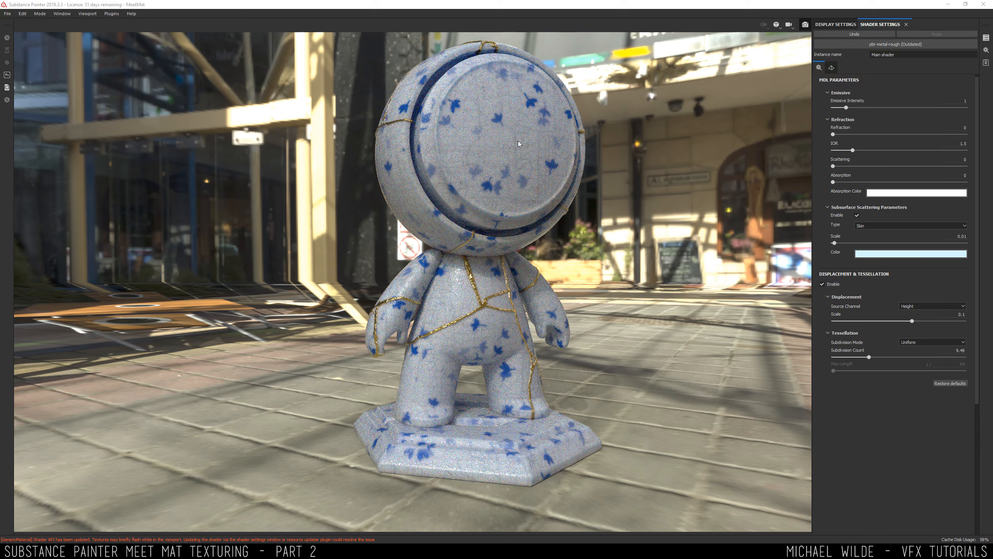
Examine the gold cracks and leaf-patterned porcelain on the MeetMat's head, torso and arms
{"action": "left_click", "coordinate": [986, 50]}
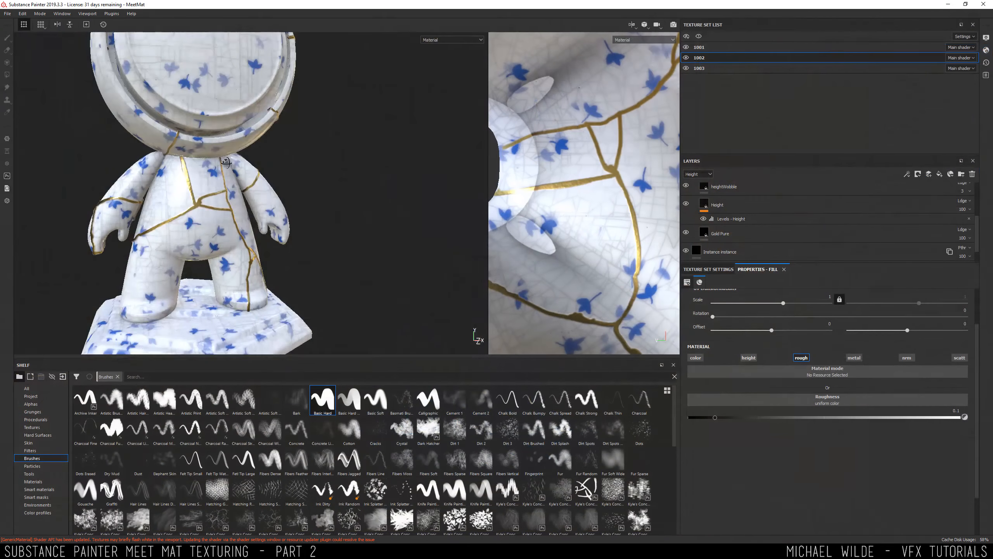
{"action": "middle_click_drag", "start_coordinate": [291, 183], "coordinate": [309, 246], "text": "alt"}
{"action": "left_click_drag", "start_coordinate": [308, 187], "coordinate": [270, 192], "text": "alt"}
{"action": "middle_click_drag", "start_coordinate": [255, 89], "coordinate": [266, 104], "text": "alt"}
{"action": "right_click_drag", "start_coordinate": [266, 104], "coordinate": [298, 129], "text": "alt"}
{"action": "left_click_drag", "start_coordinate": [297, 188], "coordinate": [366, 182], "text": "alt"}
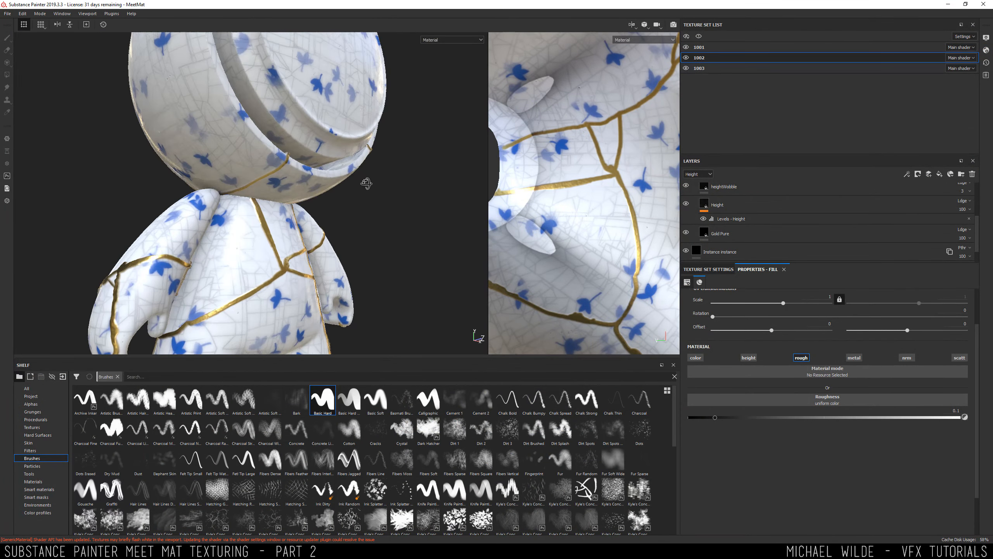
{"action": "mouse_move", "coordinate": [297, 156]}
{"action": "middle_mouse_down", "text": "alt"}
{"action": "mouse_move", "coordinate": [309, 168]}
{"action": "mouse_move", "coordinate": [290, 159]}
{"action": "middle_mouse_up", "text": "alt"}
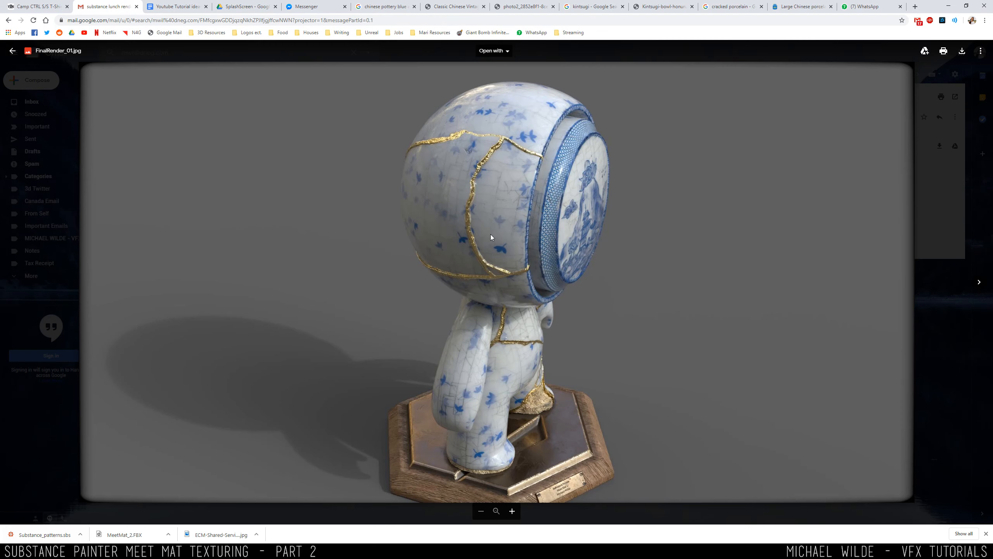
Switch to the browser and review the FinalRender reference images of the finished porcelain MeetMat from several angles
{"action": "key", "text": "Right"}
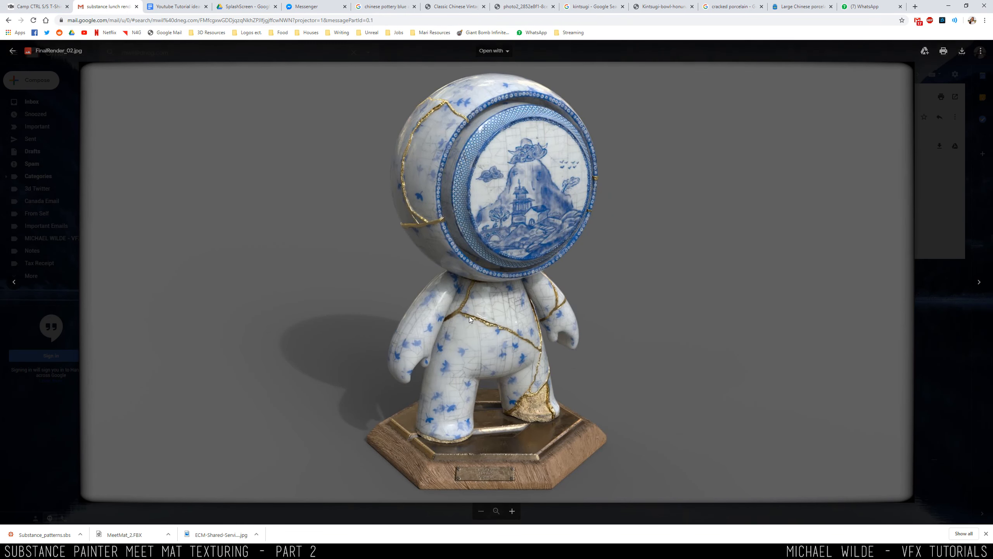
{"action": "key", "text": "Right"}
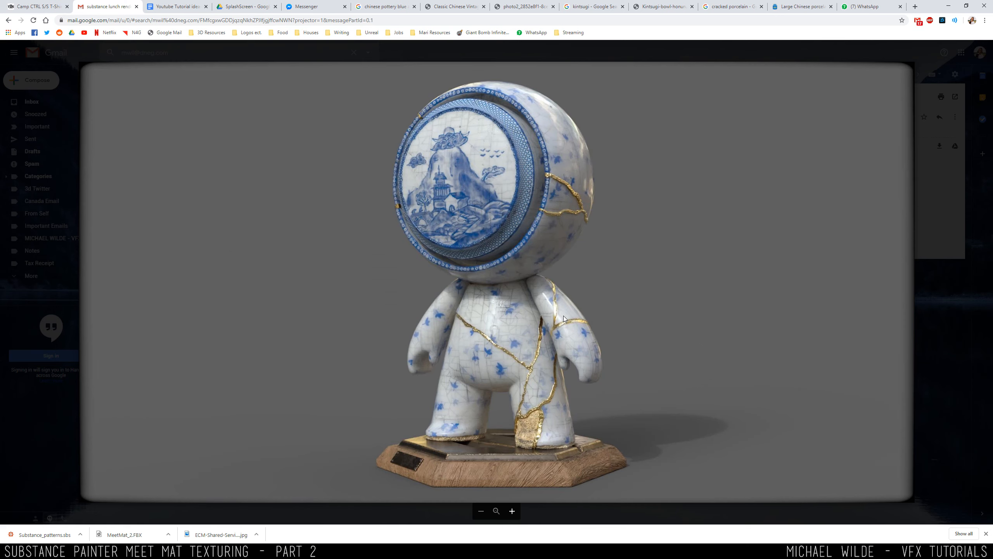
{"action": "key", "text": "Right"}
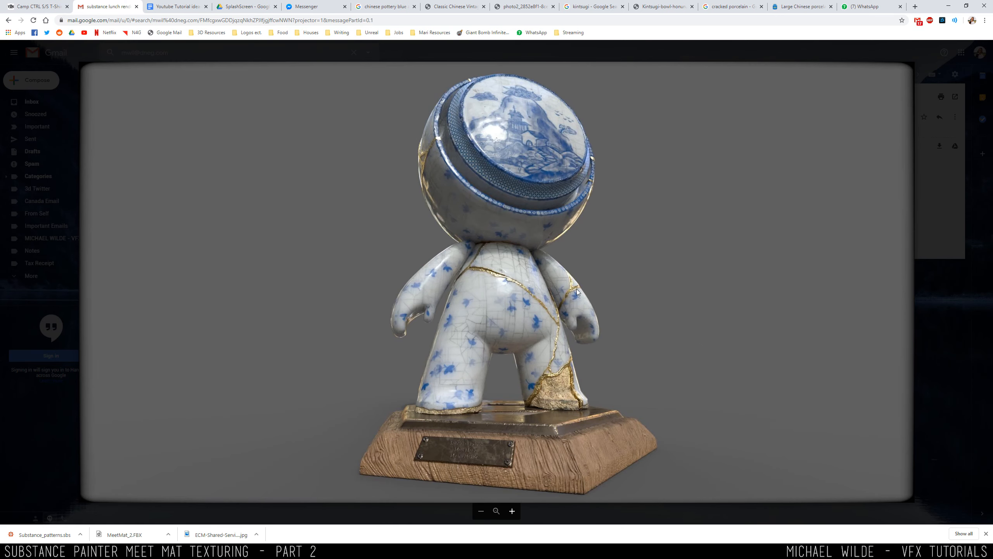
{"action": "key", "text": "Right"}
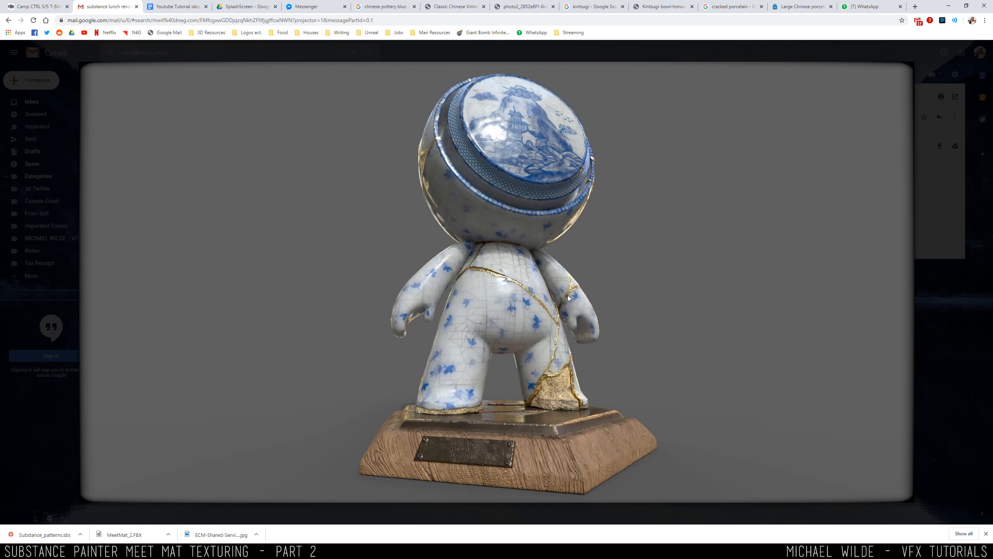
{"action": "key", "text": "Right"}
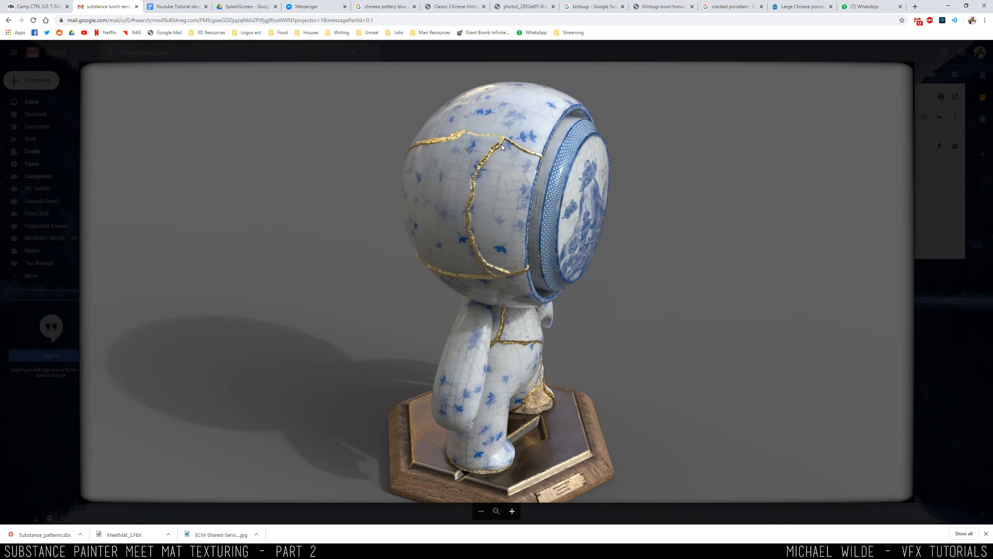
{"action": "key", "text": "Right"}
{"action": "key", "text": "Right"}
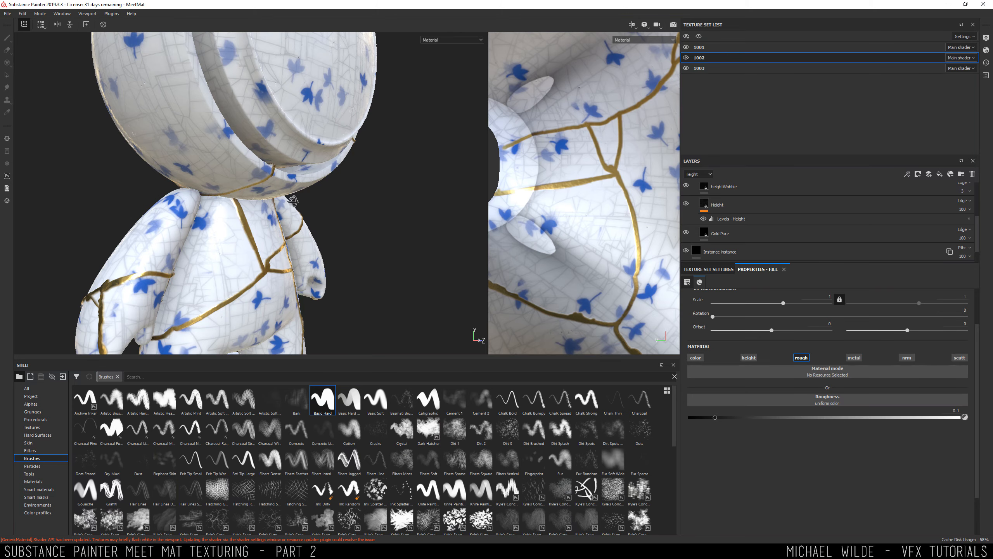
Return to Substance Painter and examine the gold cracks across the upper torso up close from several angles
{"action": "left_click_drag", "start_coordinate": [293, 201], "coordinate": [219, 192], "text": "alt"}
{"action": "middle_click_drag", "start_coordinate": [297, 188], "coordinate": [184, 198], "text": "alt"}
{"action": "scroll", "coordinate": [184, 199], "scroll_direction": "up", "scroll_amount": 2}
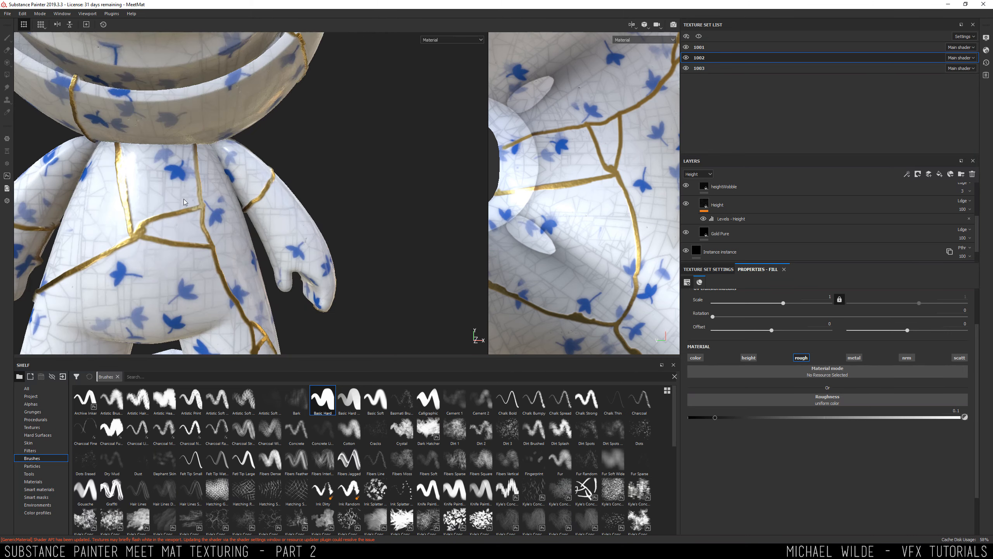
{"action": "left_click_drag", "start_coordinate": [184, 202], "coordinate": [305, 180], "text": "alt"}
{"action": "scroll", "coordinate": [298, 197], "scroll_direction": "up", "scroll_amount": 2}
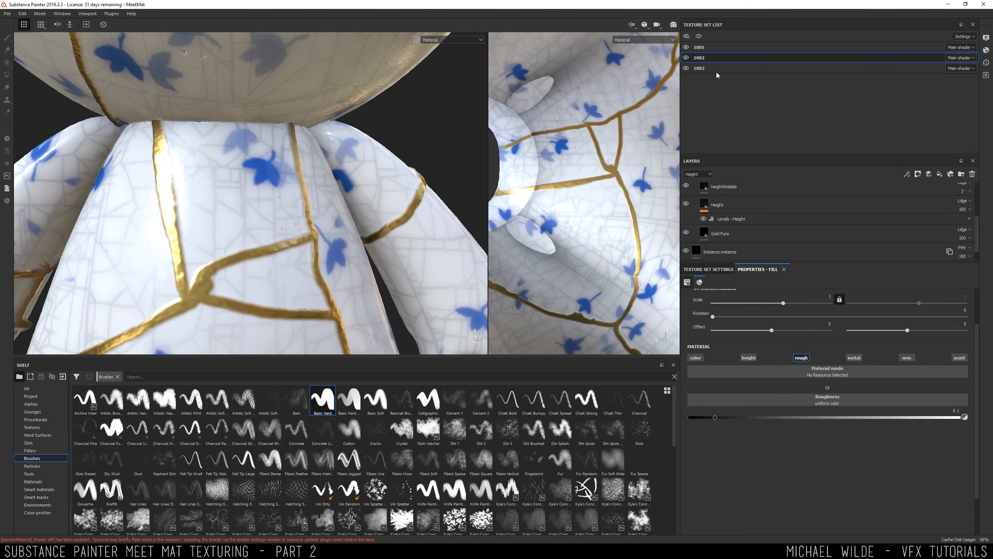
{"action": "left_click_drag", "start_coordinate": [172, 285], "coordinate": [204, 146], "text": "alt"}
{"action": "right_click_drag", "start_coordinate": [204, 146], "coordinate": [317, 187], "text": "alt"}
{"action": "left_click_drag", "start_coordinate": [317, 186], "coordinate": [270, 218], "text": "alt"}
{"action": "right_click_drag", "start_coordinate": [270, 218], "coordinate": [188, 244], "text": "alt"}
{"action": "left_click_drag", "start_coordinate": [250, 215], "coordinate": [298, 195], "text": "alt"}
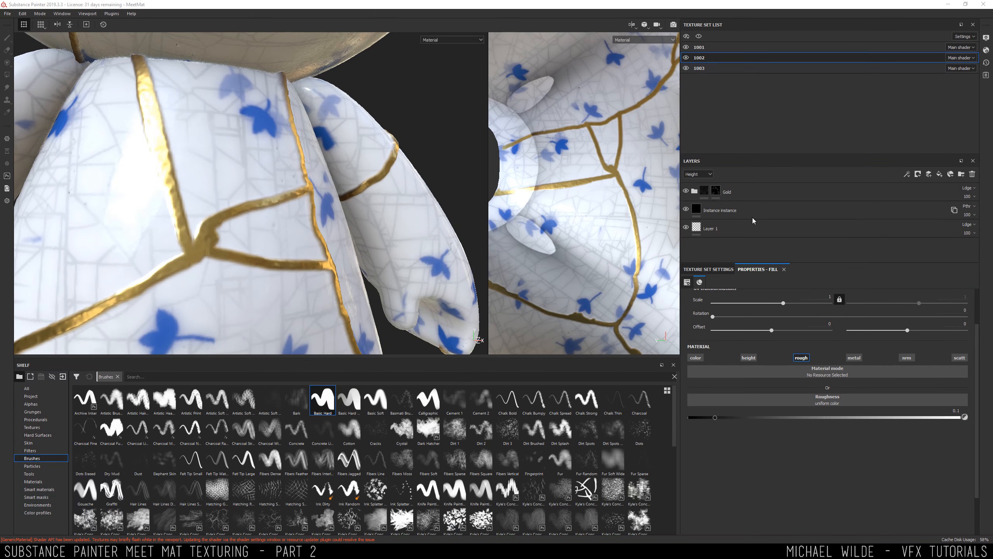
Add a fill layer above the instance layer in texture set 1002 and keep only its height channel active
{"action": "left_click", "coordinate": [740, 212]}
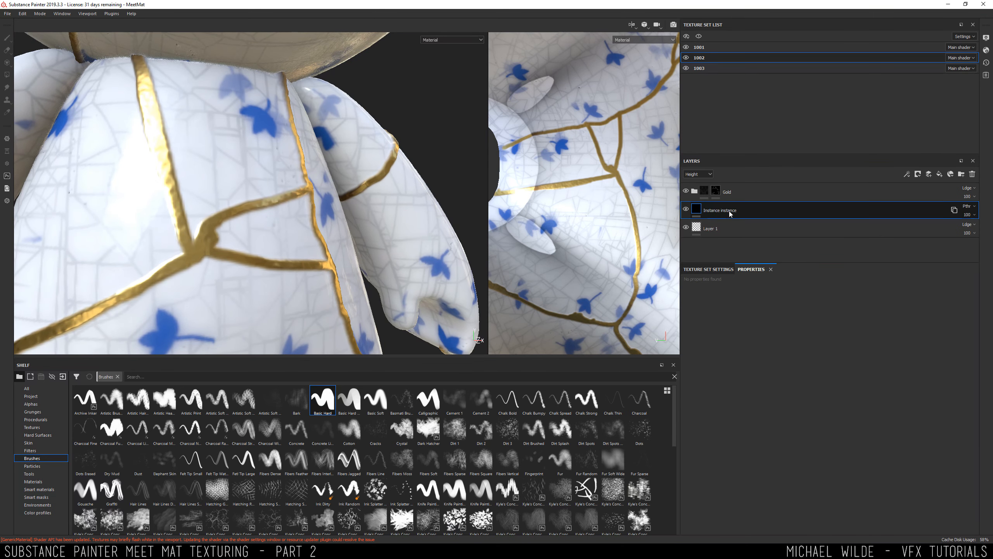
{"action": "left_click_drag", "start_coordinate": [292, 206], "coordinate": [271, 207], "text": "alt"}
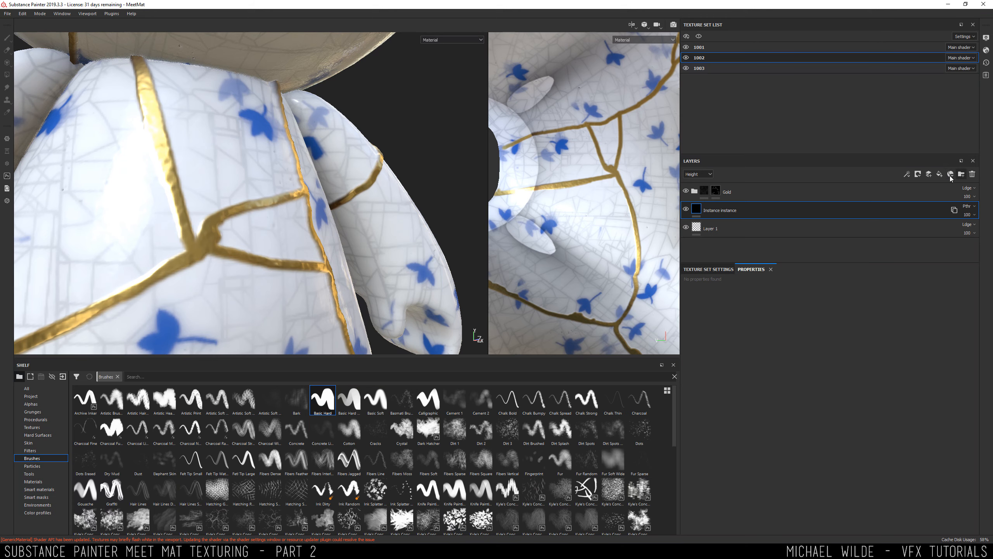
{"action": "left_click", "coordinate": [928, 176]}
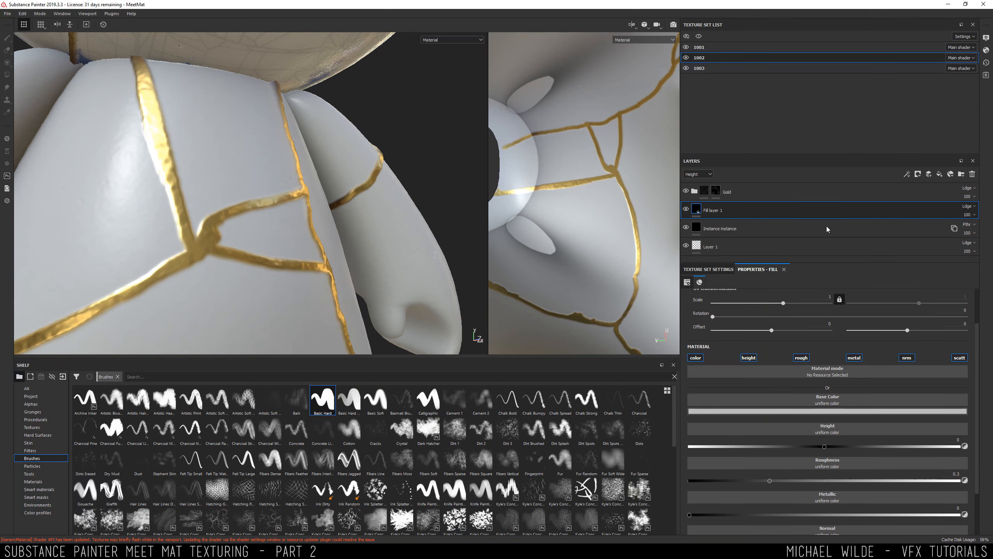
{"action": "left_click", "coordinate": [698, 356]}
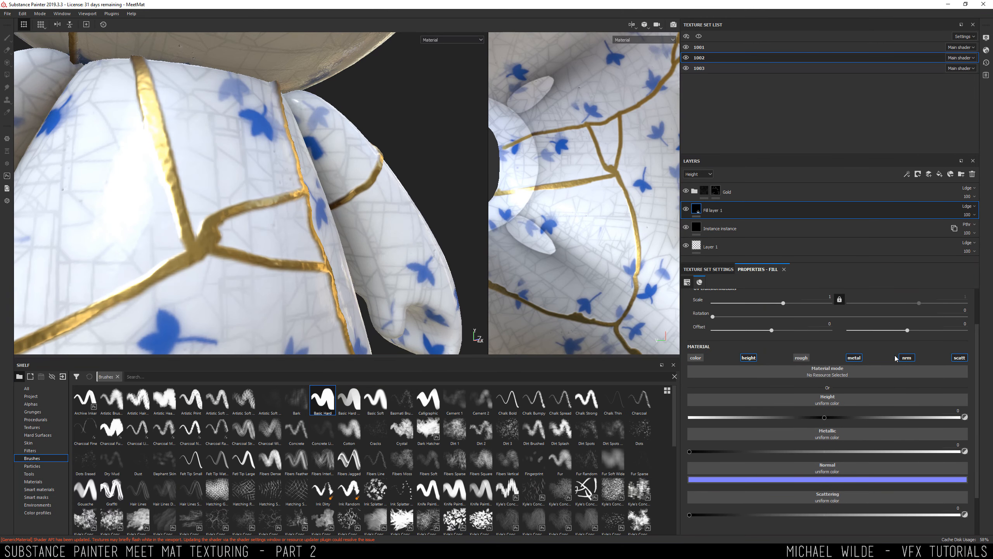
{"action": "left_click", "coordinate": [960, 357]}
{"action": "left_click", "coordinate": [853, 358]}
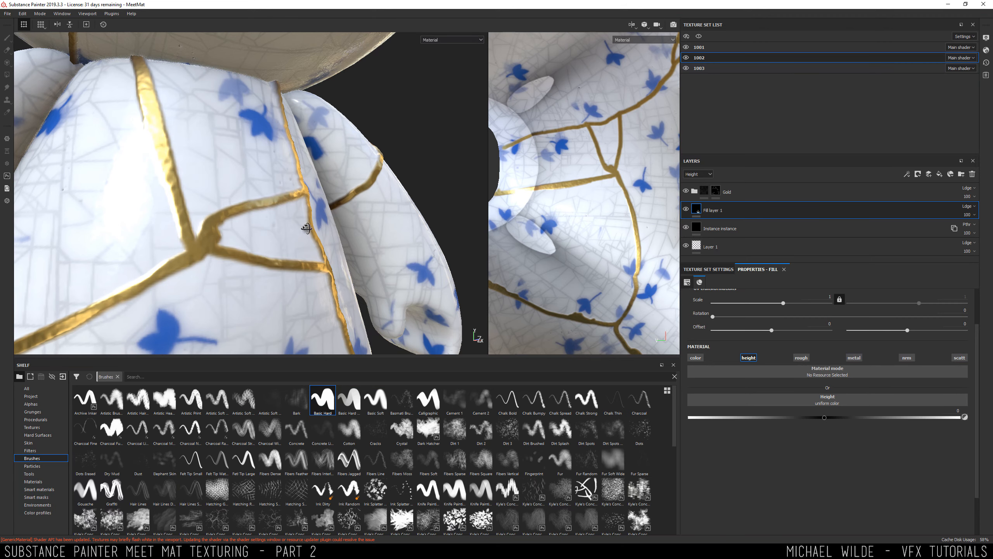
Assign the Gradient Linear 1 procedural to the new fill layer's height channel
{"action": "left_click_drag", "start_coordinate": [306, 228], "coordinate": [220, 223], "text": "alt"}
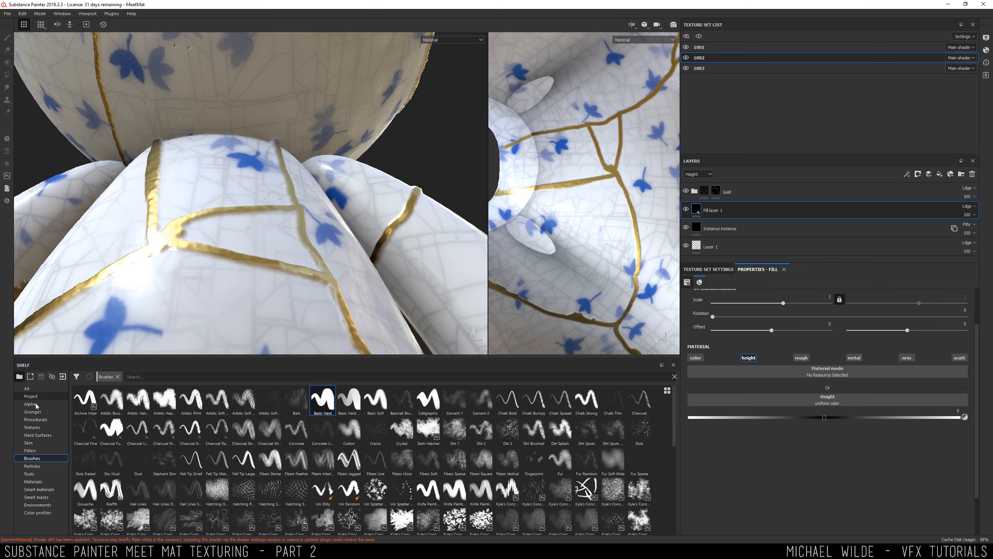
{"action": "left_click", "coordinate": [35, 419]}
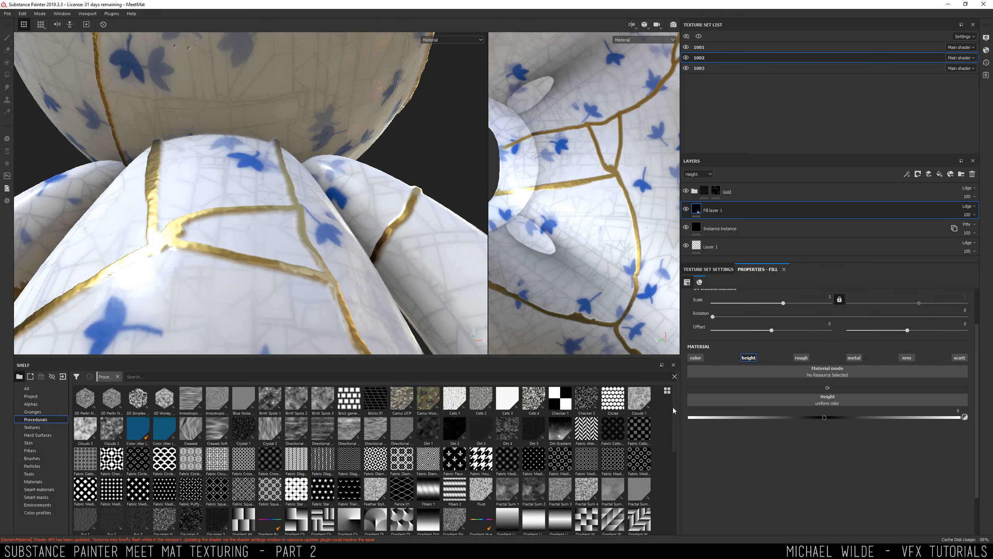
{"action": "left_click_drag", "start_coordinate": [675, 415], "coordinate": [668, 438]}
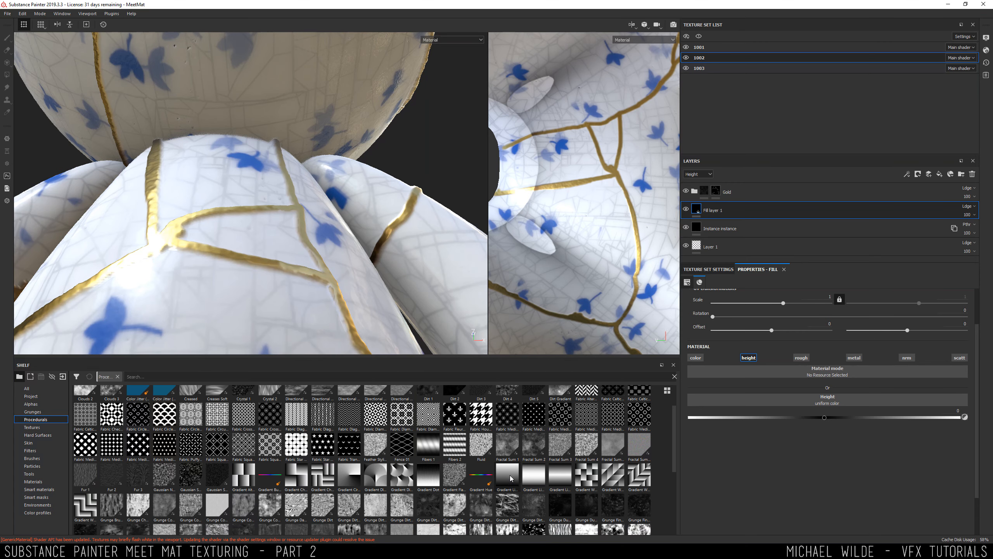
{"action": "left_click_drag", "start_coordinate": [509, 478], "coordinate": [784, 405]}
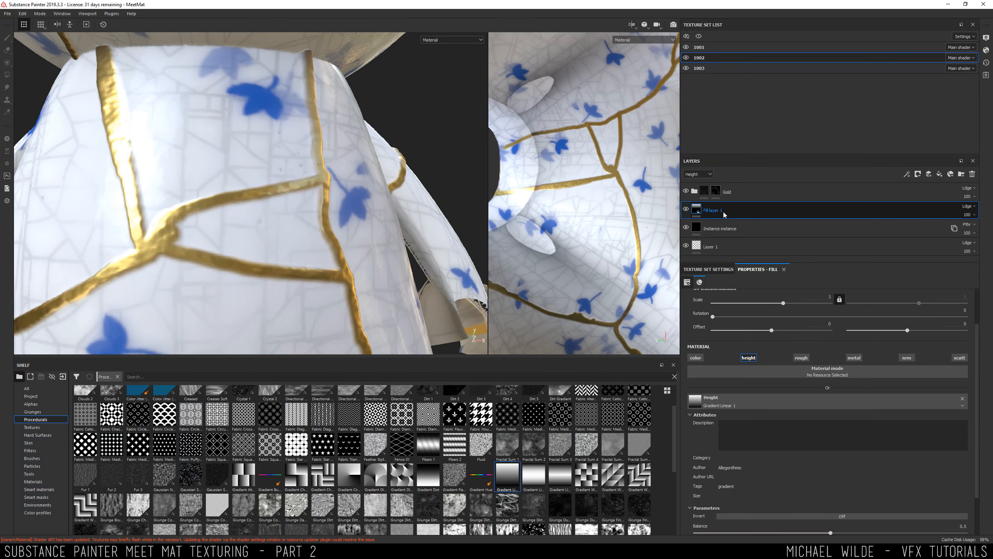
Give the gradient fill layer a black mask and add a paint effect to that mask
{"action": "right_click", "coordinate": [721, 210]}
{"action": "left_click", "coordinate": [760, 224]}
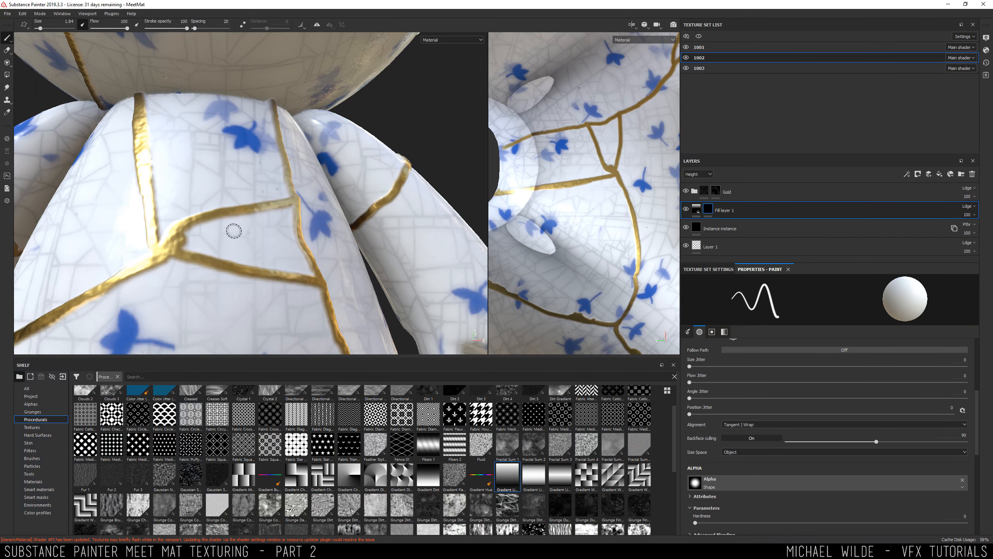
{"action": "right_click", "coordinate": [725, 211]}
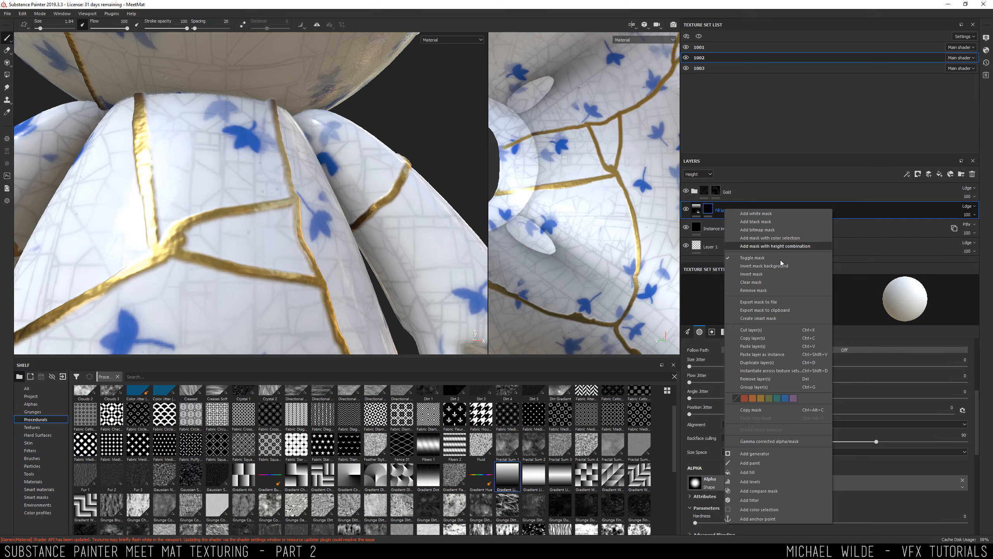
{"action": "left_click", "coordinate": [759, 463]}
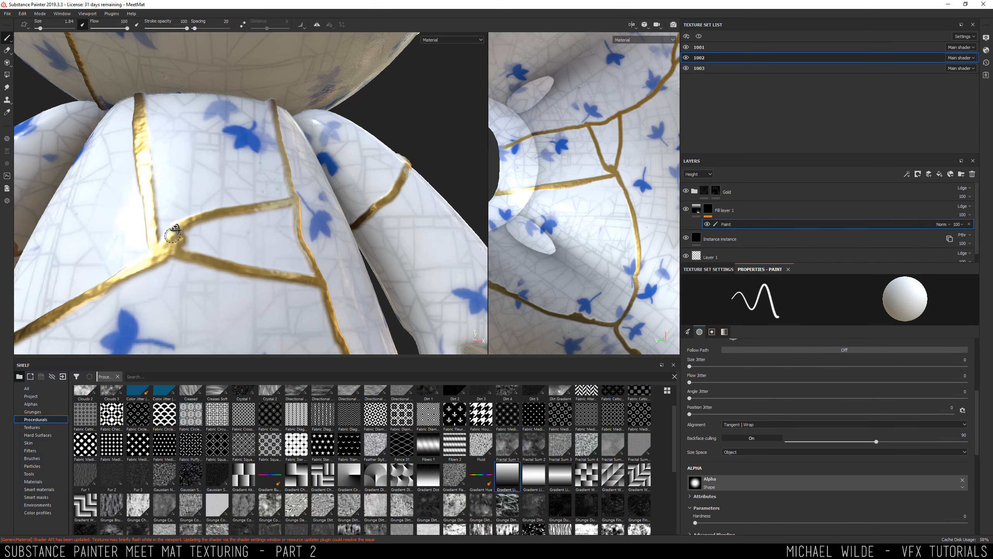
Paint the mask over the porcelain shard enclosed by the gold cracks on the upper torso to raise it
{"action": "left_click_drag", "start_coordinate": [173, 233], "coordinate": [187, 231], "text": "alt"}
{"action": "mouse_move", "coordinate": [188, 231]}
{"action": "left_mouse_down"}
{"action": "mouse_move", "coordinate": [213, 223]}
{"action": "mouse_move", "coordinate": [201, 225]}
{"action": "left_mouse_up"}
{"action": "left_click_drag", "start_coordinate": [201, 225], "coordinate": [297, 191]}
{"action": "mouse_move", "coordinate": [297, 191]}
{"action": "left_mouse_down"}
{"action": "mouse_move", "coordinate": [306, 258]}
{"action": "mouse_move", "coordinate": [207, 244]}
{"action": "left_mouse_up"}
{"action": "mouse_move", "coordinate": [207, 245]}
{"action": "left_mouse_down", "text": "alt"}
{"action": "mouse_move", "coordinate": [257, 231]}
{"action": "mouse_move", "coordinate": [191, 225]}
{"action": "left_mouse_up", "text": "alt"}
{"action": "mouse_move", "coordinate": [191, 225]}
{"action": "left_mouse_down"}
{"action": "mouse_move", "coordinate": [239, 220]}
{"action": "mouse_move", "coordinate": [262, 231]}
{"action": "mouse_move", "coordinate": [195, 231]}
{"action": "mouse_move", "coordinate": [239, 199]}
{"action": "left_mouse_up"}
Set the height blending mode of the Gold folder to Replace and check the raised shard
{"action": "left_click", "coordinate": [713, 187]}
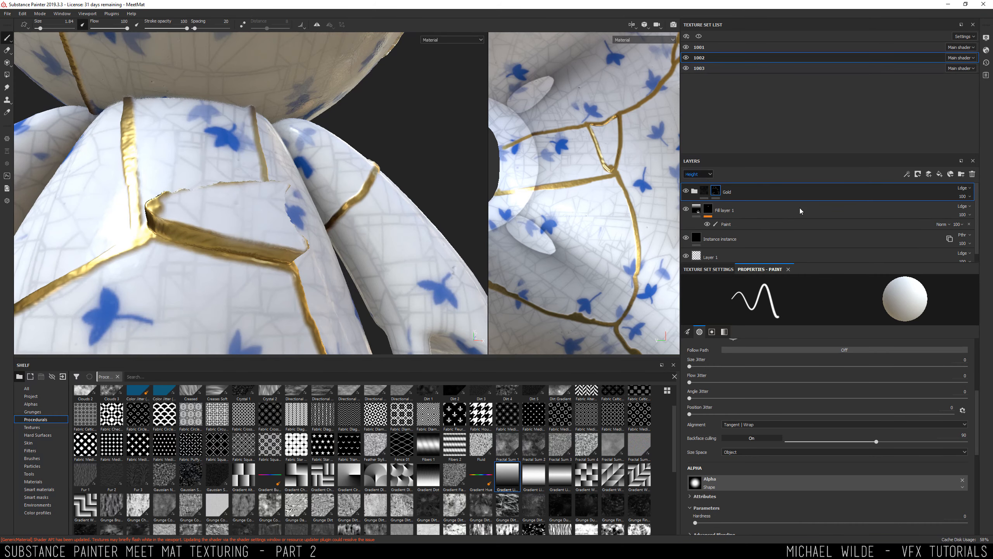
{"action": "left_click_drag", "start_coordinate": [226, 202], "coordinate": [243, 276], "text": "alt"}
{"action": "left_click", "coordinate": [963, 188]}
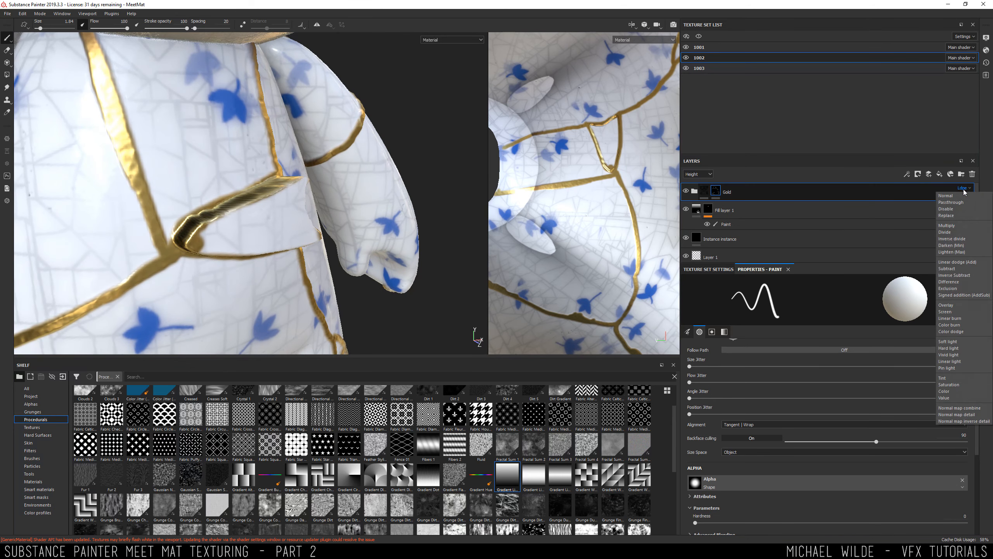
{"action": "left_click", "coordinate": [946, 216]}
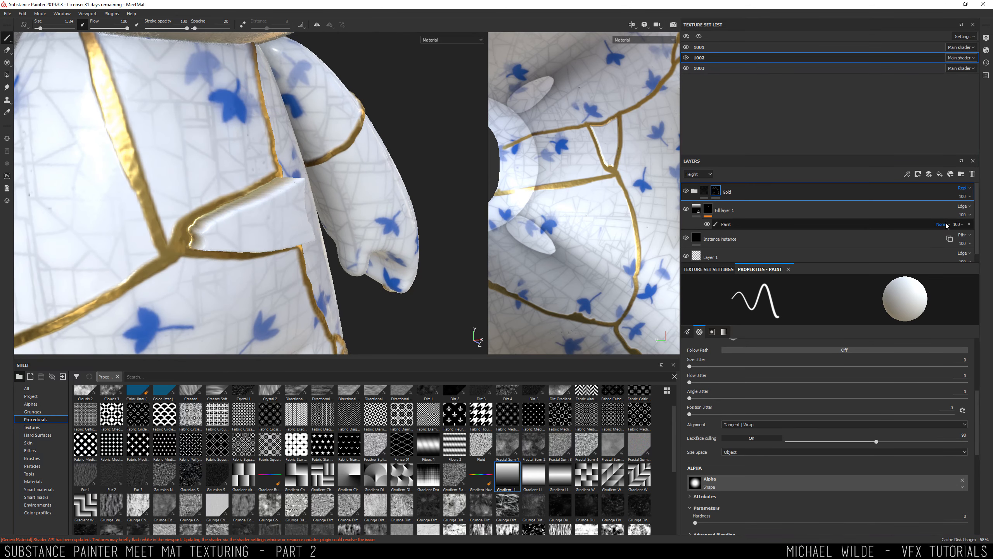
{"action": "left_click_drag", "start_coordinate": [318, 253], "coordinate": [468, 198], "text": "alt"}
Switch the Gold folder's height blending mode to Linear dodge (Add) and compare the cracks around the shard
{"action": "left_click", "coordinate": [963, 188]}
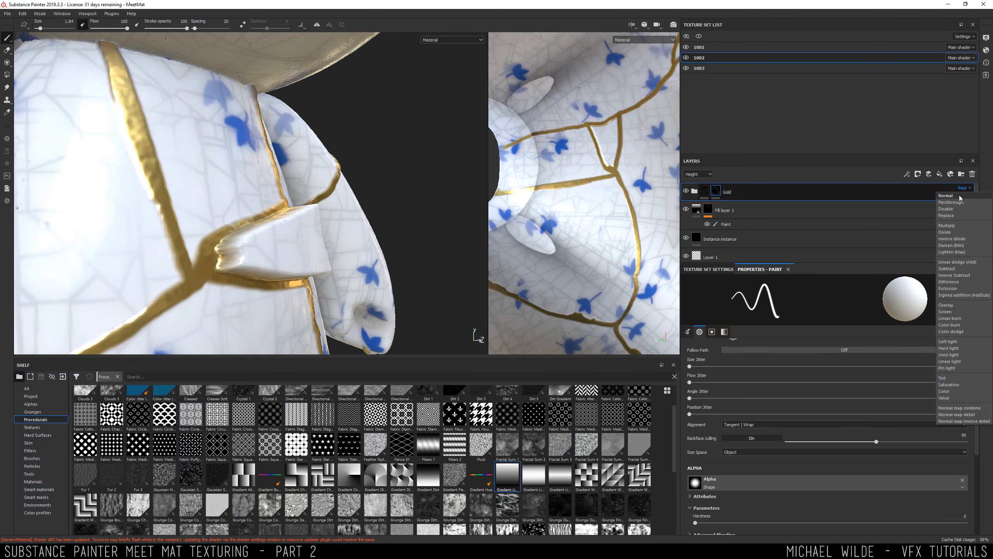
{"action": "left_click", "coordinate": [966, 197]}
{"action": "left_click", "coordinate": [963, 189]}
{"action": "left_click", "coordinate": [954, 264]}
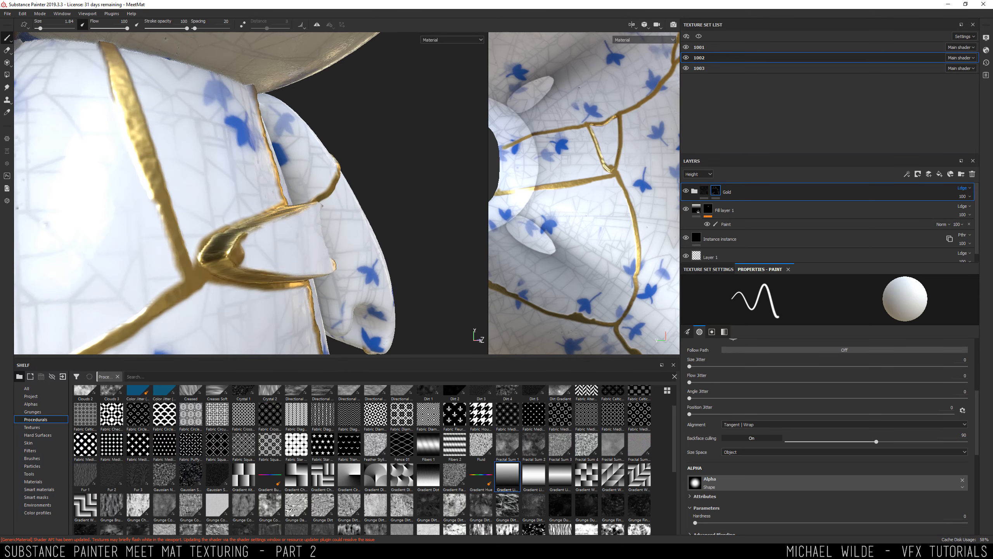
{"action": "mouse_move", "coordinate": [234, 211]}
{"action": "left_mouse_down", "text": "alt"}
{"action": "mouse_move", "coordinate": [279, 237]}
{"action": "mouse_move", "coordinate": [274, 270]}
{"action": "mouse_move", "coordinate": [221, 221]}
{"action": "left_mouse_up", "text": "alt"}
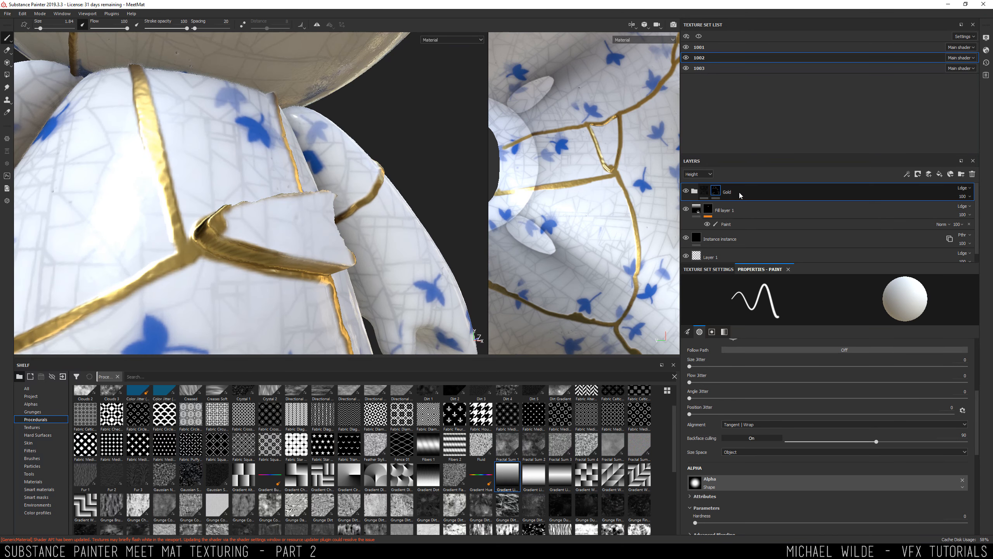
Change the Gold folder's height blending back to Replace and inspect the shard's edges
{"action": "left_click", "coordinate": [963, 188]}
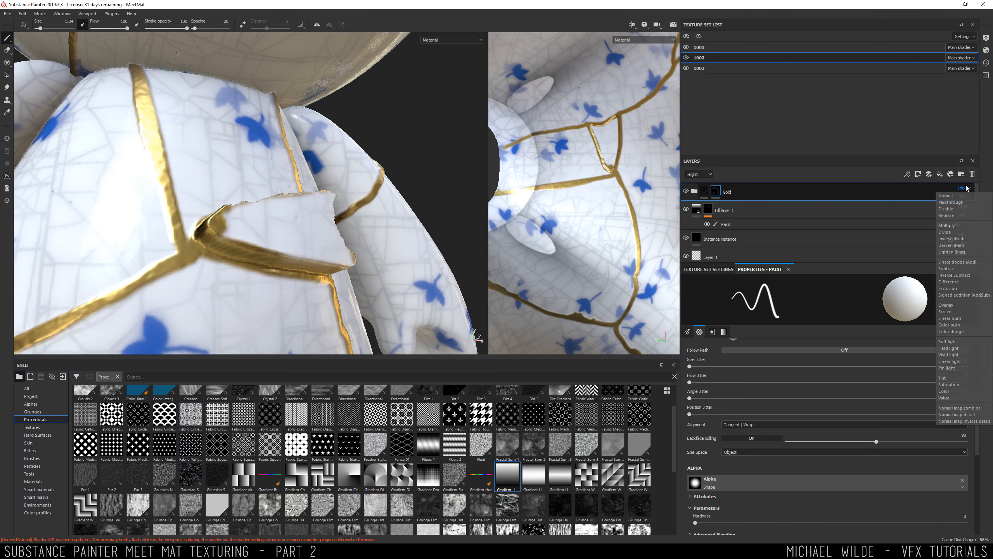
{"action": "left_click", "coordinate": [946, 215]}
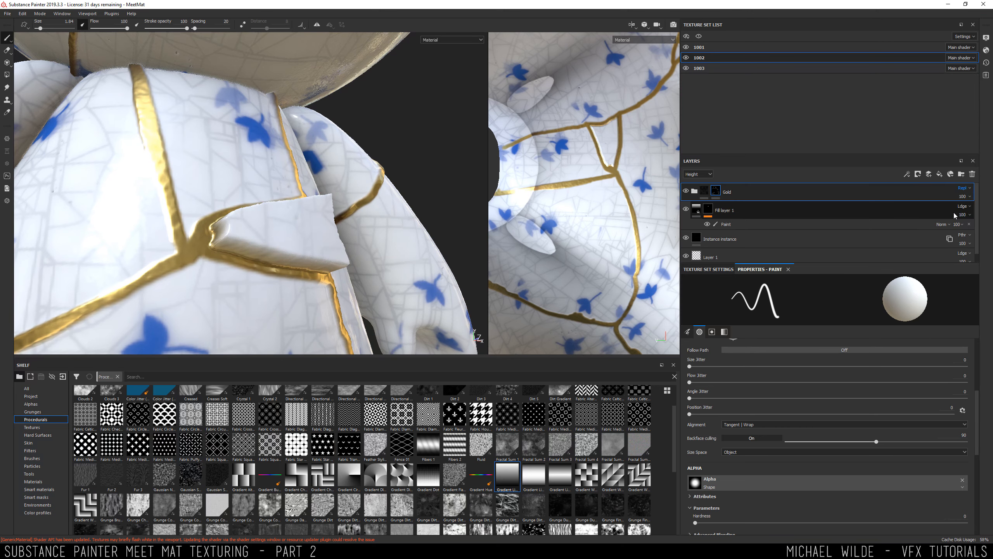
{"action": "left_click_drag", "start_coordinate": [220, 237], "coordinate": [339, 218], "text": "alt"}
Select Fill layer 1 and reduce its height opacity to about 46
{"action": "left_click", "coordinate": [687, 207]}
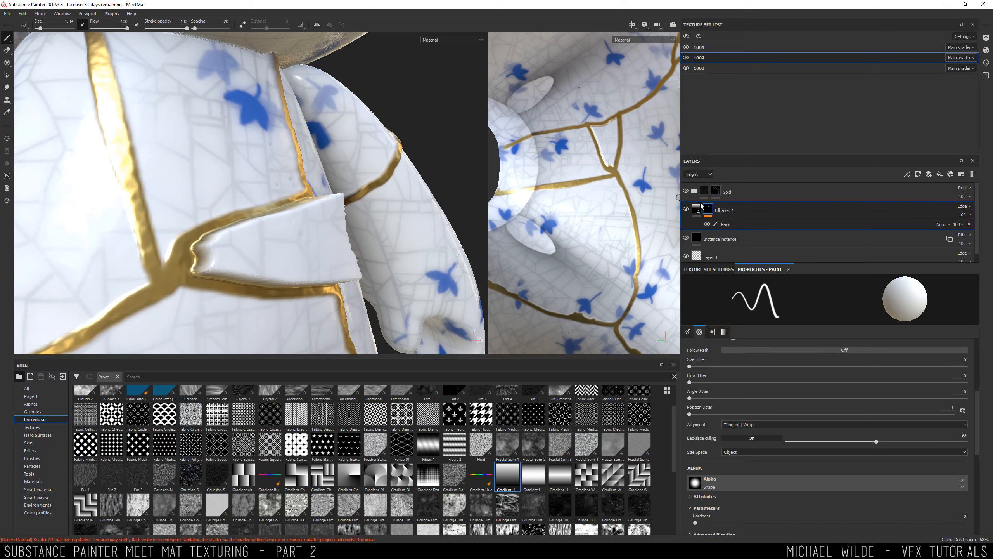
{"action": "left_click_drag", "start_coordinate": [249, 241], "coordinate": [274, 244], "text": "alt"}
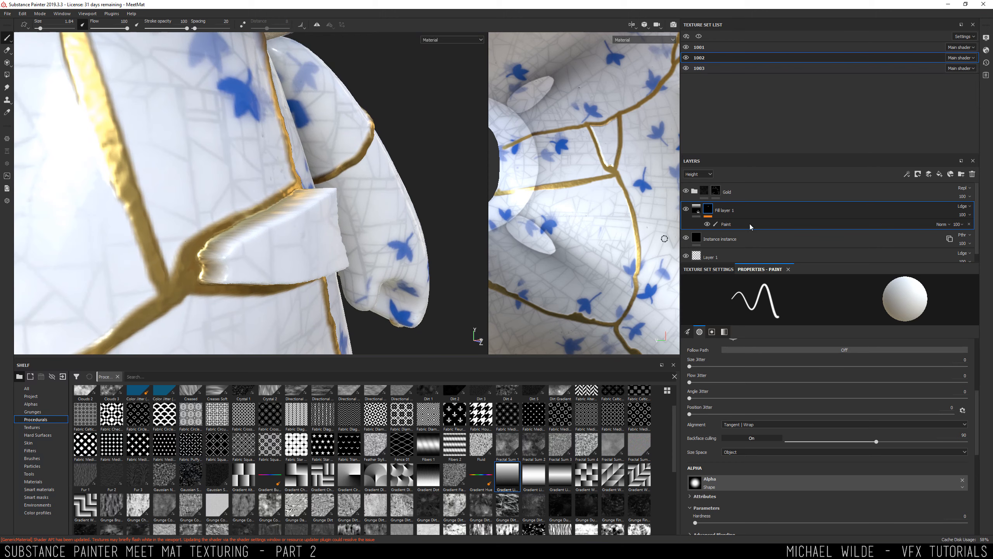
{"action": "left_click", "coordinate": [691, 208]}
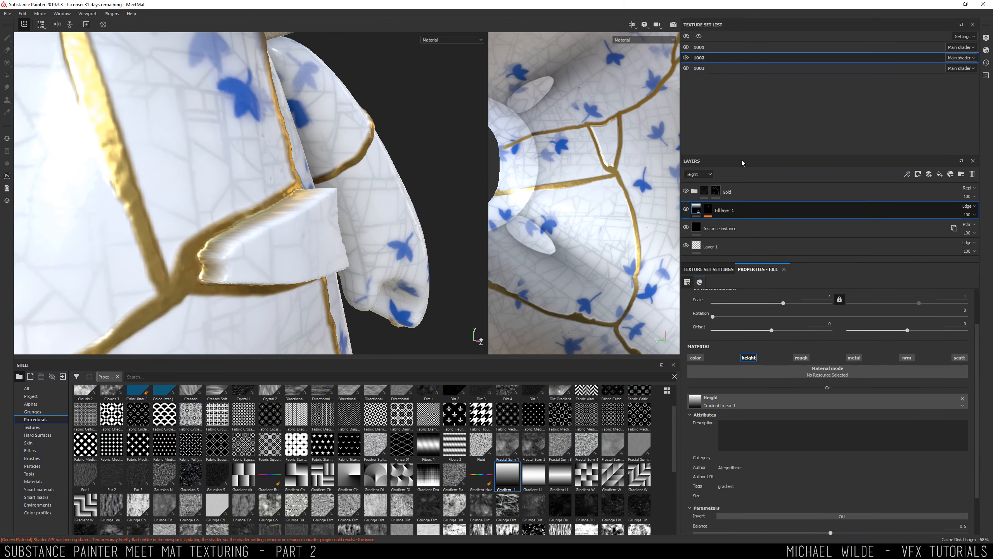
{"action": "left_click", "coordinate": [983, 221]}
{"action": "left_click_drag", "start_coordinate": [990, 228], "coordinate": [972, 228]}
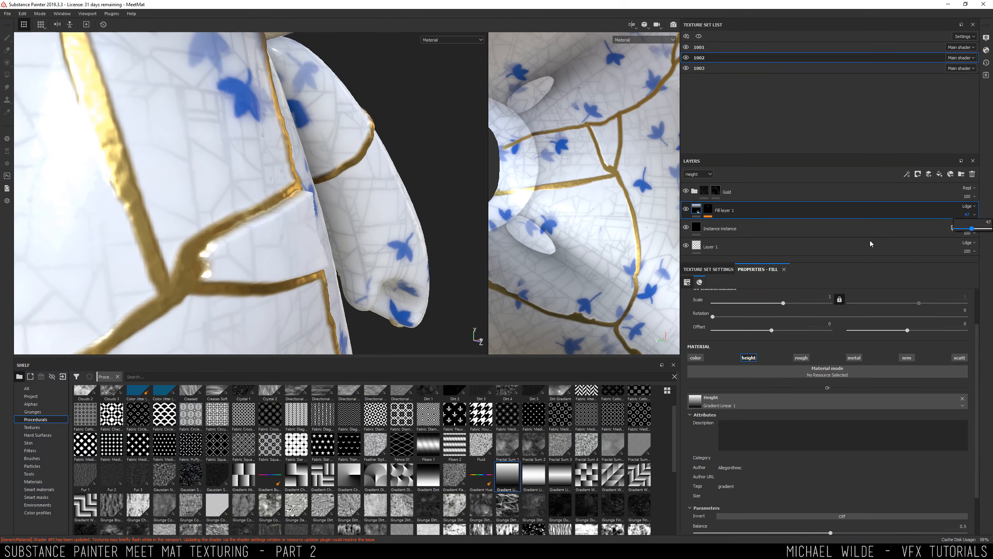
{"action": "left_click_drag", "start_coordinate": [282, 267], "coordinate": [197, 262], "text": "alt"}
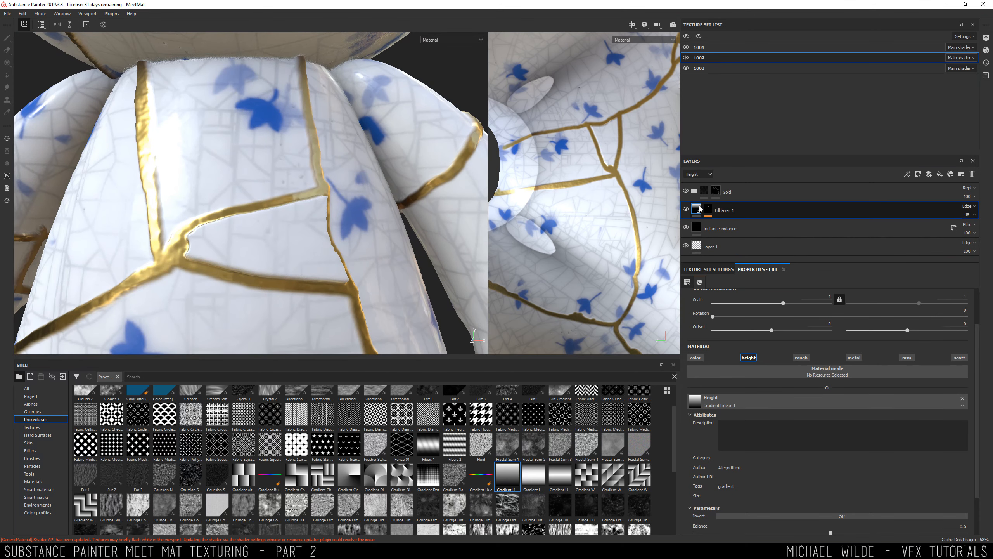
Set the UV scale of Fill layer 1's height gradient to 16.32
{"action": "left_click", "coordinate": [447, 41]}
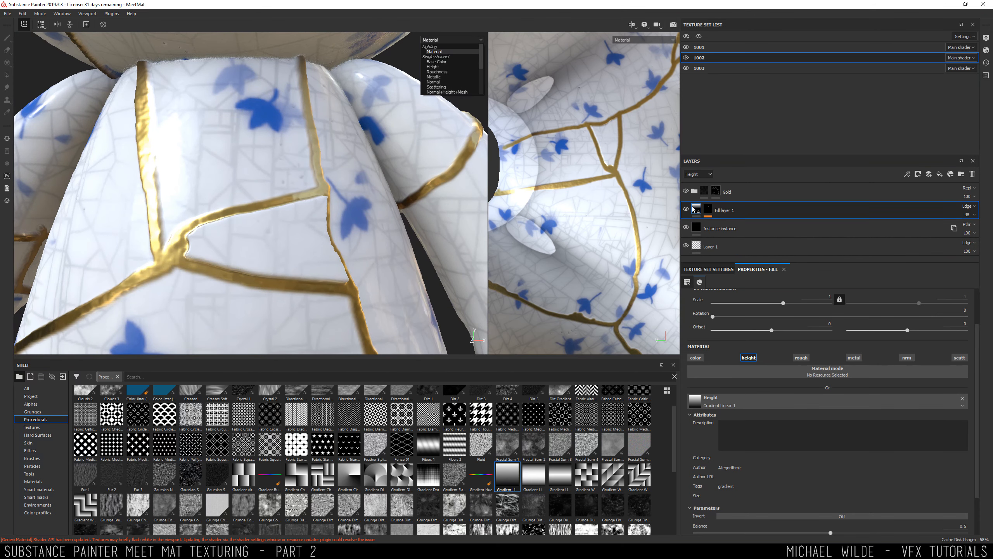
{"action": "left_click", "coordinate": [722, 343]}
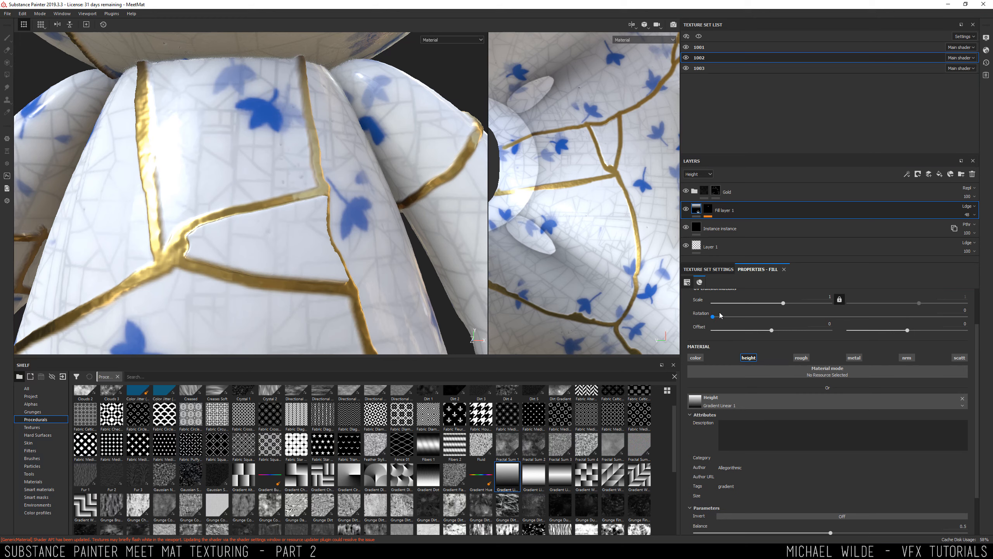
{"action": "left_click_drag", "start_coordinate": [784, 305], "coordinate": [814, 303]}
{"action": "left_click_drag", "start_coordinate": [203, 233], "coordinate": [320, 207], "text": "alt"}
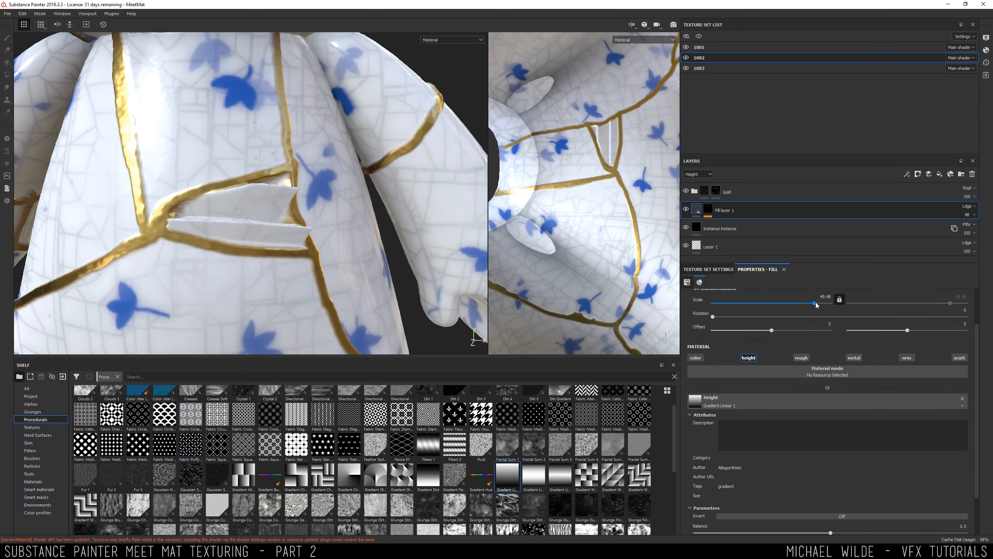
{"action": "left_click_drag", "start_coordinate": [816, 305], "coordinate": [801, 305]}
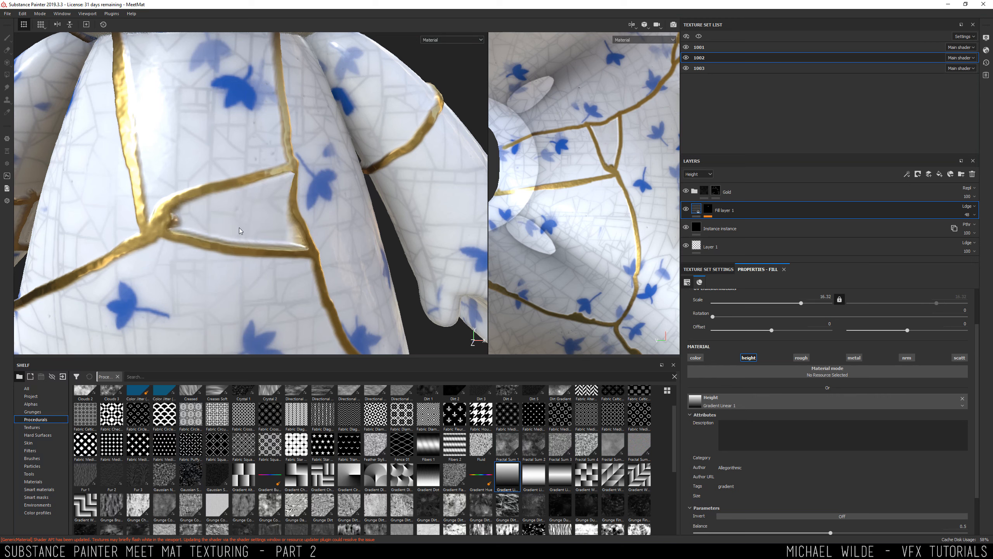
Shift the height gradient vertically with a UV offset of 0.25
{"action": "left_click_drag", "start_coordinate": [271, 169], "coordinate": [597, 220], "text": "alt"}
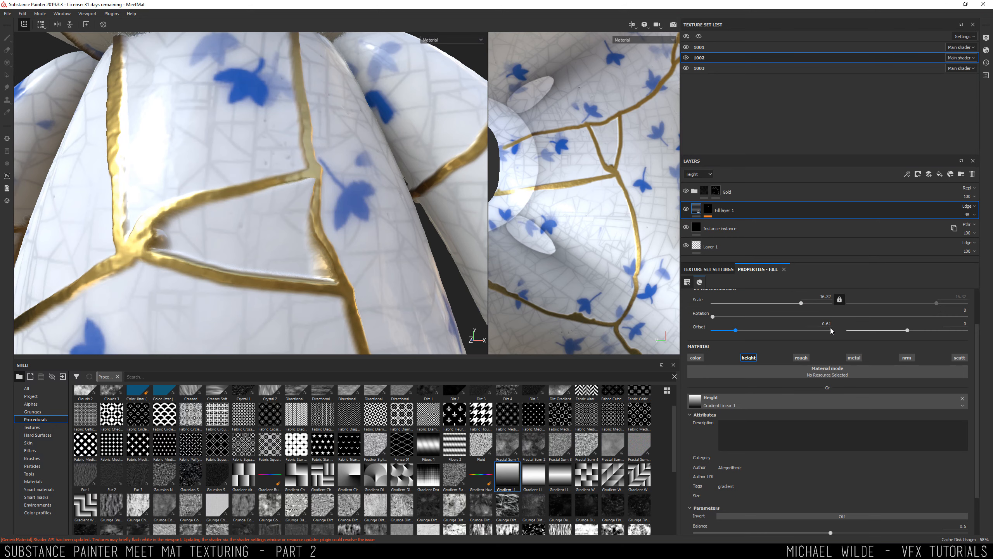
{"action": "left_click_drag", "start_coordinate": [909, 331], "coordinate": [926, 336]}
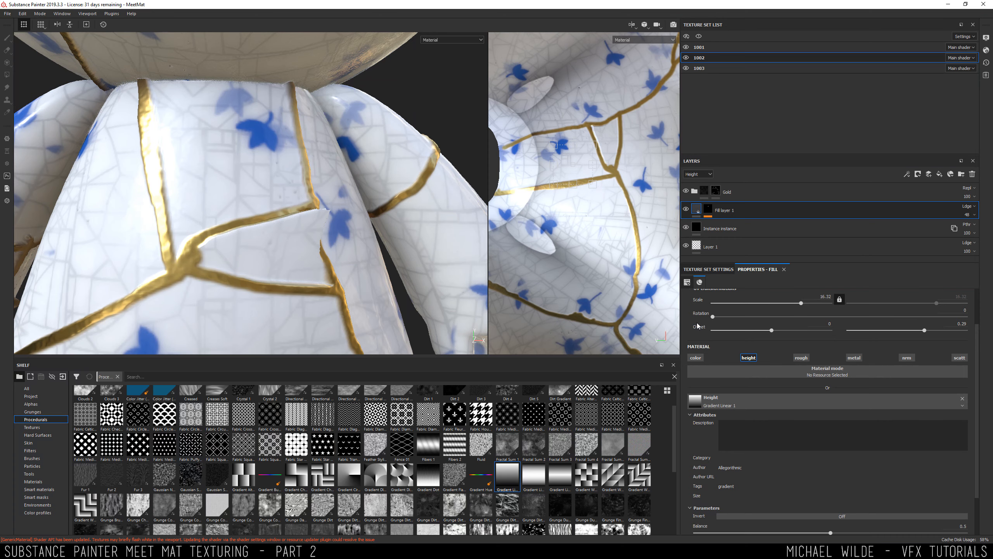
{"action": "left_click_drag", "start_coordinate": [298, 275], "coordinate": [276, 240], "text": "alt"}
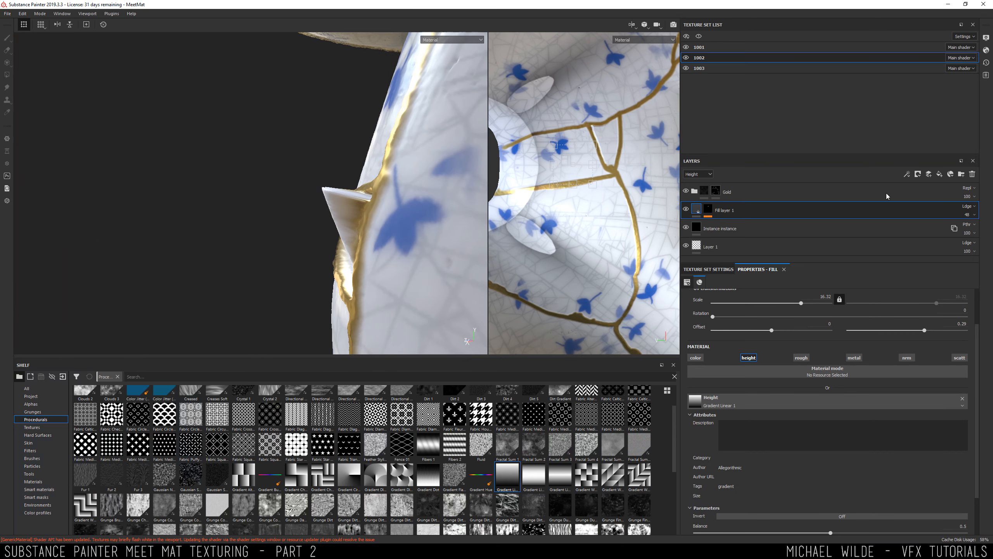
Lower the height opacity of Fill layer 1 to 13 and inspect the shard's profile
{"action": "left_click", "coordinate": [968, 214]}
{"action": "left_click_drag", "start_coordinate": [973, 229], "coordinate": [959, 230]}
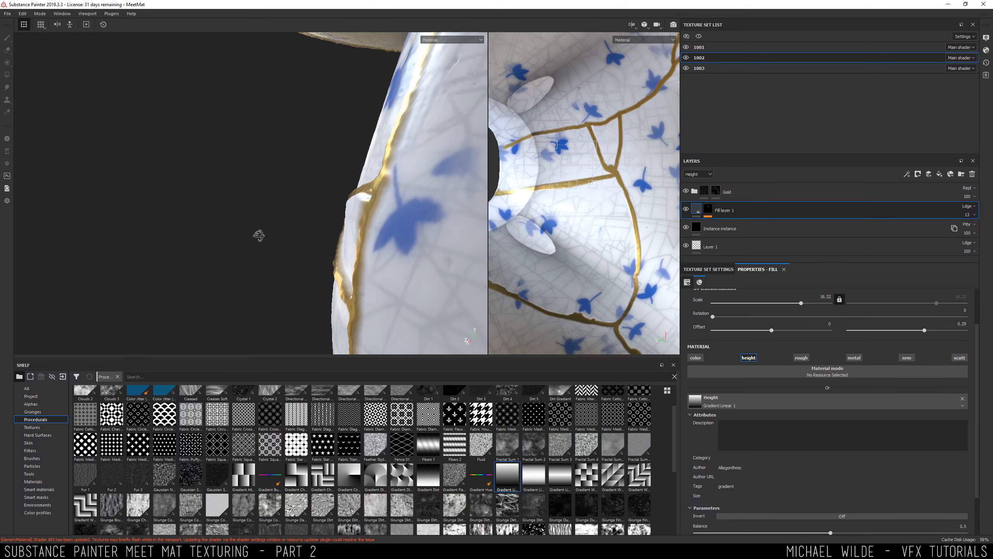
{"action": "left_click_drag", "start_coordinate": [259, 235], "coordinate": [407, 229], "text": "alt"}
{"action": "left_click_drag", "start_coordinate": [298, 242], "coordinate": [333, 244], "text": "alt"}
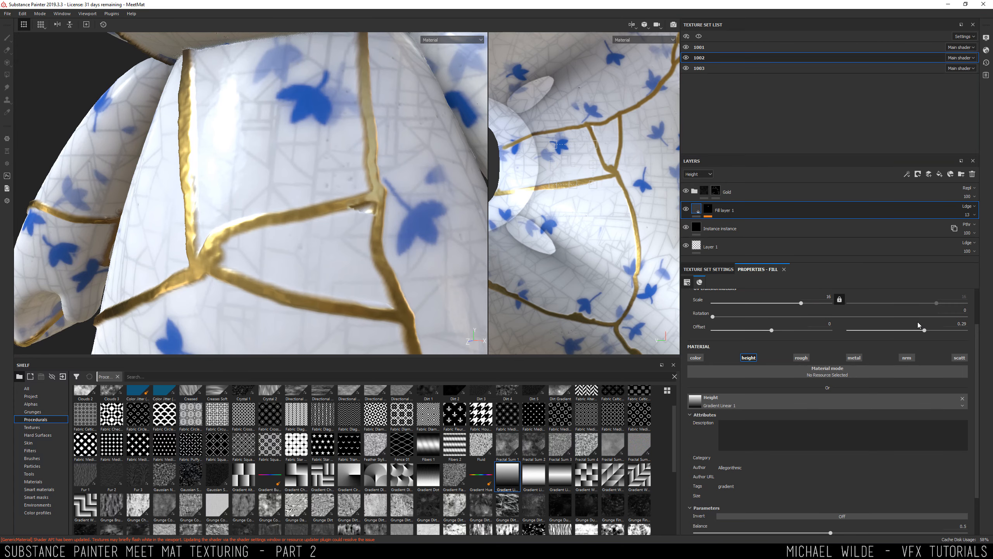
Set the height gradient's vertical offset to 0.36 and its UV scale to about 8.89
{"action": "left_click_drag", "start_coordinate": [924, 332], "coordinate": [927, 332]}
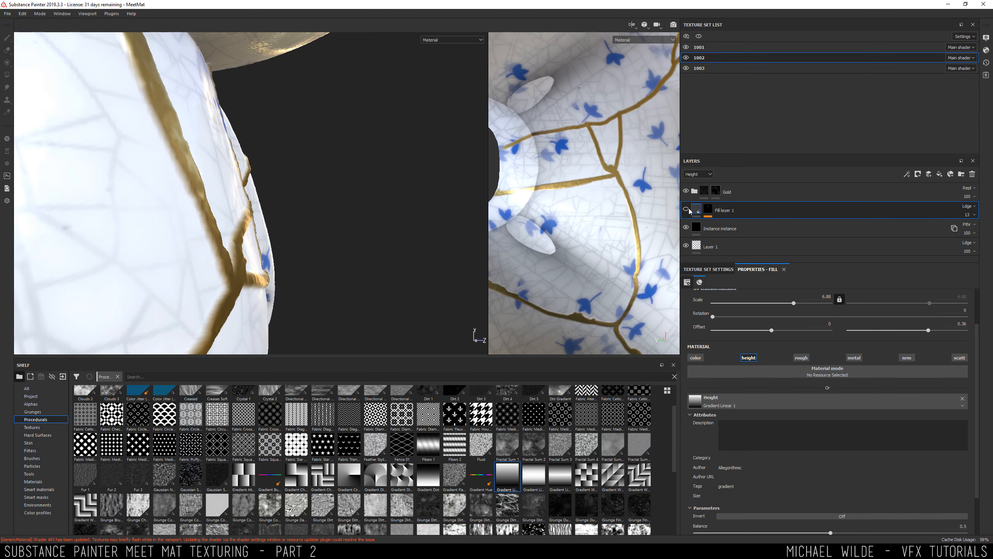
{"action": "left_click_drag", "start_coordinate": [410, 196], "coordinate": [250, 163], "text": "alt"}
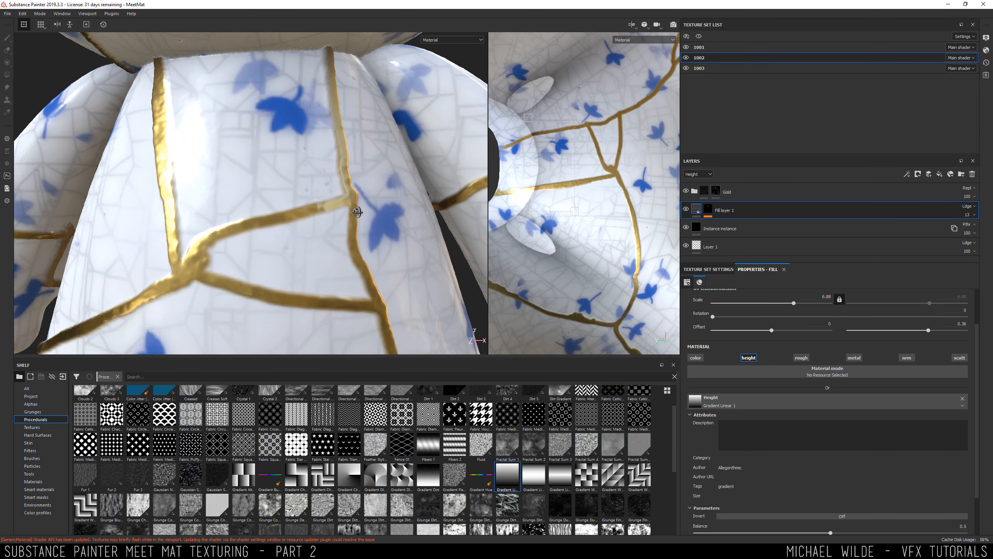
{"action": "left_click_drag", "start_coordinate": [353, 207], "coordinate": [256, 186], "text": "alt"}
{"action": "left_click_drag", "start_coordinate": [313, 223], "coordinate": [247, 226], "text": "alt"}
{"action": "middle_click_drag", "start_coordinate": [246, 226], "coordinate": [265, 246], "text": "alt"}
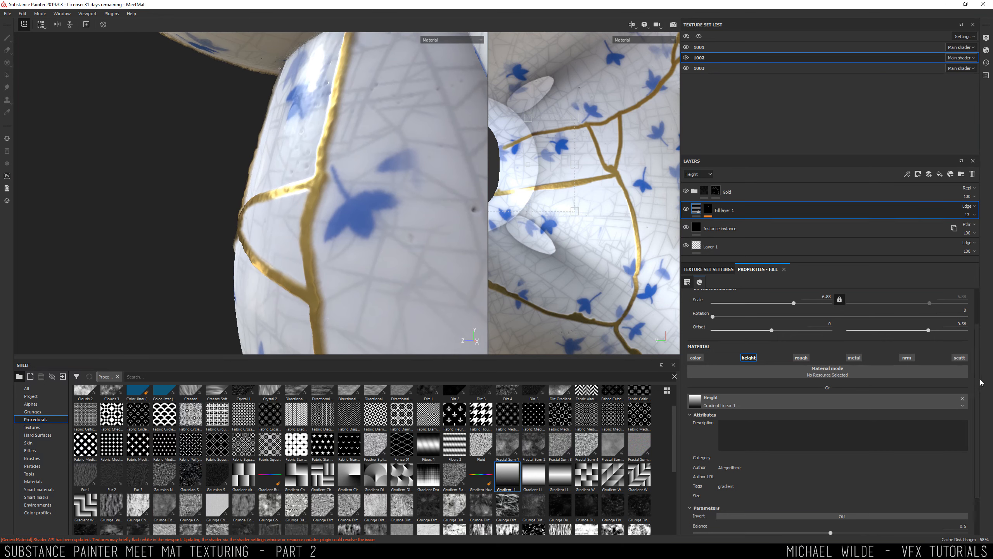
Set the balance parameter of the Gradient Linear 1 height map to 0.3
{"action": "scroll", "coordinate": [907, 430], "scroll_direction": "down", "scroll_amount": 2}
{"action": "left_click_drag", "start_coordinate": [835, 481], "coordinate": [776, 465]}
{"action": "left_click_drag", "start_coordinate": [312, 241], "coordinate": [220, 261], "text": "alt"}
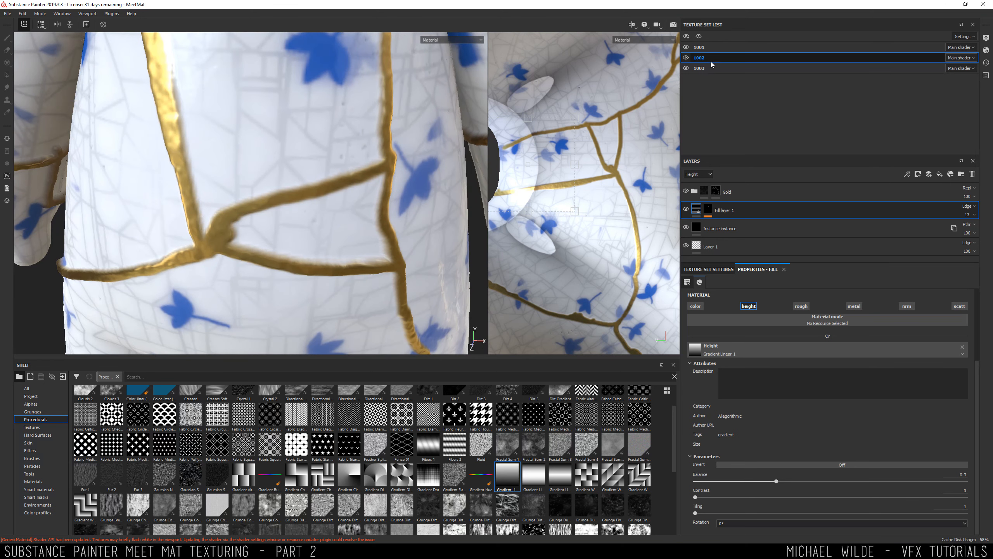
Duplicate the Gold folder
{"action": "left_click", "coordinate": [745, 194]}
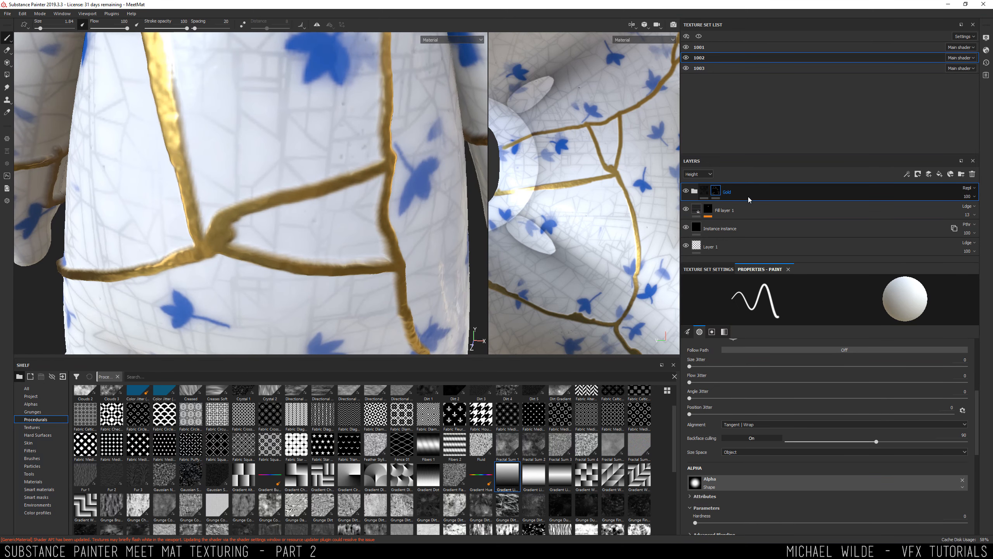
{"action": "right_click", "coordinate": [748, 197]}
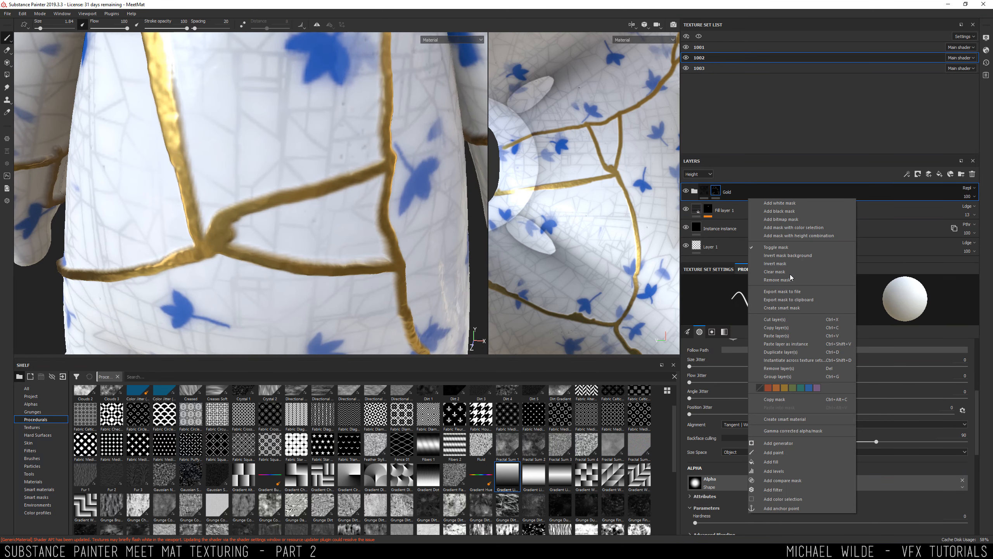
{"action": "left_click", "coordinate": [788, 352]}
{"action": "right_click", "coordinate": [715, 194]}
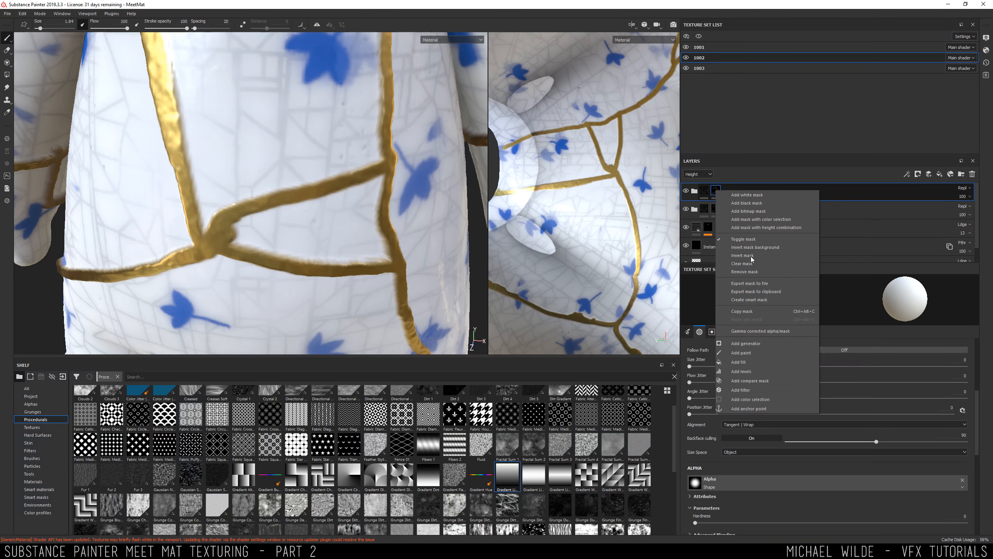
{"action": "left_click", "coordinate": [753, 269]}
{"action": "key", "text": "ctrl+z"}
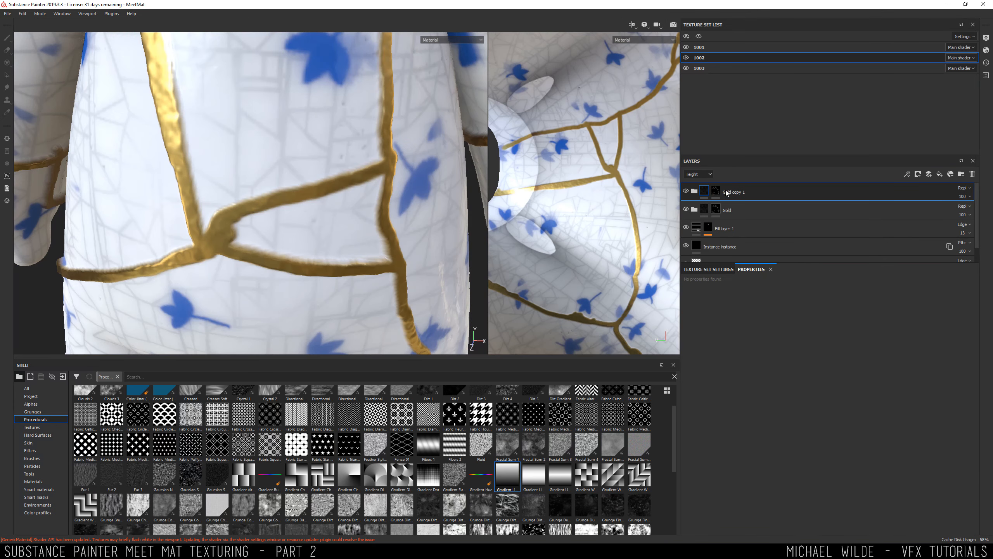
Replace the mask of the Gold copy 1 folder with a black mask
{"action": "right_click", "coordinate": [728, 189]}
{"action": "left_click", "coordinate": [766, 208]}
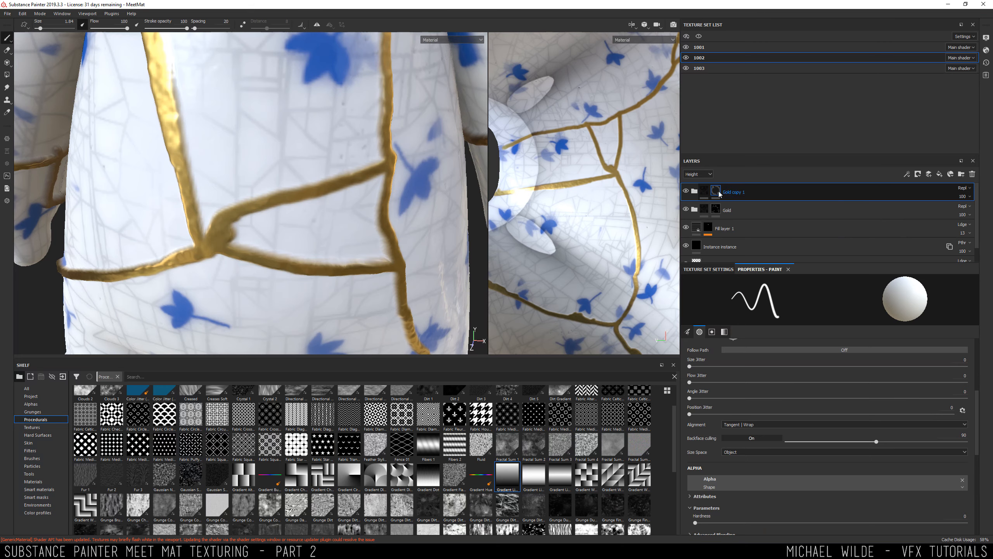
Hide the Height layer inside the Gold copy 1 folder and set the brush size for its mask to 1.37
{"action": "scroll", "coordinate": [743, 227], "scroll_direction": "down", "scroll_amount": 4}
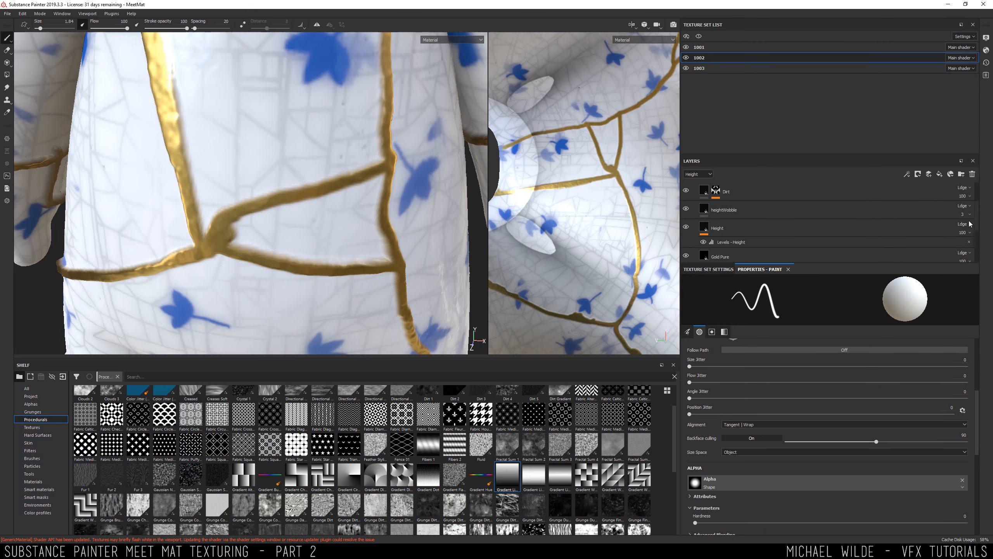
{"action": "left_click", "coordinate": [720, 236]}
{"action": "scroll", "coordinate": [743, 223], "scroll_direction": "up", "scroll_amount": 4}
{"action": "left_click", "coordinate": [716, 192]}
{"action": "left_click_drag", "start_coordinate": [348, 199], "coordinate": [219, 231], "text": "alt"}
{"action": "left_click_drag", "start_coordinate": [976, 206], "coordinate": [976, 228]}
{"action": "left_click", "coordinate": [720, 247]}
{"action": "left_click", "coordinate": [749, 306]}
{"action": "left_click", "coordinate": [749, 306]}
{"action": "scroll", "coordinate": [743, 223], "scroll_direction": "up", "scroll_amount": 3}
{"action": "left_click", "coordinate": [715, 191]}
{"action": "scroll", "coordinate": [735, 224], "scroll_direction": "down", "scroll_amount": 2}
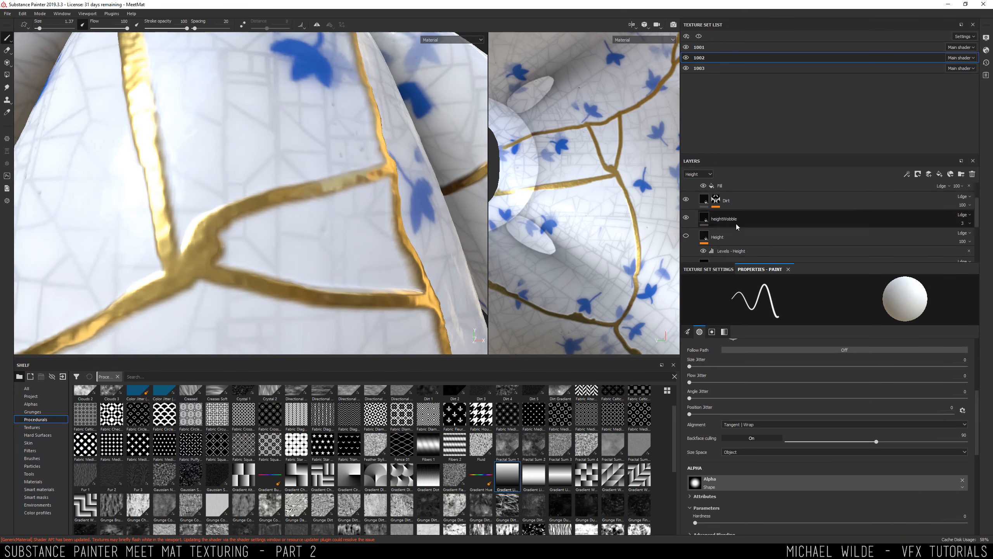
Turn off the height channel of the heightWobble layer in Gold copy 1 and return to the folder's mask
{"action": "left_click", "coordinate": [735, 223]}
{"action": "left_click", "coordinate": [749, 306]}
{"action": "left_click", "coordinate": [715, 192]}
{"action": "left_click_drag", "start_coordinate": [297, 219], "coordinate": [325, 211], "text": "alt"}
{"action": "key", "text": "ctrl+z"}
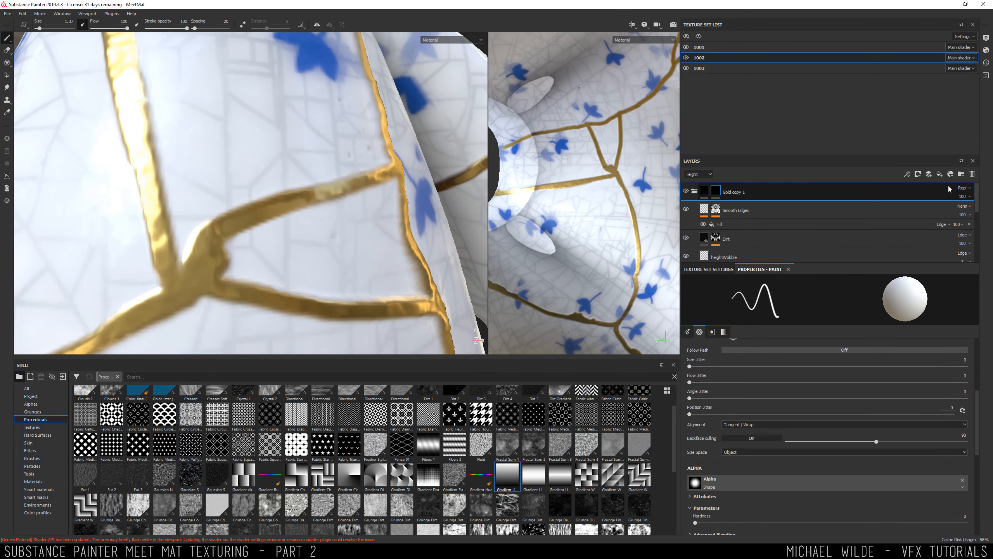
Set Gold copy 1's height blending to Linear dodge (Add) and paint its mask along the gold cracks around the shard
{"action": "left_click", "coordinate": [961, 189]}
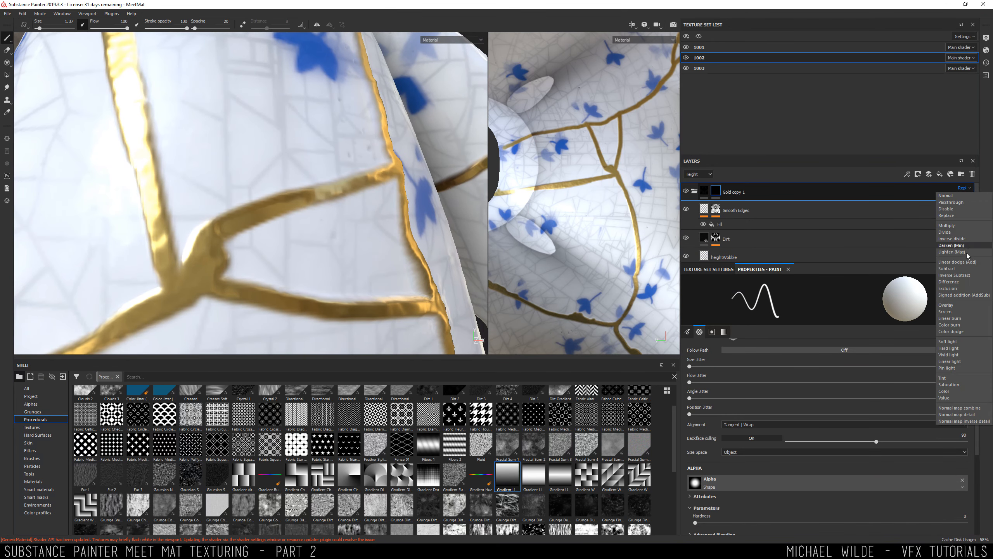
{"action": "left_click", "coordinate": [954, 262]}
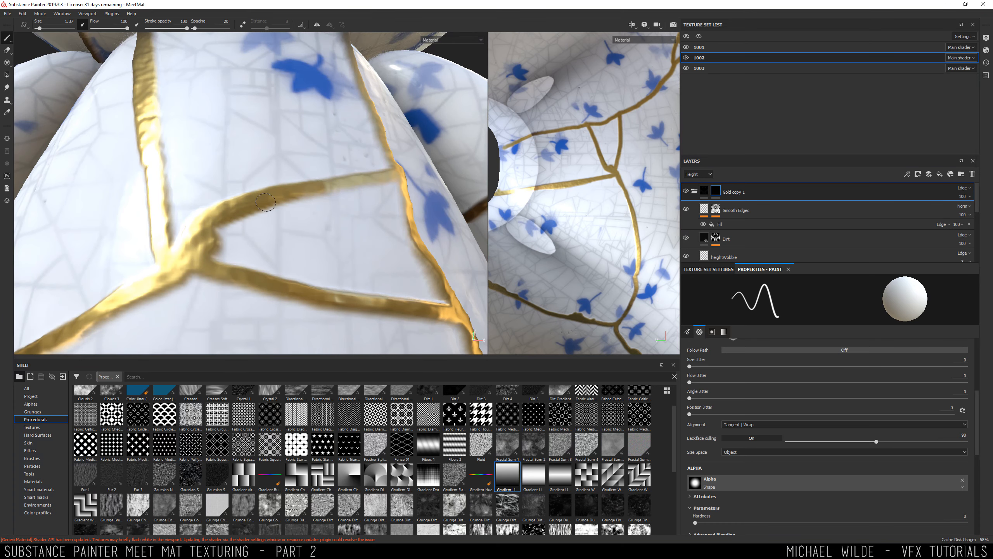
{"action": "left_click_drag", "start_coordinate": [377, 181], "coordinate": [213, 221], "text": "alt"}
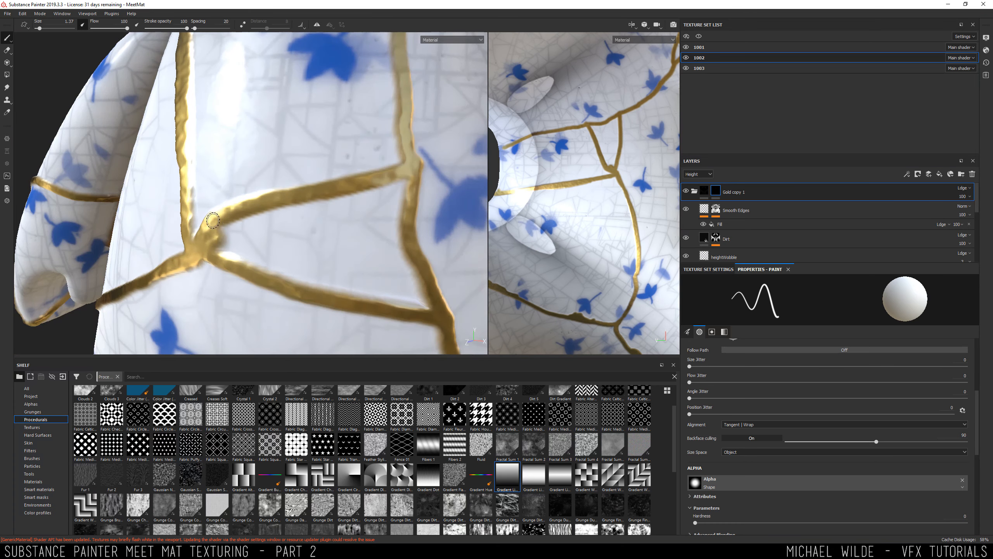
{"action": "left_click_drag", "start_coordinate": [340, 297], "coordinate": [231, 268], "text": "alt"}
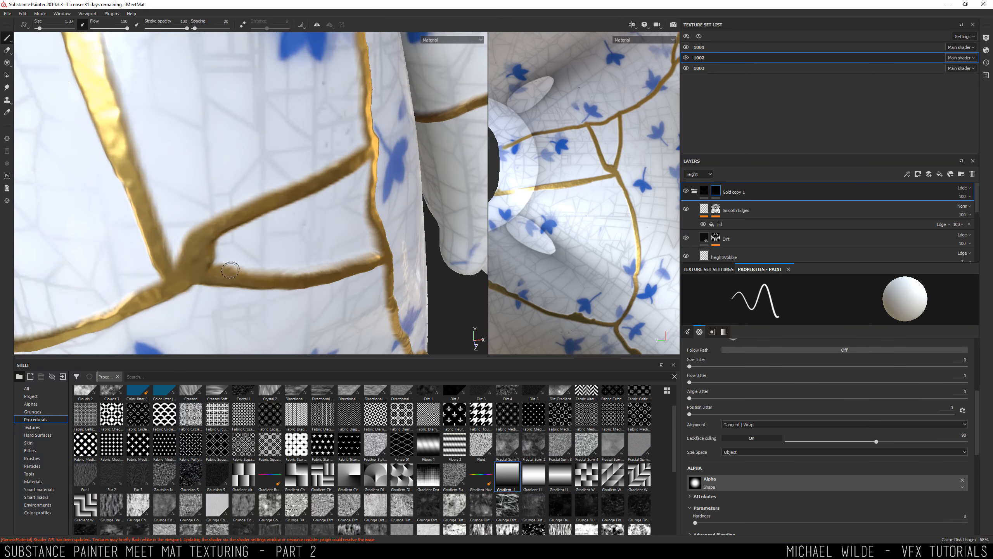
{"action": "left_click_drag", "start_coordinate": [370, 259], "coordinate": [251, 259], "text": "alt"}
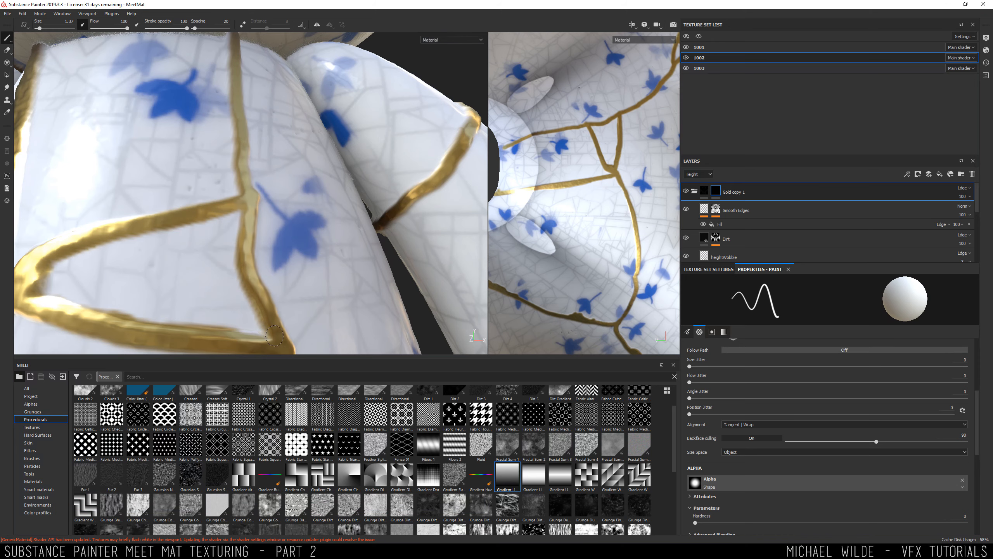
{"action": "left_click_drag", "start_coordinate": [230, 335], "coordinate": [274, 262], "text": "alt"}
Set the texture size of texture set 1002 to 2048 and inspect the gold seams
{"action": "left_click", "coordinate": [710, 270]}
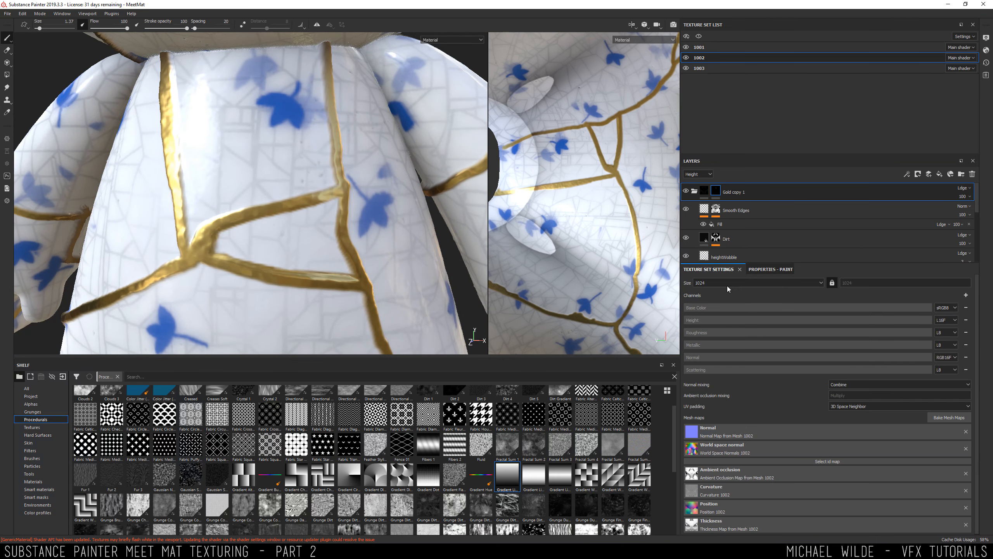
{"action": "left_click", "coordinate": [727, 283]}
{"action": "left_click", "coordinate": [700, 310]}
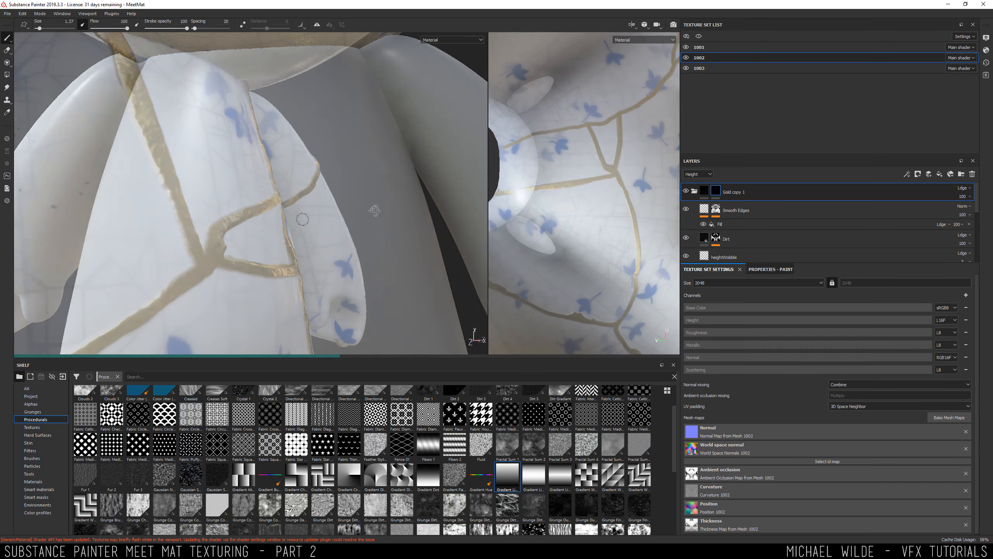
{"action": "left_click_drag", "start_coordinate": [303, 219], "coordinate": [255, 216], "text": "alt"}
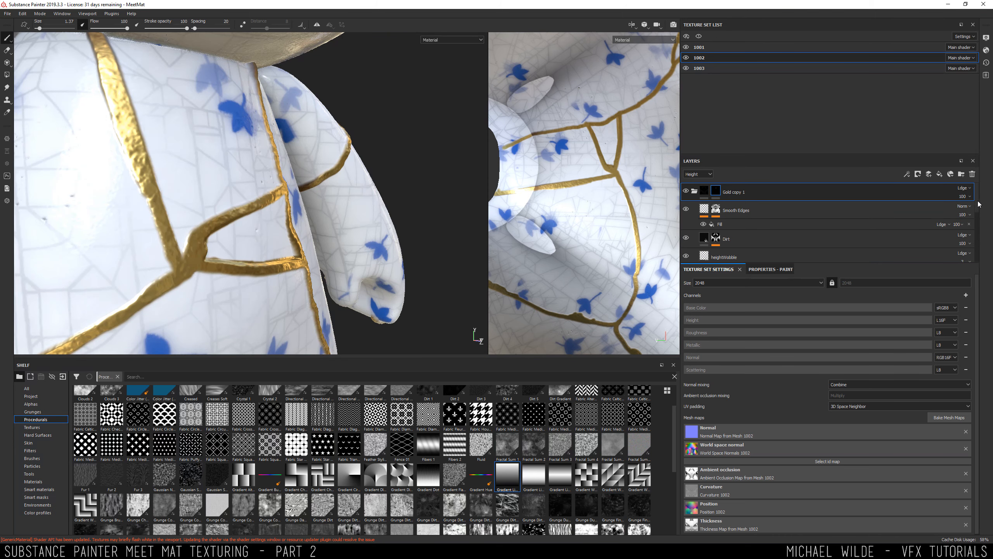
Rotate the height gradient of Fill layer 1 on texture set 1002 to 121.66
{"action": "left_click_drag", "start_coordinate": [977, 202], "coordinate": [976, 232]}
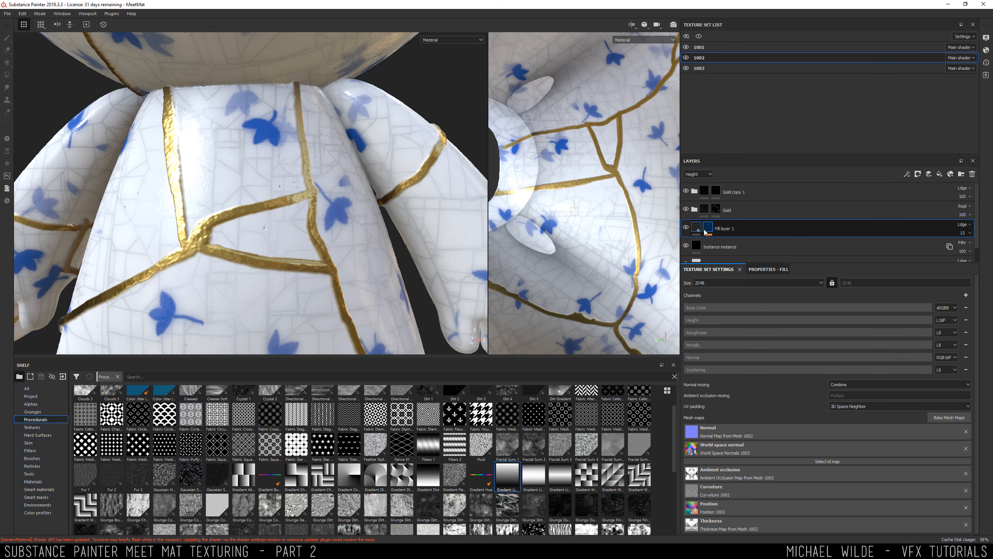
{"action": "left_click", "coordinate": [696, 227]}
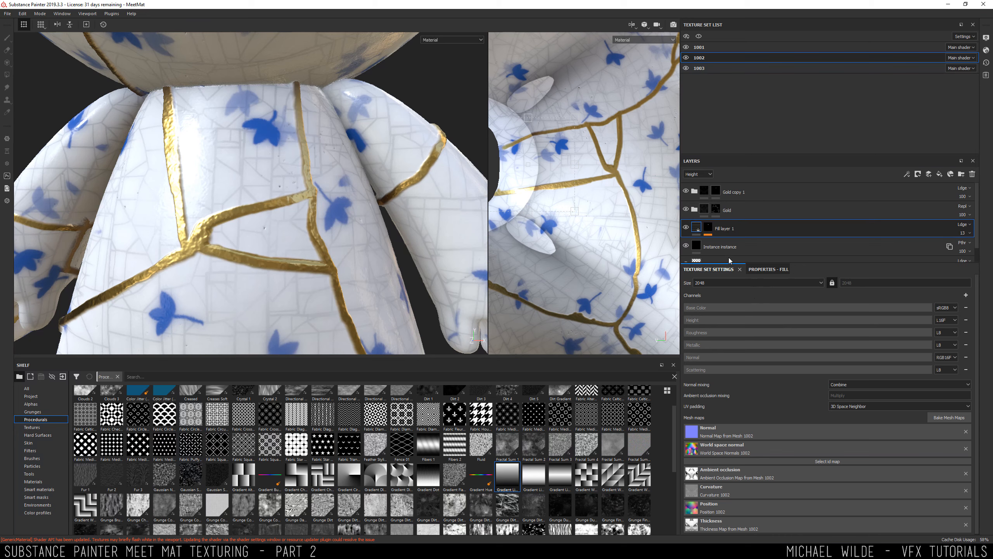
{"action": "scroll", "coordinate": [716, 370], "scroll_direction": "up", "scroll_amount": 3}
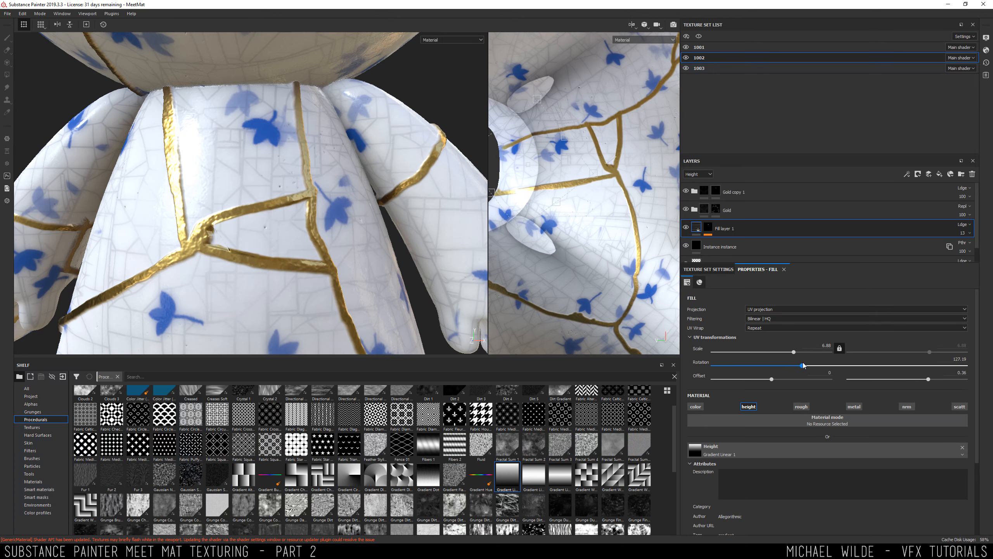
{"action": "left_click_drag", "start_coordinate": [90, 275], "coordinate": [106, 184], "text": "alt"}
{"action": "left_click_drag", "start_coordinate": [202, 156], "coordinate": [203, 234], "text": "alt"}
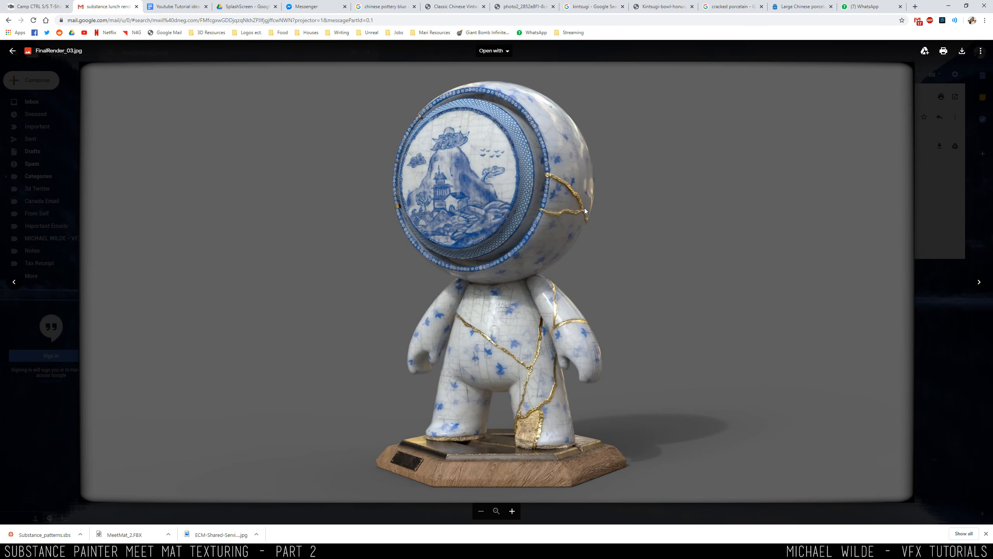
Switch to the browser and compare the finished MeetMat reference renders, checking the gold seams and the base
{"action": "key", "text": "Right"}
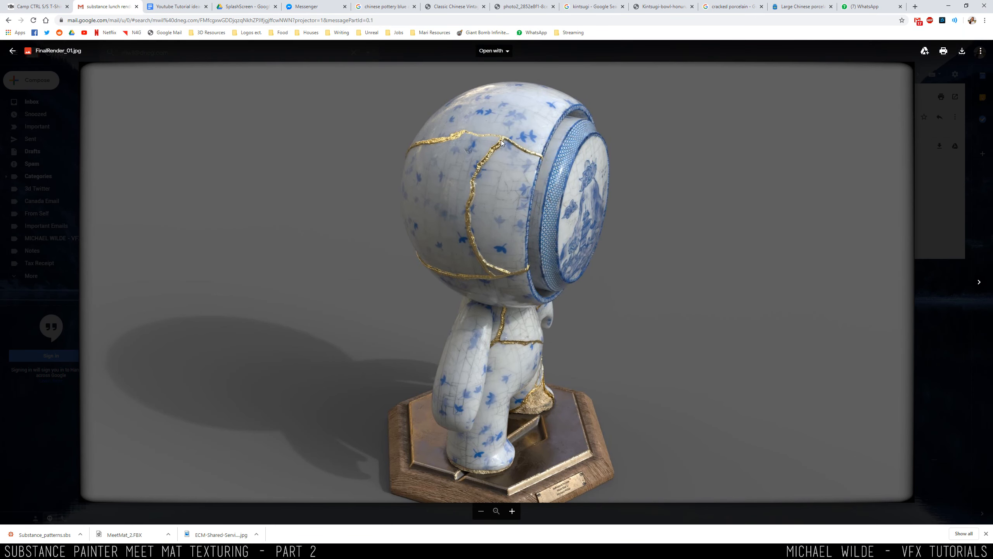
{"action": "key", "text": "Right"}
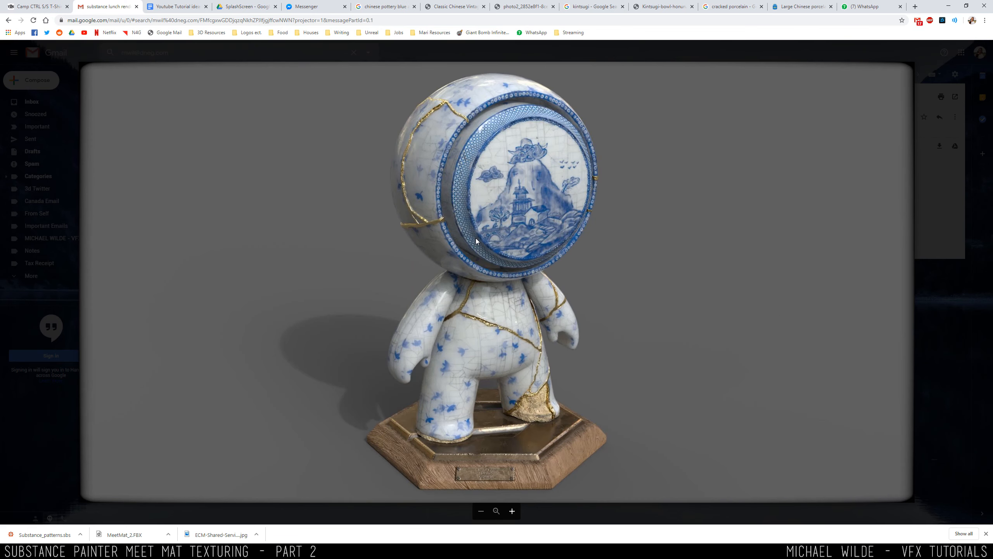
{"action": "key", "text": "Right"}
{"action": "key", "text": "Right"}
{"action": "key", "text": "Left"}
{"action": "key", "text": "Left"}
{"action": "key", "text": "Left"}
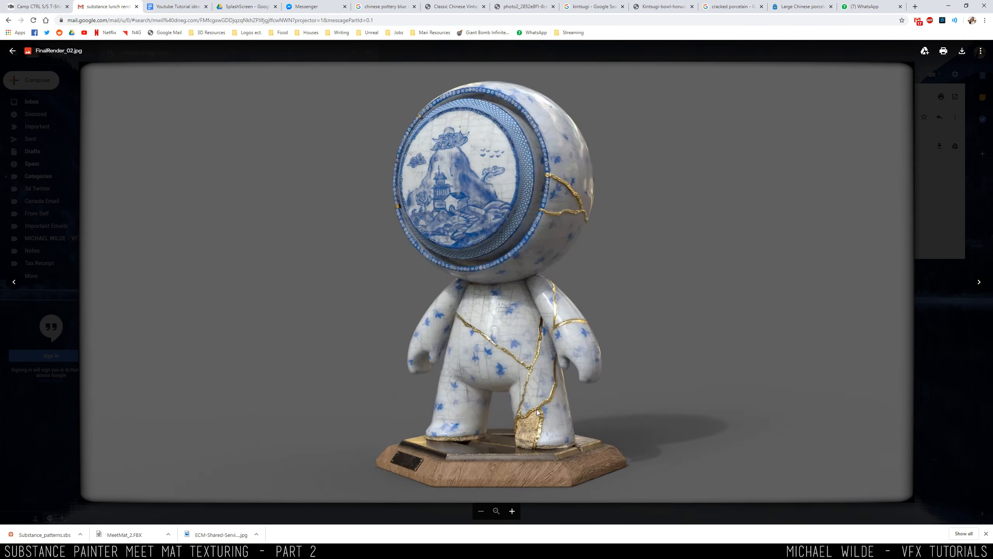
{"action": "key", "text": "Right"}
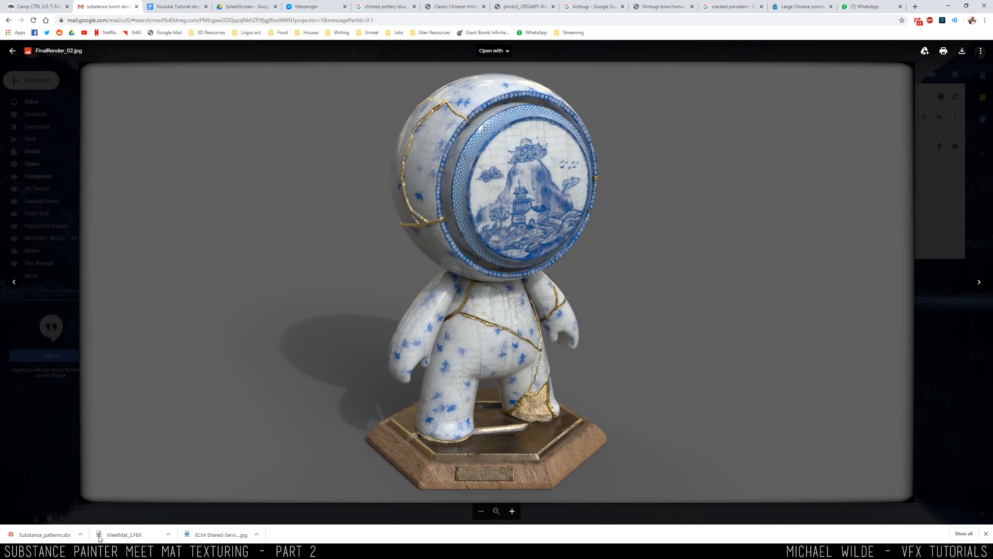
{"action": "mouse_move", "coordinate": [123, 552]}
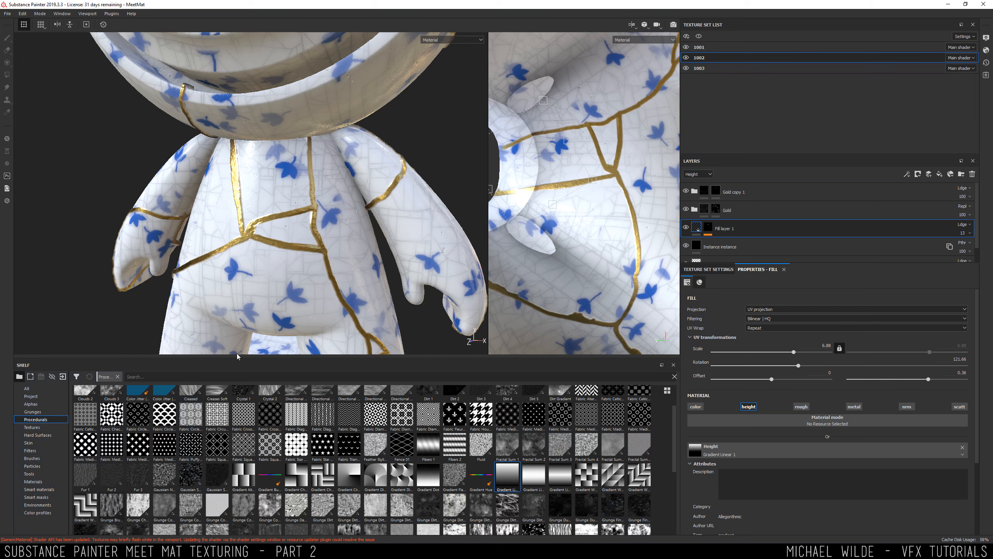
Rename the Fill layer 1 height gradient layer to RampDisp
{"action": "mouse_move", "coordinate": [238, 218]}
{"action": "left_mouse_down", "text": "alt"}
{"action": "mouse_move", "coordinate": [295, 290]}
{"action": "mouse_move", "coordinate": [339, 184]}
{"action": "mouse_move", "coordinate": [263, 183]}
{"action": "left_mouse_up", "text": "alt"}
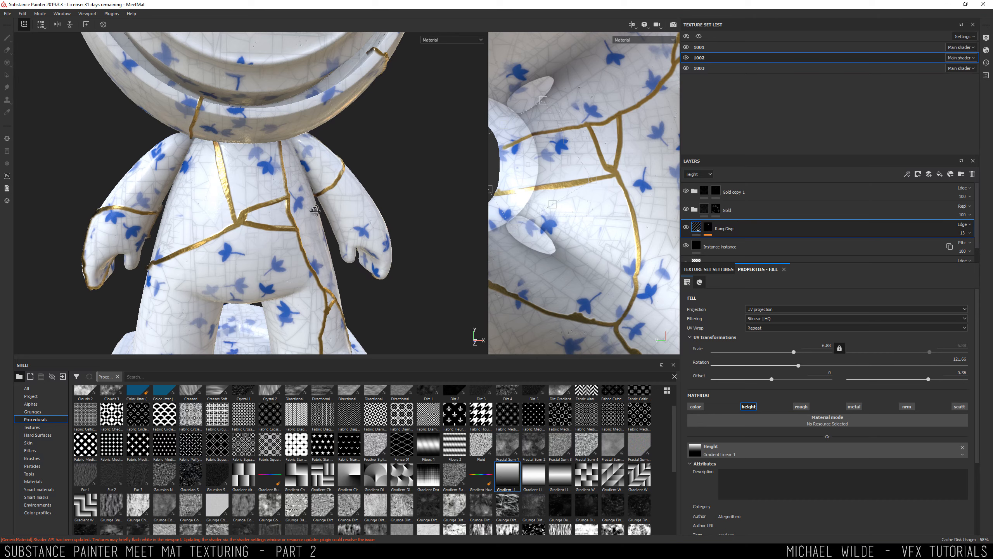
{"action": "left_click_drag", "start_coordinate": [315, 210], "coordinate": [293, 234], "text": "alt"}
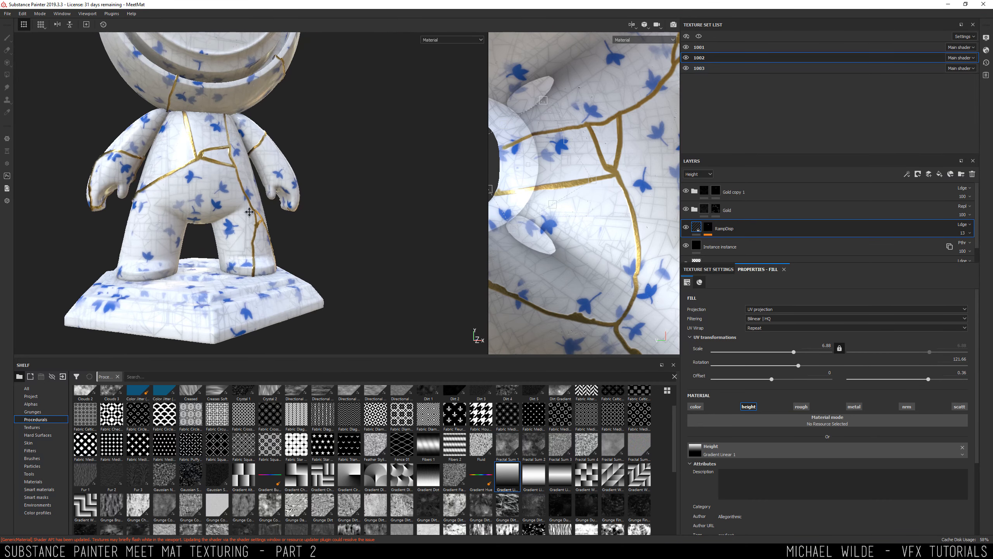
{"action": "middle_click_drag", "start_coordinate": [205, 250], "coordinate": [270, 251], "text": "alt"}
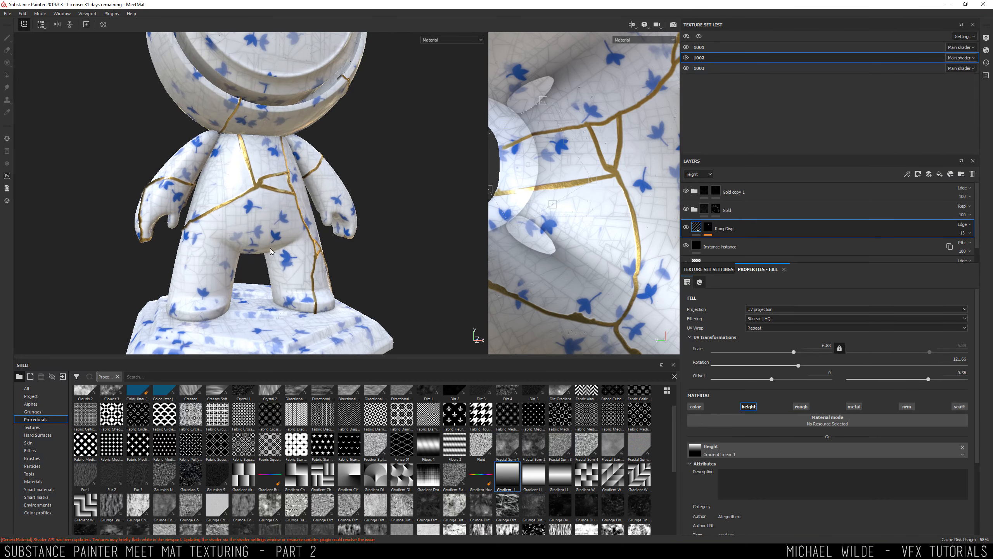
Examine the gold seams and porcelain around the front, side and back of the character's head
{"action": "left_click_drag", "start_coordinate": [270, 251], "coordinate": [306, 251], "text": "alt"}
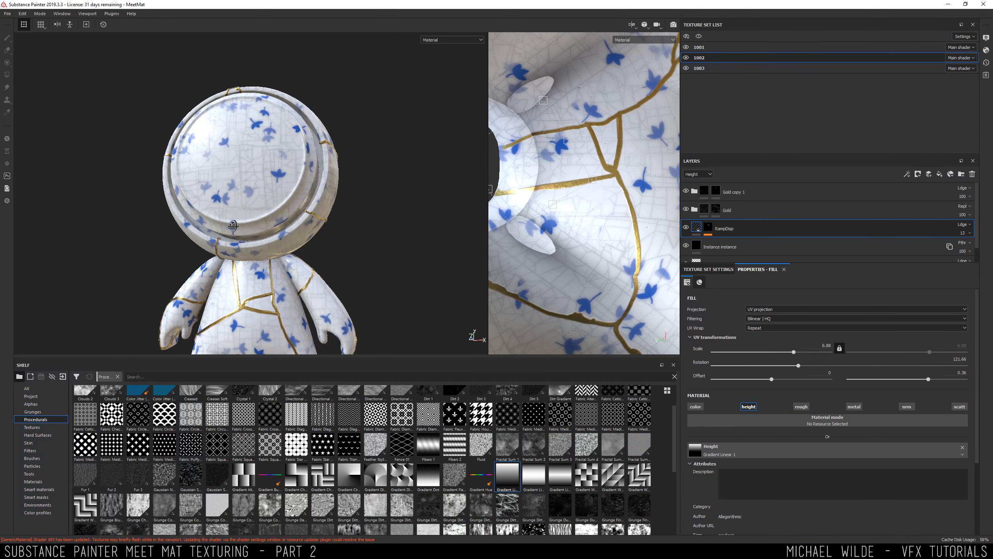
{"action": "left_click_drag", "start_coordinate": [233, 226], "coordinate": [420, 261], "text": "alt"}
{"action": "left_click_drag", "start_coordinate": [274, 235], "coordinate": [384, 217], "text": "alt"}
{"action": "right_click_drag", "start_coordinate": [384, 217], "coordinate": [426, 215], "text": "alt"}
{"action": "middle_click_drag", "start_coordinate": [332, 244], "coordinate": [394, 223], "text": "alt"}
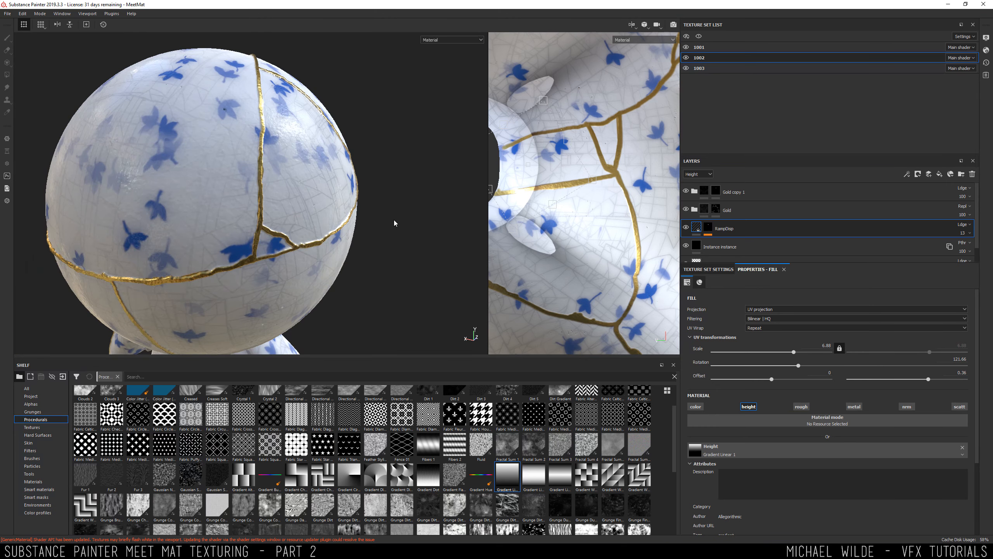
{"action": "left_click_drag", "start_coordinate": [394, 223], "coordinate": [305, 225], "text": "alt"}
{"action": "right_click_drag", "start_coordinate": [305, 225], "coordinate": [274, 227], "text": "alt"}
{"action": "left_click_drag", "start_coordinate": [274, 227], "coordinate": [178, 222], "text": "alt"}
Select texture set 1003 and remove its instanced porcelain layer from the base
{"action": "mouse_move", "coordinate": [438, 231]}
{"action": "left_mouse_down", "text": "alt"}
{"action": "mouse_move", "coordinate": [281, 248]}
{"action": "mouse_move", "coordinate": [222, 148]}
{"action": "left_mouse_up", "text": "alt"}
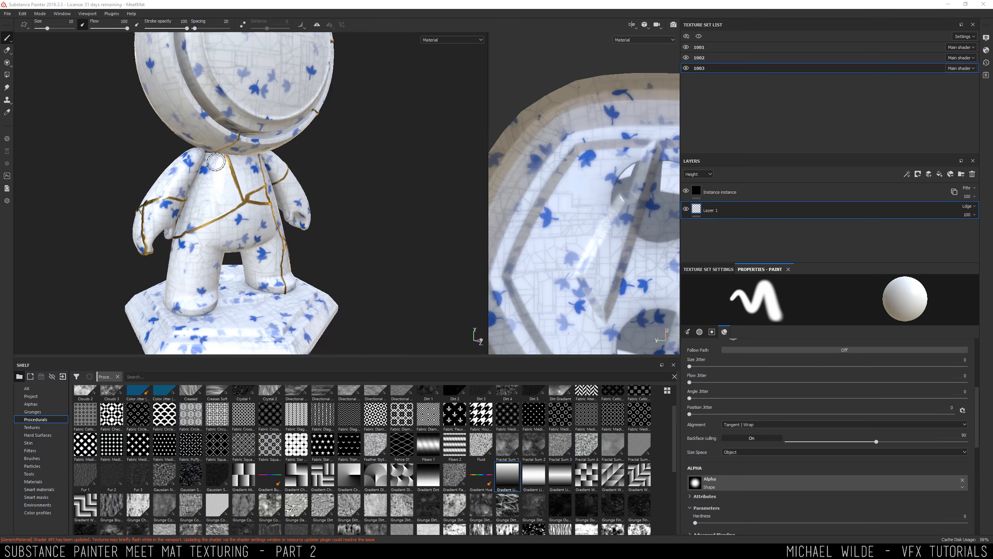
{"action": "middle_click_drag", "start_coordinate": [260, 187], "coordinate": [263, 159], "text": "alt"}
{"action": "left_click_drag", "start_coordinate": [258, 208], "coordinate": [206, 211], "text": "alt"}
{"action": "middle_click_drag", "start_coordinate": [206, 212], "coordinate": [221, 250], "text": "alt"}
{"action": "left_click", "coordinate": [737, 198]}
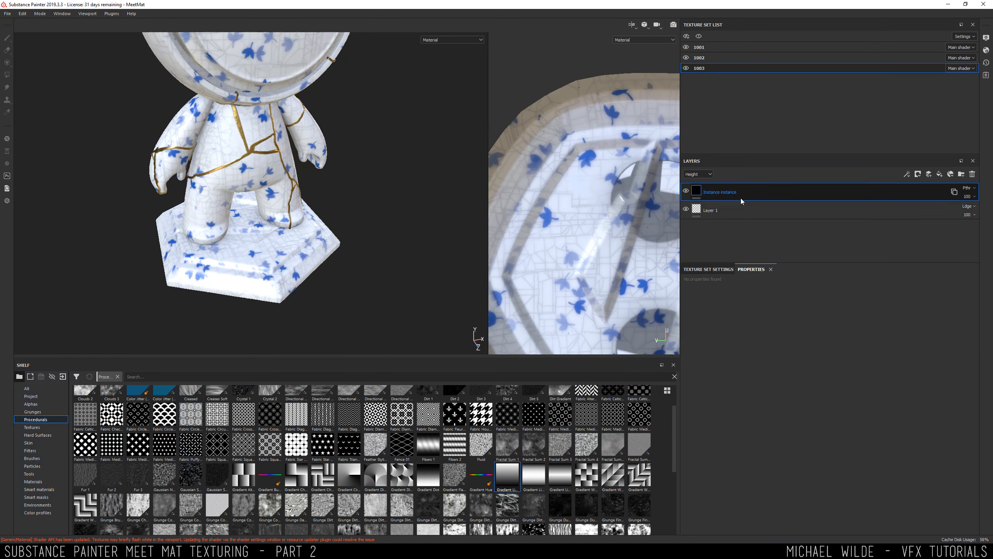
{"action": "right_click", "coordinate": [732, 190]}
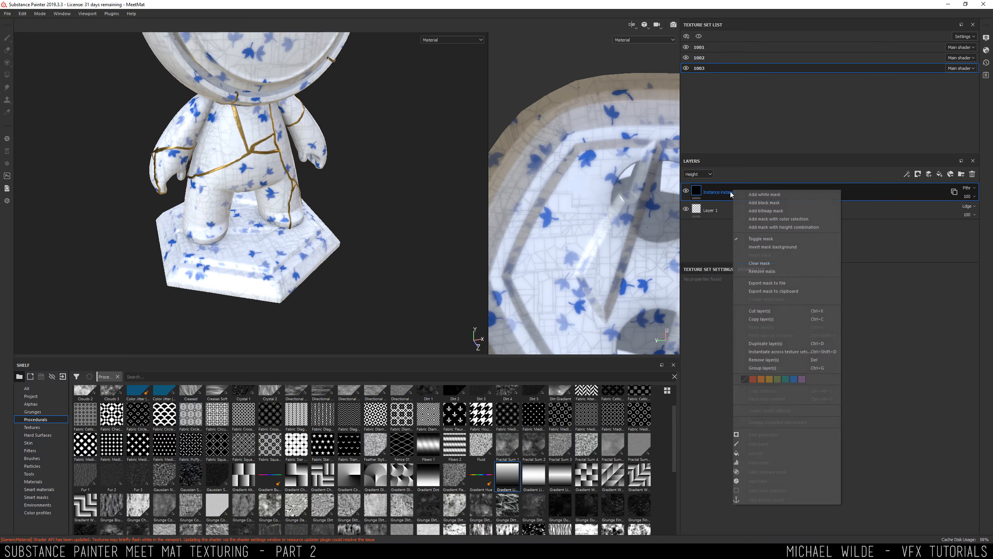
{"action": "left_click", "coordinate": [767, 360]}
{"action": "left_click_drag", "start_coordinate": [211, 187], "coordinate": [256, 186], "text": "alt"}
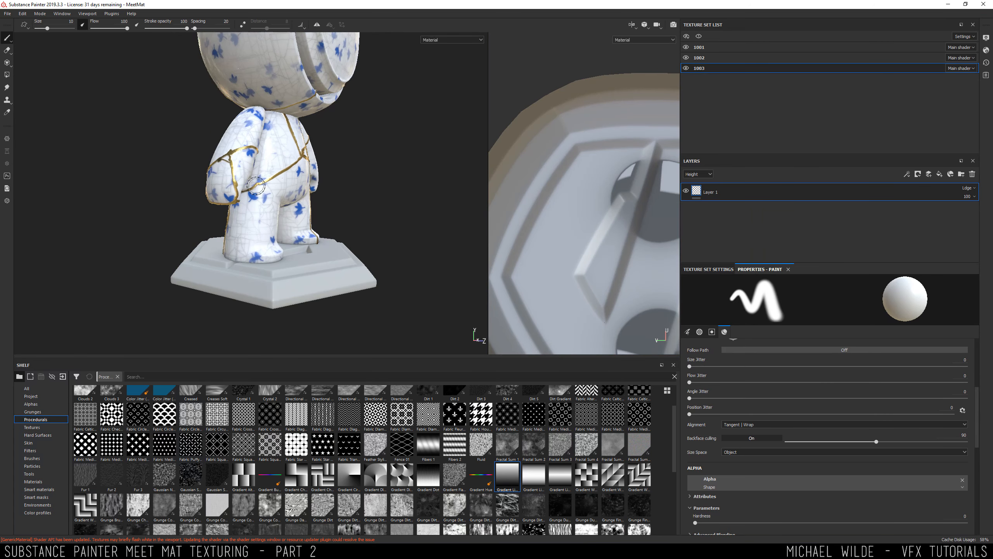
Add the Wood Walnut smart material above Layer 1 in texture set 1003 and check it on the base
{"action": "left_click", "coordinate": [36, 490]}
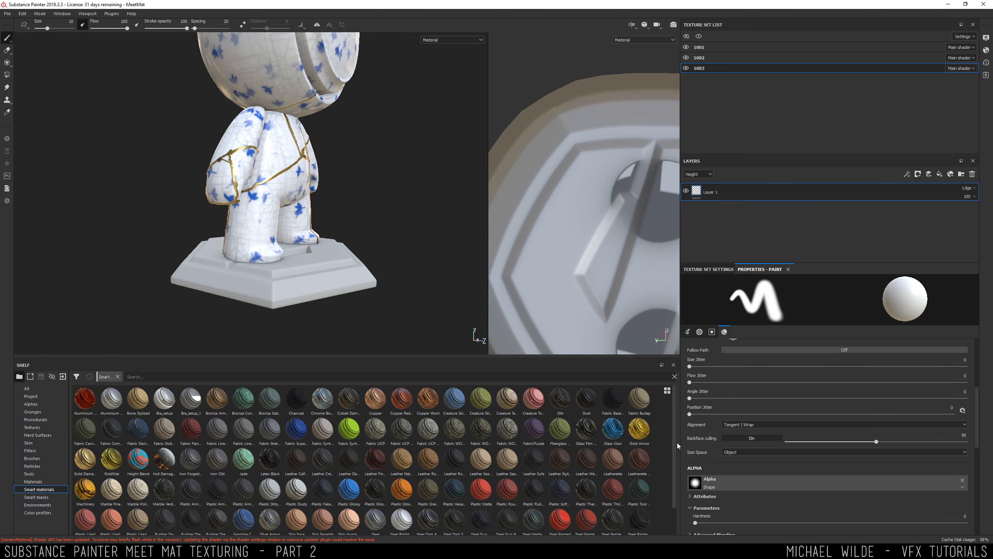
{"action": "left_click_drag", "start_coordinate": [673, 453], "coordinate": [669, 478]}
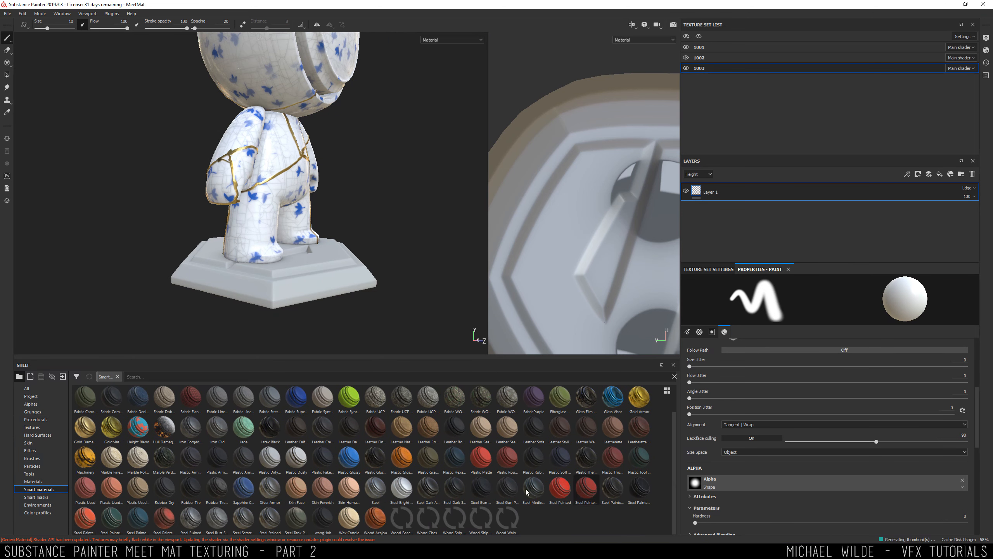
{"action": "mouse_move", "coordinate": [472, 525]}
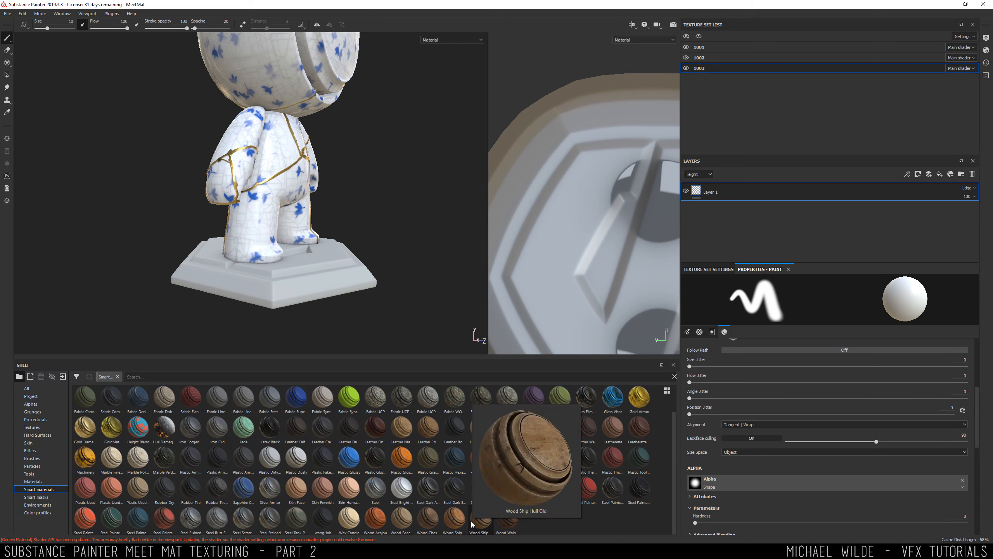
{"action": "mouse_move", "coordinate": [505, 524]}
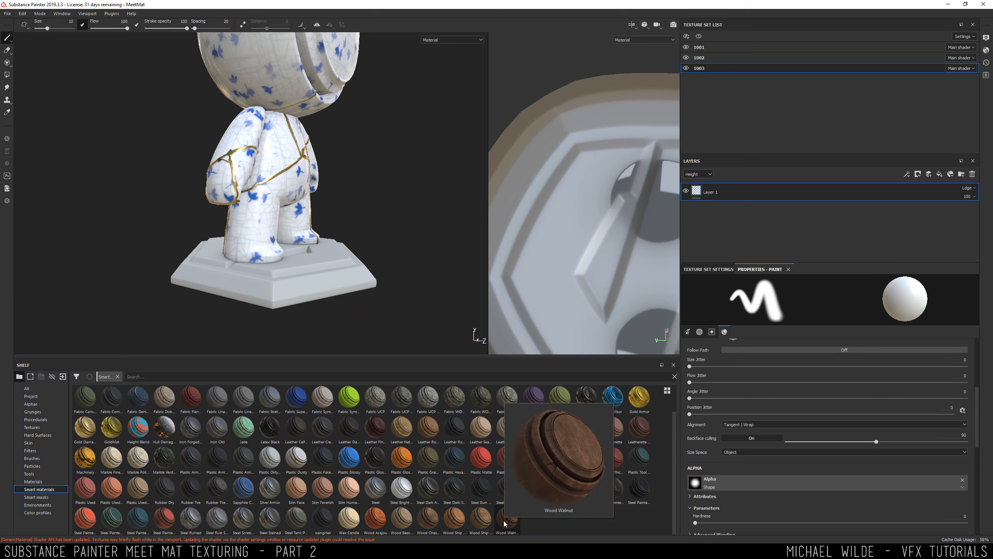
{"action": "left_click_drag", "start_coordinate": [503, 520], "coordinate": [723, 190]}
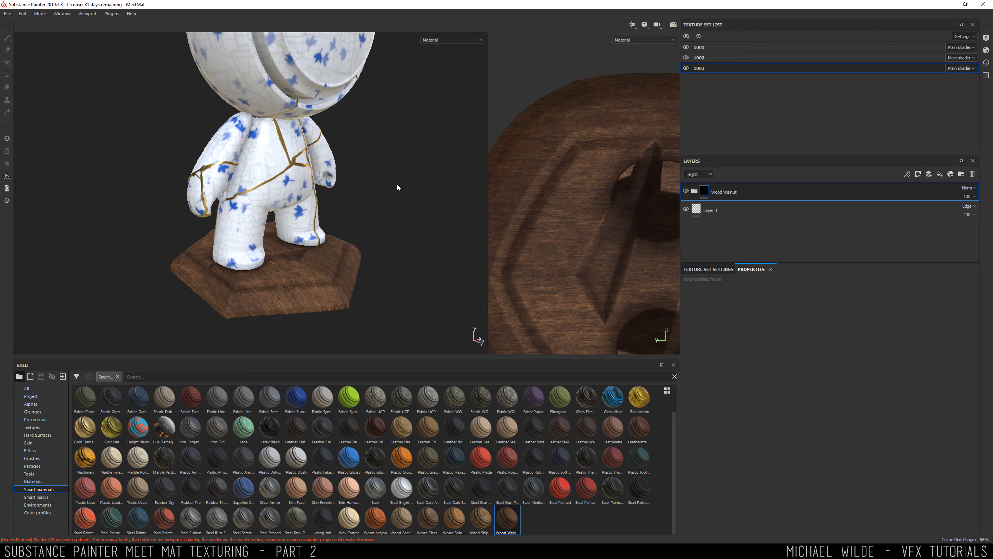
{"action": "middle_click_drag", "start_coordinate": [356, 219], "coordinate": [301, 180], "text": "alt"}
{"action": "right_click_drag", "start_coordinate": [300, 180], "coordinate": [360, 251], "text": "alt"}
{"action": "left_click_drag", "start_coordinate": [360, 251], "coordinate": [288, 262], "text": "alt"}
{"action": "middle_click_drag", "start_coordinate": [289, 262], "coordinate": [359, 243], "text": "alt"}
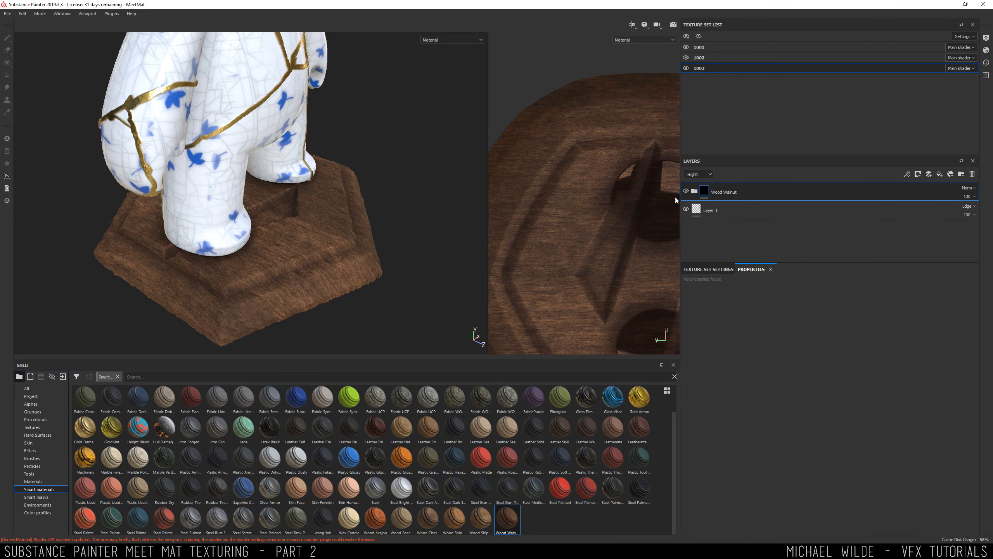
Expand the Wood Walnut folder, enlarge the layer list and delete the Noise Color layer
{"action": "left_click", "coordinate": [694, 191]}
{"action": "left_click_drag", "start_coordinate": [325, 200], "coordinate": [344, 227], "text": "alt"}
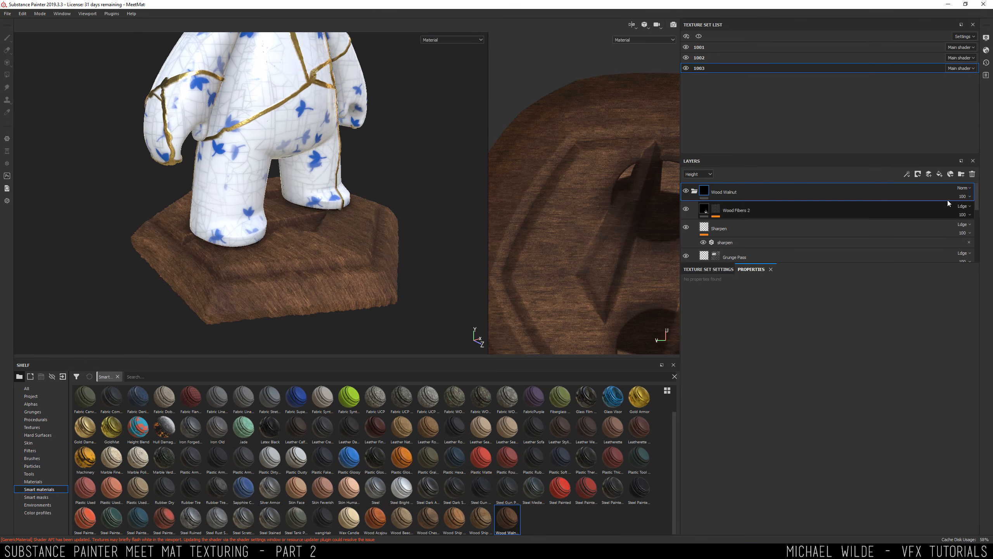
{"action": "scroll", "coordinate": [948, 203], "scroll_direction": "down", "scroll_amount": 2}
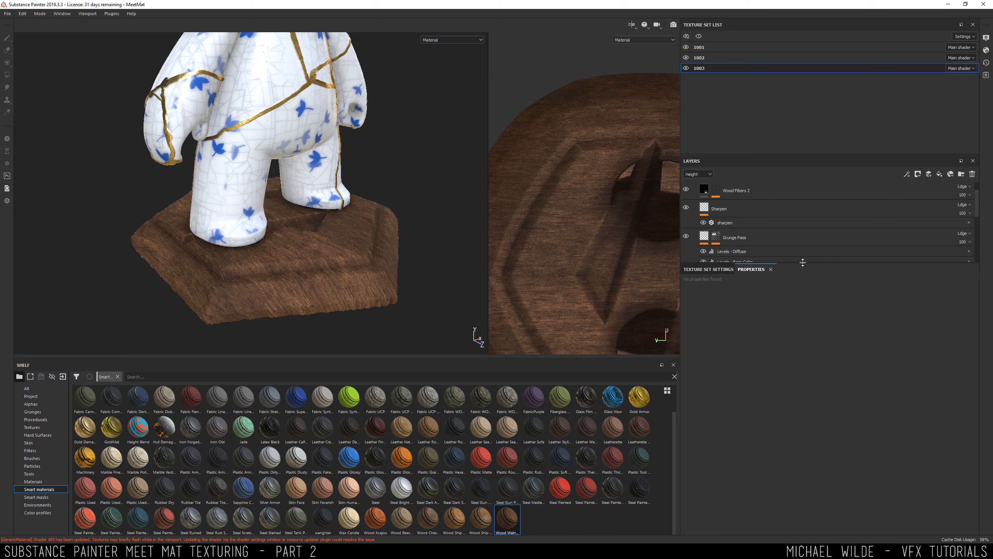
{"action": "left_click_drag", "start_coordinate": [803, 262], "coordinate": [782, 347]}
{"action": "mouse_move", "coordinate": [309, 190]}
{"action": "left_mouse_down", "text": "alt"}
{"action": "mouse_move", "coordinate": [299, 206]}
{"action": "mouse_move", "coordinate": [320, 190]}
{"action": "mouse_move", "coordinate": [313, 205]}
{"action": "left_mouse_up", "text": "alt"}
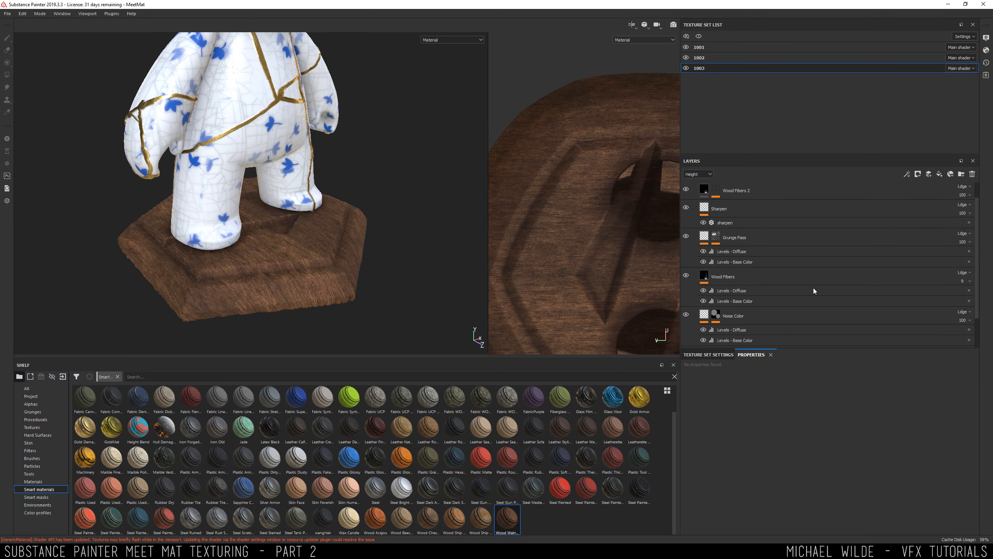
{"action": "left_click", "coordinate": [685, 315]}
{"action": "left_click", "coordinate": [685, 316]}
{"action": "left_click", "coordinate": [779, 318]}
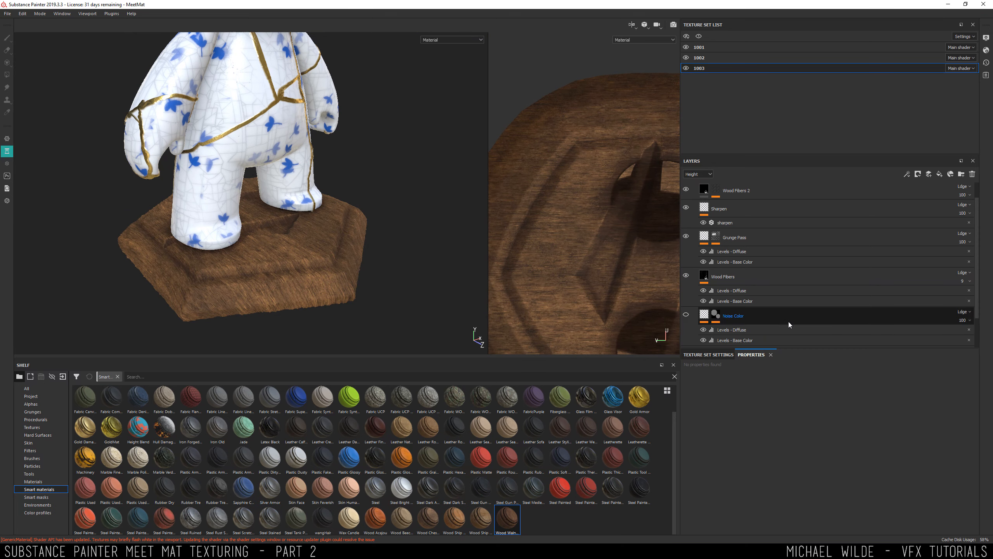
{"action": "key", "text": "Delete"}
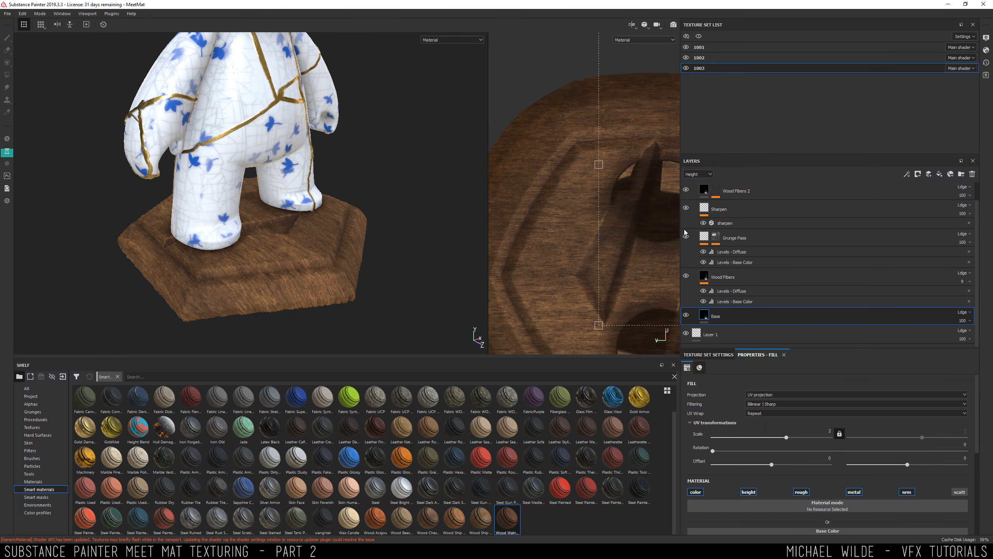
Try hiding the Grunge Pass layer and turning off the Base layer's height channel to compare the wood surface
{"action": "left_click", "coordinate": [685, 237]}
{"action": "left_click", "coordinate": [685, 237]}
{"action": "left_click_drag", "start_coordinate": [352, 251], "coordinate": [304, 317], "text": "alt"}
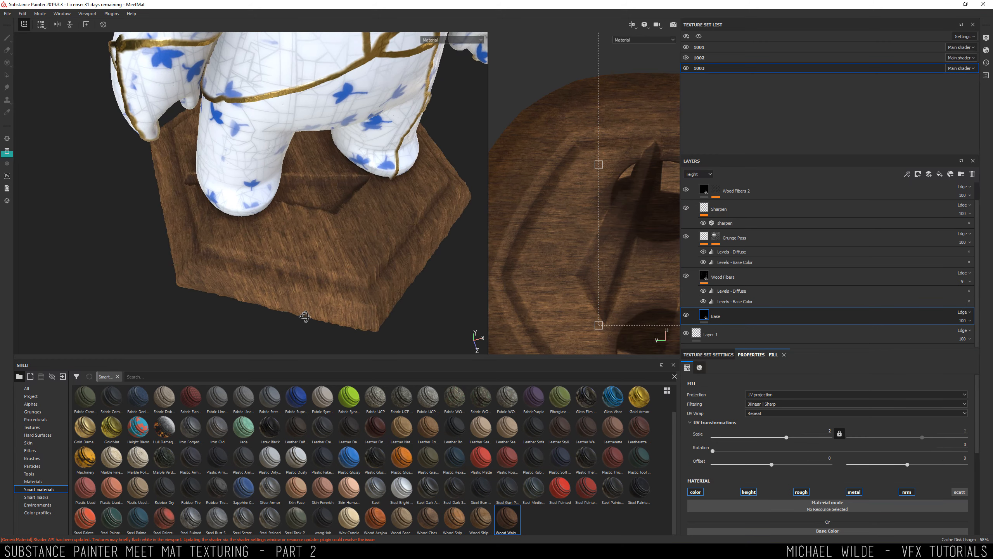
{"action": "right_click_drag", "start_coordinate": [304, 317], "coordinate": [304, 266], "text": "alt"}
{"action": "left_click_drag", "start_coordinate": [304, 266], "coordinate": [367, 200], "text": "alt"}
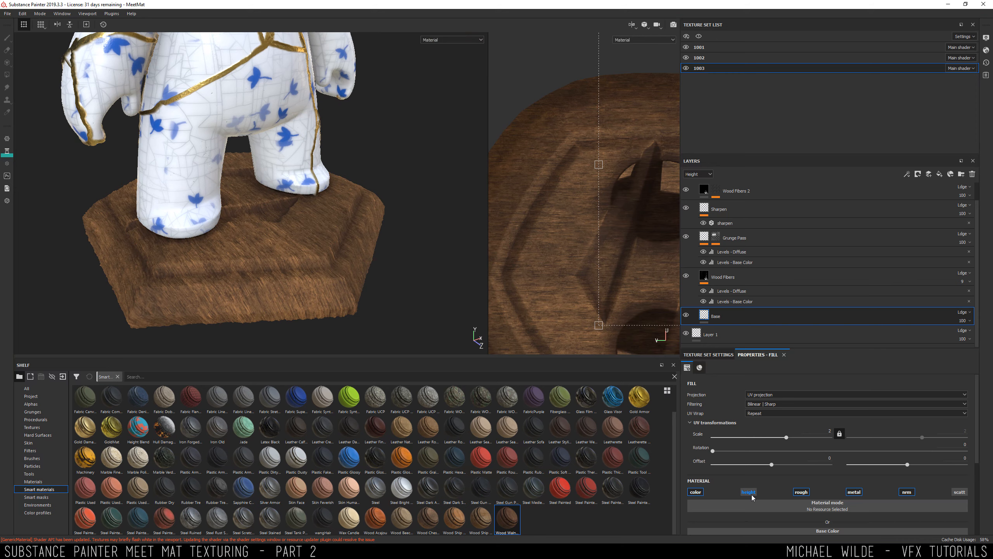
Set the Wood Fibers layer's height opacity to 3 and check the grain on the base up close
{"action": "left_click", "coordinate": [788, 288]}
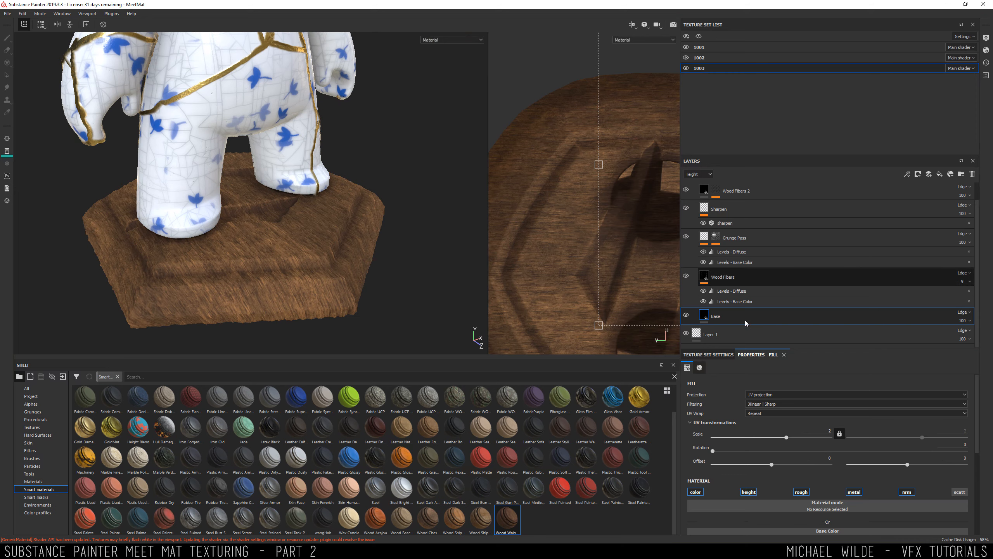
{"action": "left_click", "coordinate": [749, 492]}
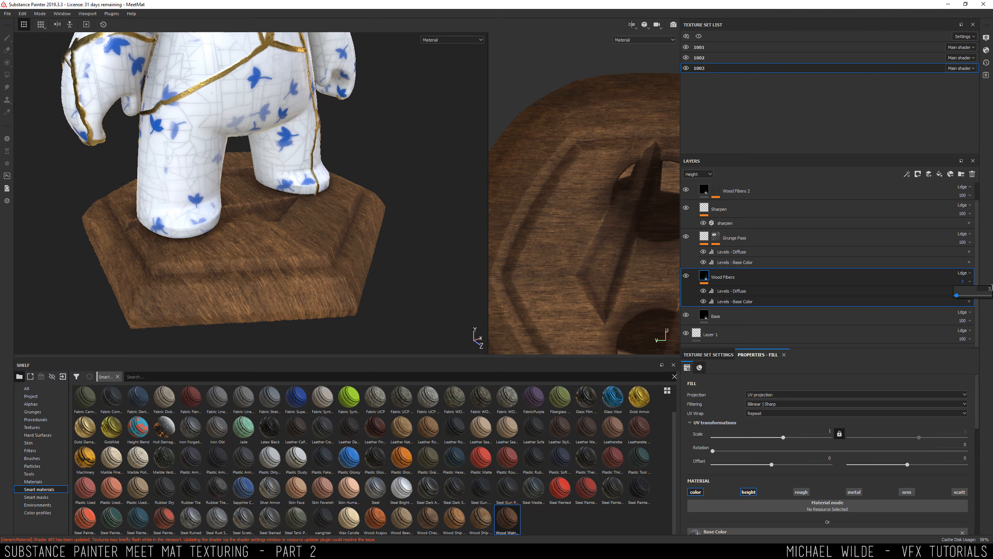
{"action": "left_click_drag", "start_coordinate": [341, 257], "coordinate": [232, 180], "text": "alt"}
{"action": "left_click_drag", "start_coordinate": [288, 261], "coordinate": [304, 158], "text": "alt"}
{"action": "right_click_drag", "start_coordinate": [304, 158], "coordinate": [368, 235], "text": "alt"}
{"action": "middle_click_drag", "start_coordinate": [368, 235], "coordinate": [299, 239], "text": "alt"}
{"action": "left_click_drag", "start_coordinate": [299, 242], "coordinate": [314, 202], "text": "alt"}
{"action": "right_click_drag", "start_coordinate": [314, 202], "coordinate": [324, 250], "text": "alt"}
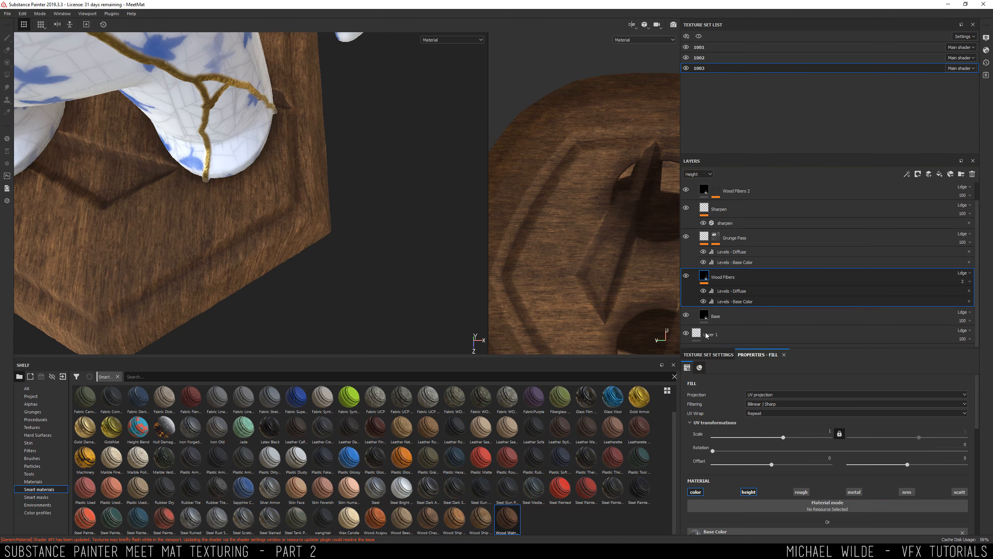
Toggle the visibility of the Base, Wood Fibers and Grunge Pass layers to compare their effect on the wood
{"action": "left_click", "coordinate": [685, 316]}
{"action": "left_click", "coordinate": [685, 317]}
{"action": "left_click", "coordinate": [685, 317]}
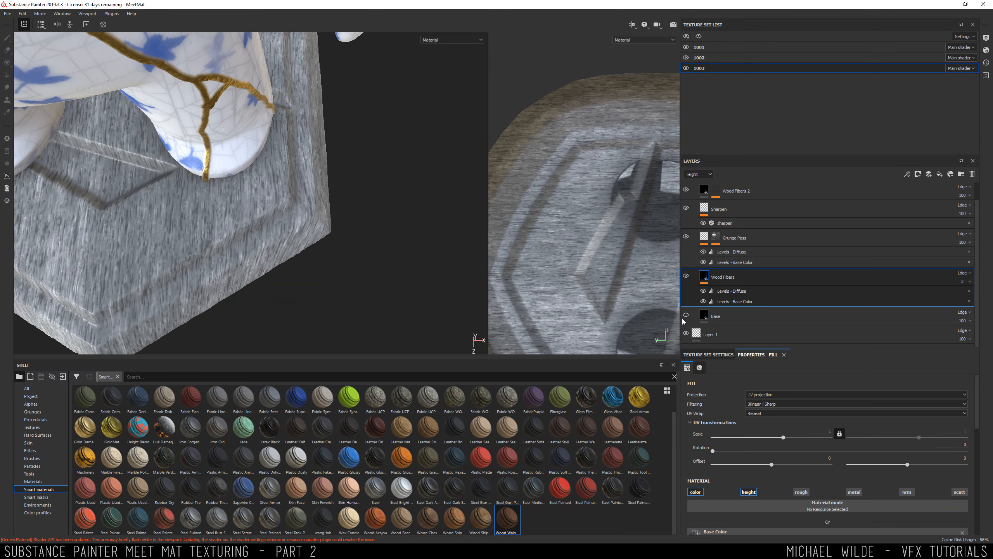
{"action": "left_click", "coordinate": [685, 317]}
{"action": "left_click", "coordinate": [685, 275]}
{"action": "left_click", "coordinate": [685, 276]}
{"action": "left_click", "coordinate": [686, 236]}
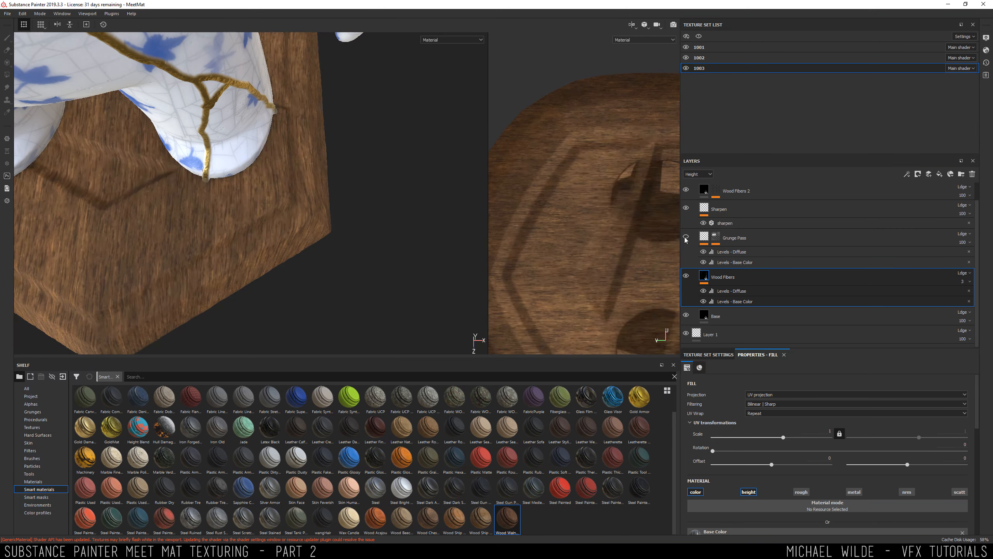
{"action": "left_click", "coordinate": [686, 236]}
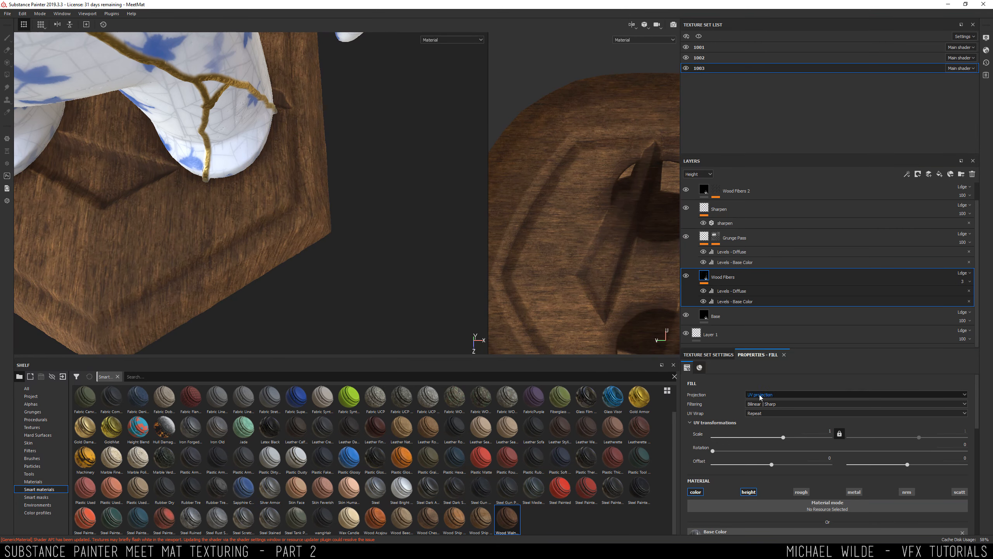
Try tri-planar projection with a scale of 5.23 on the Wood Fibers layer and check the grain around the base
{"action": "left_click_drag", "start_coordinate": [234, 223], "coordinate": [307, 205], "text": "alt"}
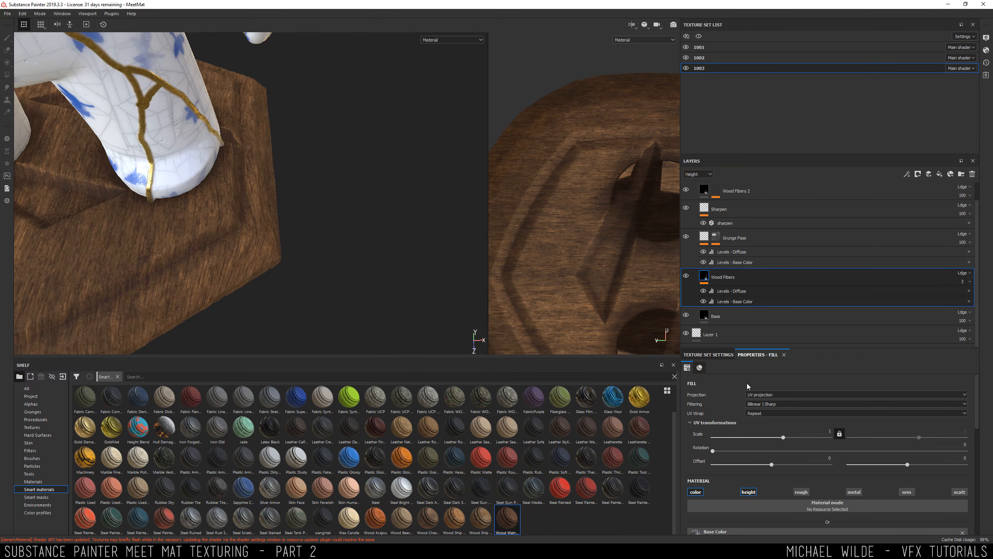
{"action": "left_click", "coordinate": [757, 394]}
{"action": "left_click", "coordinate": [760, 403]}
{"action": "left_click_drag", "start_coordinate": [276, 246], "coordinate": [339, 230], "text": "alt"}
{"action": "left_click", "coordinate": [760, 395]}
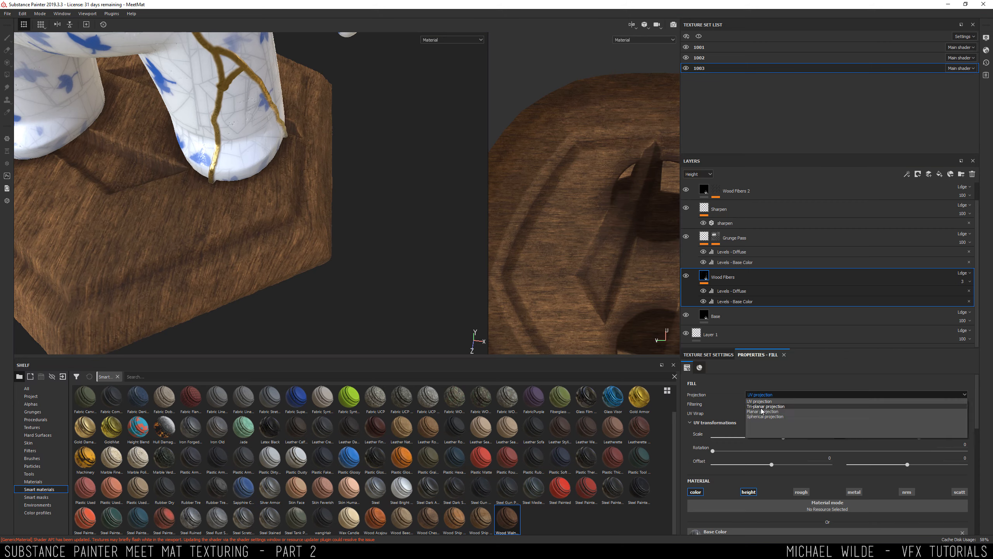
{"action": "left_click", "coordinate": [764, 407]}
{"action": "left_click_drag", "start_coordinate": [338, 195], "coordinate": [233, 222], "text": "alt"}
{"action": "middle_click_drag", "start_coordinate": [233, 222], "coordinate": [236, 203], "text": "alt"}
{"action": "left_click_drag", "start_coordinate": [237, 202], "coordinate": [395, 177], "text": "alt"}
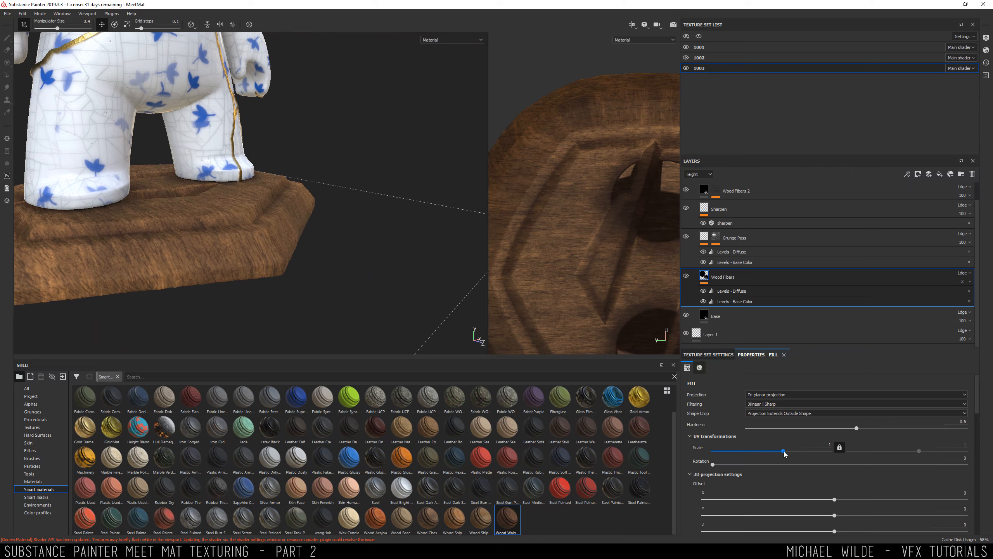
{"action": "mouse_move", "coordinate": [785, 453]}
{"action": "left_mouse_down"}
{"action": "mouse_move", "coordinate": [804, 453]}
{"action": "mouse_move", "coordinate": [768, 455]}
{"action": "mouse_move", "coordinate": [795, 450]}
{"action": "left_mouse_up"}
{"action": "left_click_drag", "start_coordinate": [368, 165], "coordinate": [226, 205], "text": "alt"}
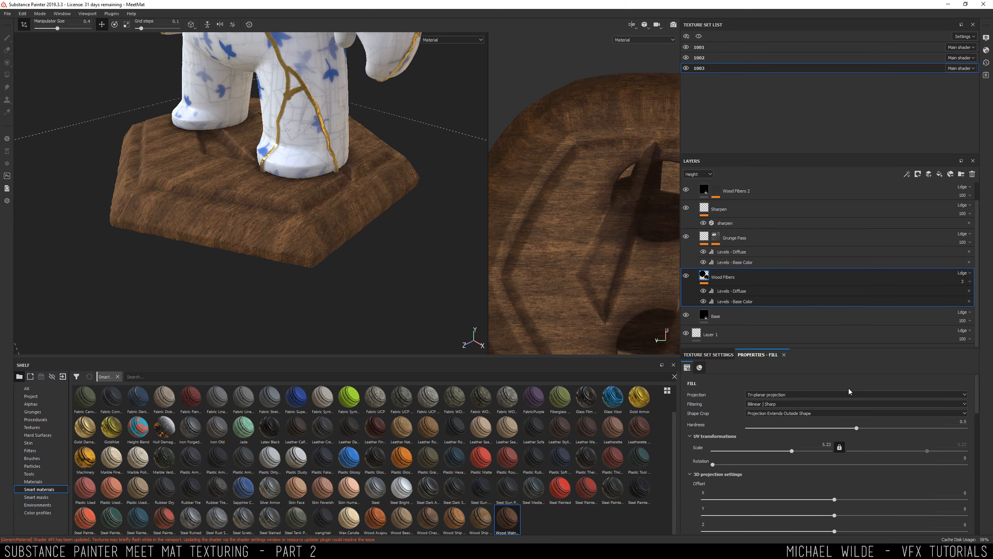
Return the Wood Fibers layer to UV projection at scale 1 and check the base's side faces
{"action": "left_click", "coordinate": [766, 395]}
{"action": "left_click", "coordinate": [762, 402]}
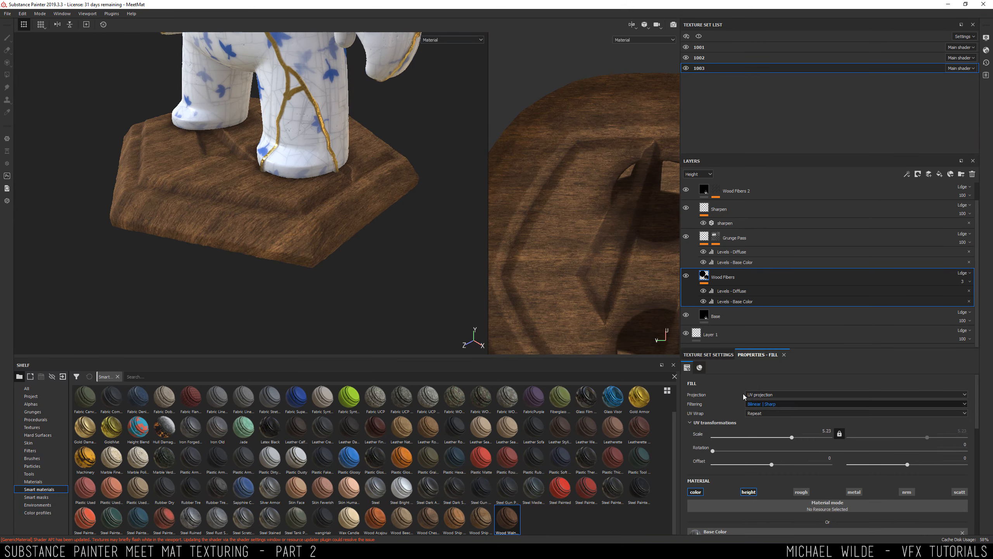
{"action": "left_click_drag", "start_coordinate": [388, 198], "coordinate": [272, 215], "text": "alt"}
{"action": "middle_click_drag", "start_coordinate": [272, 216], "coordinate": [338, 236], "text": "alt"}
{"action": "left_click_drag", "start_coordinate": [338, 237], "coordinate": [215, 205], "text": "alt"}
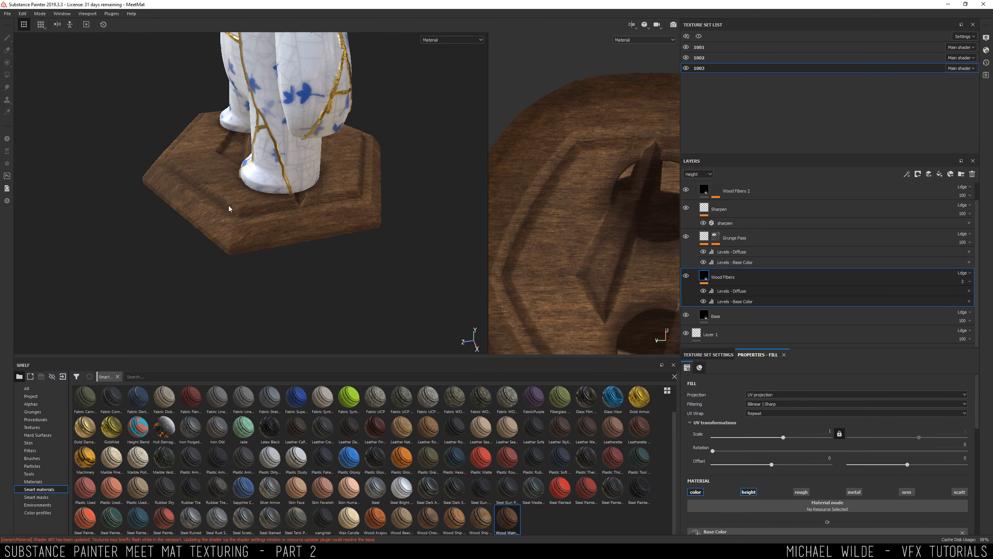
{"action": "left_click_drag", "start_coordinate": [312, 227], "coordinate": [244, 235], "text": "alt"}
{"action": "right_click_drag", "start_coordinate": [244, 235], "coordinate": [265, 233], "text": "alt"}
{"action": "left_click_drag", "start_coordinate": [266, 233], "coordinate": [259, 167], "text": "alt"}
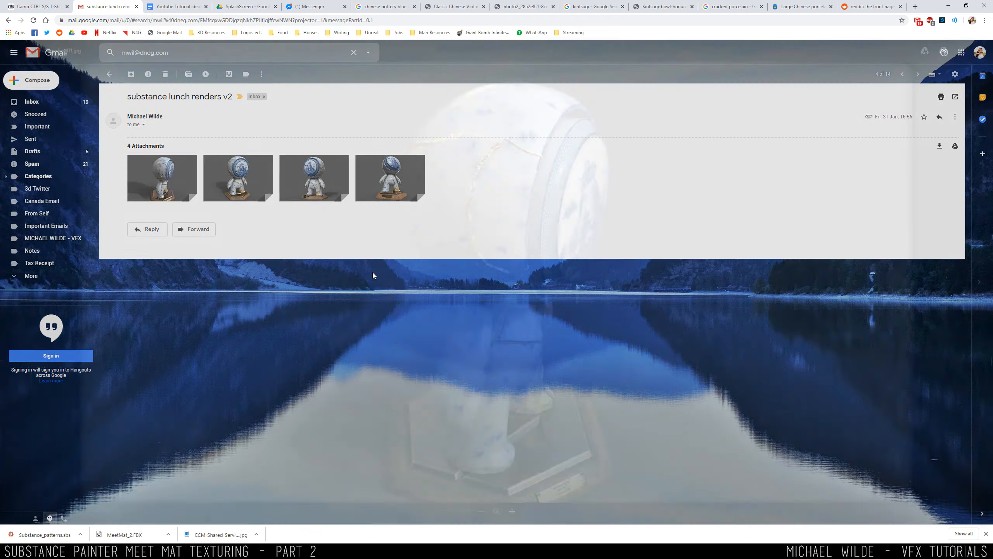
Switch to the browser and study the base's wood and metal materials in the FinalRender reference images
{"action": "key", "text": "Right"}
{"action": "key", "text": "Right"}
{"action": "key", "text": "Left"}
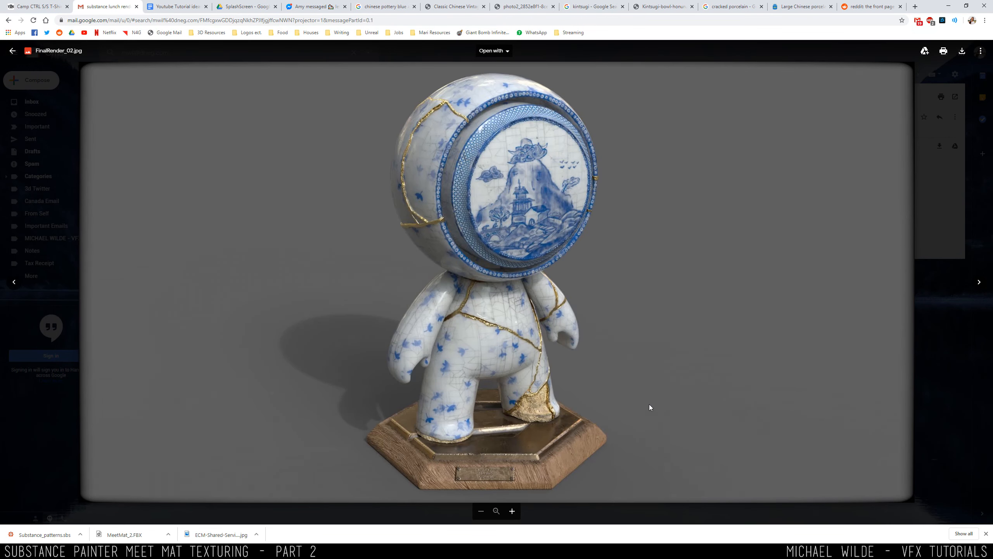
{"action": "key", "text": "Right"}
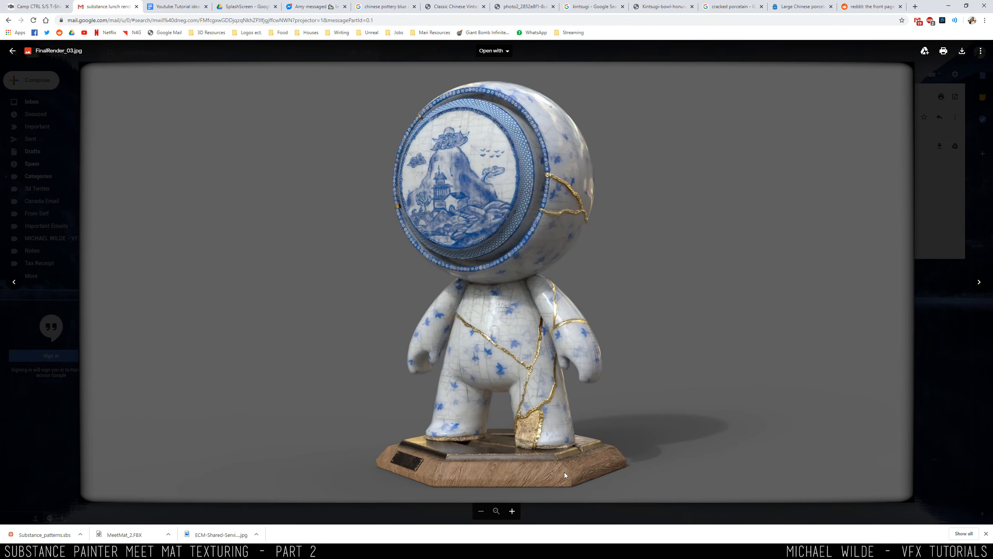
{"action": "key", "text": "Right"}
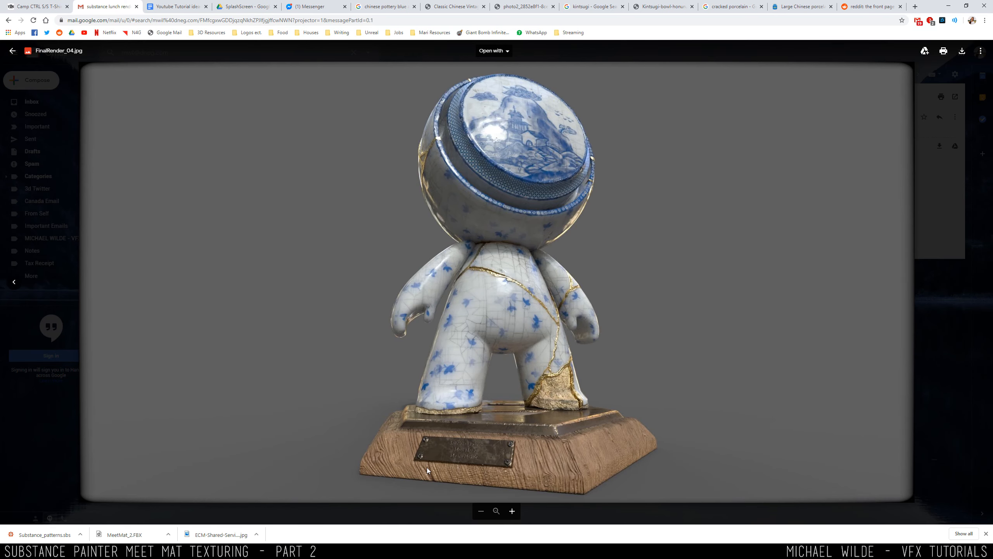
{"action": "key", "text": "Left"}
{"action": "key", "text": "Left"}
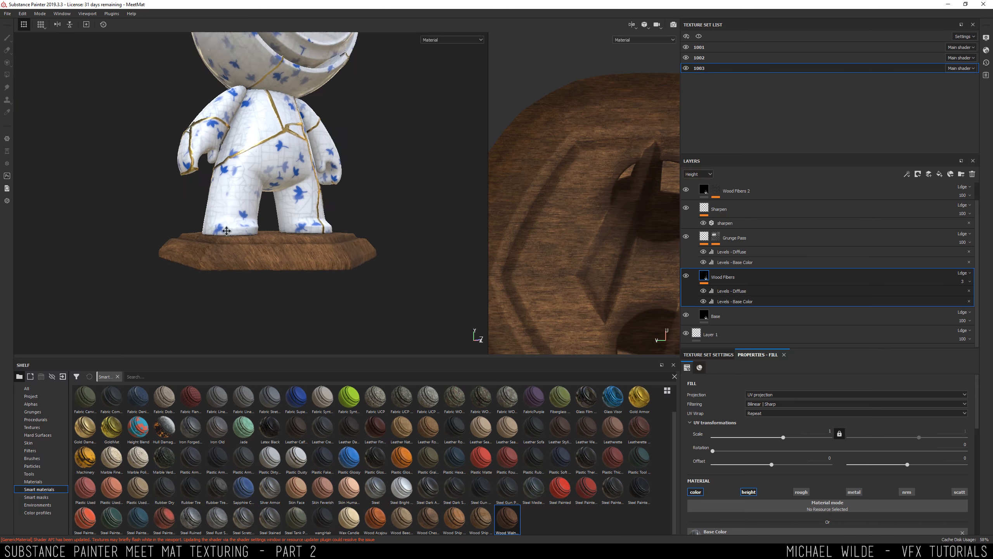
Back in Substance Painter, examine the whole figure and its walnut base from several angles and distances
{"action": "mouse_move", "coordinate": [254, 234]}
{"action": "left_mouse_down", "text": "alt"}
{"action": "mouse_move", "coordinate": [274, 245]}
{"action": "mouse_move", "coordinate": [260, 223]}
{"action": "left_mouse_up", "text": "alt"}
{"action": "middle_click_drag", "start_coordinate": [260, 223], "coordinate": [277, 177], "text": "alt"}
{"action": "right_click_drag", "start_coordinate": [277, 178], "coordinate": [279, 178], "text": "alt"}
{"action": "middle_click_drag", "start_coordinate": [279, 178], "coordinate": [265, 90], "text": "alt"}
{"action": "left_click_drag", "start_coordinate": [279, 247], "coordinate": [278, 191], "text": "alt"}
{"action": "right_click_drag", "start_coordinate": [278, 191], "coordinate": [262, 164], "text": "alt"}
{"action": "middle_click_drag", "start_coordinate": [263, 165], "coordinate": [266, 199], "text": "alt"}
{"action": "left_click_drag", "start_coordinate": [266, 199], "coordinate": [255, 171], "text": "alt"}
{"action": "middle_click_drag", "start_coordinate": [255, 171], "coordinate": [232, 185], "text": "alt"}
{"action": "right_click_drag", "start_coordinate": [232, 185], "coordinate": [314, 220], "text": "alt"}
{"action": "left_click_drag", "start_coordinate": [315, 220], "coordinate": [212, 204], "text": "alt"}
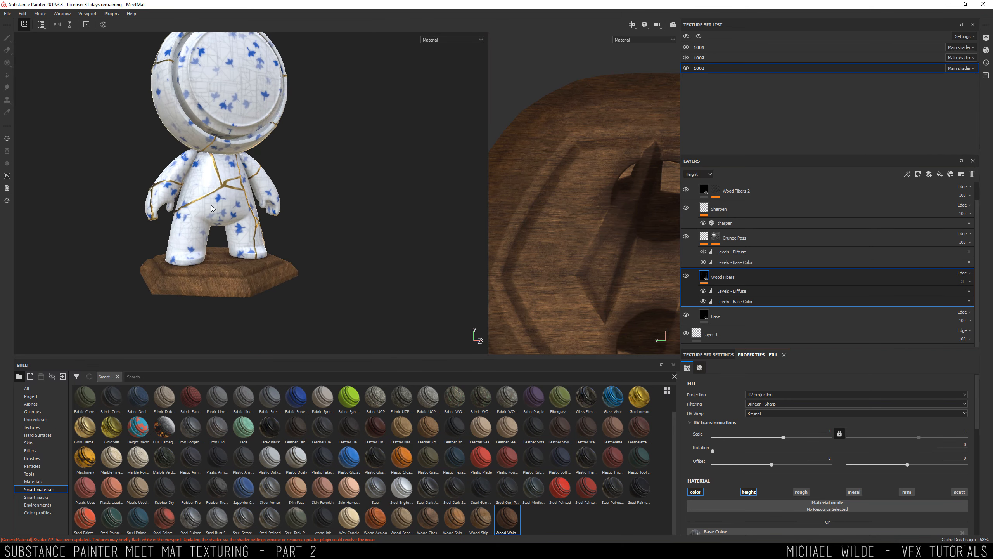
{"action": "middle_click_drag", "start_coordinate": [211, 205], "coordinate": [236, 173], "text": "alt"}
{"action": "right_click_drag", "start_coordinate": [236, 174], "coordinate": [274, 188], "text": "alt"}
{"action": "left_click_drag", "start_coordinate": [274, 188], "coordinate": [231, 219], "text": "alt"}
{"action": "middle_click_drag", "start_coordinate": [231, 220], "coordinate": [235, 187], "text": "alt"}
{"action": "left_click_drag", "start_coordinate": [296, 225], "coordinate": [275, 222], "text": "alt"}
{"action": "middle_click_drag", "start_coordinate": [274, 222], "coordinate": [256, 221], "text": "alt"}
{"action": "right_click_drag", "start_coordinate": [256, 220], "coordinate": [266, 227], "text": "alt"}
{"action": "left_click_drag", "start_coordinate": [243, 218], "coordinate": [277, 170], "text": "alt"}
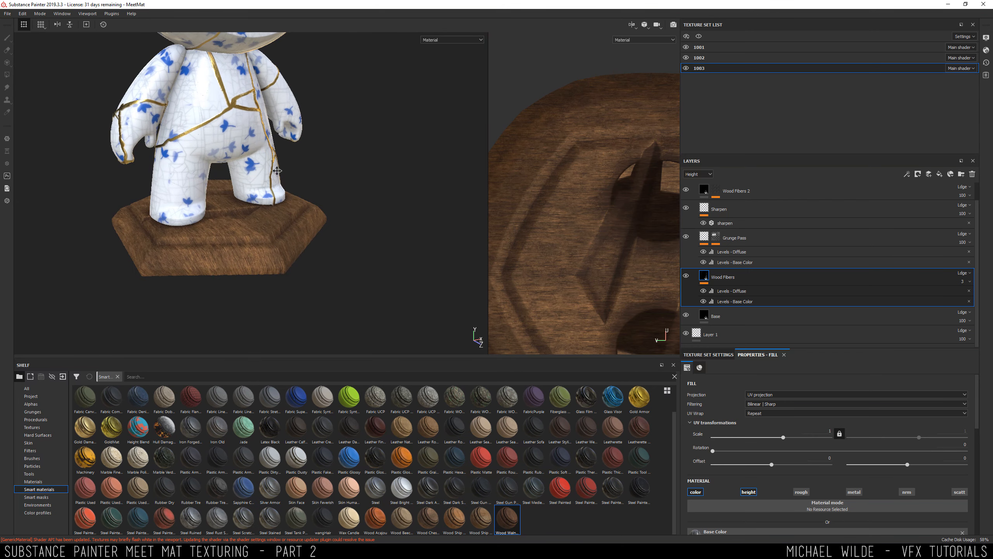
{"action": "middle_click_drag", "start_coordinate": [277, 171], "coordinate": [314, 158], "text": "alt"}
{"action": "right_click_drag", "start_coordinate": [314, 158], "coordinate": [344, 172], "text": "alt"}
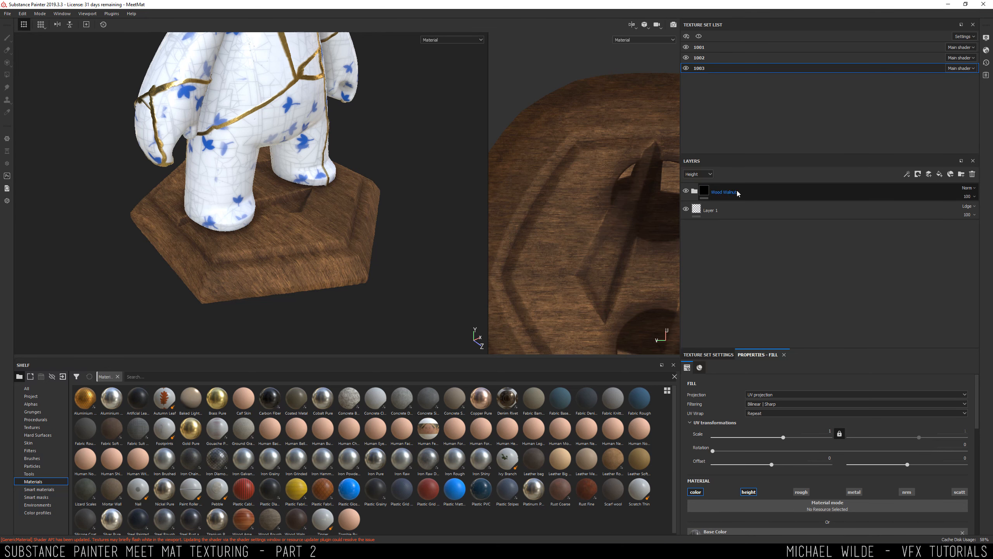
Add a fill layer above the Wood Walnut folder and set its metallic value to 1
{"action": "left_click", "coordinate": [737, 192]}
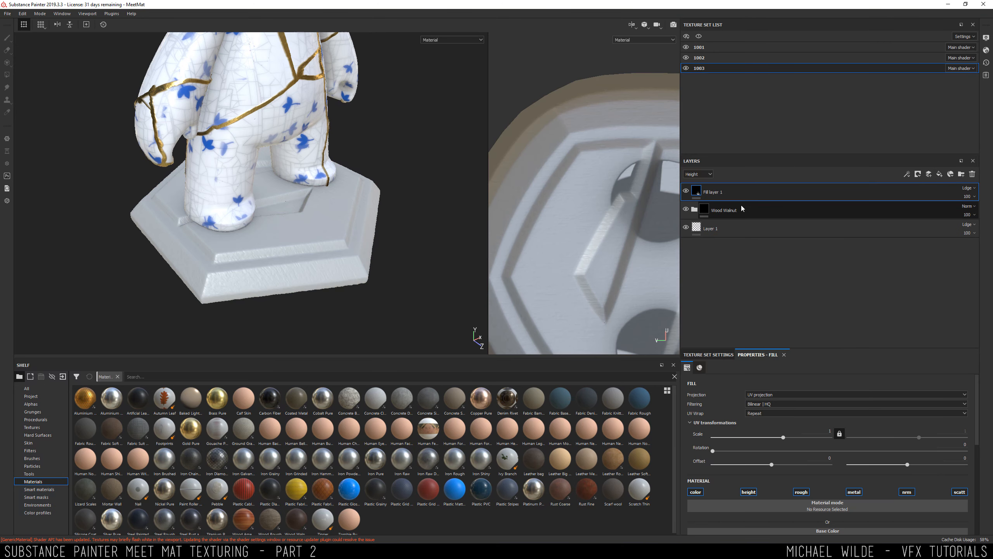
{"action": "left_click_drag", "start_coordinate": [408, 226], "coordinate": [434, 226], "text": "alt"}
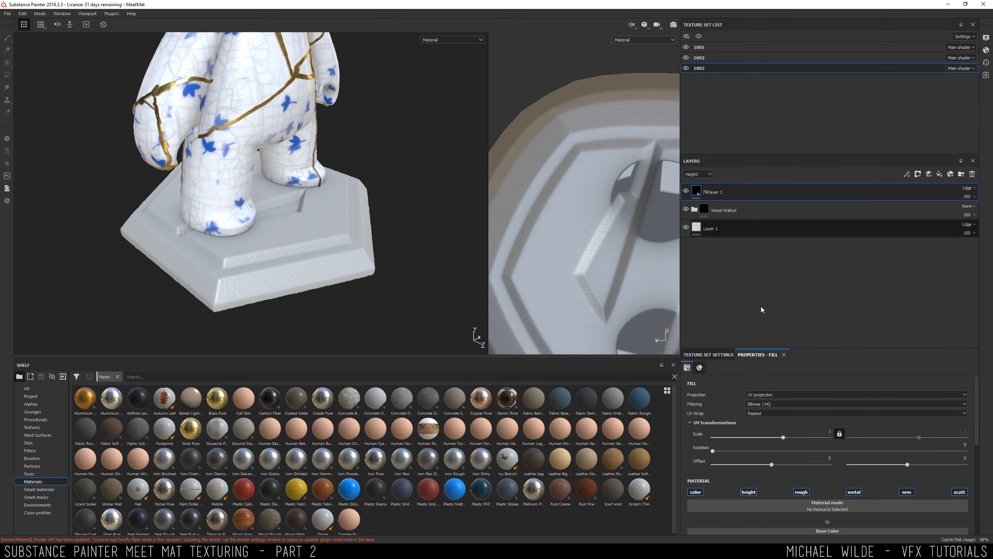
{"action": "left_click_drag", "start_coordinate": [977, 430], "coordinate": [972, 506]}
{"action": "left_click_drag", "start_coordinate": [817, 466], "coordinate": [957, 427]}
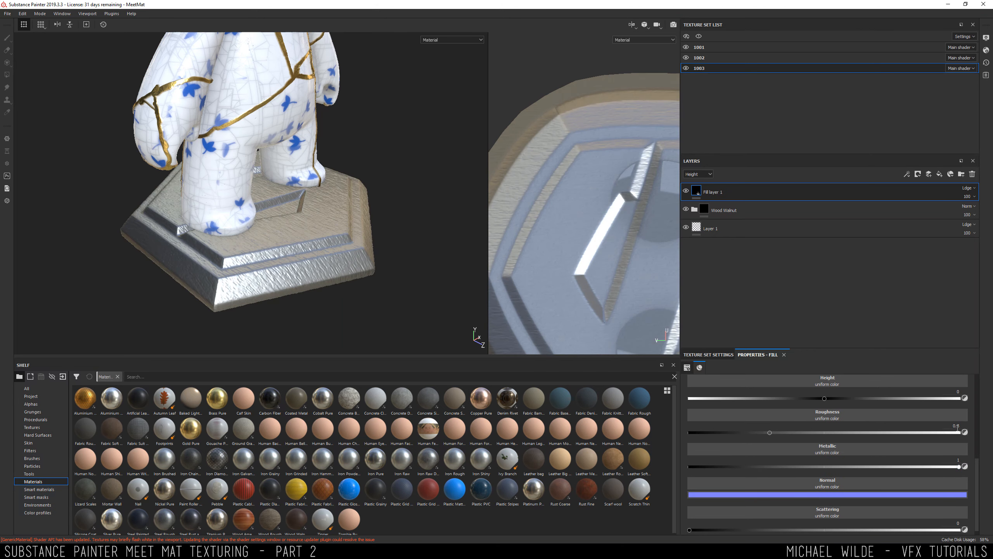
{"action": "left_click_drag", "start_coordinate": [240, 234], "coordinate": [314, 198], "text": "alt"}
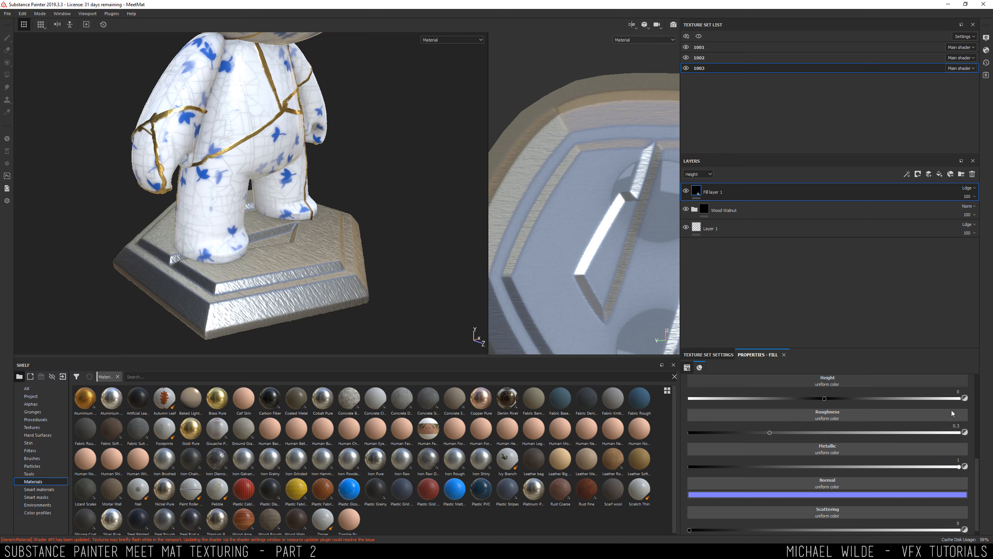
Turn off the new fill layer's scattering channel, keeping its color, height, roughness, metallic and normal channels on
{"action": "scroll", "coordinate": [973, 468], "scroll_direction": "up", "scroll_amount": 5}
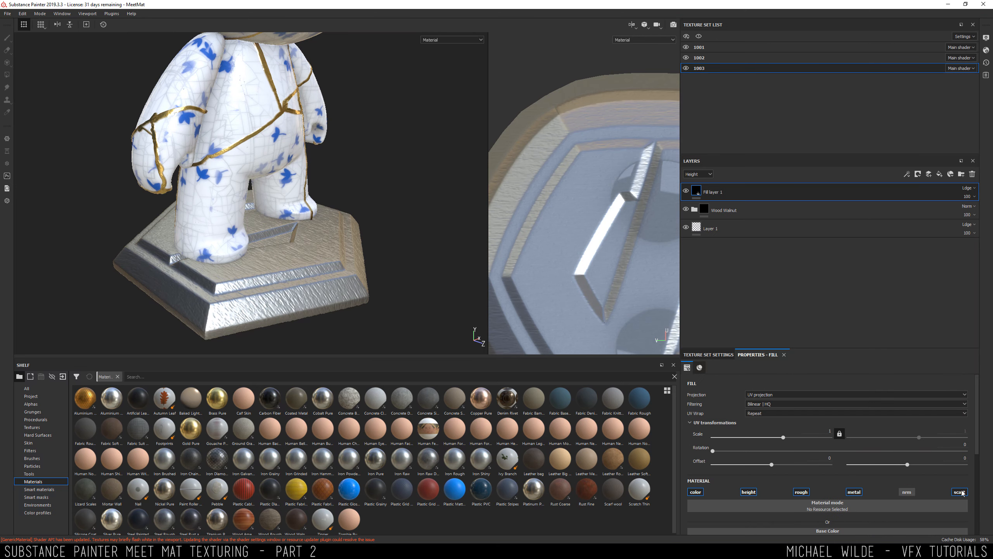
{"action": "left_click_drag", "start_coordinate": [977, 449], "coordinate": [975, 474]}
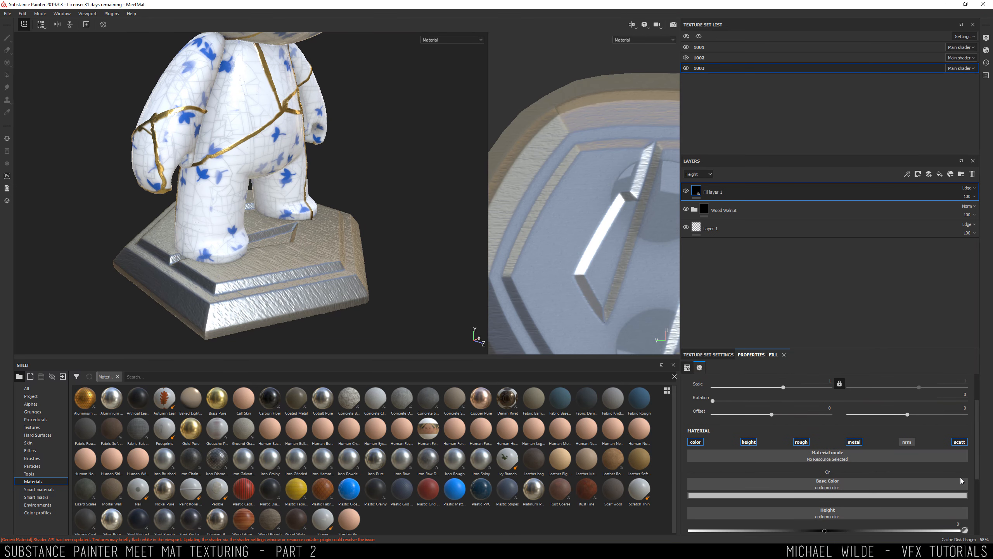
{"action": "mouse_move", "coordinate": [251, 285]}
{"action": "left_mouse_down", "text": "alt"}
{"action": "mouse_move", "coordinate": [235, 286]}
{"action": "mouse_move", "coordinate": [247, 270]}
{"action": "left_mouse_up", "text": "alt"}
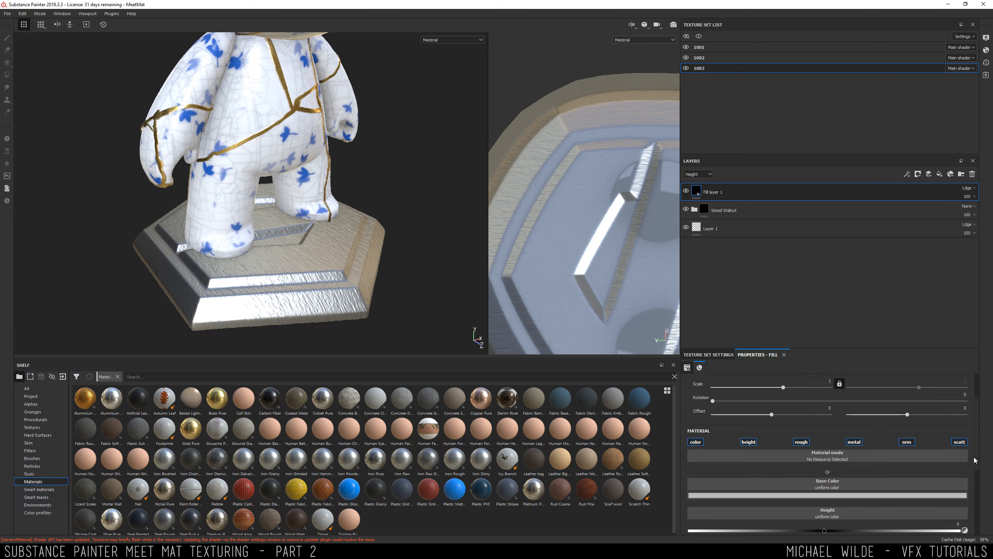
{"action": "left_click_drag", "start_coordinate": [975, 457], "coordinate": [975, 454]}
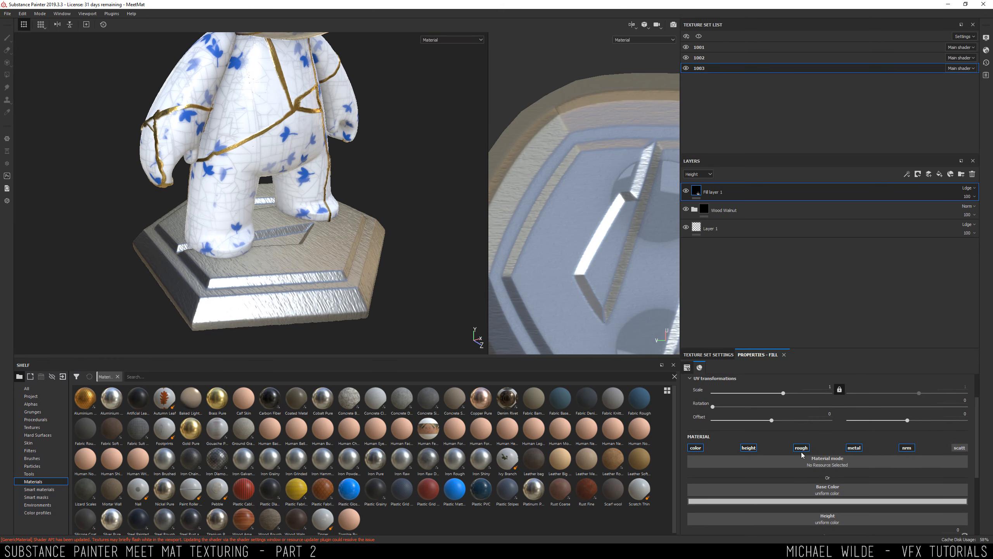
Set the fill layer's base color to a muted bronze brown with RGB 0.277, 0.198, 0.130
{"action": "left_click", "coordinate": [794, 501]}
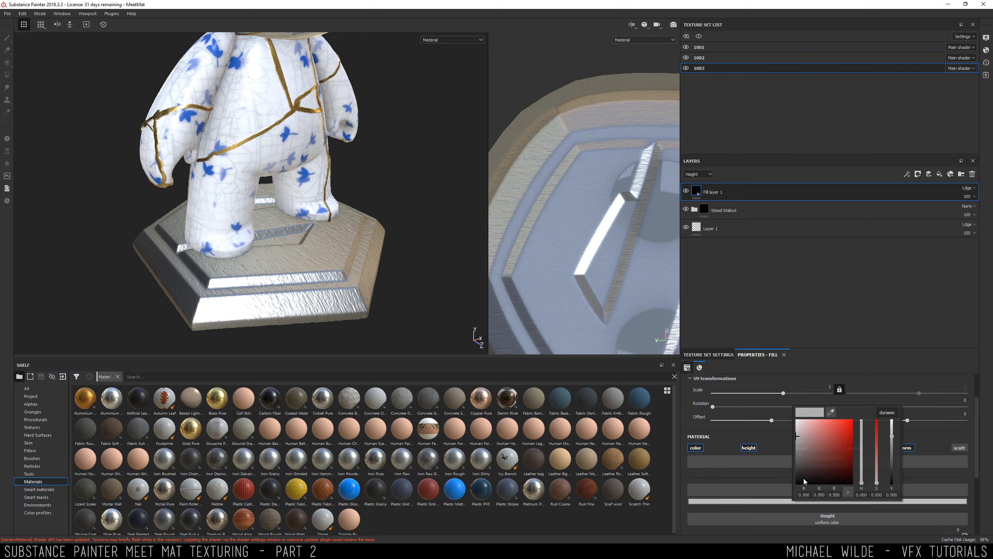
{"action": "left_click", "coordinate": [862, 454]}
{"action": "left_click", "coordinate": [828, 445]}
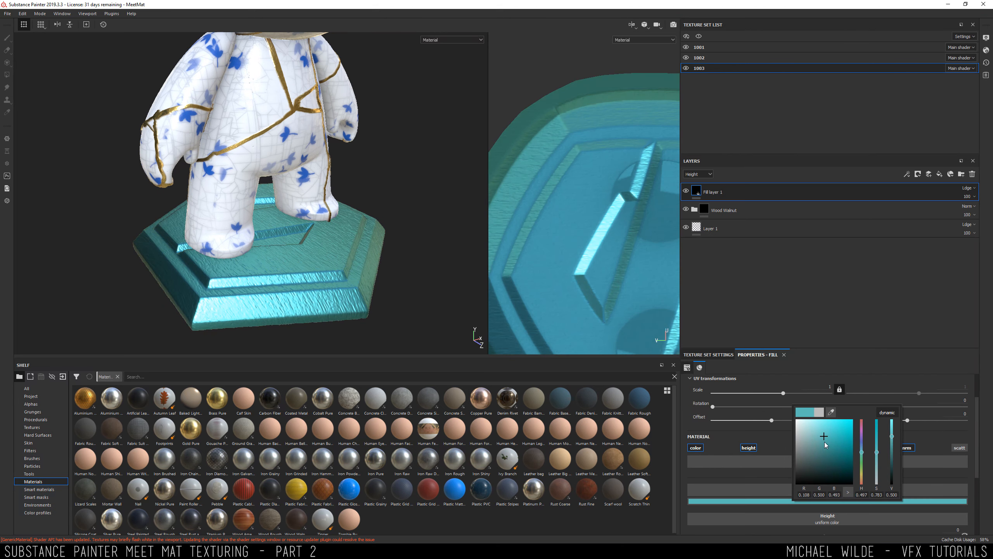
{"action": "left_click_drag", "start_coordinate": [862, 457], "coordinate": [861, 482]}
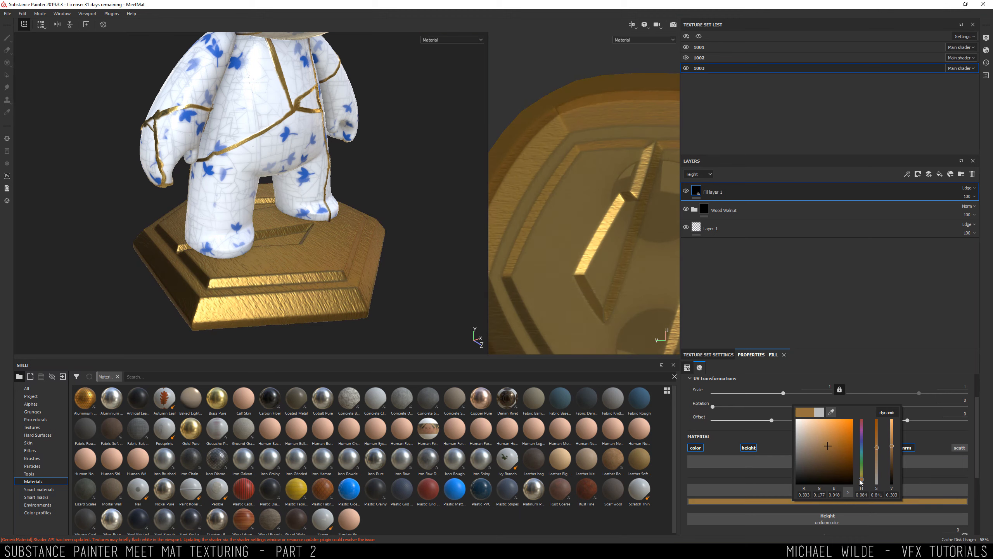
{"action": "left_click_drag", "start_coordinate": [827, 448], "coordinate": [812, 447]}
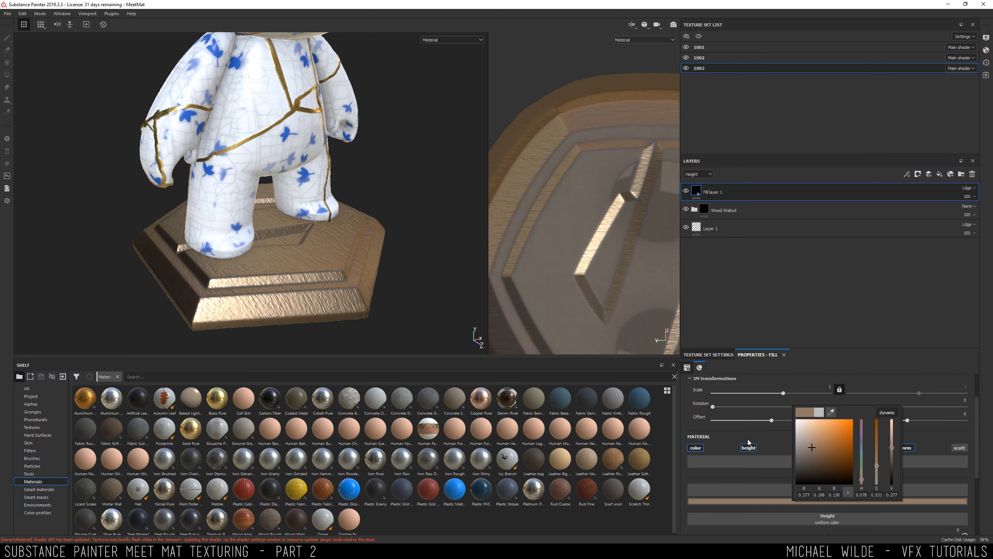
Set the fill layer's height blend mode to Normal and inspect the metal surface on the base
{"action": "left_click", "coordinate": [969, 188]}
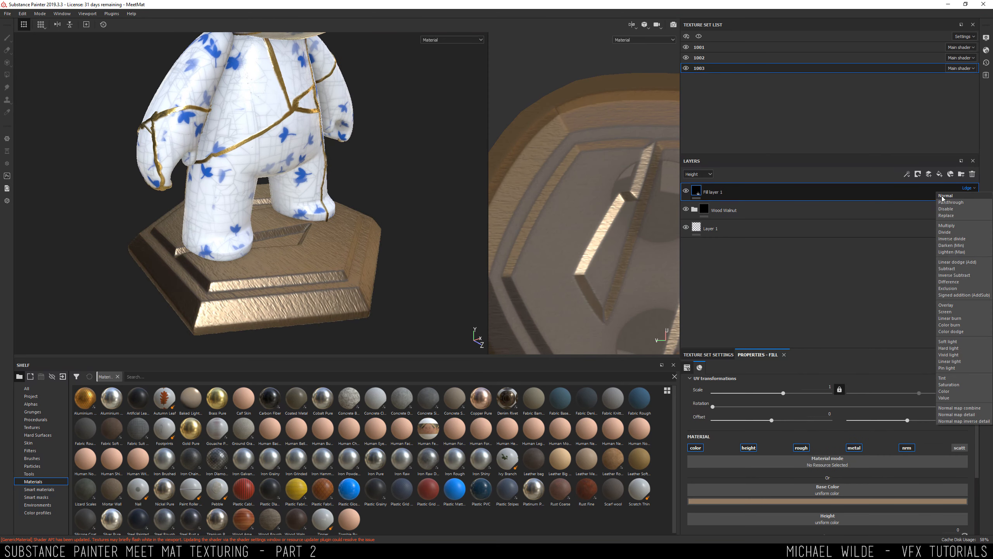
{"action": "left_click", "coordinate": [943, 199]}
{"action": "left_click_drag", "start_coordinate": [324, 269], "coordinate": [307, 204], "text": "alt"}
{"action": "middle_click_drag", "start_coordinate": [306, 205], "coordinate": [316, 227], "text": "alt"}
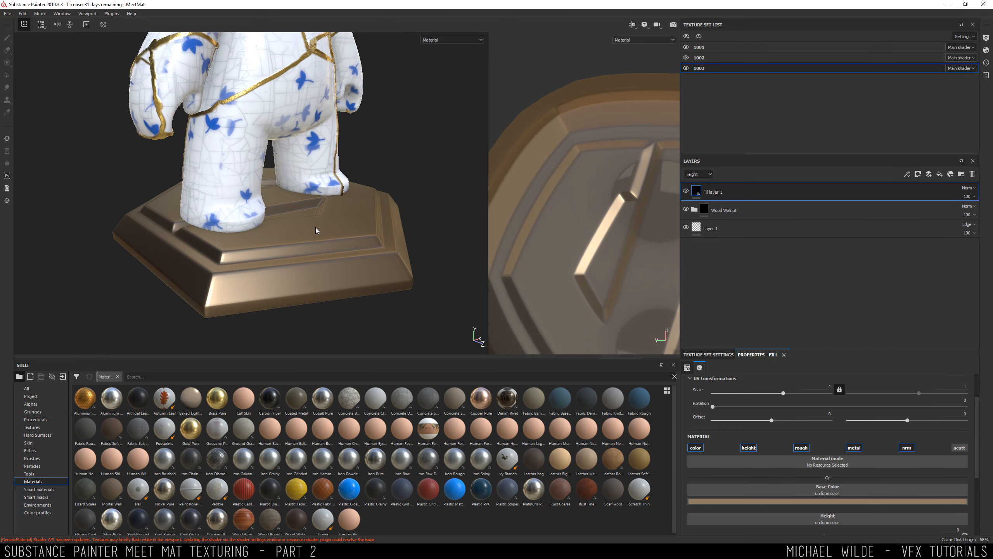
{"action": "left_click_drag", "start_coordinate": [275, 233], "coordinate": [261, 250], "text": "alt"}
Compare the fill layer's height in Linear dodge (Add) against Normal, ending on Normal
{"action": "left_click", "coordinate": [967, 189]}
{"action": "left_click", "coordinate": [957, 262]}
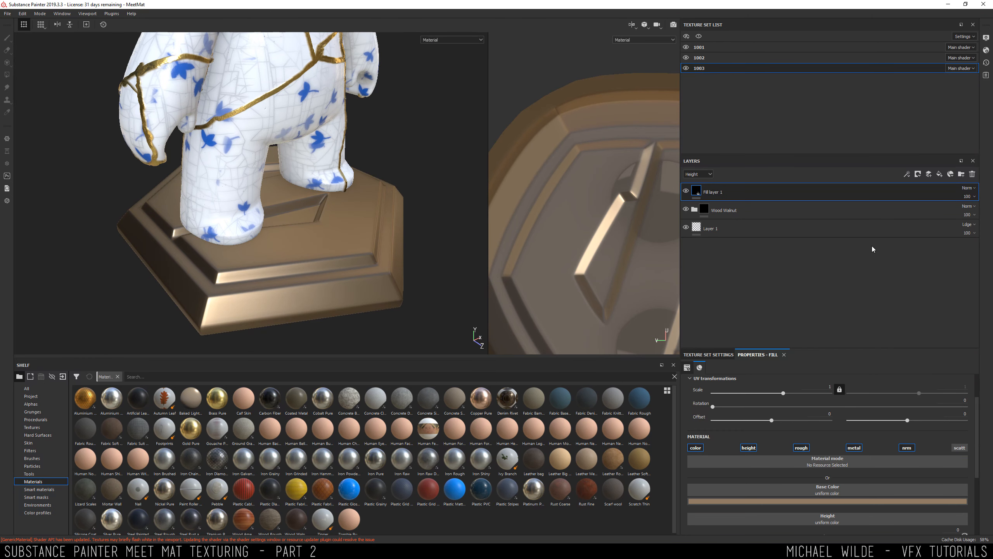
{"action": "left_click", "coordinate": [968, 187]}
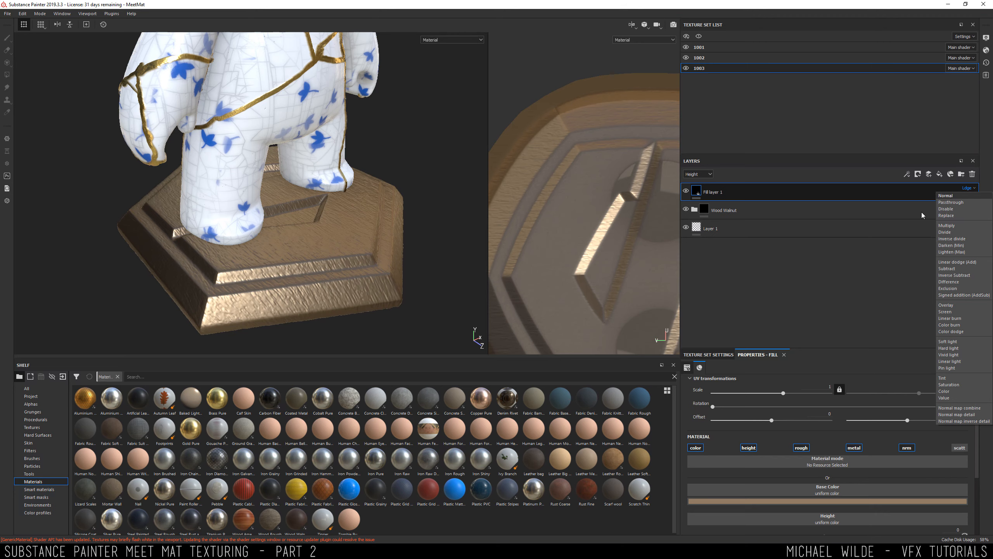
{"action": "left_click", "coordinate": [921, 215]}
{"action": "left_click", "coordinate": [966, 189]}
{"action": "left_click", "coordinate": [947, 196]}
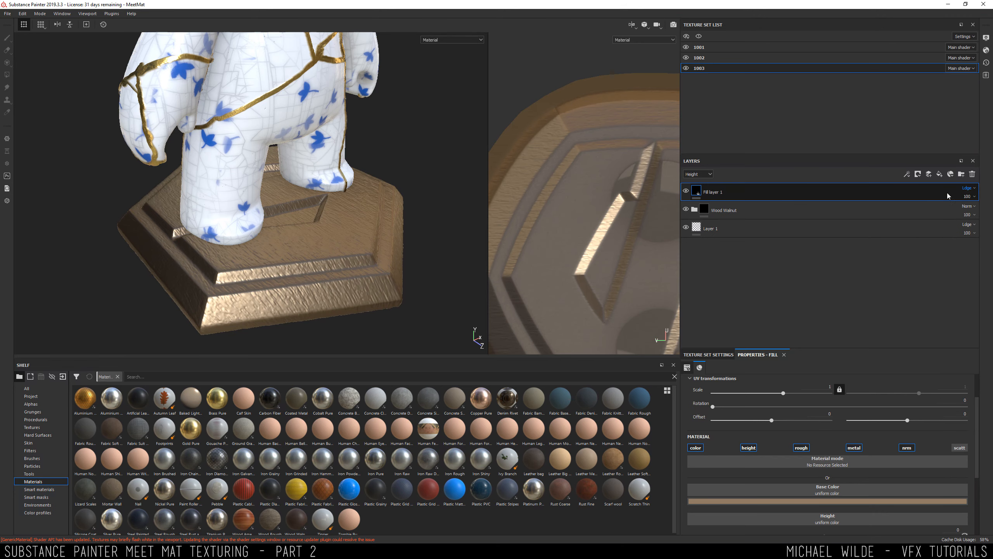
{"action": "mouse_move", "coordinate": [274, 196]}
{"action": "left_mouse_down", "text": "alt"}
{"action": "mouse_move", "coordinate": [312, 184]}
{"action": "mouse_move", "coordinate": [270, 211]}
{"action": "left_mouse_up", "text": "alt"}
{"action": "right_click_drag", "start_coordinate": [269, 212], "coordinate": [316, 218], "text": "alt"}
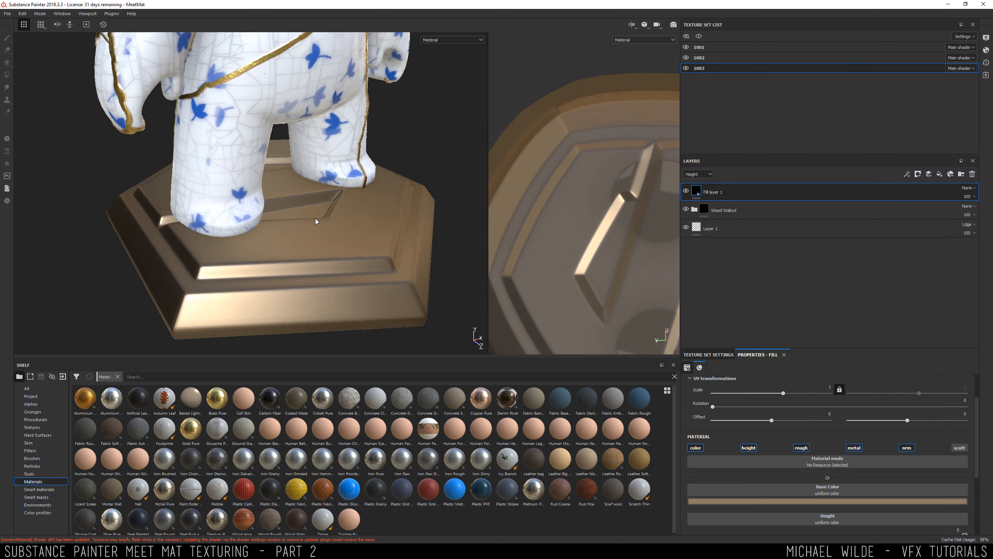
Add a black mask to the bronze fill layer and enlarge the 2D UV view of the base
{"action": "right_click", "coordinate": [725, 191]}
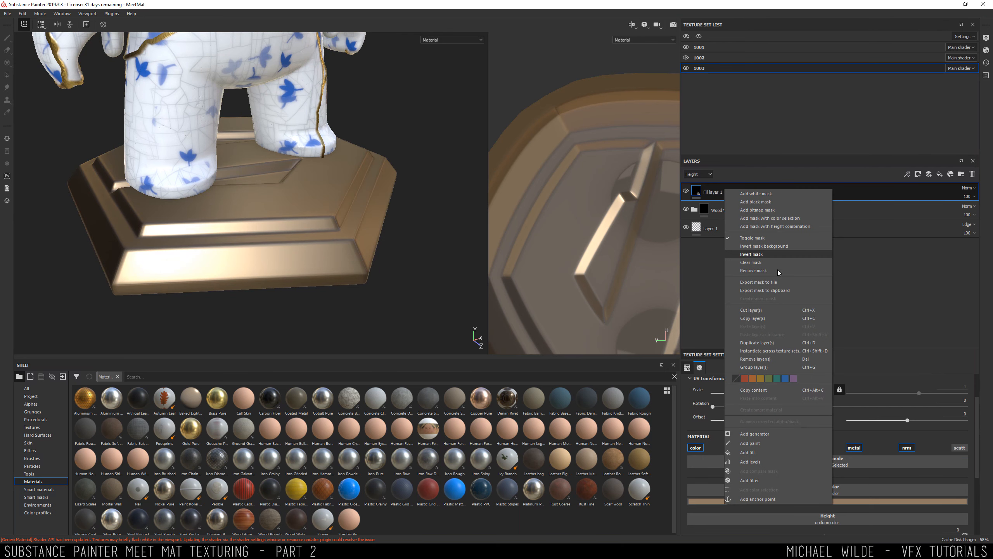
{"action": "left_click", "coordinate": [767, 203]}
{"action": "left_click_drag", "start_coordinate": [372, 191], "coordinate": [420, 205], "text": "alt"}
{"action": "middle_click_drag", "start_coordinate": [446, 175], "coordinate": [382, 173], "text": "alt"}
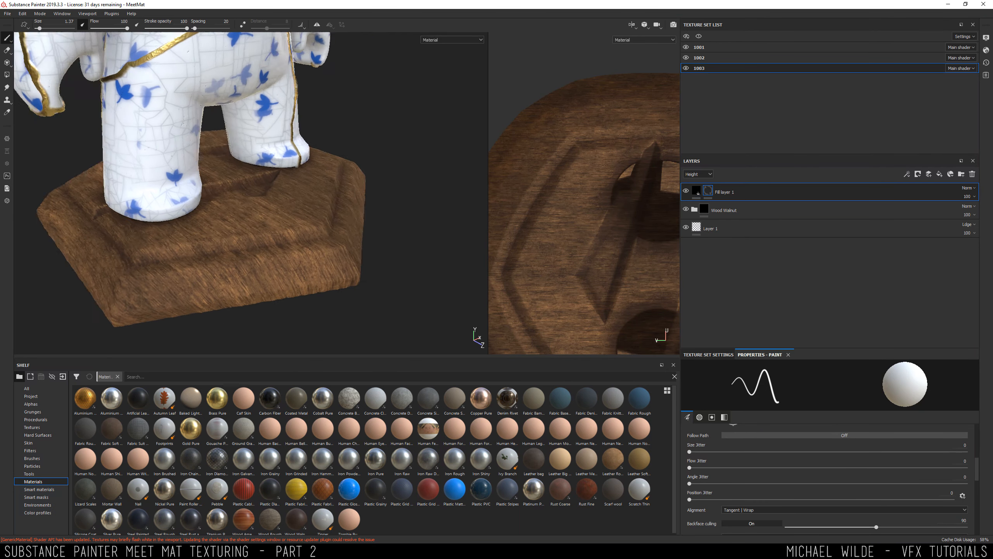
{"action": "left_click_drag", "start_coordinate": [469, 212], "coordinate": [447, 213], "text": "alt"}
{"action": "middle_click_drag", "start_coordinate": [447, 213], "coordinate": [501, 161], "text": "alt"}
{"action": "right_click_drag", "start_coordinate": [500, 160], "coordinate": [599, 176], "text": "alt"}
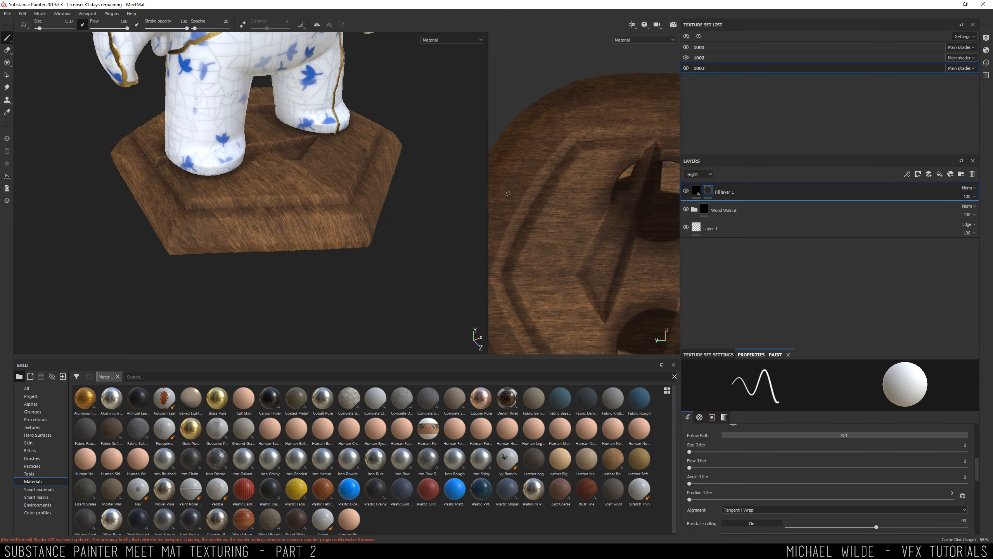
{"action": "left_click_drag", "start_coordinate": [487, 171], "coordinate": [327, 171]}
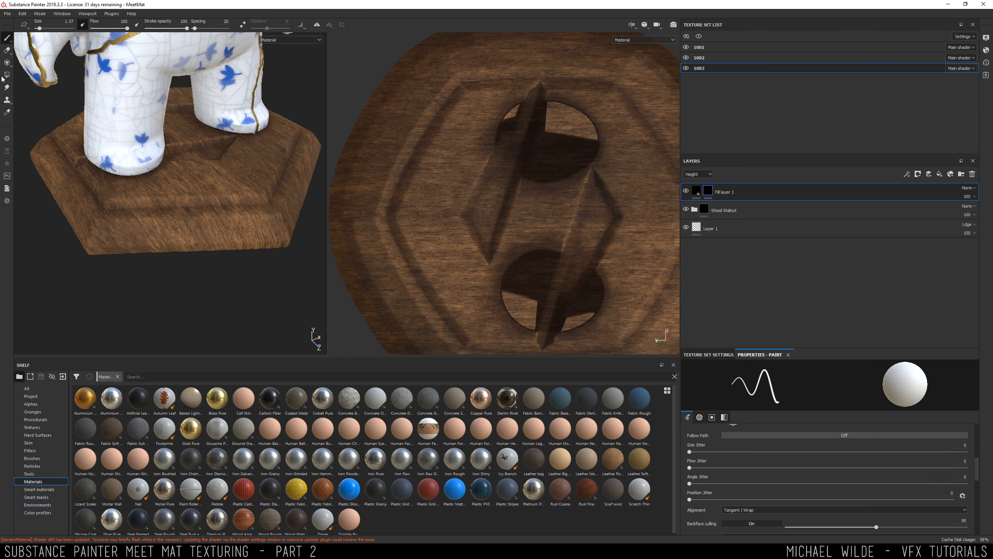
Reveal the bronze on the central faces of the base's top by polygon-filling them white in the mask
{"action": "left_click", "coordinate": [7, 75]}
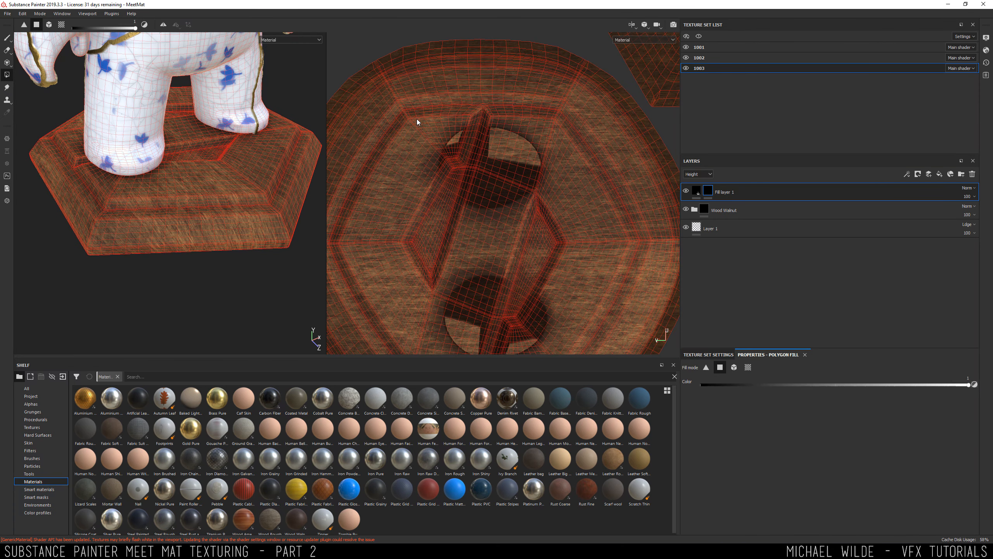
{"action": "left_click_drag", "start_coordinate": [405, 110], "coordinate": [565, 330]}
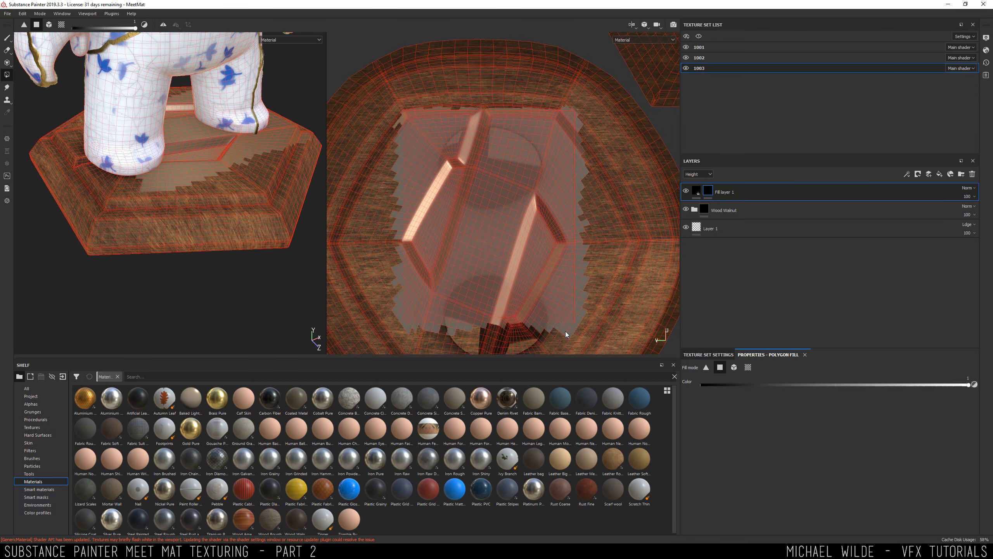
{"action": "middle_click_drag", "start_coordinate": [485, 221], "coordinate": [487, 174], "text": "alt"}
{"action": "scroll", "coordinate": [374, 115], "scroll_direction": "up", "scroll_amount": 3}
{"action": "middle_click_drag", "start_coordinate": [375, 115], "coordinate": [463, 170], "text": "alt"}
{"action": "left_click_drag", "start_coordinate": [472, 163], "coordinate": [526, 236]}
{"action": "middle_click_drag", "start_coordinate": [527, 236], "coordinate": [538, 253], "text": "alt"}
Fill the remaining top faces and the raised rim of the base white in the mask, working around the figure
{"action": "mouse_move", "coordinate": [286, 231]}
{"action": "left_mouse_down", "text": "alt"}
{"action": "mouse_move", "coordinate": [219, 226]}
{"action": "mouse_move", "coordinate": [281, 219]}
{"action": "left_mouse_up", "text": "alt"}
{"action": "scroll", "coordinate": [219, 226], "scroll_direction": "up", "scroll_amount": 3}
{"action": "middle_click_drag", "start_coordinate": [281, 220], "coordinate": [219, 235], "text": "alt"}
{"action": "left_click_drag", "start_coordinate": [74, 153], "coordinate": [276, 231]}
{"action": "left_click_drag", "start_coordinate": [276, 231], "coordinate": [97, 235], "text": "alt"}
{"action": "scroll", "coordinate": [146, 239], "scroll_direction": "up", "scroll_amount": 2}
{"action": "left_click_drag", "start_coordinate": [71, 190], "coordinate": [281, 238]}
{"action": "left_click_drag", "start_coordinate": [289, 238], "coordinate": [64, 173], "text": "alt"}
{"action": "left_click_drag", "start_coordinate": [312, 207], "coordinate": [262, 204], "text": "alt"}
{"action": "left_click_drag", "start_coordinate": [47, 165], "coordinate": [14, 128], "text": "alt"}
{"action": "scroll", "coordinate": [197, 212], "scroll_direction": "down", "scroll_amount": 4}
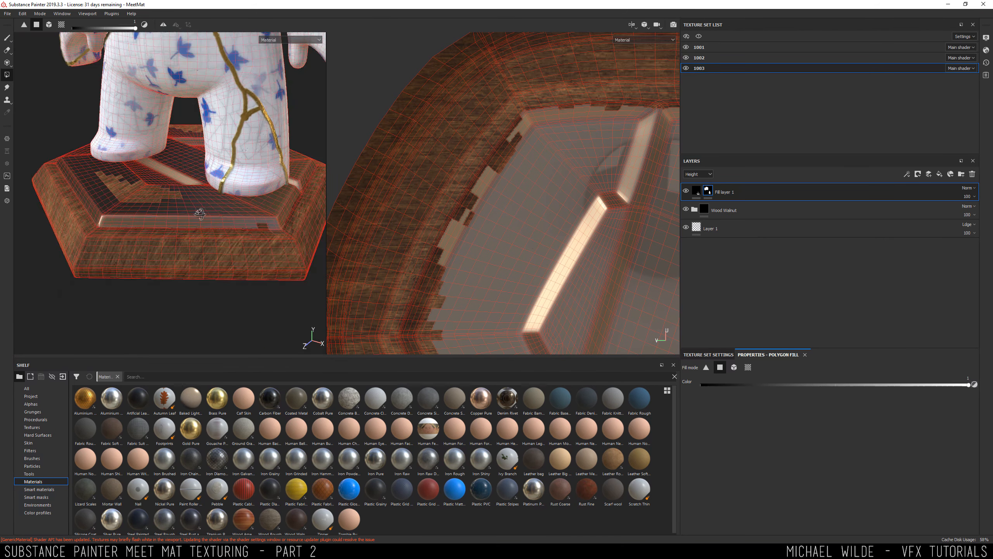
Erase the stray bronze fill at the front of the base by filling it black in the mask
{"action": "left_click_drag", "start_coordinate": [198, 211], "coordinate": [180, 193], "text": "alt"}
{"action": "middle_click_drag", "start_coordinate": [179, 193], "coordinate": [169, 217], "text": "alt"}
{"action": "left_click_drag", "start_coordinate": [168, 218], "coordinate": [213, 298], "text": "alt"}
{"action": "left_click_drag", "start_coordinate": [176, 184], "coordinate": [199, 210], "text": "alt"}
{"action": "scroll", "coordinate": [200, 211], "scroll_direction": "up", "scroll_amount": 4}
{"action": "key", "text": "x"}
{"action": "left_click", "coordinate": [226, 265]}
{"action": "key", "text": "x"}
{"action": "left_click_drag", "start_coordinate": [226, 265], "coordinate": [126, 192], "text": "alt"}
Fill the whole hexagonal underside of the base black in the mask to remove the accidental bronze faces
{"action": "key", "text": "x"}
{"action": "left_click_drag", "start_coordinate": [277, 301], "coordinate": [219, 281], "text": "alt"}
{"action": "key", "text": "x"}
{"action": "scroll", "coordinate": [548, 156], "scroll_direction": "down", "scroll_amount": 4}
{"action": "middle_click_drag", "start_coordinate": [586, 117], "coordinate": [337, 274], "text": "alt"}
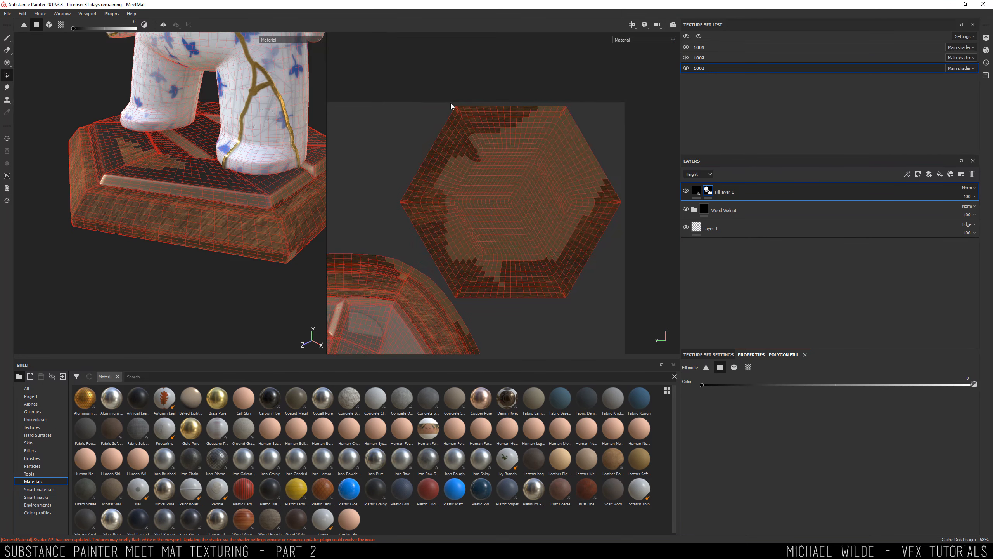
{"action": "left_click_drag", "start_coordinate": [452, 107], "coordinate": [606, 272]}
Examine the boundary between bronze and walnut along the rim in the UV layout
{"action": "middle_click_drag", "start_coordinate": [515, 332], "coordinate": [626, 141], "text": "alt"}
{"action": "scroll", "coordinate": [522, 251], "scroll_direction": "down", "scroll_amount": 1}
{"action": "middle_click_drag", "start_coordinate": [433, 218], "coordinate": [456, 194], "text": "alt"}
{"action": "scroll", "coordinate": [520, 286], "scroll_direction": "up", "scroll_amount": 5}
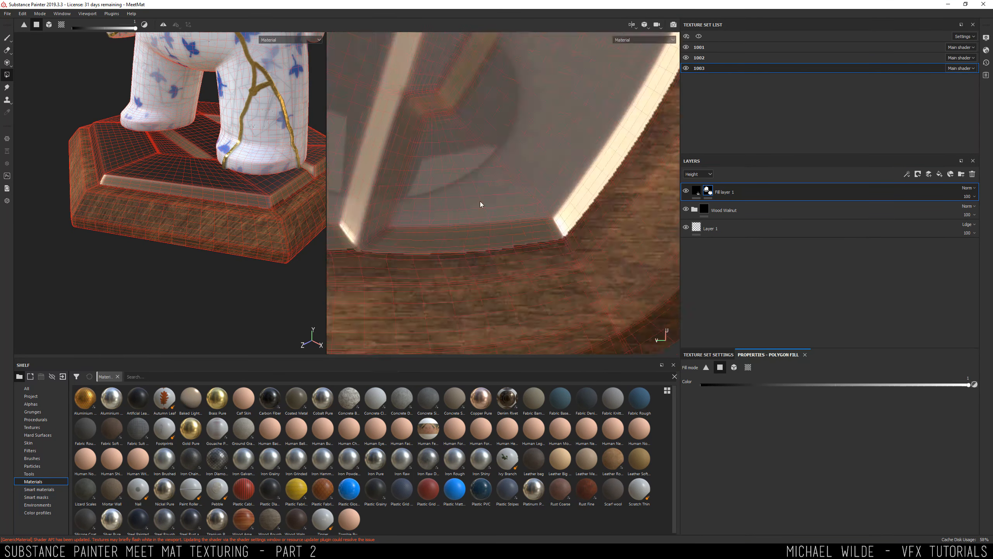
{"action": "scroll", "coordinate": [479, 201], "scroll_direction": "down", "scroll_amount": 5}
{"action": "middle_click_drag", "start_coordinate": [489, 78], "coordinate": [587, 177], "text": "alt"}
{"action": "scroll", "coordinate": [587, 177], "scroll_direction": "up", "scroll_amount": 5}
{"action": "middle_click_drag", "start_coordinate": [442, 203], "coordinate": [616, 185], "text": "alt"}
{"action": "left_click_drag", "start_coordinate": [106, 231], "coordinate": [235, 211], "text": "alt"}
Leave polygon filling and inspect the masked bronze top around the figure's feet without the wireframe
{"action": "left_click", "coordinate": [7, 38]}
{"action": "left_click_drag", "start_coordinate": [117, 154], "coordinate": [167, 110], "text": "alt"}
{"action": "right_click_drag", "start_coordinate": [167, 109], "coordinate": [105, 178], "text": "alt"}
{"action": "middle_click_drag", "start_coordinate": [105, 178], "coordinate": [168, 164], "text": "alt"}
{"action": "left_click_drag", "start_coordinate": [168, 165], "coordinate": [145, 154], "text": "alt"}
{"action": "mouse_move", "coordinate": [144, 153]}
{"action": "right_mouse_down", "text": "alt"}
{"action": "mouse_move", "coordinate": [164, 147]}
{"action": "mouse_move", "coordinate": [134, 151]}
{"action": "right_mouse_up", "text": "alt"}
{"action": "middle_click_drag", "start_coordinate": [135, 150], "coordinate": [160, 148], "text": "alt"}
{"action": "left_click_drag", "start_coordinate": [160, 148], "coordinate": [172, 199], "text": "alt"}
{"action": "right_click_drag", "start_coordinate": [172, 200], "coordinate": [199, 229], "text": "alt"}
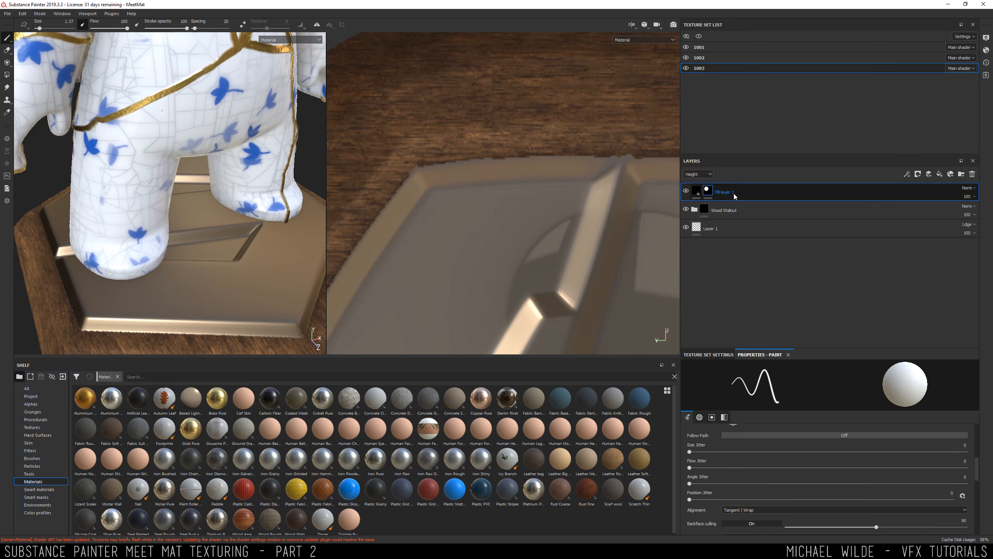
Create a layer folder named Bronze and place the masked bronze fill layer inside it
{"action": "left_click", "coordinate": [960, 175]}
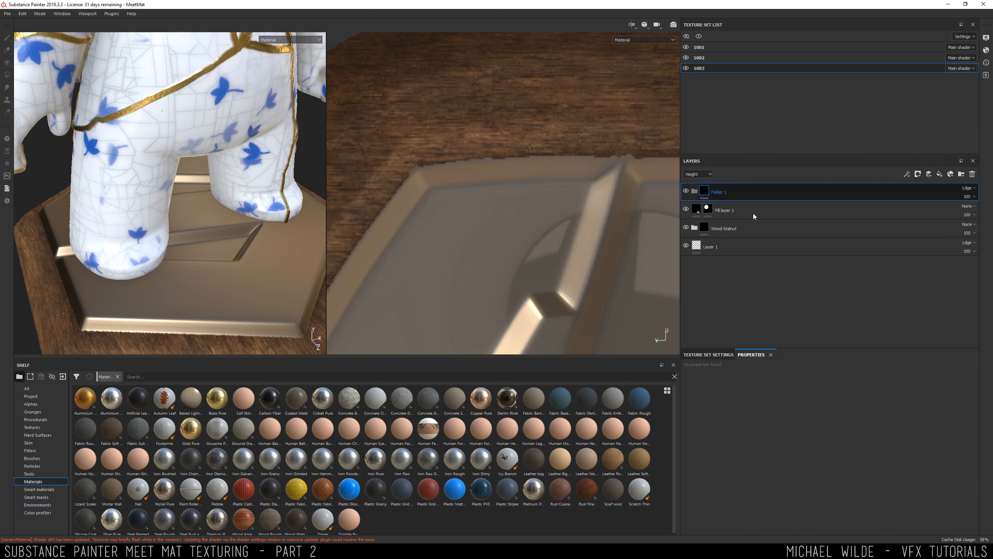
{"action": "double_click", "coordinate": [723, 192]}
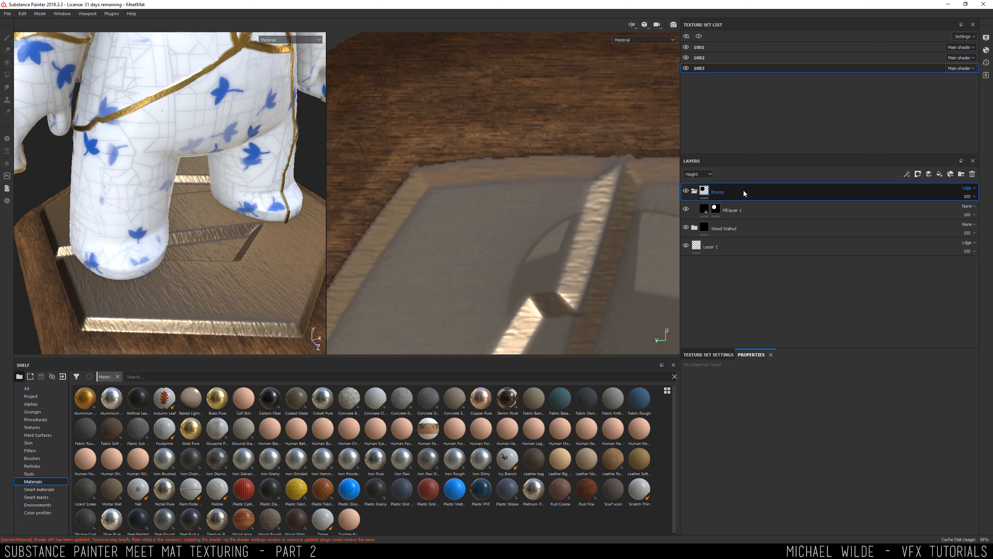
{"action": "key", "text": "Return"}
{"action": "left_click_drag", "start_coordinate": [208, 267], "coordinate": [231, 297], "text": "alt"}
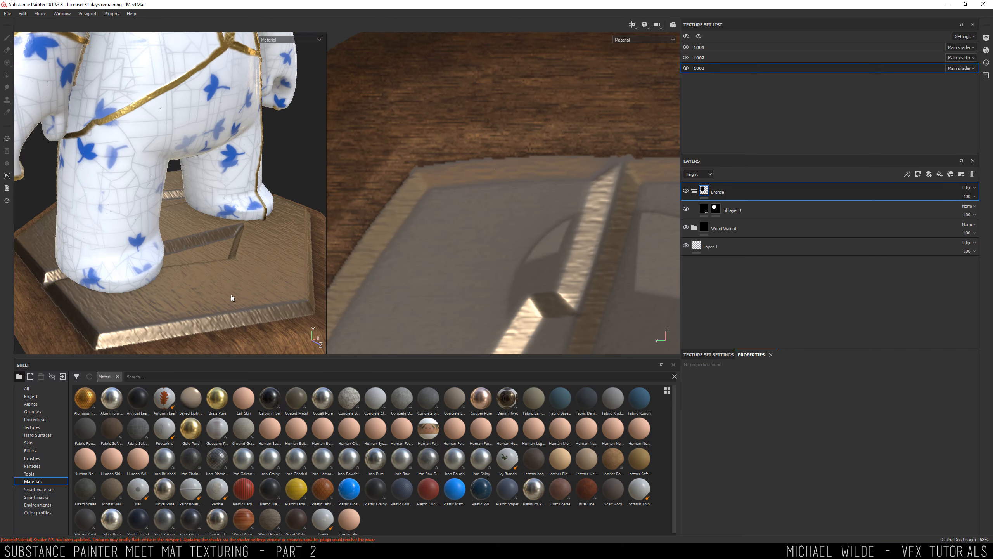
Set the Bronze folder's height blend mode to Normal so the wood grain no longer shows through the metal
{"action": "left_click", "coordinate": [967, 189]}
{"action": "left_click", "coordinate": [792, 251]}
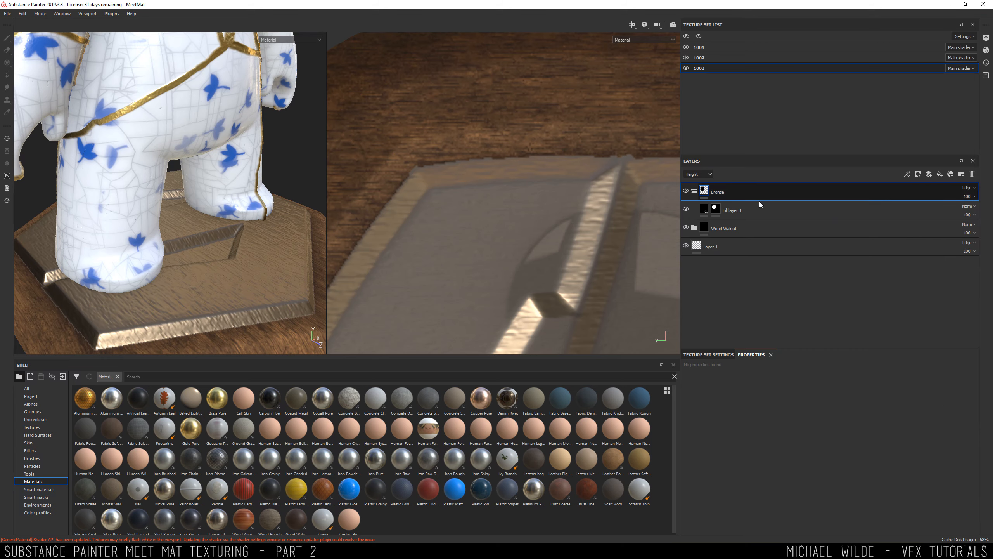
{"action": "left_click", "coordinate": [967, 190]}
{"action": "left_click", "coordinate": [954, 214]}
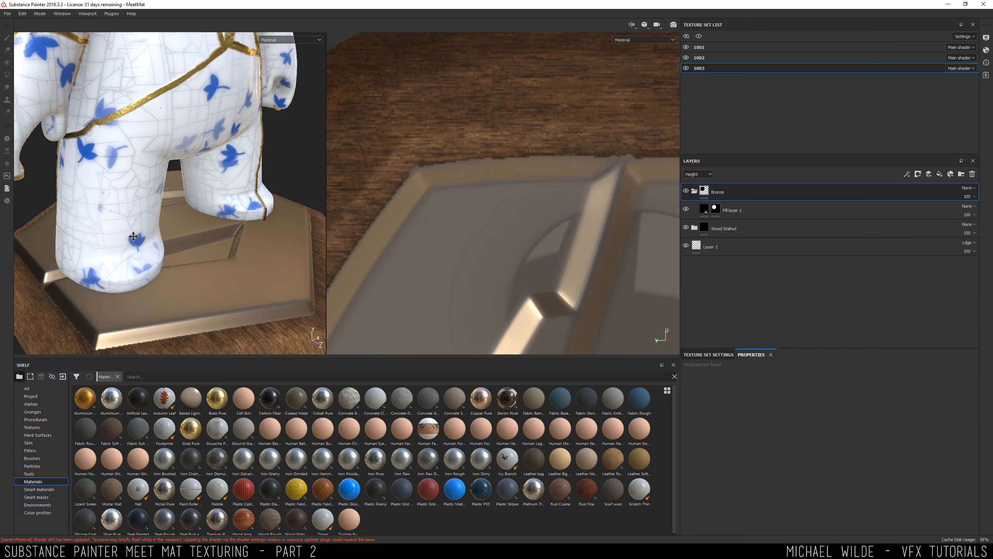
{"action": "left_click_drag", "start_coordinate": [133, 236], "coordinate": [234, 192], "text": "alt"}
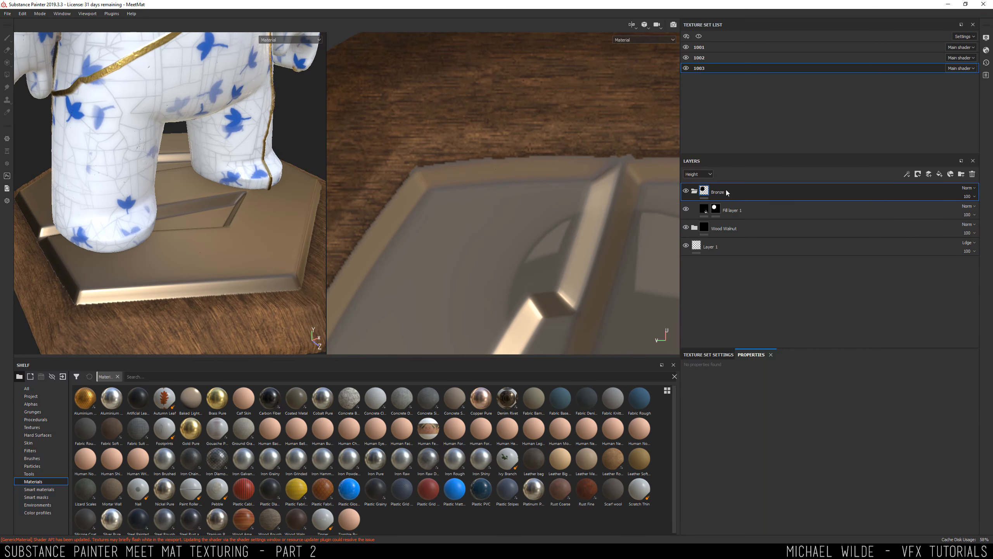
{"action": "left_click", "coordinate": [855, 204]}
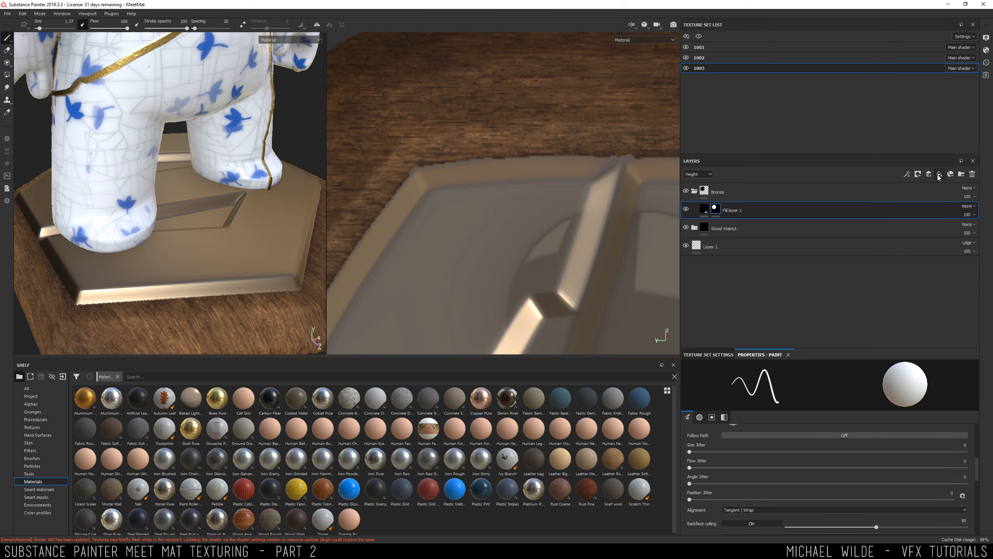
{"action": "left_click", "coordinate": [939, 175]}
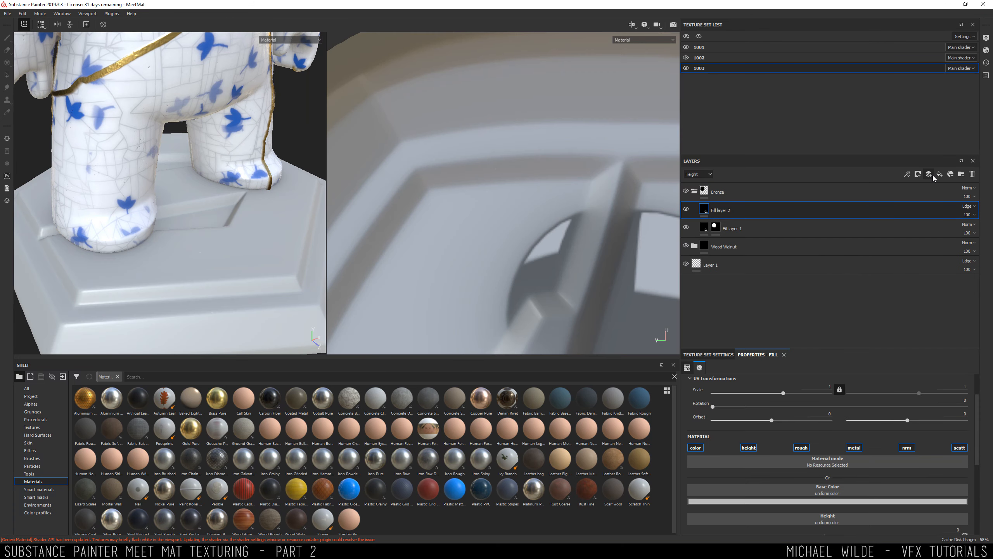
{"action": "key", "text": "ctrl+z"}
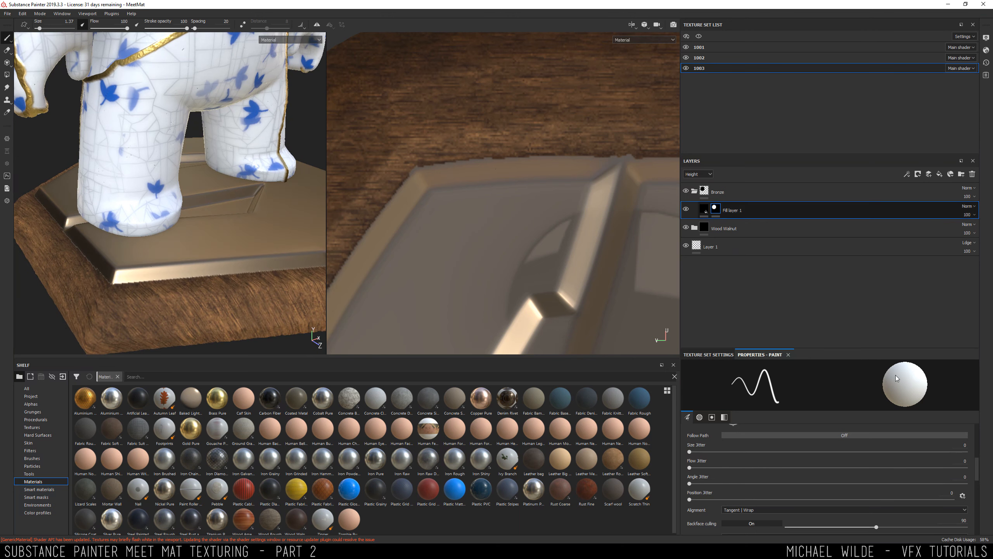
Lower the roughness of the bronze fill layer for a shinier metal surface
{"action": "scroll", "coordinate": [961, 460], "scroll_direction": "up", "scroll_amount": 10}
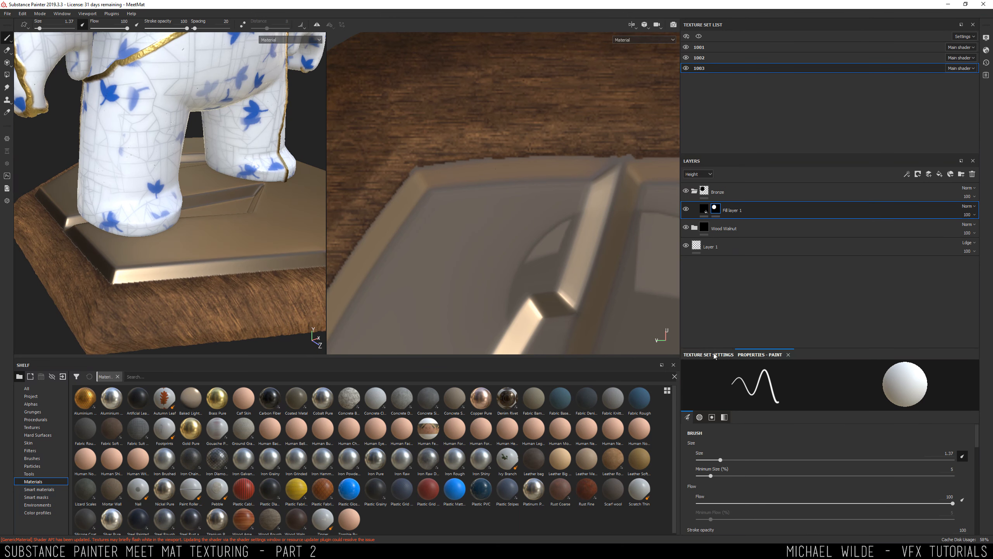
{"action": "left_click", "coordinate": [704, 209]}
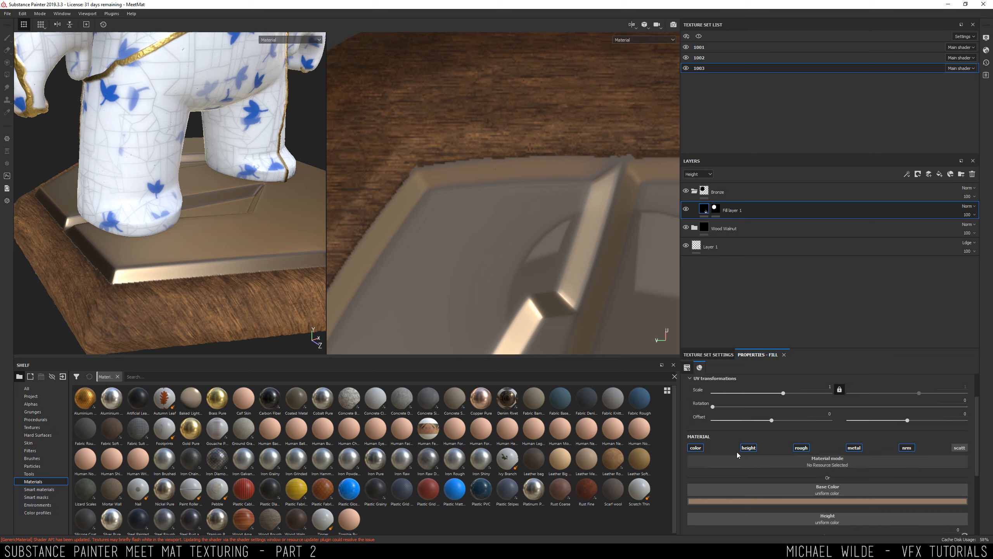
{"action": "scroll", "coordinate": [977, 430], "scroll_direction": "down", "scroll_amount": 3}
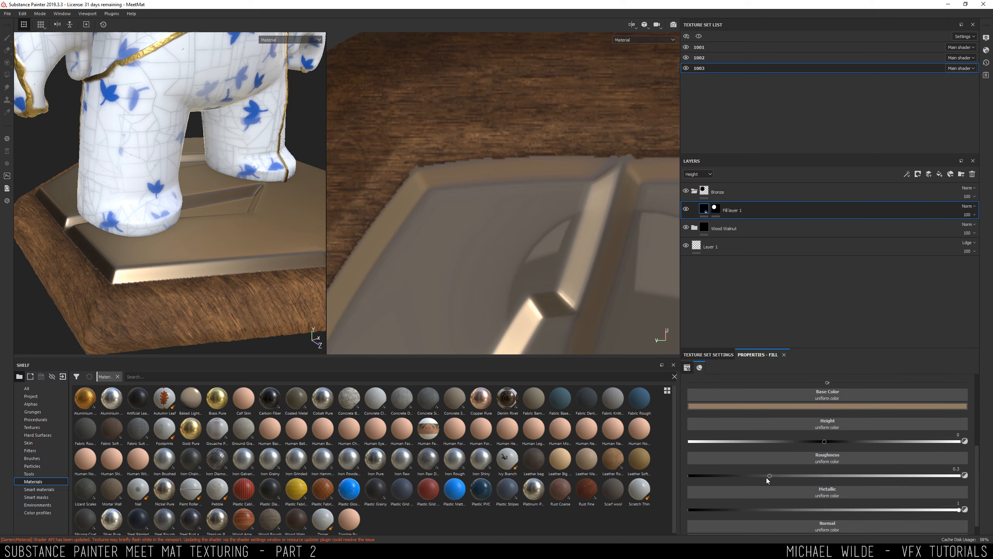
{"action": "left_click_drag", "start_coordinate": [768, 475], "coordinate": [832, 476]}
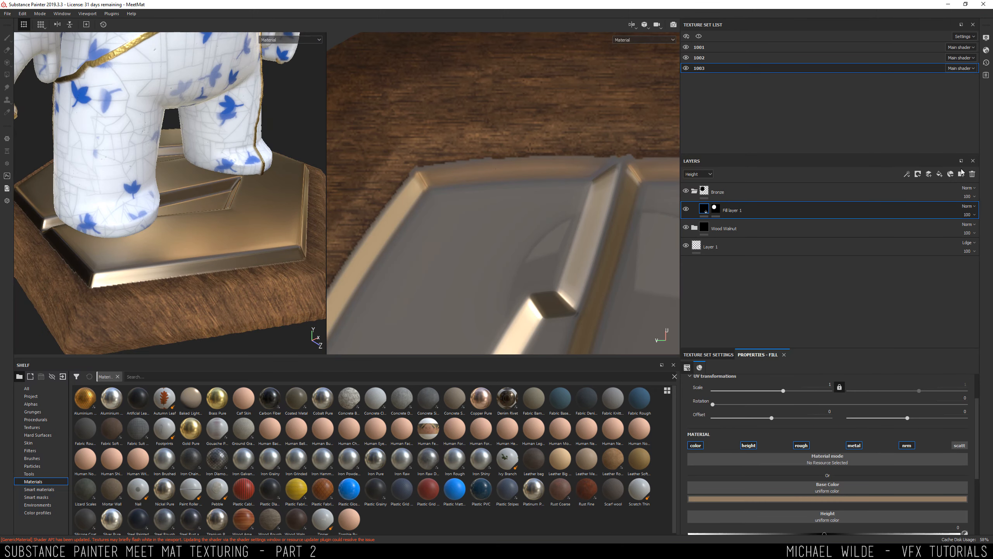
Add a second fill layer inside the Bronze folder with only its roughness channel enabled
{"action": "left_click", "coordinate": [920, 175]}
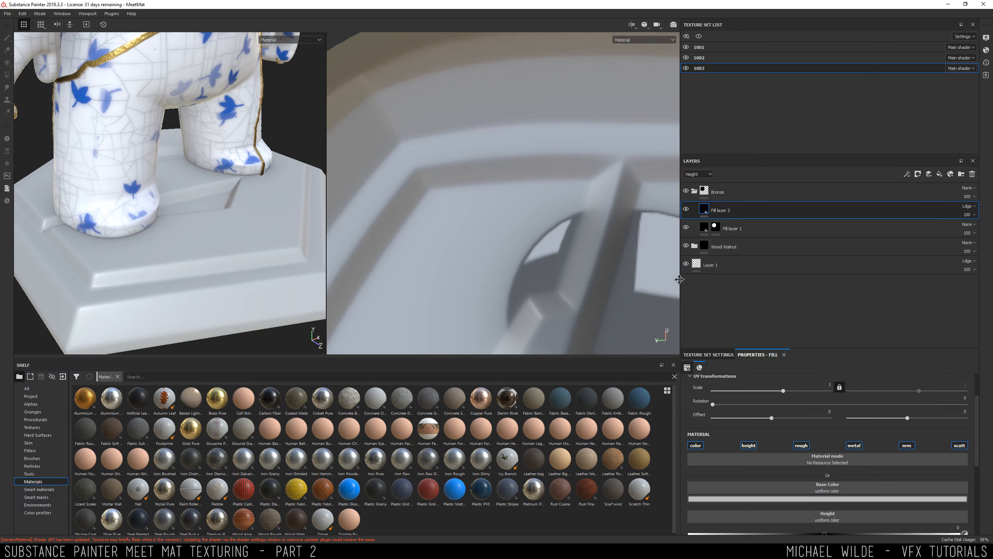
{"action": "left_click", "coordinate": [857, 445]}
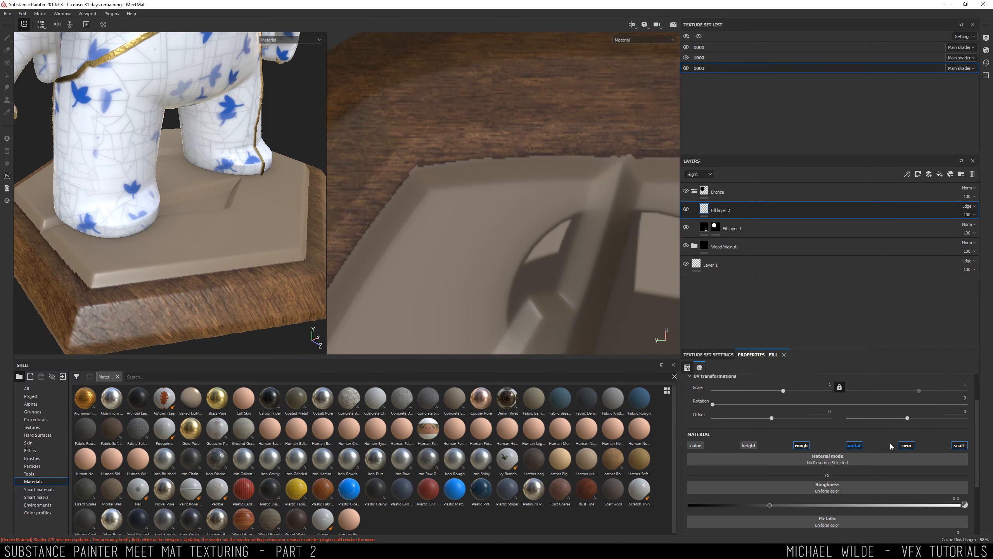
{"action": "left_click", "coordinate": [906, 445]}
{"action": "left_click", "coordinate": [957, 446]}
{"action": "left_click_drag", "start_coordinate": [174, 259], "coordinate": [203, 234], "text": "alt"}
Show the layer stack's Roughness channel and set the new fill layer's blend mode to Linear dodge (Add)
{"action": "left_click", "coordinate": [698, 174]}
{"action": "left_click", "coordinate": [700, 194]}
{"action": "left_click", "coordinate": [968, 206]}
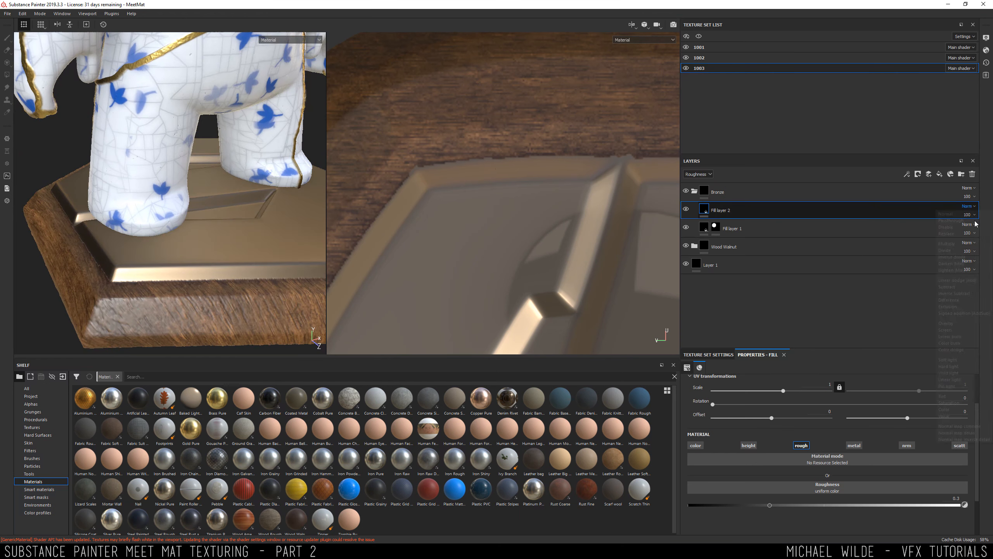
{"action": "left_click", "coordinate": [952, 280]}
{"action": "left_click_drag", "start_coordinate": [138, 231], "coordinate": [213, 220], "text": "alt"}
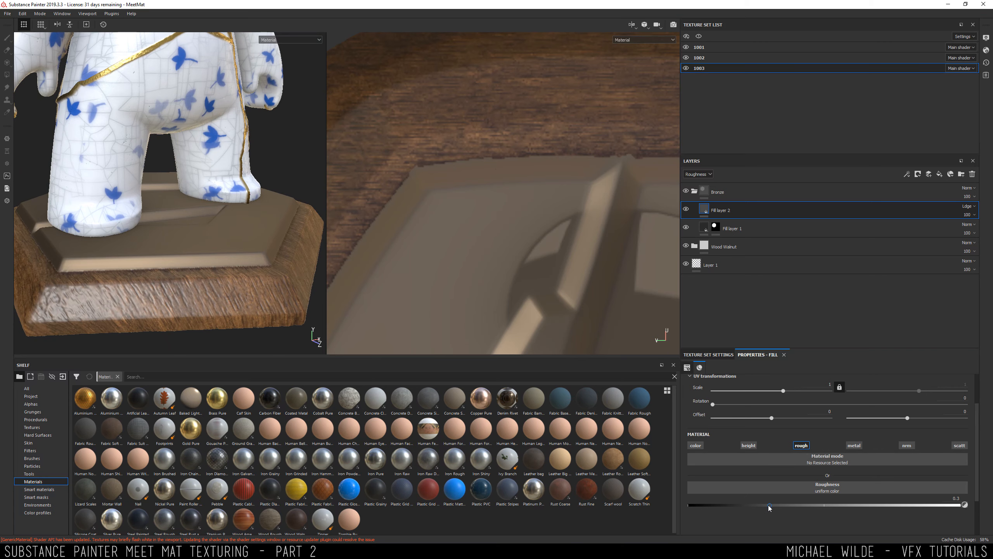
Apply the Grunge Wipe Brushed procedural to the new fill layer's roughness and increase its tiling scale
{"action": "left_click", "coordinate": [35, 419]}
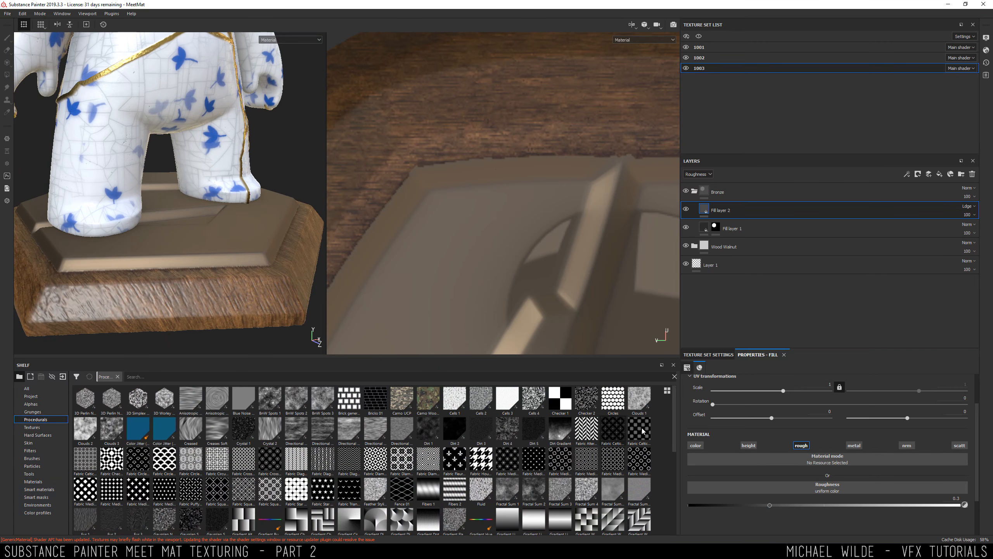
{"action": "left_click_drag", "start_coordinate": [672, 424], "coordinate": [656, 500]}
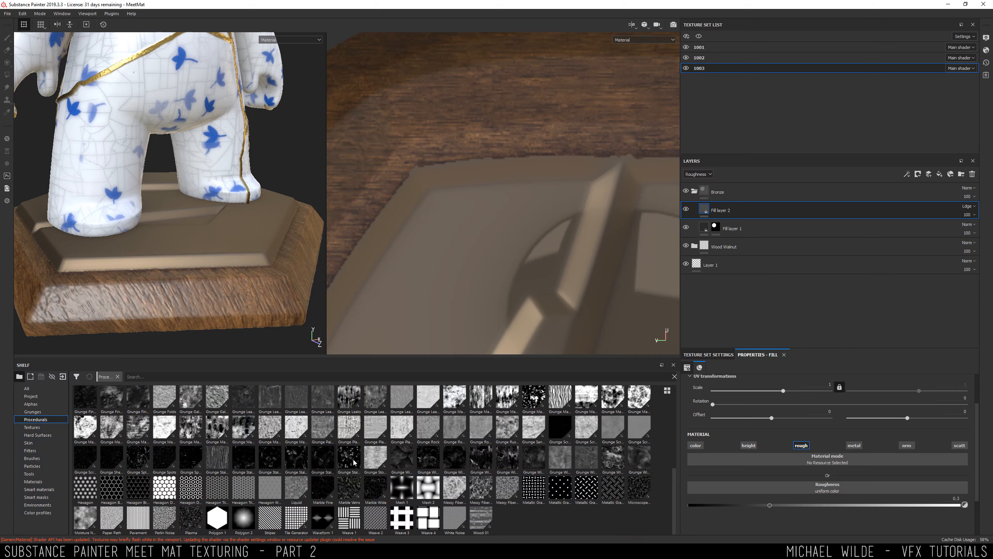
{"action": "mouse_move", "coordinate": [403, 459]}
{"action": "left_mouse_down"}
{"action": "mouse_move", "coordinate": [563, 452]}
{"action": "mouse_move", "coordinate": [754, 484]}
{"action": "mouse_move", "coordinate": [734, 491]}
{"action": "left_mouse_up"}
{"action": "middle_click_drag", "start_coordinate": [203, 211], "coordinate": [215, 214], "text": "alt"}
{"action": "left_click_drag", "start_coordinate": [215, 214], "coordinate": [215, 237], "text": "alt"}
{"action": "left_click_drag", "start_coordinate": [790, 391], "coordinate": [794, 392]}
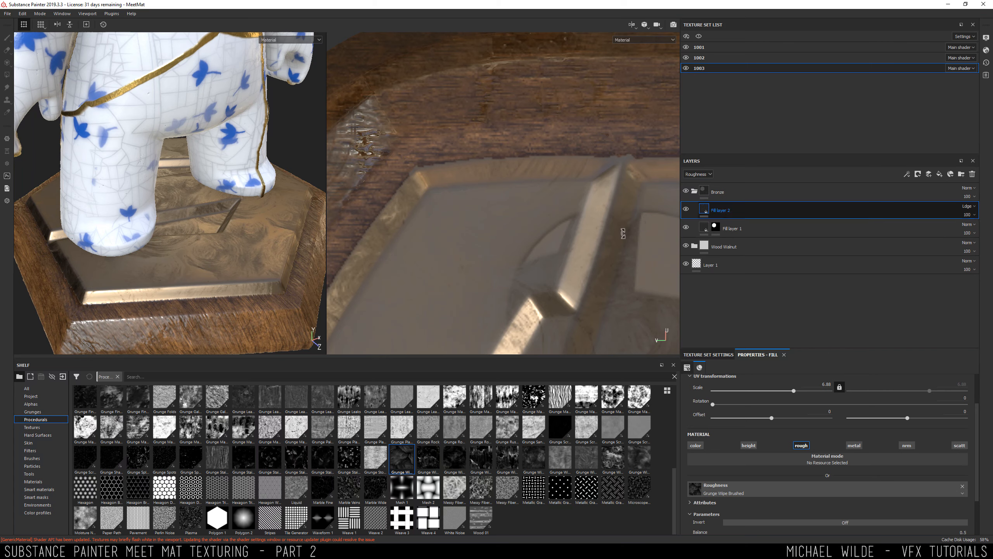
{"action": "left_click_drag", "start_coordinate": [219, 260], "coordinate": [266, 266], "text": "alt"}
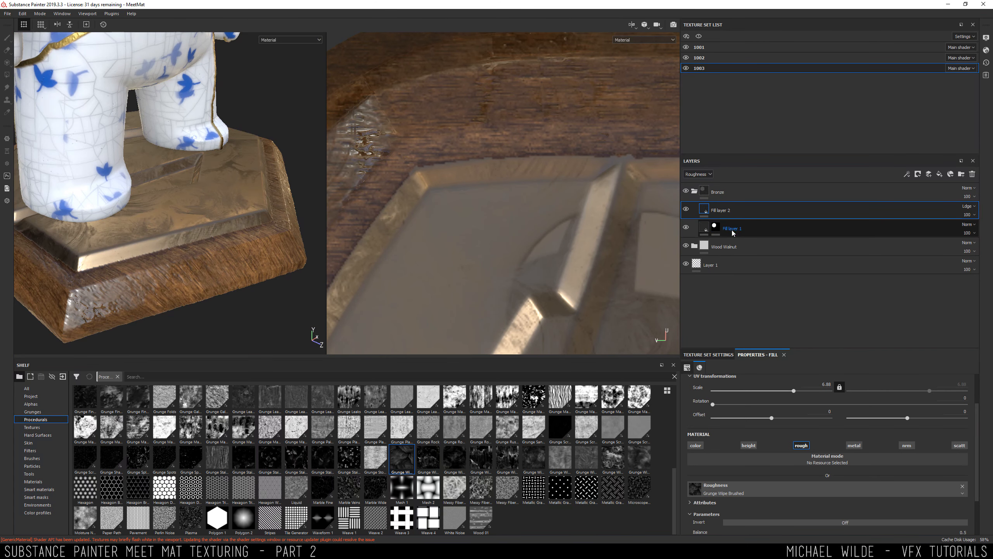
Copy the mask of the bronze fill layer, Fill layer 1
{"action": "left_click", "coordinate": [732, 229]}
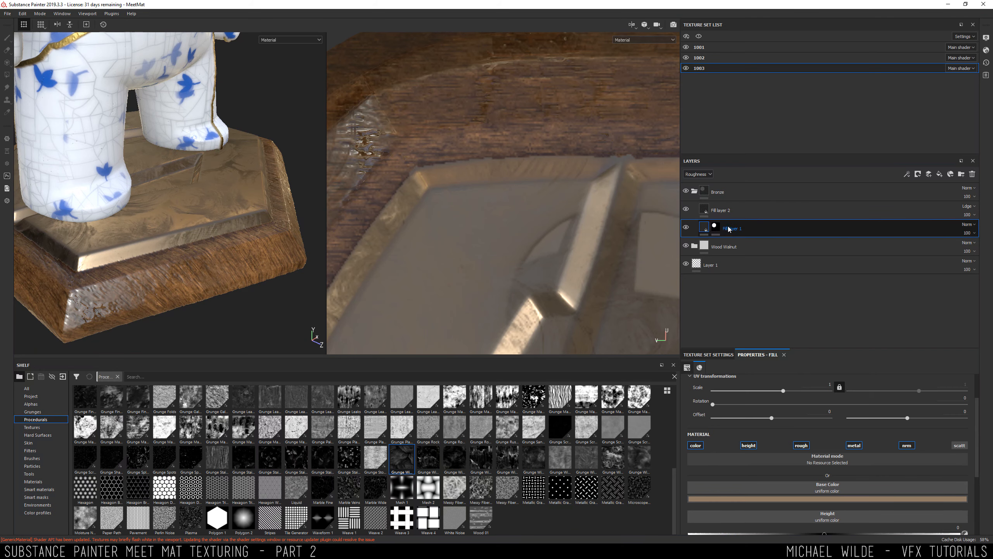
{"action": "left_click", "coordinate": [714, 227]}
{"action": "right_click", "coordinate": [717, 225]}
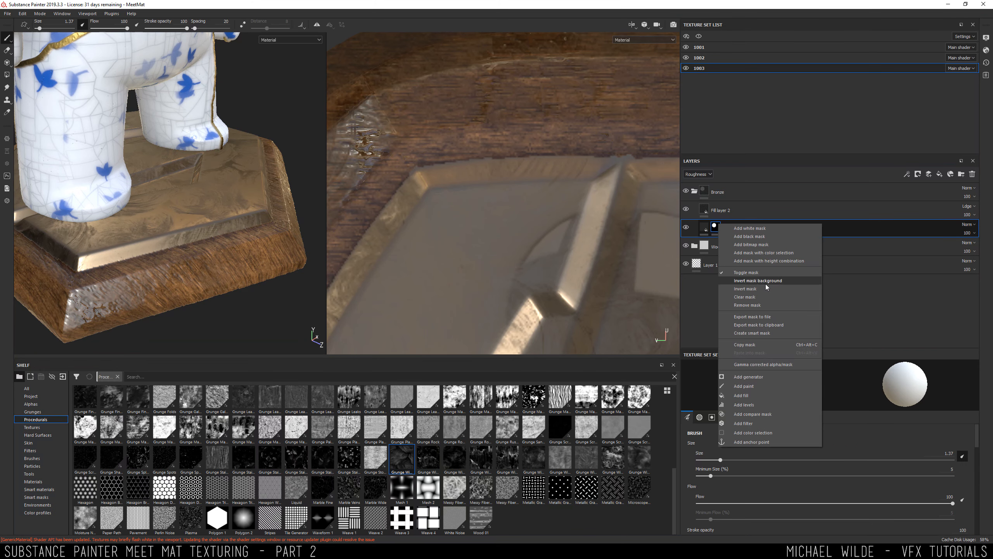
{"action": "left_click", "coordinate": [755, 345]}
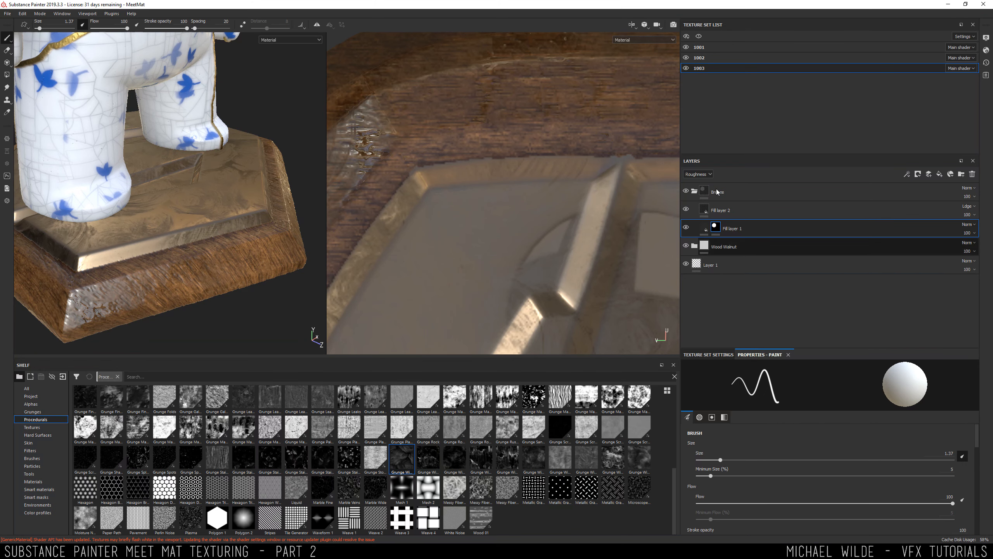
Add a black mask to the Bronze folder and paste the copied mask into it
{"action": "left_click", "coordinate": [718, 193]}
{"action": "right_click", "coordinate": [721, 199]}
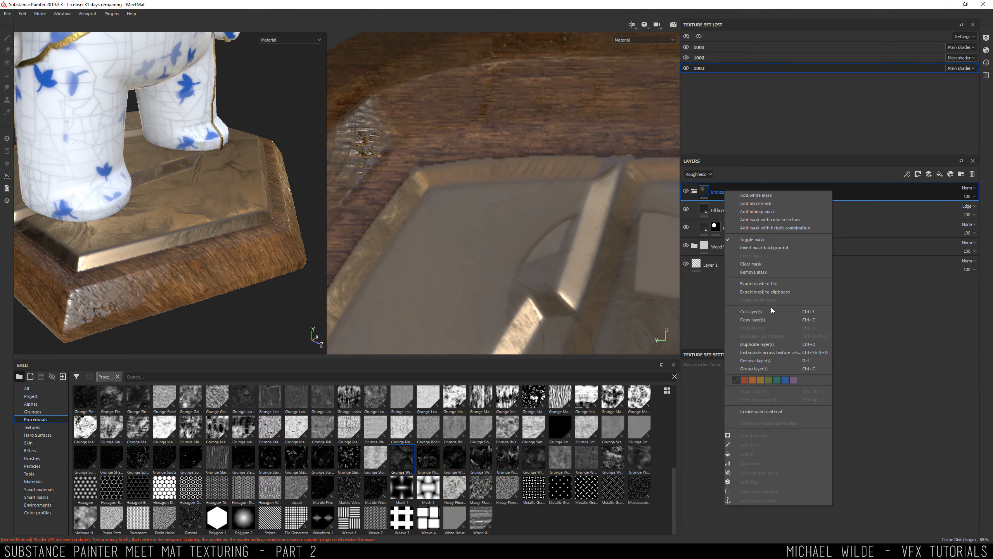
{"action": "left_click", "coordinate": [755, 203]}
{"action": "right_click", "coordinate": [715, 191]}
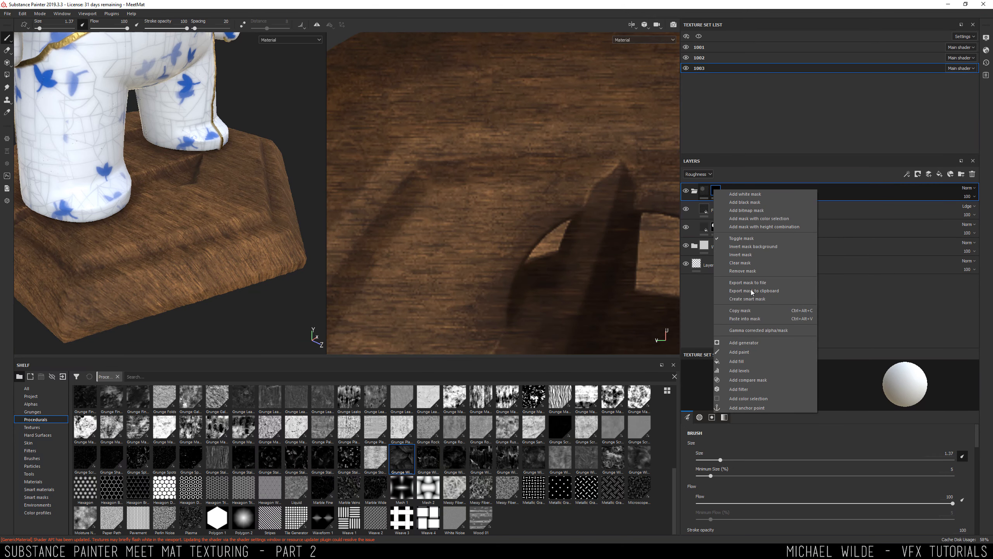
{"action": "left_click", "coordinate": [761, 319]}
{"action": "left_click_drag", "start_coordinate": [212, 218], "coordinate": [164, 219], "text": "alt"}
Remove the mask from Fill layer 1 inside the Bronze folder
{"action": "left_click", "coordinate": [712, 229]}
{"action": "right_click", "coordinate": [715, 227]}
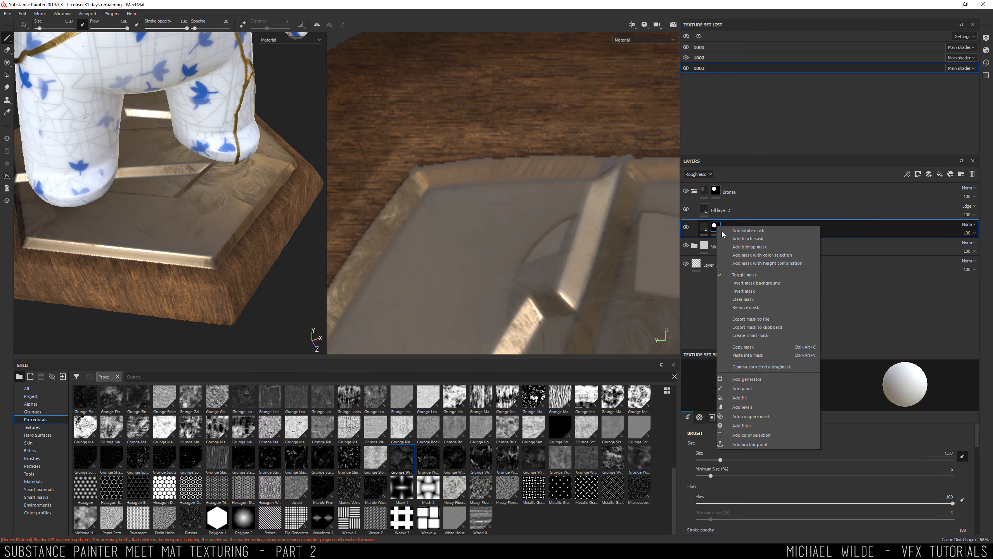
{"action": "left_click", "coordinate": [746, 309]}
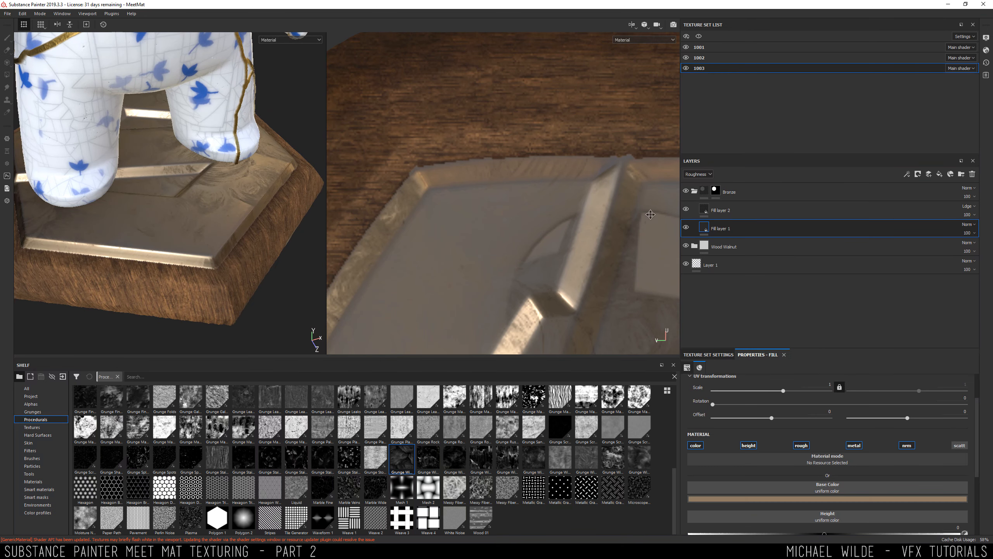
{"action": "left_click_drag", "start_coordinate": [204, 203], "coordinate": [238, 227], "text": "alt"}
Lower the UV scale of the roughness-only Fill layer 2 to 3.86
{"action": "left_click", "coordinate": [746, 215]}
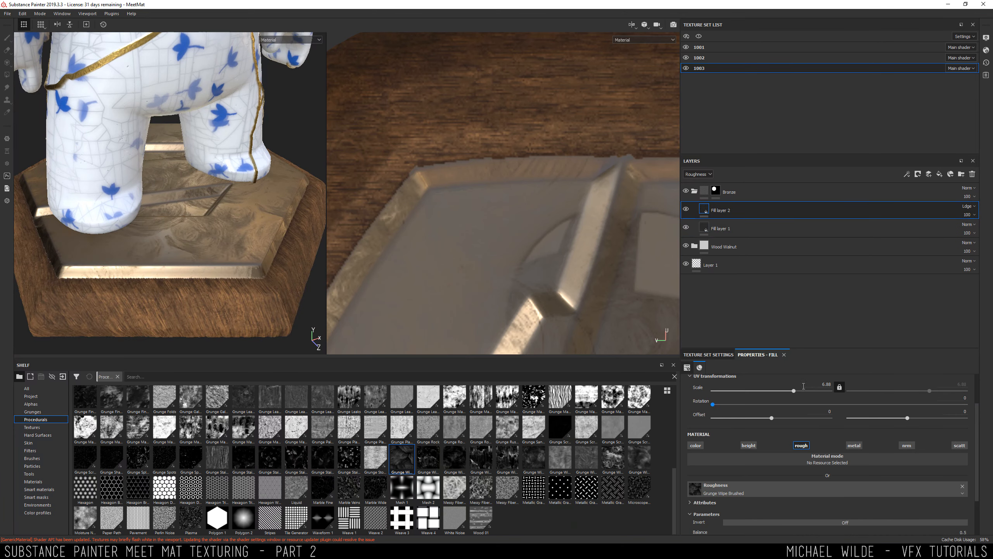
{"action": "left_click_drag", "start_coordinate": [794, 392], "coordinate": [790, 392]}
{"action": "left_click_drag", "start_coordinate": [137, 219], "coordinate": [153, 208], "text": "alt"}
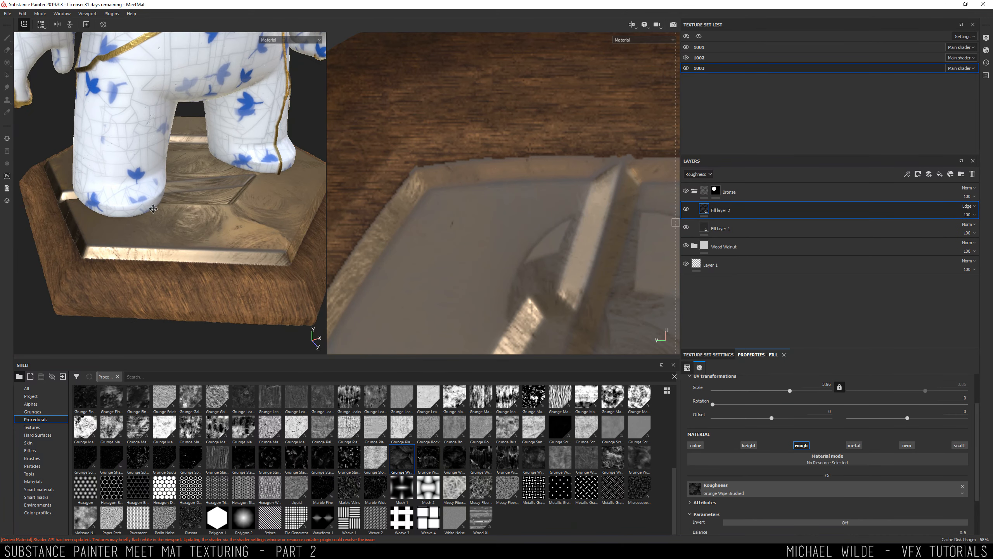
{"action": "middle_click_drag", "start_coordinate": [153, 208], "coordinate": [131, 235], "text": "alt"}
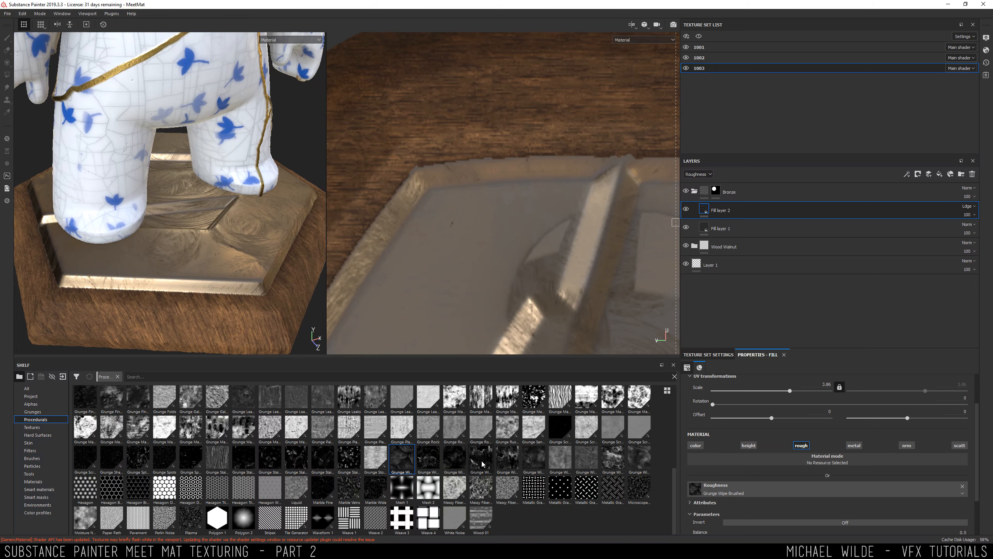
Replace Fill layer 2's roughness texture with Grunge Wipe Directional and lower the layer's opacity to 15
{"action": "left_click_drag", "start_coordinate": [483, 463], "coordinate": [716, 489]}
{"action": "mouse_move", "coordinate": [256, 234]}
{"action": "left_mouse_down", "text": "alt"}
{"action": "mouse_move", "coordinate": [280, 221]}
{"action": "mouse_move", "coordinate": [258, 235]}
{"action": "mouse_move", "coordinate": [231, 200]}
{"action": "mouse_move", "coordinate": [243, 231]}
{"action": "left_mouse_up", "text": "alt"}
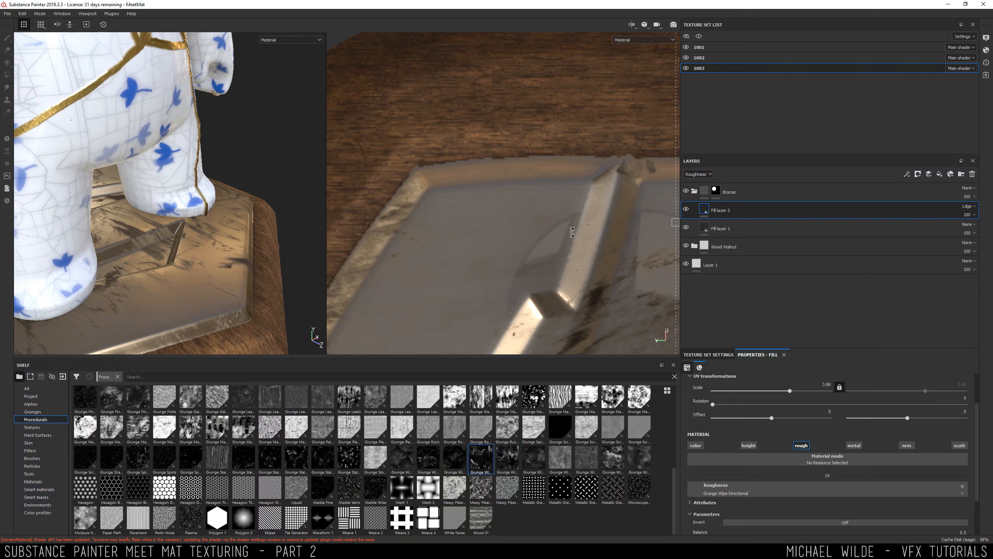
{"action": "left_click_drag", "start_coordinate": [976, 229], "coordinate": [959, 228]}
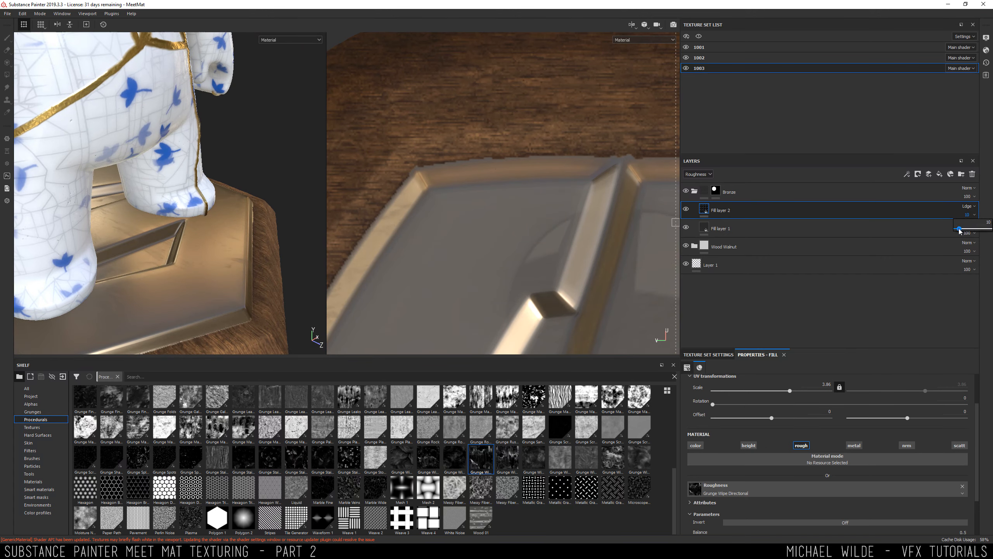
{"action": "scroll", "coordinate": [196, 192], "scroll_direction": "down", "scroll_amount": 3}
{"action": "left_click_drag", "start_coordinate": [188, 207], "coordinate": [219, 203], "text": "alt"}
Disable the color, height, metal, nrm and scatt channels of the new top fill layer, leaving only roughness
{"action": "scroll", "coordinate": [188, 203], "scroll_direction": "up", "scroll_amount": 4}
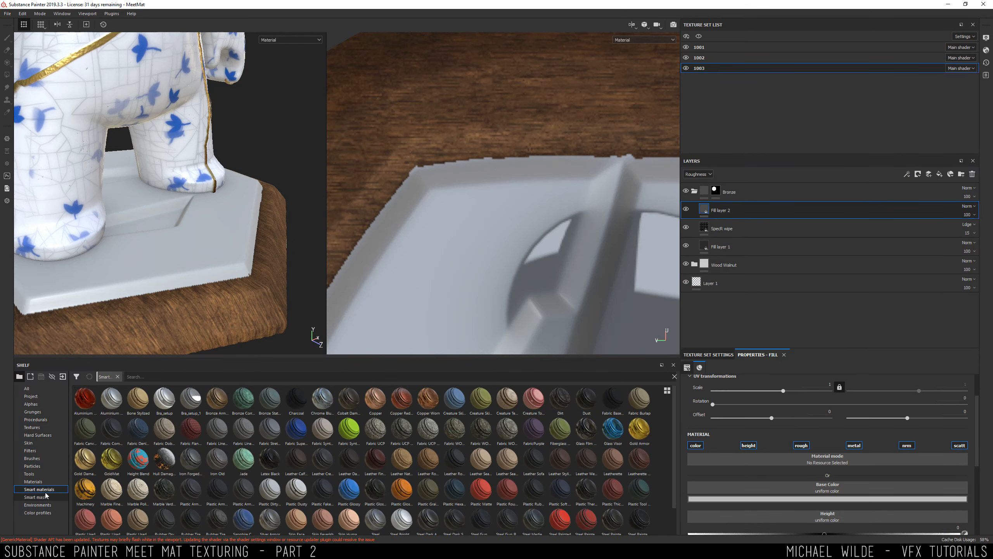
{"action": "left_click", "coordinate": [35, 419]}
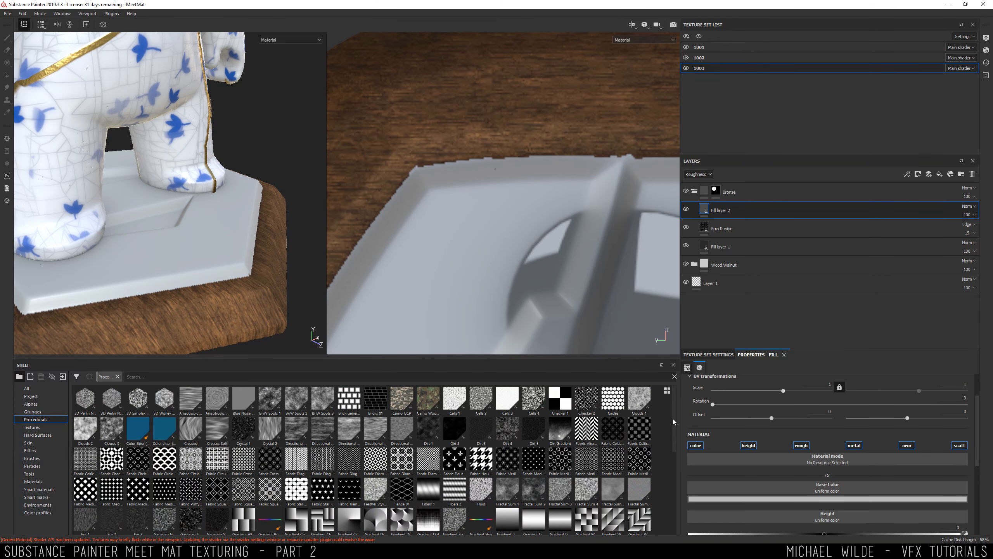
{"action": "left_click", "coordinate": [696, 445]}
{"action": "left_click", "coordinate": [749, 445]}
{"action": "left_click", "coordinate": [854, 445]}
{"action": "left_click", "coordinate": [906, 445]}
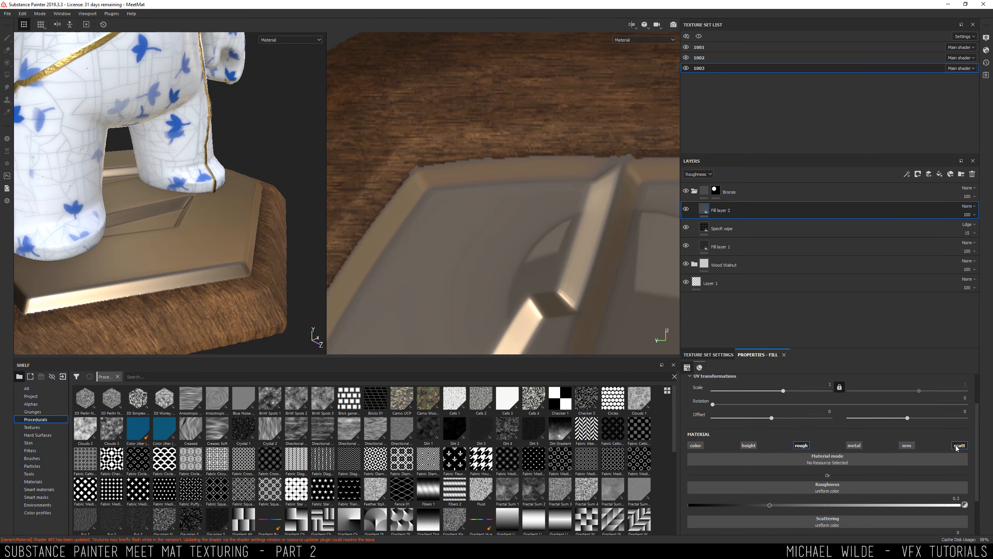
{"action": "left_click", "coordinate": [959, 445]}
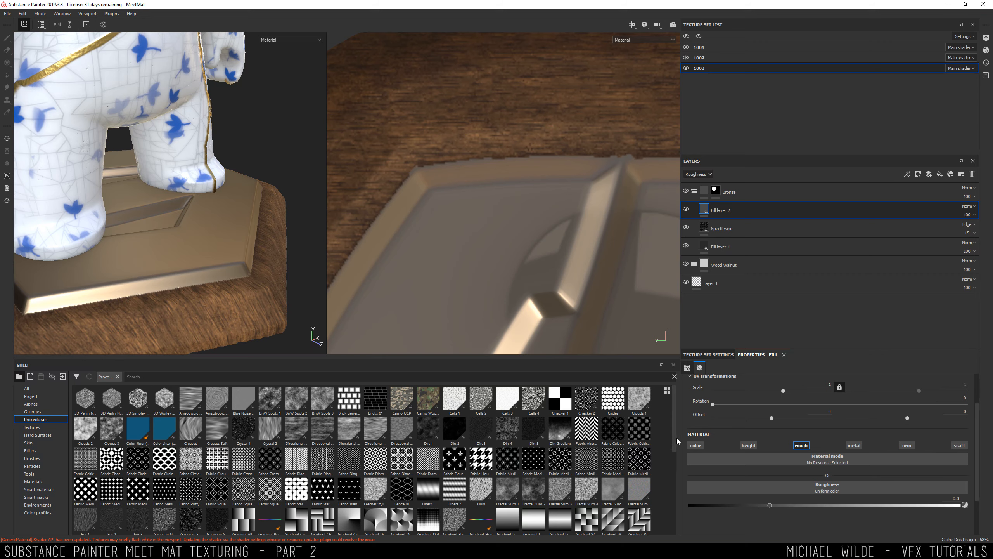
Apply the Grunge Dirt Thin procedural to the new fill layer's roughness, keeping its Normal blend mode
{"action": "left_click_drag", "start_coordinate": [676, 436], "coordinate": [666, 482]}
{"action": "left_click_drag", "start_coordinate": [534, 436], "coordinate": [767, 487]}
{"action": "scroll", "coordinate": [256, 242], "scroll_direction": "up", "scroll_amount": 3}
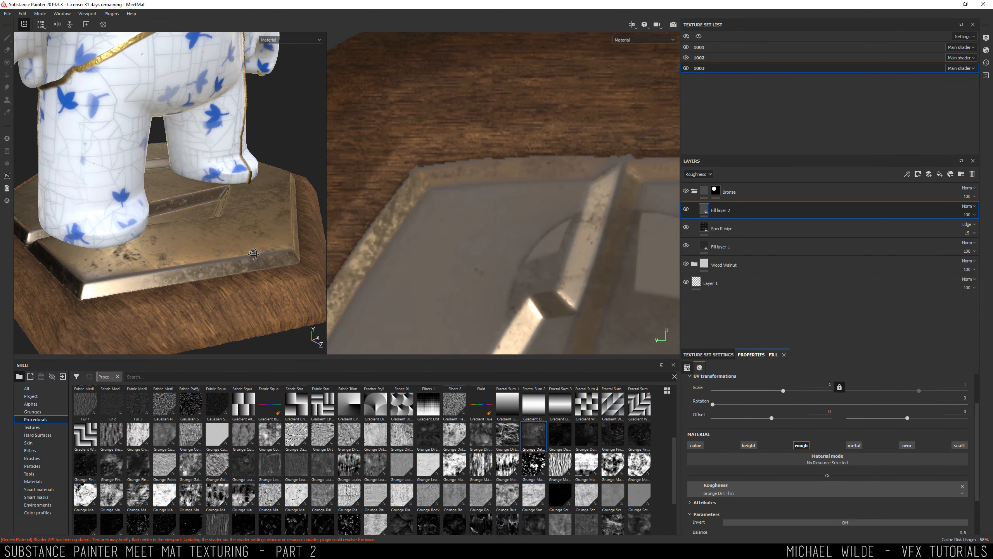
{"action": "left_click", "coordinate": [969, 208]}
{"action": "left_click", "coordinate": [744, 270]}
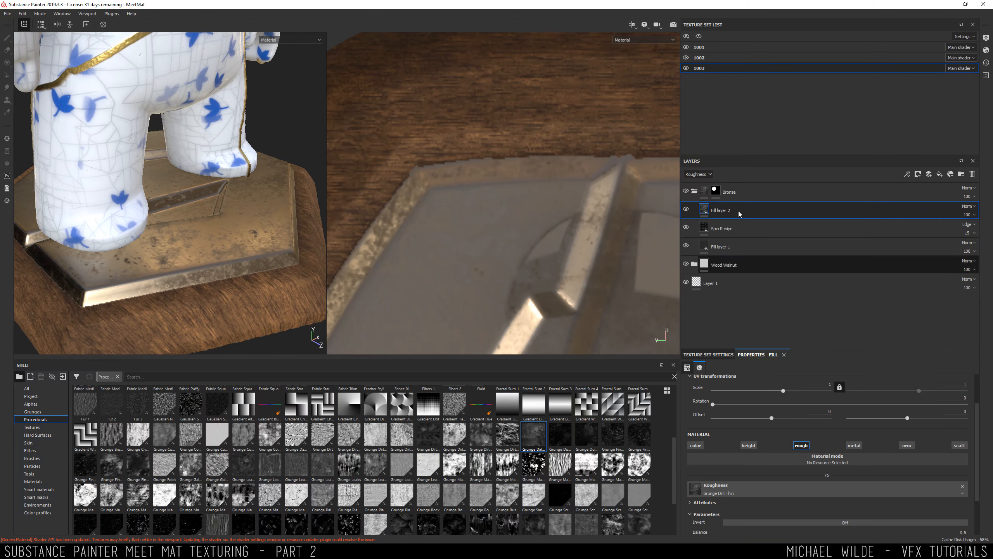
{"action": "mouse_move", "coordinate": [231, 256]}
{"action": "left_mouse_down", "text": "alt"}
{"action": "mouse_move", "coordinate": [156, 262]}
{"action": "mouse_move", "coordinate": [214, 256]}
{"action": "left_mouse_up", "text": "alt"}
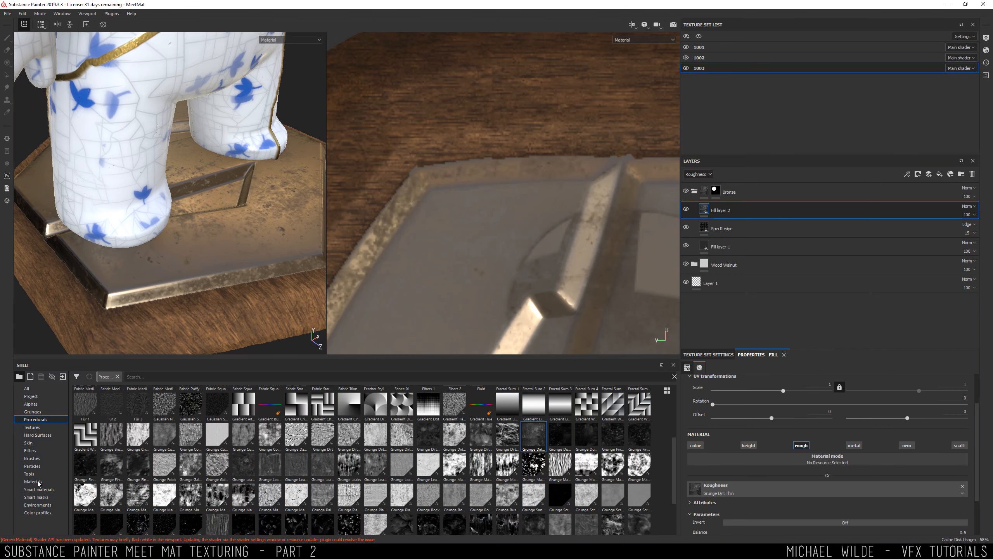
Try the Surface Worn smart mask on the Grunge Dirt Thin fill layer, and undo it
{"action": "left_click", "coordinate": [46, 497]}
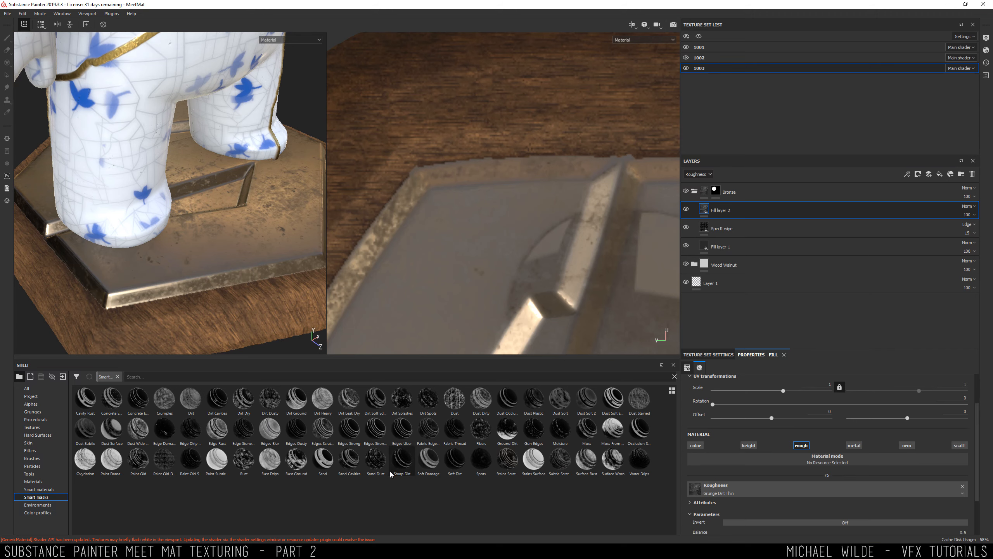
{"action": "left_click_drag", "start_coordinate": [613, 466], "coordinate": [711, 208]}
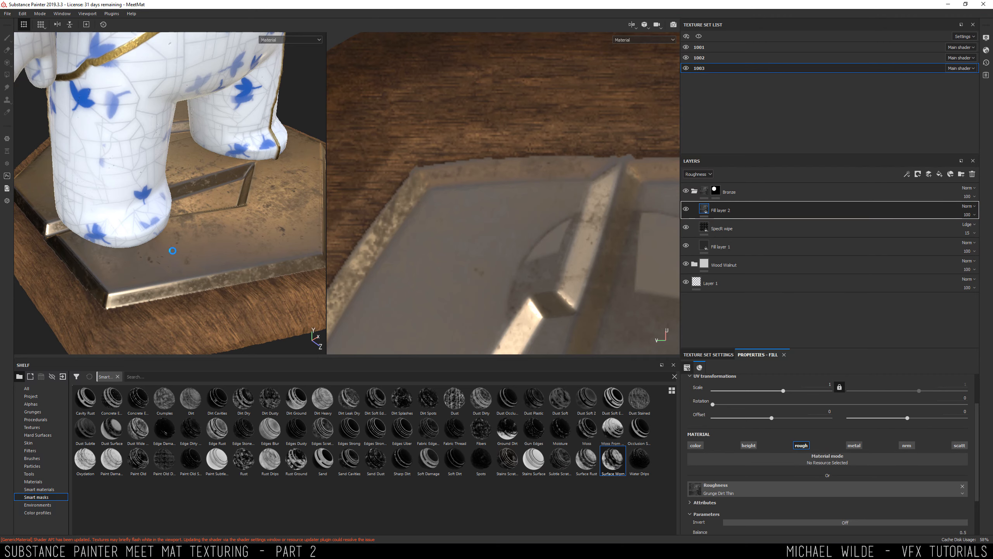
{"action": "left_click_drag", "start_coordinate": [176, 266], "coordinate": [176, 266], "text": "alt"}
{"action": "key", "text": "ctrl+z"}
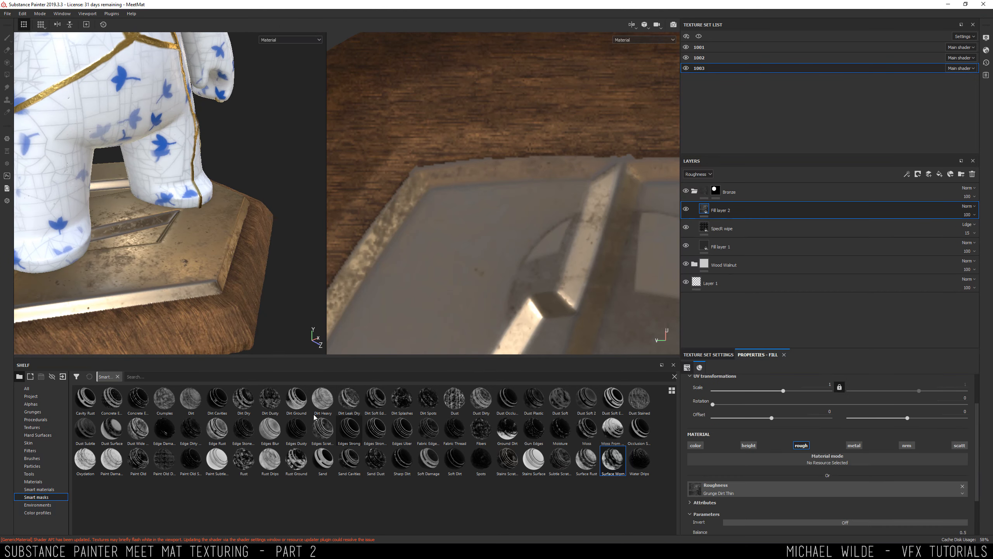
Try the Dirt Dry smart mask on the Grunge Dirt Thin fill layer, and undo it
{"action": "mouse_move", "coordinate": [243, 398]}
{"action": "left_mouse_down"}
{"action": "mouse_move", "coordinate": [752, 199]}
{"action": "mouse_move", "coordinate": [735, 211]}
{"action": "left_mouse_up"}
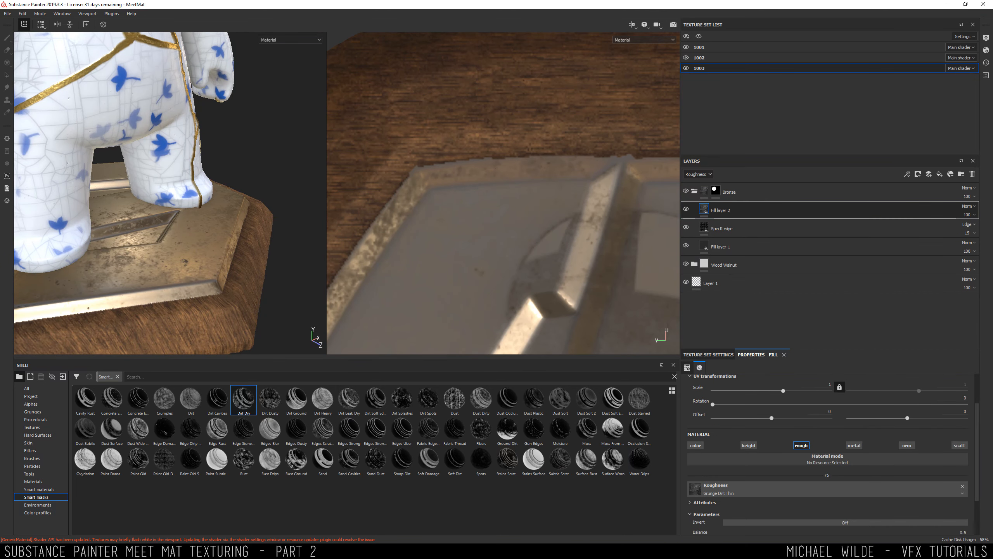
{"action": "mouse_move", "coordinate": [219, 274]}
{"action": "left_mouse_down", "text": "alt"}
{"action": "mouse_move", "coordinate": [237, 275]}
{"action": "mouse_move", "coordinate": [268, 221]}
{"action": "mouse_move", "coordinate": [224, 233]}
{"action": "mouse_move", "coordinate": [216, 247]}
{"action": "left_mouse_up", "text": "alt"}
{"action": "key", "text": "ctrl+z"}
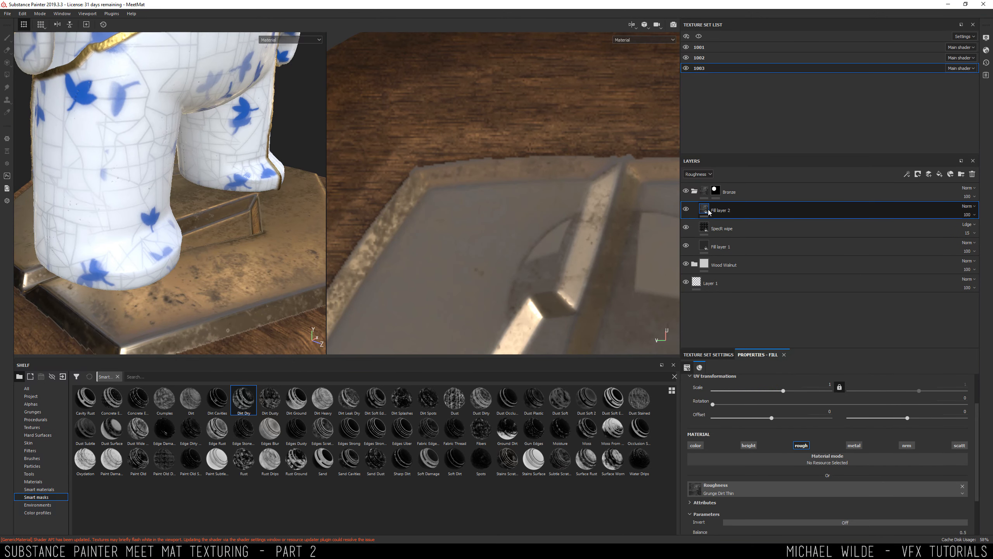
Add a black mask to the Grunge Dirt Thin fill layer
{"action": "double_click", "coordinate": [721, 211]}
{"action": "right_click", "coordinate": [720, 211]}
{"action": "left_click", "coordinate": [740, 220]}
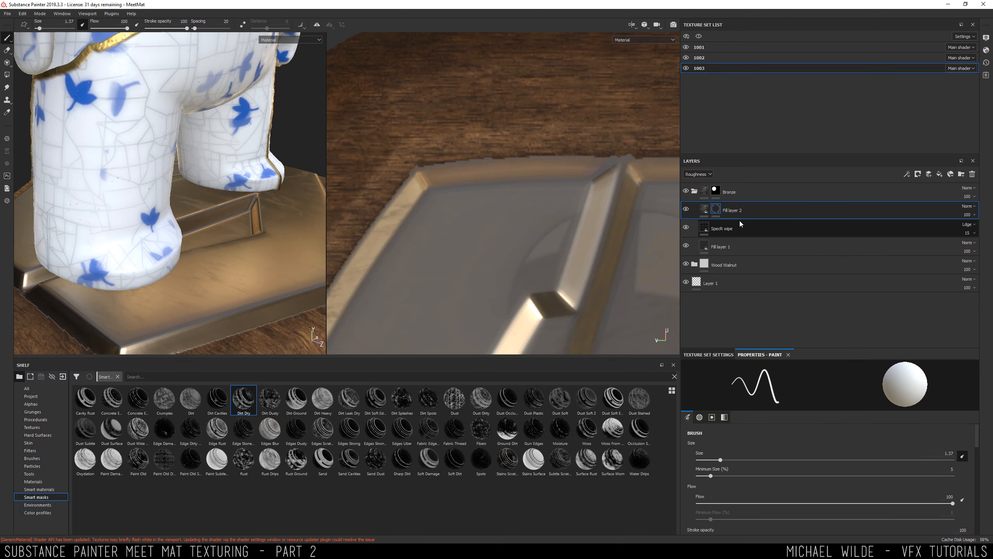
Add a generator to the fill layer's black mask and choose Mask Editor for it
{"action": "right_click", "coordinate": [718, 208]}
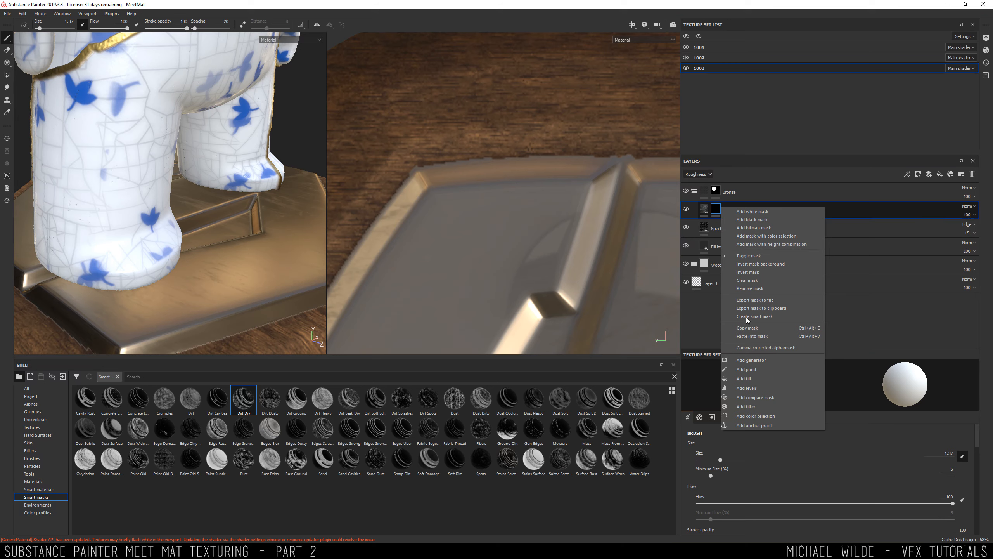
{"action": "left_click", "coordinate": [759, 361]}
{"action": "left_click", "coordinate": [833, 386]}
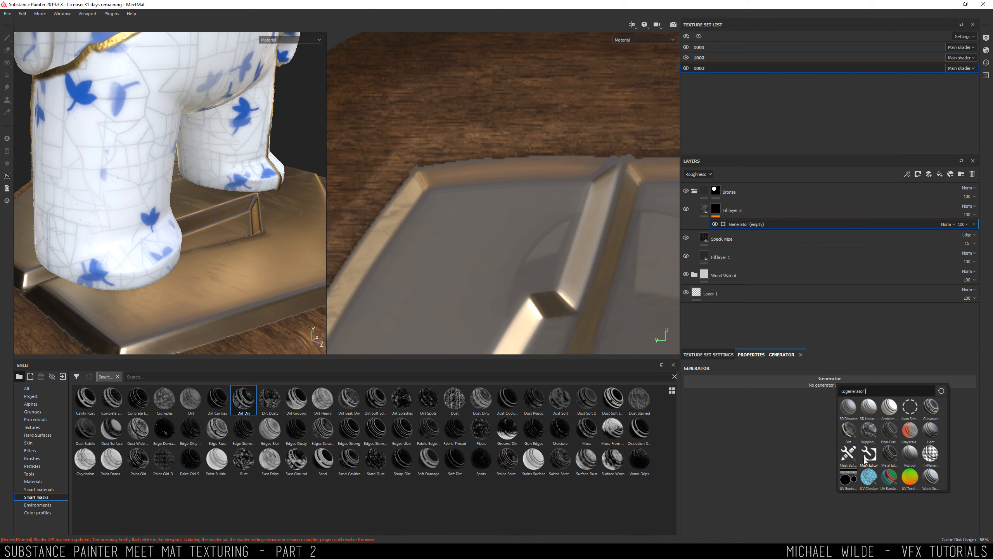
{"action": "mouse_move", "coordinate": [865, 461]}
{"action": "left_click", "coordinate": [868, 458]}
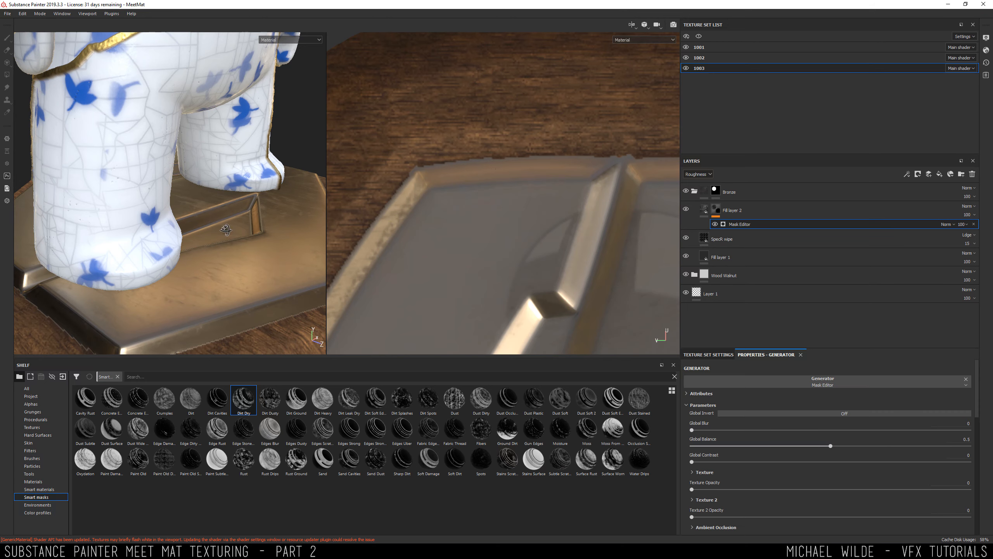
{"action": "left_click_drag", "start_coordinate": [225, 230], "coordinate": [213, 212], "text": "alt"}
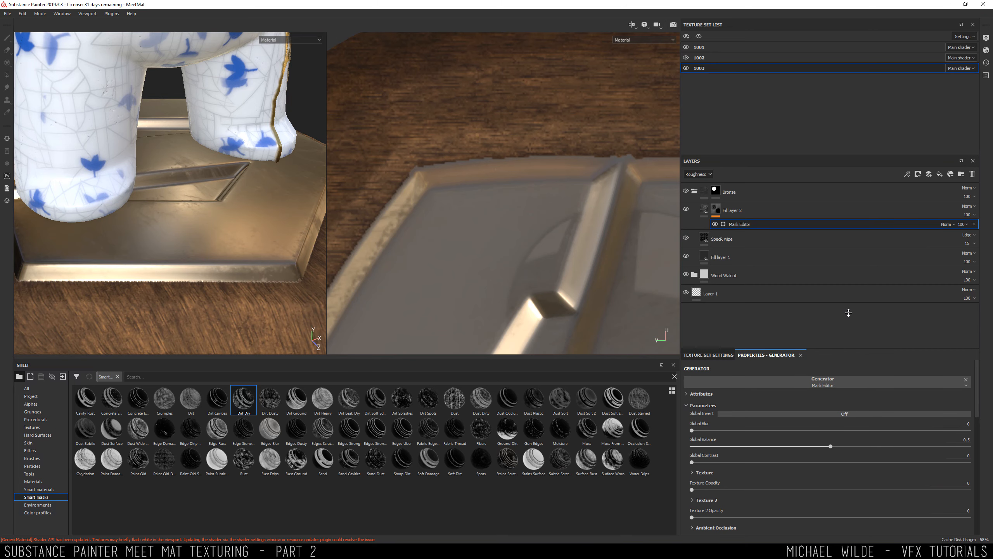
Enlarge the generator's properties area and switch the viewports to display the Mask channel on the base
{"action": "left_click_drag", "start_coordinate": [845, 348], "coordinate": [822, 279]}
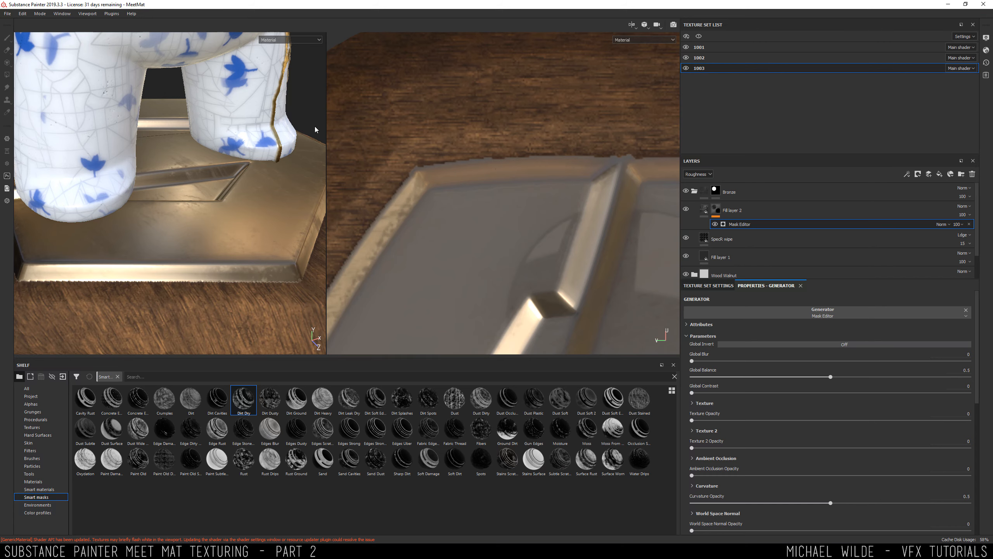
{"action": "left_click", "coordinate": [286, 41]}
{"action": "left_click_drag", "start_coordinate": [319, 61], "coordinate": [317, 76]}
{"action": "left_click", "coordinate": [273, 54]}
{"action": "mouse_move", "coordinate": [174, 135]}
{"action": "left_mouse_down", "text": "alt"}
{"action": "mouse_move", "coordinate": [206, 182]}
{"action": "mouse_move", "coordinate": [235, 165]}
{"action": "left_mouse_up", "text": "alt"}
{"action": "middle_click_drag", "start_coordinate": [235, 164], "coordinate": [221, 208], "text": "alt"}
{"action": "left_click_drag", "start_coordinate": [222, 208], "coordinate": [346, 197], "text": "alt"}
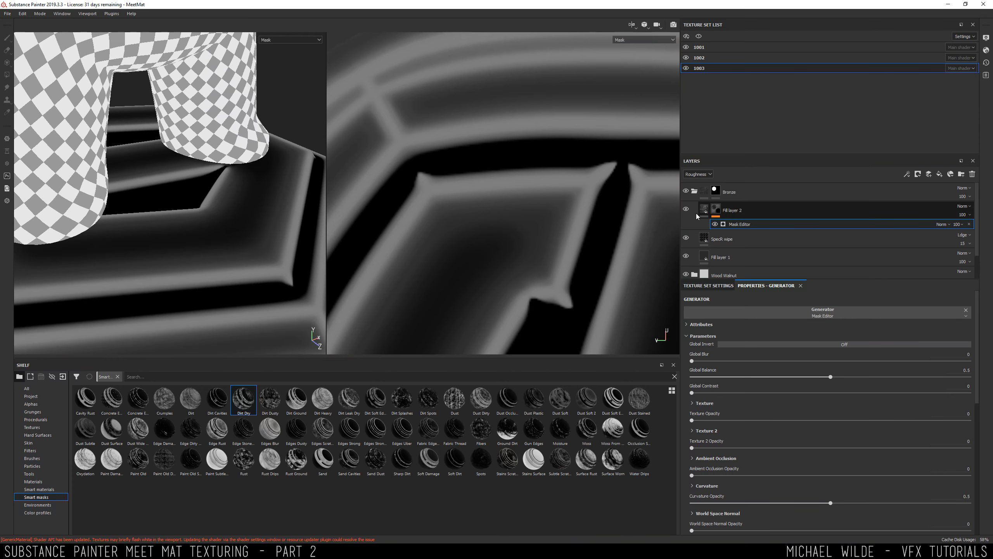
{"action": "left_click_drag", "start_coordinate": [219, 203], "coordinate": [207, 230], "text": "alt"}
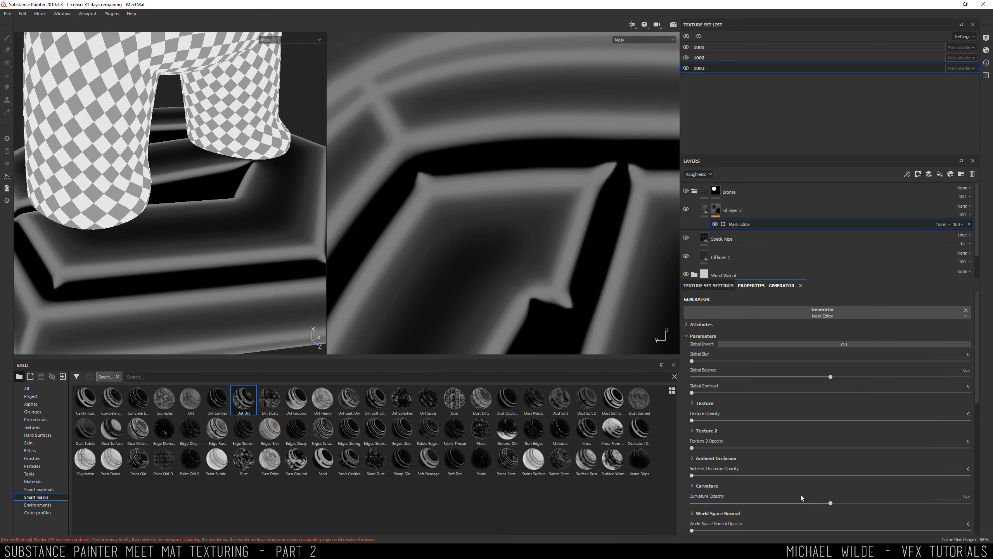
Set the Mask Editor's Curvature Opacity to 1 and expand its detailed curvature settings
{"action": "left_click_drag", "start_coordinate": [825, 506], "coordinate": [831, 505]}
{"action": "scroll", "coordinate": [976, 398], "scroll_direction": "down", "scroll_amount": 4}
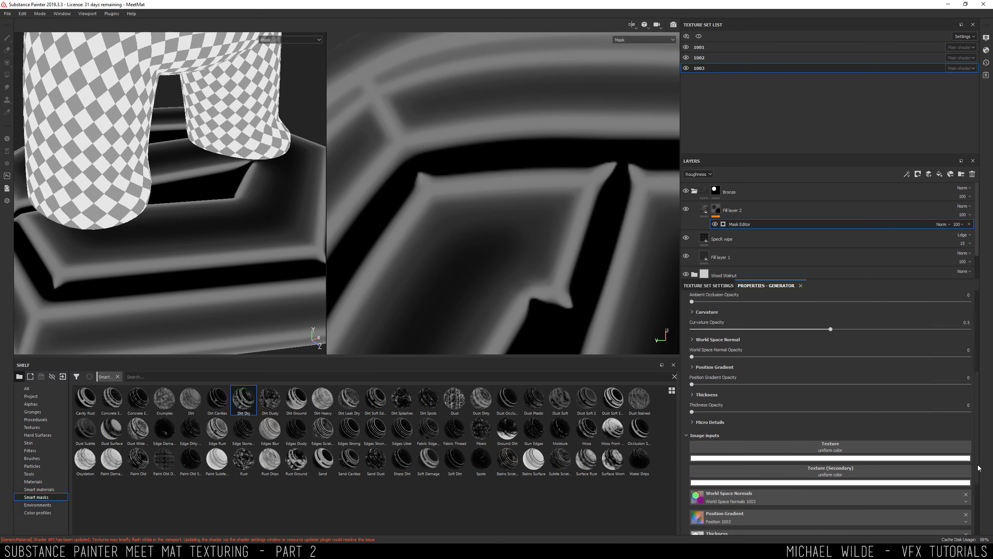
{"action": "left_click_drag", "start_coordinate": [826, 422], "coordinate": [970, 417]}
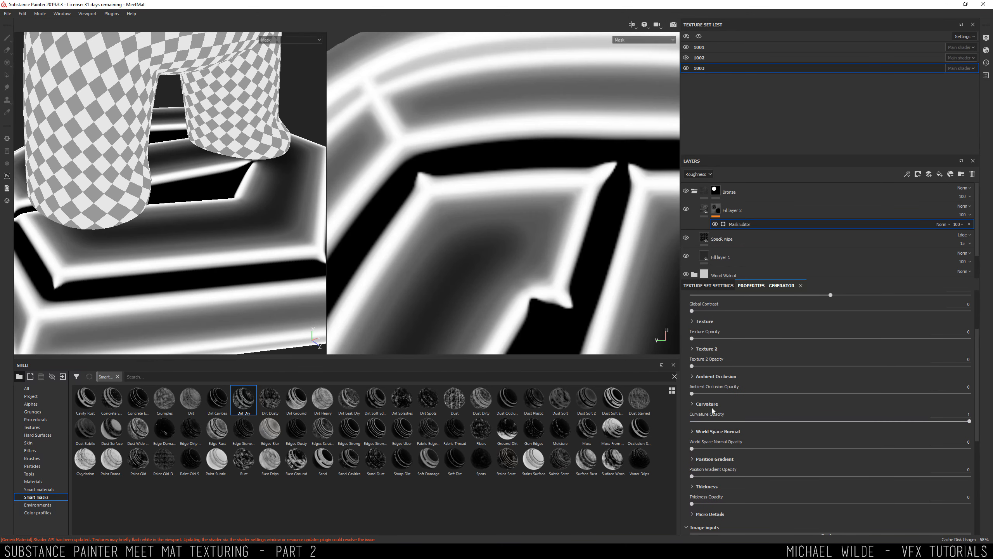
{"action": "left_click", "coordinate": [693, 404]}
{"action": "scroll", "coordinate": [975, 355], "scroll_direction": "down", "scroll_amount": 4}
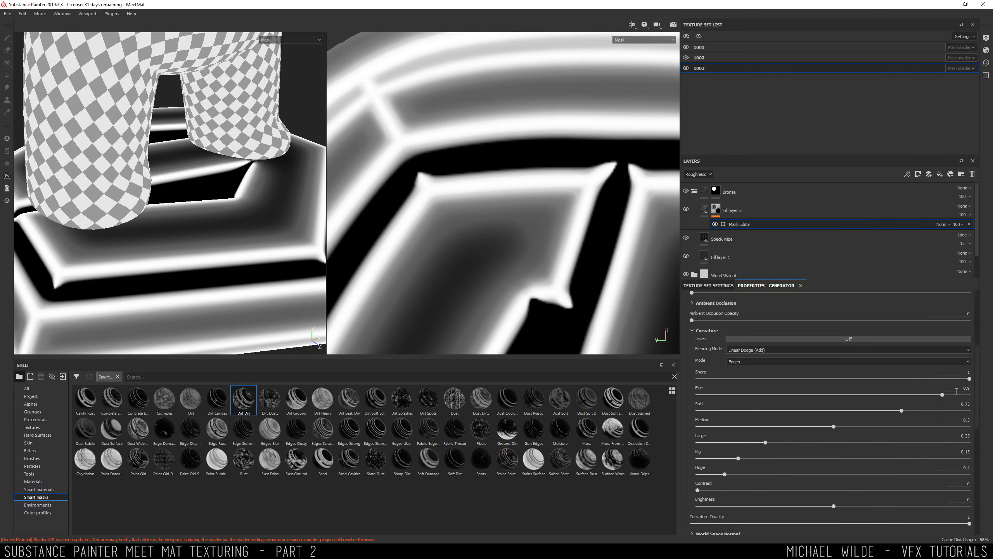
Set the curvature's Fine to 0.62 and Medium to 0.05, and reduce Soft, Large, Big and Huge to 0
{"action": "mouse_move", "coordinate": [942, 397]}
{"action": "left_mouse_down"}
{"action": "mouse_move", "coordinate": [721, 412]}
{"action": "mouse_move", "coordinate": [931, 397]}
{"action": "left_mouse_up"}
{"action": "mouse_move", "coordinate": [724, 476]}
{"action": "left_mouse_down"}
{"action": "mouse_move", "coordinate": [700, 476]}
{"action": "mouse_move", "coordinate": [697, 461]}
{"action": "left_mouse_up"}
{"action": "left_click_drag", "start_coordinate": [769, 445], "coordinate": [709, 446]}
{"action": "left_click_drag", "start_coordinate": [779, 432], "coordinate": [685, 398]}
{"action": "left_click", "coordinate": [744, 413]}
{"action": "left_click", "coordinate": [899, 460]}
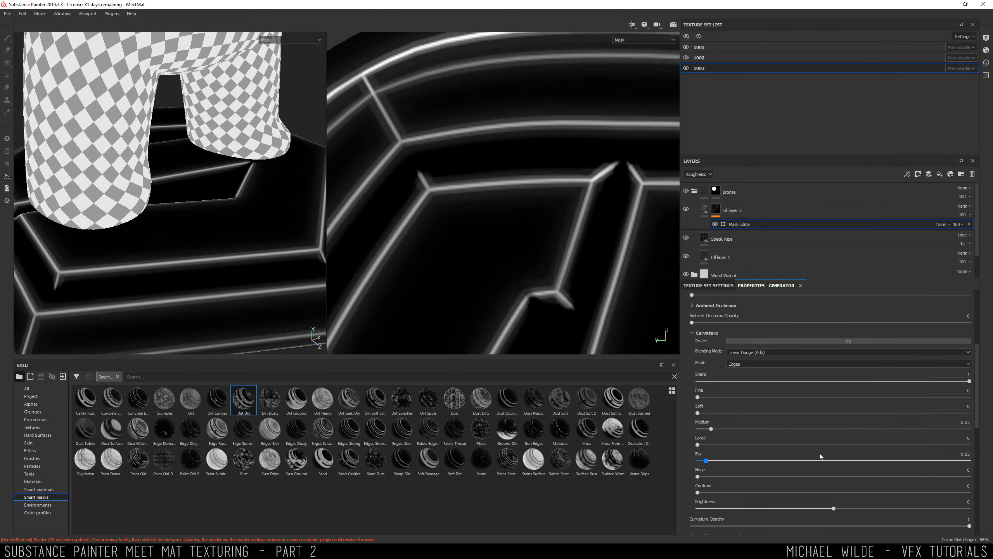
{"action": "left_click_drag", "start_coordinate": [742, 451], "coordinate": [865, 396]}
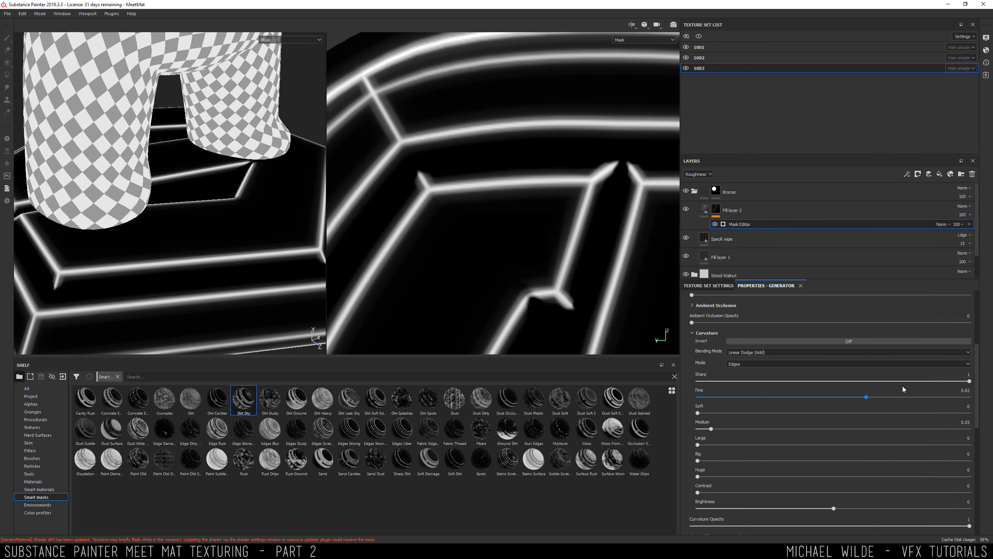
Try the Cavities mode for the Mask Editor's curvature and inspect the mask on the base
{"action": "left_click", "coordinate": [755, 363]}
{"action": "left_click", "coordinate": [746, 376]}
{"action": "left_click", "coordinate": [735, 365]}
{"action": "left_click", "coordinate": [737, 376]}
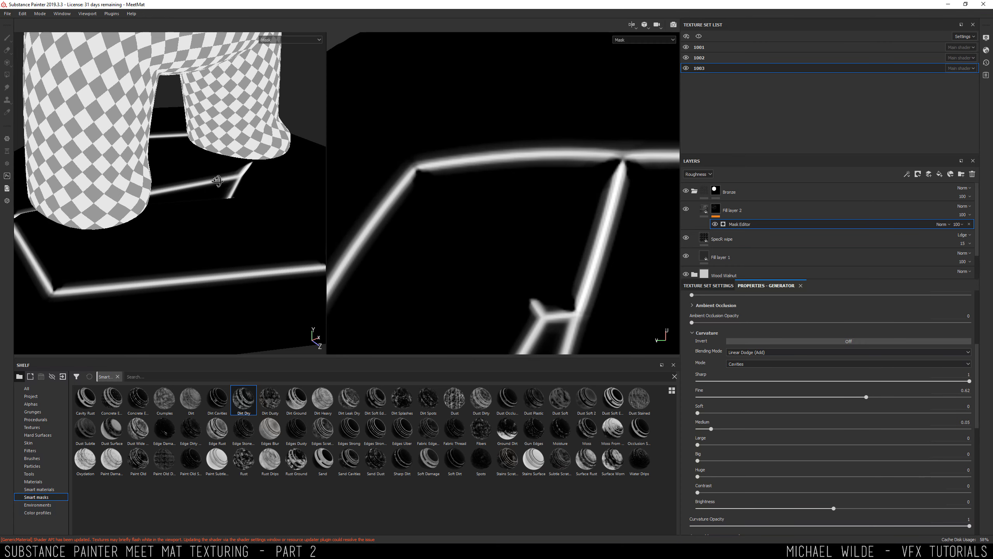
{"action": "left_click_drag", "start_coordinate": [217, 181], "coordinate": [395, 231], "text": "alt"}
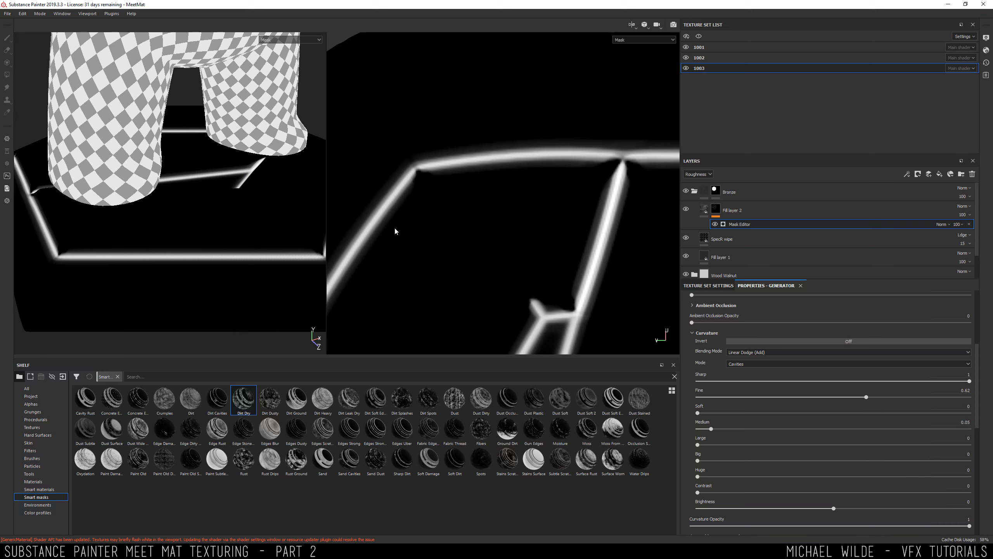
Set the curvature Mode to Dual
{"action": "left_click", "coordinate": [758, 354]}
{"action": "left_click", "coordinate": [756, 356]}
{"action": "left_click", "coordinate": [754, 364]}
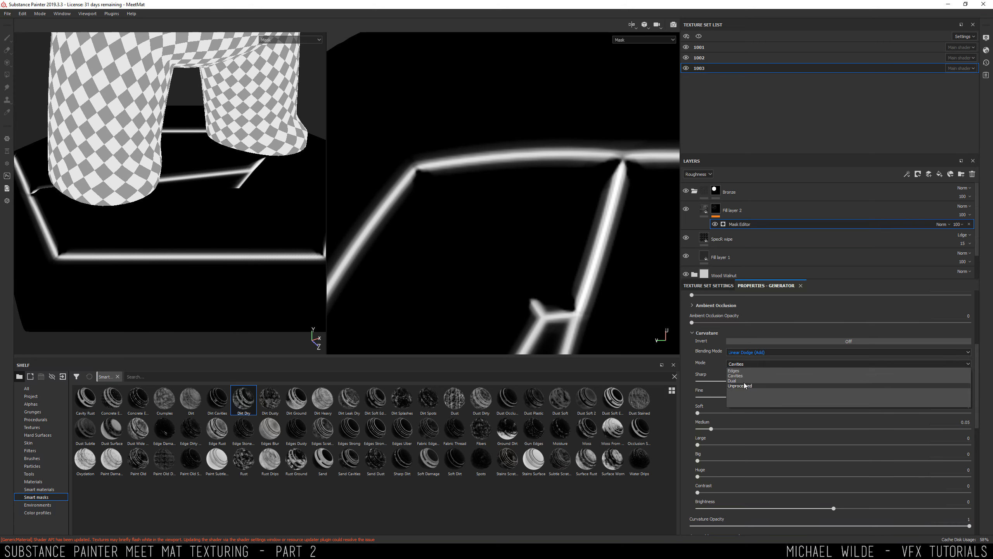
{"action": "left_click", "coordinate": [737, 380]}
{"action": "left_click_drag", "start_coordinate": [225, 251], "coordinate": [285, 225], "text": "alt"}
Switch the viewports to the Material display and view the bronze top's edge
{"action": "left_click", "coordinate": [275, 41]}
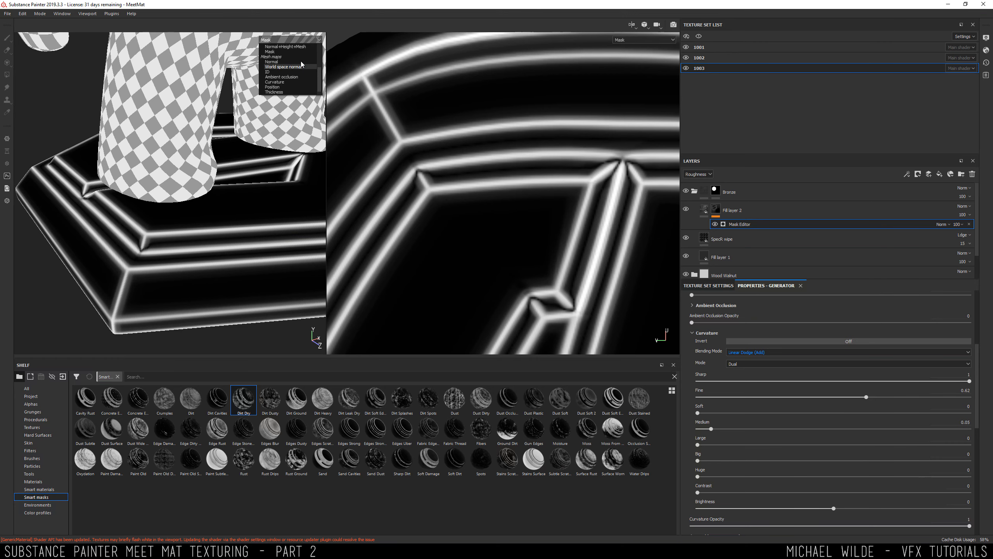
{"action": "left_click_drag", "start_coordinate": [319, 72], "coordinate": [318, 50]}
{"action": "left_click", "coordinate": [280, 52]}
{"action": "mouse_move", "coordinate": [156, 231]}
{"action": "left_mouse_down", "text": "alt"}
{"action": "mouse_move", "coordinate": [246, 221]}
{"action": "mouse_move", "coordinate": [172, 228]}
{"action": "mouse_move", "coordinate": [276, 205]}
{"action": "mouse_move", "coordinate": [337, 208]}
{"action": "left_mouse_up", "text": "alt"}
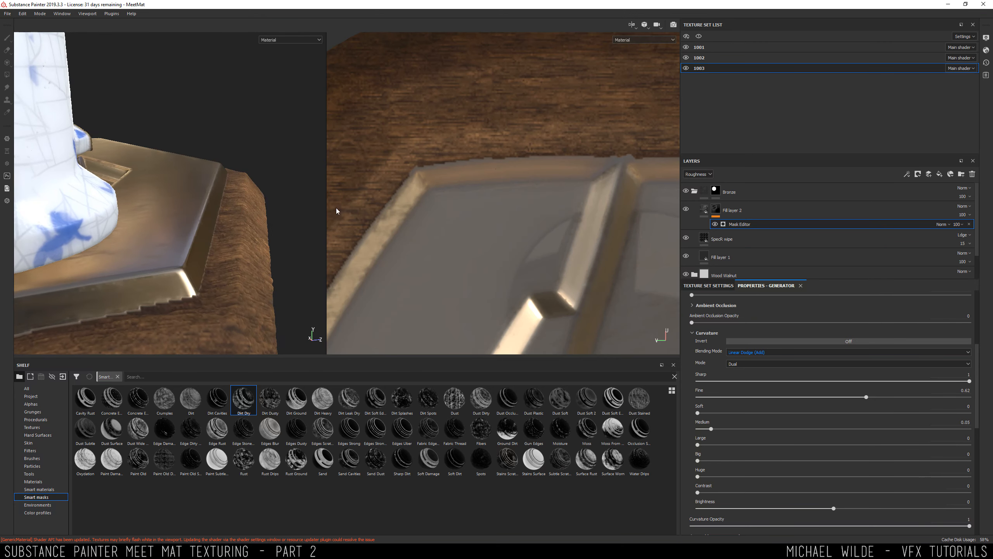
Toggle the visibility of Fill layer 2 to compare its effect on the bronze, and inspect the base's edges up close
{"action": "left_click", "coordinate": [685, 210]}
{"action": "left_click", "coordinate": [686, 210]}
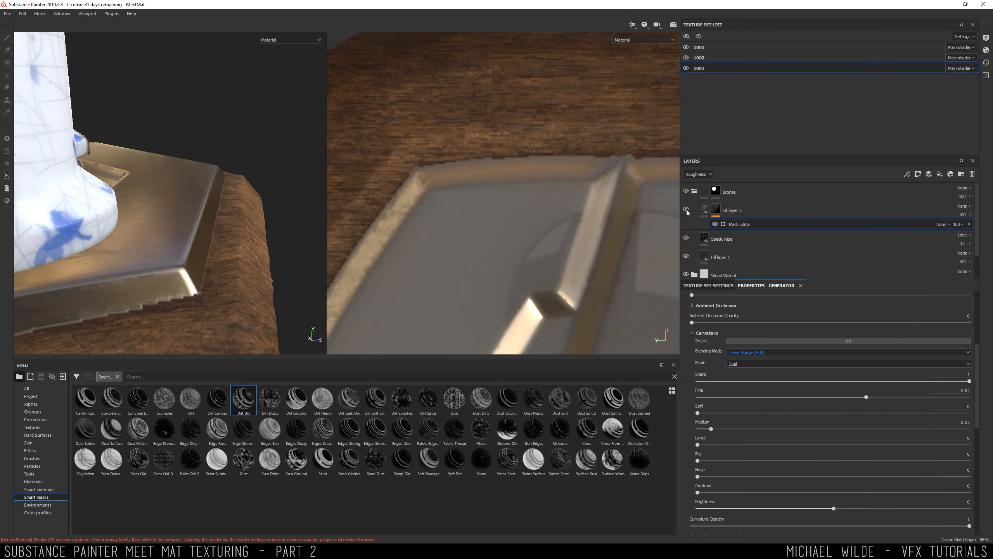
{"action": "left_click", "coordinate": [685, 210]}
{"action": "left_click", "coordinate": [685, 210]}
{"action": "left_click", "coordinate": [685, 210]}
{"action": "left_click", "coordinate": [686, 210]}
{"action": "left_click_drag", "start_coordinate": [135, 177], "coordinate": [57, 161], "text": "alt"}
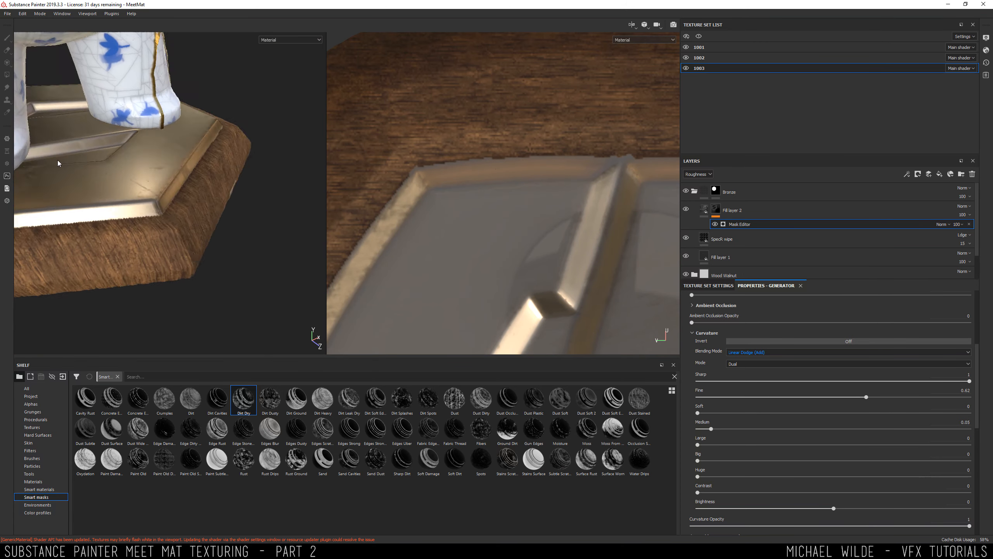
{"action": "right_click_drag", "start_coordinate": [57, 162], "coordinate": [133, 156], "text": "alt"}
{"action": "middle_click_drag", "start_coordinate": [133, 157], "coordinate": [170, 146], "text": "alt"}
{"action": "left_click_drag", "start_coordinate": [234, 176], "coordinate": [247, 179], "text": "alt"}
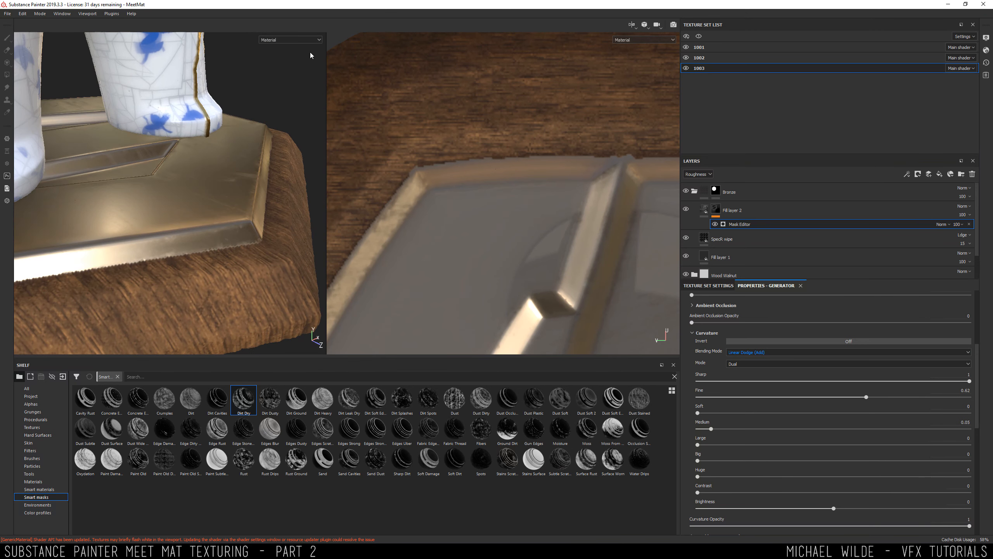
Switch the viewports back to displaying the Mask channel on the base
{"action": "left_click", "coordinate": [290, 39]}
{"action": "scroll", "coordinate": [281, 79], "scroll_direction": "down", "scroll_amount": 2}
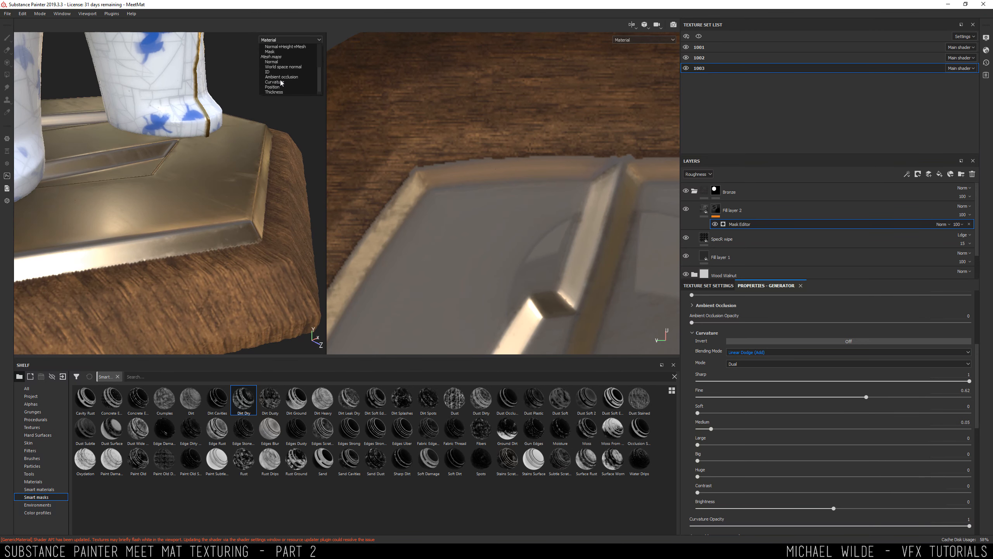
{"action": "left_click", "coordinate": [272, 52]}
{"action": "left_click_drag", "start_coordinate": [224, 228], "coordinate": [273, 200], "text": "alt"}
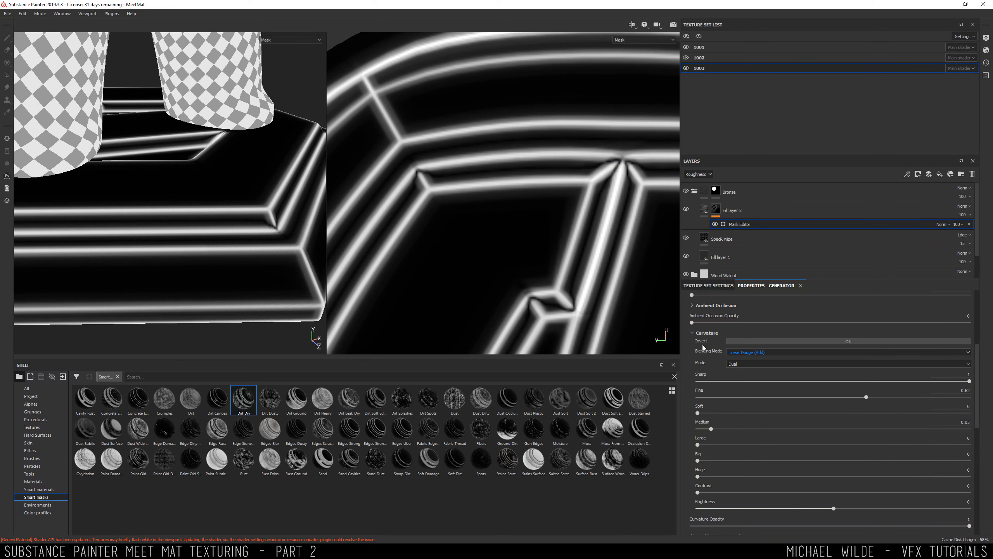
Collapse the detailed curvature settings and raise the Mask Editor's Global Blur to 1.19
{"action": "scroll", "coordinate": [698, 412], "scroll_direction": "up", "scroll_amount": 3}
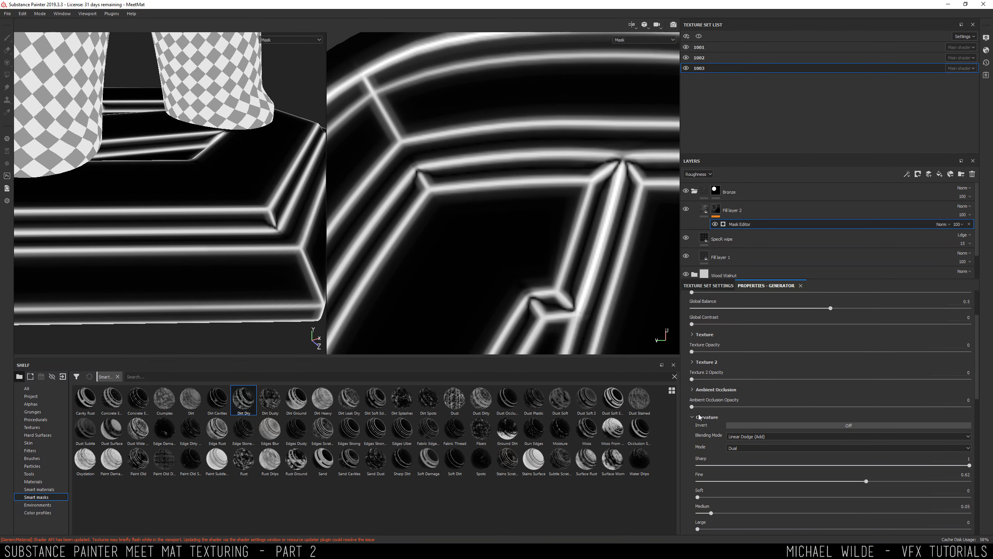
{"action": "left_click", "coordinate": [698, 416]}
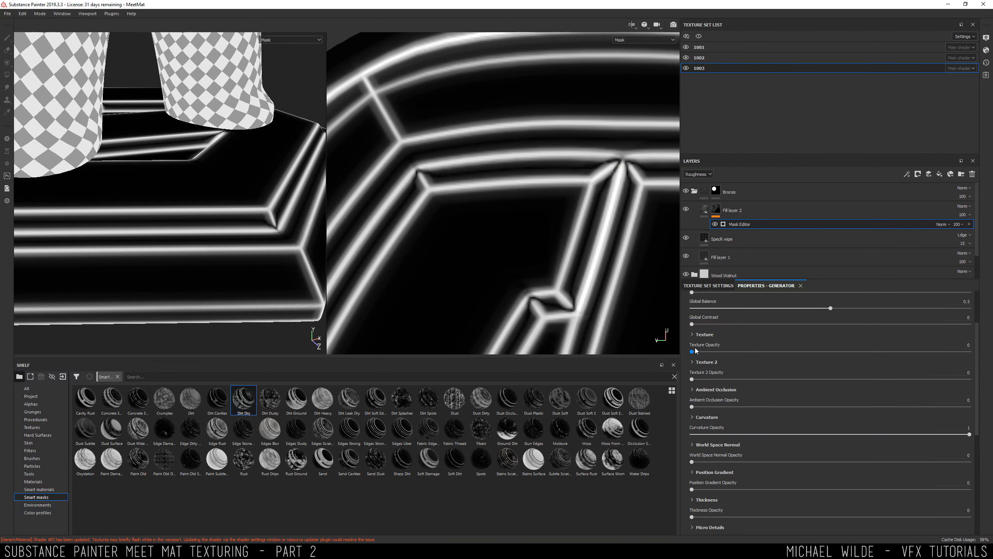
{"action": "left_click_drag", "start_coordinate": [978, 337], "coordinate": [977, 318]}
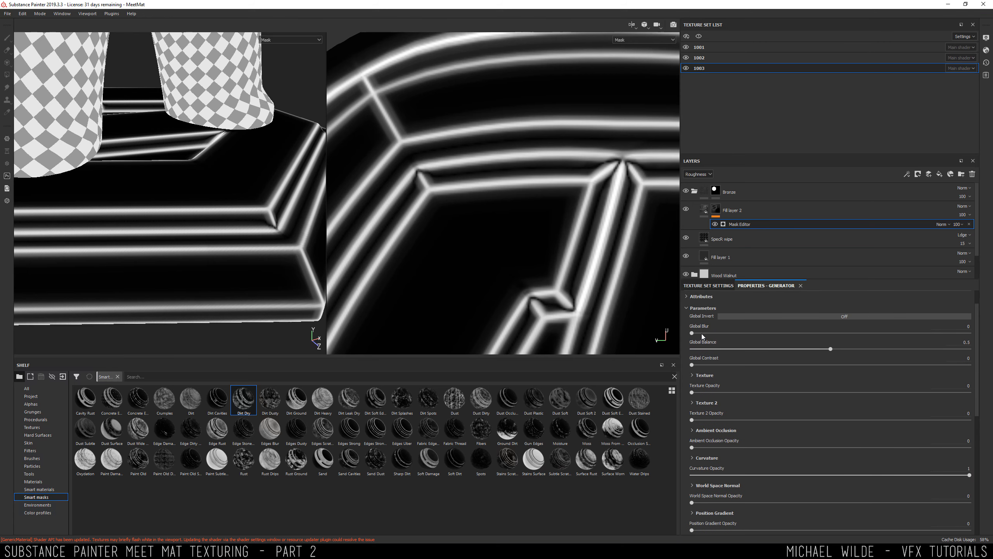
{"action": "mouse_move", "coordinate": [692, 332]}
{"action": "left_mouse_down"}
{"action": "mouse_move", "coordinate": [823, 332]}
{"action": "mouse_move", "coordinate": [712, 333]}
{"action": "left_mouse_up"}
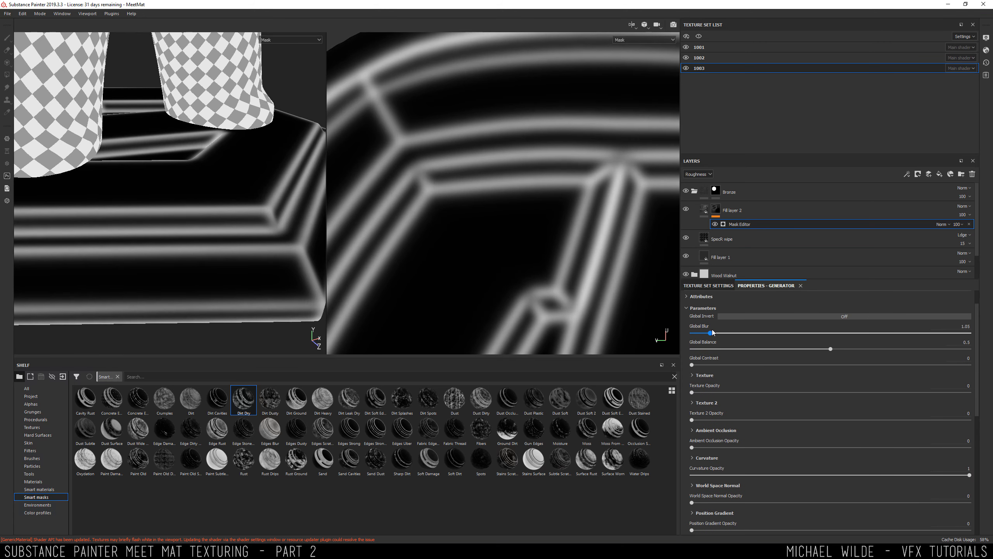
Try out the Thickness and Position Gradient opacities, return both to 0 and dismiss the antivirus notice
{"action": "scroll", "coordinate": [963, 368], "scroll_direction": "down", "scroll_amount": 3}
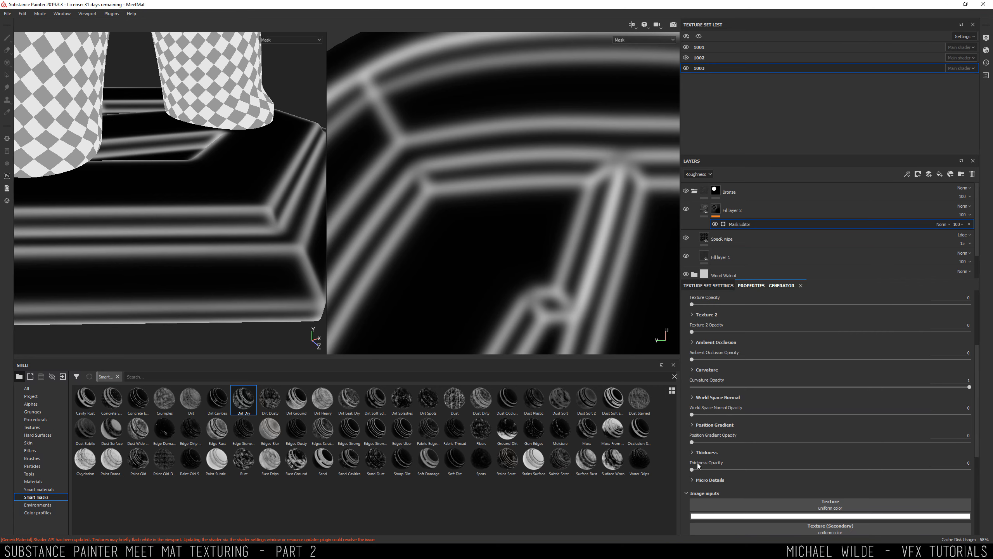
{"action": "mouse_move", "coordinate": [698, 469]}
{"action": "left_mouse_down"}
{"action": "mouse_move", "coordinate": [954, 469]}
{"action": "mouse_move", "coordinate": [693, 469]}
{"action": "left_mouse_up"}
{"action": "left_click_drag", "start_coordinate": [693, 442], "coordinate": [664, 445]}
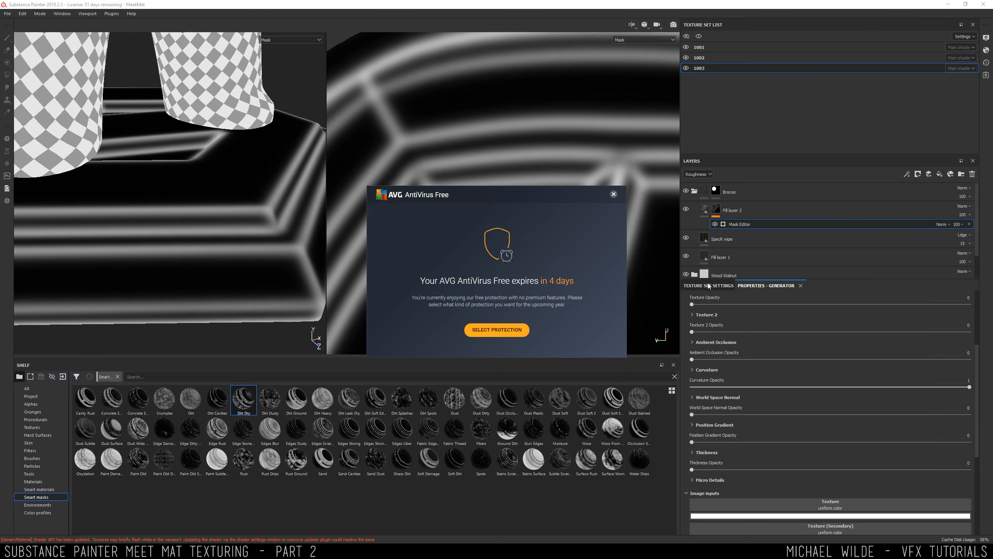
{"action": "left_click", "coordinate": [613, 195]}
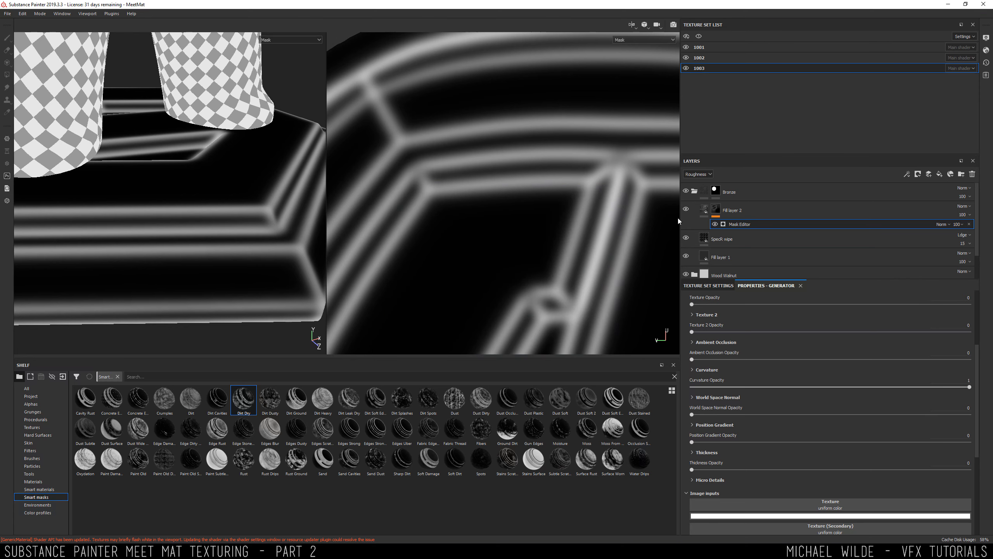
Set the Mask Editor's Ambient Occlusion Opacity to 1
{"action": "left_click_drag", "start_coordinate": [700, 412], "coordinate": [972, 388]}
{"action": "scroll", "coordinate": [700, 379], "scroll_direction": "up", "scroll_amount": 1}
{"action": "left_click_drag", "start_coordinate": [233, 261], "coordinate": [175, 186], "text": "alt"}
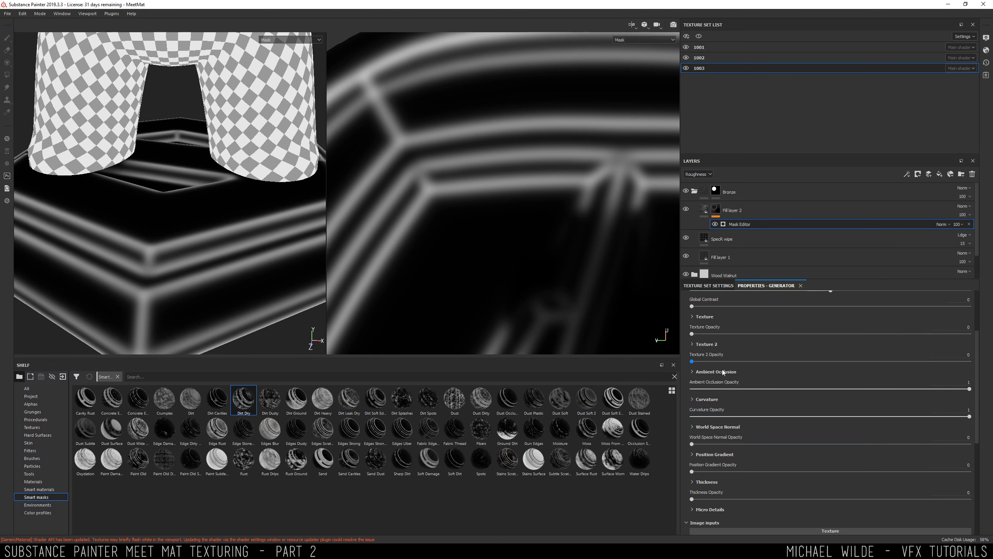
Set the Mask Editor's Texture Opacity to 1 and expand its detailed Texture settings
{"action": "left_click_drag", "start_coordinate": [692, 333], "coordinate": [970, 333]}
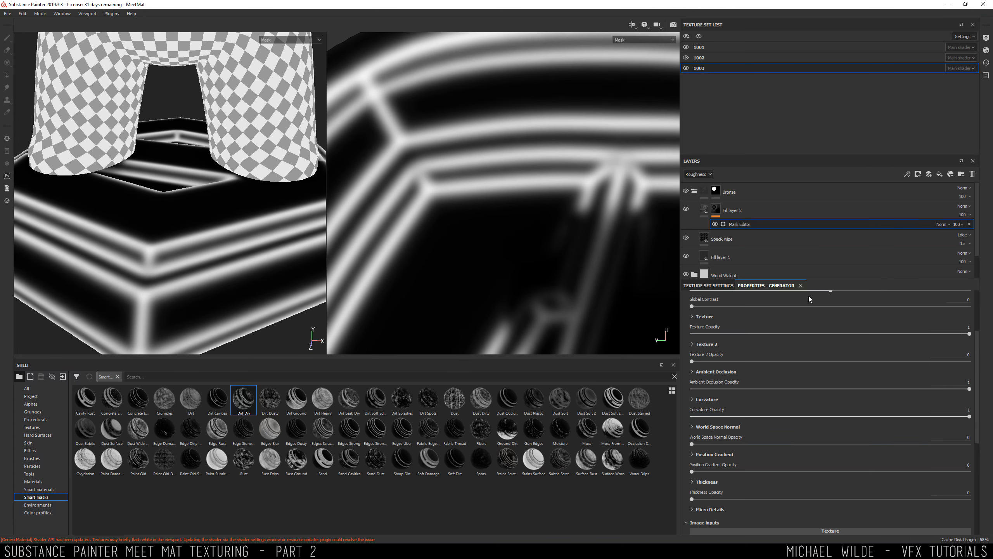
{"action": "left_click", "coordinate": [693, 317]}
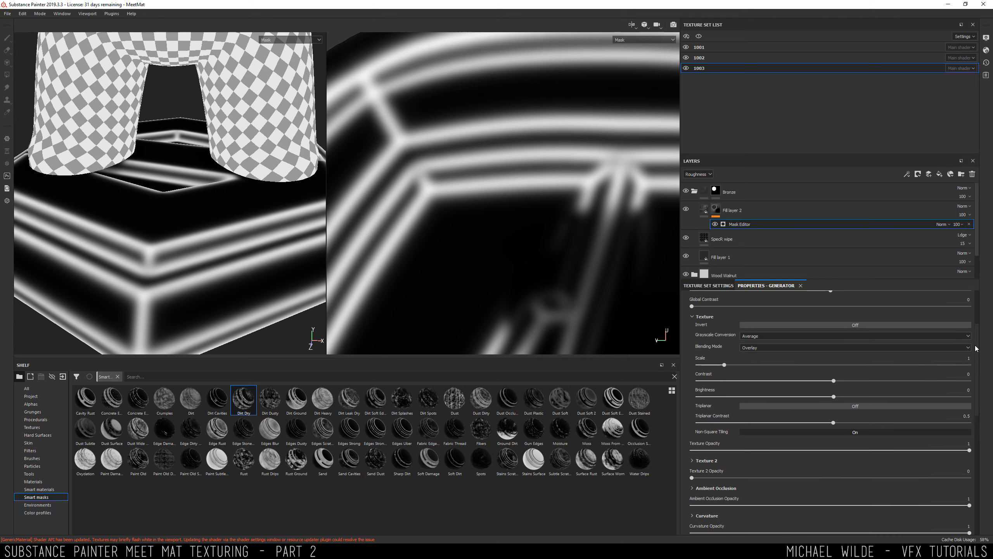
{"action": "scroll", "coordinate": [978, 348], "scroll_direction": "up", "scroll_amount": 2}
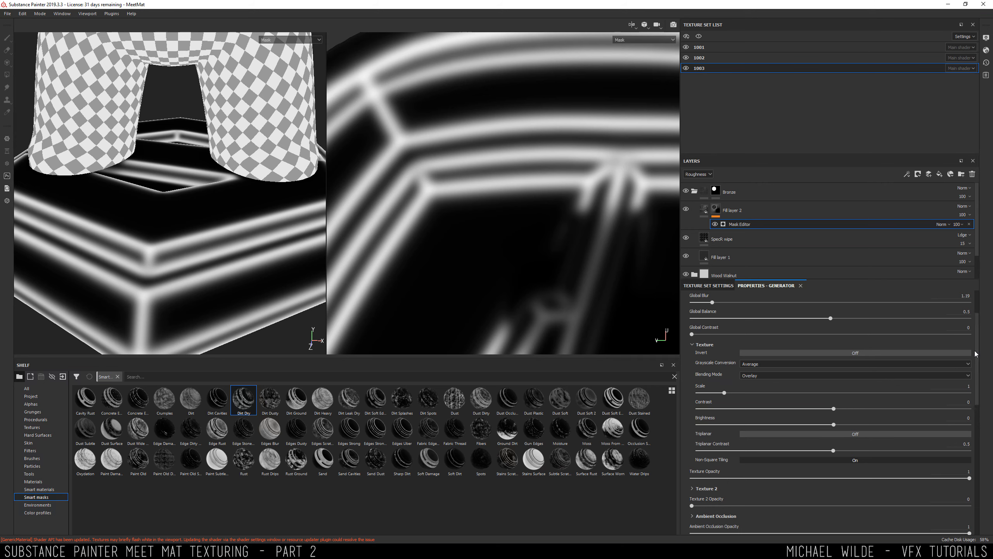
{"action": "scroll", "coordinate": [784, 409], "scroll_direction": "up", "scroll_amount": 1}
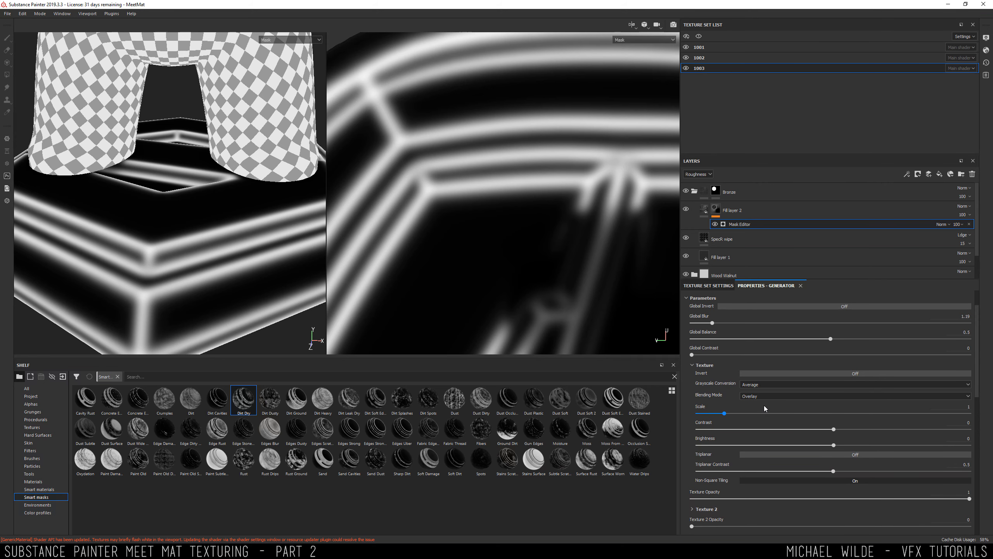
Assign the Grunge Dirt Large procedural to the generator's Texture image input
{"action": "scroll", "coordinate": [968, 489], "scroll_direction": "down", "scroll_amount": 15}
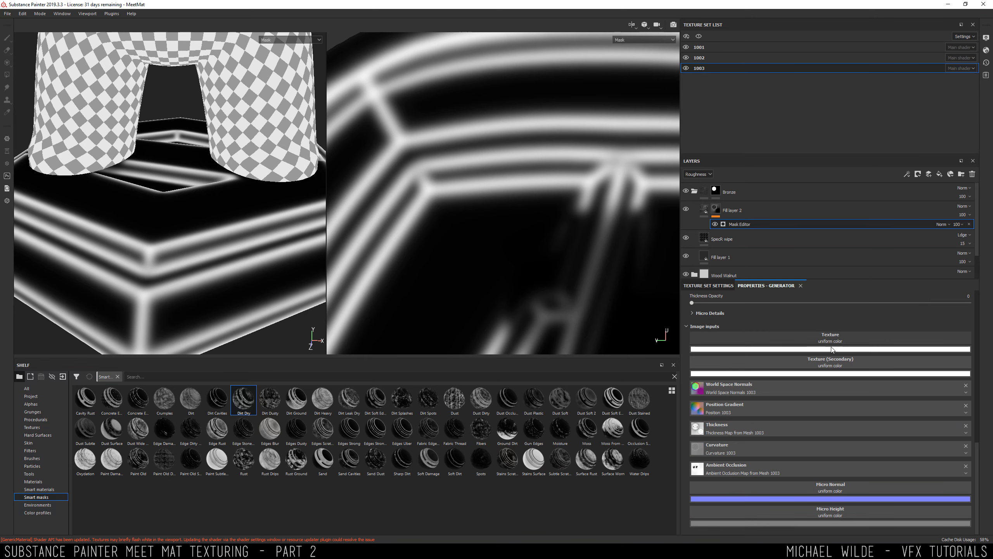
{"action": "left_click", "coordinate": [43, 420]}
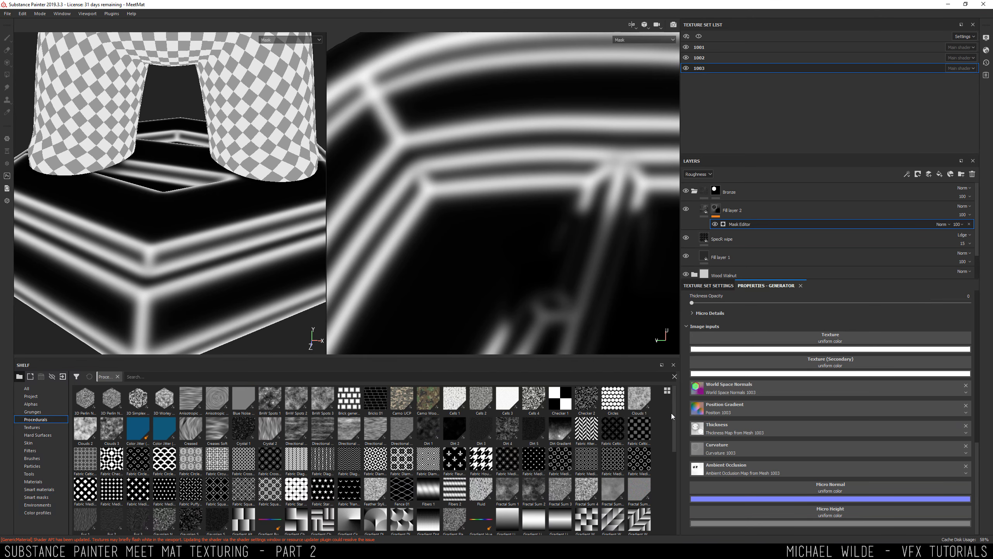
{"action": "left_click_drag", "start_coordinate": [675, 418], "coordinate": [670, 461]}
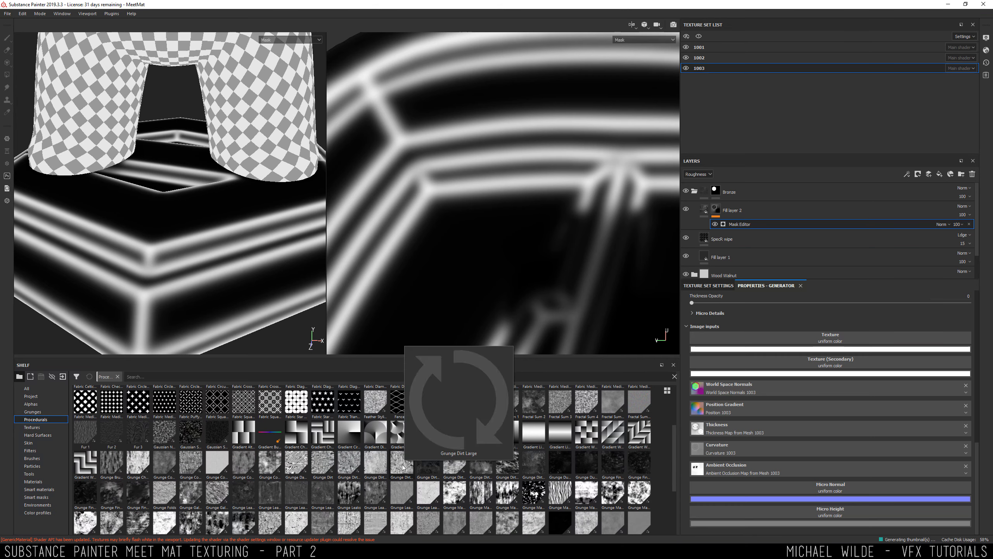
{"action": "left_click_drag", "start_coordinate": [401, 464], "coordinate": [814, 334]}
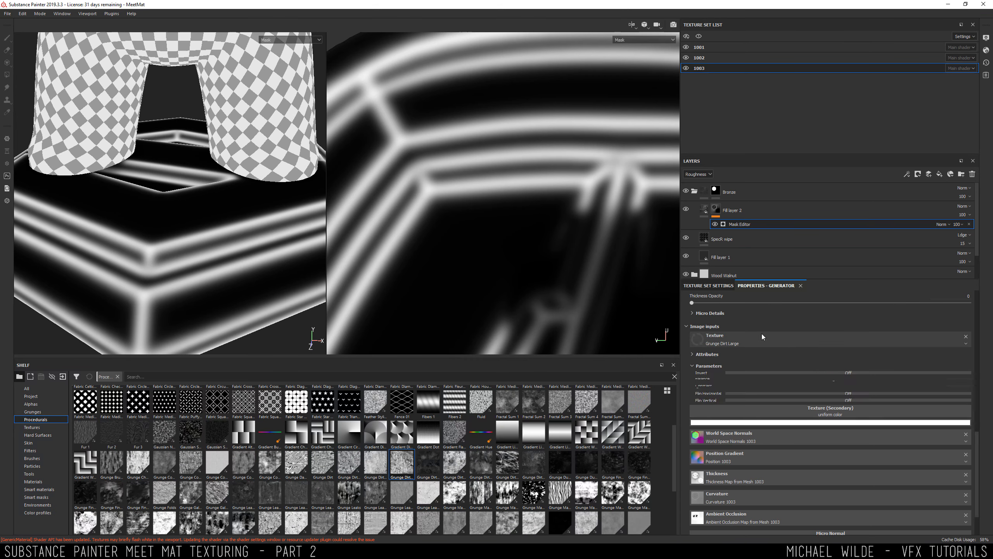
{"action": "left_click_drag", "start_coordinate": [99, 206], "coordinate": [465, 268], "text": "alt"}
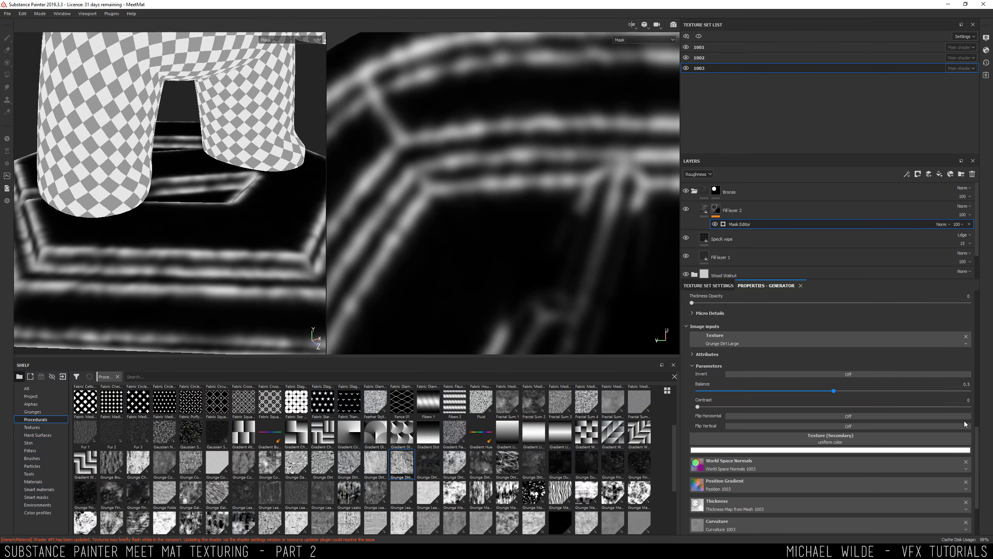
Reduce the Mask Editor's Global Blur to 0.36
{"action": "left_click_drag", "start_coordinate": [976, 436], "coordinate": [984, 293]}
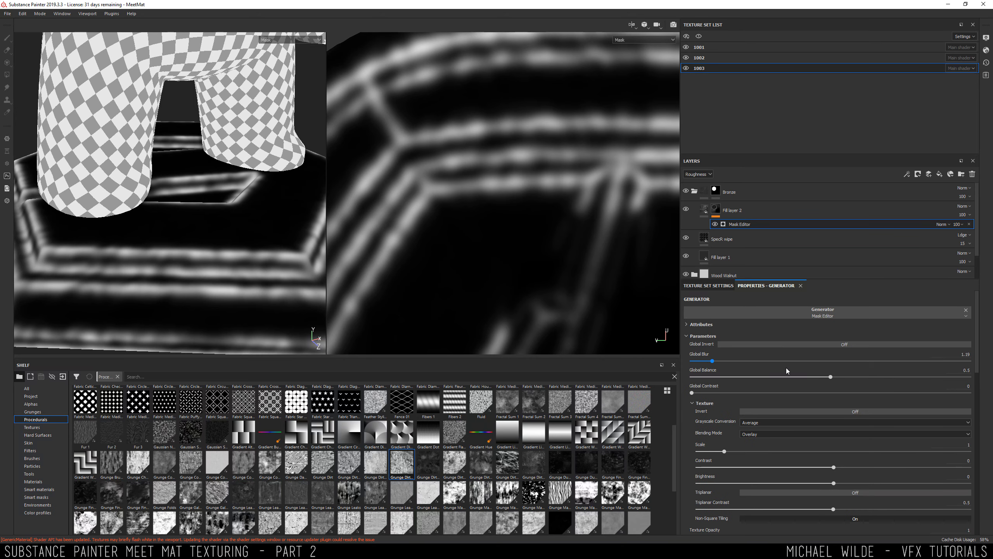
{"action": "mouse_move", "coordinate": [712, 361]}
{"action": "left_mouse_down"}
{"action": "mouse_move", "coordinate": [675, 366]}
{"action": "mouse_move", "coordinate": [699, 361]}
{"action": "left_mouse_up"}
{"action": "left_click_drag", "start_coordinate": [187, 243], "coordinate": [223, 227], "text": "alt"}
Try inverting the generator's Texture and turn the inversion back off
{"action": "left_click", "coordinate": [286, 42]}
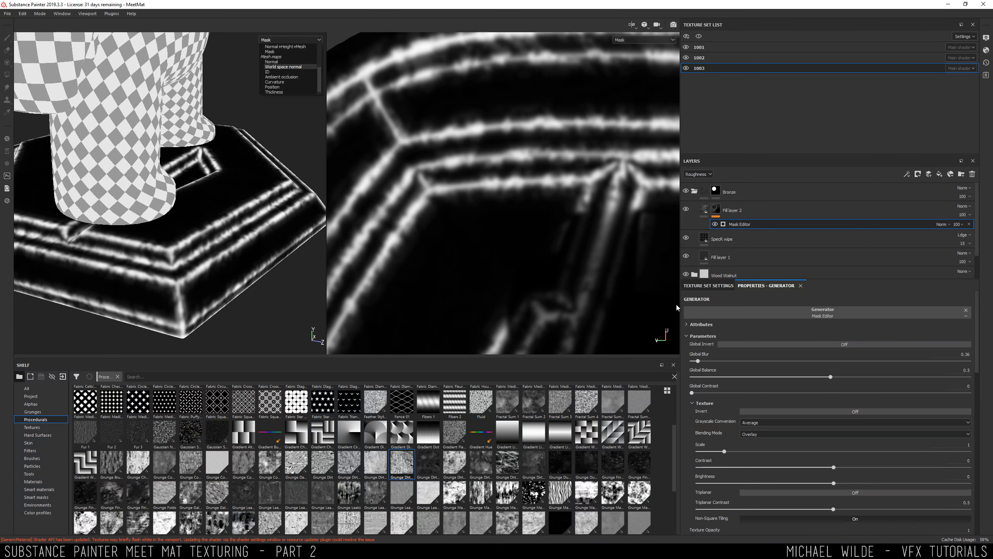
{"action": "left_click", "coordinate": [795, 411]}
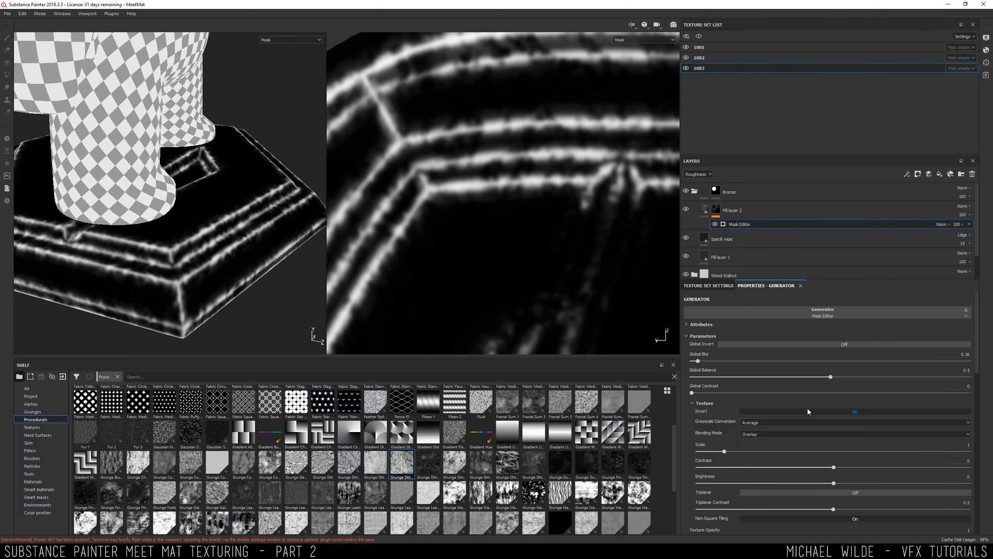
{"action": "left_click", "coordinate": [808, 409]}
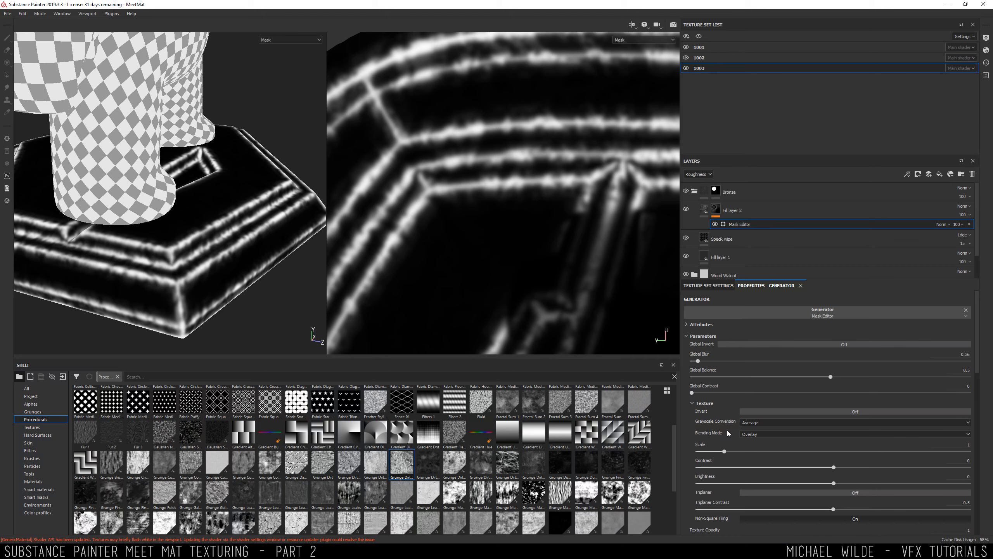
Compare Linear Dodge (Add) with Multiply for the generator Texture's Blending Mode and keep Multiply
{"action": "left_click", "coordinate": [751, 434]}
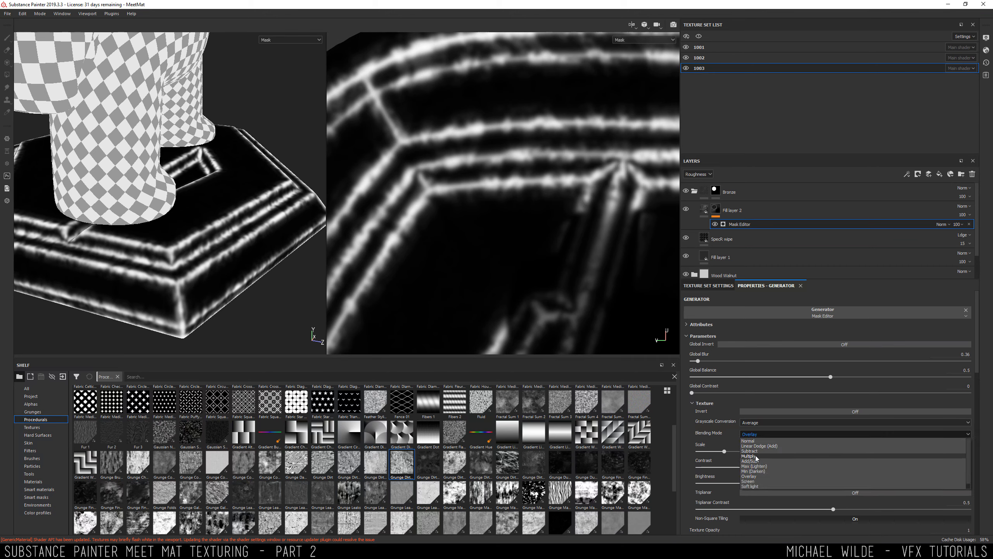
{"action": "left_click", "coordinate": [756, 455]}
{"action": "left_click_drag", "start_coordinate": [194, 255], "coordinate": [179, 295], "text": "alt"}
{"action": "left_click", "coordinate": [752, 433]}
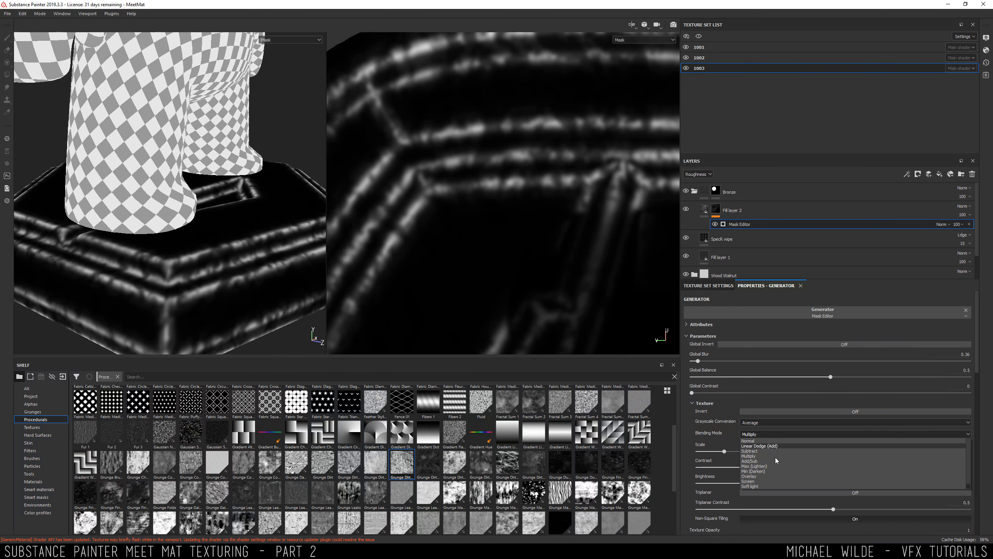
{"action": "left_click", "coordinate": [765, 441]}
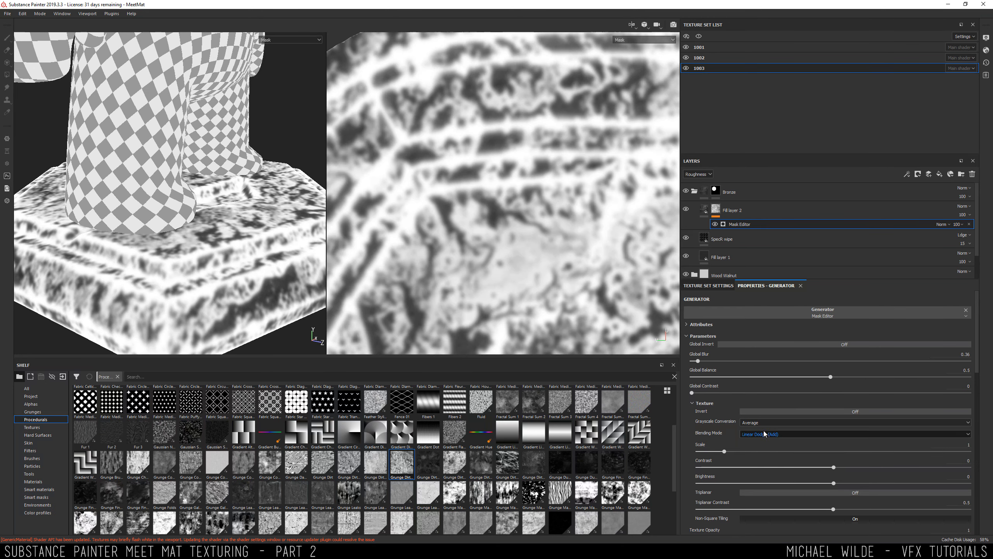
{"action": "left_click", "coordinate": [759, 435]}
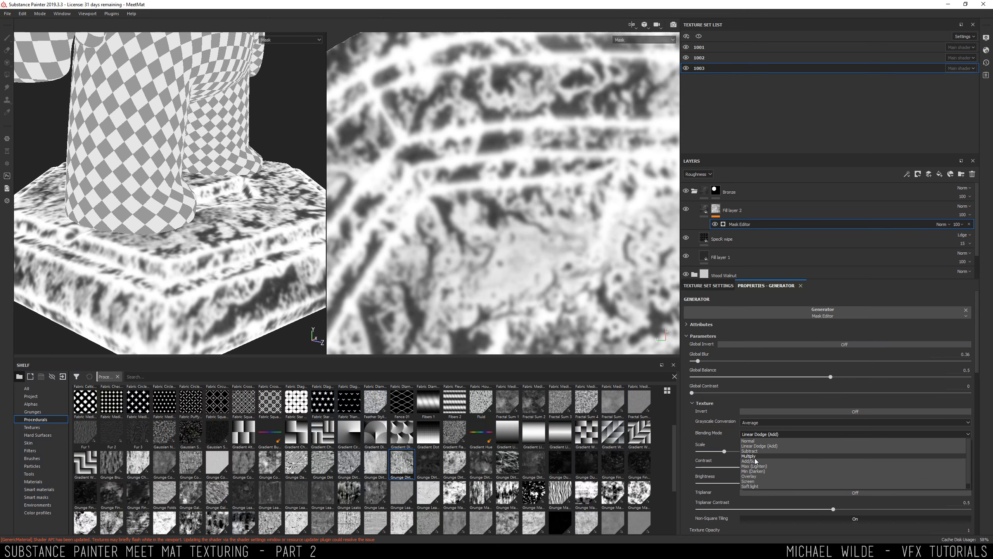
{"action": "left_click", "coordinate": [751, 456]}
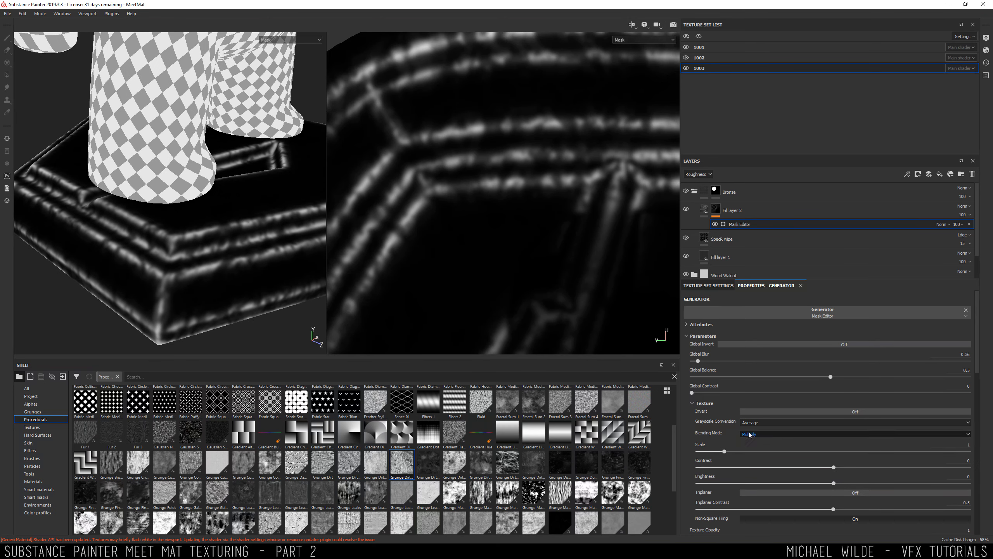
{"action": "left_click_drag", "start_coordinate": [113, 193], "coordinate": [157, 164], "text": "alt"}
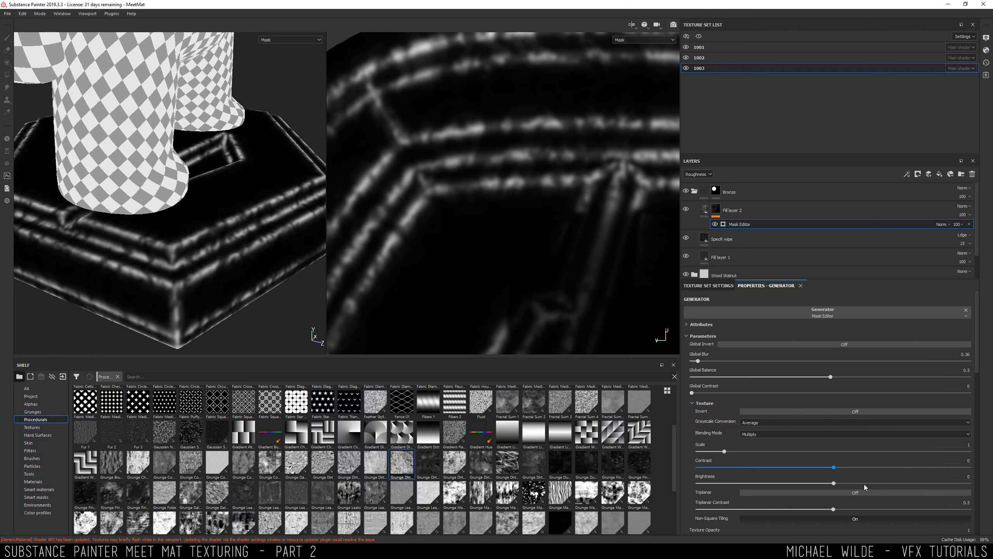
Try Triplanar projection on the generator's Texture and turn it back off
{"action": "left_click", "coordinate": [831, 494]}
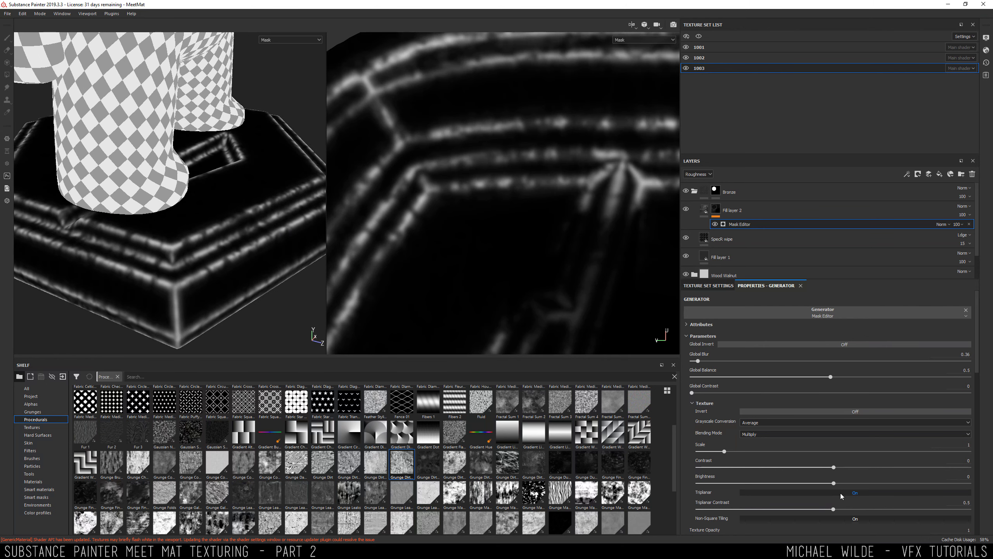
{"action": "left_click", "coordinate": [840, 493]}
Switch the viewports from Mask to Material display, examine the bronze edges and view the texture set's settings
{"action": "left_click", "coordinate": [290, 40]}
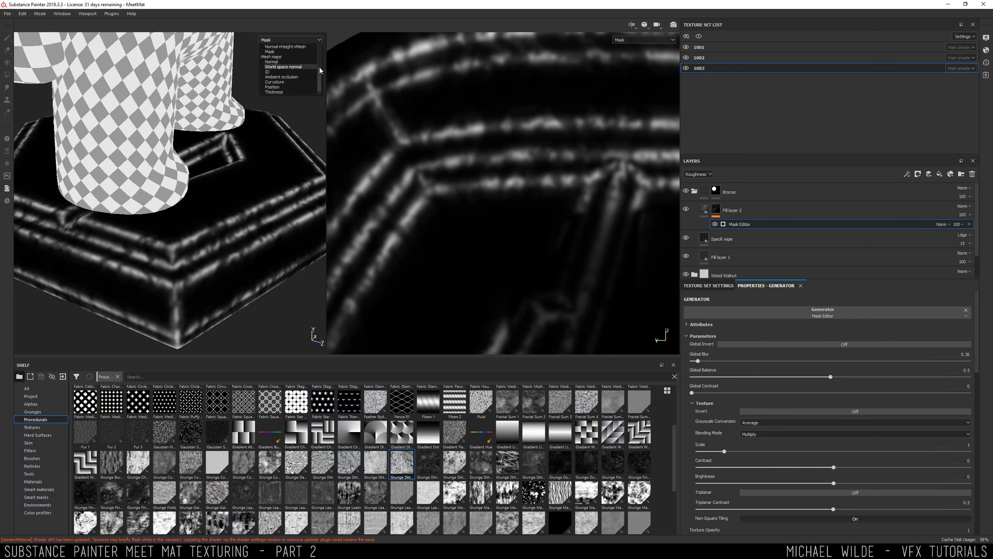
{"action": "left_click_drag", "start_coordinate": [320, 74], "coordinate": [319, 48]}
{"action": "left_click", "coordinate": [279, 47]}
{"action": "left_click_drag", "start_coordinate": [235, 172], "coordinate": [329, 270], "text": "alt"}
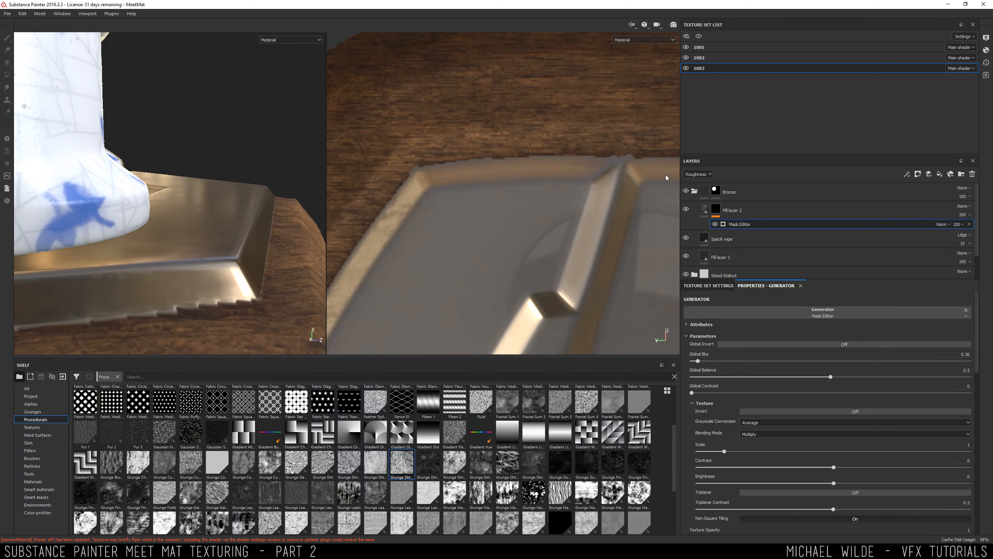
{"action": "left_click", "coordinate": [714, 286]}
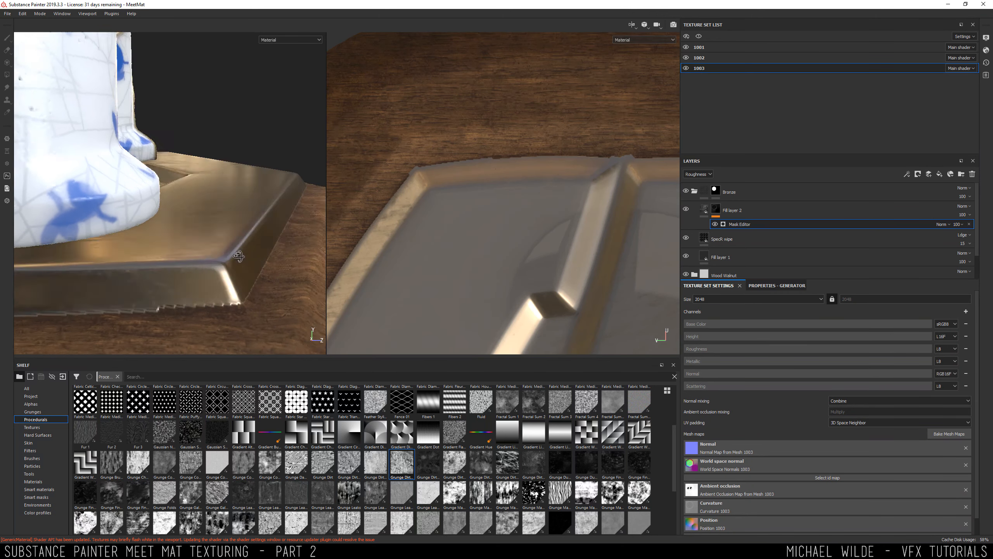
{"action": "left_click_drag", "start_coordinate": [250, 299], "coordinate": [294, 230], "text": "alt"}
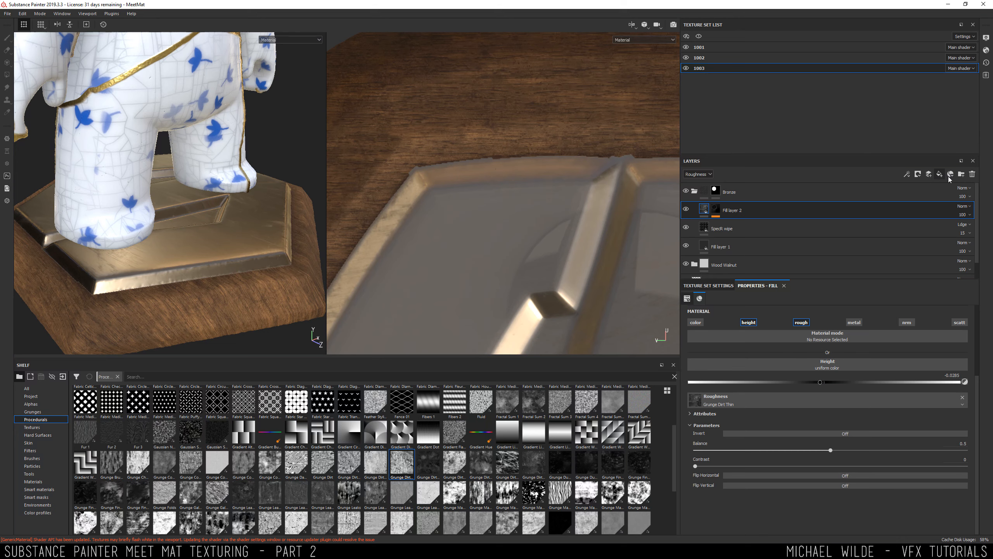
Rename Fill layer 2 as Edge SpecR
{"action": "double_click", "coordinate": [735, 210]}
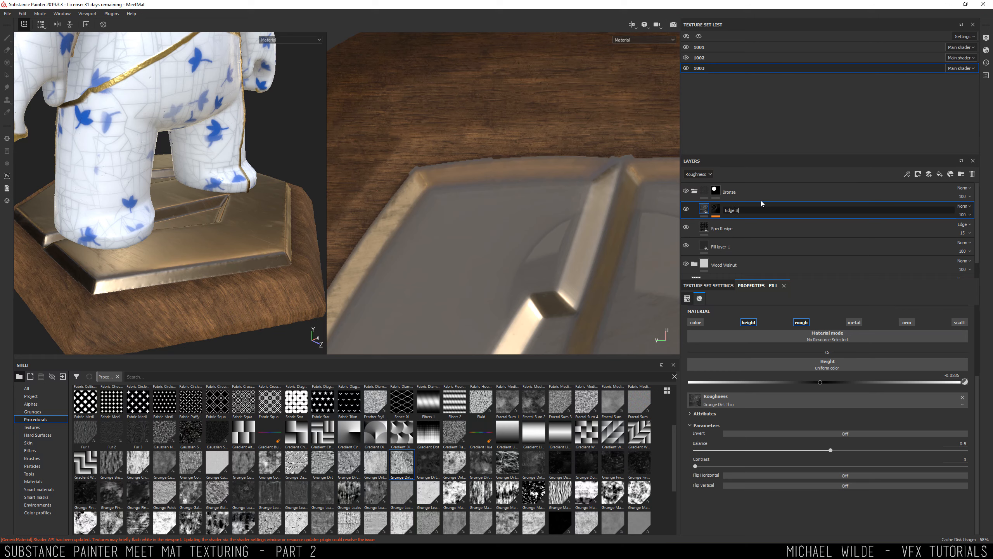
{"action": "type", "text": "Edge Spect"}
{"action": "key", "text": "BackSpace"}
{"action": "type", "text": "R"}
{"action": "key", "text": "Return"}
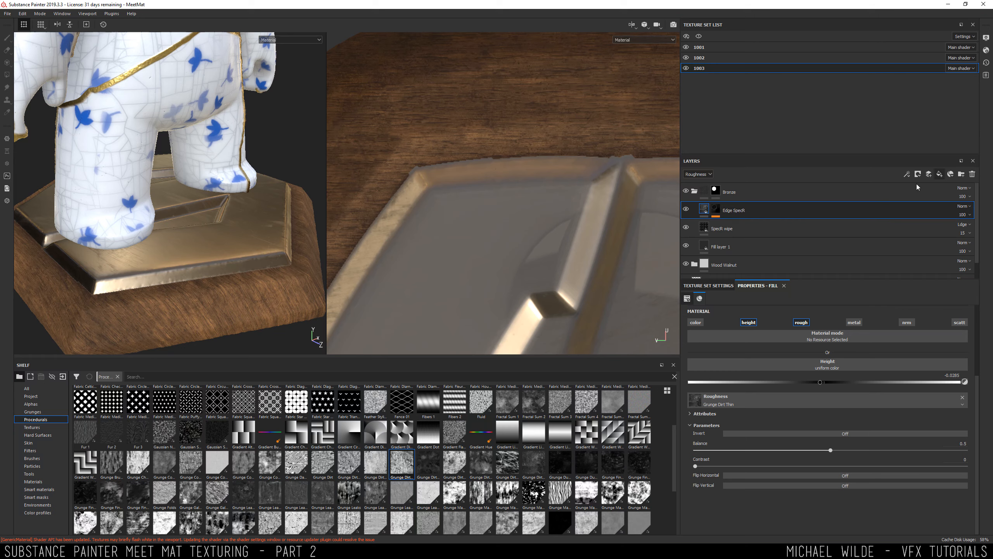
Add a fill layer above Edge SpecR in the Bronze folder and name it Bump
{"action": "left_click", "coordinate": [937, 176]}
{"action": "double_click", "coordinate": [735, 210]}
{"action": "type", "text": "B"}
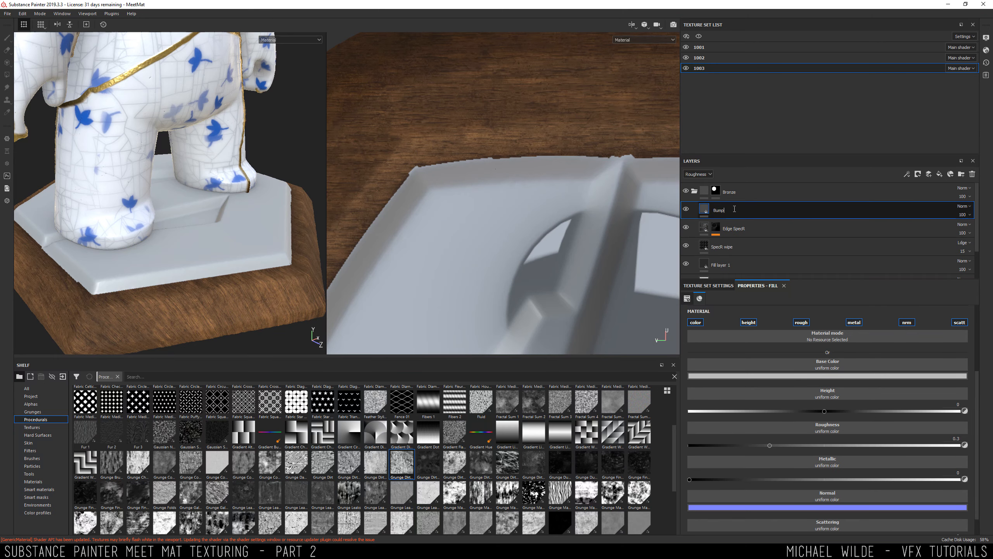
{"action": "type", "text": "ump"}
{"action": "key", "text": "Return"}
Disable the color, metallic, roughness and normal channels on the Bump layer
{"action": "left_click", "coordinate": [696, 322]}
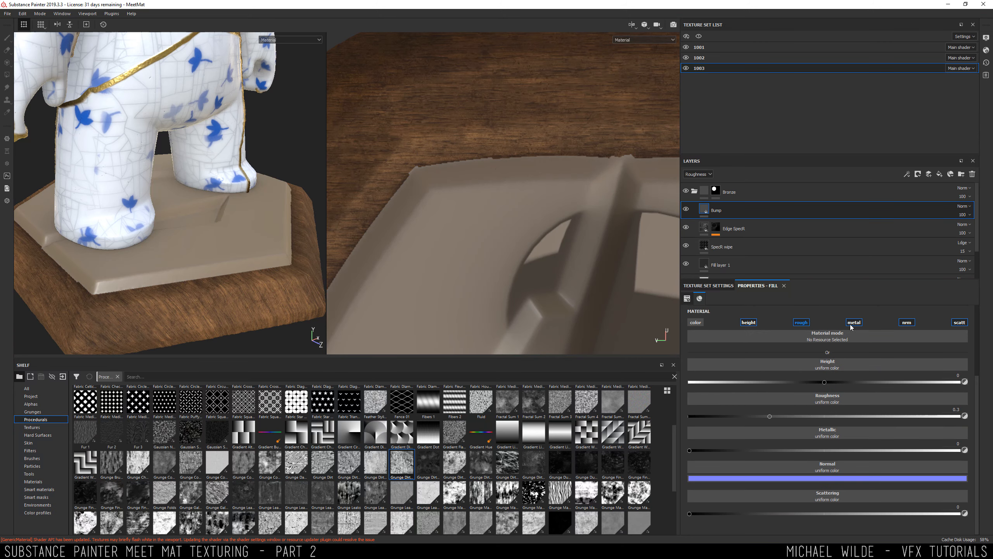
{"action": "left_click", "coordinate": [854, 322]}
{"action": "left_click", "coordinate": [801, 322]}
{"action": "left_click", "coordinate": [906, 322]}
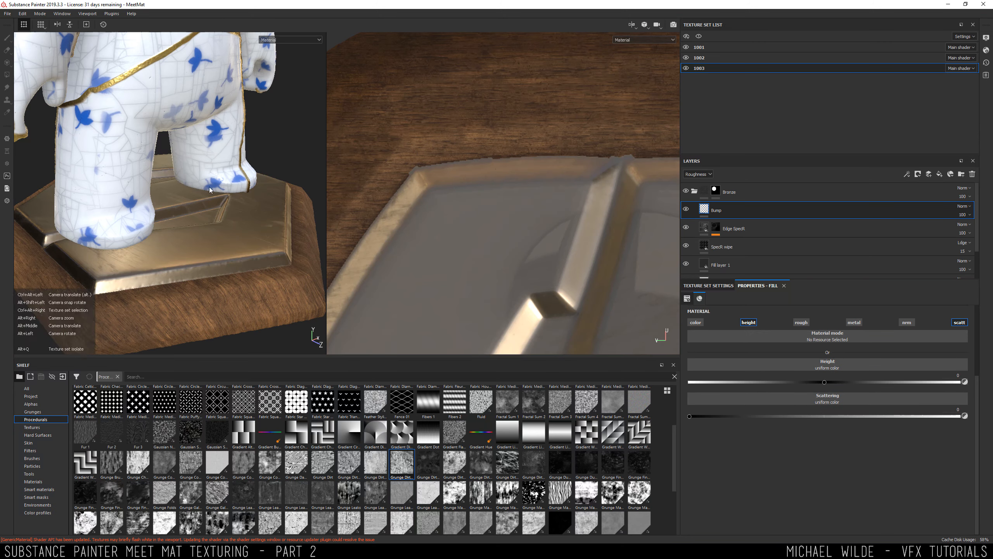
Assign the Dirt 4 procedural to the Bump layer's Height and disable its scattering channel
{"action": "scroll", "coordinate": [212, 188], "scroll_direction": "up", "scroll_amount": 2}
{"action": "scroll", "coordinate": [416, 437], "scroll_direction": "up", "scroll_amount": 2}
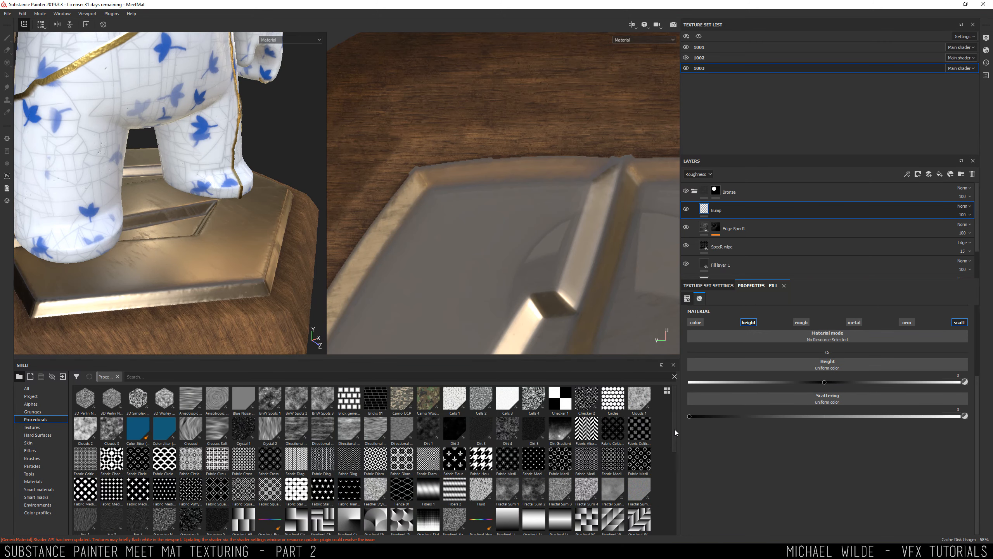
{"action": "mouse_move", "coordinate": [509, 434]}
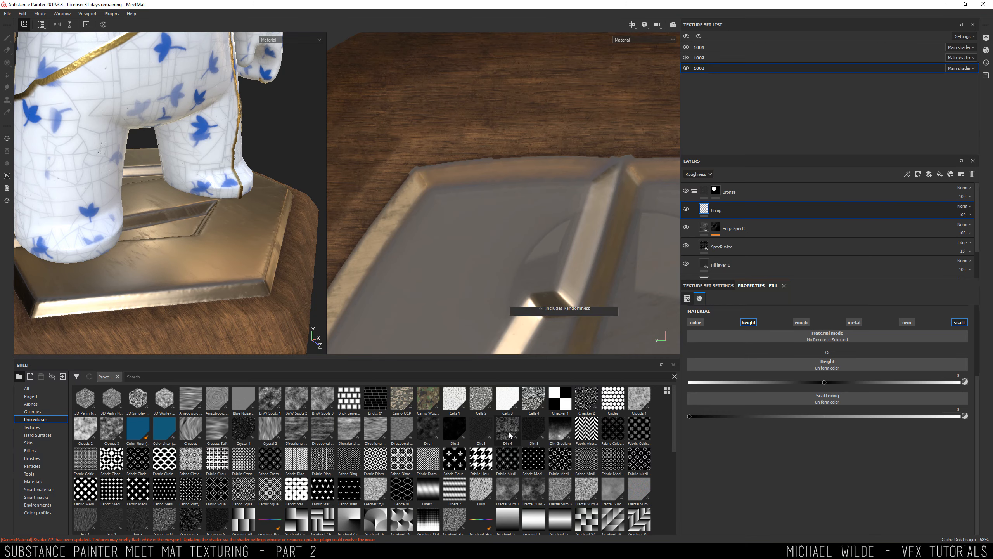
{"action": "left_click_drag", "start_coordinate": [507, 430], "coordinate": [808, 367]}
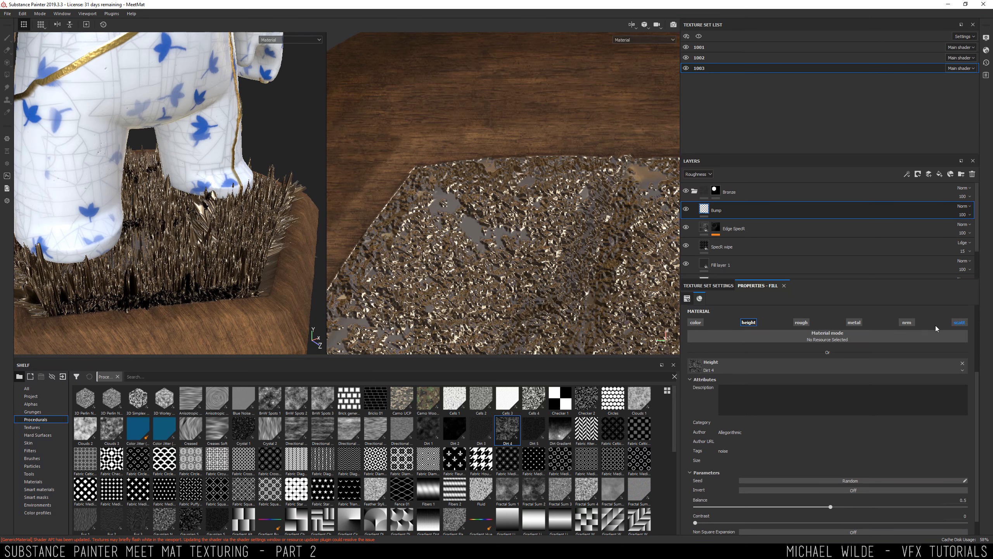
Show the Height channel in the layer stack and set the Bump layer's opacity to 1
{"action": "left_click", "coordinate": [698, 174]}
{"action": "left_click", "coordinate": [691, 186]}
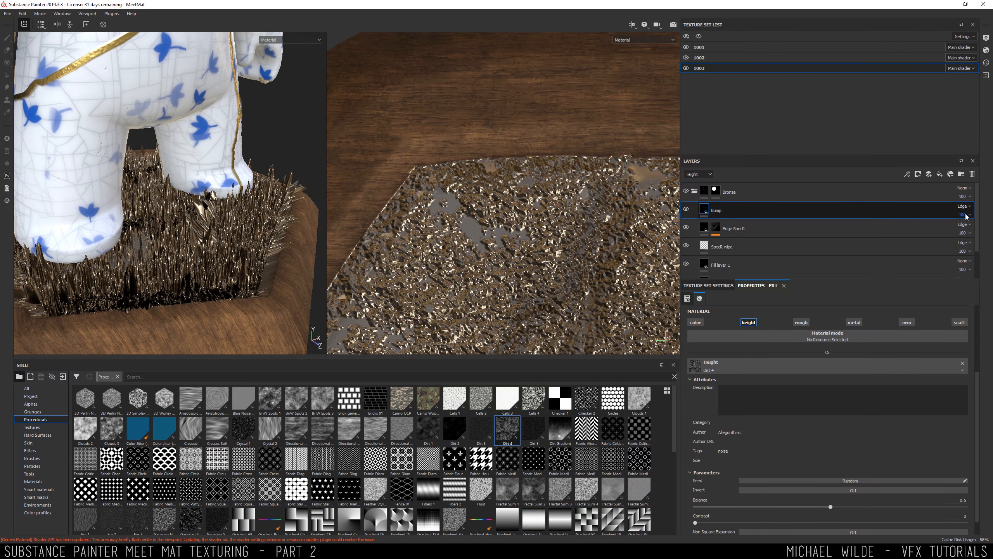
{"action": "left_click", "coordinate": [966, 215]}
{"action": "key", "text": "Return"}
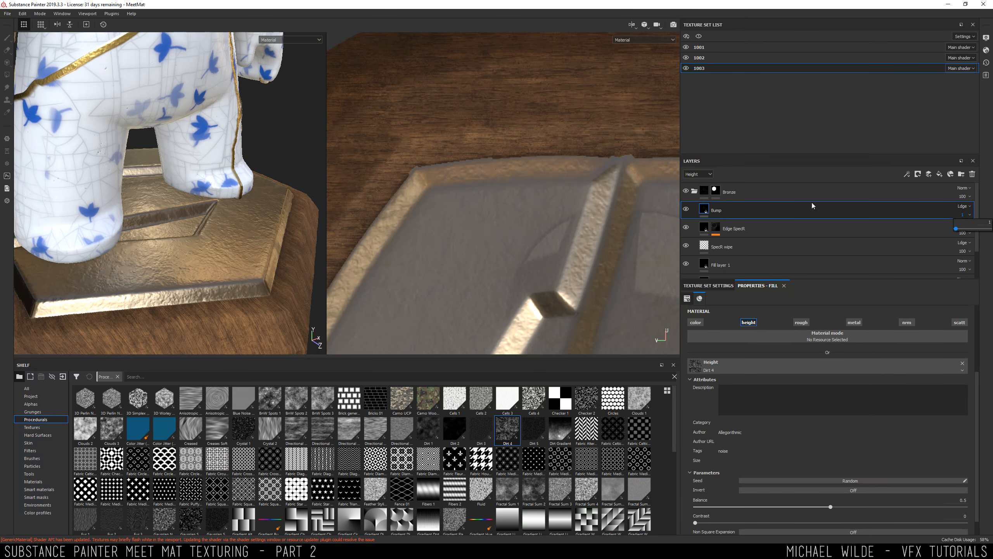
{"action": "left_click_drag", "start_coordinate": [149, 233], "coordinate": [168, 210], "text": "alt"}
{"action": "middle_click_drag", "start_coordinate": [168, 210], "coordinate": [209, 202], "text": "alt"}
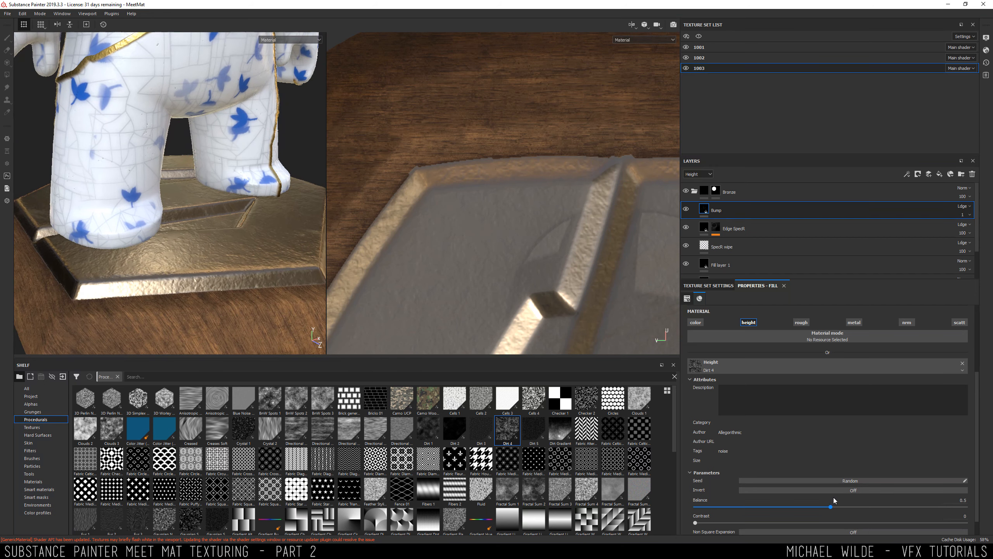
Add a Levels effect on the Bump layer's Height channel and narrow its output range to about 0.36–0.73
{"action": "scroll", "coordinate": [978, 481], "scroll_direction": "down", "scroll_amount": 2}
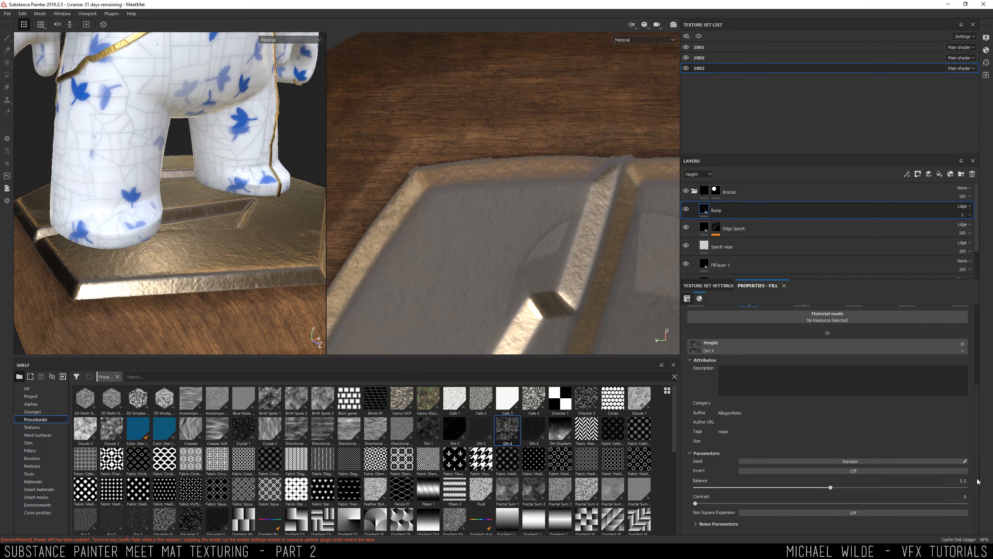
{"action": "scroll", "coordinate": [978, 481], "scroll_direction": "up", "scroll_amount": 6}
{"action": "right_click", "coordinate": [716, 213]}
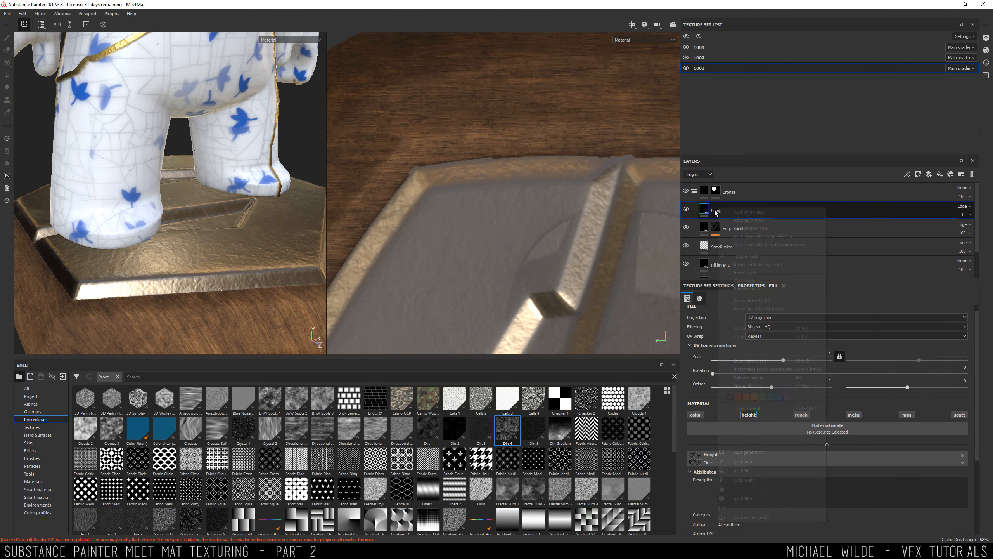
{"action": "left_click", "coordinate": [755, 480]}
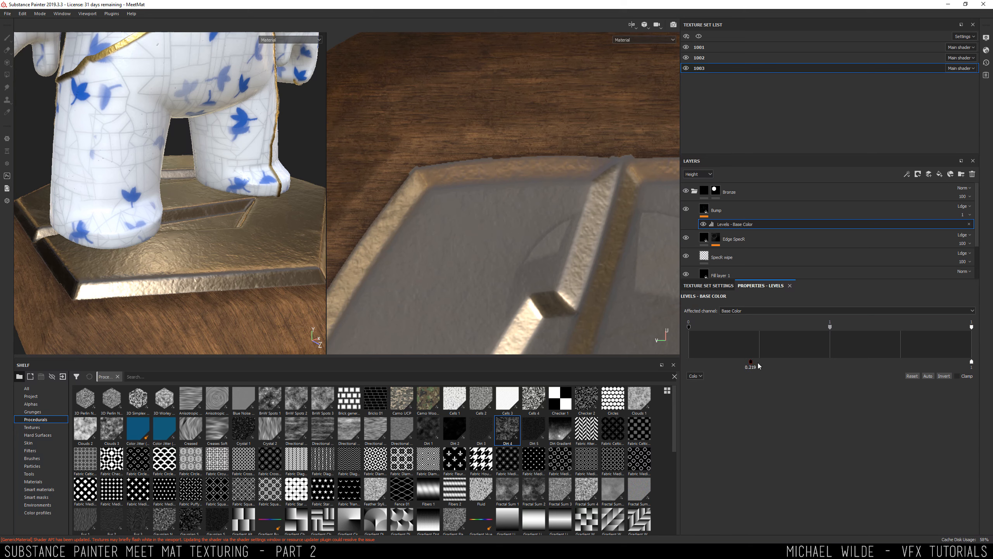
{"action": "left_click", "coordinate": [743, 310]}
{"action": "left_click", "coordinate": [743, 326]}
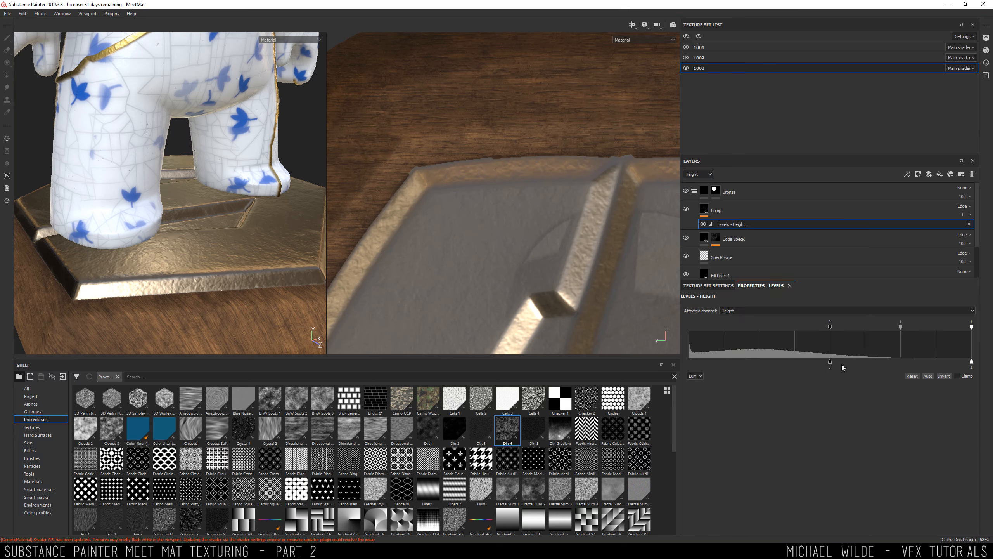
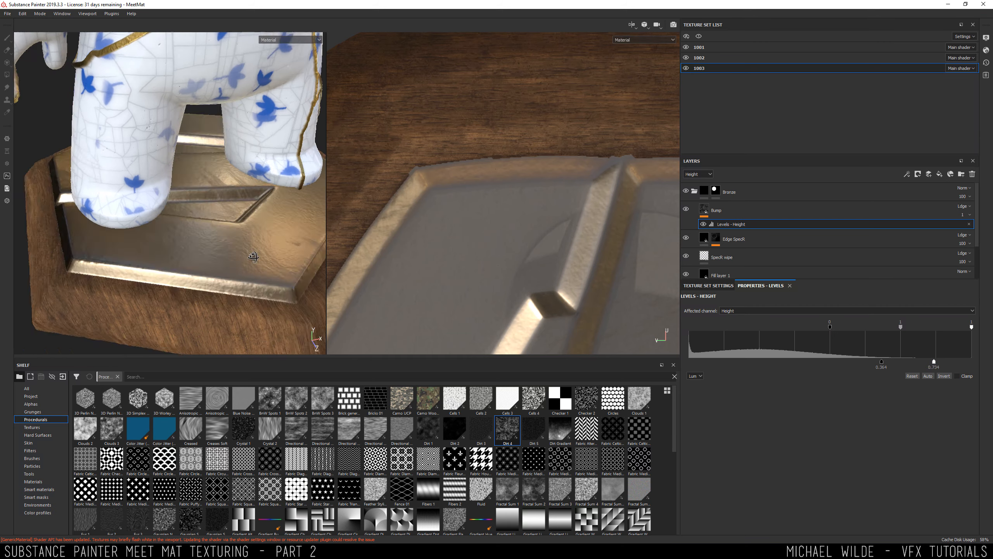
Add a black mask to the Bump layer with a fill using the Fractal Sum 2 procedural
{"action": "left_click", "coordinate": [723, 212]}
{"action": "right_click", "coordinate": [730, 213]}
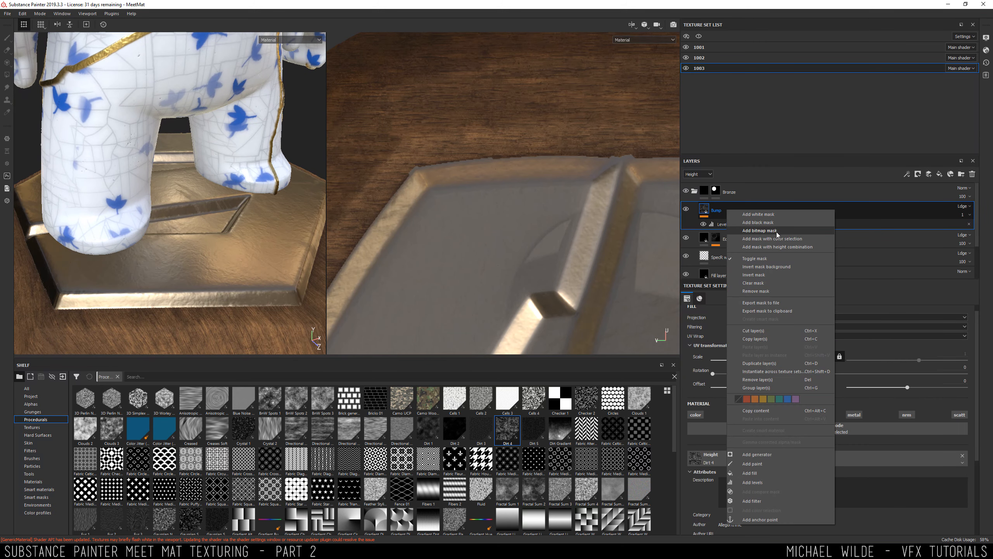
{"action": "left_click", "coordinate": [769, 223]}
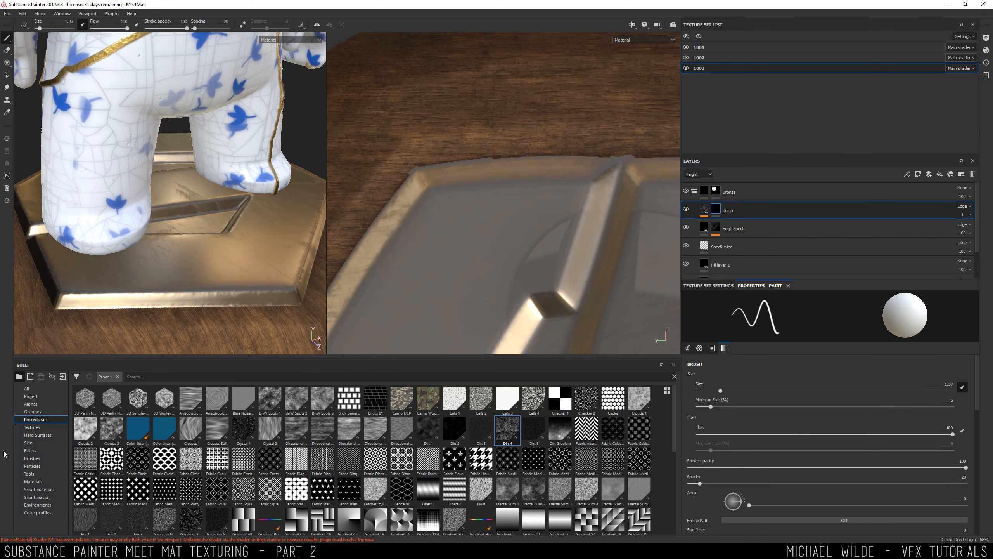
{"action": "right_click", "coordinate": [740, 208]}
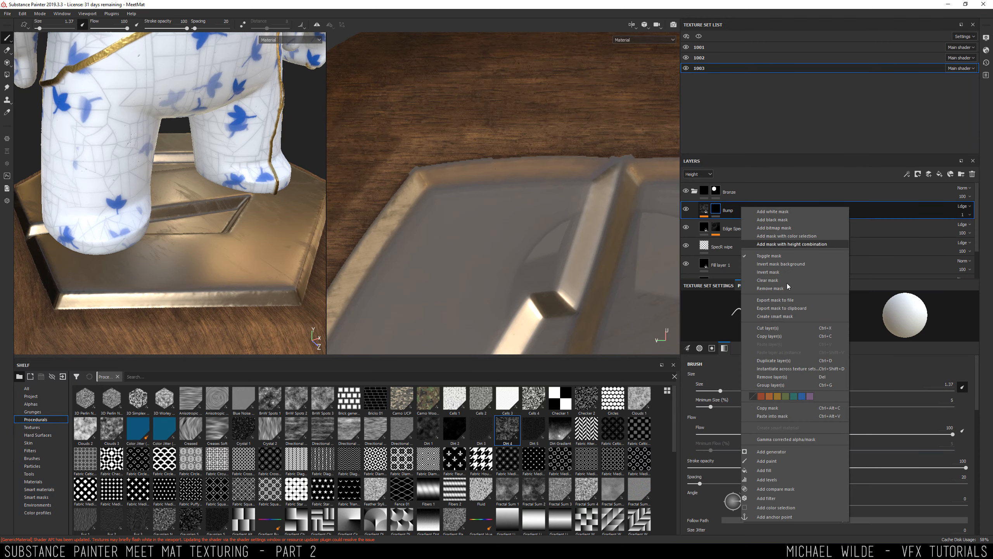
{"action": "left_click", "coordinate": [769, 468]}
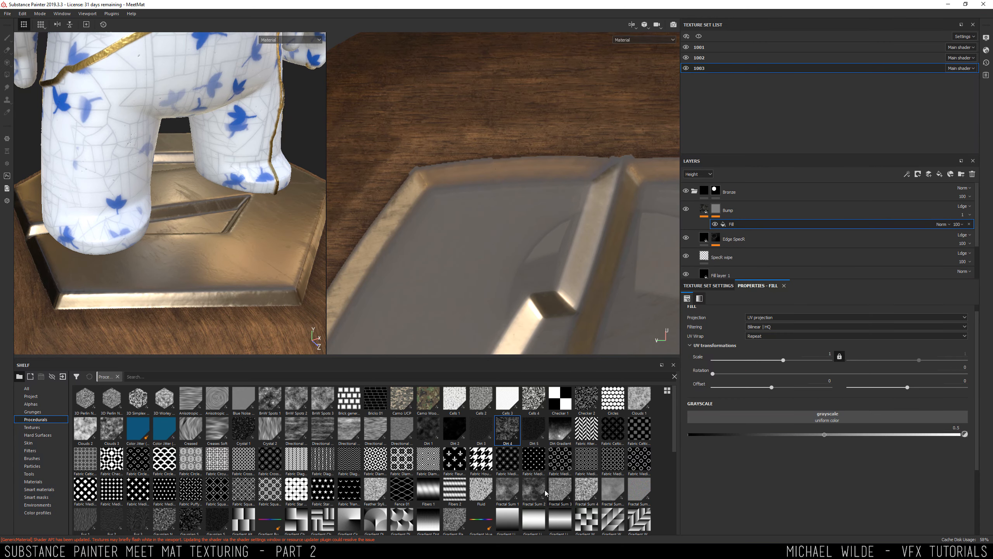
{"action": "left_click_drag", "start_coordinate": [545, 491], "coordinate": [752, 418]}
{"action": "left_click_drag", "start_coordinate": [214, 254], "coordinate": [243, 240], "text": "alt"}
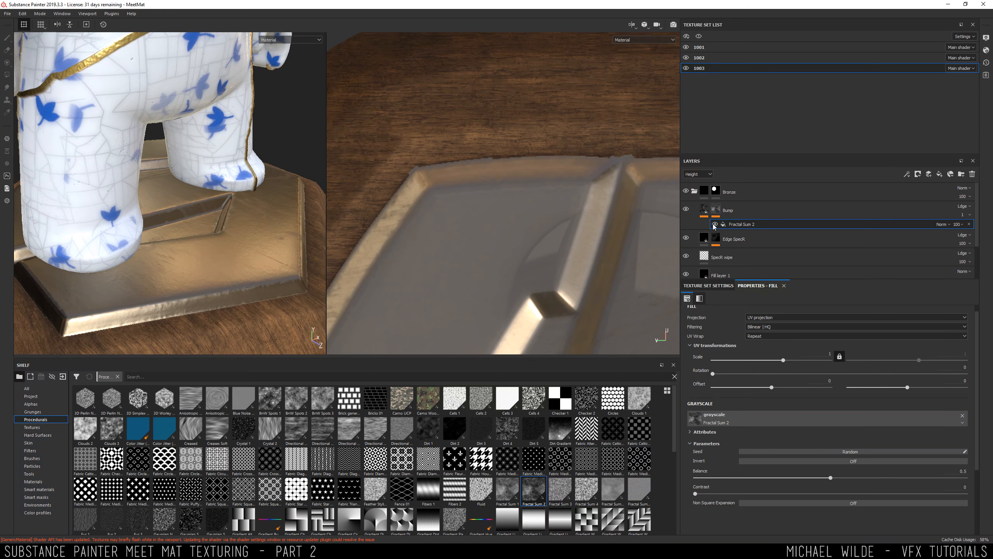
Set the Fractal Sum 2 mask fill's Contrast to 0.76 and Balance to 0.51
{"action": "left_click_drag", "start_coordinate": [718, 493], "coordinate": [747, 497]}
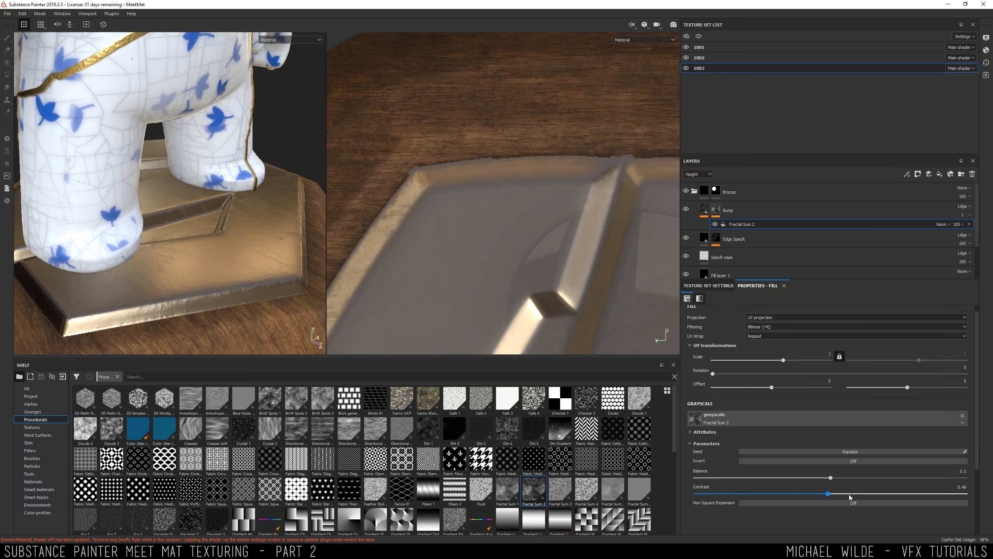
{"action": "left_click_drag", "start_coordinate": [901, 491], "coordinate": [901, 492]}
{"action": "left_click_drag", "start_coordinate": [840, 478], "coordinate": [833, 478]}
{"action": "left_click_drag", "start_coordinate": [157, 307], "coordinate": [238, 267], "text": "alt"}
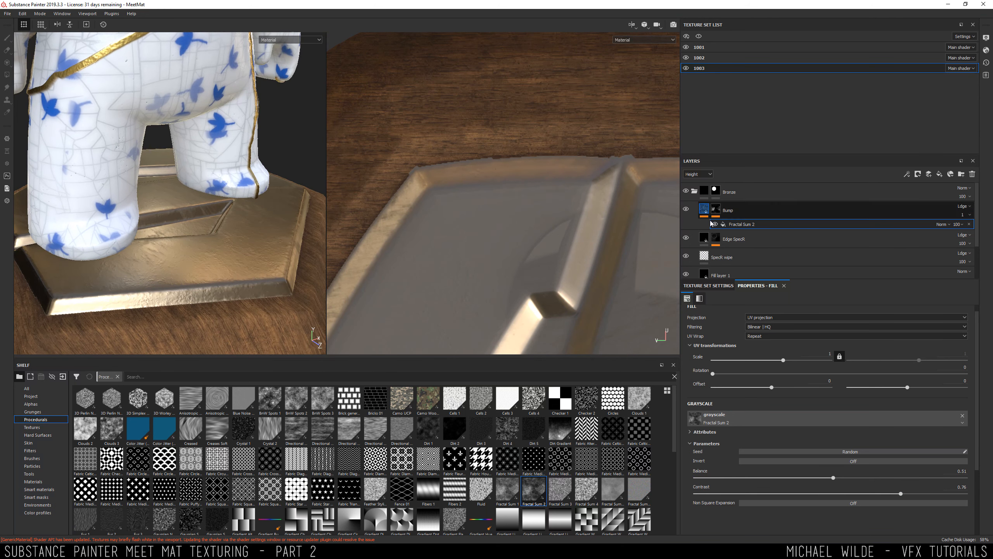
Try the Multiply and Overlay blending modes on the Bump layer's Height channel
{"action": "left_click", "coordinate": [704, 209]}
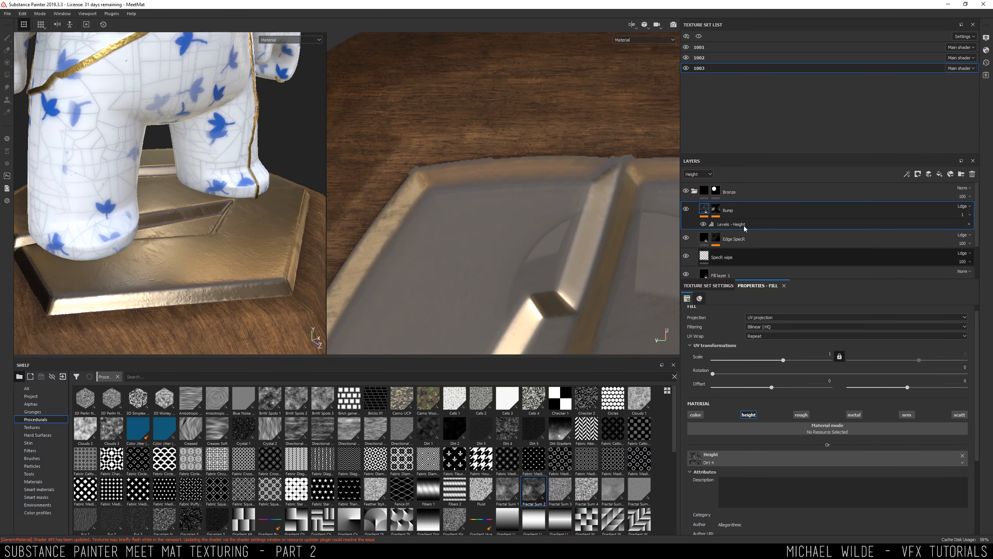
{"action": "scroll", "coordinate": [969, 419], "scroll_direction": "down", "scroll_amount": 4}
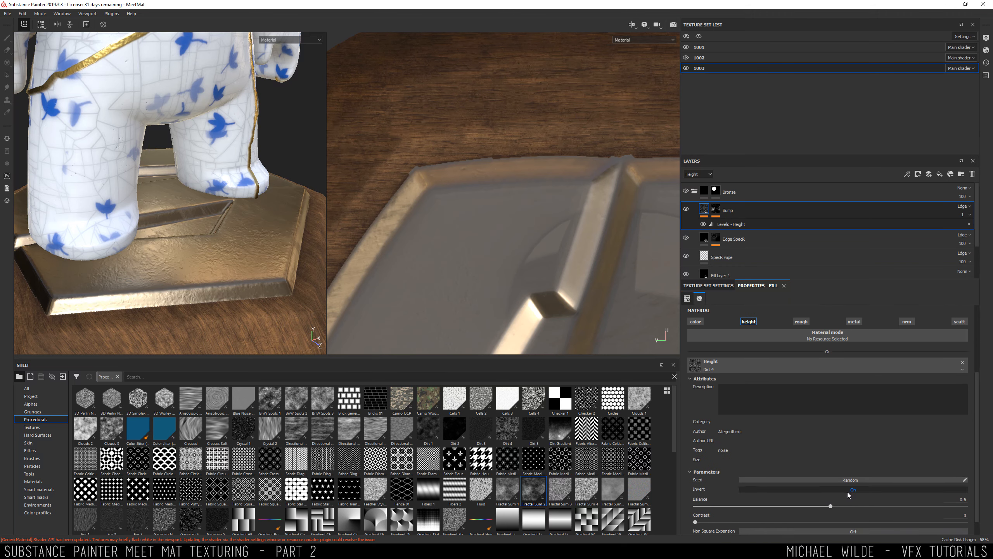
{"action": "mouse_move", "coordinate": [228, 246]}
{"action": "left_mouse_down", "text": "alt"}
{"action": "mouse_move", "coordinate": [266, 241]}
{"action": "mouse_move", "coordinate": [215, 248]}
{"action": "left_mouse_up", "text": "alt"}
{"action": "left_click", "coordinate": [962, 207]}
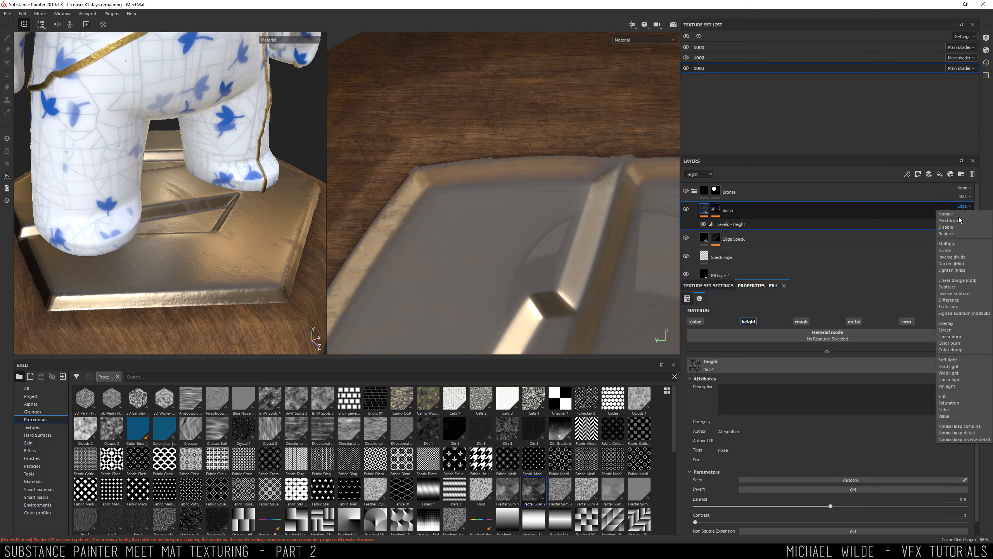
{"action": "left_click", "coordinate": [963, 244]}
{"action": "left_click", "coordinate": [963, 206]}
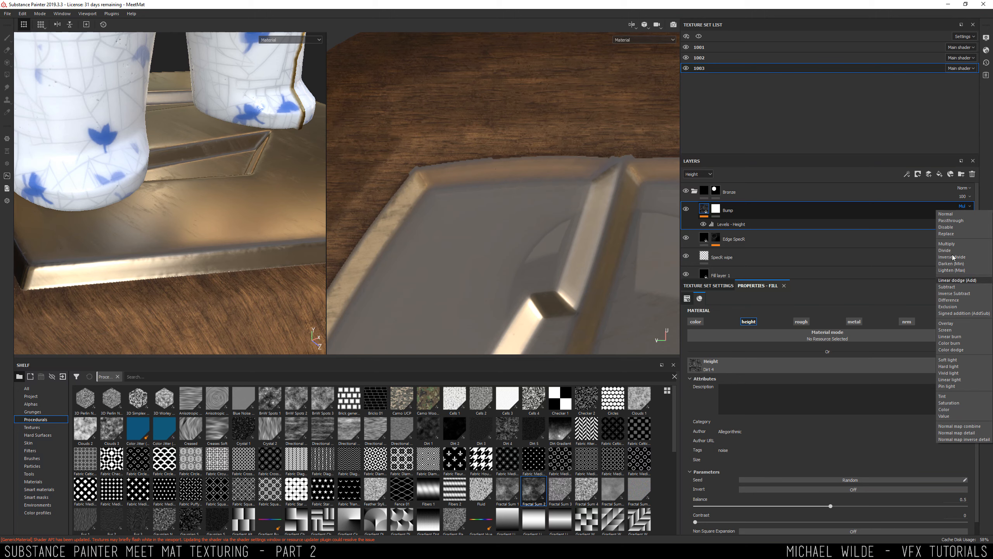
{"action": "left_click", "coordinate": [956, 325]}
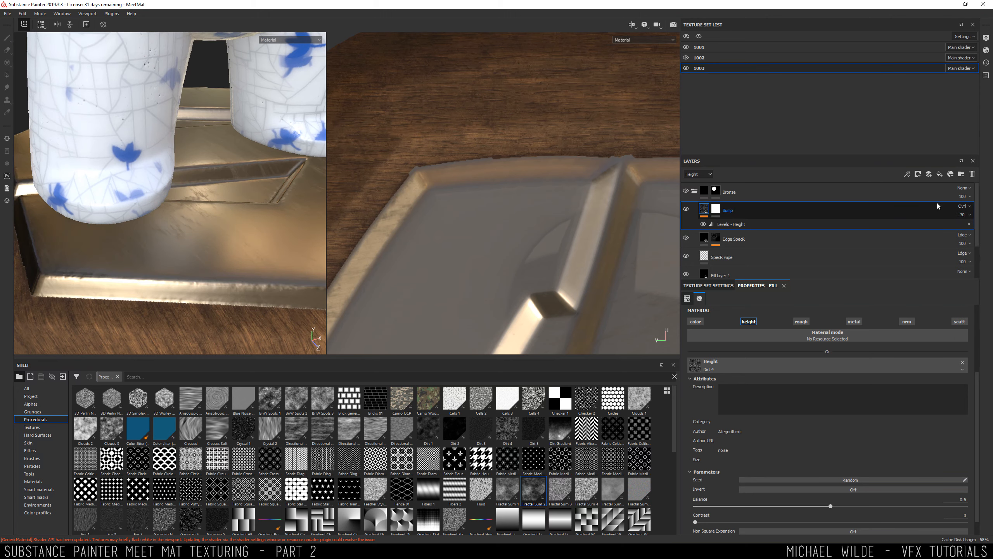
Set the Bump layer's Height blending mode to Normal and delete its Levels effect
{"action": "left_click", "coordinate": [963, 206]}
{"action": "left_click", "coordinate": [958, 213]}
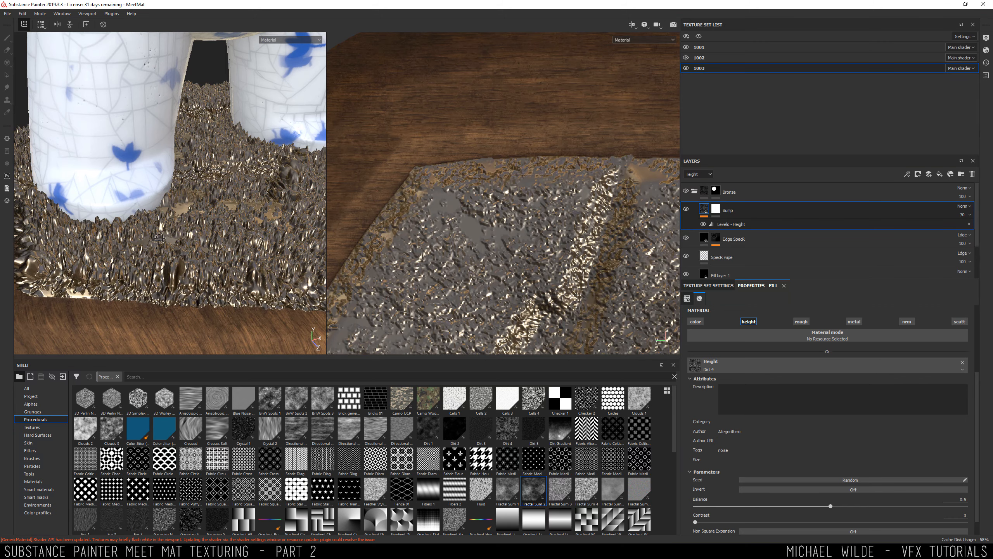
{"action": "left_click", "coordinate": [702, 225]}
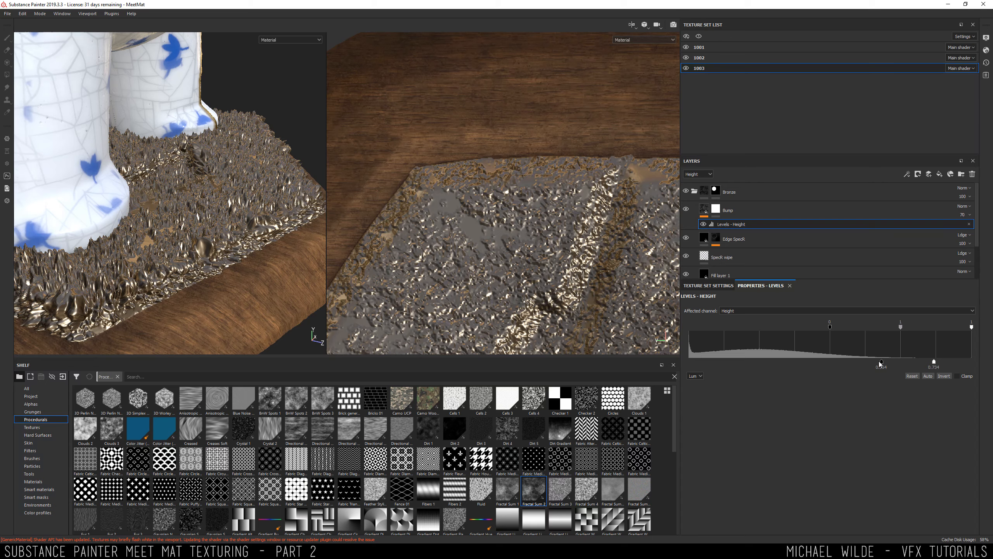
{"action": "left_click_drag", "start_coordinate": [881, 362], "coordinate": [829, 367]}
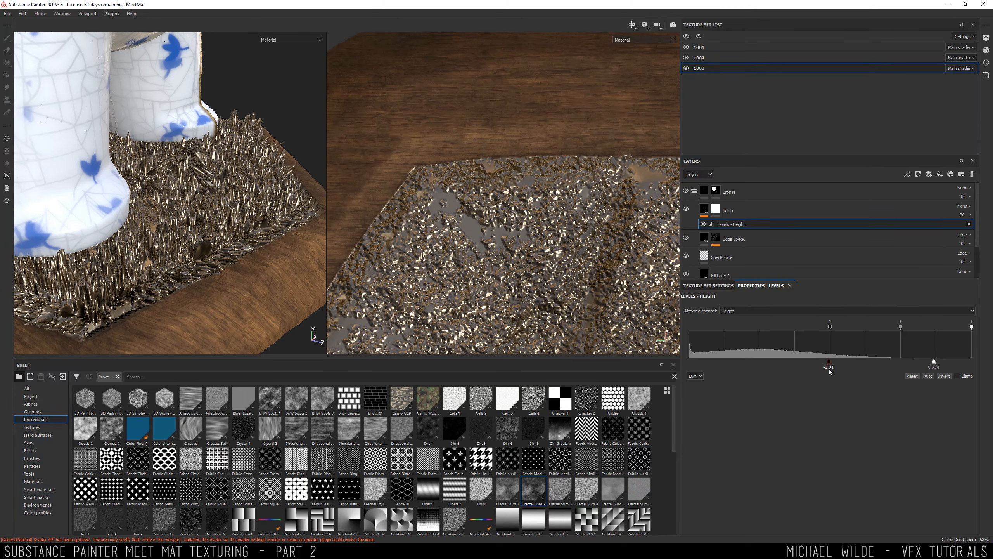
{"action": "left_click", "coordinate": [969, 225]}
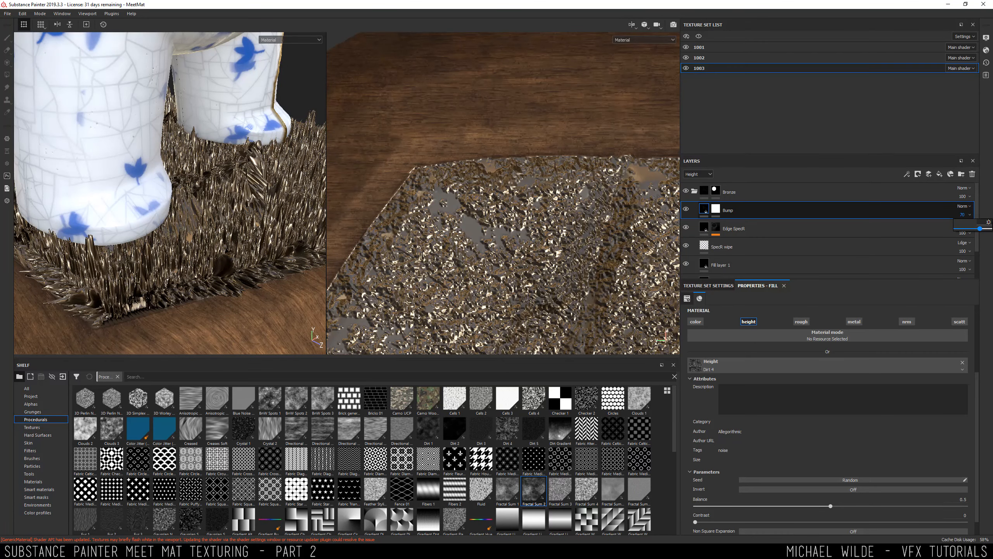
Add a fill to the Bump layer's white mask using the Fractal Sum 2 procedural
{"action": "left_click", "coordinate": [715, 209]}
{"action": "right_click", "coordinate": [716, 209]}
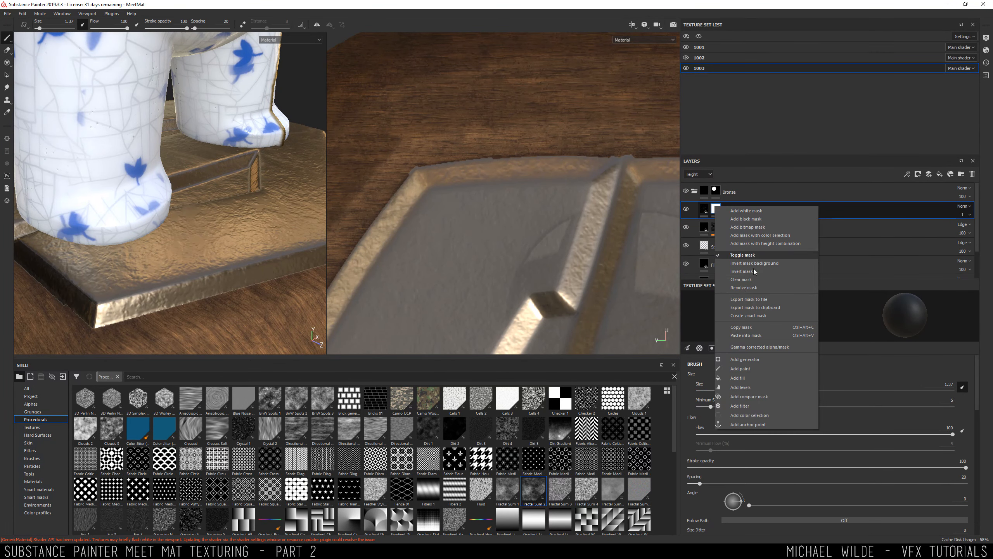
{"action": "left_click", "coordinate": [738, 378]}
{"action": "left_click_drag", "start_coordinate": [533, 490], "coordinate": [794, 334]}
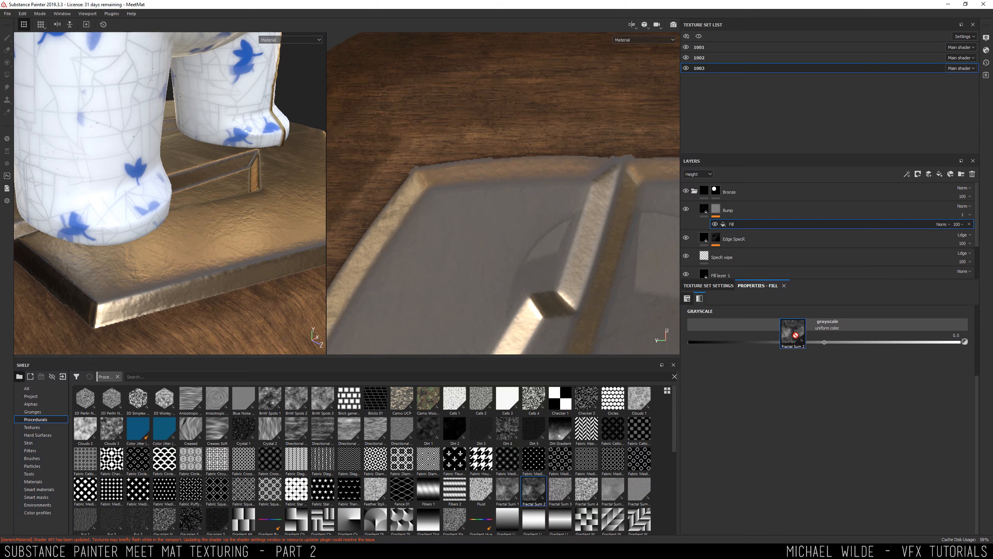
Set the Bump mask's Fractal Sum 2 Contrast to 0.67 and its Balance to about 0.35
{"action": "left_click_drag", "start_coordinate": [273, 209], "coordinate": [252, 240], "text": "alt"}
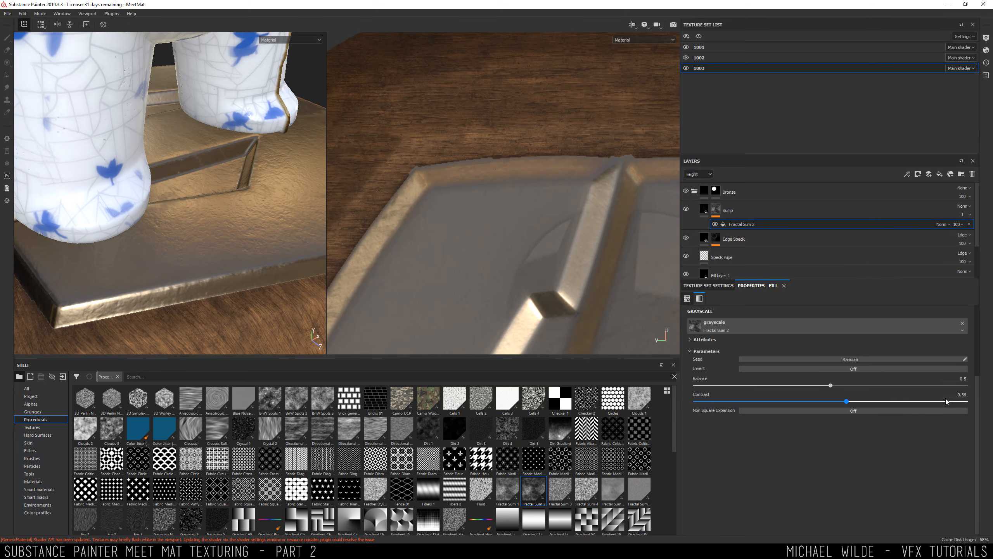
{"action": "mouse_move", "coordinate": [277, 244]}
{"action": "left_mouse_down", "text": "alt"}
{"action": "mouse_move", "coordinate": [256, 274]}
{"action": "mouse_move", "coordinate": [285, 227]}
{"action": "left_mouse_up", "text": "alt"}
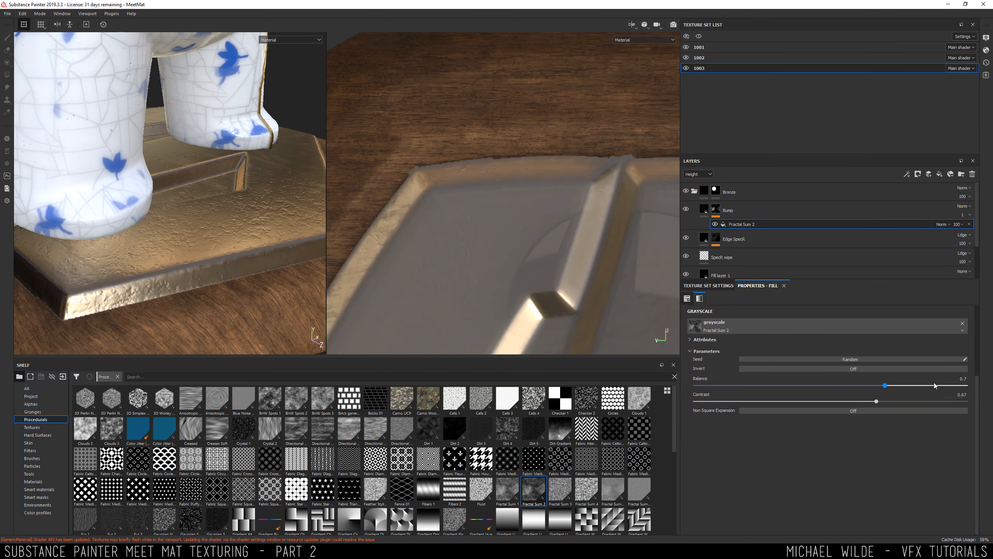
{"action": "left_click_drag", "start_coordinate": [935, 386], "coordinate": [914, 385]}
{"action": "left_click_drag", "start_coordinate": [784, 382], "coordinate": [768, 383]}
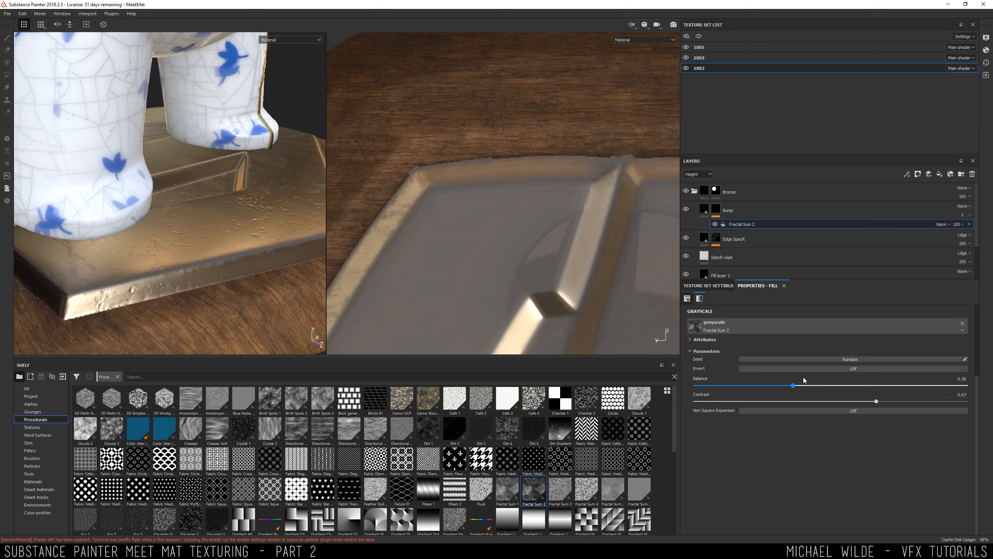
{"action": "left_click_drag", "start_coordinate": [789, 382], "coordinate": [787, 382]}
{"action": "left_click_drag", "start_coordinate": [189, 229], "coordinate": [172, 218], "text": "alt"}
{"action": "middle_click_drag", "start_coordinate": [172, 218], "coordinate": [78, 148], "text": "alt"}
{"action": "left_click_drag", "start_coordinate": [78, 149], "coordinate": [98, 169], "text": "alt"}
{"action": "left_click", "coordinate": [694, 339]}
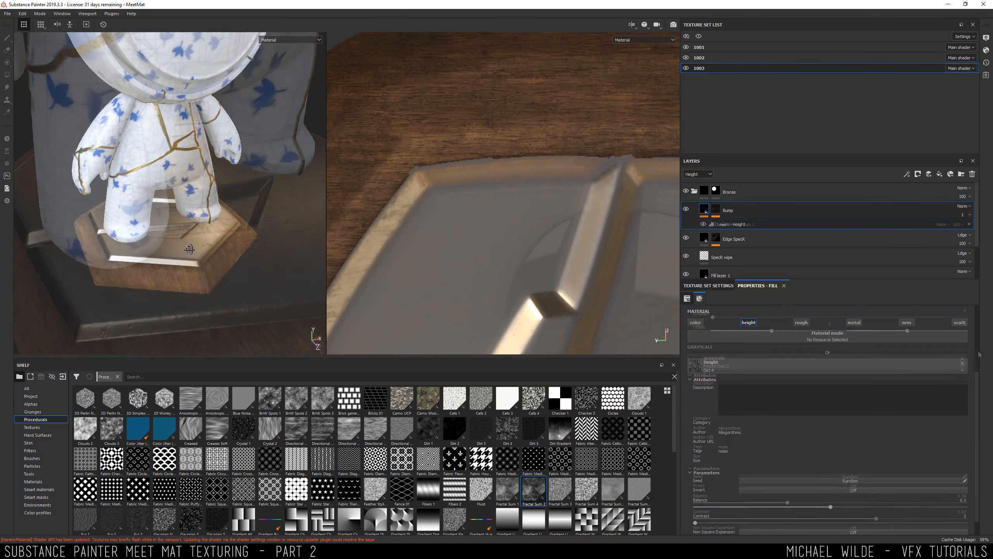
{"action": "scroll", "coordinate": [186, 183], "scroll_direction": "up", "scroll_amount": 5}
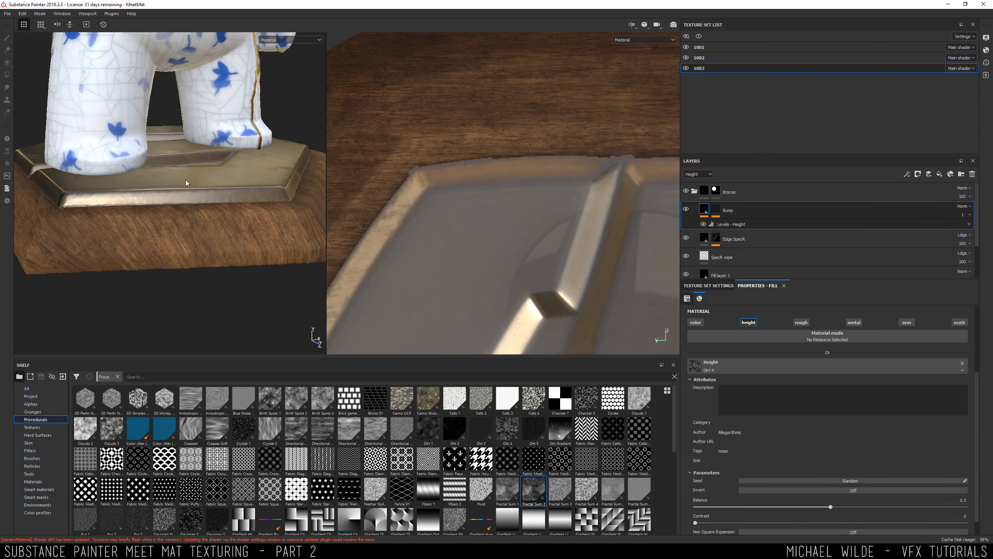
{"action": "left_click_drag", "start_coordinate": [186, 183], "coordinate": [191, 201], "text": "alt"}
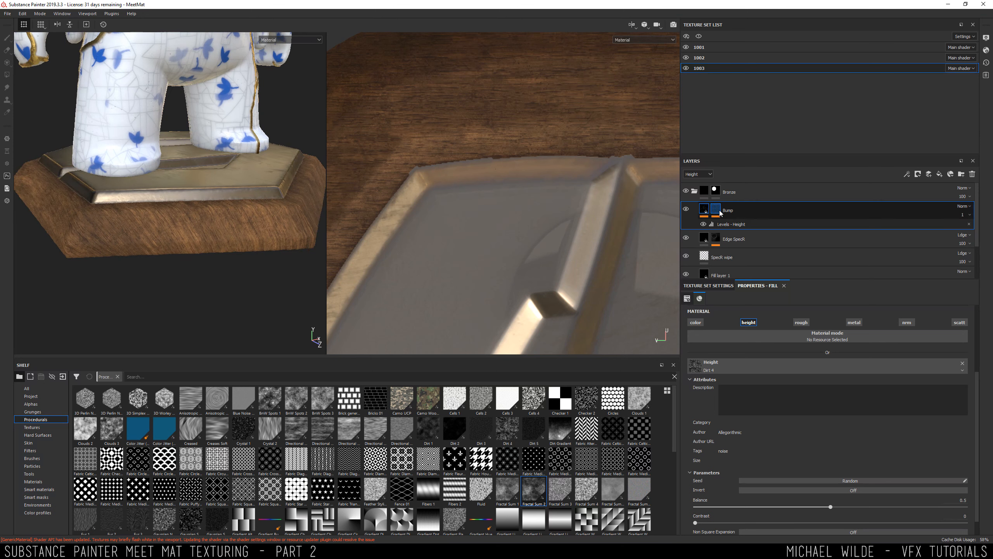
Duplicate the Bronze folder and rename the copy "Bronze Plaque"
{"action": "left_click", "coordinate": [694, 191]}
{"action": "left_click", "coordinate": [760, 195]}
{"action": "mouse_move", "coordinate": [187, 172]}
{"action": "left_mouse_down", "text": "alt"}
{"action": "mouse_move", "coordinate": [191, 200]}
{"action": "mouse_move", "coordinate": [207, 203]}
{"action": "left_mouse_up", "text": "alt"}
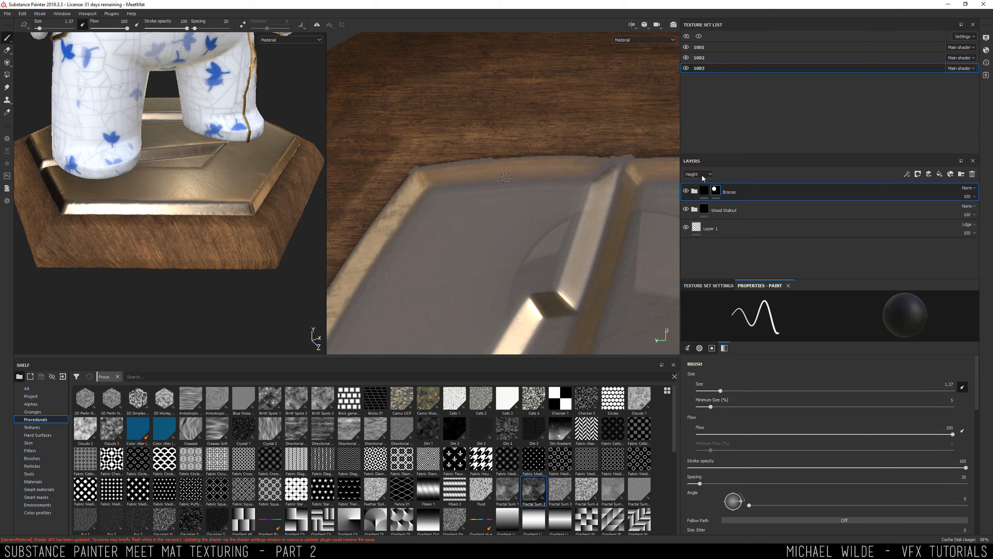
{"action": "right_click", "coordinate": [734, 192]}
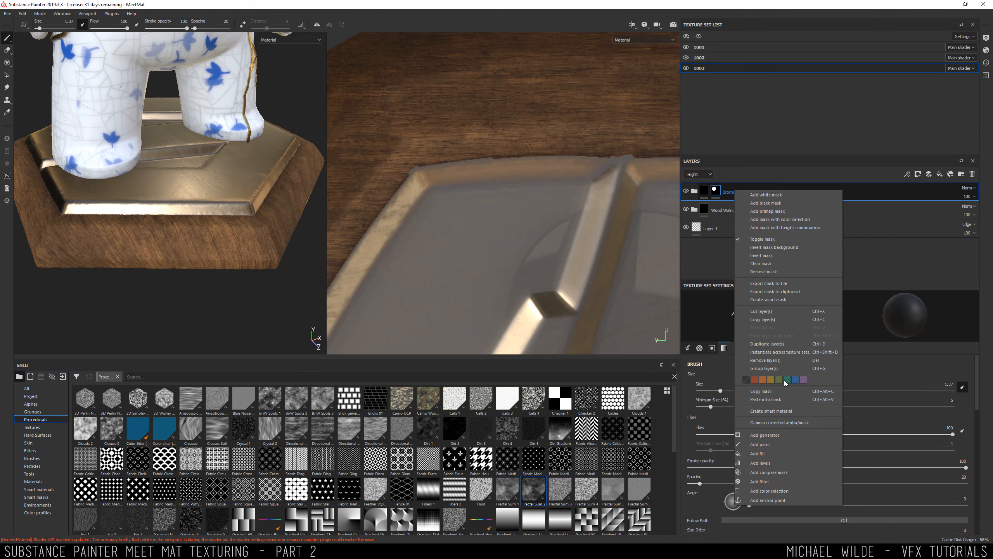
{"action": "left_click", "coordinate": [786, 343]}
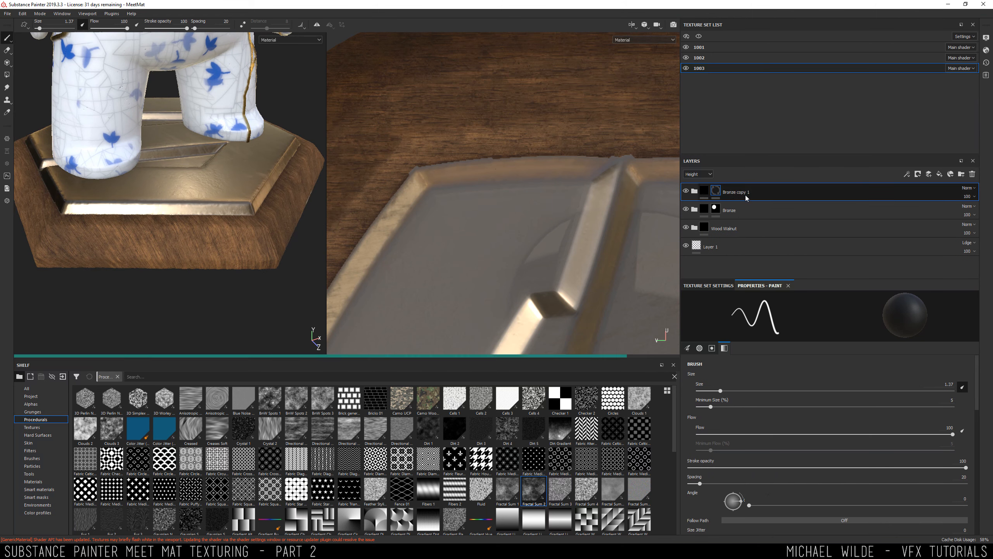
{"action": "double_click", "coordinate": [739, 194]}
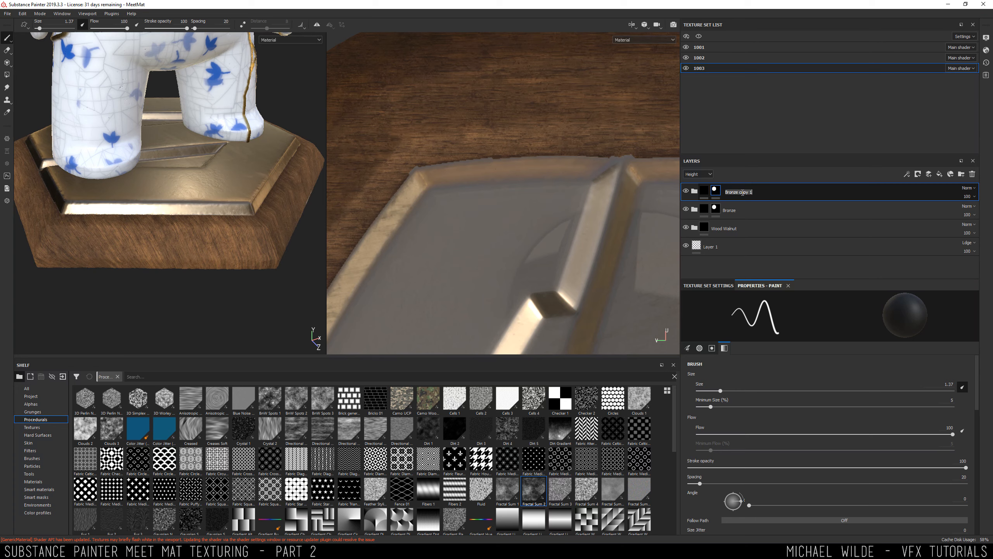
{"action": "type", "text": "Bronze Plaque"}
{"action": "key", "text": "Return"}
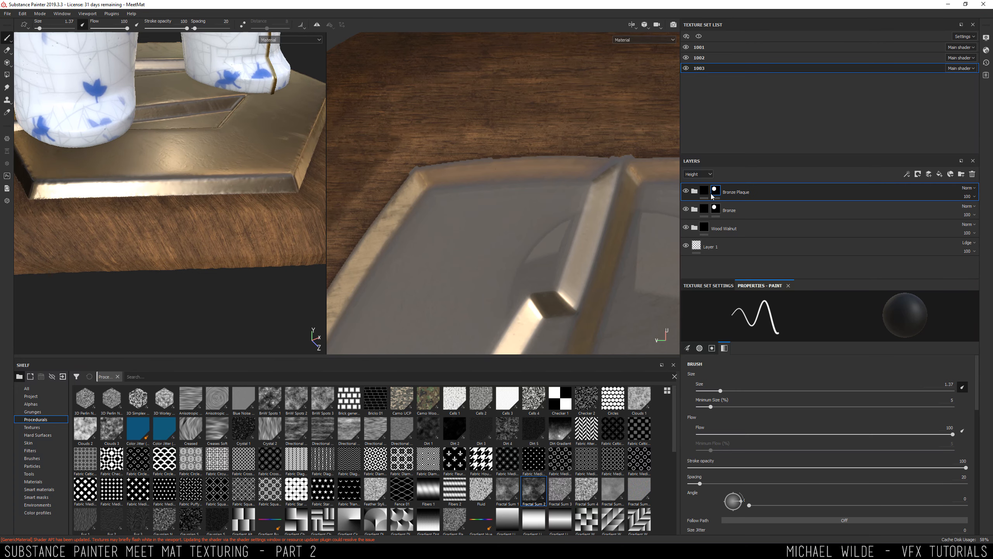
Replace the Bronze Plaque folder's mask with a black mask and expand the folder
{"action": "right_click", "coordinate": [713, 190]}
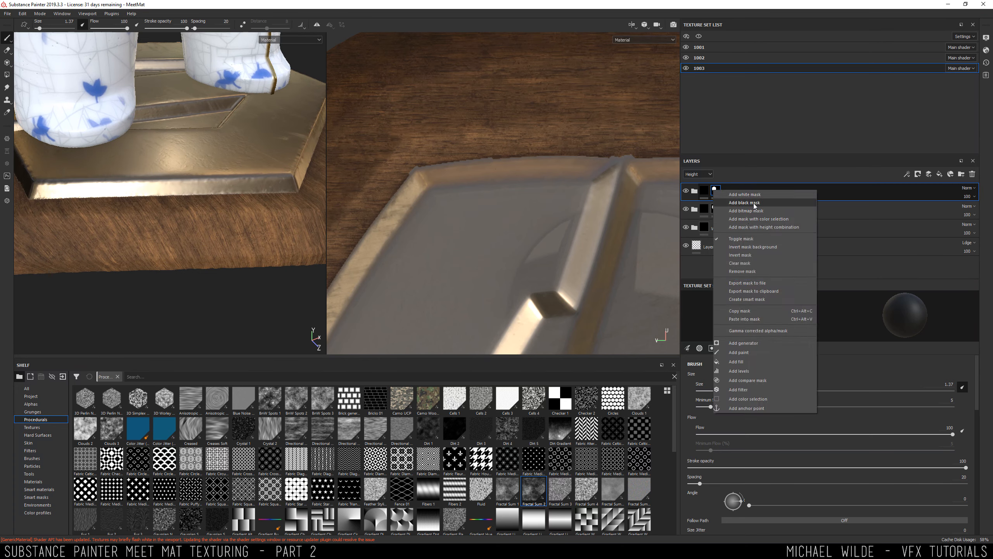
{"action": "left_click", "coordinate": [706, 200]}
{"action": "left_click", "coordinate": [697, 192]}
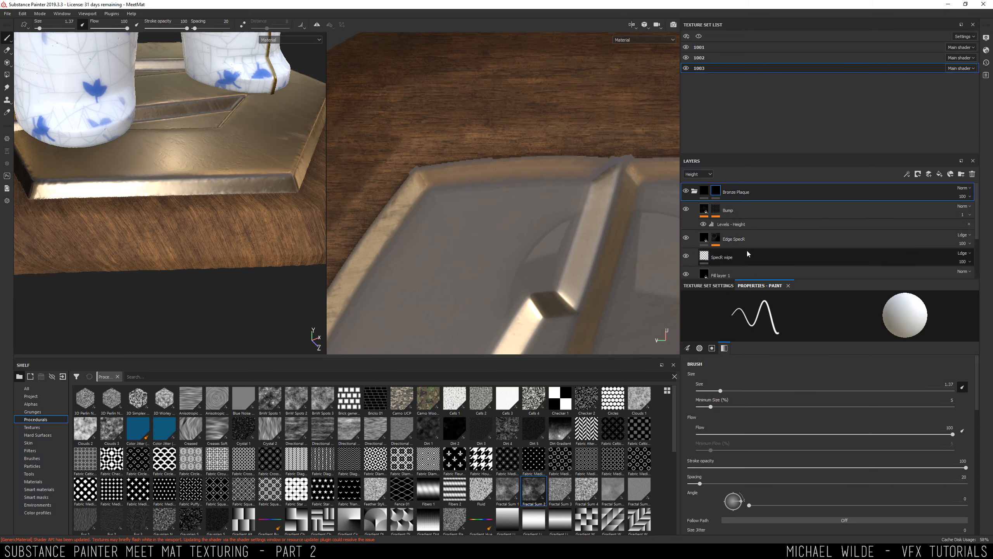
Polygon-fill a rectangular plaque area on the front side of the walnut base in the Bronze Plaque mask
{"action": "middle_click_drag", "start_coordinate": [133, 202], "coordinate": [161, 208], "text": "alt"}
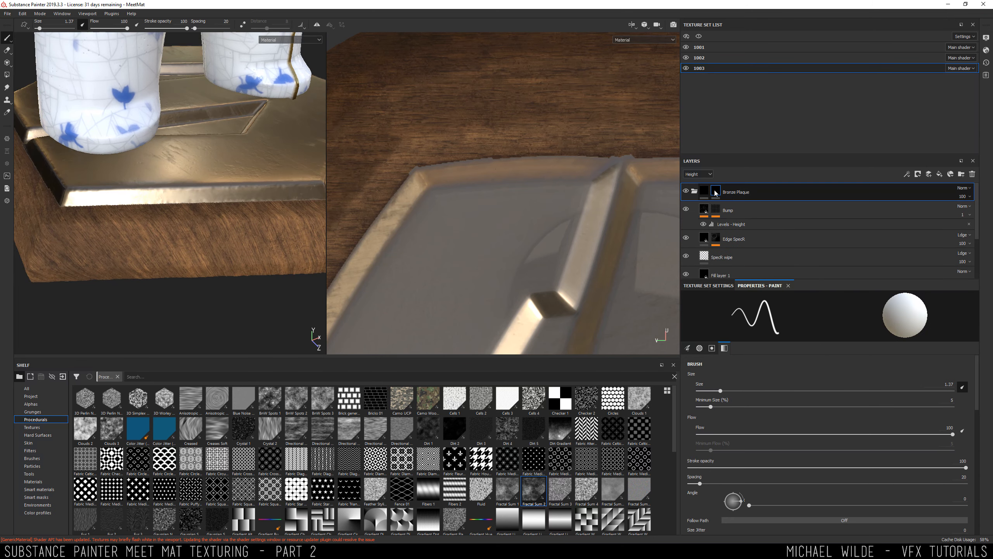
{"action": "left_click", "coordinate": [6, 75]}
{"action": "scroll", "coordinate": [161, 208], "scroll_direction": "up", "scroll_amount": 5}
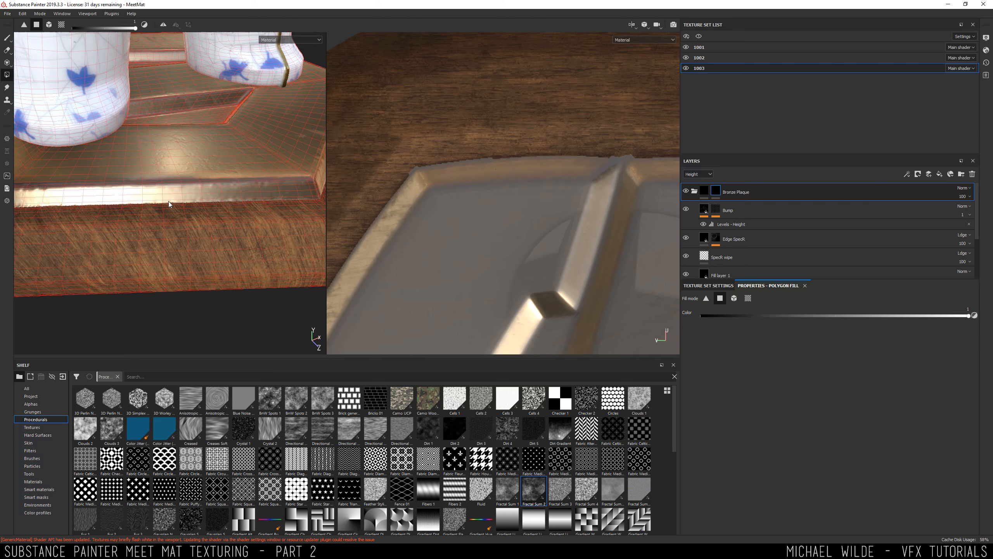
{"action": "right_click_drag", "start_coordinate": [535, 191], "coordinate": [535, 168], "text": "alt"}
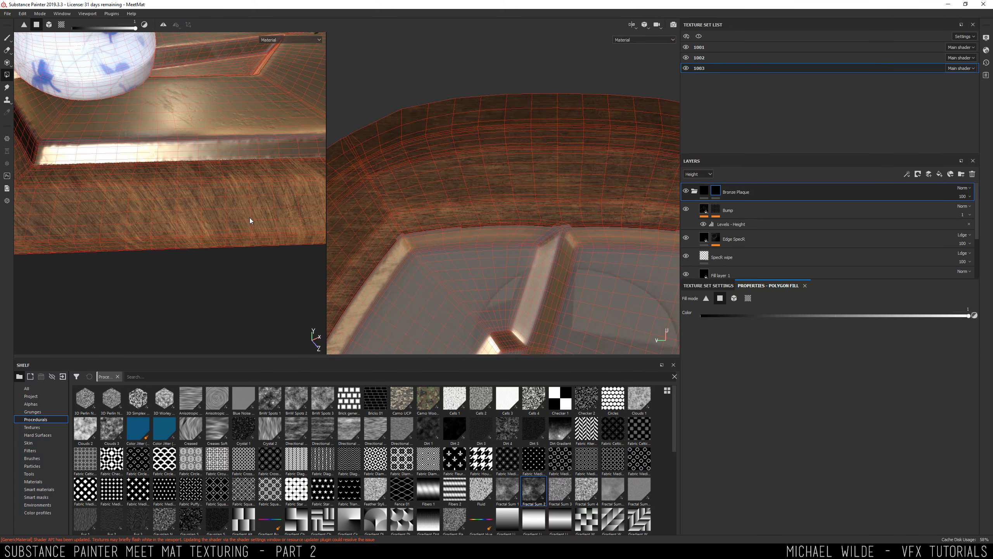
{"action": "key", "text": "x"}
{"action": "left_click_drag", "start_coordinate": [158, 194], "coordinate": [252, 216]}
{"action": "scroll", "coordinate": [269, 231], "scroll_direction": "down", "scroll_amount": 4}
Clear the stray filled patch on the hexagonal UV shell from the Bronze Plaque mask using fill color 0
{"action": "middle_click_drag", "start_coordinate": [602, 266], "coordinate": [585, 199], "text": "alt"}
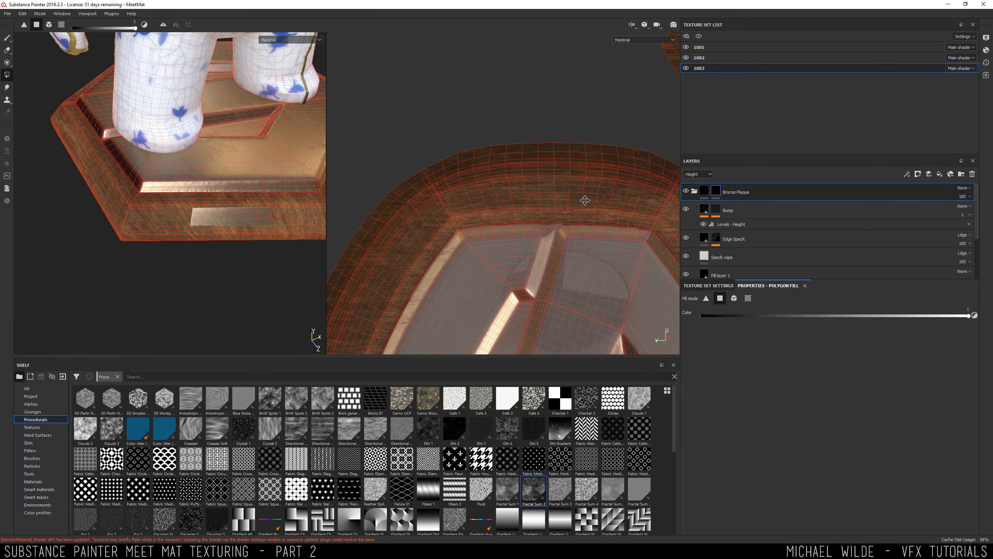
{"action": "right_click_drag", "start_coordinate": [585, 199], "coordinate": [481, 165], "text": "alt"}
{"action": "middle_click_drag", "start_coordinate": [481, 164], "coordinate": [418, 98], "text": "alt"}
{"action": "middle_click_drag", "start_coordinate": [661, 43], "coordinate": [508, 213], "text": "alt"}
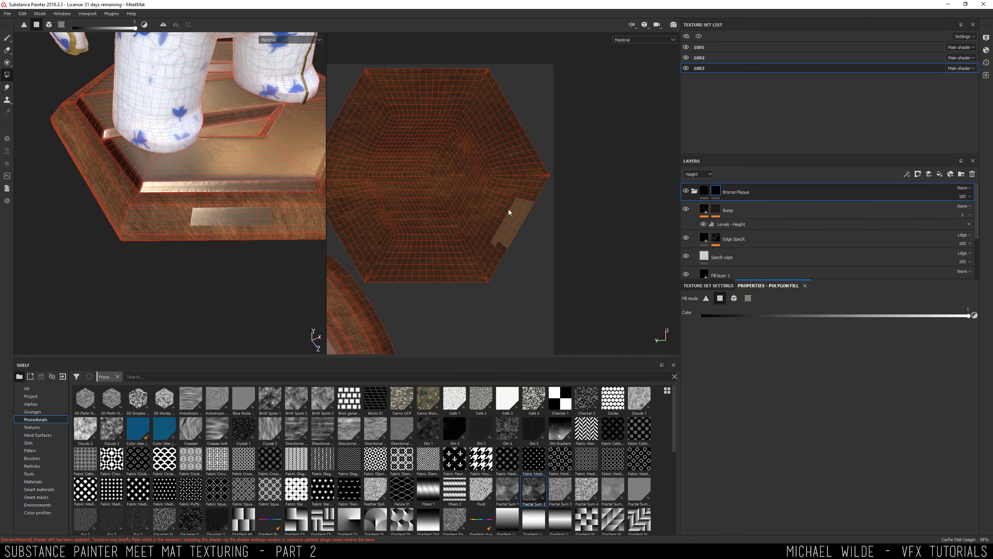
{"action": "left_click_drag", "start_coordinate": [592, 270], "coordinate": [593, 270]}
{"action": "middle_click_drag", "start_coordinate": [402, 140], "coordinate": [457, 106], "text": "alt"}
{"action": "right_click_drag", "start_coordinate": [456, 110], "coordinate": [566, 289], "text": "alt"}
{"action": "middle_click_drag", "start_coordinate": [194, 185], "coordinate": [167, 152], "text": "alt"}
{"action": "right_click_drag", "start_coordinate": [167, 152], "coordinate": [206, 187], "text": "alt"}
{"action": "middle_click_drag", "start_coordinate": [206, 186], "coordinate": [190, 158], "text": "alt"}
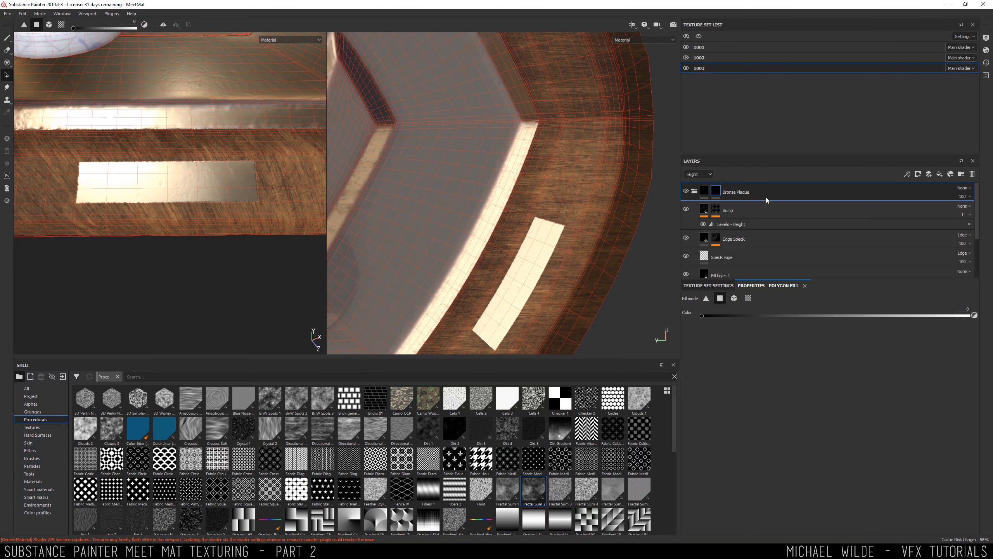
Set the Height of Fill layer 1 in the Bronze Plaque folder to 0.1368
{"action": "left_click", "coordinate": [696, 191]}
{"action": "left_click", "coordinate": [695, 191]}
{"action": "left_click_drag", "start_coordinate": [976, 205], "coordinate": [954, 232]}
{"action": "left_click", "coordinate": [860, 229]}
{"action": "left_click_drag", "start_coordinate": [832, 412], "coordinate": [843, 412]}
{"action": "left_click_drag", "start_coordinate": [233, 299], "coordinate": [150, 232], "text": "alt"}
{"action": "middle_click_drag", "start_coordinate": [150, 233], "coordinate": [313, 248], "text": "alt"}
{"action": "left_click_drag", "start_coordinate": [250, 235], "coordinate": [301, 213], "text": "alt"}
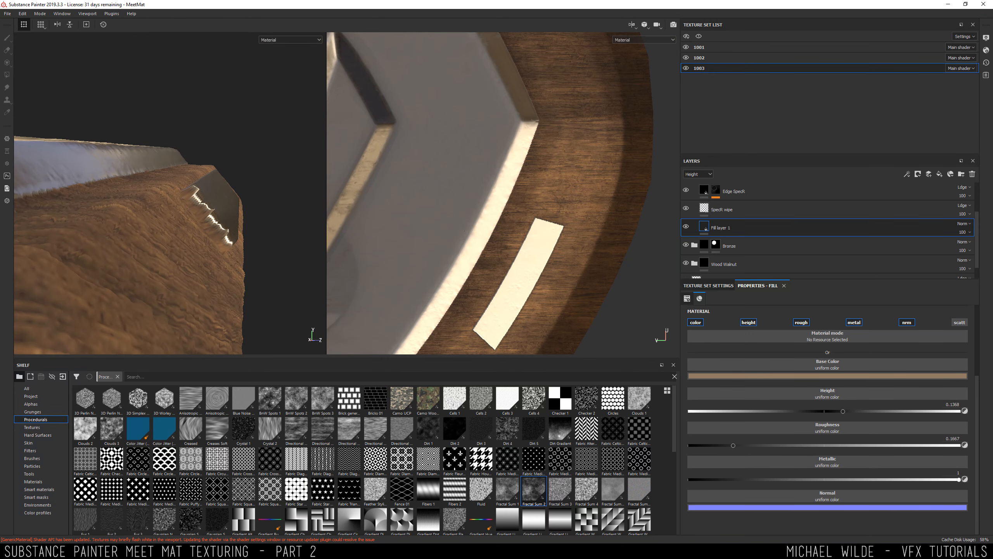
Raise the main shader's tessellation Subdivision Count to 31.28 in the shader settings
{"action": "left_click", "coordinate": [985, 37]}
{"action": "left_click", "coordinate": [985, 50]}
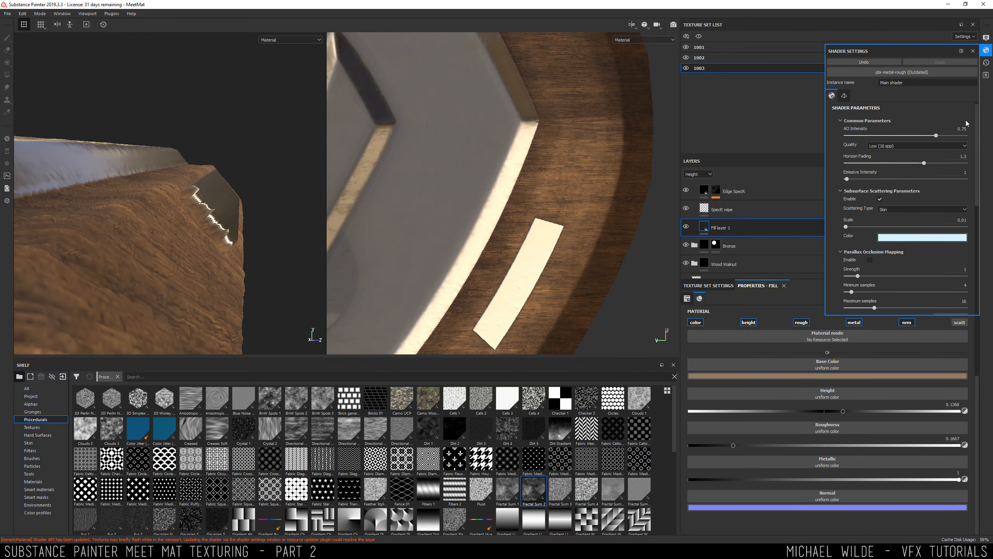
{"action": "scroll", "coordinate": [975, 126], "scroll_direction": "up", "scroll_amount": 1}
{"action": "scroll", "coordinate": [970, 157], "scroll_direction": "down", "scroll_amount": 10}
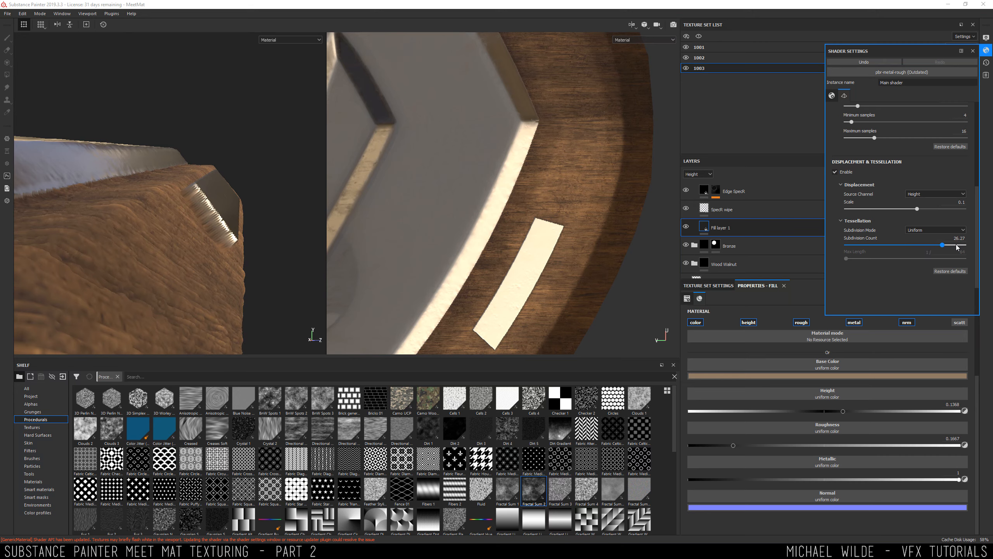
{"action": "left_click_drag", "start_coordinate": [929, 248], "coordinate": [962, 245]}
{"action": "left_click_drag", "start_coordinate": [218, 227], "coordinate": [297, 231], "text": "alt"}
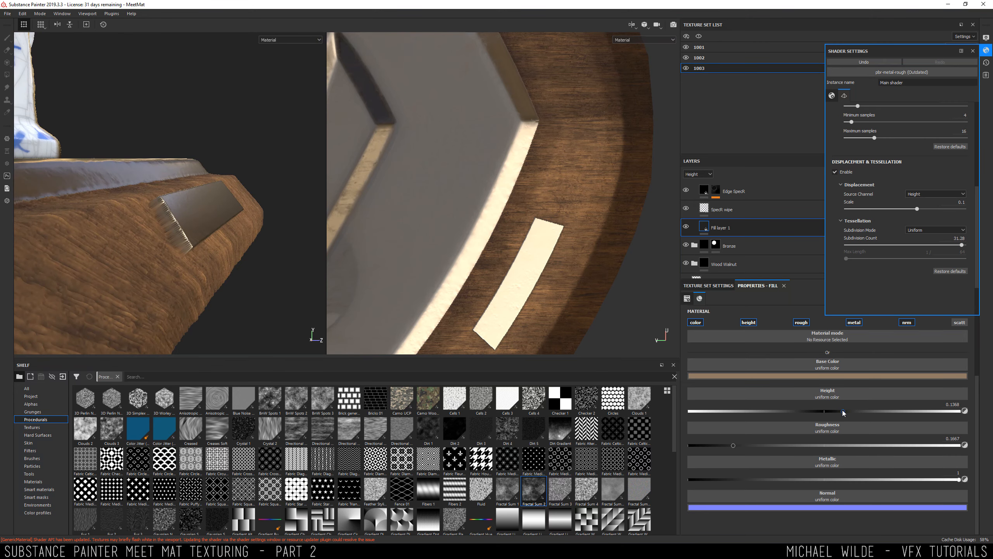
Lower the Height of the plaque's Fill layer 1 to 0.0798 and close the shader settings
{"action": "left_click_drag", "start_coordinate": [843, 411], "coordinate": [834, 413]}
{"action": "left_click_drag", "start_coordinate": [73, 222], "coordinate": [289, 231], "text": "alt"}
{"action": "left_click", "coordinate": [973, 51]}
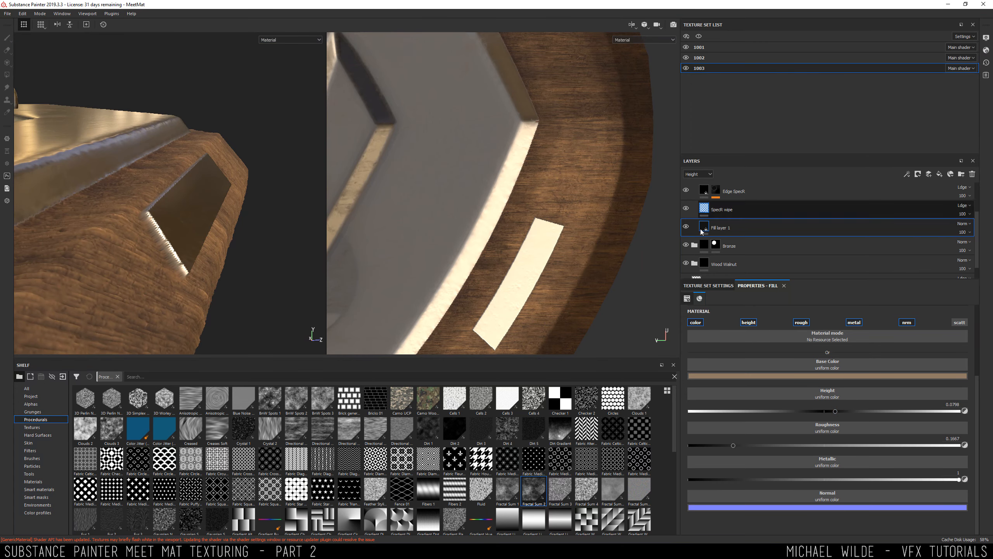
Add a Blur filter to the Bronze Plaque folder's mask and lower its Blur Intensity to sharpen the plaque's edges
{"action": "left_click_drag", "start_coordinate": [977, 214], "coordinate": [977, 185]}
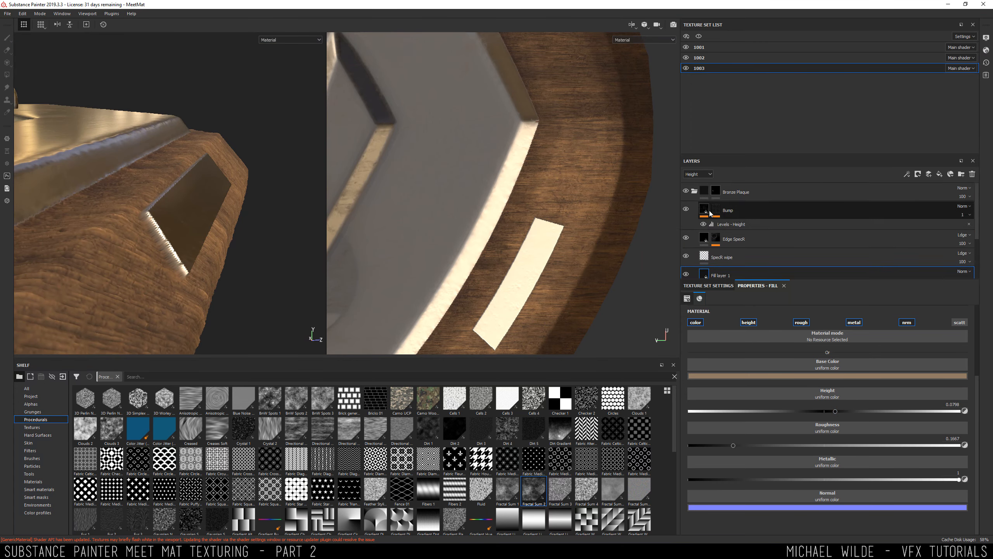
{"action": "left_click", "coordinate": [695, 192]}
{"action": "right_click", "coordinate": [715, 191]}
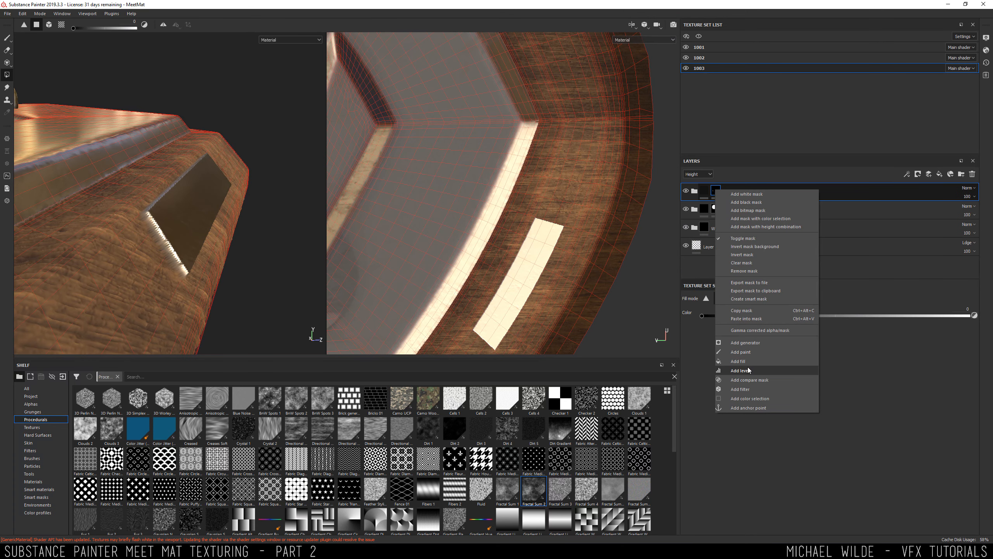
{"action": "left_click", "coordinate": [748, 389]}
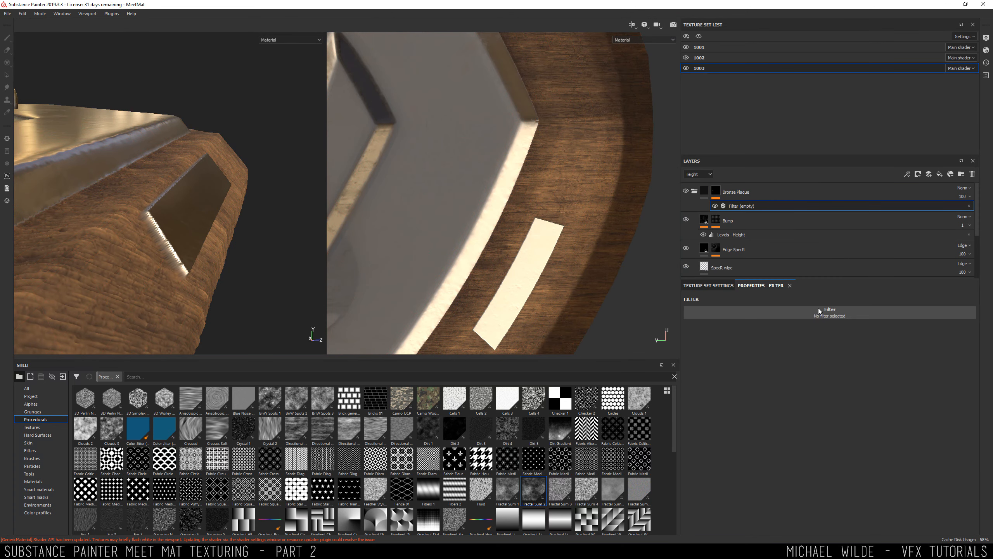
{"action": "left_click", "coordinate": [825, 313]}
{"action": "left_click", "coordinate": [890, 332]}
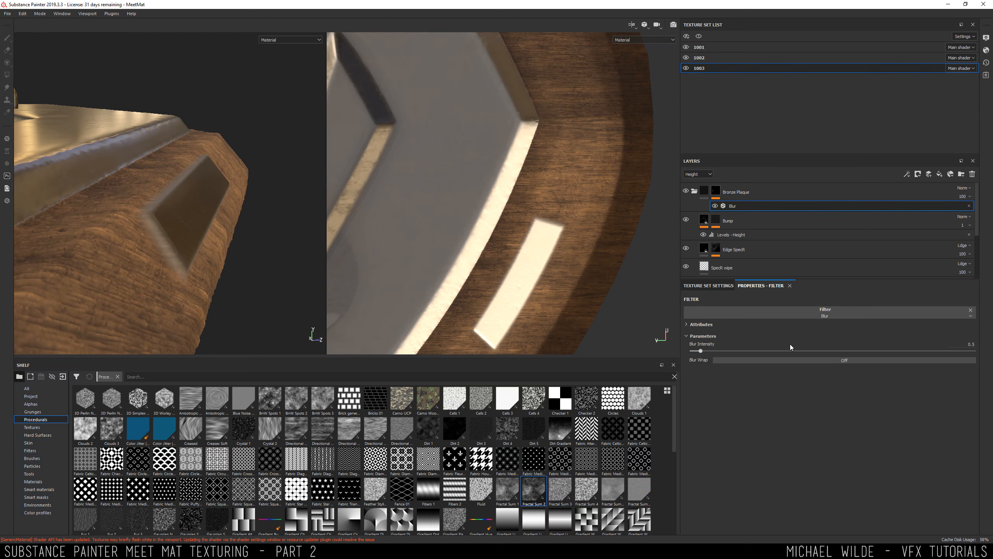
{"action": "mouse_move", "coordinate": [700, 351]}
{"action": "left_mouse_down"}
{"action": "mouse_move", "coordinate": [682, 354]}
{"action": "mouse_move", "coordinate": [696, 351]}
{"action": "left_mouse_up"}
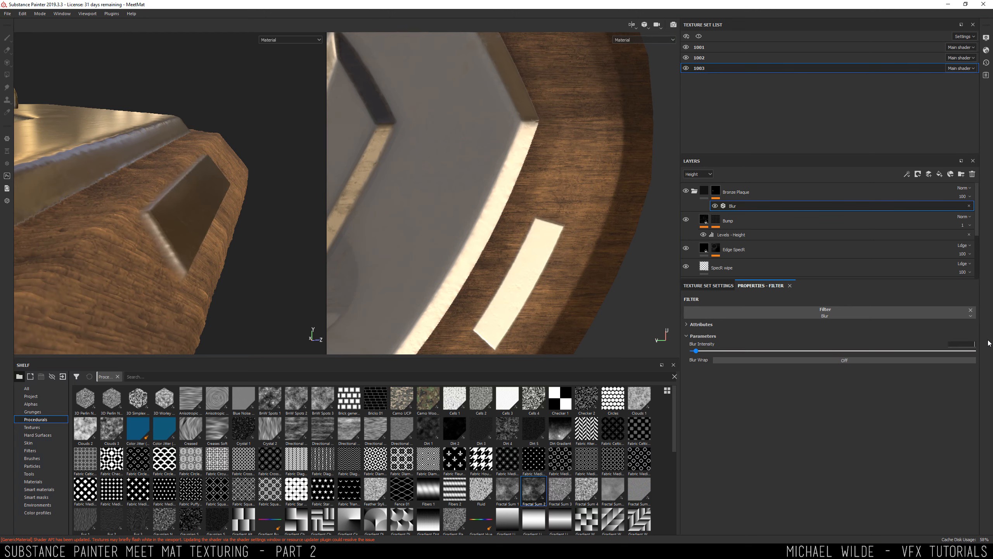
{"action": "key", "text": "Return"}
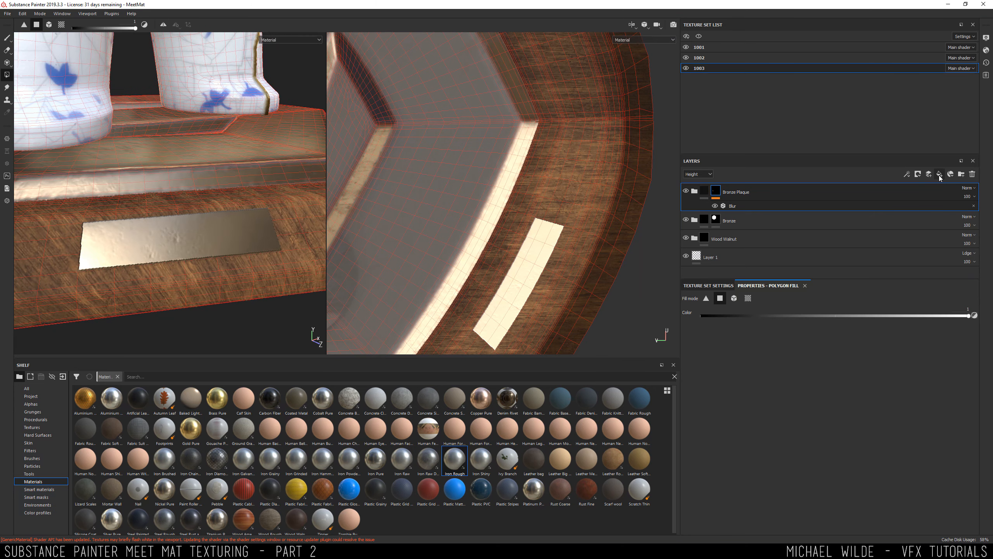
Create a folder named Screws containing a new fill layer, and give the folder a black mask
{"action": "left_click", "coordinate": [960, 175]}
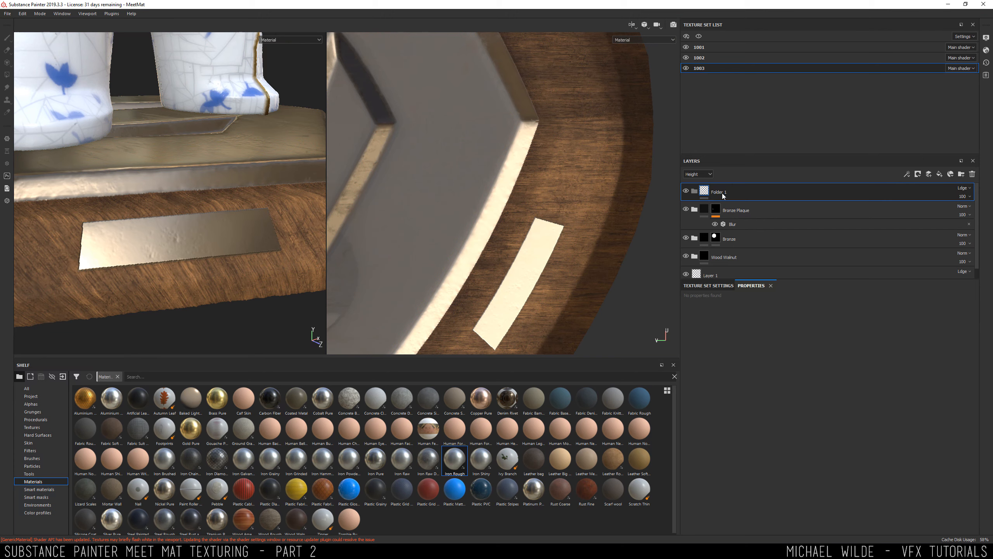
{"action": "double_click", "coordinate": [722, 192]}
{"action": "type", "text": "Screws"}
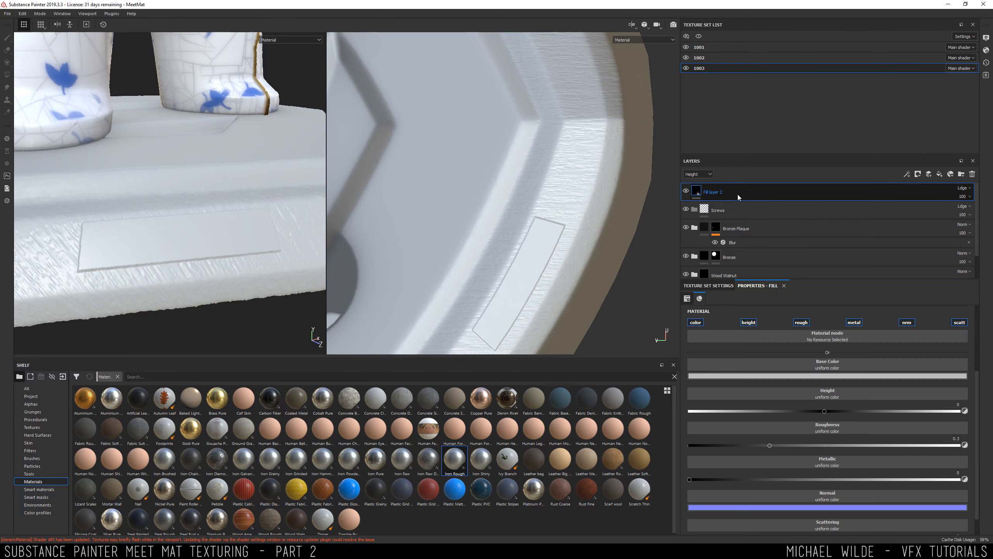
{"action": "left_click_drag", "start_coordinate": [737, 194], "coordinate": [703, 195]}
{"action": "right_click", "coordinate": [709, 188]}
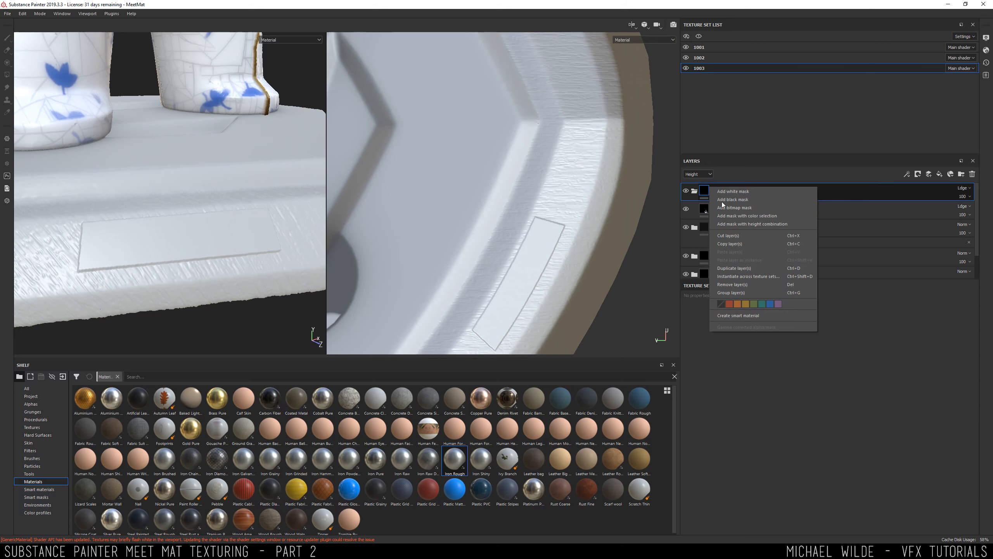
{"action": "left_click", "coordinate": [747, 200]}
{"action": "key", "text": "4"}
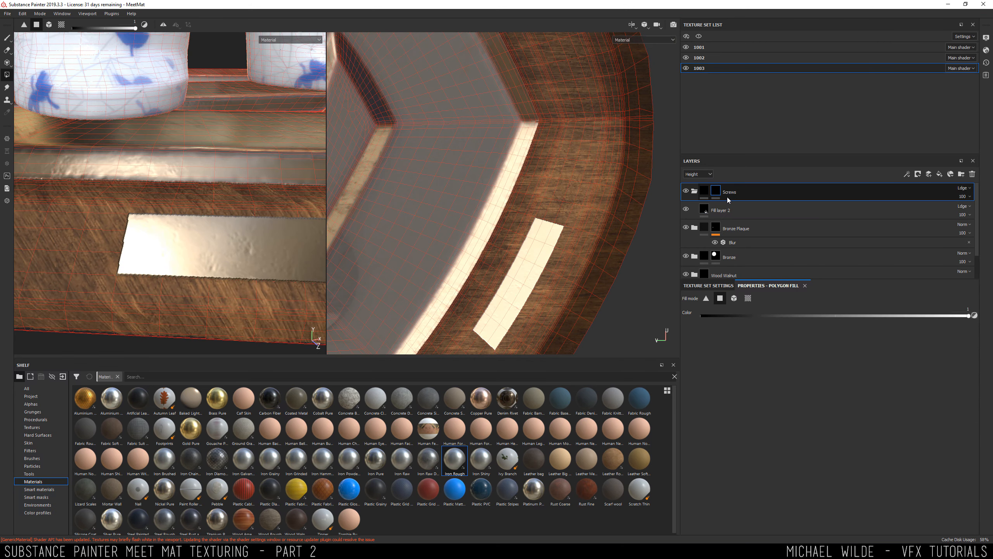
Set the Metallic of Fill layer 2 in the Screws folder to 1
{"action": "left_click", "coordinate": [732, 211]}
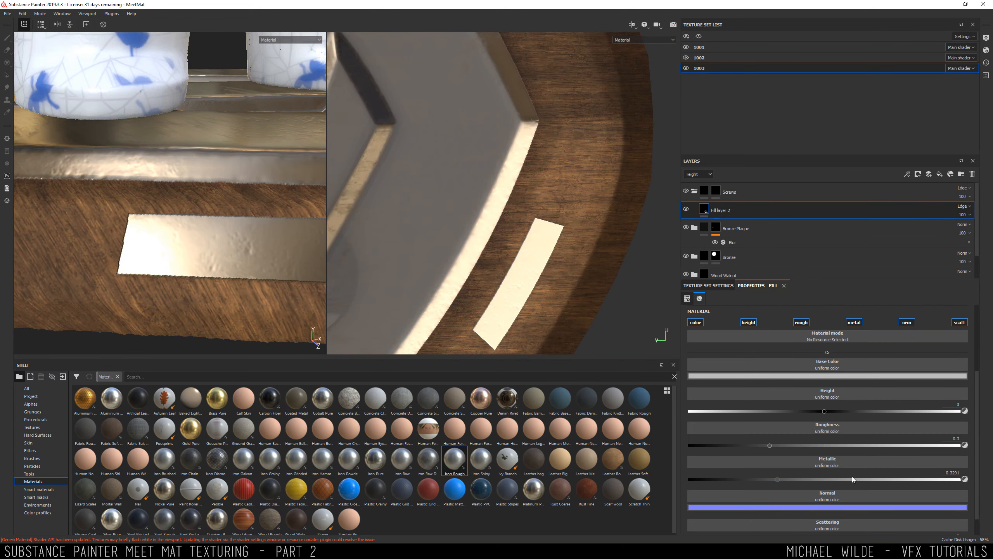
{"action": "mouse_move", "coordinate": [210, 281]}
{"action": "left_mouse_down", "text": "alt"}
{"action": "mouse_move", "coordinate": [217, 250]}
{"action": "mouse_move", "coordinate": [225, 291]}
{"action": "left_mouse_up", "text": "alt"}
Stamp four screw heads at the plaque's corners in the Screws mask, using the Circle Plus alpha at brush size 1.37
{"action": "left_click", "coordinate": [715, 192]}
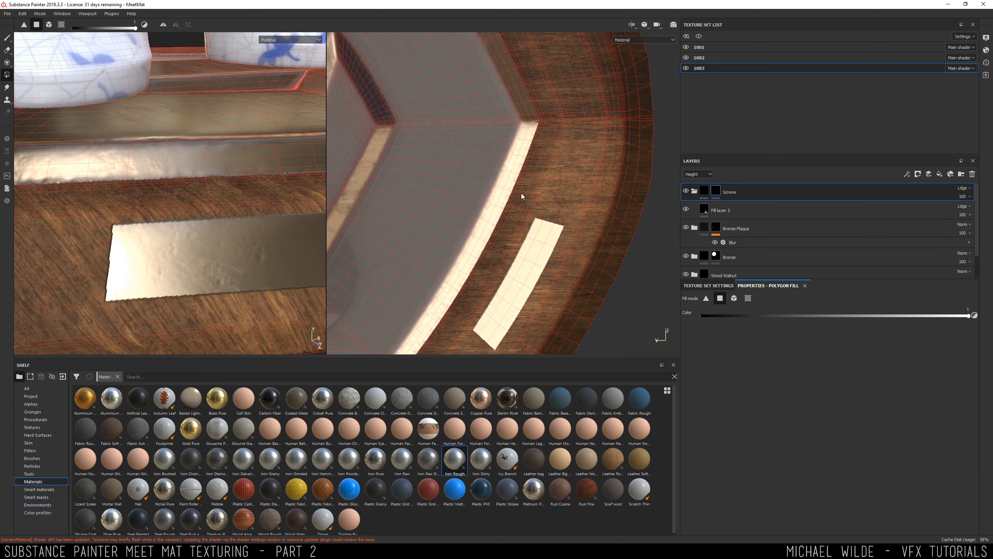
{"action": "scroll", "coordinate": [111, 233], "scroll_direction": "up", "scroll_amount": 2}
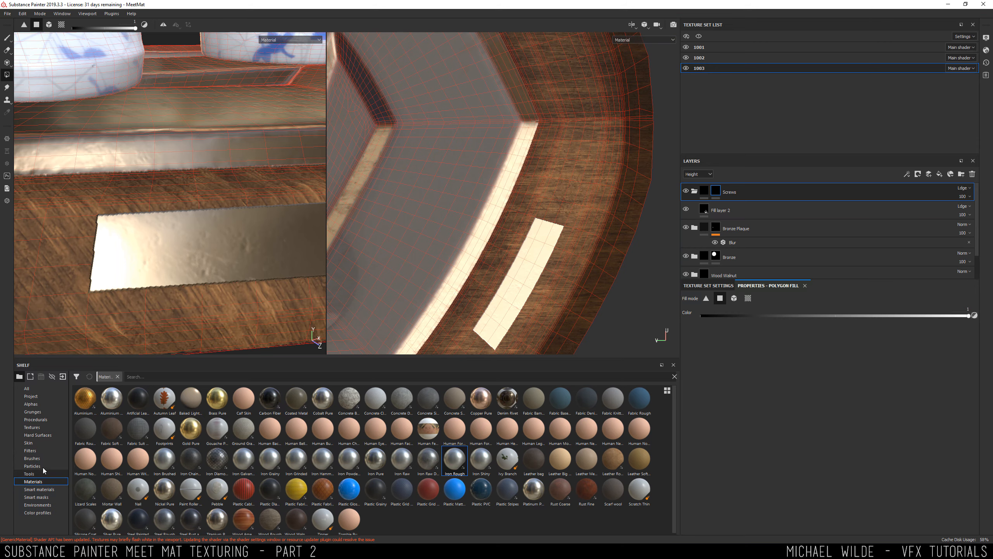
{"action": "left_click", "coordinate": [35, 460]}
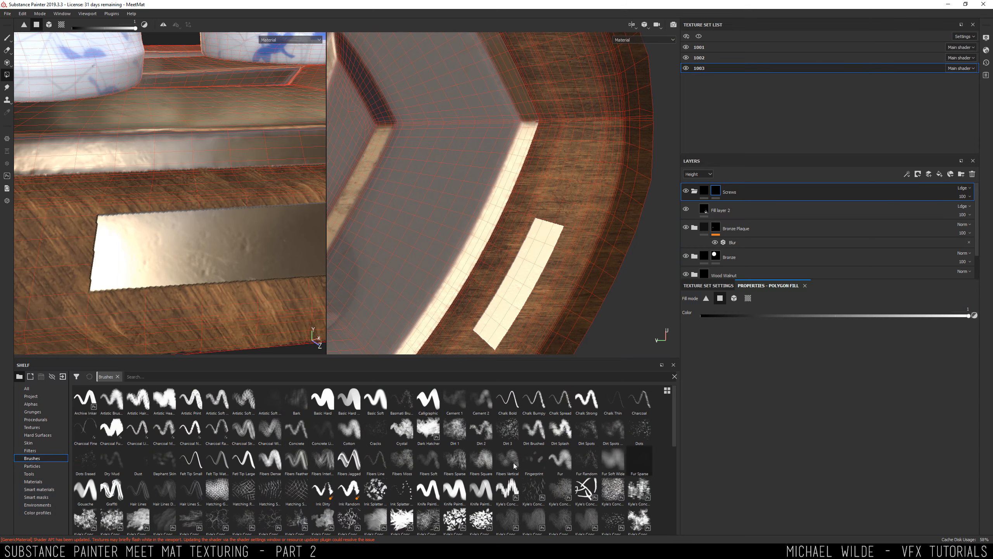
{"action": "left_click", "coordinate": [36, 481]}
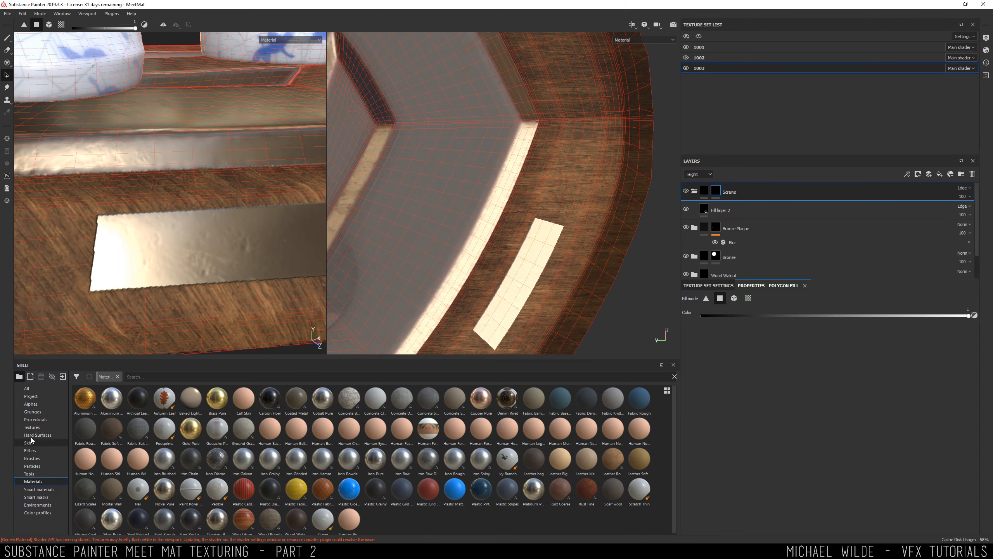
{"action": "left_click", "coordinate": [31, 404]}
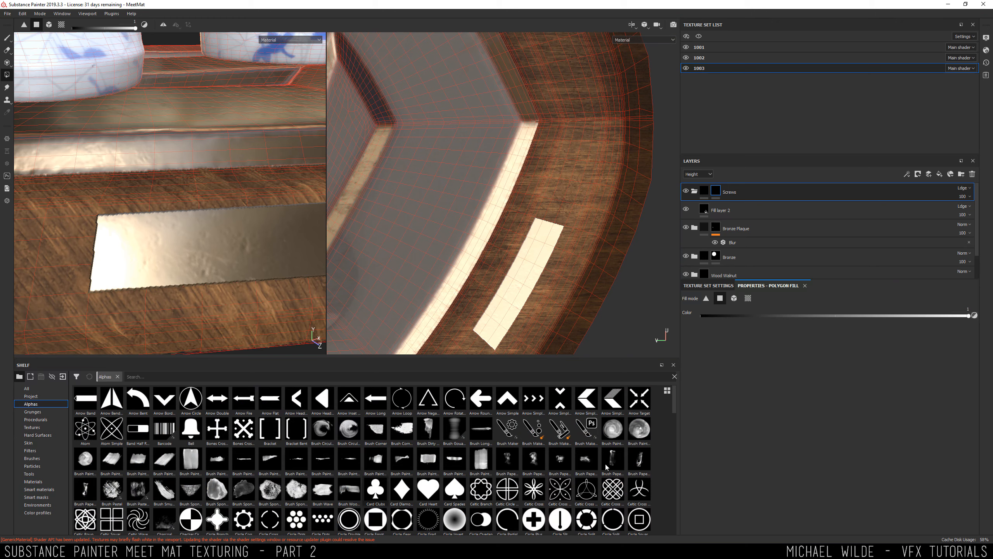
{"action": "scroll", "coordinate": [675, 419], "scroll_direction": "down", "scroll_amount": 2}
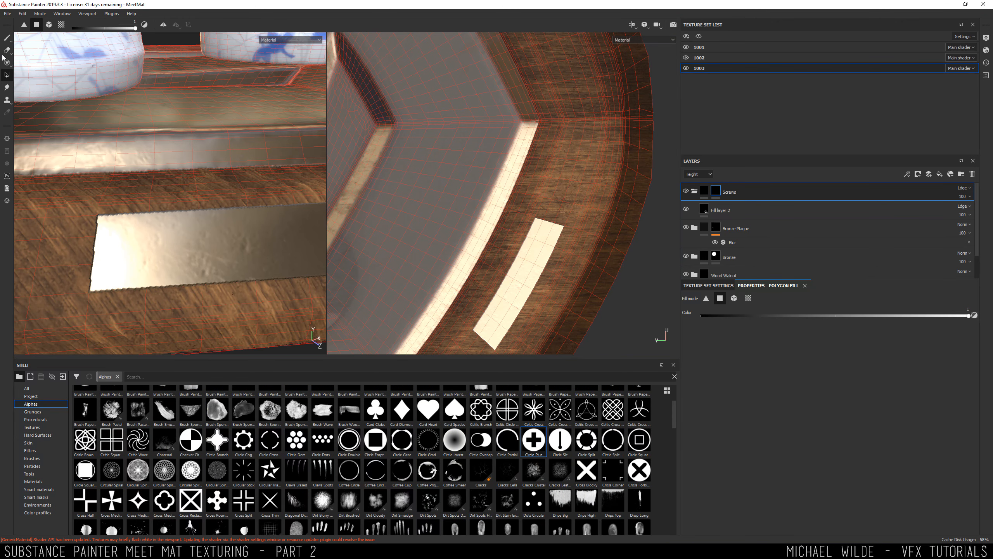
{"action": "left_click", "coordinate": [7, 39]}
{"action": "left_click", "coordinate": [195, 235]}
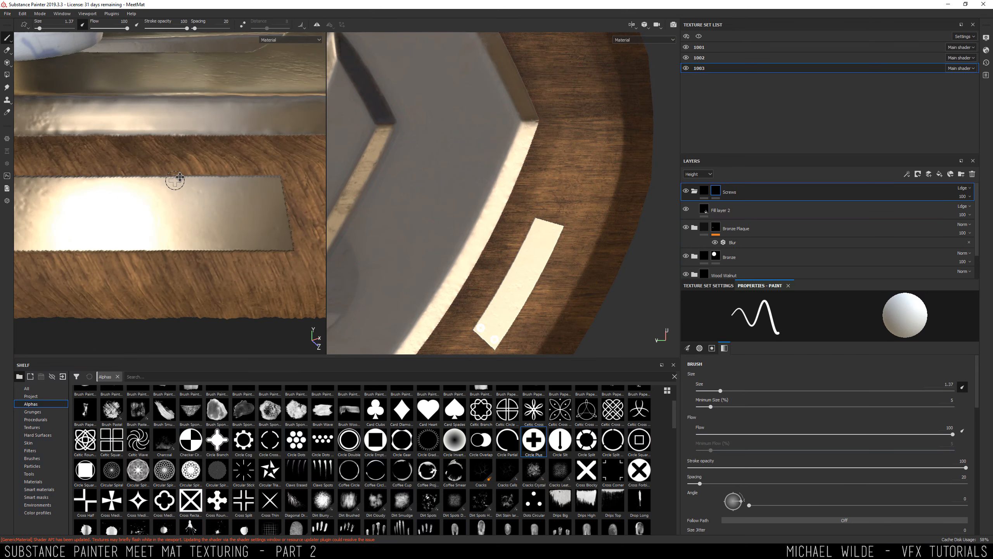
{"action": "middle_click_drag", "start_coordinate": [180, 177], "coordinate": [123, 178], "text": "alt"}
{"action": "left_click", "coordinate": [211, 192]}
{"action": "left_click", "coordinate": [217, 239]}
{"action": "left_click_drag", "start_coordinate": [156, 227], "coordinate": [211, 206], "text": "alt"}
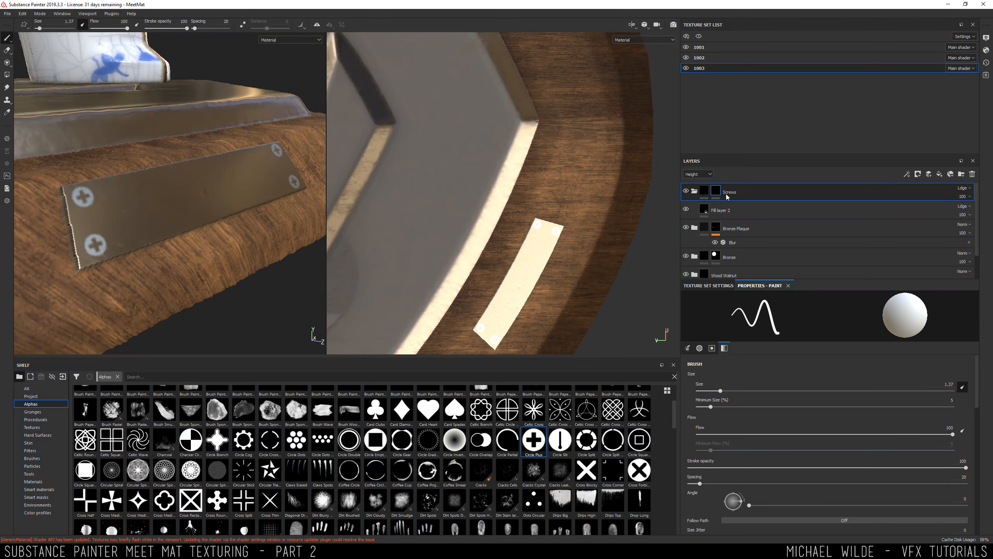
Set the Roughness of Fill layer 2 in the Screws folder to 0.8547 and raise its Height slightly above 0
{"action": "left_click", "coordinate": [722, 210]}
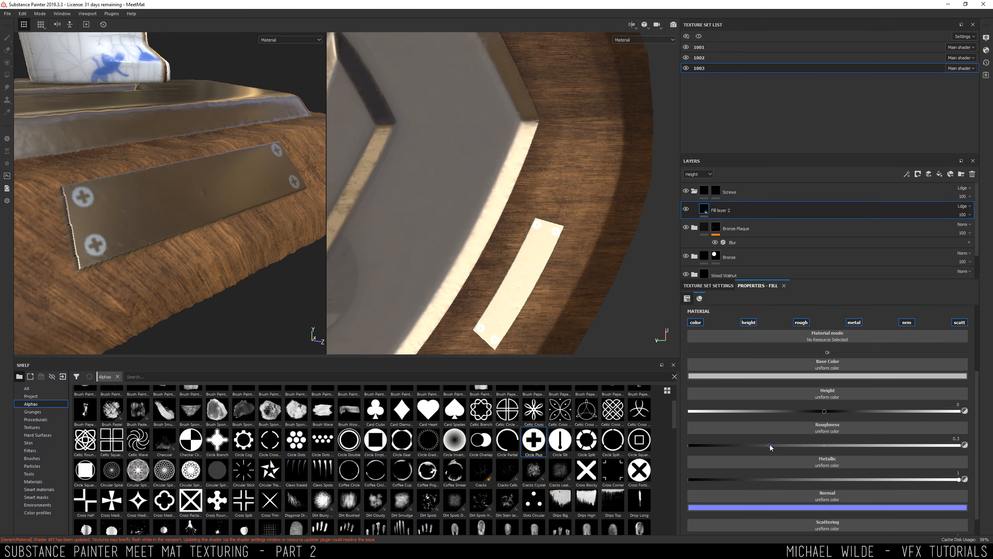
{"action": "left_click_drag", "start_coordinate": [872, 445], "coordinate": [921, 444]}
{"action": "left_click_drag", "start_coordinate": [825, 412], "coordinate": [829, 415]}
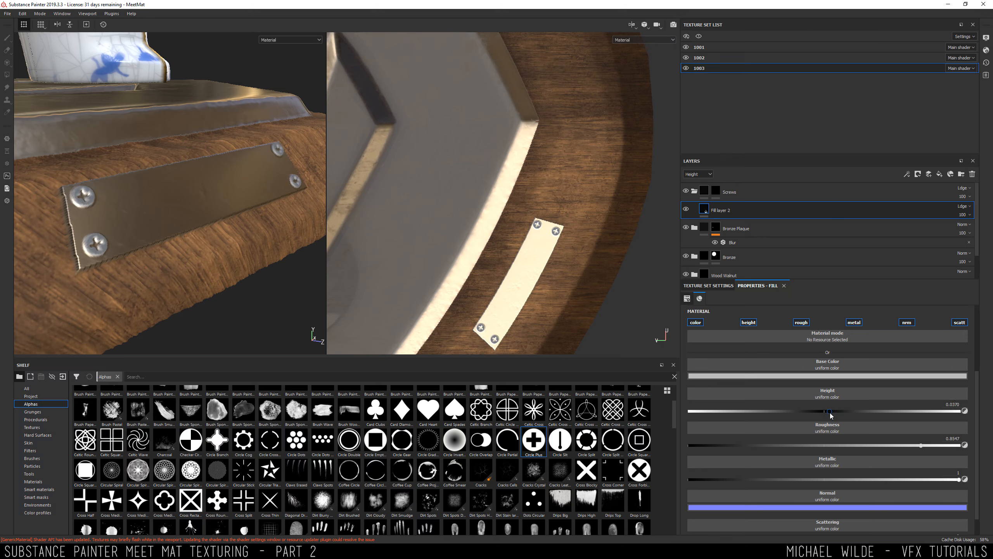
{"action": "left_click_drag", "start_coordinate": [831, 415], "coordinate": [829, 414]}
{"action": "mouse_move", "coordinate": [235, 220]}
{"action": "left_mouse_down", "text": "alt"}
{"action": "mouse_move", "coordinate": [243, 222]}
{"action": "mouse_move", "coordinate": [211, 225]}
{"action": "mouse_move", "coordinate": [223, 228]}
{"action": "left_mouse_up", "text": "alt"}
{"action": "left_click_drag", "start_coordinate": [829, 412], "coordinate": [832, 412]}
Disable the scattering and normal channels of the screws' Fill layer 2
{"action": "scroll", "coordinate": [960, 451], "scroll_direction": "down", "scroll_amount": 1}
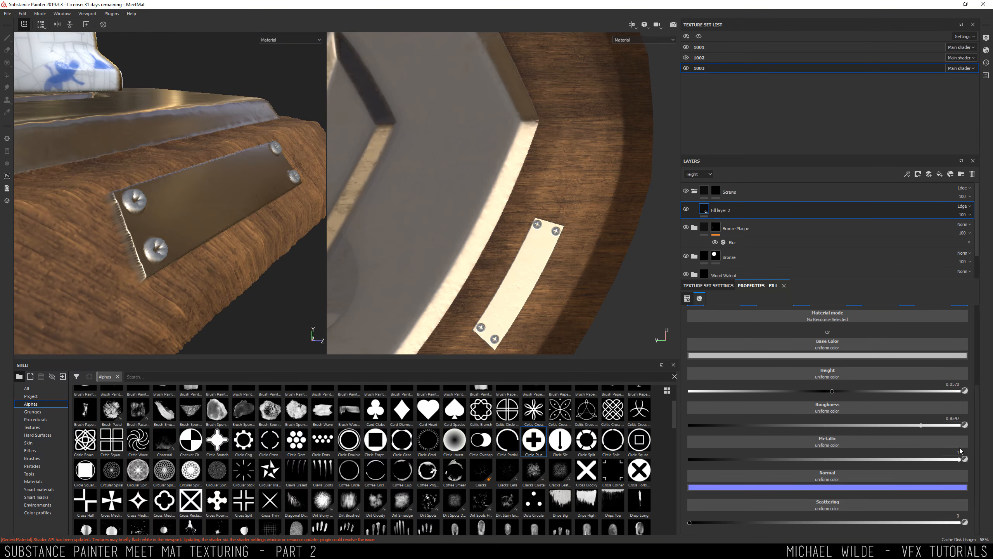
{"action": "scroll", "coordinate": [974, 372], "scroll_direction": "up", "scroll_amount": 2}
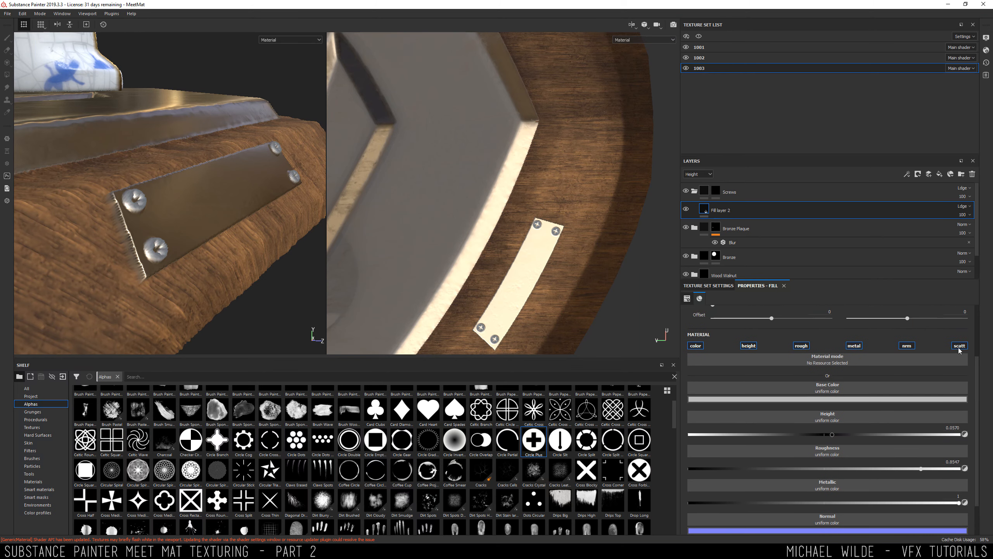
{"action": "left_click", "coordinate": [906, 346]}
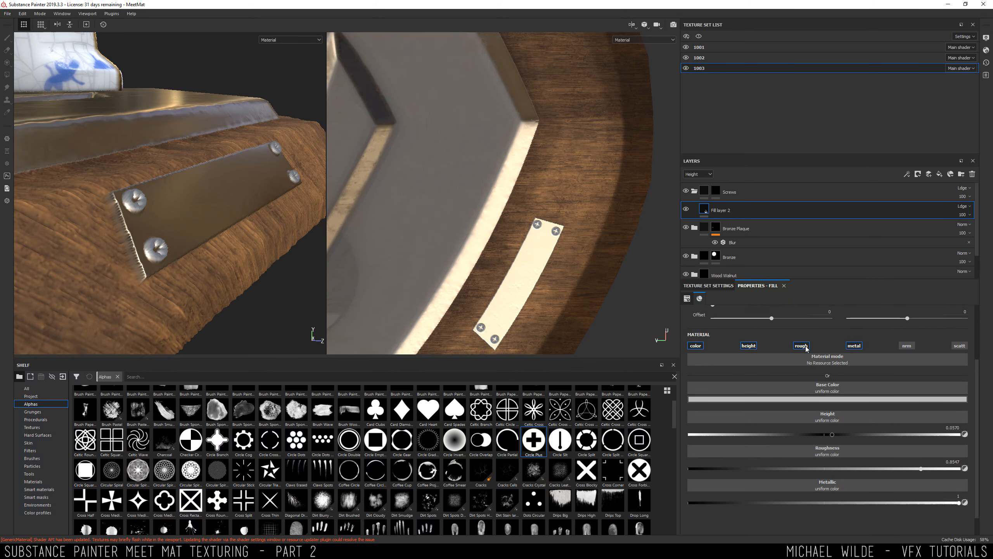
Assign the Fractal Sum 2 procedural to the Roughness of the screws' Fill layer 2
{"action": "left_click_drag", "start_coordinate": [147, 210], "coordinate": [39, 297], "text": "alt"}
{"action": "left_click", "coordinate": [35, 419]}
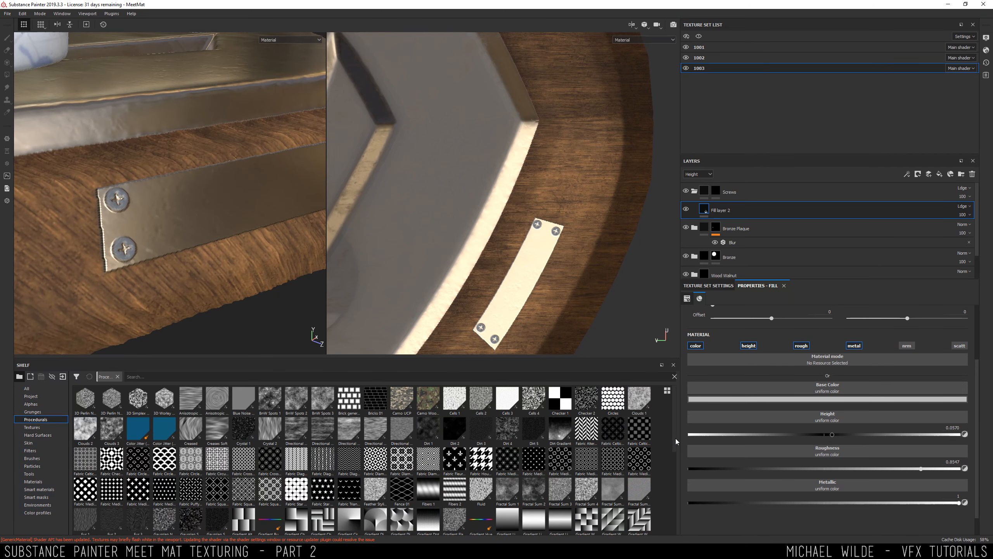
{"action": "scroll", "coordinate": [645, 470], "scroll_direction": "down", "scroll_amount": 1}
{"action": "left_click_drag", "start_coordinate": [534, 468], "coordinate": [820, 450]}
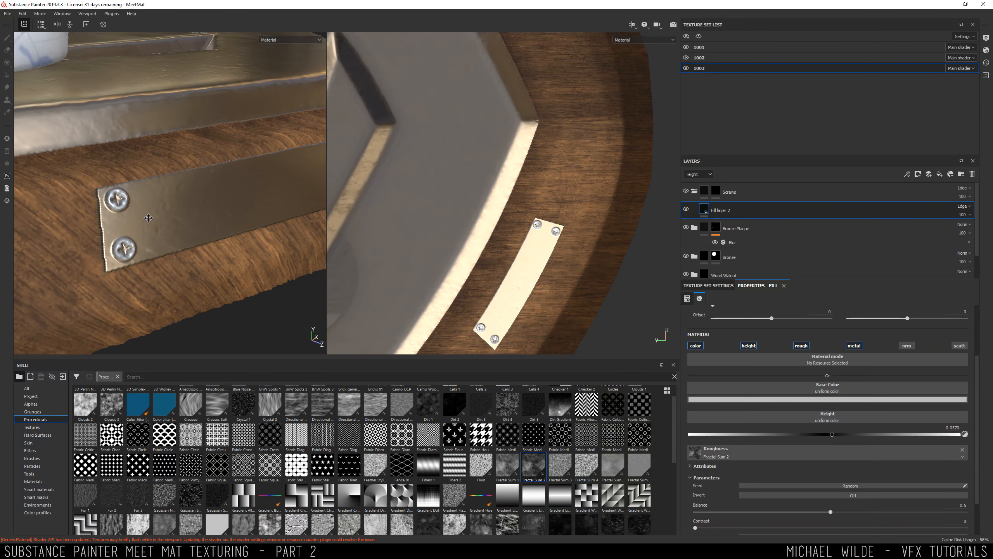
{"action": "left_click_drag", "start_coordinate": [177, 183], "coordinate": [200, 225], "text": "alt"}
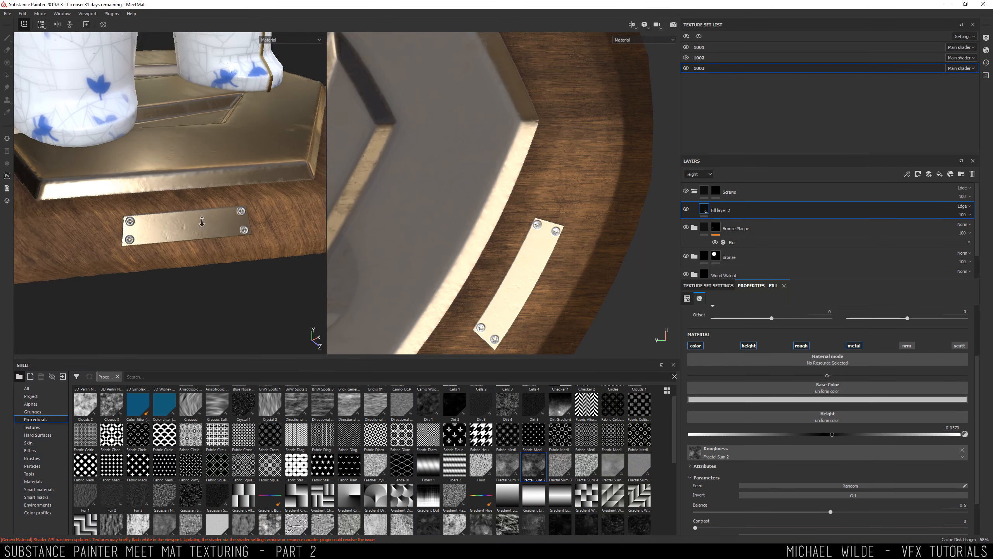
{"action": "right_click_drag", "start_coordinate": [200, 224], "coordinate": [219, 229], "text": "alt"}
{"action": "double_click", "coordinate": [731, 211]}
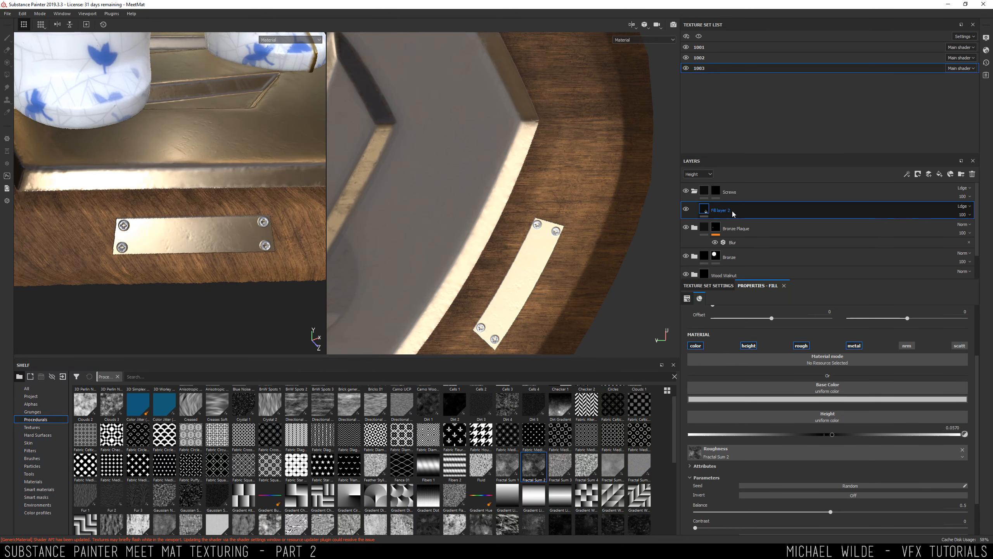
Erase the two screw heads at one end of the plaque from the Screws mask
{"action": "left_click", "coordinate": [715, 194]}
{"action": "middle_click_drag", "start_coordinate": [141, 347], "coordinate": [206, 316], "text": "alt"}
{"action": "right_click_drag", "start_coordinate": [206, 317], "coordinate": [281, 197], "text": "alt"}
{"action": "middle_click_drag", "start_coordinate": [281, 197], "coordinate": [196, 211], "text": "alt"}
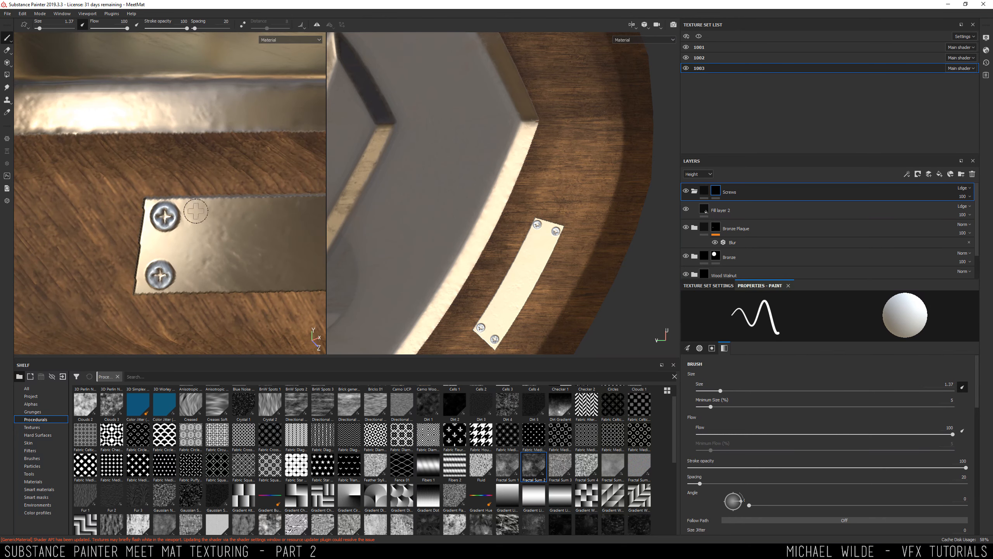
{"action": "key", "text": "x"}
{"action": "mouse_move", "coordinate": [163, 218]}
{"action": "left_mouse_down"}
{"action": "mouse_move", "coordinate": [184, 216]}
{"action": "mouse_move", "coordinate": [163, 280]}
{"action": "mouse_move", "coordinate": [153, 280]}
{"action": "left_mouse_up"}
Stamp smaller replacement screw heads at the plaque's corners in the Screws mask with the brush size at 0.94
{"action": "key", "text": "x"}
{"action": "right_click_drag", "start_coordinate": [164, 219], "coordinate": [166, 216], "text": "ctrl"}
{"action": "left_click", "coordinate": [162, 215]}
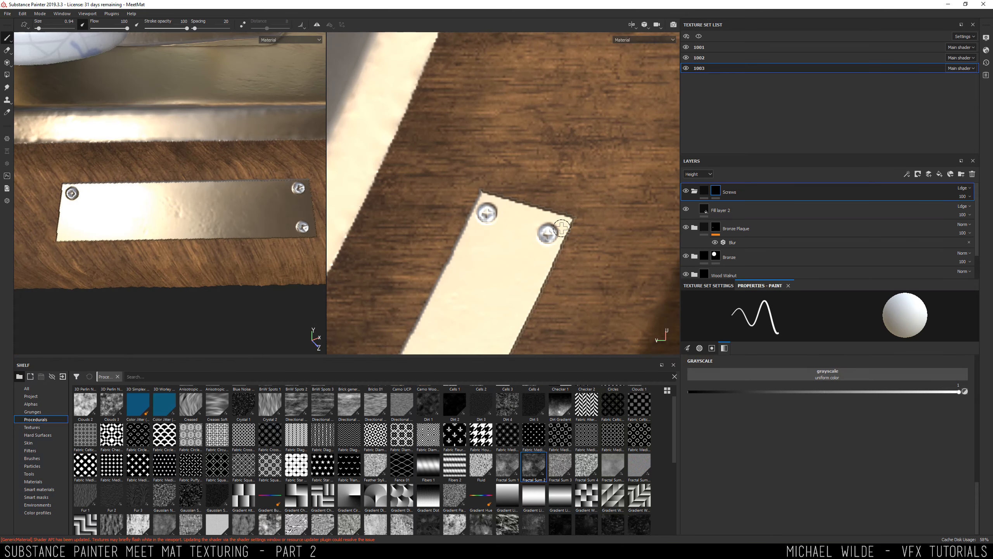
{"action": "middle_click_drag", "start_coordinate": [461, 288], "coordinate": [623, 60], "text": "alt"}
{"action": "middle_click_drag", "start_coordinate": [504, 325], "coordinate": [489, 256], "text": "alt"}
{"action": "left_click", "coordinate": [516, 245]}
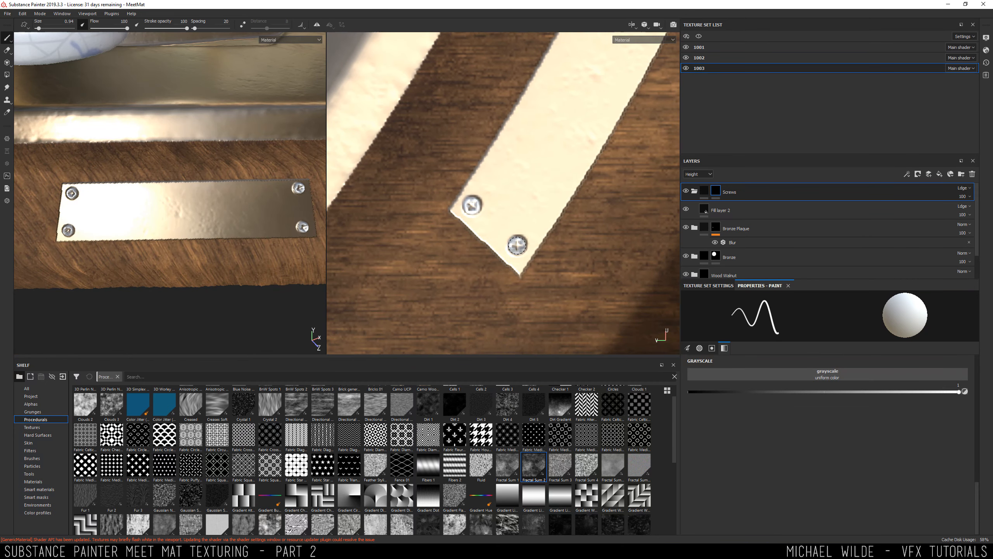
{"action": "scroll", "coordinate": [127, 196], "scroll_direction": "down", "scroll_amount": 1}
{"action": "left_click_drag", "start_coordinate": [126, 193], "coordinate": [237, 169], "text": "alt"}
{"action": "scroll", "coordinate": [180, 177], "scroll_direction": "down", "scroll_amount": 5}
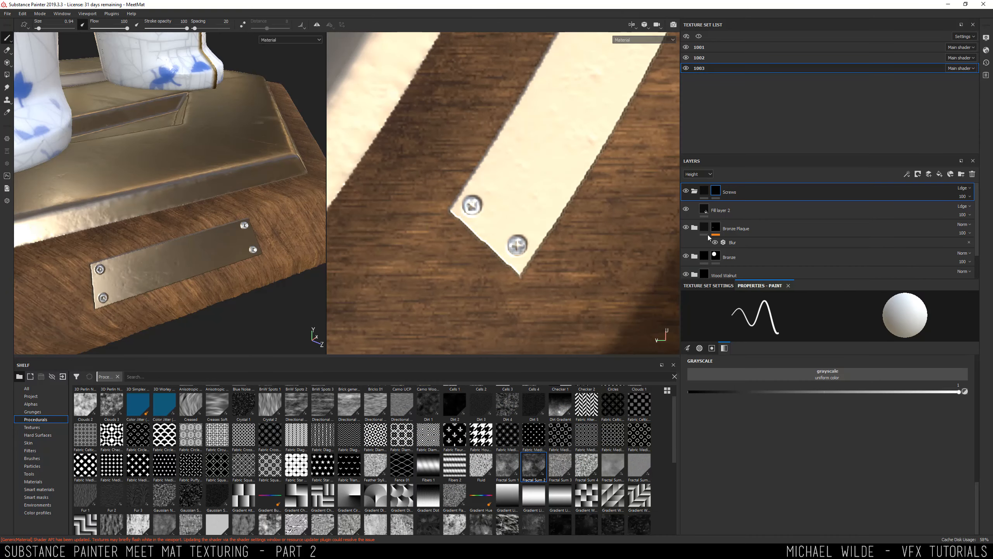
Add a fill layer above the Bump layer inside the Bronze Plaque folder
{"action": "left_click", "coordinate": [694, 192]}
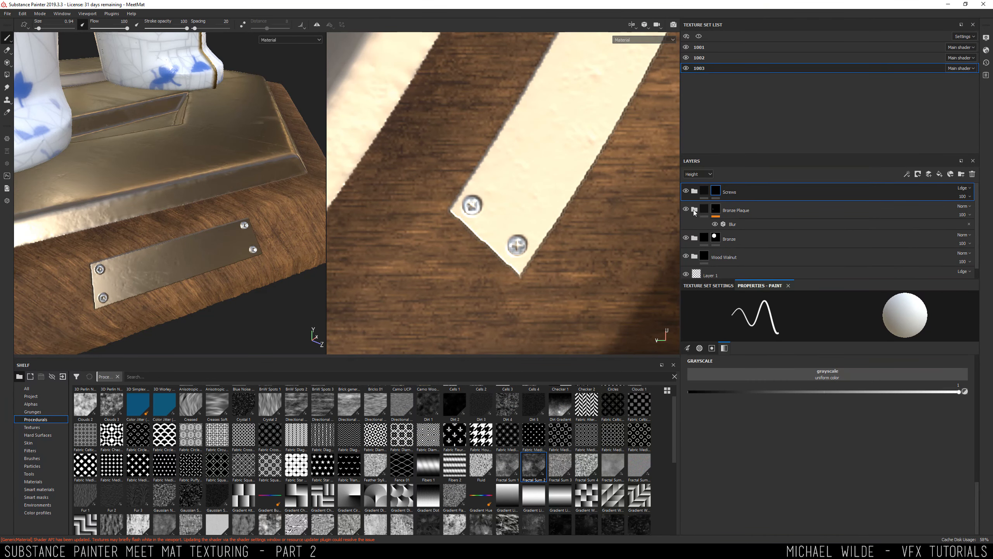
{"action": "left_click", "coordinate": [694, 210]}
{"action": "left_click", "coordinate": [754, 239]}
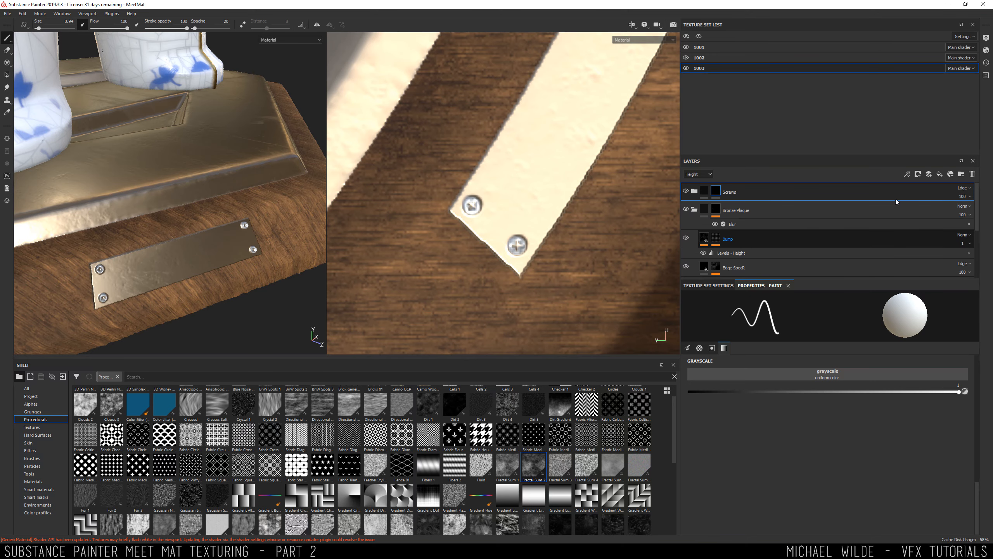
{"action": "left_click", "coordinate": [941, 175]}
Limit the plaque's new fill layer to the roughness channel and assign the Grunge Leaks procedural to it
{"action": "left_click", "coordinate": [39, 466]}
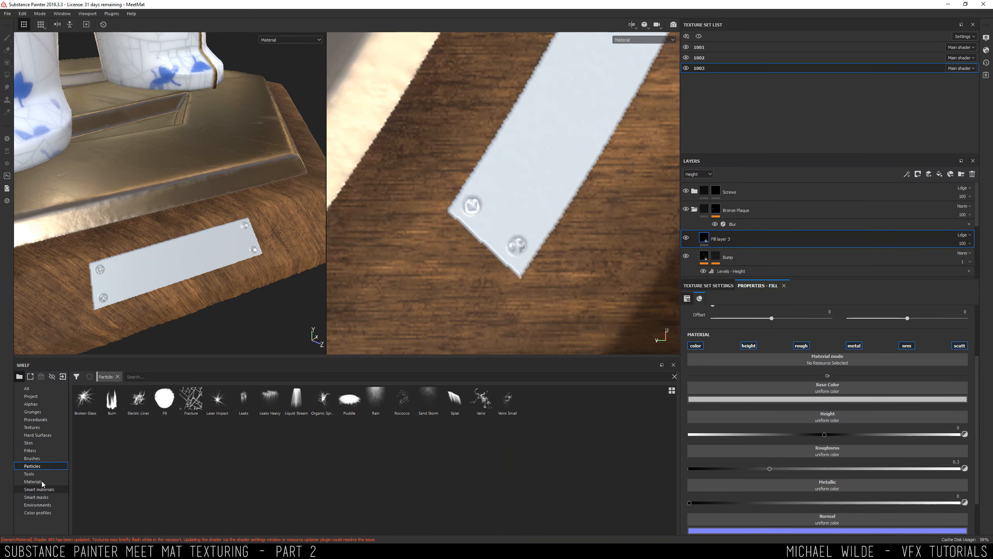
{"action": "left_click", "coordinate": [41, 419]}
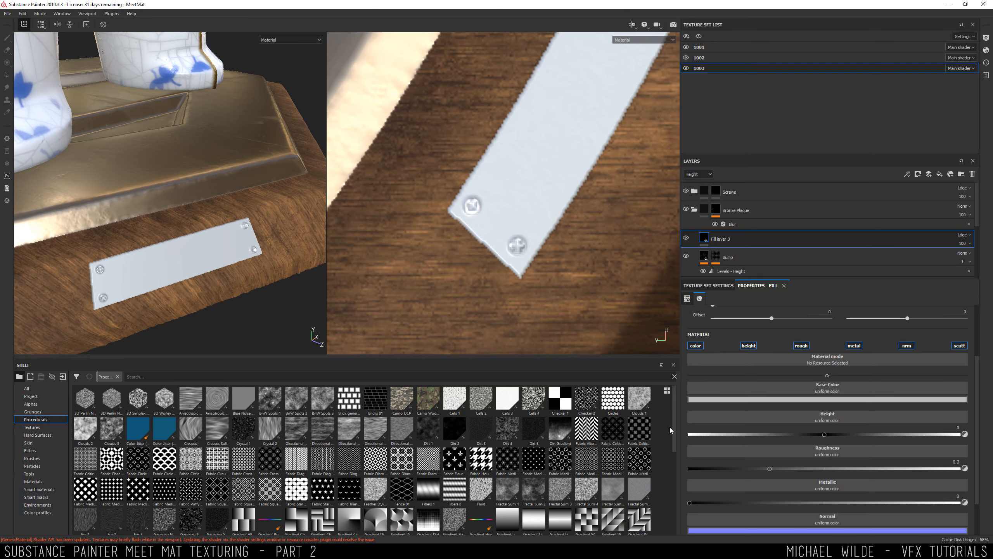
{"action": "left_click_drag", "start_coordinate": [672, 427], "coordinate": [672, 487]}
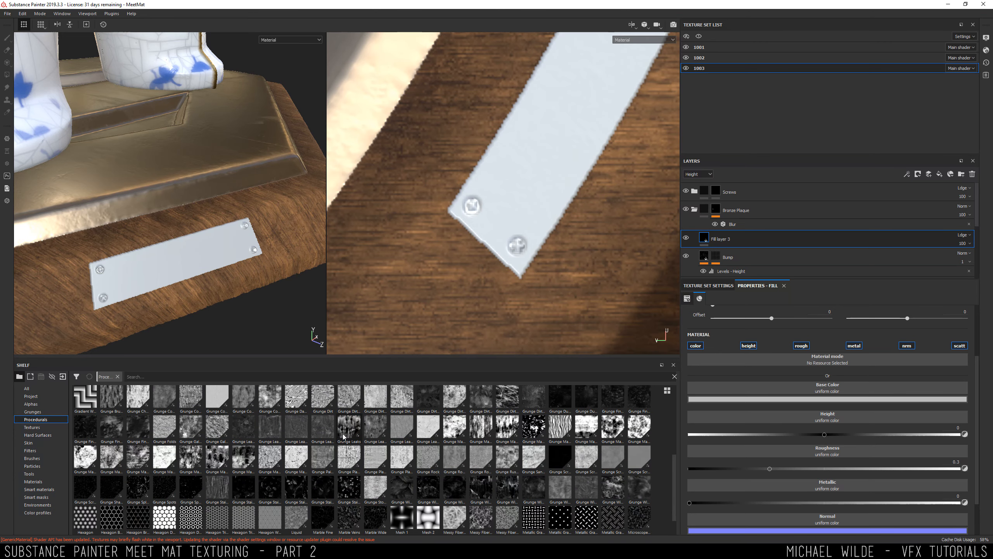
{"action": "left_click_drag", "start_coordinate": [342, 430], "coordinate": [837, 446]}
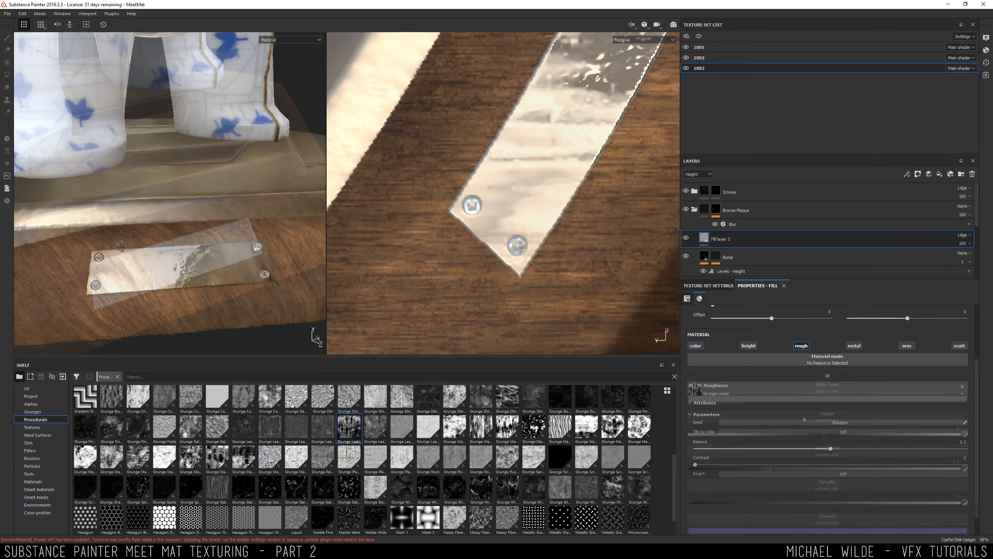
Set Fill layer 3's UV scale to 10.21 and rotation to 150.97, and its roughness opacity to 38
{"action": "scroll", "coordinate": [899, 391], "scroll_direction": "up", "scroll_amount": 3}
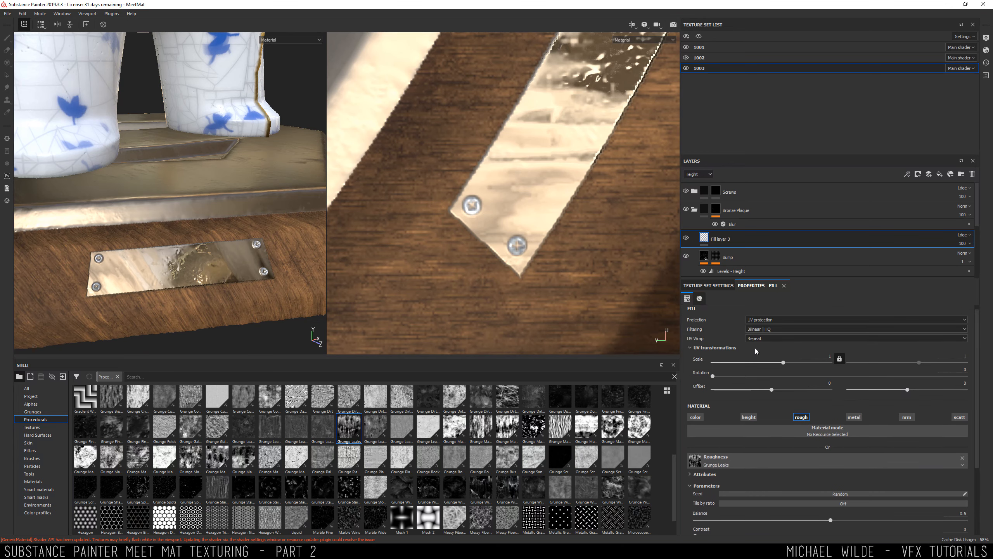
{"action": "left_click_drag", "start_coordinate": [766, 362], "coordinate": [797, 363]}
{"action": "left_click_drag", "start_coordinate": [715, 375], "coordinate": [858, 368]}
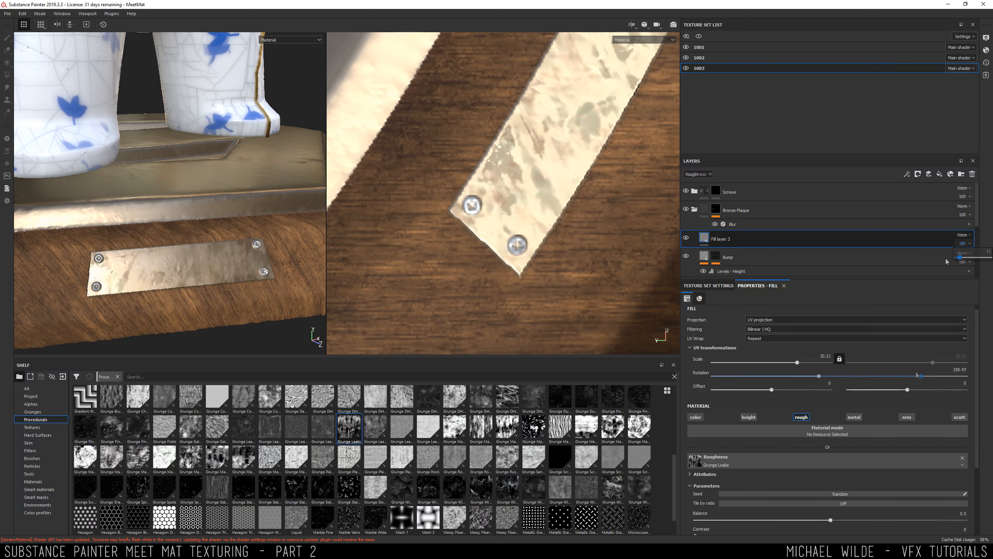
{"action": "left_click_drag", "start_coordinate": [947, 262], "coordinate": [970, 262]}
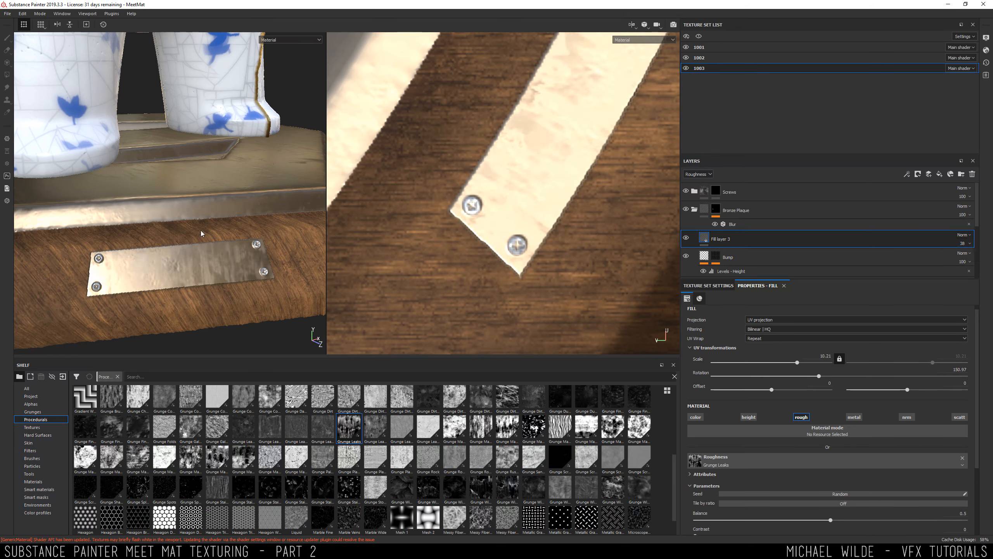
Set the roughness blend mode of the plaque's Fill layer 3 to Linear Dodge
{"action": "left_click_drag", "start_coordinate": [239, 214], "coordinate": [215, 214], "text": "alt"}
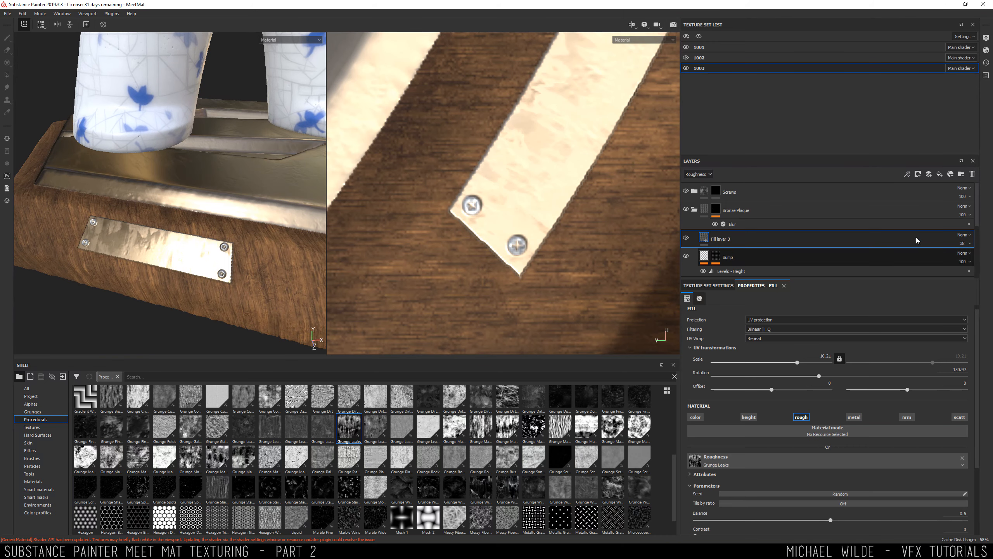
{"action": "left_click", "coordinate": [962, 235]}
{"action": "left_click", "coordinate": [966, 309]}
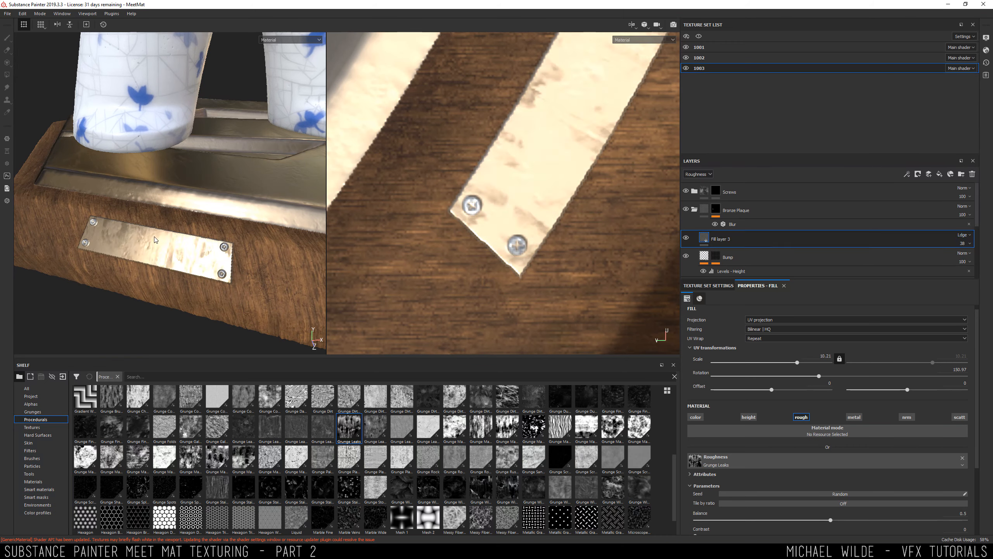
Replace Fill layer 3's roughness texture with Grunge Wipe Dusty, setting its contrast to 0.27 and balance to 0.7
{"action": "left_click_drag", "start_coordinate": [177, 184], "coordinate": [205, 206], "text": "alt"}
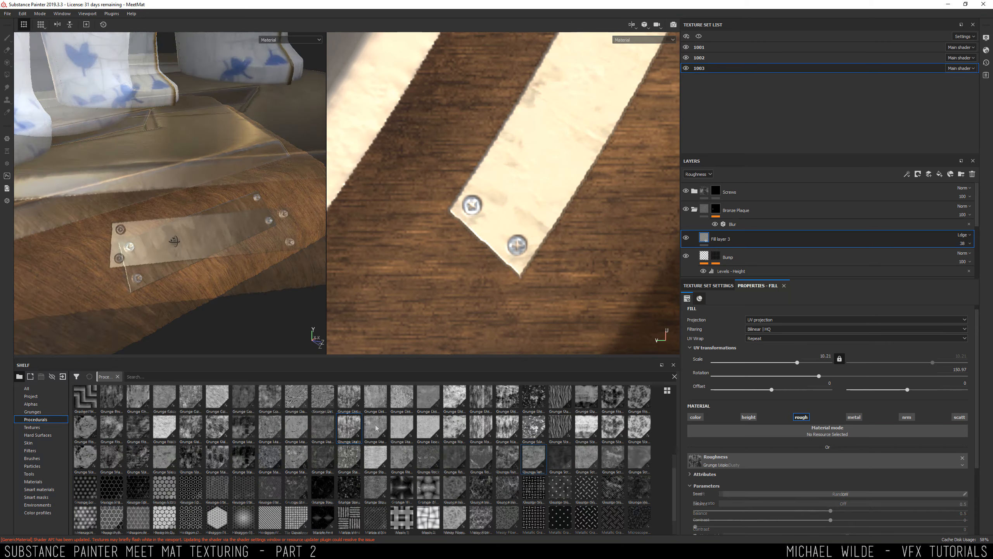
{"action": "left_click_drag", "start_coordinate": [695, 527], "coordinate": [768, 527]}
{"action": "left_click_drag", "start_coordinate": [831, 511], "coordinate": [863, 512]}
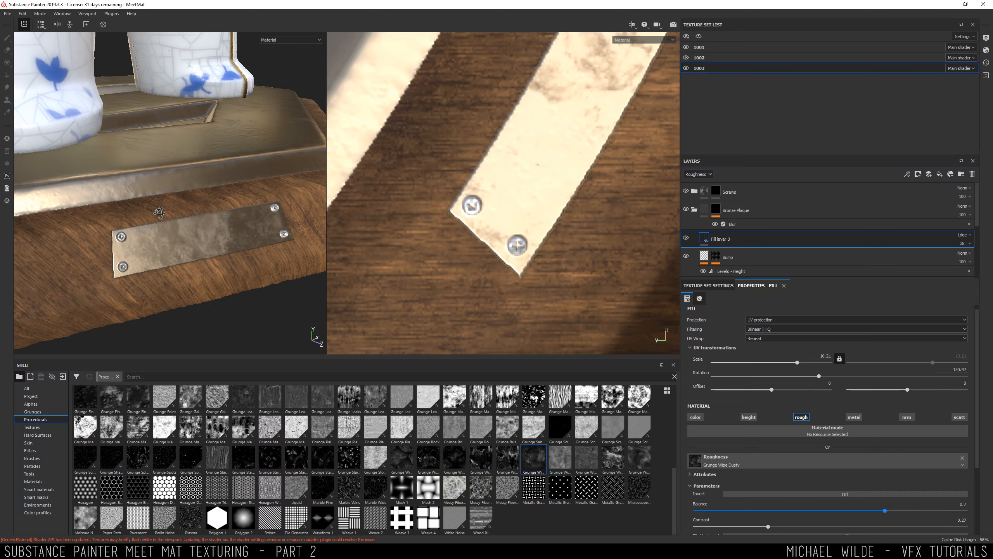
Save the project
{"action": "mouse_move", "coordinate": [159, 214]}
{"action": "left_mouse_down", "text": "alt"}
{"action": "mouse_move", "coordinate": [173, 201]}
{"action": "mouse_move", "coordinate": [133, 199]}
{"action": "mouse_move", "coordinate": [221, 193]}
{"action": "mouse_move", "coordinate": [164, 207]}
{"action": "left_mouse_up", "text": "alt"}
{"action": "scroll", "coordinate": [164, 192], "scroll_direction": "down", "scroll_amount": 6}
{"action": "key", "text": "ctrl+s"}
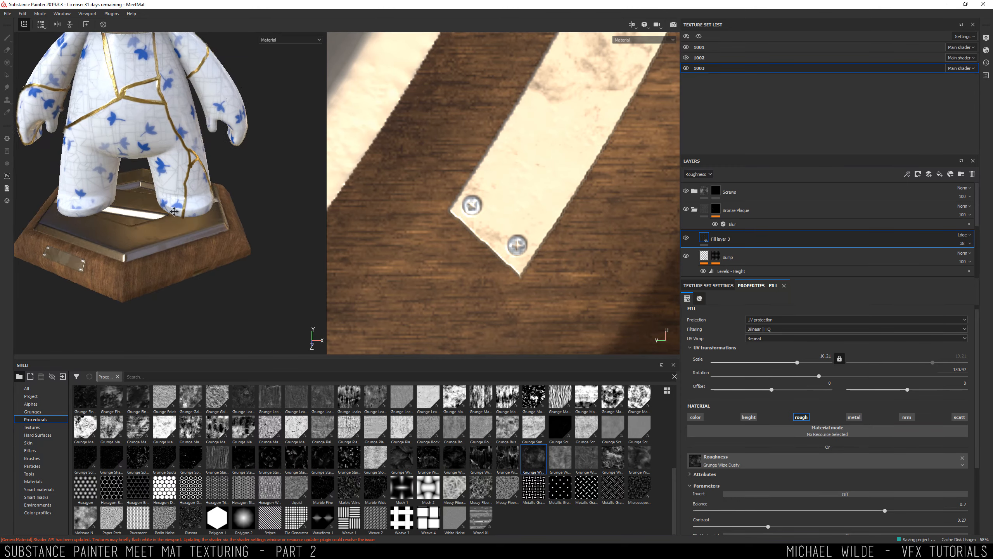
{"action": "middle_click_drag", "start_coordinate": [168, 149], "coordinate": [172, 205], "text": "alt"}
{"action": "left_click_drag", "start_coordinate": [176, 188], "coordinate": [246, 176], "text": "alt"}
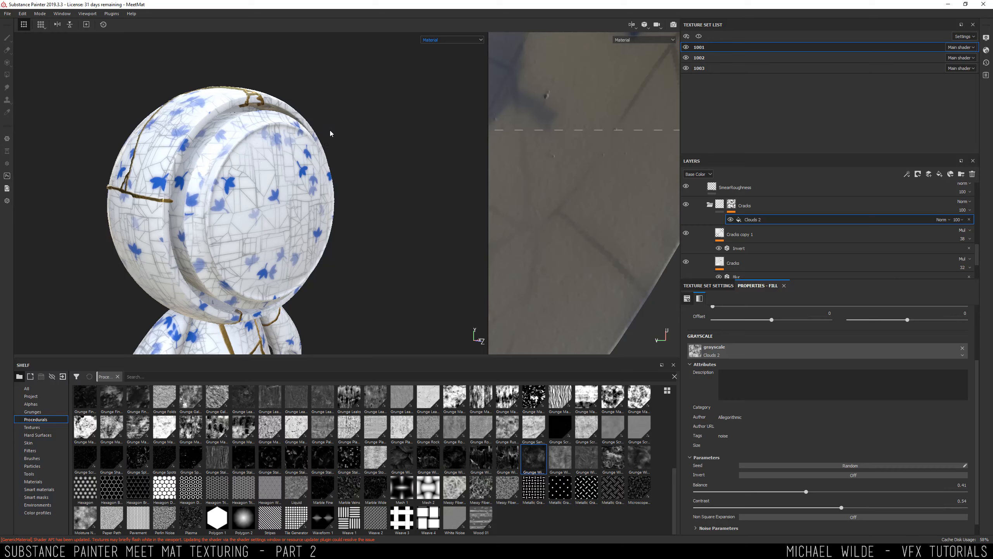
Examine the blue leaf pattern and cracks on the MeetMat's head from several angles
{"action": "middle_click_drag", "start_coordinate": [305, 101], "coordinate": [331, 98], "text": "alt"}
{"action": "scroll", "coordinate": [301, 151], "scroll_direction": "up", "scroll_amount": 2}
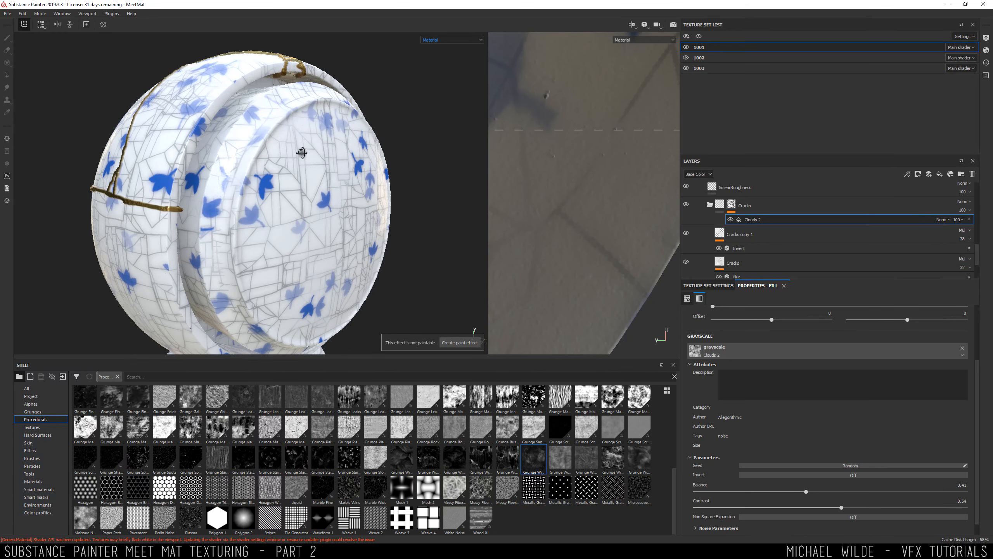
{"action": "mouse_move", "coordinate": [301, 151]}
{"action": "left_mouse_down", "text": "alt"}
{"action": "mouse_move", "coordinate": [363, 167]}
{"action": "mouse_move", "coordinate": [259, 182]}
{"action": "mouse_move", "coordinate": [255, 126]}
{"action": "left_mouse_up", "text": "alt"}
{"action": "scroll", "coordinate": [255, 127], "scroll_direction": "down", "scroll_amount": 3}
{"action": "middle_click_drag", "start_coordinate": [322, 156], "coordinate": [297, 144], "text": "alt"}
{"action": "left_click_drag", "start_coordinate": [311, 161], "coordinate": [308, 147], "text": "alt"}
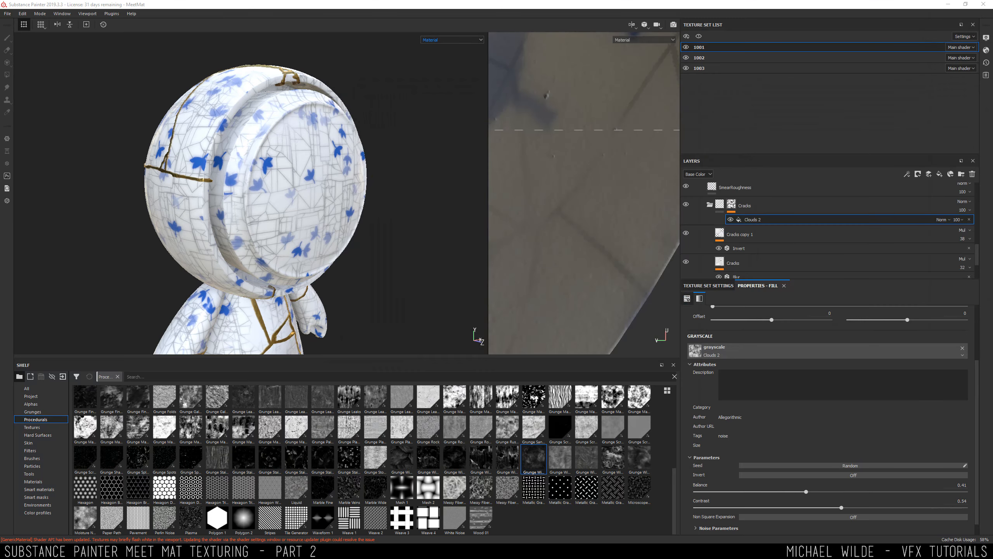
{"action": "left_click_drag", "start_coordinate": [334, 149], "coordinate": [319, 150], "text": "alt"}
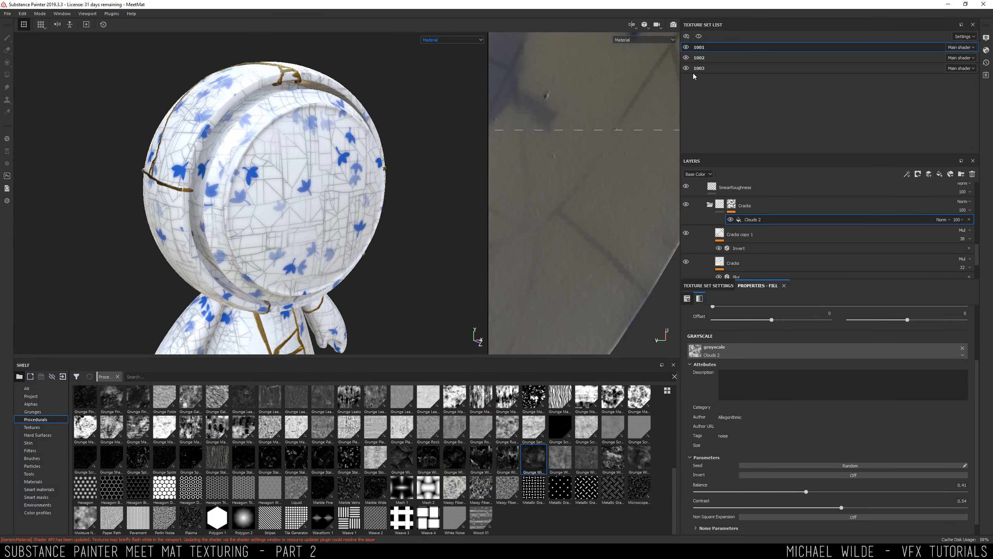
Collapse the GoldEdge folder and expand the Instance folder in texture set 1001 to reach its Paint folder
{"action": "scroll", "coordinate": [748, 213], "scroll_direction": "up", "scroll_amount": 5}
{"action": "scroll", "coordinate": [733, 200], "scroll_direction": "up", "scroll_amount": 5}
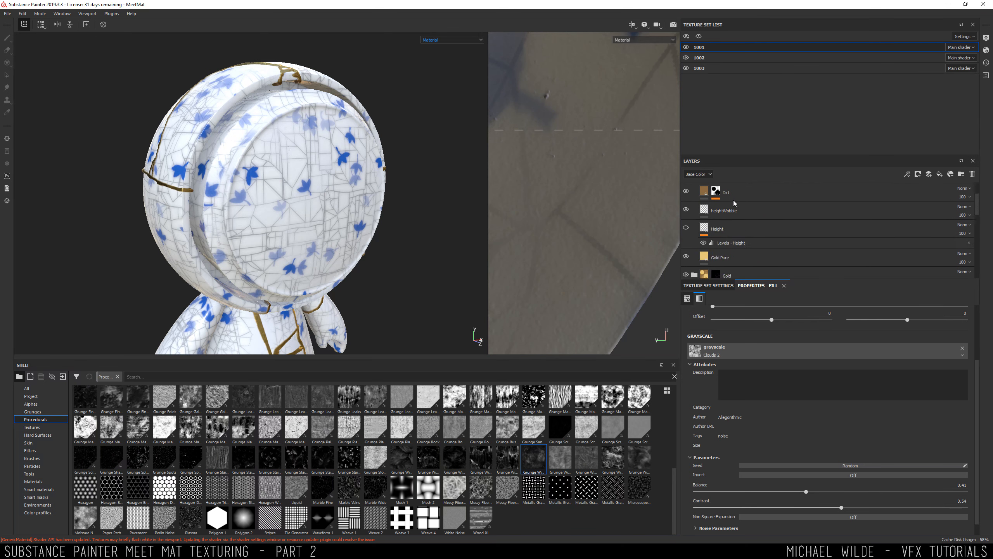
{"action": "left_click", "coordinate": [695, 191]}
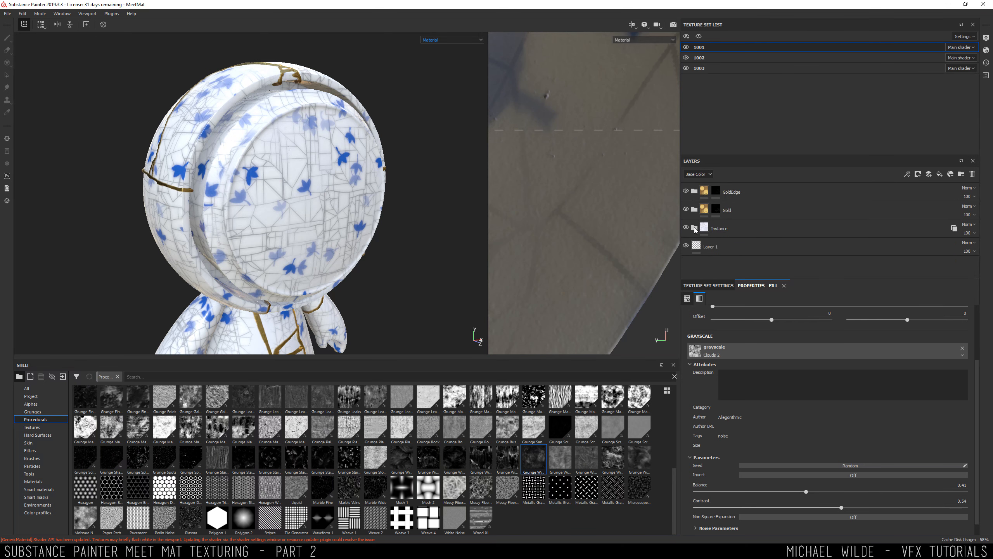
{"action": "scroll", "coordinate": [767, 244], "scroll_direction": "down", "scroll_amount": 3}
{"action": "scroll", "coordinate": [749, 250], "scroll_direction": "up", "scroll_amount": 1}
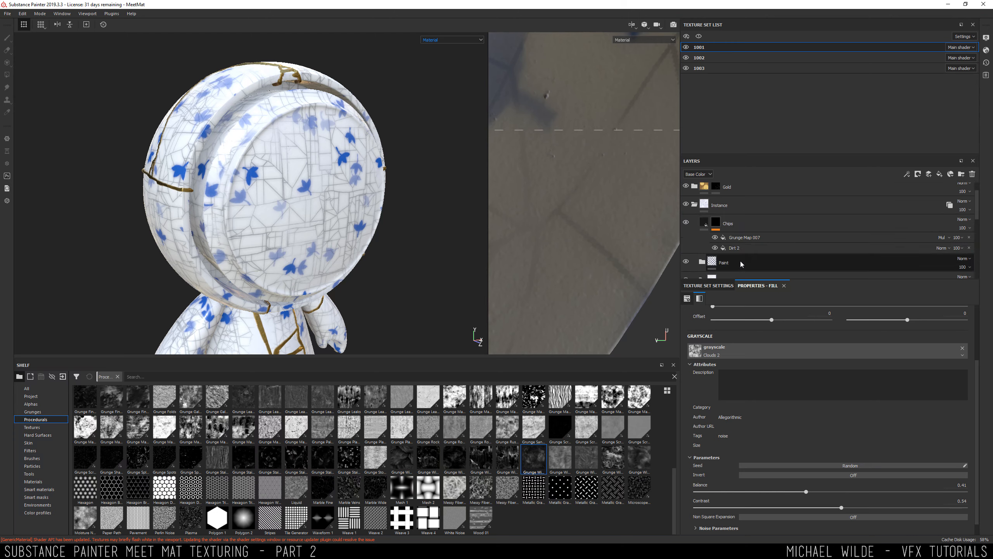
{"action": "mouse_move", "coordinate": [315, 163]}
{"action": "left_mouse_down", "text": "alt"}
{"action": "mouse_move", "coordinate": [273, 129]}
{"action": "mouse_move", "coordinate": [290, 209]}
{"action": "mouse_move", "coordinate": [262, 187]}
{"action": "left_mouse_up", "text": "alt"}
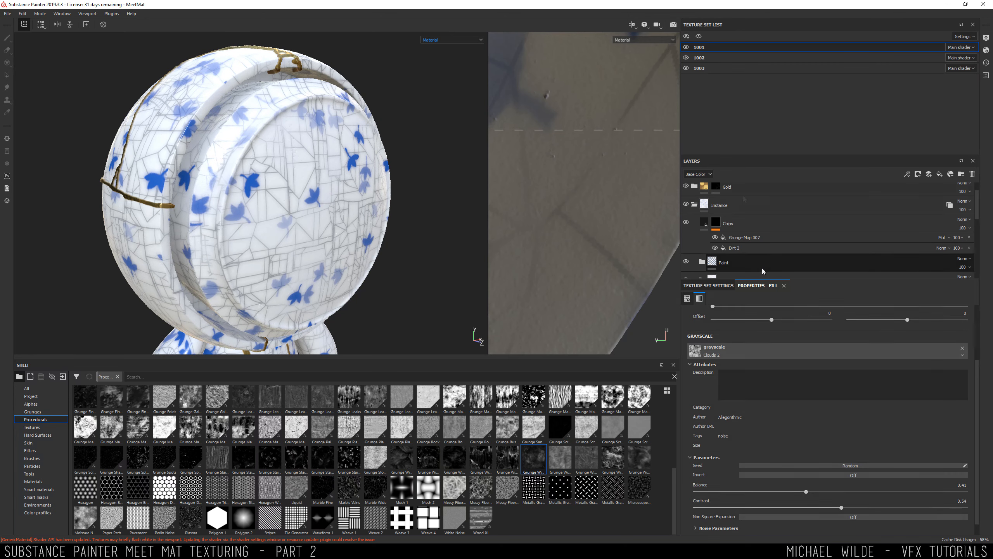
Copy texture set 1001's Instance folder and paste the copy into set 1002 in place of the linked Instance instance
{"action": "left_click", "coordinate": [729, 205]}
{"action": "right_click", "coordinate": [730, 205]}
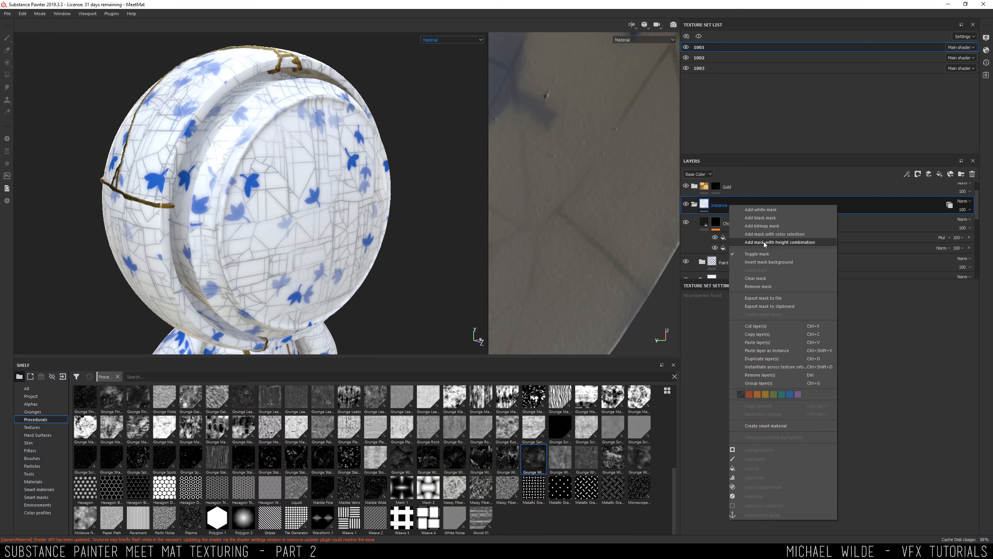
{"action": "left_click", "coordinate": [772, 339]}
{"action": "left_click", "coordinate": [715, 58]}
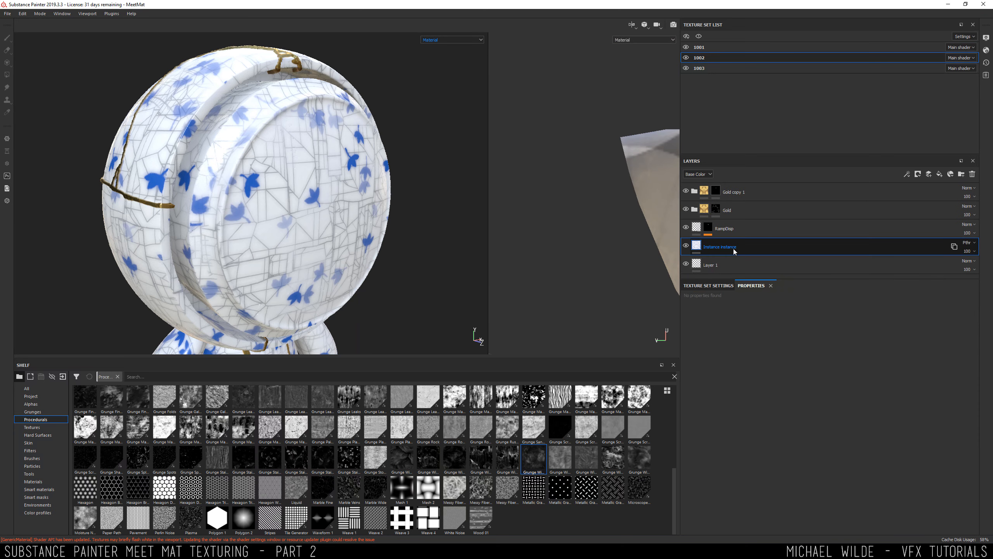
{"action": "left_click", "coordinate": [734, 248]}
{"action": "right_click", "coordinate": [722, 251]}
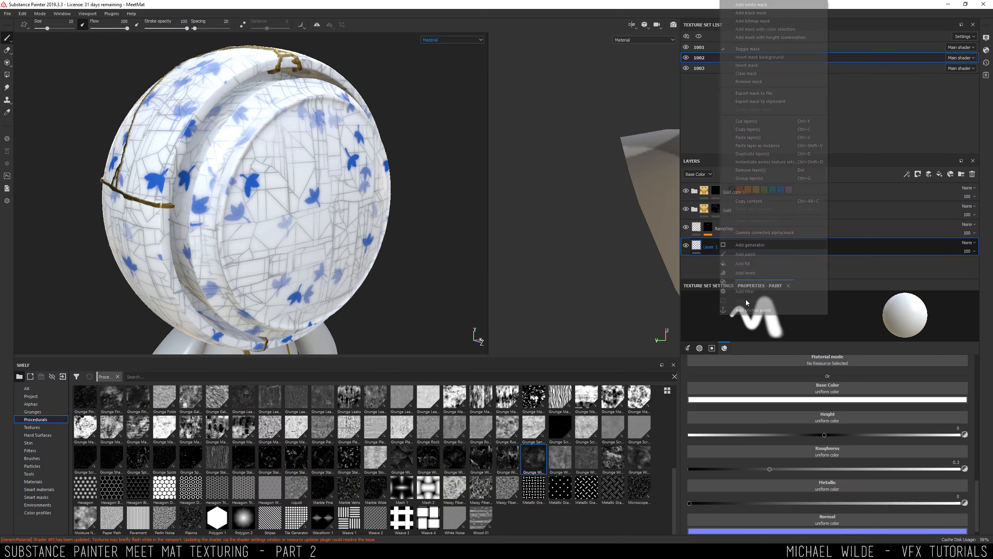
{"action": "left_click", "coordinate": [766, 145]}
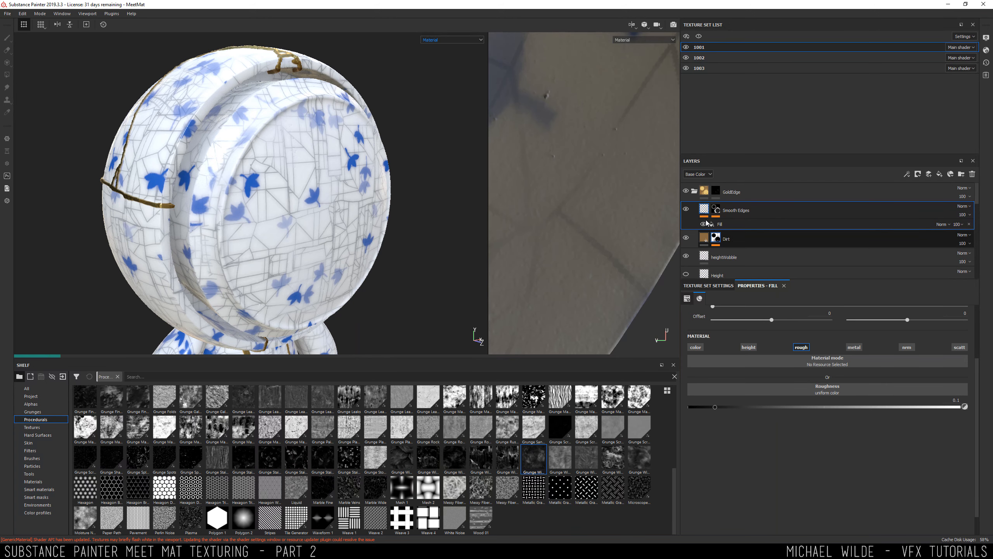
Collapse the GoldEdge folder in texture set 1001 and hide texture sets 1002 and 1003
{"action": "left_click", "coordinate": [707, 215]}
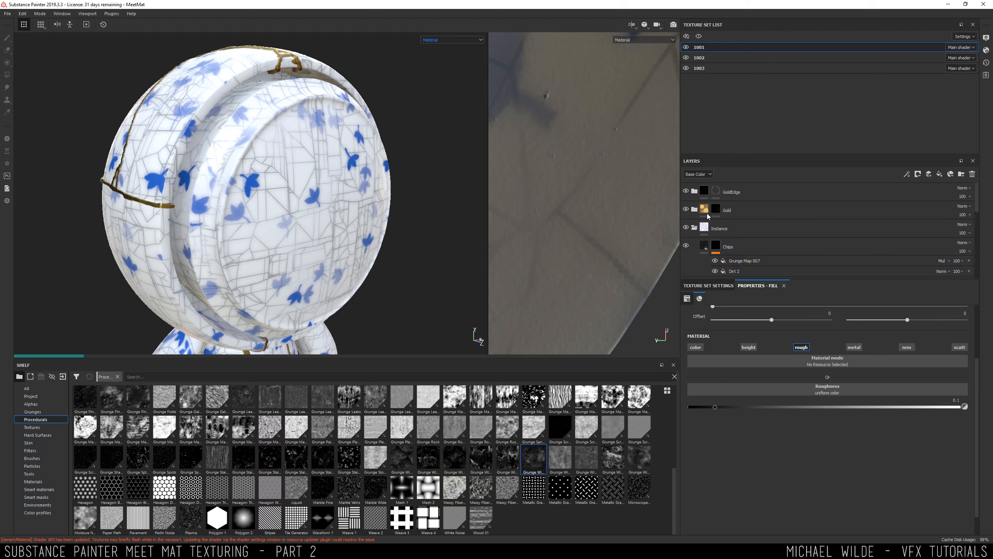
{"action": "left_click", "coordinate": [706, 212]}
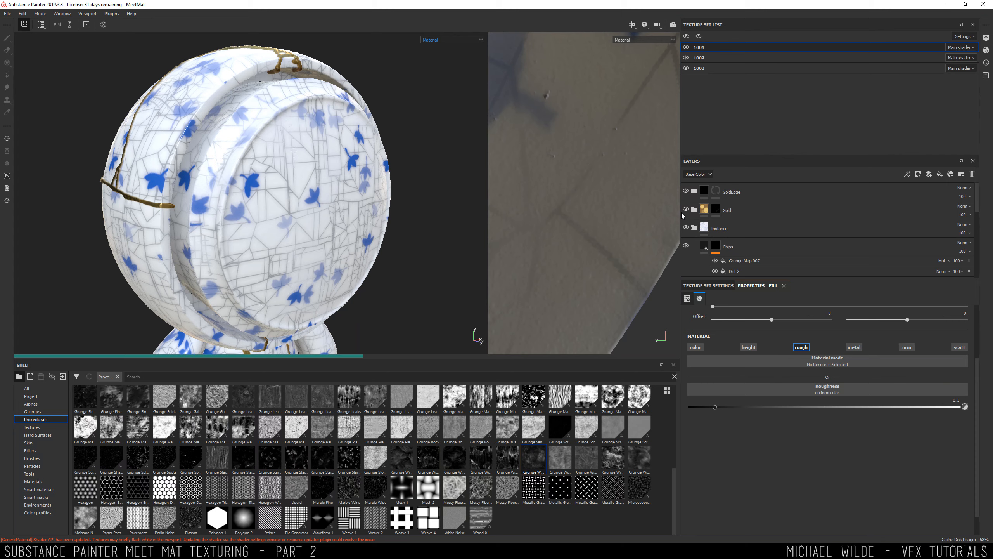
{"action": "left_click", "coordinate": [686, 69]}
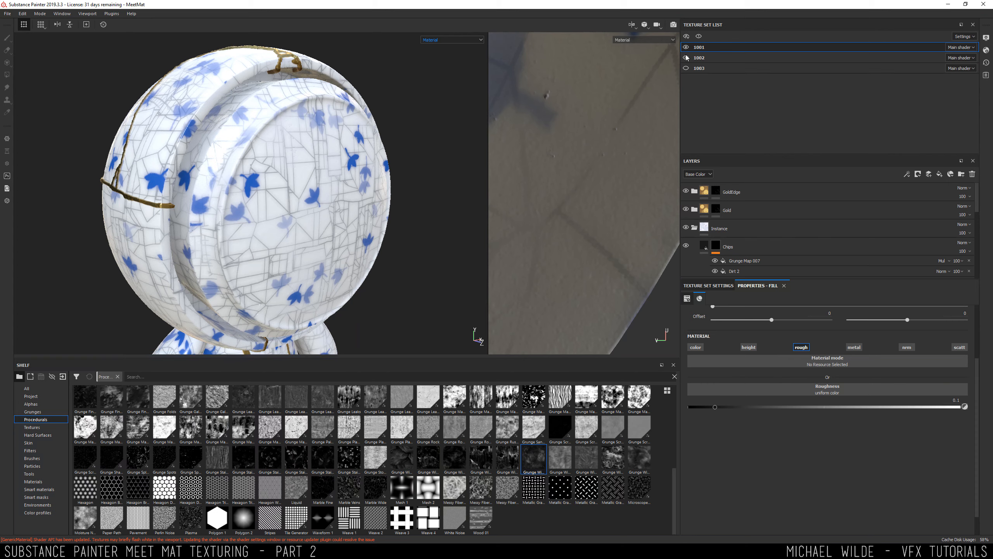
{"action": "left_click", "coordinate": [686, 57]}
{"action": "left_click_drag", "start_coordinate": [342, 158], "coordinate": [317, 113], "text": "alt"}
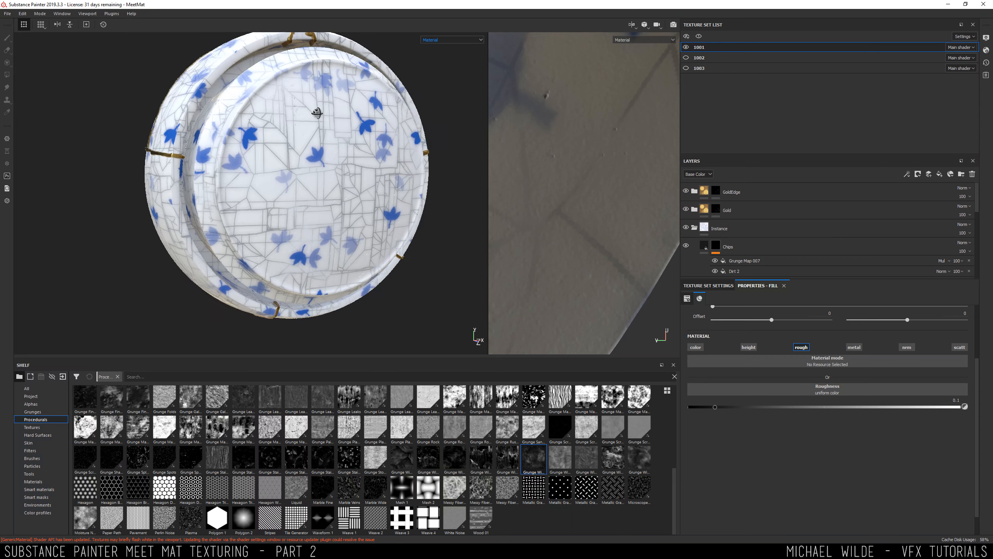
Add a white mask to the Paint folder inside texture set 1001's Instance folder
{"action": "scroll", "coordinate": [772, 237], "scroll_direction": "down", "scroll_amount": 2}
{"action": "left_click", "coordinate": [734, 239]}
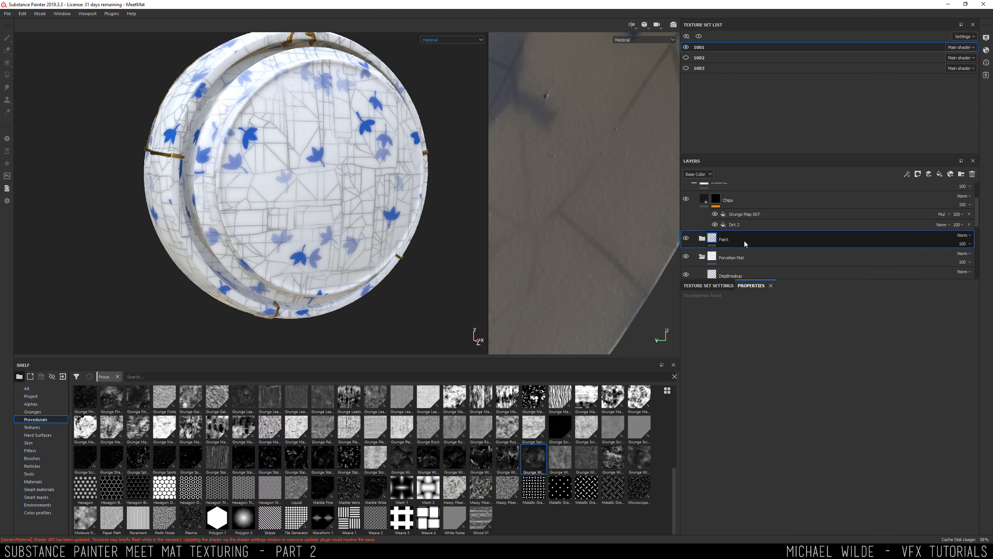
{"action": "left_click", "coordinate": [702, 239]}
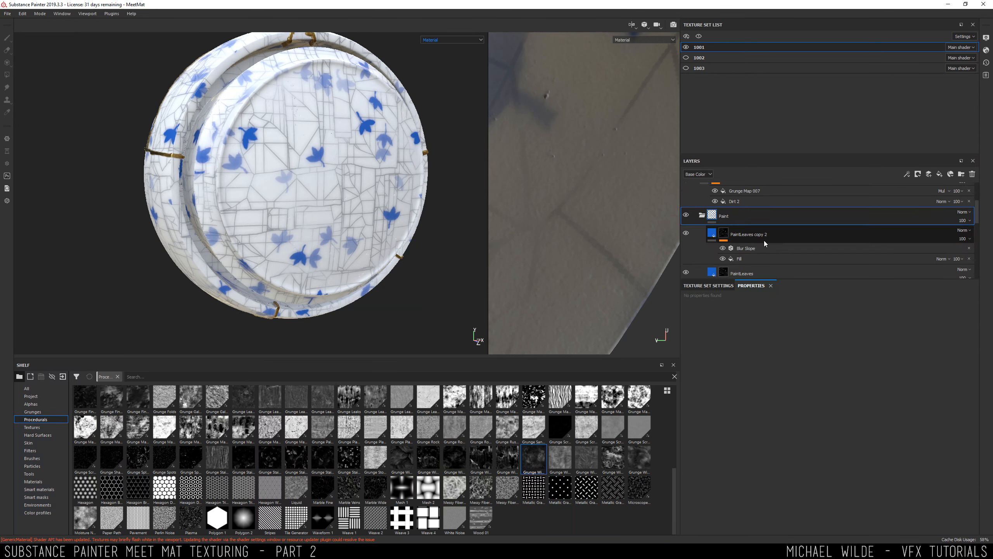
{"action": "right_click", "coordinate": [729, 240]}
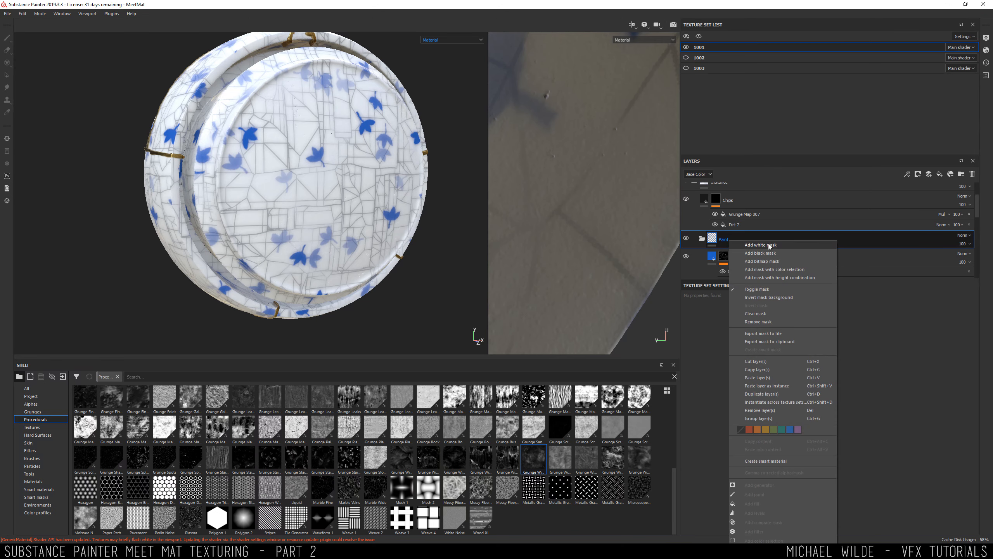
{"action": "left_click", "coordinate": [755, 245]}
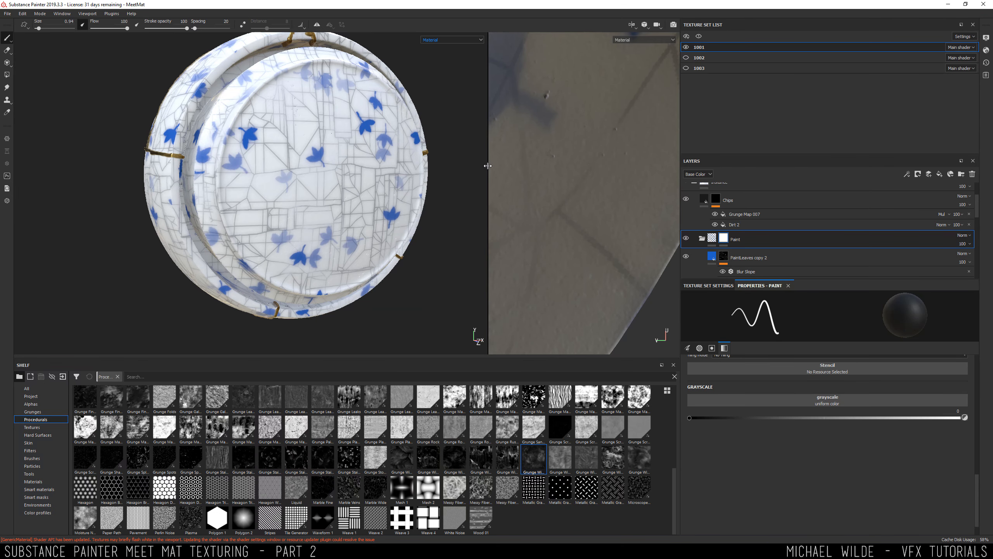
{"action": "left_click_drag", "start_coordinate": [485, 166], "coordinate": [285, 166]}
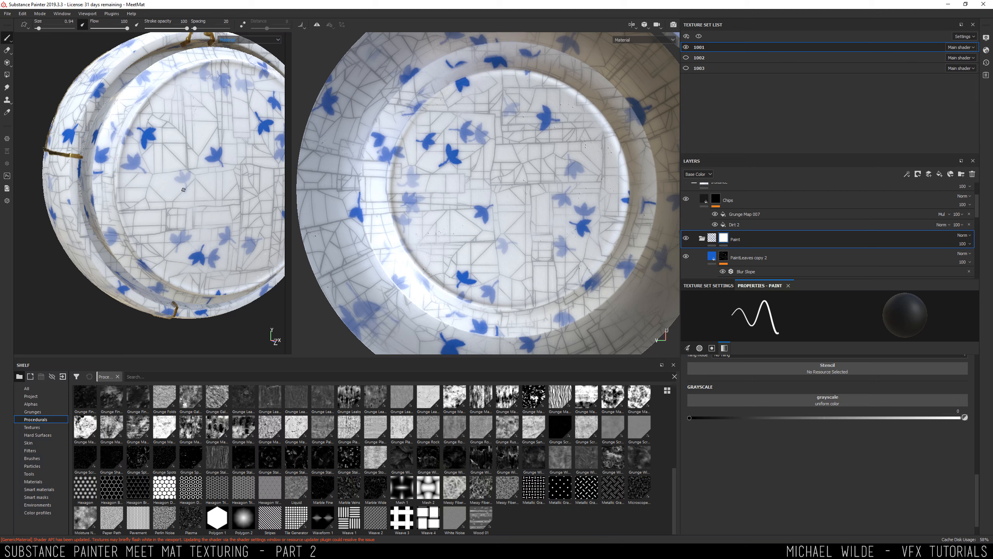
Pick the Basic Hard brush for painting on the Paint folder's mask
{"action": "key", "text": "x"}
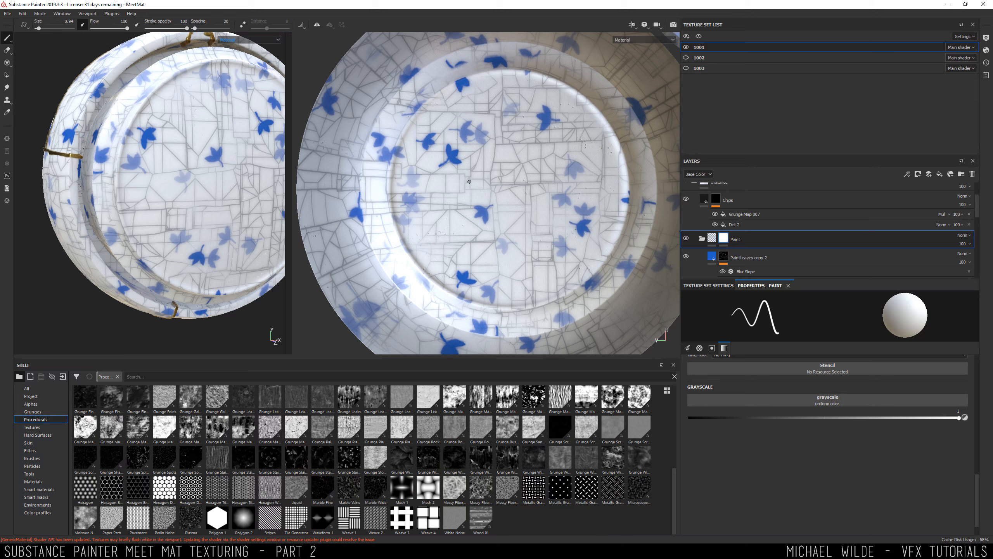
{"action": "right_click_drag", "start_coordinate": [475, 191], "coordinate": [498, 193], "text": "ctrl"}
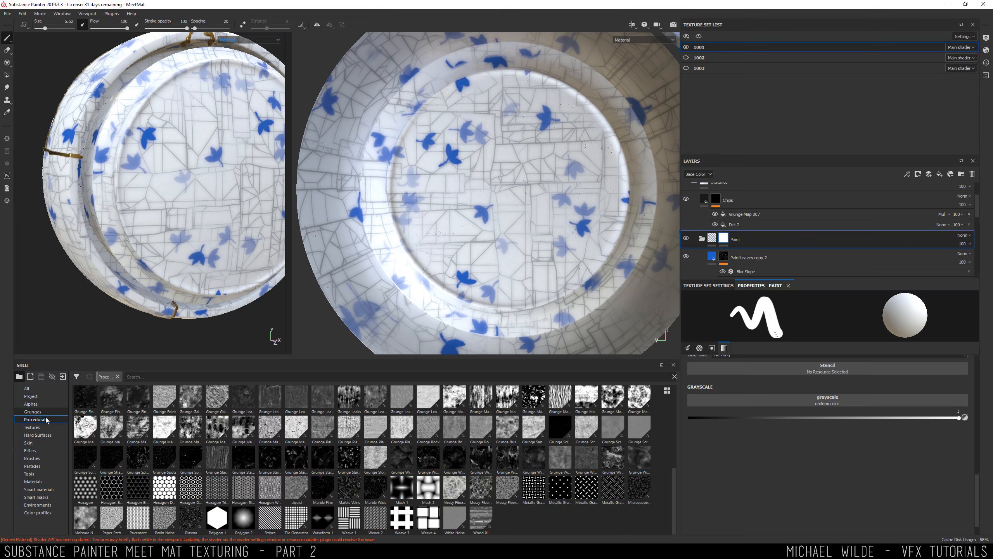
{"action": "left_click", "coordinate": [32, 457]}
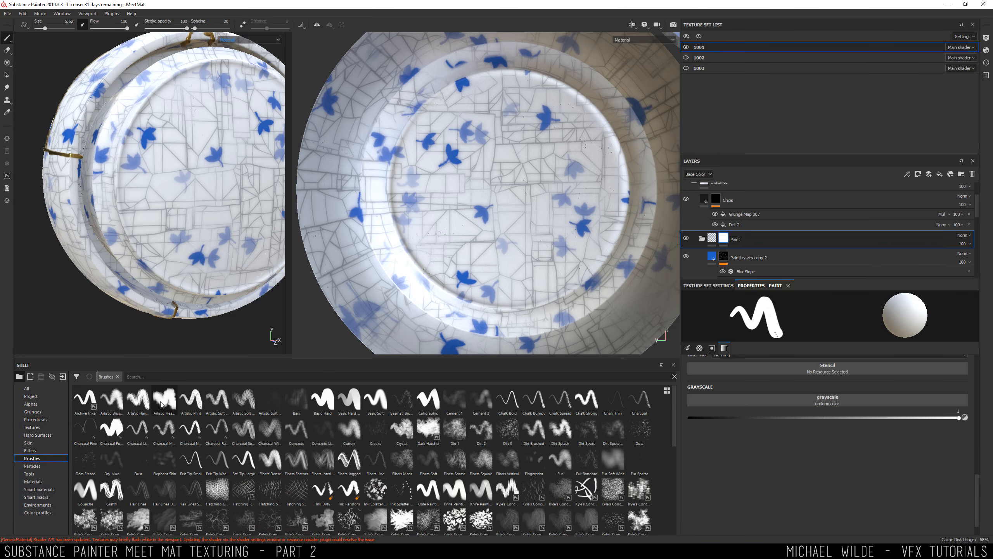
{"action": "left_click", "coordinate": [323, 399]}
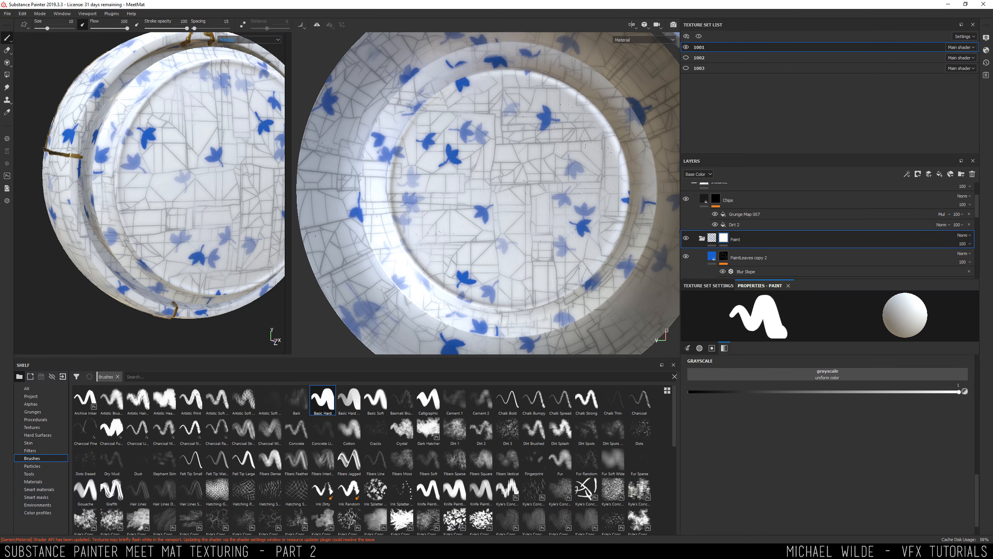
Paint black on the Paint folder's mask to hide the leaves across the round base and its surrounding ring
{"action": "scroll", "coordinate": [380, 165], "scroll_direction": "down", "scroll_amount": 5}
{"action": "key", "text": "x"}
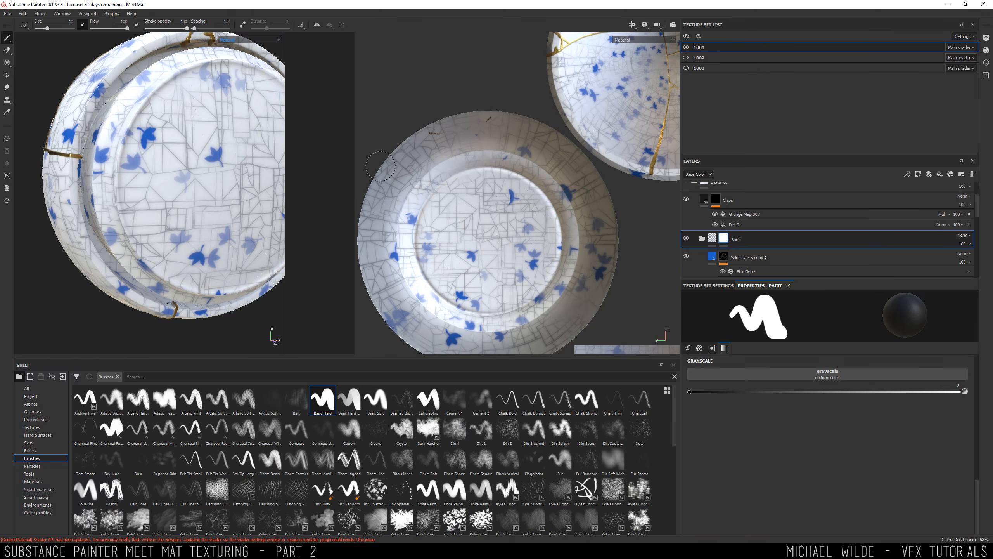
{"action": "mouse_move", "coordinate": [384, 212]}
{"action": "left_mouse_down"}
{"action": "mouse_move", "coordinate": [401, 248]}
{"action": "mouse_move", "coordinate": [384, 283]}
{"action": "left_mouse_up"}
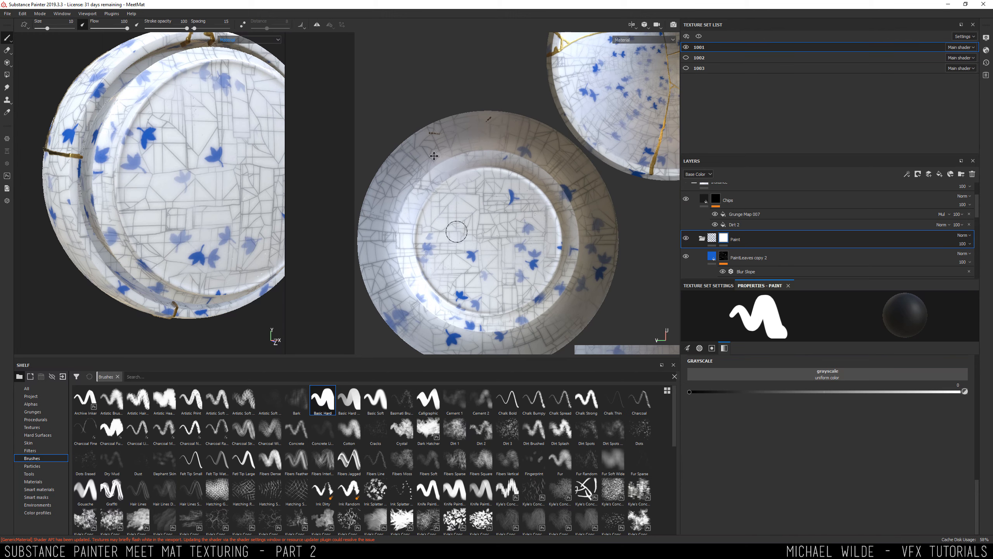
{"action": "middle_click_drag", "start_coordinate": [457, 232], "coordinate": [447, 164], "text": "alt"}
{"action": "mouse_move", "coordinate": [384, 246]}
{"action": "left_mouse_down"}
{"action": "mouse_move", "coordinate": [403, 191]}
{"action": "mouse_move", "coordinate": [374, 286]}
{"action": "mouse_move", "coordinate": [517, 259]}
{"action": "mouse_move", "coordinate": [552, 199]}
{"action": "left_mouse_up"}
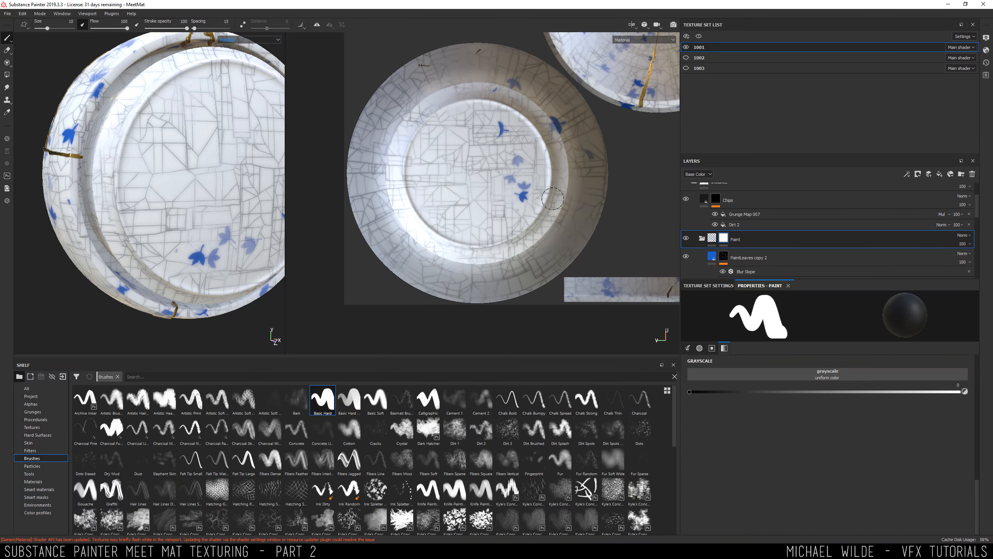
{"action": "mouse_move", "coordinate": [515, 155]}
{"action": "left_mouse_down"}
{"action": "mouse_move", "coordinate": [520, 184]}
{"action": "mouse_move", "coordinate": [543, 196]}
{"action": "left_mouse_up"}
Reduce the brush size to 2.44 and mask out the leaves along the outer rim of the large bowl-shaped UV island
{"action": "mouse_move", "coordinate": [195, 155]}
{"action": "left_mouse_down", "text": "alt"}
{"action": "mouse_move", "coordinate": [166, 164]}
{"action": "mouse_move", "coordinate": [106, 127]}
{"action": "mouse_move", "coordinate": [179, 173]}
{"action": "left_mouse_up", "text": "alt"}
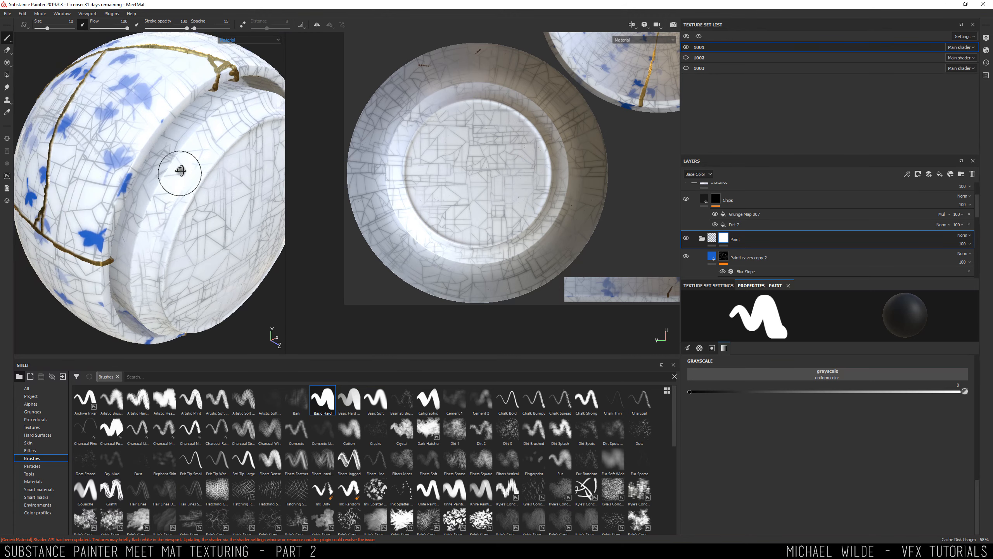
{"action": "right_click_drag", "start_coordinate": [180, 173], "coordinate": [149, 164], "text": "alt"}
{"action": "middle_click_drag", "start_coordinate": [563, 51], "coordinate": [469, 197], "text": "alt"}
{"action": "right_click_drag", "start_coordinate": [457, 106], "coordinate": [495, 121], "text": "alt"}
{"action": "middle_click_drag", "start_coordinate": [479, 53], "coordinate": [404, 153], "text": "alt"}
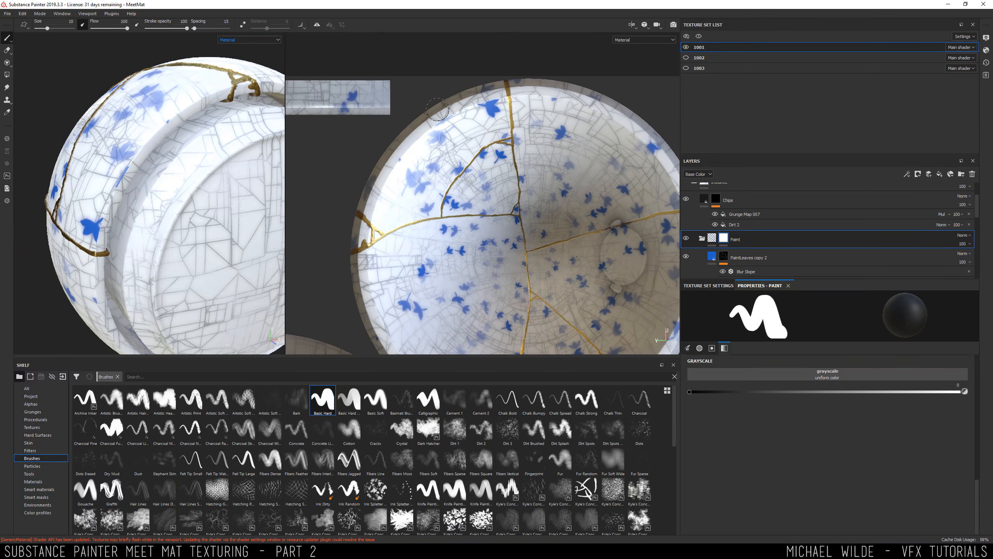
{"action": "right_click_drag", "start_coordinate": [462, 97], "coordinate": [434, 120], "text": "ctrl"}
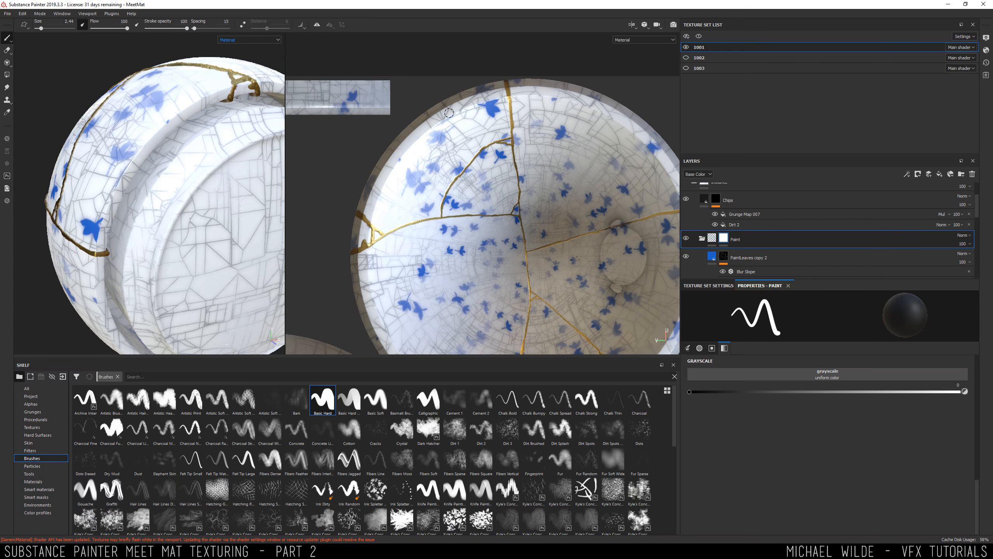
{"action": "middle_click_drag", "start_coordinate": [464, 90], "coordinate": [233, 98], "text": "alt"}
{"action": "scroll", "coordinate": [494, 198], "scroll_direction": "up", "scroll_amount": 4}
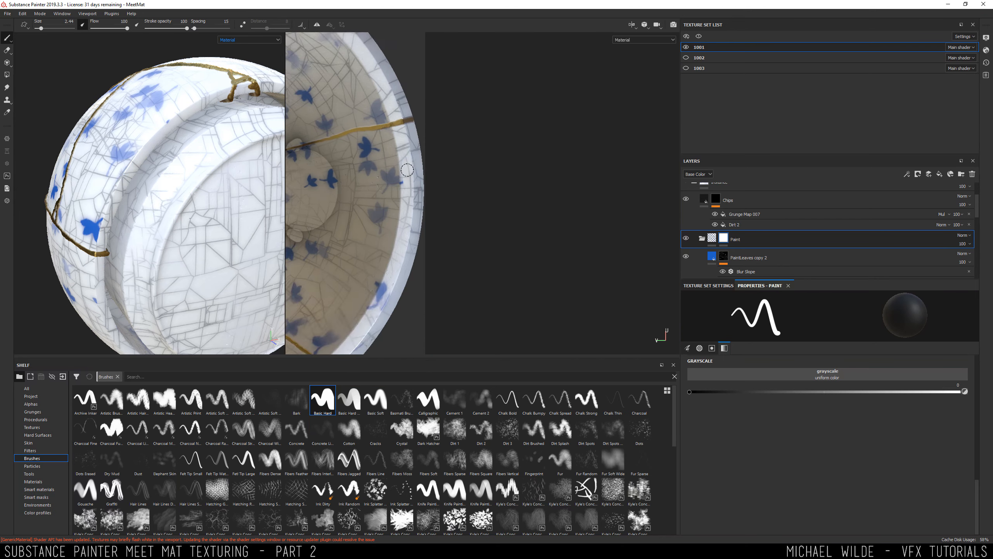
{"action": "key", "text": "x"}
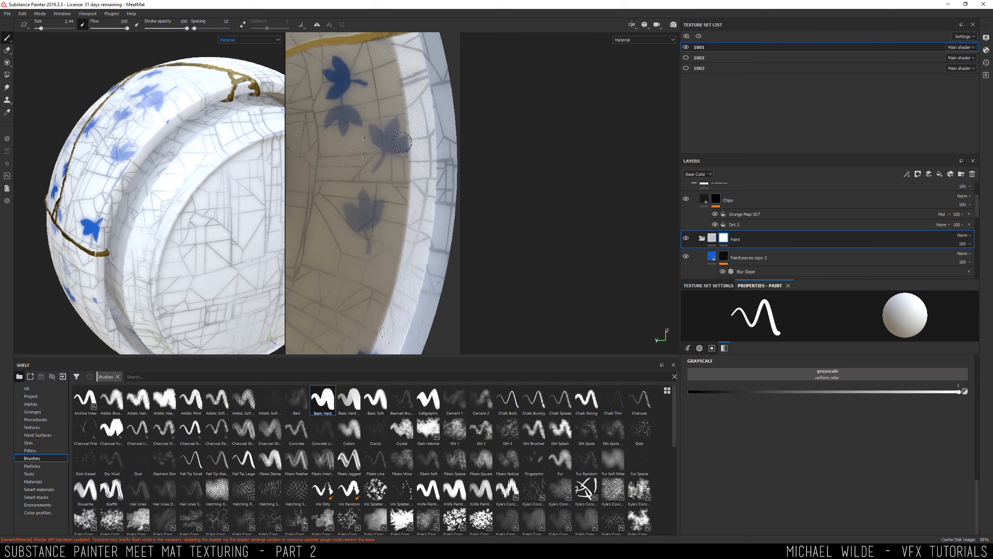
{"action": "middle_click_drag", "start_coordinate": [398, 316], "coordinate": [404, 72], "text": "alt"}
{"action": "key", "text": "x"}
{"action": "mouse_move", "coordinate": [393, 117]}
{"action": "left_mouse_down"}
{"action": "mouse_move", "coordinate": [356, 173]}
{"action": "mouse_move", "coordinate": [368, 177]}
{"action": "left_mouse_up"}
{"action": "mouse_move", "coordinate": [426, 112]}
{"action": "middle_mouse_down", "text": "alt"}
{"action": "mouse_move", "coordinate": [547, 47]}
{"action": "mouse_move", "coordinate": [587, 117]}
{"action": "mouse_move", "coordinate": [466, 278]}
{"action": "middle_mouse_up", "text": "alt"}
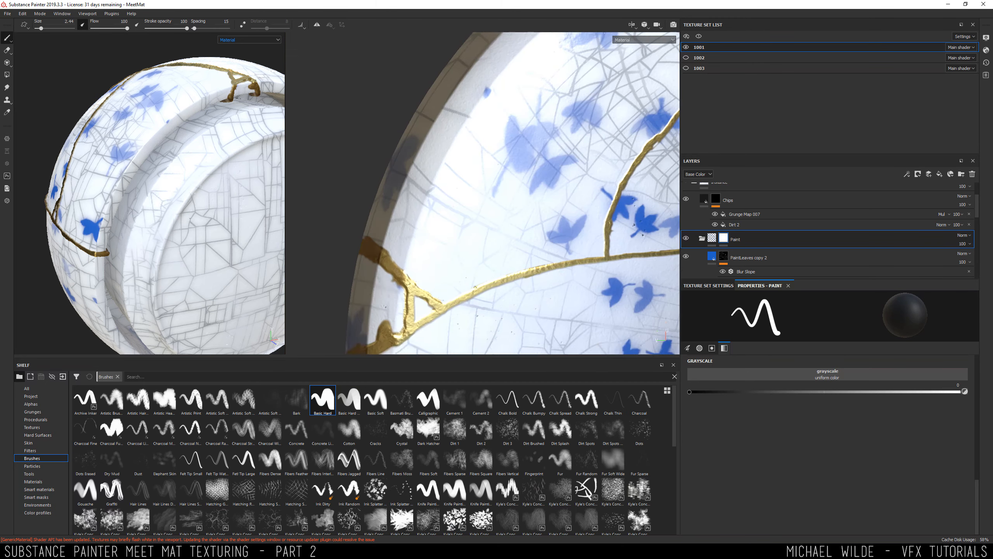
{"action": "middle_click_drag", "start_coordinate": [508, 66], "coordinate": [320, 327], "text": "alt"}
{"action": "scroll", "coordinate": [191, 157], "scroll_direction": "down", "scroll_amount": 2}
{"action": "left_click_drag", "start_coordinate": [160, 151], "coordinate": [94, 205], "text": "alt+shift"}
{"action": "mouse_move", "coordinate": [93, 204]}
{"action": "middle_mouse_down", "text": "alt"}
{"action": "mouse_move", "coordinate": [89, 170]}
{"action": "mouse_move", "coordinate": [8, 215]}
{"action": "mouse_move", "coordinate": [21, 203]}
{"action": "middle_mouse_up", "text": "alt"}
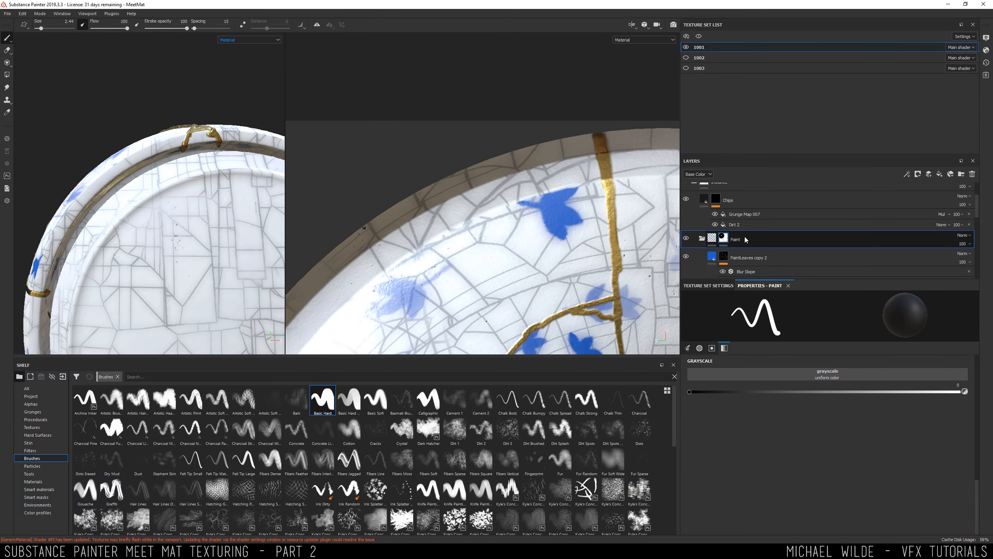
Create a folder named Handpainted above the Paint folder and place a copy of the PaintLeaves layer inside it
{"action": "key", "text": "ctrl+g"}
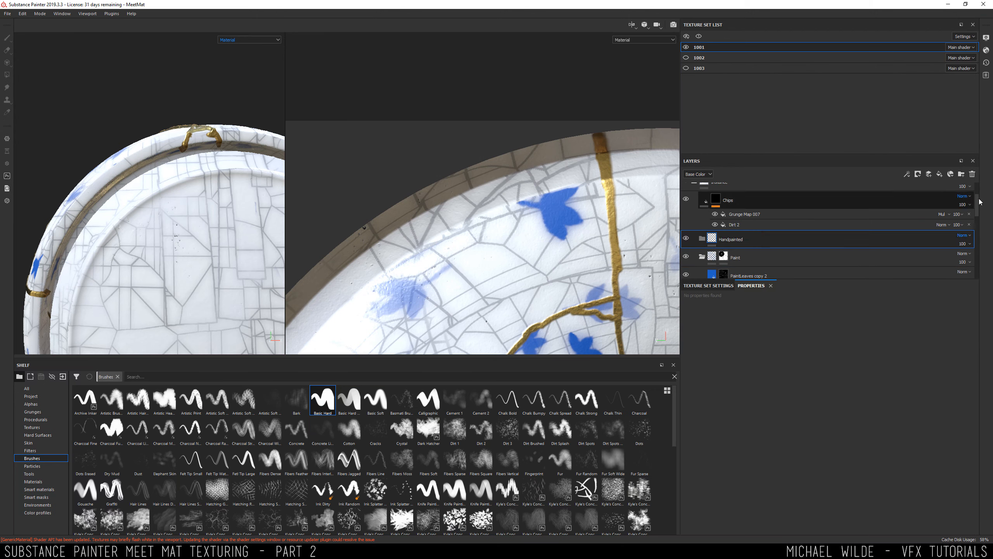
{"action": "scroll", "coordinate": [972, 226], "scroll_direction": "down", "scroll_amount": 3}
{"action": "scroll", "coordinate": [973, 226], "scroll_direction": "down", "scroll_amount": 1}
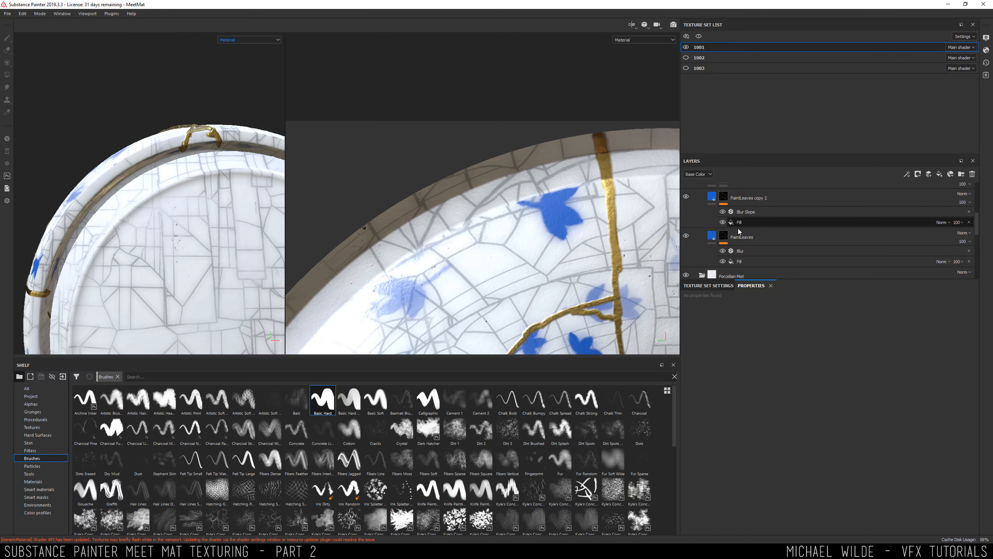
{"action": "left_click", "coordinate": [757, 236]}
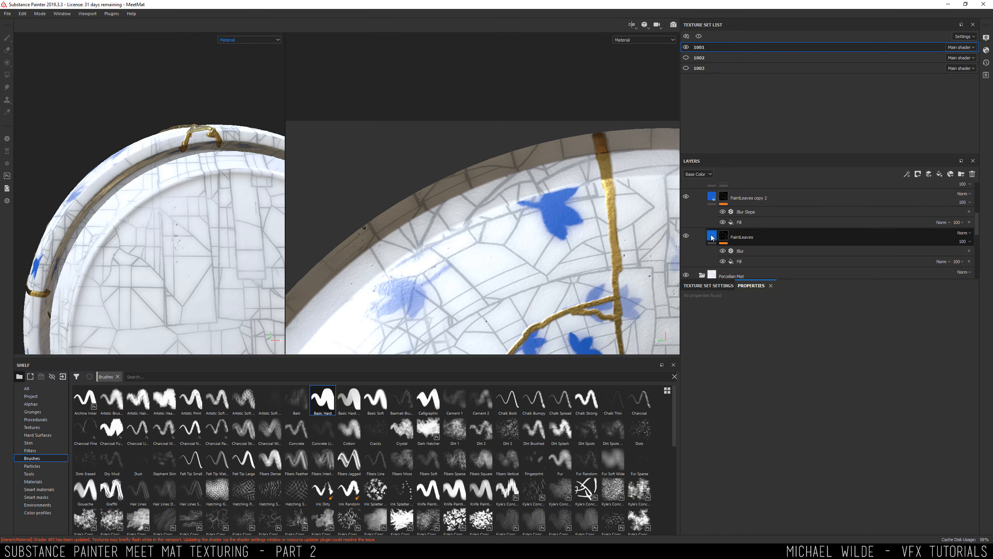
{"action": "right_click", "coordinate": [744, 238]}
{"action": "left_click", "coordinate": [783, 355]}
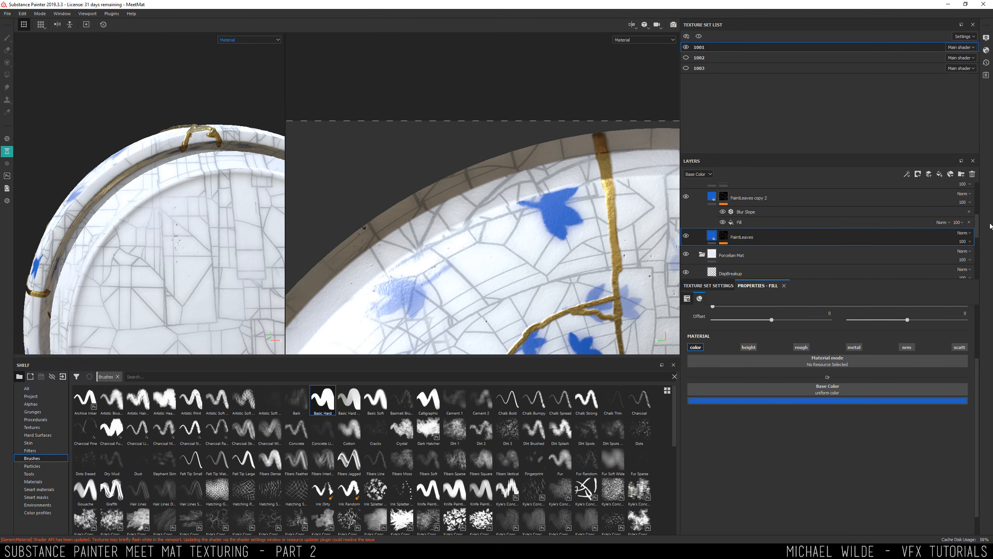
{"action": "scroll", "coordinate": [740, 220], "scroll_direction": "up", "scroll_amount": 2}
{"action": "left_click", "coordinate": [740, 219]}
{"action": "right_click", "coordinate": [741, 219]}
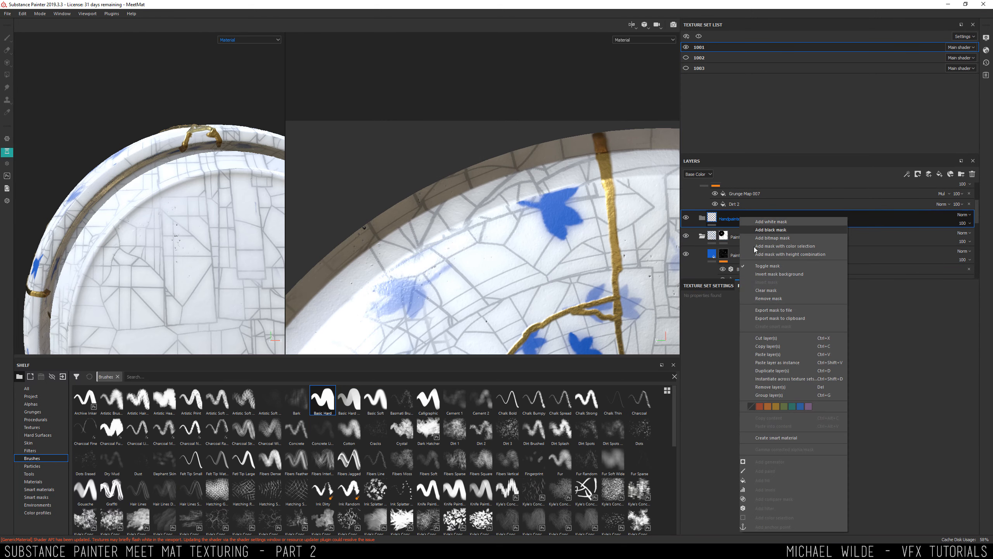
{"action": "left_click", "coordinate": [753, 364]}
{"action": "left_click_drag", "start_coordinate": [738, 223], "coordinate": [741, 237]}
Remove the Blur and Fill effects from the mask of the PaintLeaves layer in the Handpainted folder
{"action": "left_click", "coordinate": [725, 237]}
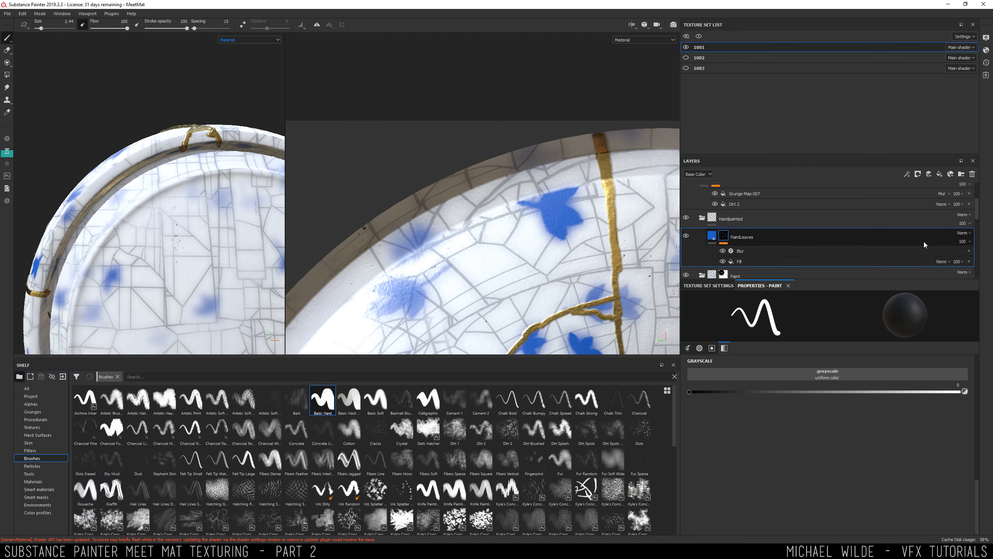
{"action": "left_click", "coordinate": [969, 250]}
{"action": "left_click", "coordinate": [969, 250]}
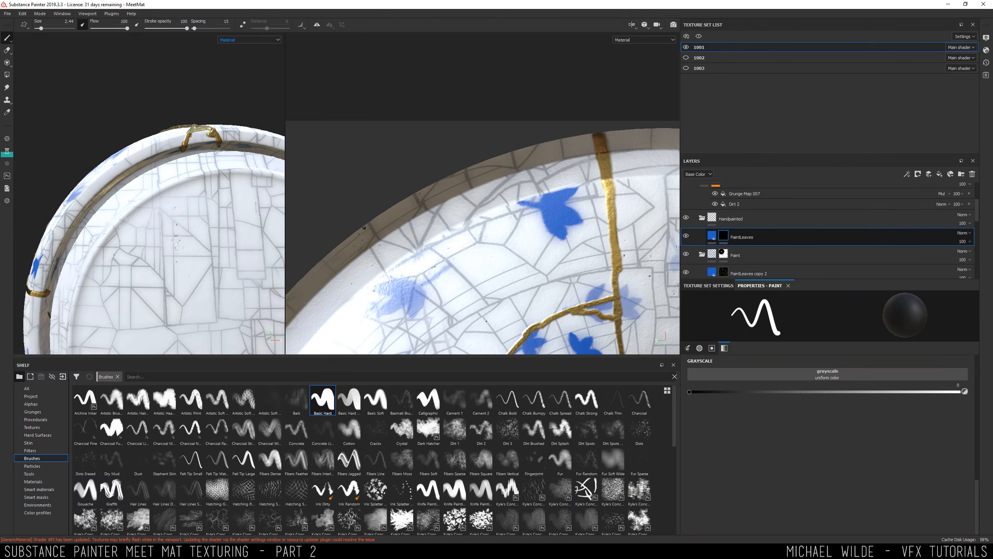
Try to paint a freehand white stroke on the PaintLeaves mask along the bowl's rim in the 2D view
{"action": "left_click_drag", "start_coordinate": [148, 245], "coordinate": [481, 149], "text": "alt"}
{"action": "middle_click_drag", "start_coordinate": [482, 149], "coordinate": [576, 116], "text": "alt"}
{"action": "key", "text": "x"}
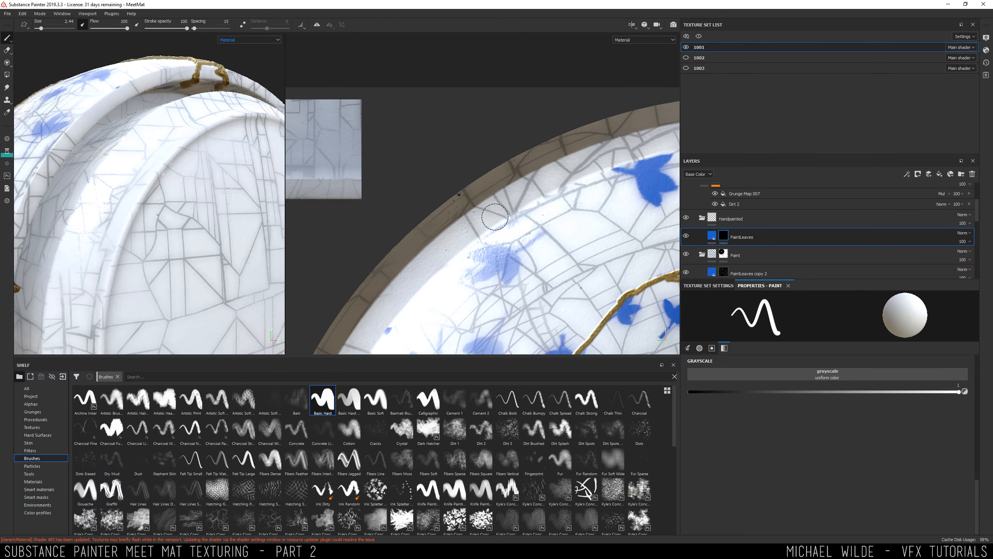
{"action": "left_click_drag", "start_coordinate": [510, 193], "coordinate": [407, 266]}
{"action": "key", "text": "ctrl+z"}
Enable symmetry and switch it to radial symmetry around the Z axis with a count of 16
{"action": "scroll", "coordinate": [418, 145], "scroll_direction": "down", "scroll_amount": 2}
{"action": "middle_click_drag", "start_coordinate": [418, 145], "coordinate": [517, 151], "text": "alt"}
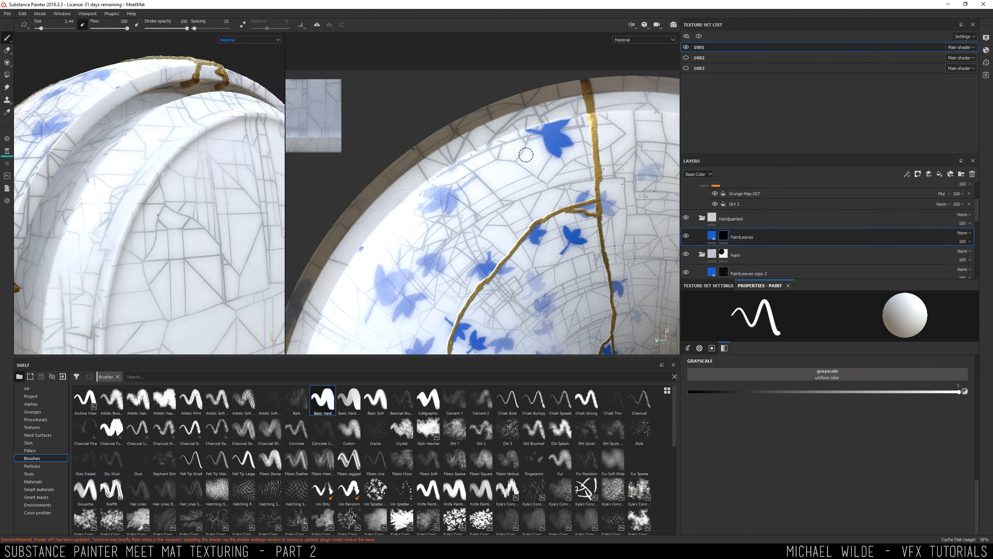
{"action": "left_click_drag", "start_coordinate": [200, 169], "coordinate": [175, 179], "text": "alt"}
{"action": "key", "text": "l"}
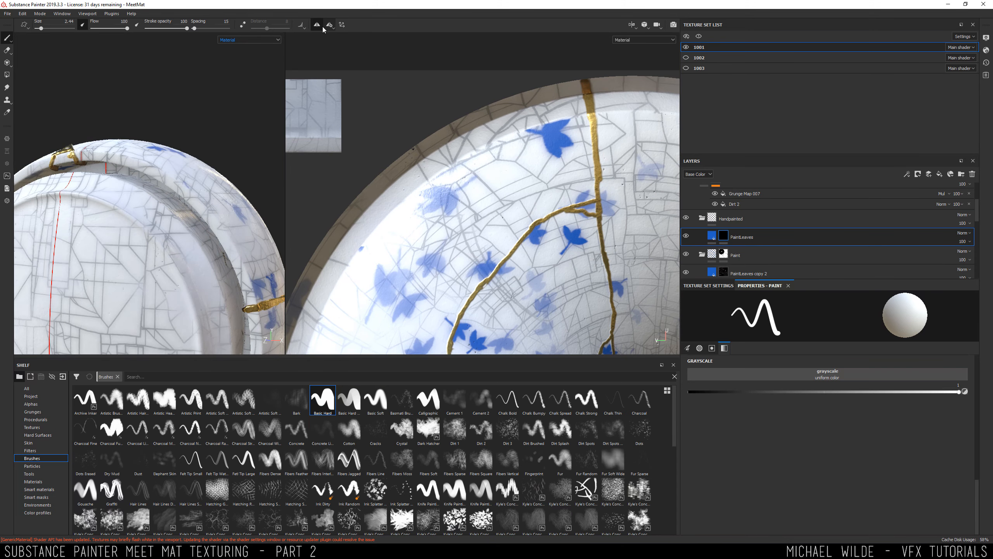
{"action": "middle_click_drag", "start_coordinate": [132, 157], "coordinate": [204, 89], "text": "alt"}
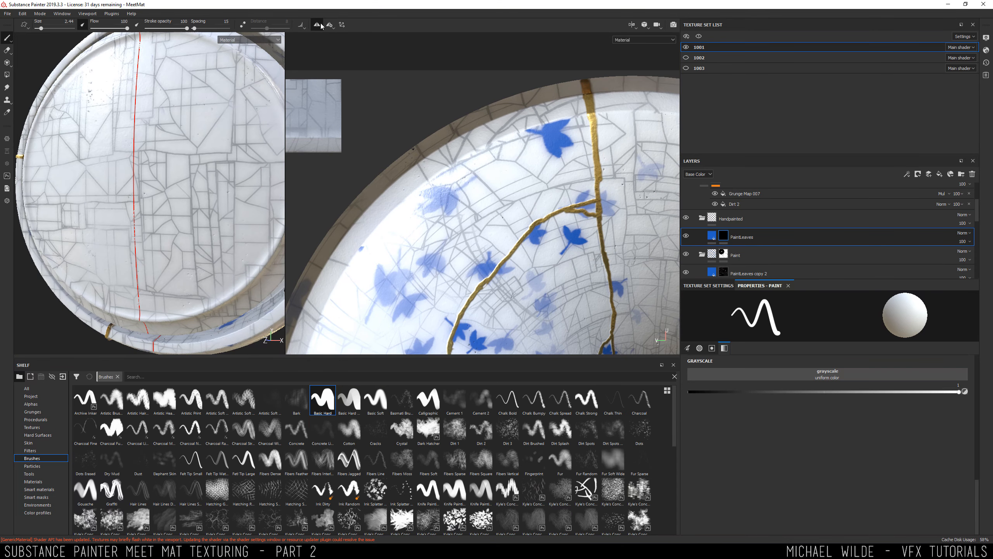
{"action": "left_click", "coordinate": [320, 25]}
{"action": "left_click", "coordinate": [330, 25]}
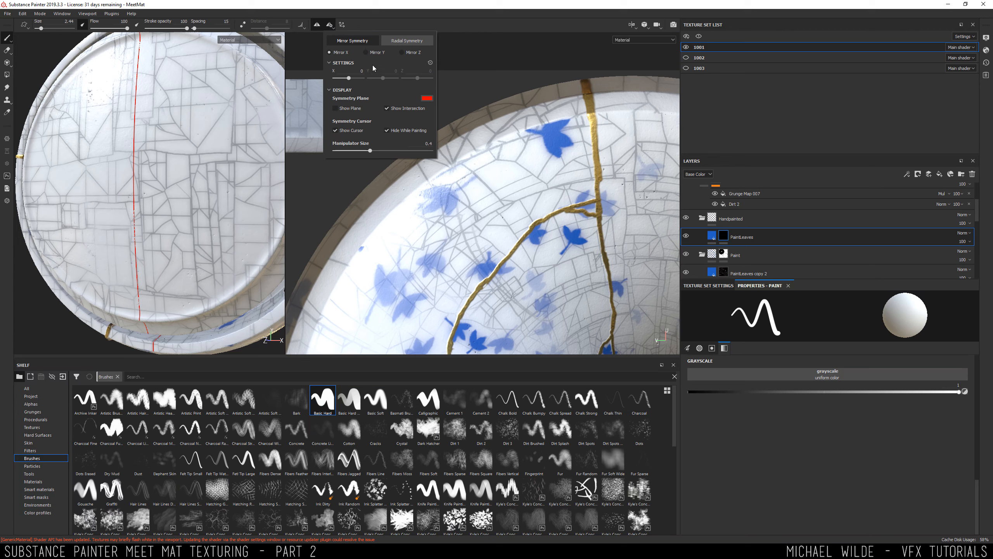
{"action": "left_click", "coordinate": [393, 43]}
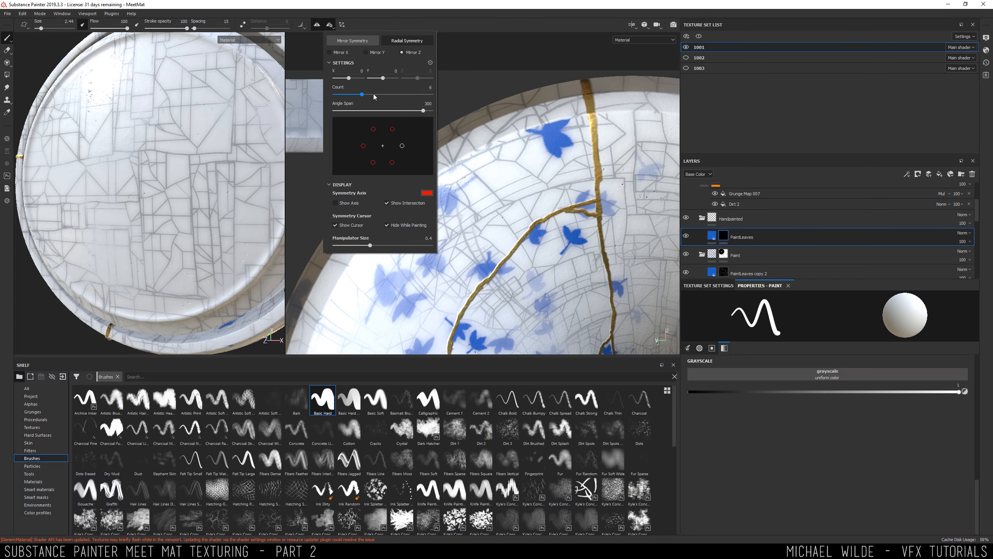
{"action": "left_click_drag", "start_coordinate": [374, 97], "coordinate": [431, 96]}
Undo the test strokes on the base and move the radial symmetry centre to X 0.15 and Y 0.54
{"action": "mouse_move", "coordinate": [204, 157]}
{"action": "left_mouse_down", "text": "alt"}
{"action": "mouse_move", "coordinate": [164, 180]}
{"action": "mouse_move", "coordinate": [153, 144]}
{"action": "mouse_move", "coordinate": [204, 176]}
{"action": "mouse_move", "coordinate": [187, 173]}
{"action": "mouse_move", "coordinate": [177, 140]}
{"action": "mouse_move", "coordinate": [202, 136]}
{"action": "mouse_move", "coordinate": [196, 141]}
{"action": "mouse_move", "coordinate": [218, 108]}
{"action": "mouse_move", "coordinate": [262, 111]}
{"action": "mouse_move", "coordinate": [275, 146]}
{"action": "left_mouse_up", "text": "alt"}
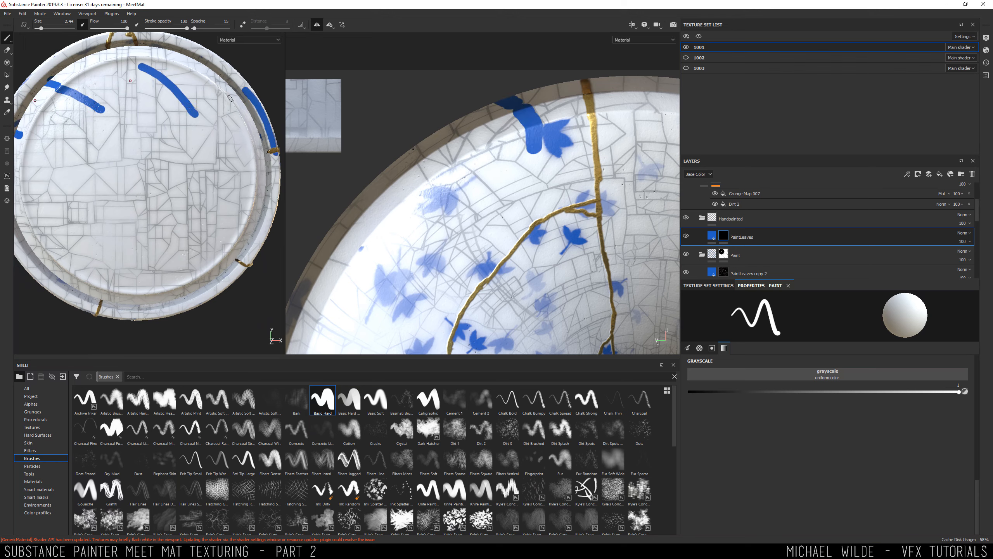
{"action": "key", "text": "ctrl+z"}
{"action": "left_click", "coordinate": [331, 25]}
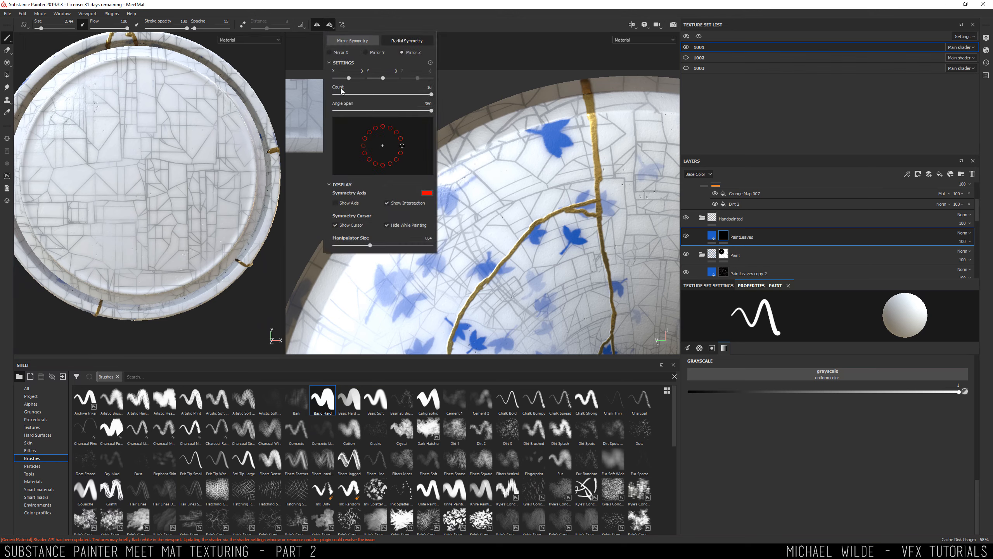
{"action": "left_click", "coordinate": [363, 43]}
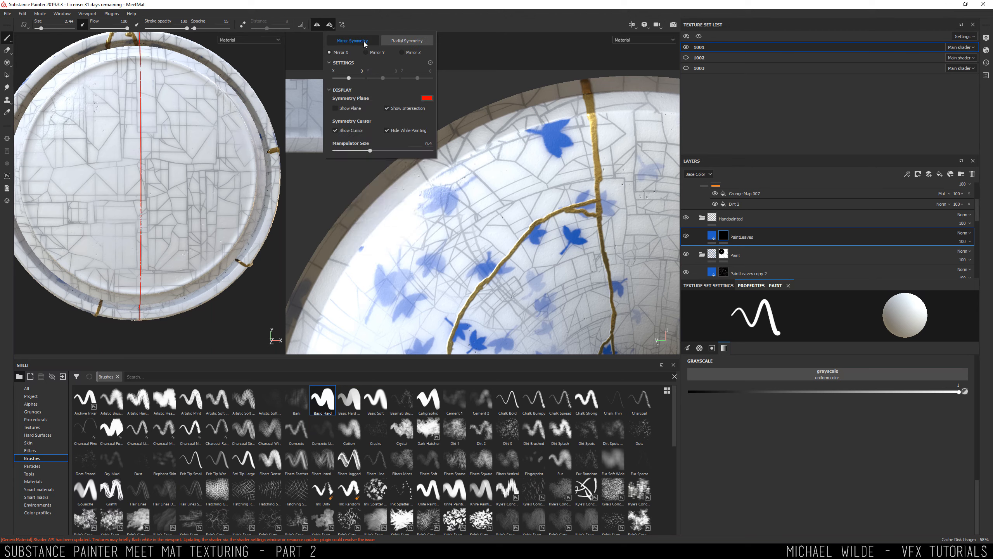
{"action": "left_click", "coordinate": [395, 41]}
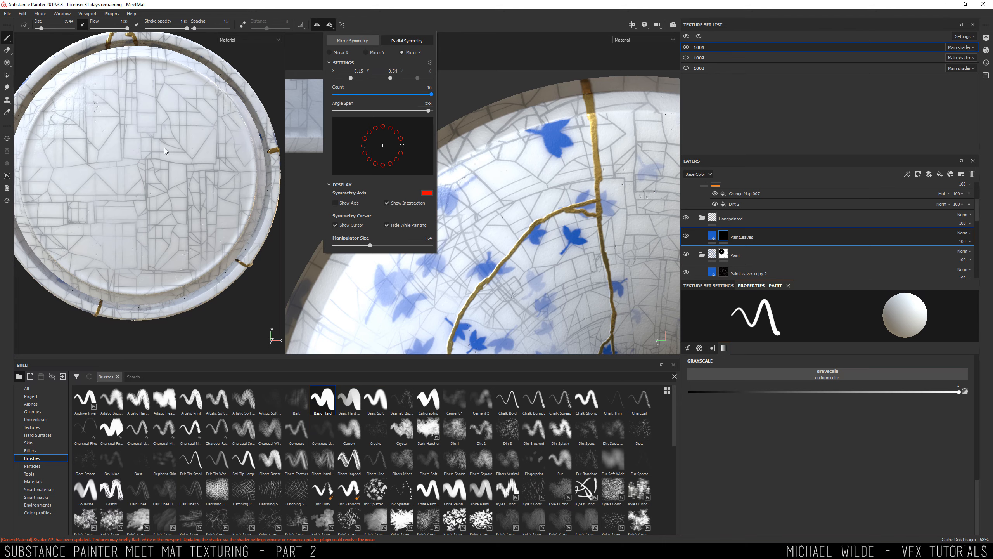
Set the X position of the radial symmetry centre to 0
{"action": "scroll", "coordinate": [142, 138], "scroll_direction": "up", "scroll_amount": 5}
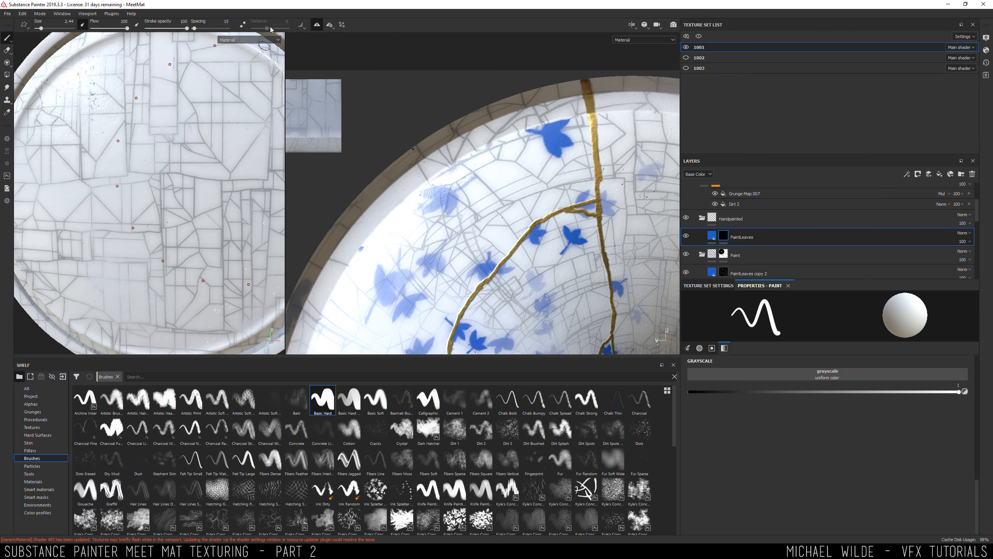
{"action": "left_click", "coordinate": [328, 26]}
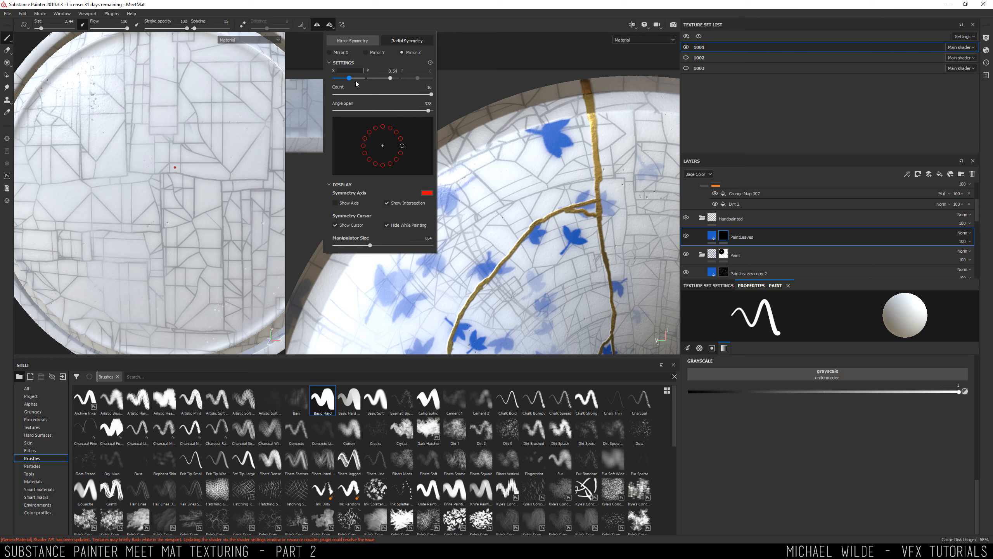
{"action": "type", "text": "0"}
{"action": "key", "text": "Return"}
Try to paint a blue band around the outer rim of the base using radial symmetry
{"action": "middle_click_drag", "start_coordinate": [145, 133], "coordinate": [190, 209], "text": "alt"}
{"action": "mouse_move", "coordinate": [117, 85]}
{"action": "left_mouse_down"}
{"action": "mouse_move", "coordinate": [156, 71]}
{"action": "mouse_move", "coordinate": [100, 92]}
{"action": "mouse_move", "coordinate": [231, 226]}
{"action": "mouse_move", "coordinate": [216, 264]}
{"action": "left_mouse_up"}
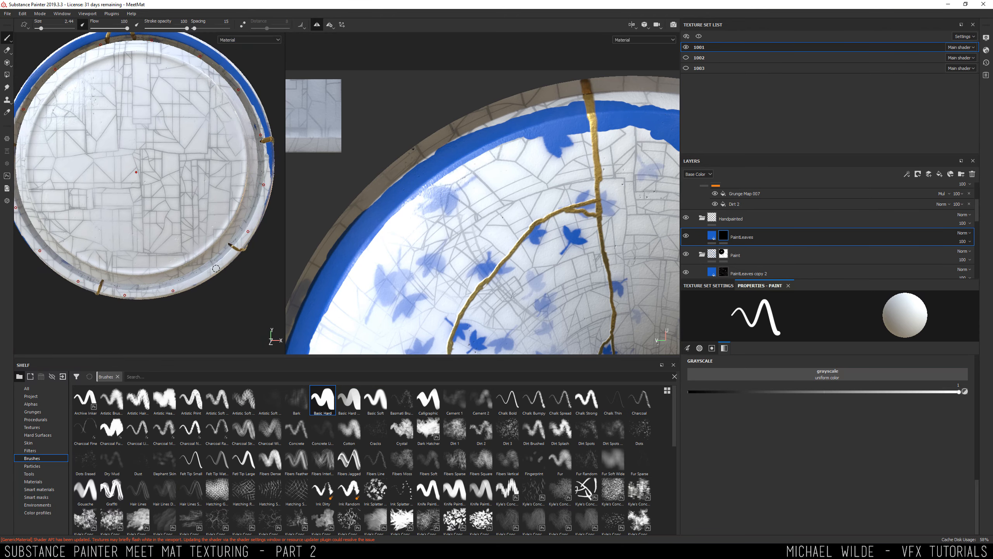
{"action": "key", "text": "ctrl+z"}
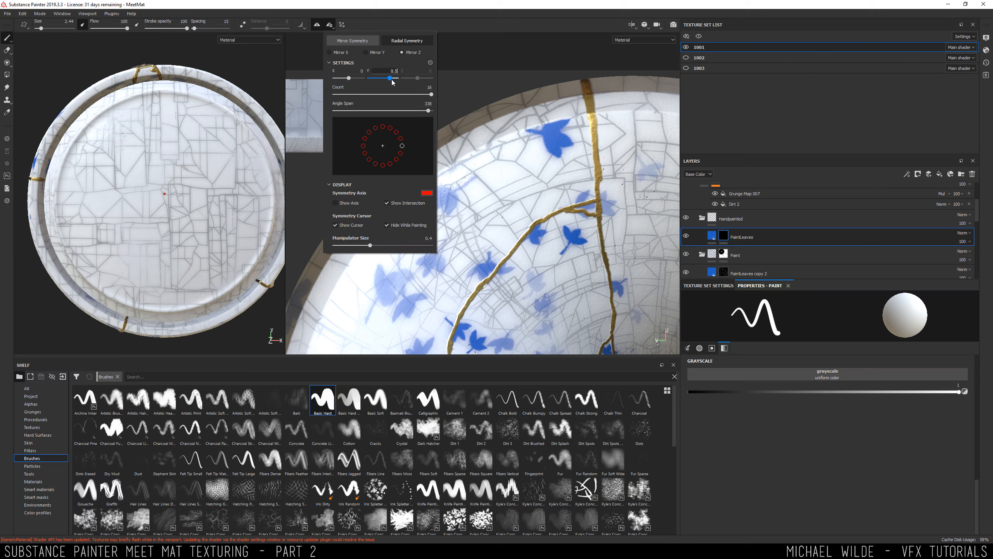
Set the Y position of the radial symmetry centre to 0.5 and try a stroke along the rim
{"action": "key", "text": "Return"}
{"action": "middle_click_drag", "start_coordinate": [164, 200], "coordinate": [137, 187], "text": "alt"}
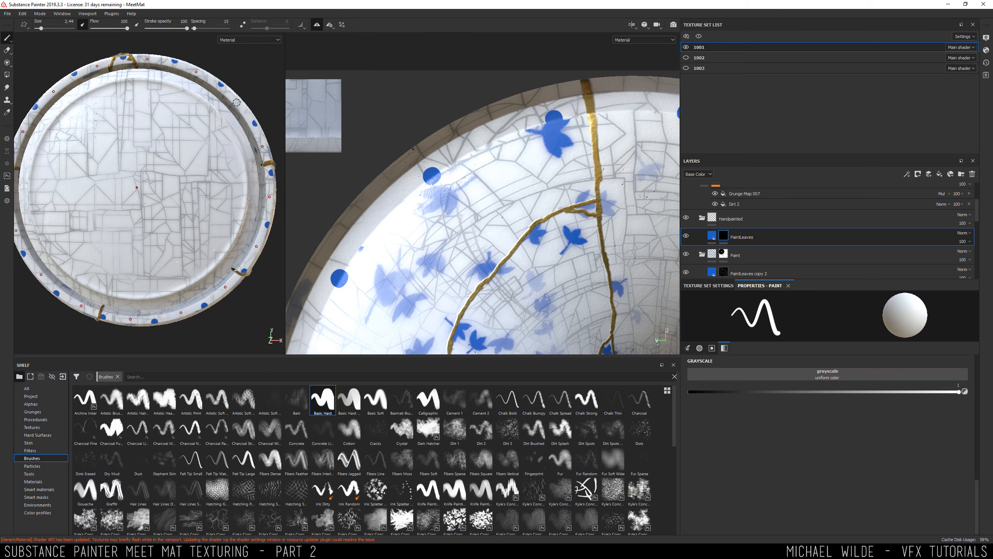
{"action": "left_click_drag", "start_coordinate": [237, 103], "coordinate": [263, 145]}
{"action": "mouse_move", "coordinate": [190, 134]}
{"action": "left_mouse_down", "text": "alt"}
{"action": "mouse_move", "coordinate": [73, 192]}
{"action": "mouse_move", "coordinate": [93, 202]}
{"action": "mouse_move", "coordinate": [235, 110]}
{"action": "mouse_move", "coordinate": [126, 246]}
{"action": "left_mouse_up", "text": "alt"}
{"action": "key", "text": "ctrl+z"}
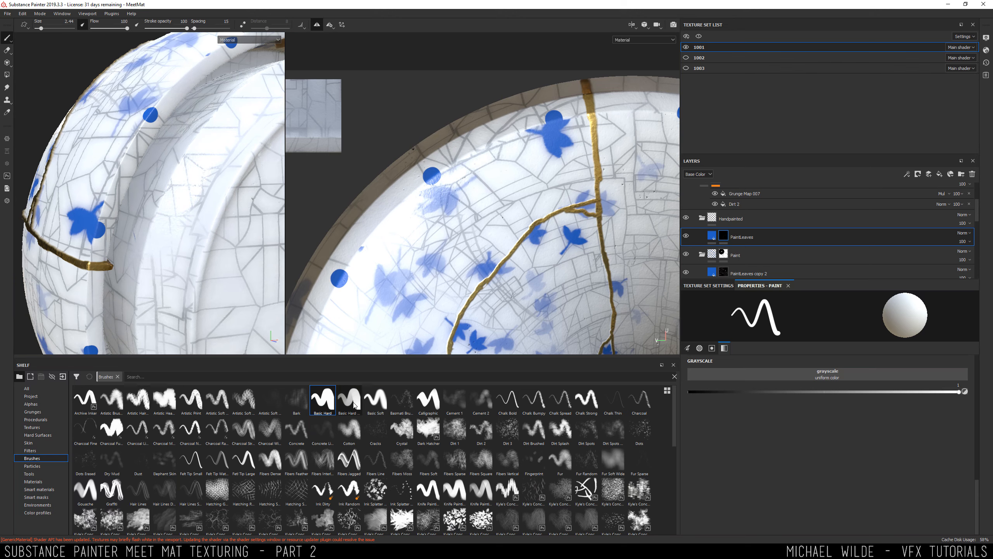
Choose the Basic Soft brush and lower its flow to 22
{"action": "left_click", "coordinate": [378, 403]}
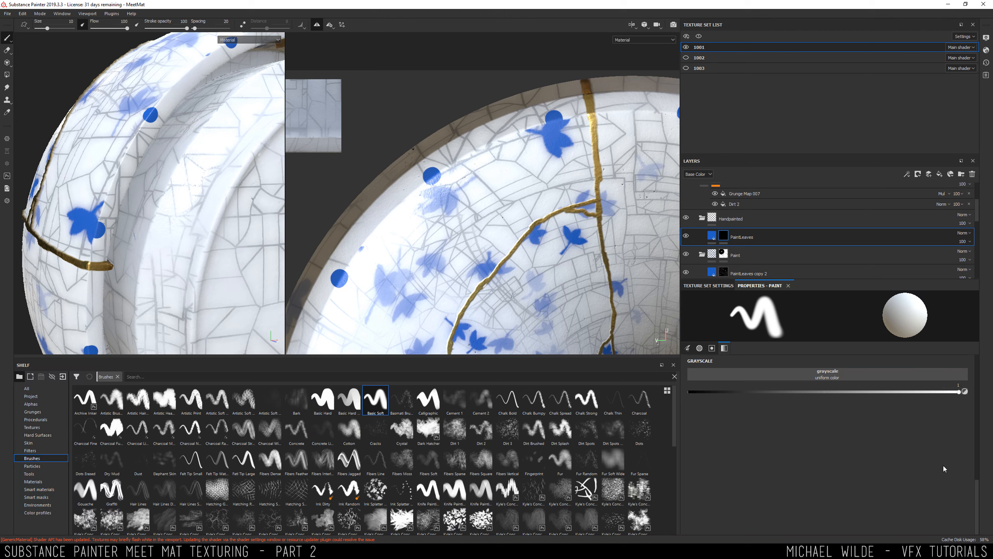
{"action": "scroll", "coordinate": [971, 452], "scroll_direction": "up", "scroll_amount": 10}
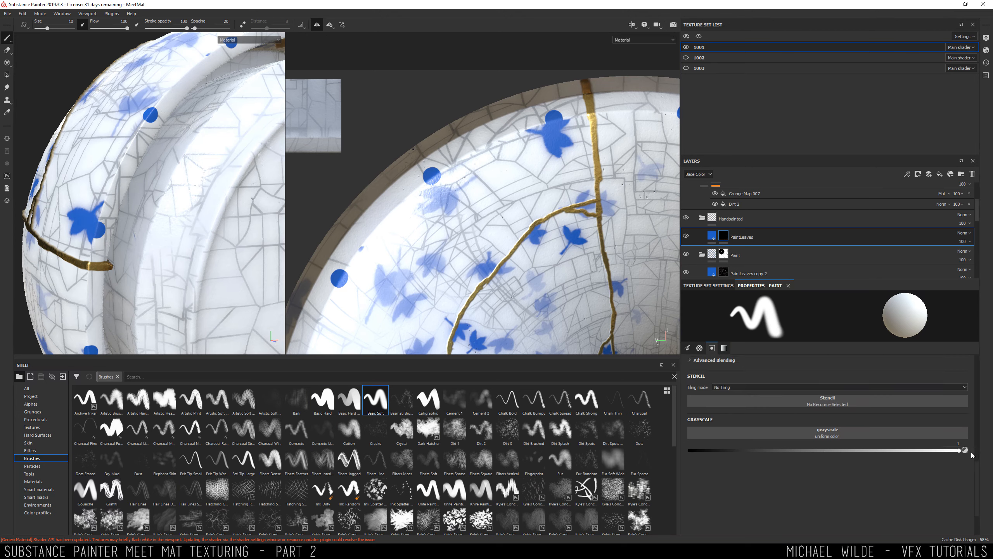
{"action": "scroll", "coordinate": [962, 398], "scroll_direction": "up", "scroll_amount": 5}
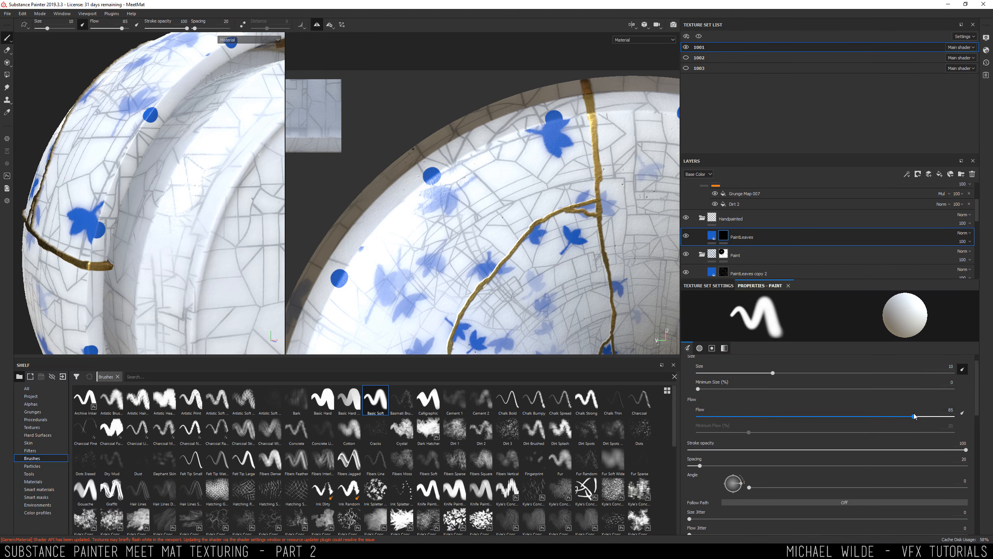
{"action": "left_click_drag", "start_coordinate": [914, 416], "coordinate": [816, 417]}
{"action": "left_click_drag", "start_coordinate": [755, 421], "coordinate": [746, 419]}
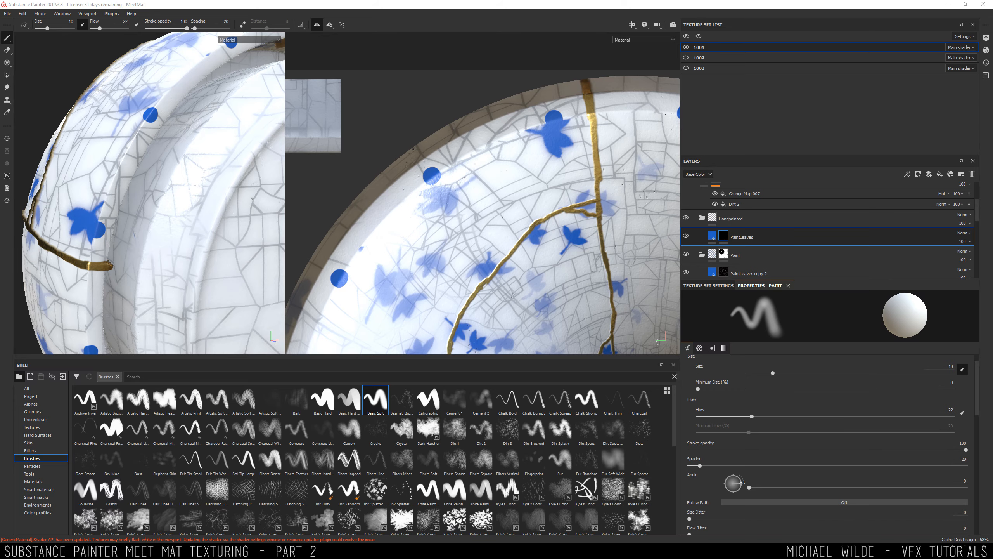
Bring over the browser with the Chinese porcelain vase reference and view its third product photo
{"action": "left_click_drag", "start_coordinate": [992, 79], "coordinate": [434, 0]}
{"action": "left_click", "coordinate": [589, 96]}
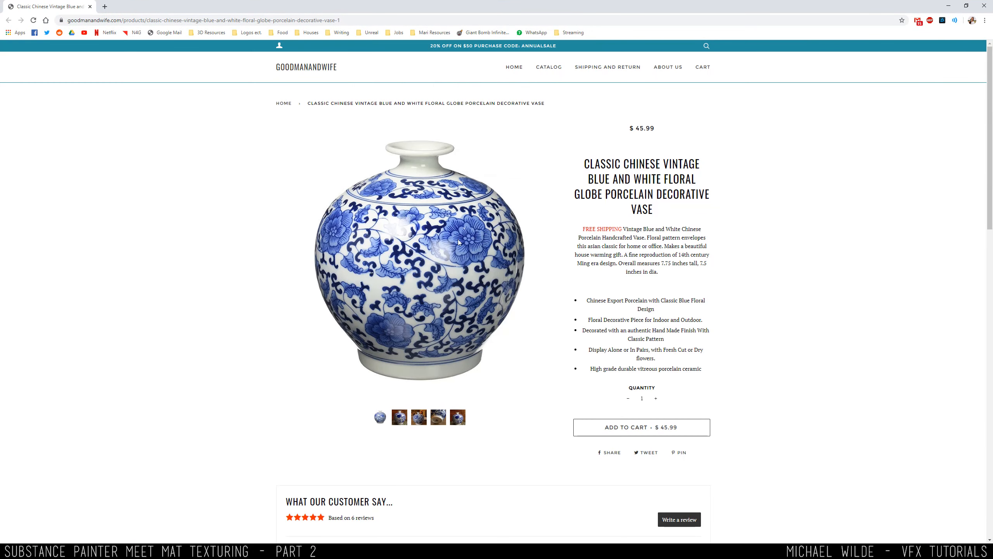
{"action": "left_click", "coordinate": [418, 419]}
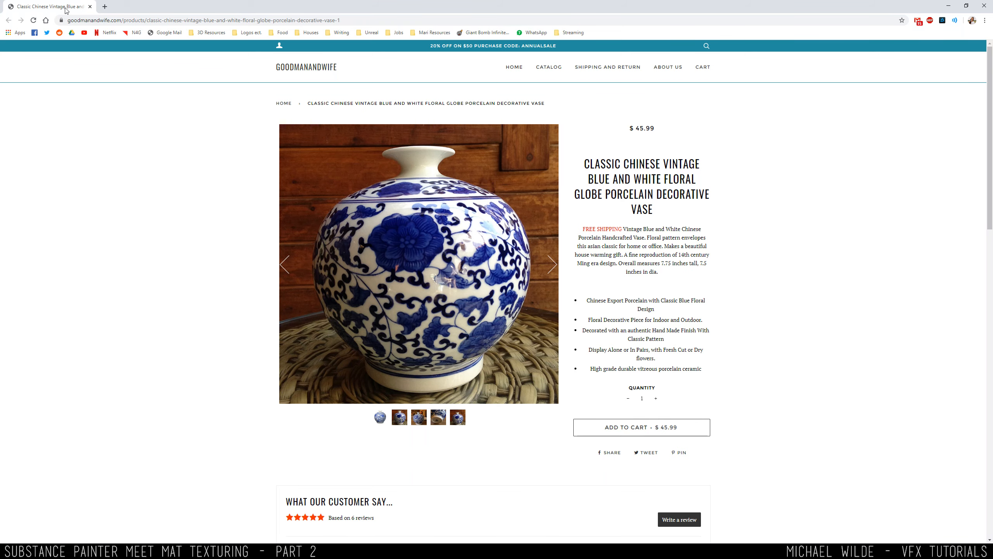
{"action": "mouse_move", "coordinate": [65, 8]}
{"action": "left_mouse_down"}
{"action": "mouse_move", "coordinate": [935, 152]}
{"action": "mouse_move", "coordinate": [992, 153]}
{"action": "left_mouse_up"}
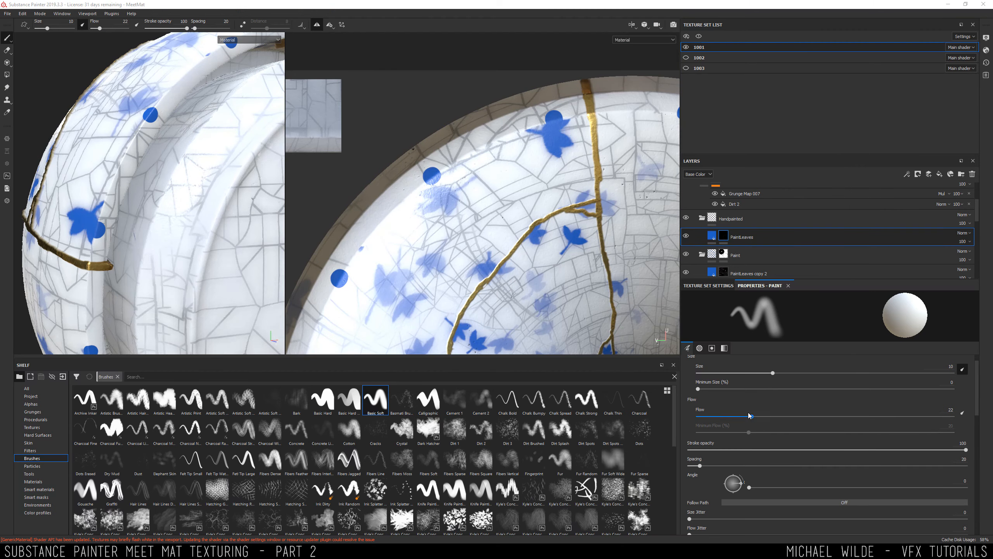
Set the brush flow to 15 and undo the blue test dots on the rim
{"action": "left_click_drag", "start_coordinate": [751, 416], "coordinate": [735, 416]}
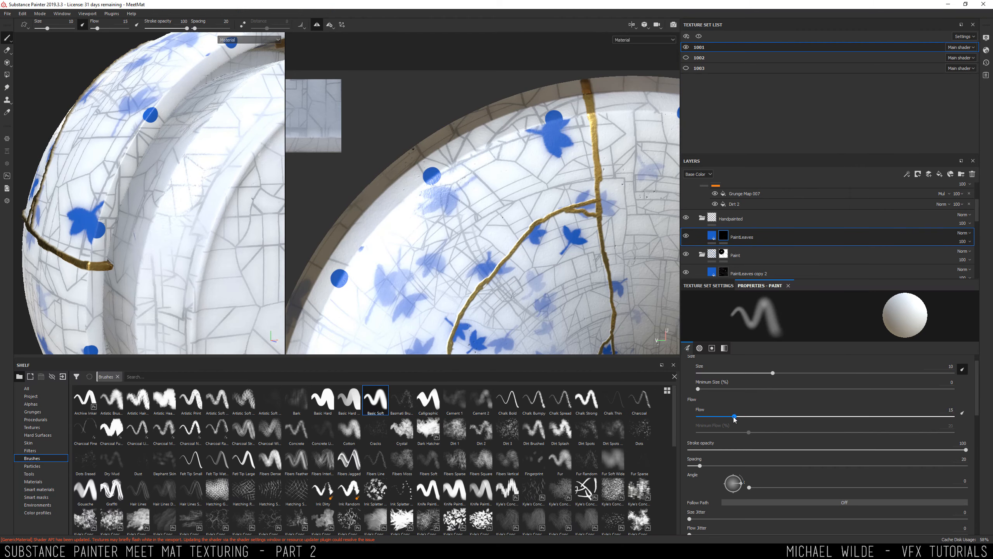
{"action": "left_click_drag", "start_coordinate": [152, 141], "coordinate": [131, 161], "text": "alt"}
{"action": "key", "text": "ctrl+z"}
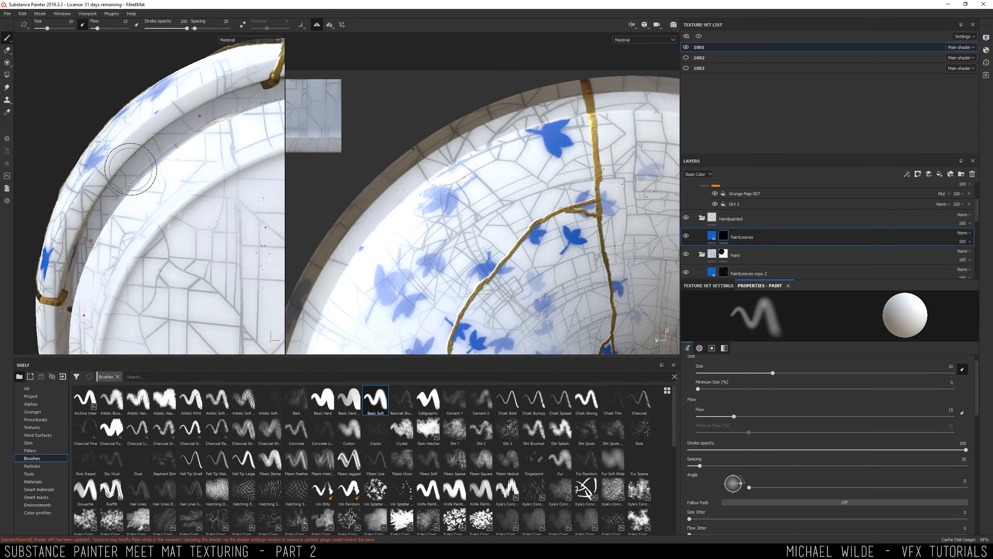
Paint a continuous blue band around the rim using radial symmetry and a brush size of 2.44
{"action": "right_click_drag", "start_coordinate": [99, 181], "coordinate": [83, 181], "text": "ctrl"}
{"action": "mouse_move", "coordinate": [100, 181]}
{"action": "left_mouse_down"}
{"action": "mouse_move", "coordinate": [113, 157]}
{"action": "mouse_move", "coordinate": [181, 107]}
{"action": "mouse_move", "coordinate": [202, 96]}
{"action": "mouse_move", "coordinate": [214, 103]}
{"action": "mouse_move", "coordinate": [218, 129]}
{"action": "mouse_move", "coordinate": [142, 146]}
{"action": "mouse_move", "coordinate": [128, 173]}
{"action": "mouse_move", "coordinate": [141, 149]}
{"action": "left_mouse_up"}
{"action": "key", "text": "ctrl+z"}
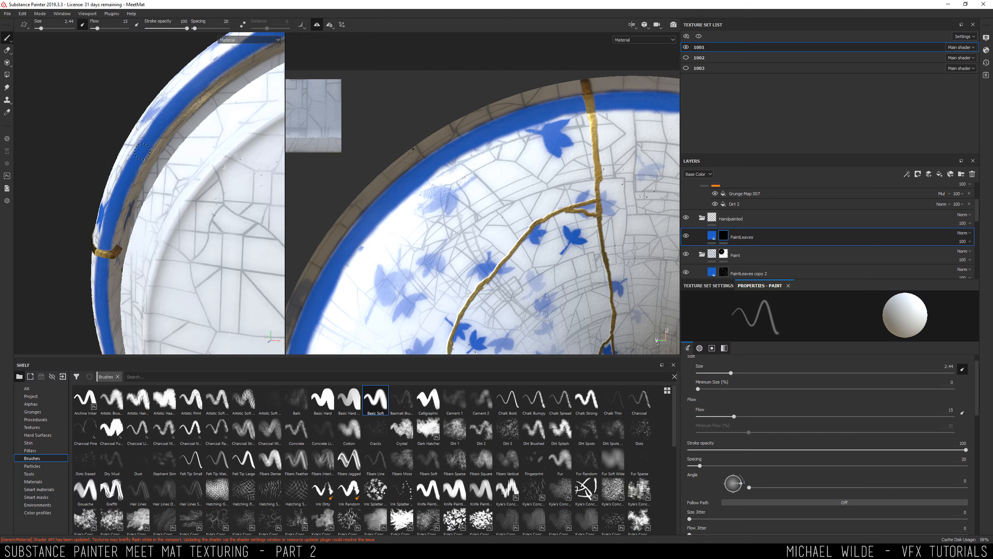
Examine the painted blue band around the whole rim from several angles
{"action": "left_click_drag", "start_coordinate": [239, 134], "coordinate": [130, 137], "text": "alt"}
{"action": "left_click_drag", "start_coordinate": [107, 178], "coordinate": [84, 231], "text": "alt"}
{"action": "left_click_drag", "start_coordinate": [117, 161], "coordinate": [152, 122], "text": "alt"}
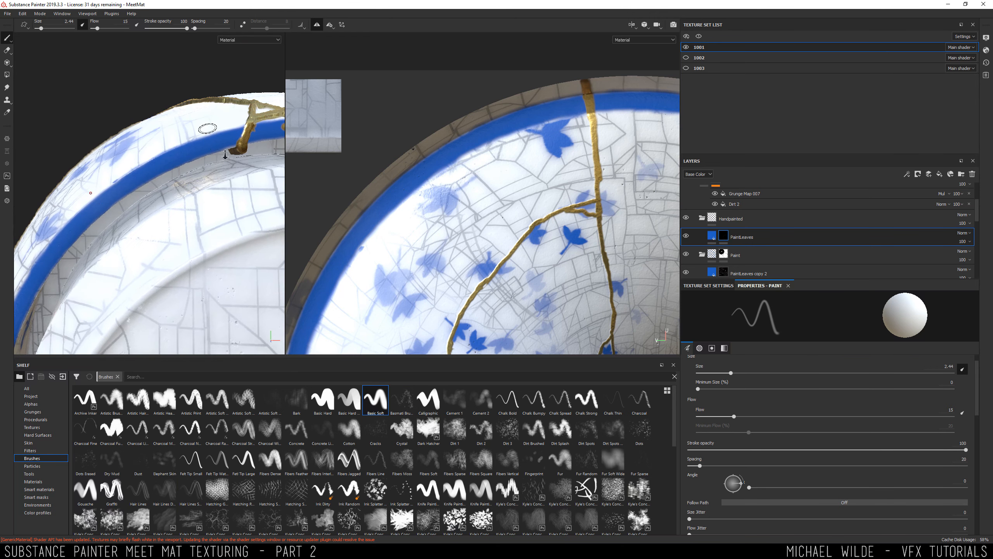
{"action": "right_click_drag", "start_coordinate": [221, 142], "coordinate": [197, 122], "text": "alt"}
{"action": "middle_click_drag", "start_coordinate": [197, 123], "coordinate": [201, 125], "text": "alt"}
{"action": "right_click_drag", "start_coordinate": [201, 126], "coordinate": [190, 118], "text": "alt"}
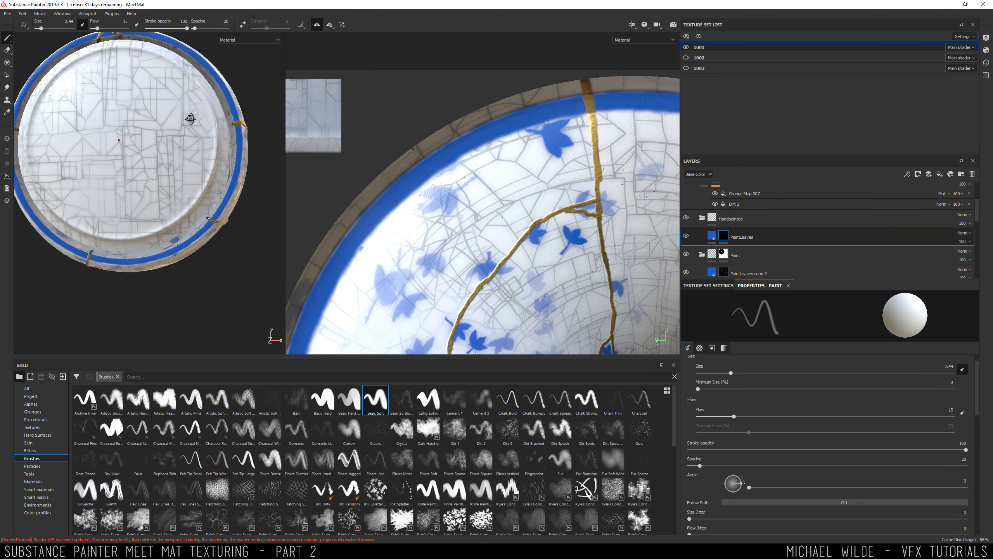
{"action": "middle_click_drag", "start_coordinate": [188, 160], "coordinate": [189, 188], "text": "alt"}
{"action": "right_click_drag", "start_coordinate": [159, 130], "coordinate": [134, 128], "text": "alt"}
{"action": "left_click_drag", "start_coordinate": [134, 128], "coordinate": [162, 145], "text": "alt"}
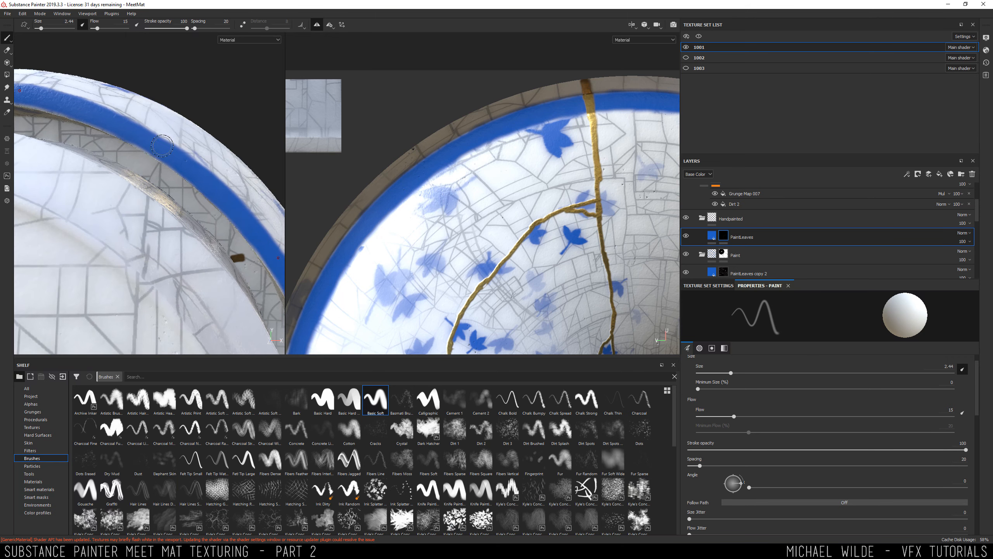
Stamp the first white dots out of the blue band with black mask paint, brush size 1.85 and flow 32
{"action": "mouse_move", "coordinate": [211, 182]}
{"action": "right_mouse_down", "text": "ctrl"}
{"action": "mouse_move", "coordinate": [200, 182]}
{"action": "mouse_move", "coordinate": [208, 207]}
{"action": "right_mouse_up", "text": "ctrl"}
{"action": "left_click_drag", "start_coordinate": [734, 416], "coordinate": [778, 417]}
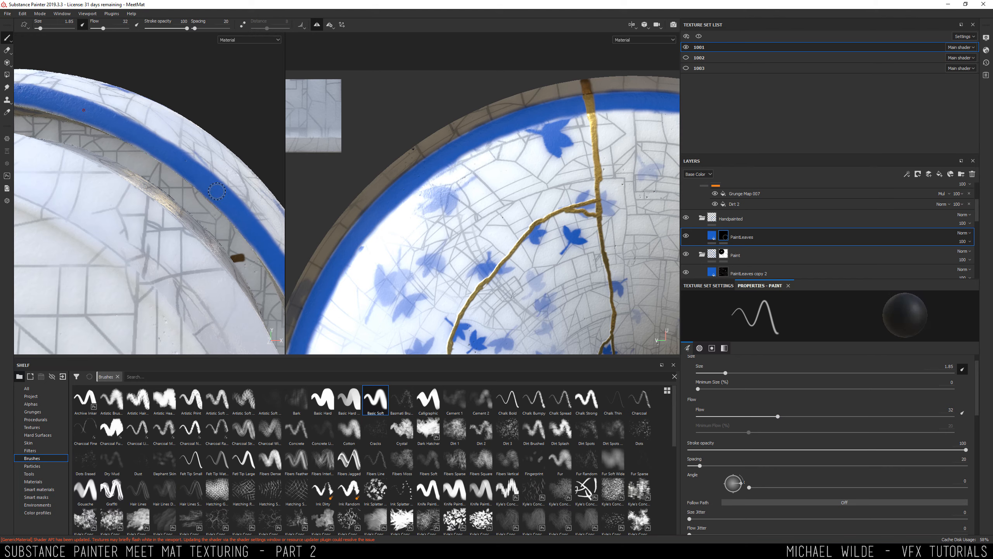
{"action": "left_click", "coordinate": [215, 191]}
{"action": "left_click", "coordinate": [234, 208]}
{"action": "left_click", "coordinate": [234, 208]}
{"action": "left_click", "coordinate": [234, 208]}
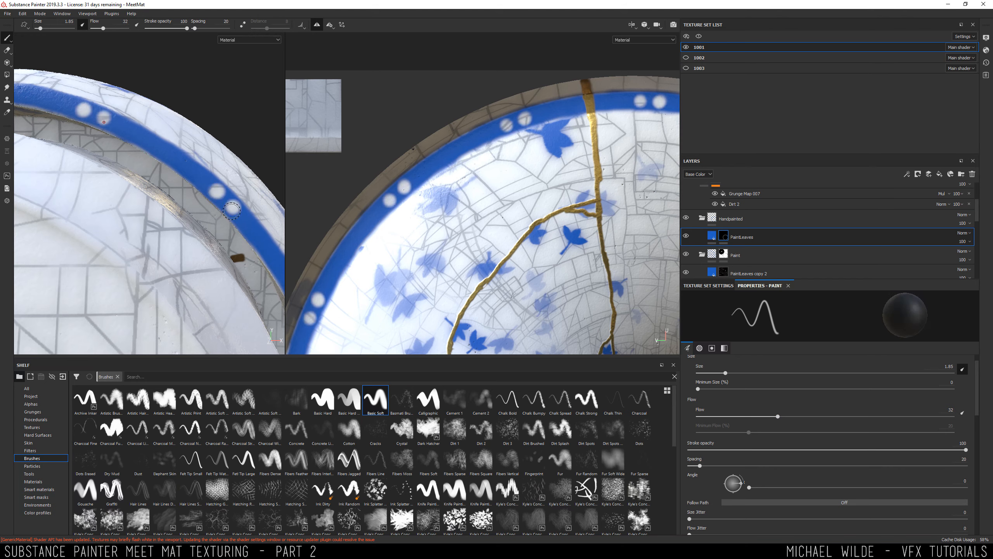
Continue the row of white dots along the blue band, undoing and restamping the misplaced dot
{"action": "middle_click_drag", "start_coordinate": [234, 208], "coordinate": [181, 179], "text": "alt"}
{"action": "left_click", "coordinate": [185, 185]}
{"action": "left_click", "coordinate": [186, 185]}
{"action": "left_click", "coordinate": [198, 201]}
{"action": "left_click", "coordinate": [212, 219]}
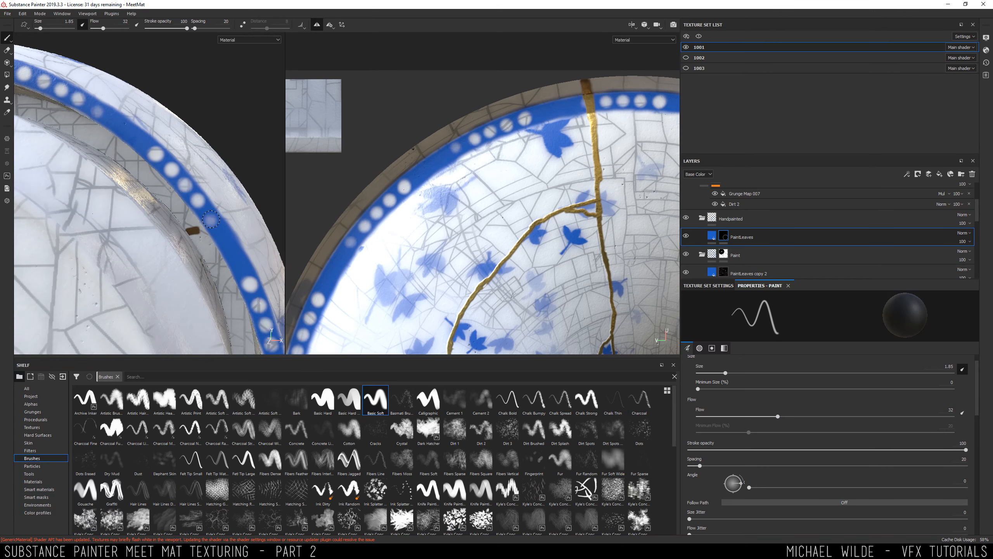
{"action": "key", "text": "ctrl+z"}
{"action": "left_click", "coordinate": [210, 217]}
{"action": "left_click", "coordinate": [210, 217]}
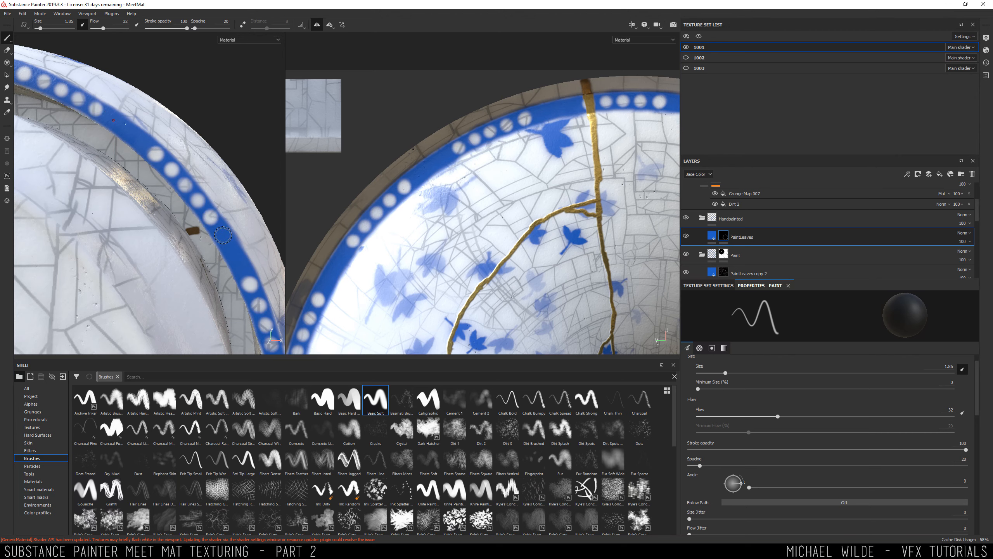
Stamp the last three white dots to close the gap in the band's dot pattern
{"action": "left_click", "coordinate": [222, 235]}
{"action": "left_click", "coordinate": [222, 235]}
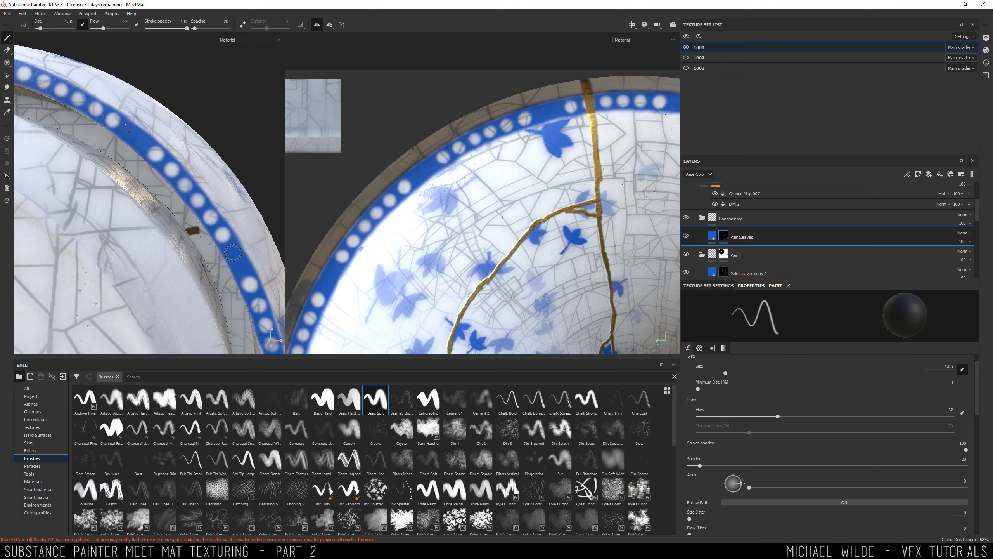
{"action": "left_click", "coordinate": [233, 253]}
{"action": "left_click", "coordinate": [241, 269]}
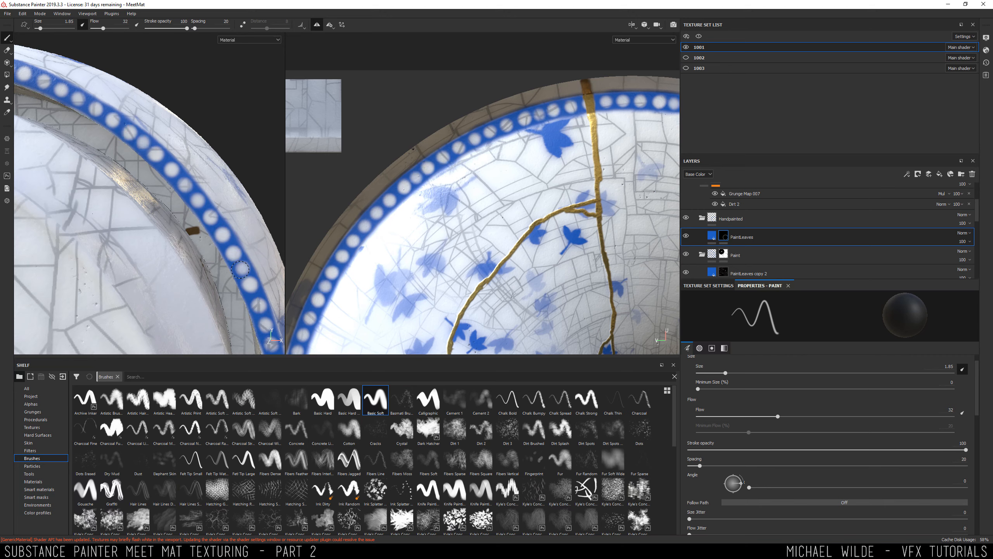
{"action": "left_click", "coordinate": [240, 270]}
Paint over the unevenly spaced dots on the band in blue and restamp the first two with even spacing
{"action": "right_click_drag", "start_coordinate": [225, 215], "coordinate": [126, 205], "text": "alt"}
{"action": "middle_click_drag", "start_coordinate": [125, 205], "coordinate": [153, 159], "text": "alt"}
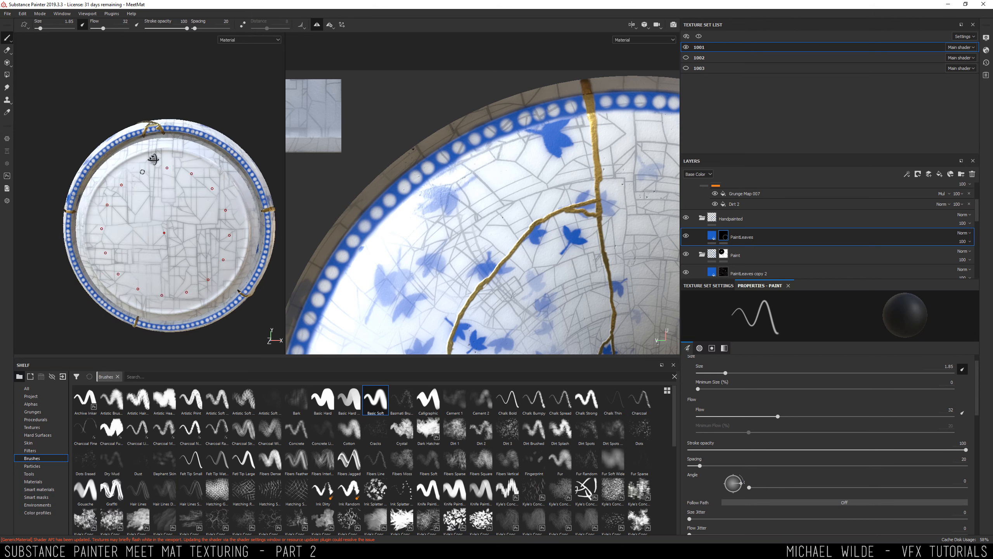
{"action": "left_click_drag", "start_coordinate": [153, 158], "coordinate": [77, 159], "text": "alt"}
{"action": "middle_click_drag", "start_coordinate": [127, 173], "coordinate": [172, 187], "text": "alt"}
{"action": "right_click_drag", "start_coordinate": [101, 147], "coordinate": [175, 180], "text": "alt"}
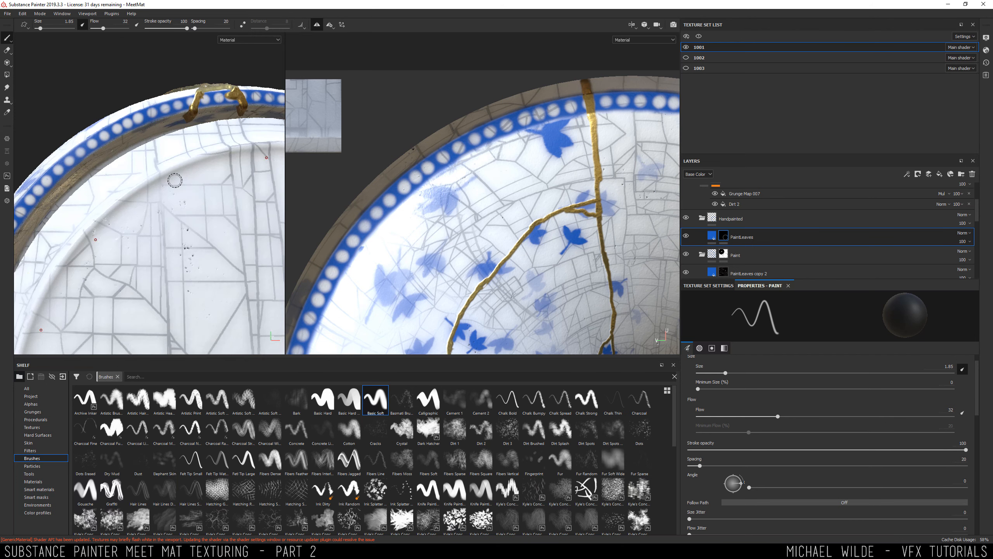
{"action": "middle_click_drag", "start_coordinate": [47, 179], "coordinate": [111, 162], "text": "alt"}
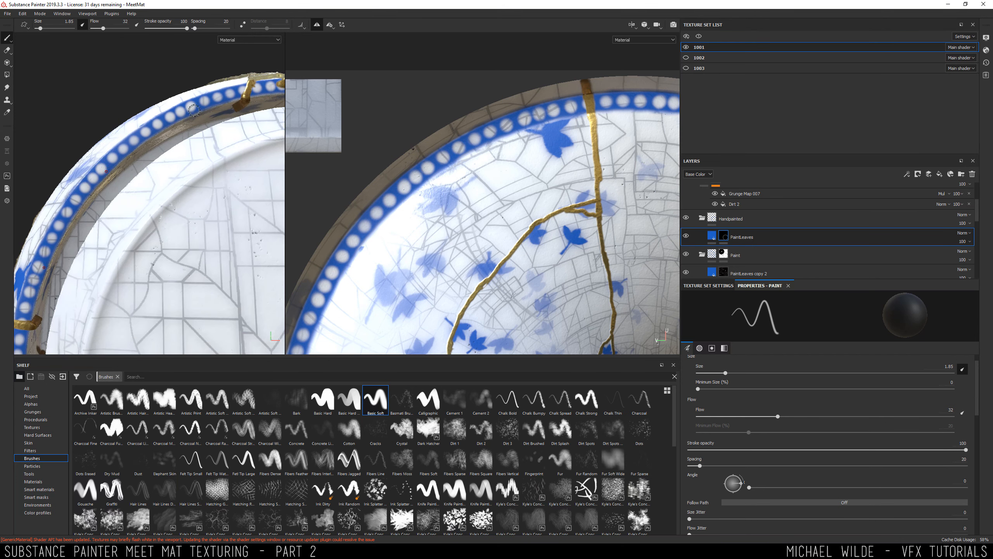
{"action": "right_click_drag", "start_coordinate": [105, 161], "coordinate": [117, 201], "text": "alt"}
{"action": "mouse_move", "coordinate": [116, 201]}
{"action": "left_mouse_down"}
{"action": "mouse_move", "coordinate": [131, 207]}
{"action": "mouse_move", "coordinate": [145, 182]}
{"action": "left_mouse_up"}
{"action": "key", "text": "x"}
{"action": "left_click", "coordinate": [119, 210]}
{"action": "left_click", "coordinate": [140, 189]}
Cover the neighbouring uneven dots with blue and restamp white dots at regular intervals up to the existing row
{"action": "key", "text": "x"}
{"action": "left_click", "coordinate": [177, 159]}
{"action": "key", "text": "x"}
{"action": "left_click", "coordinate": [162, 171]}
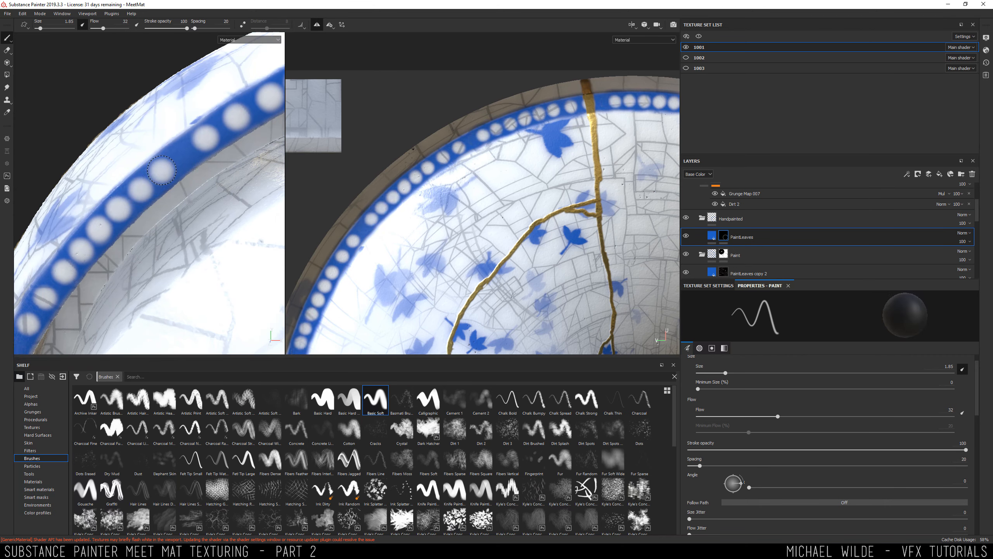
{"action": "left_click", "coordinate": [184, 152]}
{"action": "key", "text": "x"}
{"action": "left_click_drag", "start_coordinate": [206, 138], "coordinate": [184, 152]}
{"action": "key", "text": "x"}
{"action": "left_click", "coordinate": [184, 152]}
{"action": "left_click", "coordinate": [206, 137]}
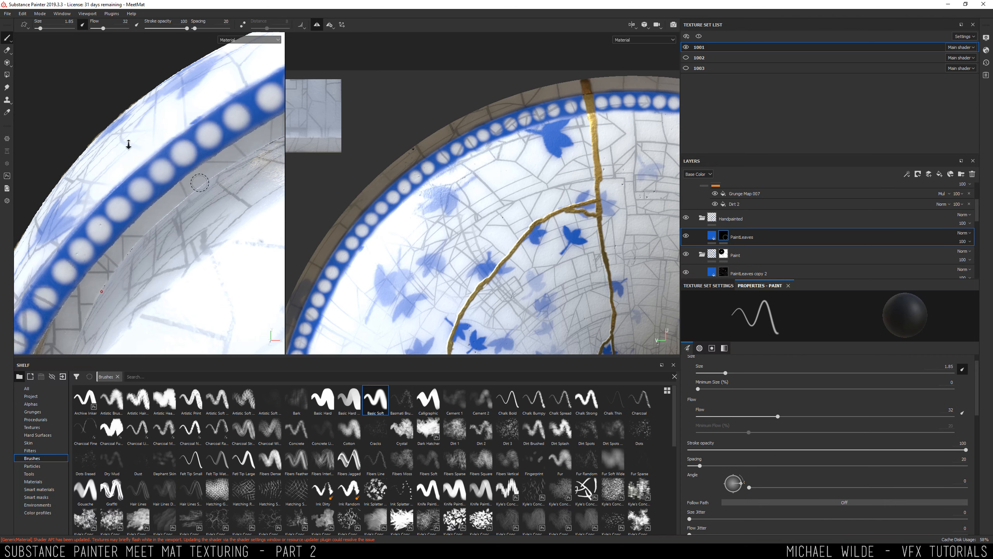
Try to paint a small blue centre inside a white dot with a brush size of 0.58
{"action": "mouse_move", "coordinate": [129, 144]}
{"action": "right_mouse_down", "text": "alt"}
{"action": "mouse_move", "coordinate": [21, 98]}
{"action": "mouse_move", "coordinate": [143, 147]}
{"action": "right_mouse_up", "text": "alt"}
{"action": "right_click_drag", "start_coordinate": [64, 117], "coordinate": [147, 146], "text": "alt"}
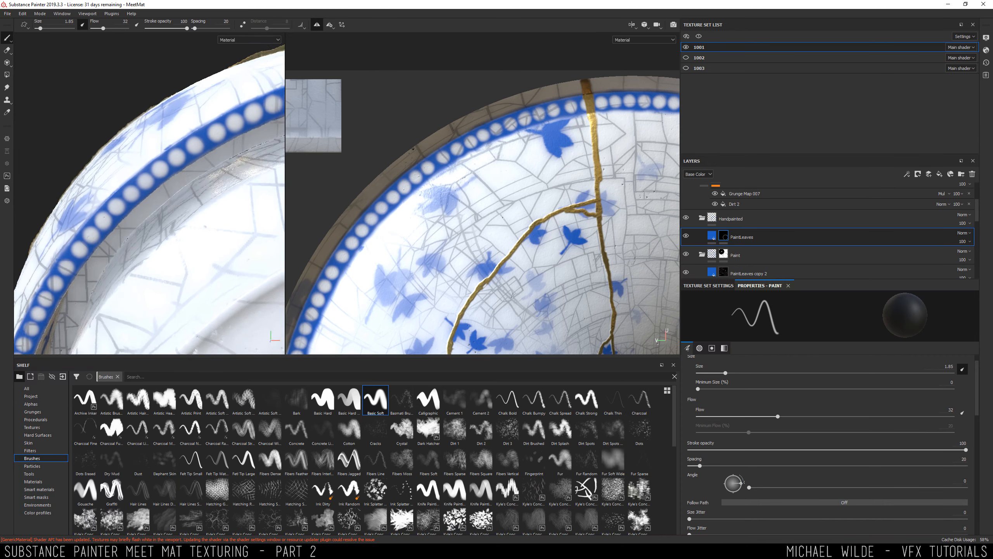
{"action": "middle_click_drag", "start_coordinate": [147, 114], "coordinate": [153, 147], "text": "alt"}
{"action": "key", "text": "bracketleft"}
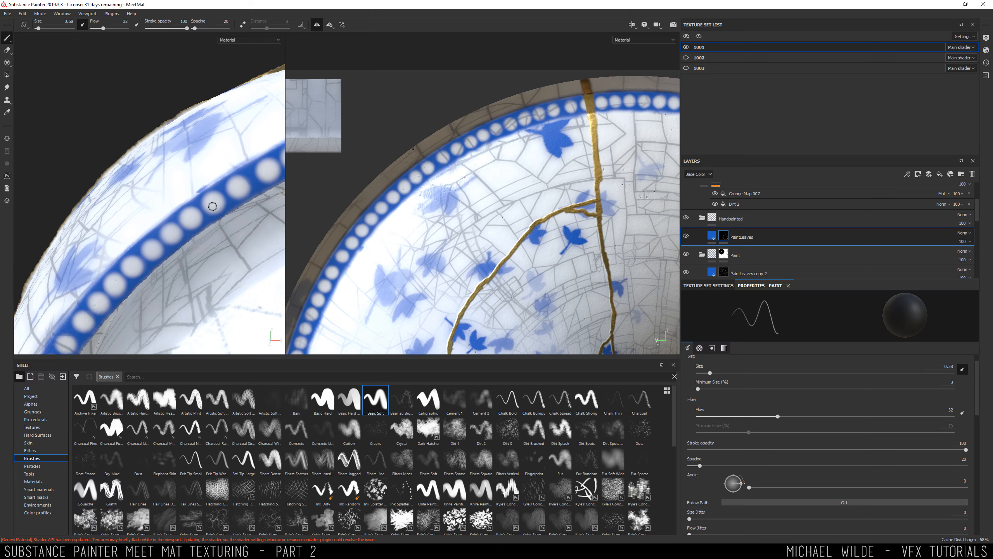
{"action": "key", "text": "x"}
{"action": "left_click", "coordinate": [216, 205]}
{"action": "key", "text": "ctrl+z"}
{"action": "left_click", "coordinate": [330, 25]}
{"action": "middle_click_drag", "start_coordinate": [190, 218], "coordinate": [129, 178], "text": "alt"}
{"action": "key", "text": "x"}
{"action": "key", "text": "x"}
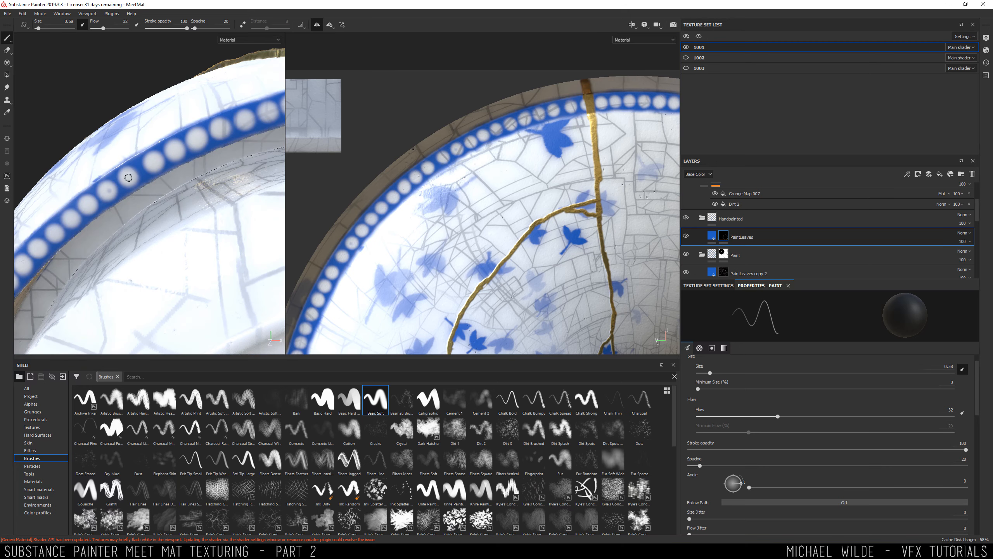
{"action": "left_click", "coordinate": [130, 178]}
Enlarge the brush to 1.34 and stamp blue centres into the white dots along the band with white mask paint
{"action": "mouse_move", "coordinate": [244, 219]}
{"action": "right_mouse_down", "text": "alt"}
{"action": "mouse_move", "coordinate": [150, 181]}
{"action": "mouse_move", "coordinate": [235, 215]}
{"action": "right_mouse_up", "text": "alt"}
{"action": "right_click_drag", "start_coordinate": [141, 204], "coordinate": [151, 204], "text": "ctrl"}
{"action": "left_click", "coordinate": [141, 199]}
{"action": "left_click", "coordinate": [163, 187]}
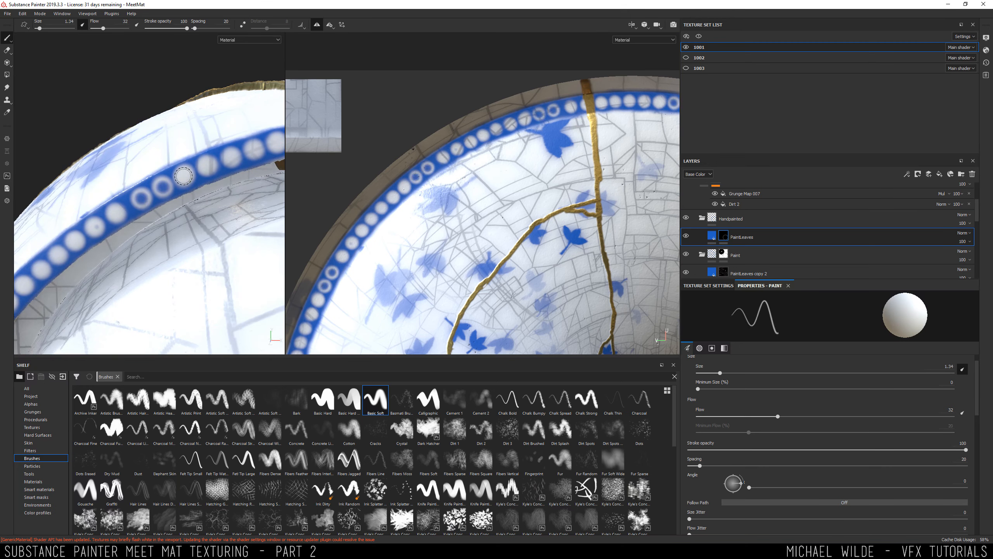
{"action": "left_click", "coordinate": [184, 176]}
{"action": "left_click", "coordinate": [207, 166]}
{"action": "left_click", "coordinate": [231, 158]}
{"action": "left_click", "coordinate": [254, 149]}
Stamp blue centres into the remaining white dots so the band carries a full row of rings
{"action": "middle_click_drag", "start_coordinate": [254, 149], "coordinate": [164, 169], "text": "alt"}
{"action": "left_click", "coordinate": [186, 162]}
{"action": "middle_click_drag", "start_coordinate": [137, 211], "coordinate": [271, 159], "text": "alt"}
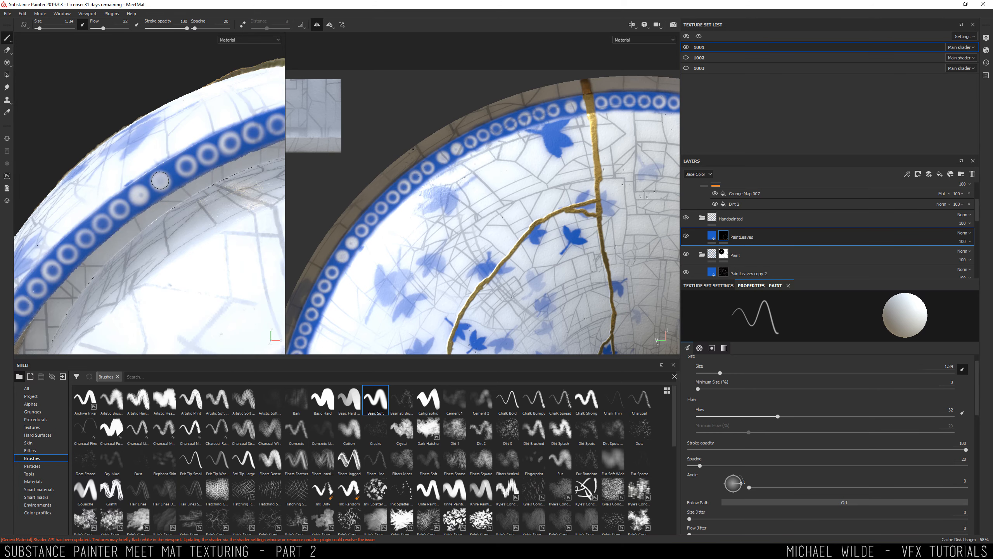
{"action": "left_click", "coordinate": [159, 180]}
{"action": "left_click", "coordinate": [140, 194]}
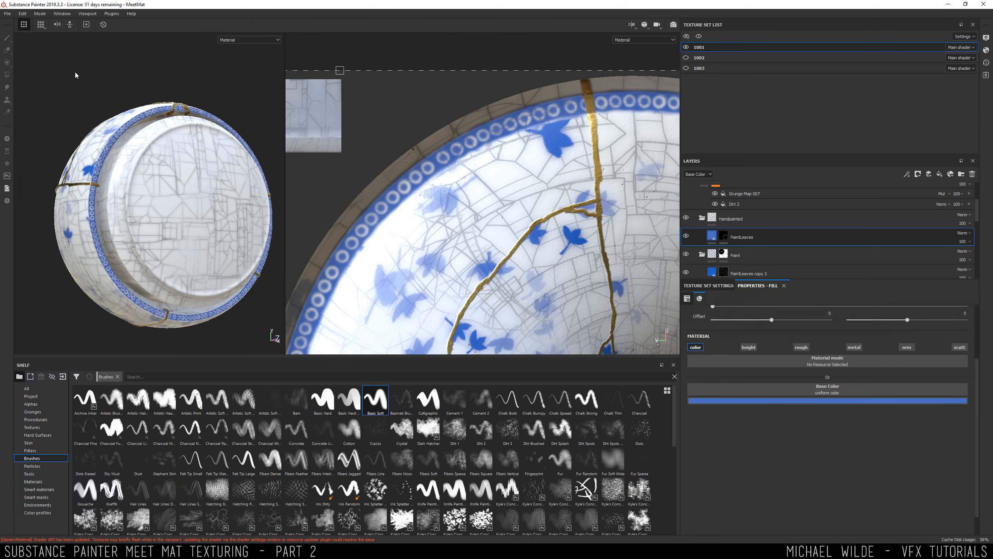
Check the ring pattern around the rim and return to painting on the PaintLeaves layer's mask
{"action": "left_click_drag", "start_coordinate": [139, 156], "coordinate": [117, 161], "text": "alt"}
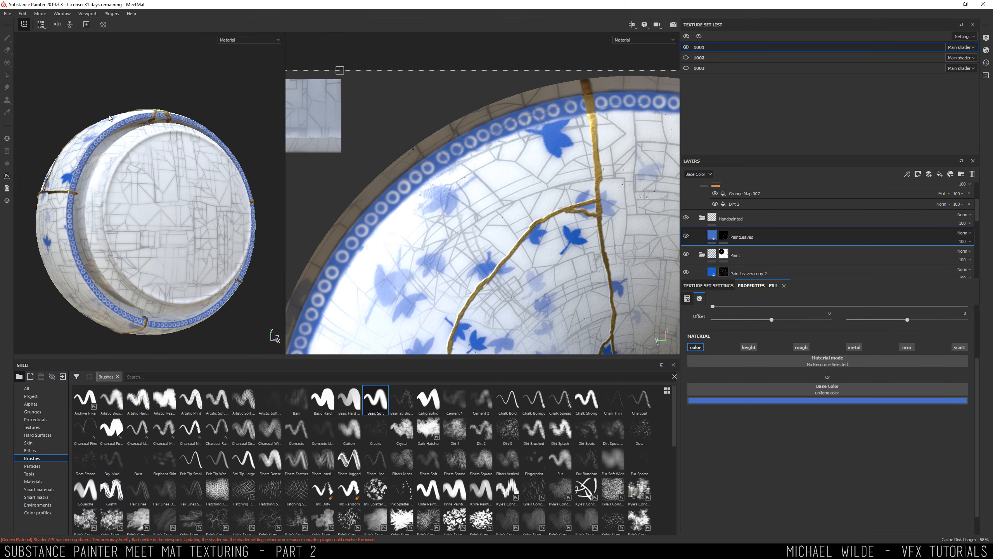
{"action": "right_click_drag", "start_coordinate": [117, 160], "coordinate": [152, 207], "text": "alt"}
{"action": "left_click_drag", "start_coordinate": [152, 206], "coordinate": [157, 195], "text": "alt"}
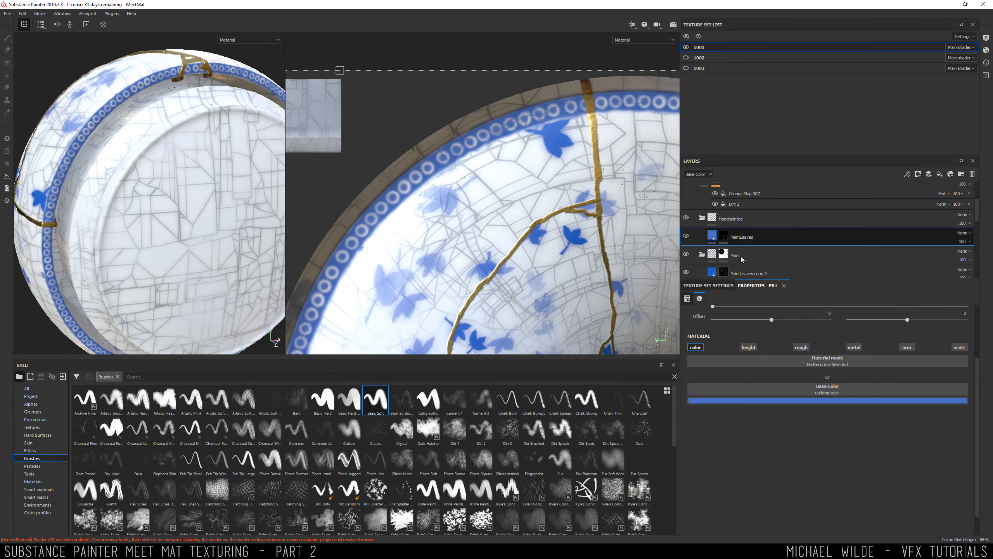
{"action": "key", "text": "1"}
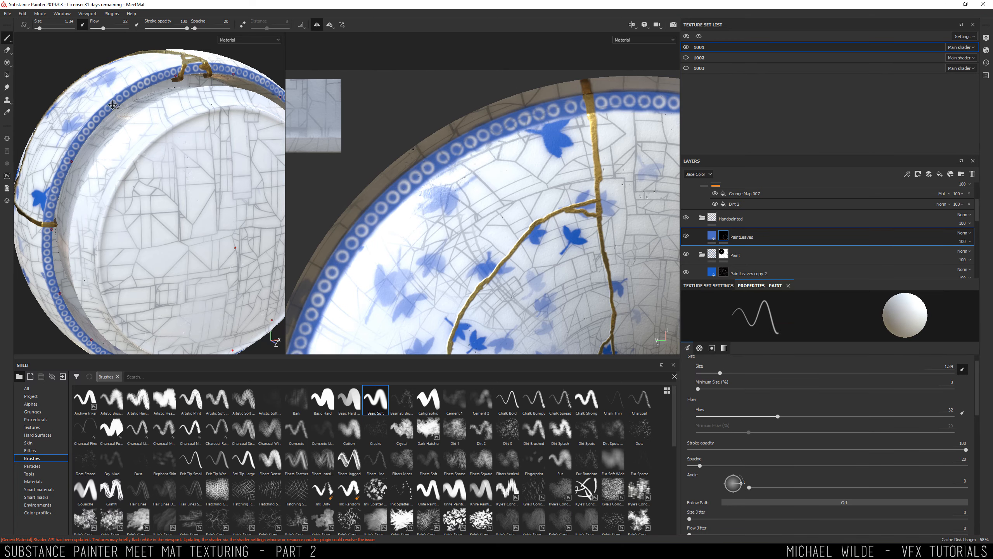
Paint a thin blue line around the inner rim with a brush size of 0.92 and clean up its edge
{"action": "right_click_drag", "start_coordinate": [112, 105], "coordinate": [199, 225], "text": "alt"}
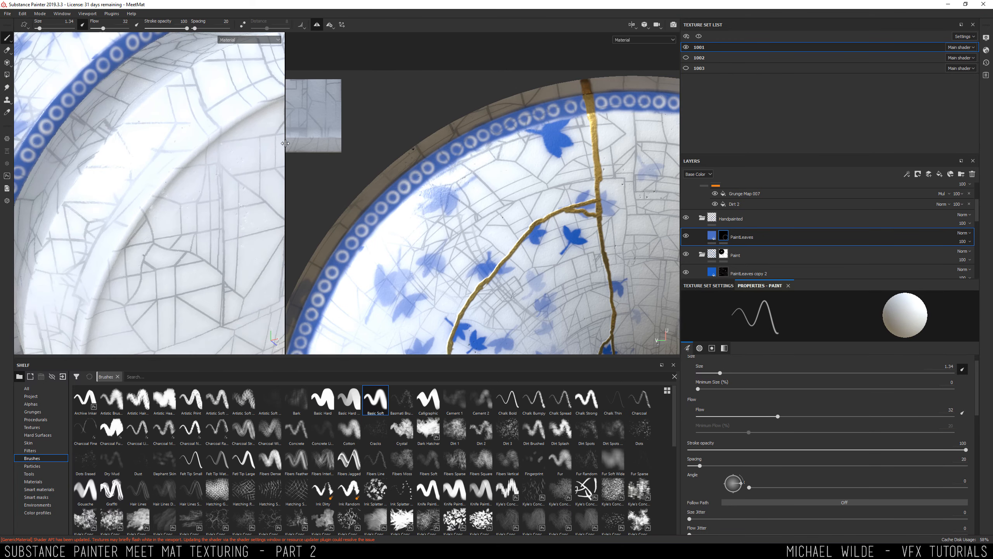
{"action": "left_click_drag", "start_coordinate": [285, 144], "coordinate": [579, 144]}
{"action": "mouse_move", "coordinate": [257, 120]}
{"action": "left_mouse_down", "text": "alt"}
{"action": "mouse_move", "coordinate": [274, 134]}
{"action": "mouse_move", "coordinate": [284, 109]}
{"action": "mouse_move", "coordinate": [279, 123]}
{"action": "left_mouse_up", "text": "alt"}
{"action": "key", "text": "ctrl+z"}
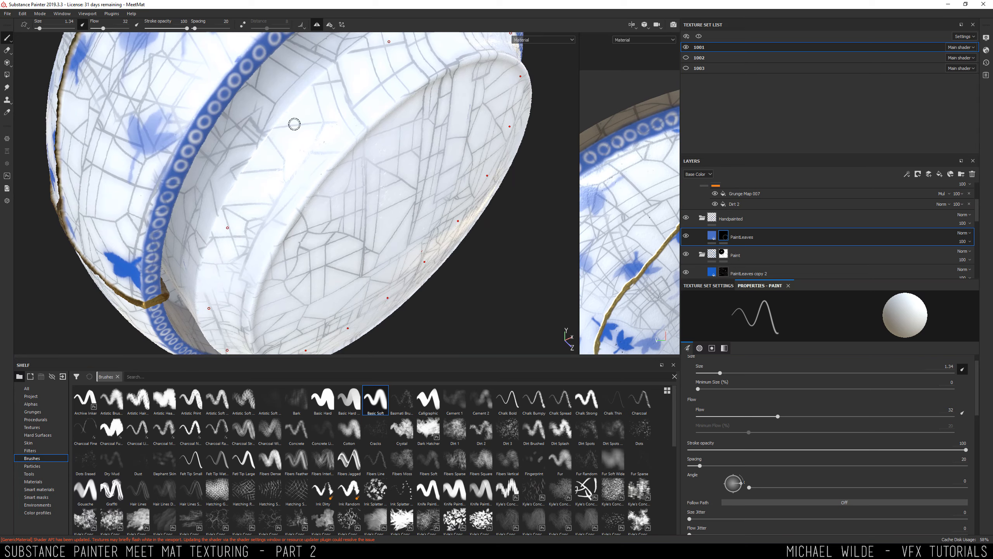
{"action": "right_click_drag", "start_coordinate": [294, 123], "coordinate": [283, 119], "text": "ctrl"}
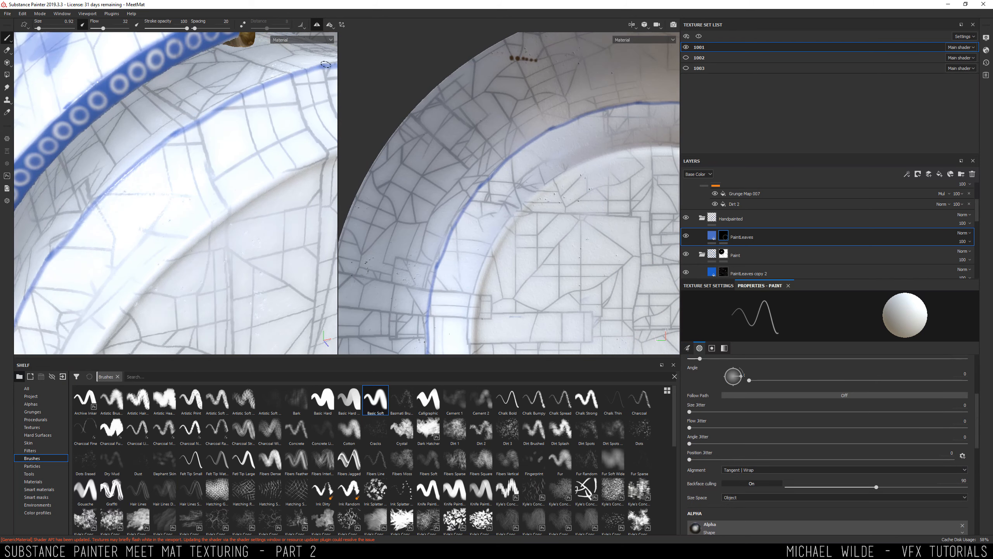
{"action": "mouse_move", "coordinate": [260, 88]}
{"action": "left_mouse_down"}
{"action": "mouse_move", "coordinate": [193, 122]}
{"action": "mouse_move", "coordinate": [302, 71]}
{"action": "mouse_move", "coordinate": [204, 123]}
{"action": "mouse_move", "coordinate": [312, 76]}
{"action": "left_mouse_up"}
{"action": "key", "text": "x"}
{"action": "left_click_drag", "start_coordinate": [256, 104], "coordinate": [213, 143], "text": "alt"}
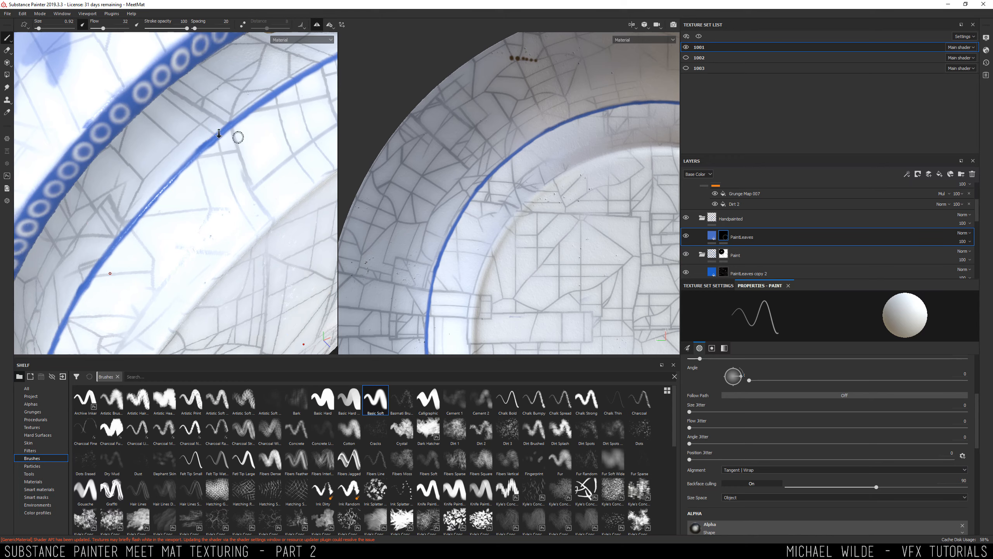
{"action": "right_click_drag", "start_coordinate": [219, 134], "coordinate": [227, 176], "text": "alt"}
{"action": "mouse_move", "coordinate": [231, 165]}
{"action": "left_mouse_down", "text": "alt"}
{"action": "mouse_move", "coordinate": [195, 126]}
{"action": "mouse_move", "coordinate": [234, 147]}
{"action": "mouse_move", "coordinate": [205, 102]}
{"action": "mouse_move", "coordinate": [228, 119]}
{"action": "mouse_move", "coordinate": [180, 172]}
{"action": "mouse_move", "coordinate": [209, 157]}
{"action": "left_mouse_up", "text": "alt"}
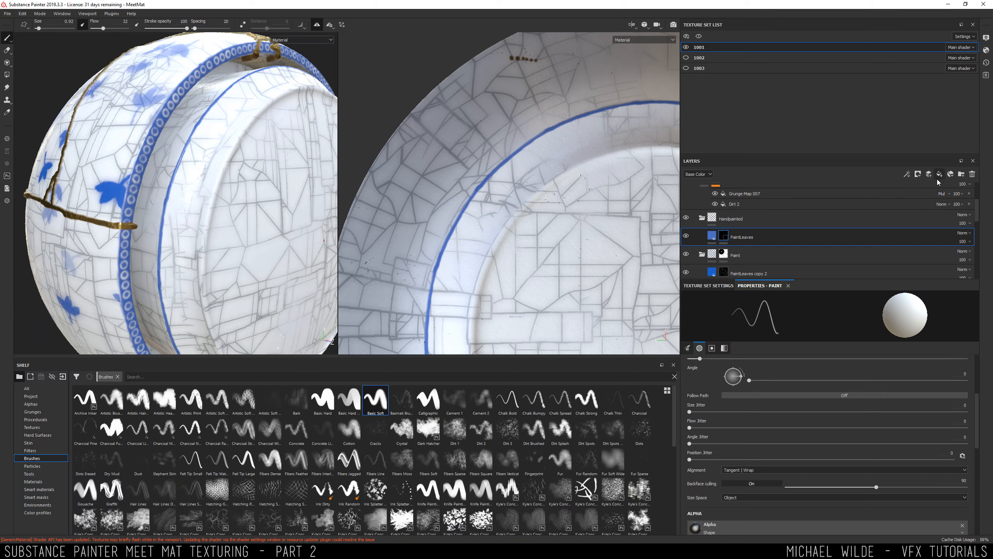
Duplicate the PaintLeaves layer inside the Handpainted folder and select the lower copy
{"action": "right_click", "coordinate": [710, 234]}
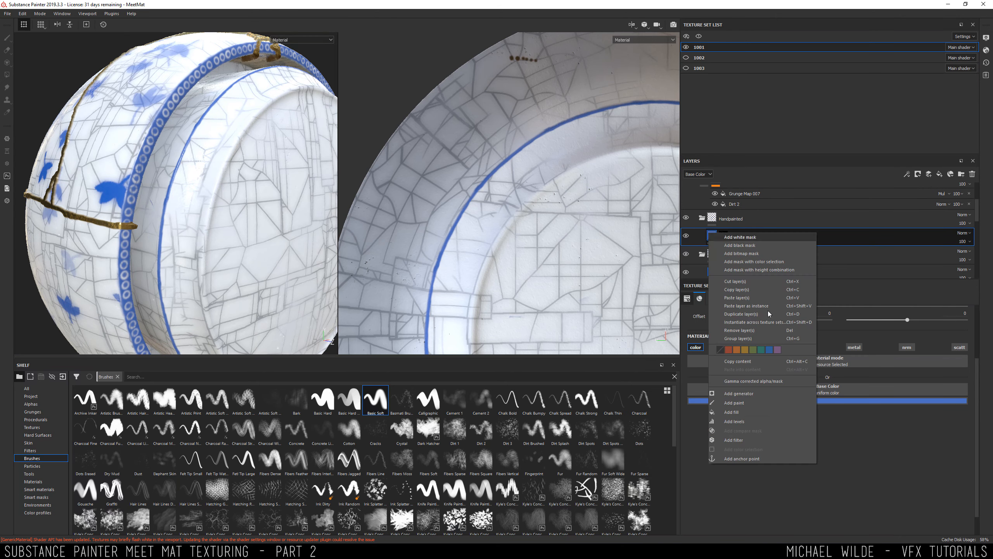
{"action": "left_click", "coordinate": [739, 245]}
{"action": "right_click", "coordinate": [758, 237]}
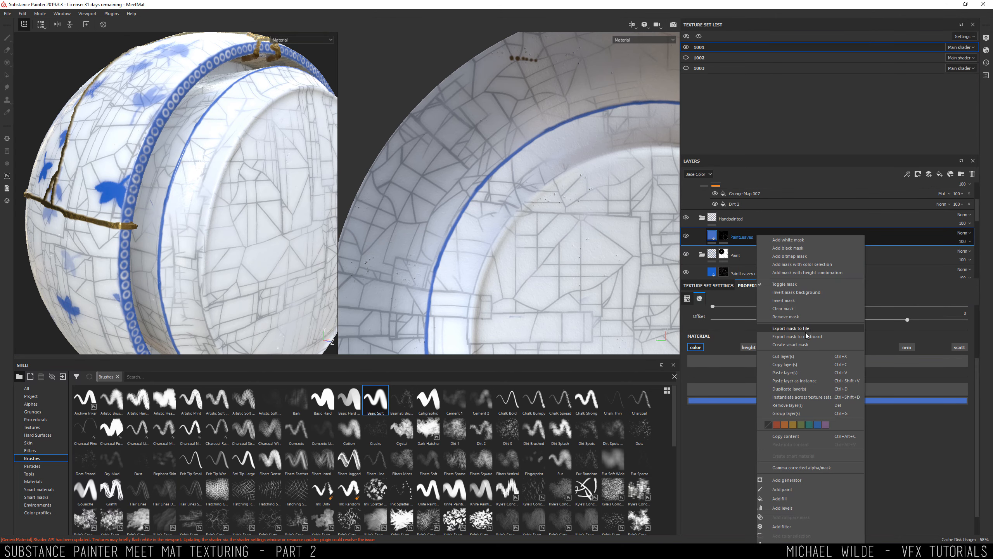
{"action": "left_click", "coordinate": [798, 372]}
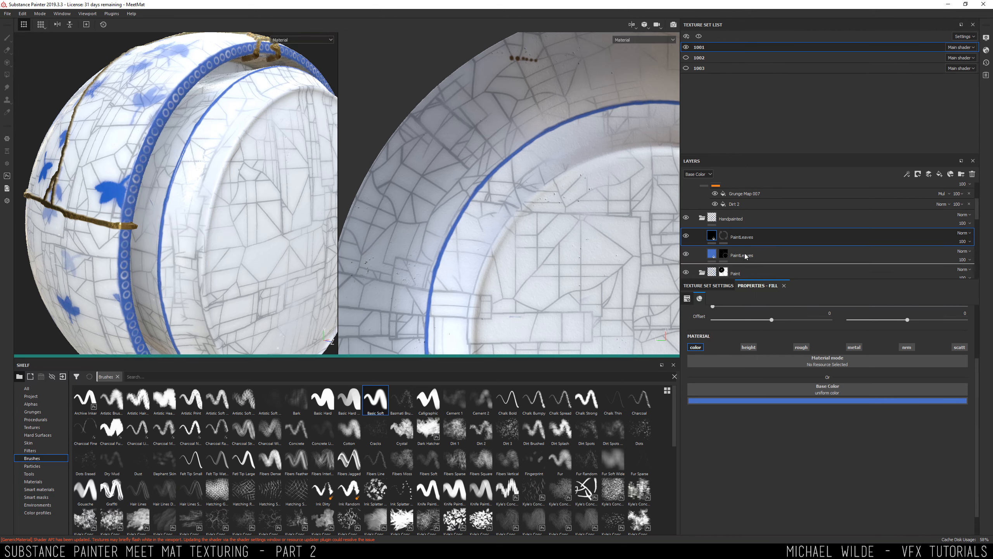
{"action": "left_click", "coordinate": [730, 256]}
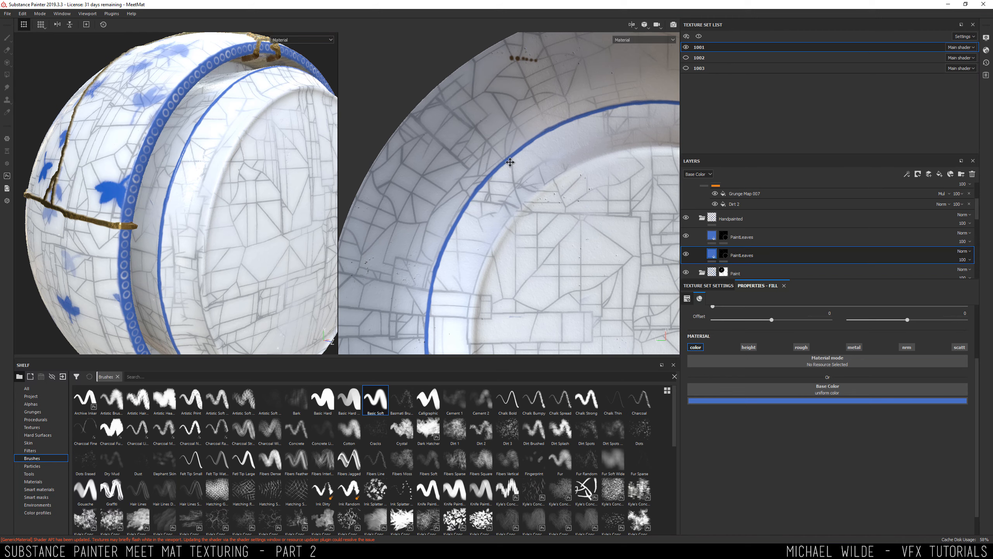
{"action": "left_click", "coordinate": [686, 255]}
{"action": "left_click", "coordinate": [686, 255]}
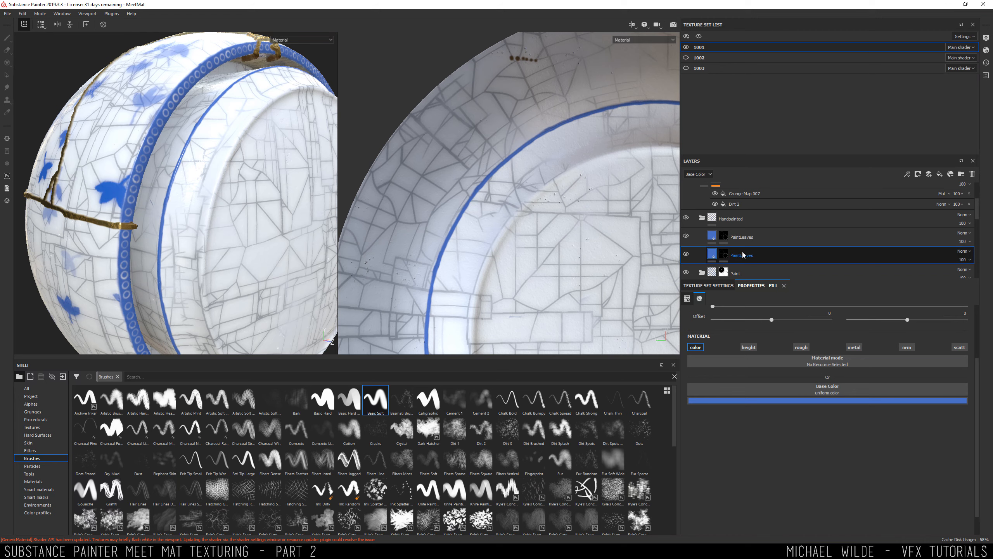
Replace the mask of the lower PaintLeaves layer with a fresh black mask
{"action": "left_click", "coordinate": [725, 254]}
{"action": "right_click", "coordinate": [725, 254]}
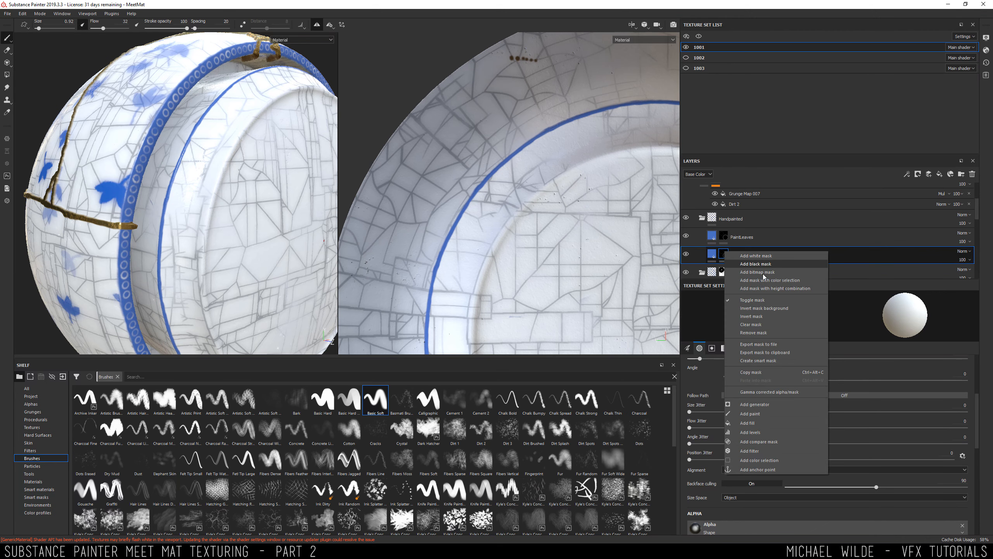
{"action": "left_click", "coordinate": [764, 264]}
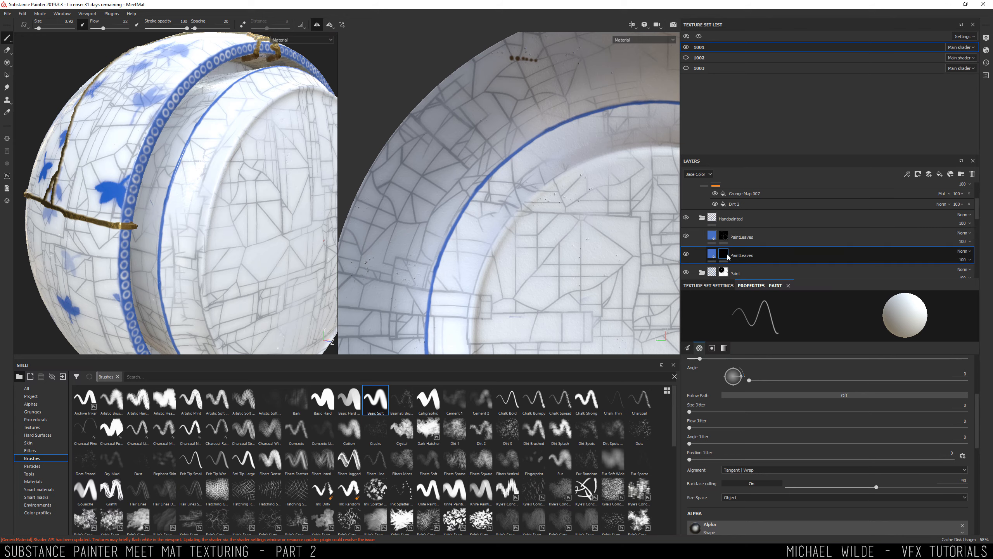
{"action": "left_click", "coordinate": [939, 174]}
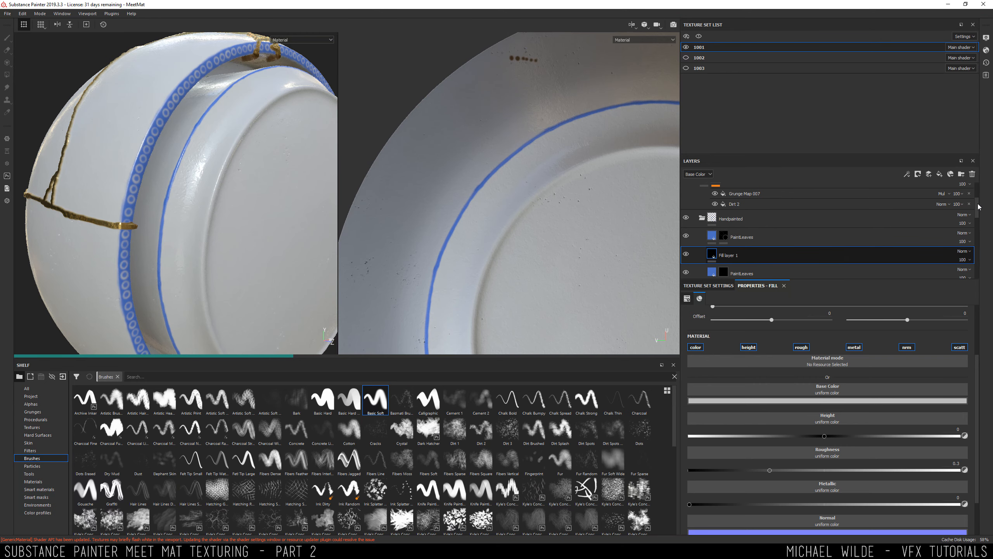
{"action": "key", "text": "ctrl+z"}
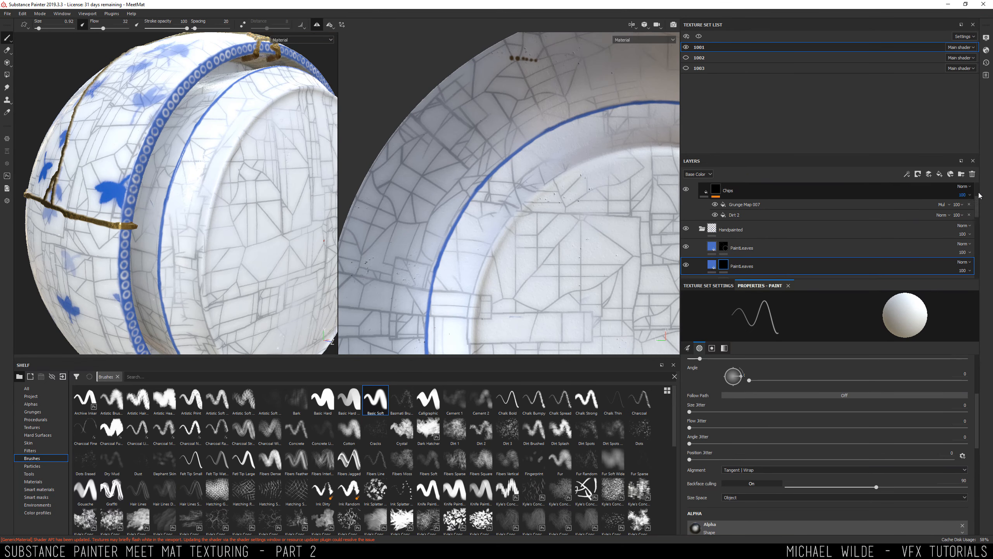
{"action": "scroll", "coordinate": [860, 242], "scroll_direction": "down", "scroll_amount": 1}
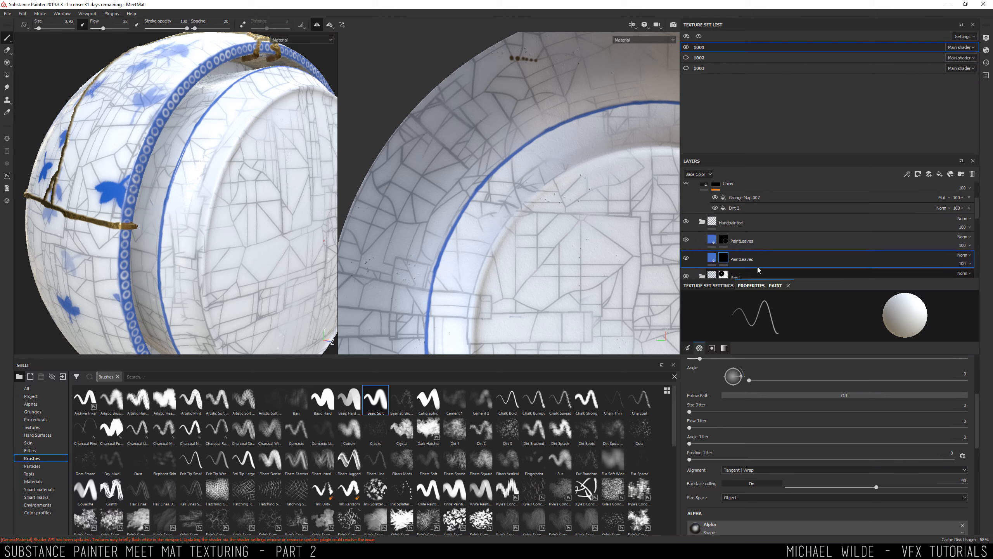
Add a fill to the lower PaintLeaves layer's mask and set its grayscale value to 0
{"action": "right_click", "coordinate": [741, 259]}
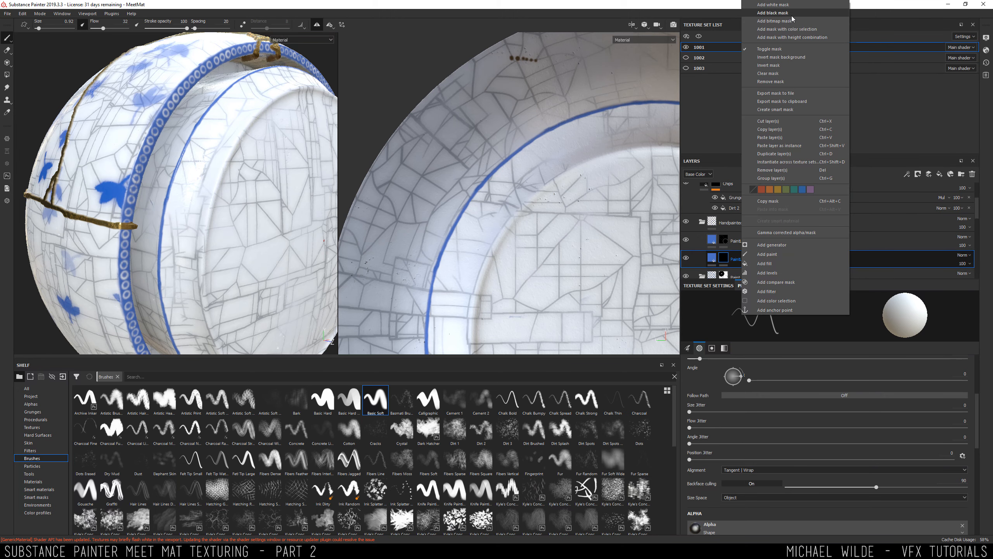
{"action": "left_click", "coordinate": [765, 263]}
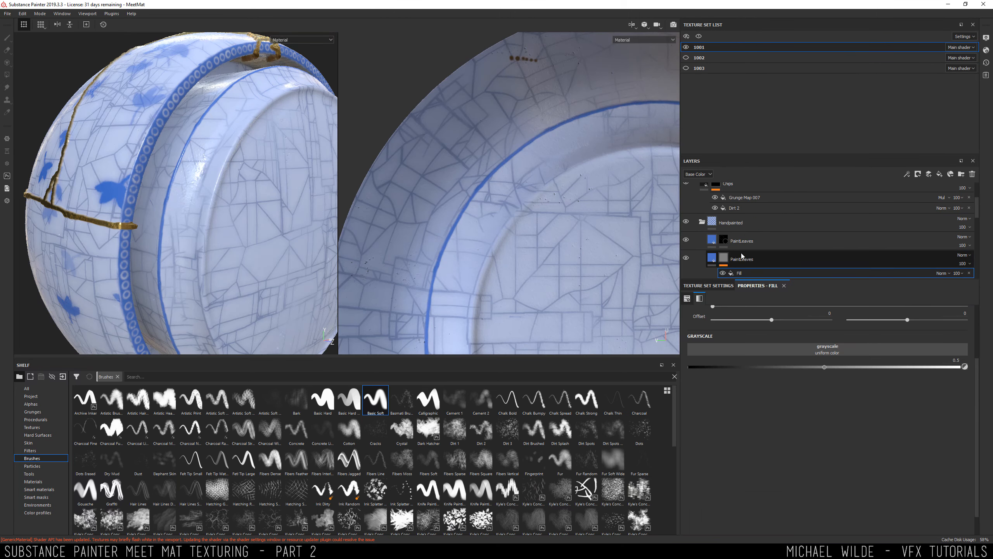
{"action": "scroll", "coordinate": [977, 216], "scroll_direction": "down", "scroll_amount": 1}
{"action": "scroll", "coordinate": [976, 216], "scroll_direction": "down", "scroll_amount": 1}
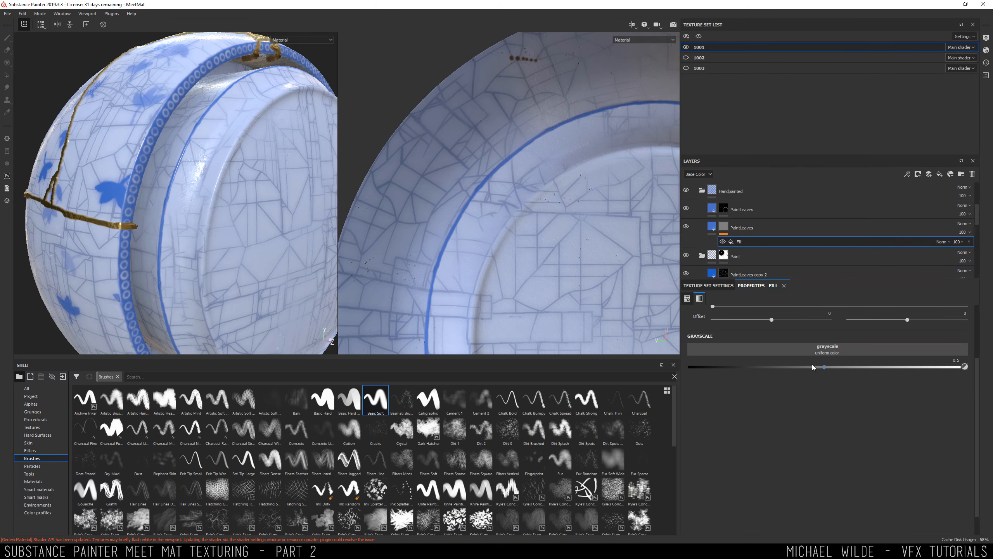
{"action": "left_click_drag", "start_coordinate": [823, 367], "coordinate": [689, 367]}
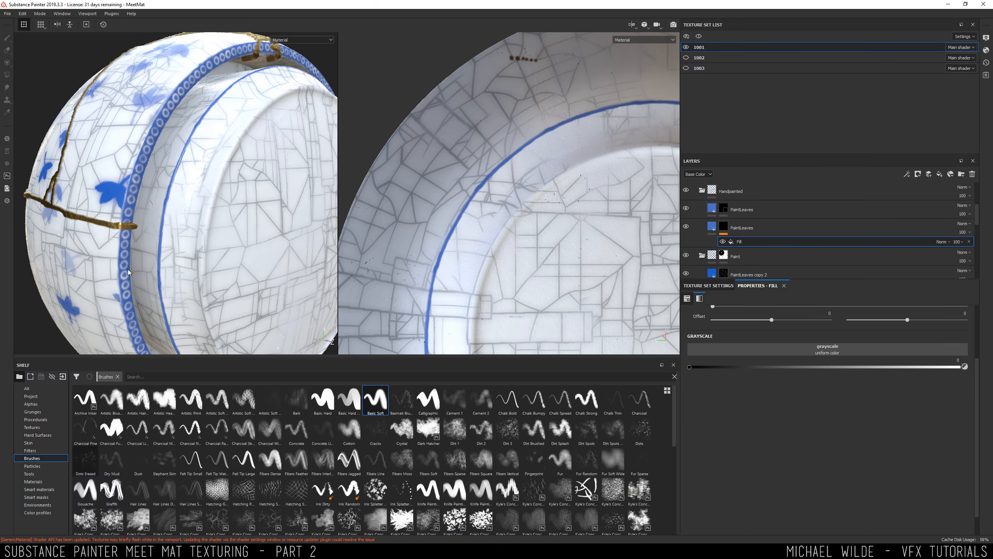
Switch to Substance Designer and examine the VasePattern graph, its leaf lattice output and the patterned cube preview
{"action": "left_click", "coordinate": [7, 13]}
{"action": "left_click", "coordinate": [27, 134]}
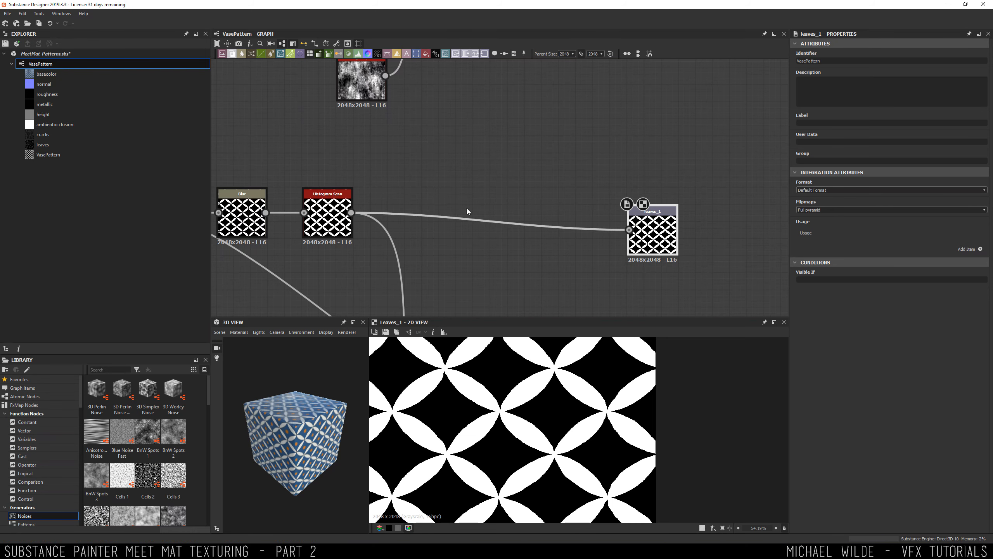
{"action": "middle_click_drag", "start_coordinate": [467, 212], "coordinate": [371, 191]}
{"action": "middle_click_drag", "start_coordinate": [542, 413], "coordinate": [565, 404]}
{"action": "right_click_drag", "start_coordinate": [586, 421], "coordinate": [374, 488]}
{"action": "scroll", "coordinate": [538, 412], "scroll_direction": "down", "scroll_amount": 5}
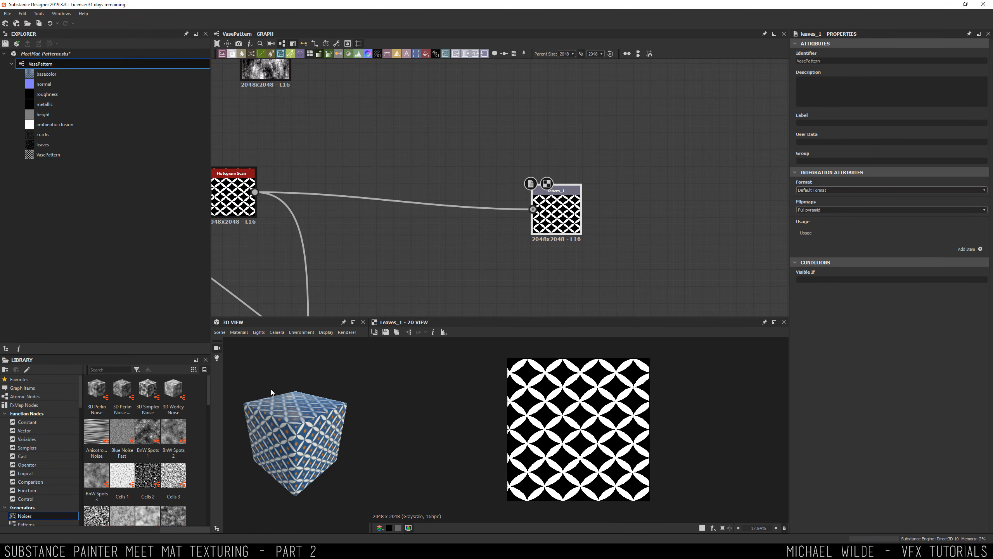
{"action": "middle_click_drag", "start_coordinate": [311, 222], "coordinate": [360, 220]}
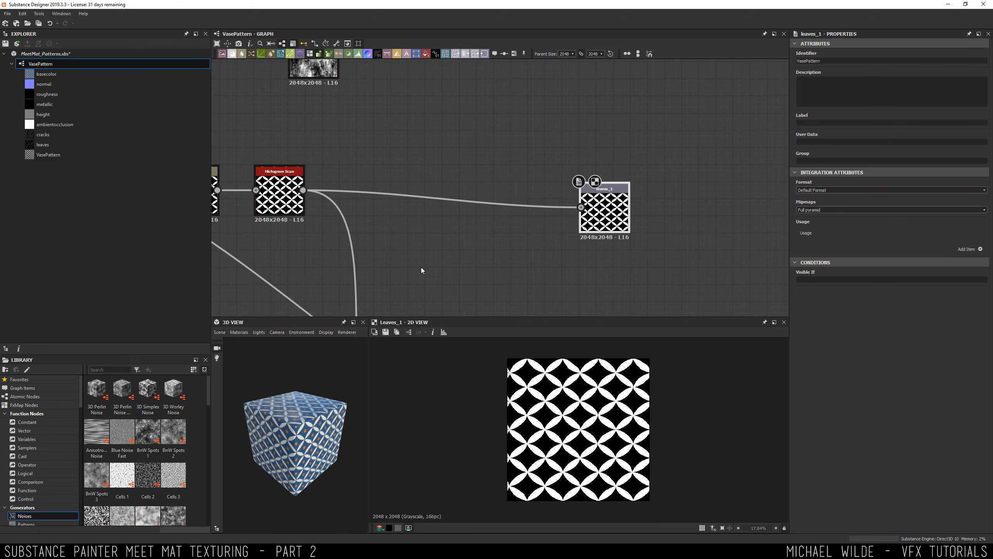
{"action": "middle_click_drag", "start_coordinate": [293, 441], "coordinate": [287, 372]}
{"action": "right_click_drag", "start_coordinate": [287, 371], "coordinate": [216, 187]}
{"action": "middle_click_drag", "start_coordinate": [216, 187], "coordinate": [286, 396]}
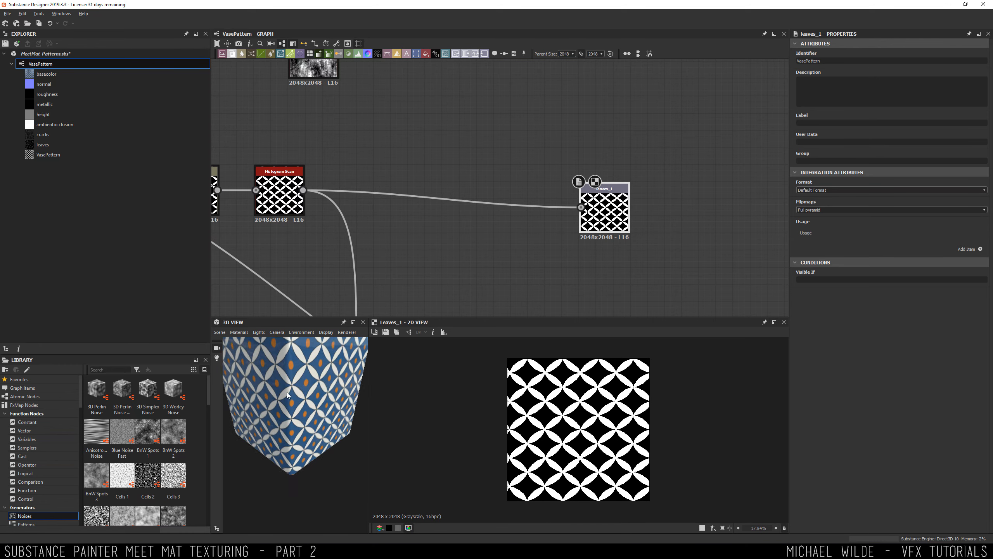
{"action": "left_click_drag", "start_coordinate": [287, 395], "coordinate": [301, 346]}
{"action": "left_click_drag", "start_coordinate": [305, 379], "coordinate": [293, 405]}
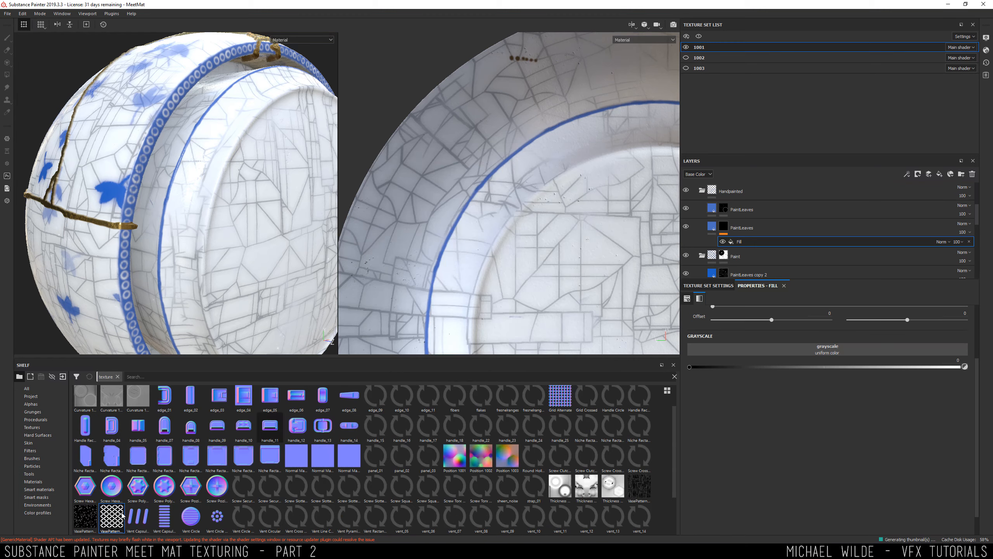
Assign the VasePattern lattice texture as the grayscale source of the mask fill and inspect it on the model
{"action": "mouse_move", "coordinate": [112, 516]}
{"action": "left_mouse_down"}
{"action": "mouse_move", "coordinate": [834, 328]}
{"action": "mouse_move", "coordinate": [807, 350]}
{"action": "left_mouse_up"}
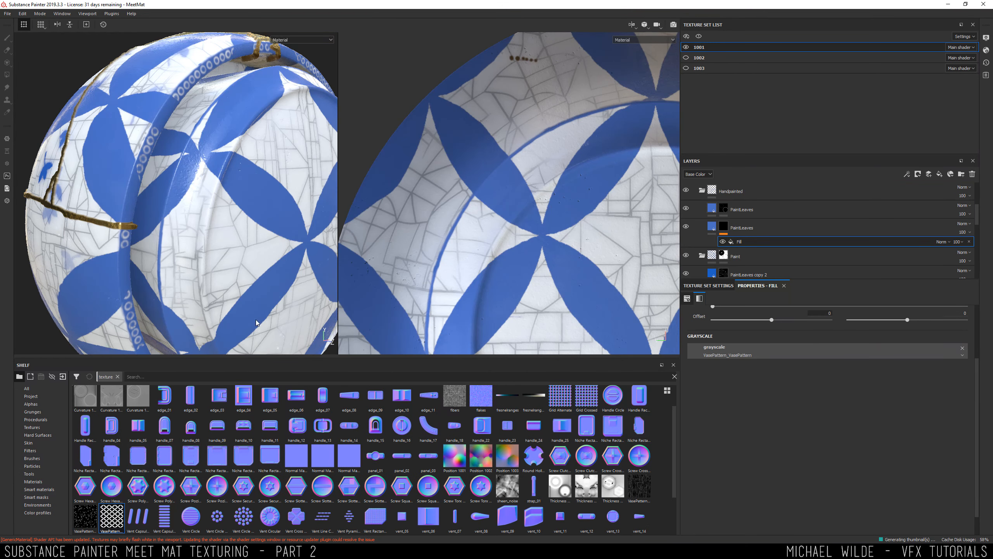
{"action": "left_click_drag", "start_coordinate": [256, 322], "coordinate": [274, 168], "text": "alt"}
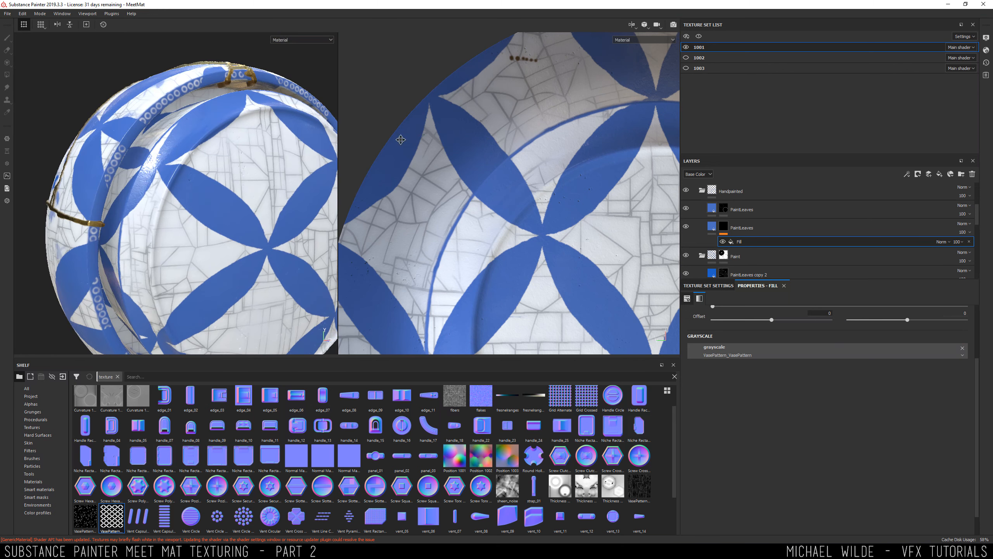
{"action": "scroll", "coordinate": [525, 183], "scroll_direction": "down", "scroll_amount": 2}
{"action": "middle_click_drag", "start_coordinate": [637, 185], "coordinate": [563, 150], "text": "alt"}
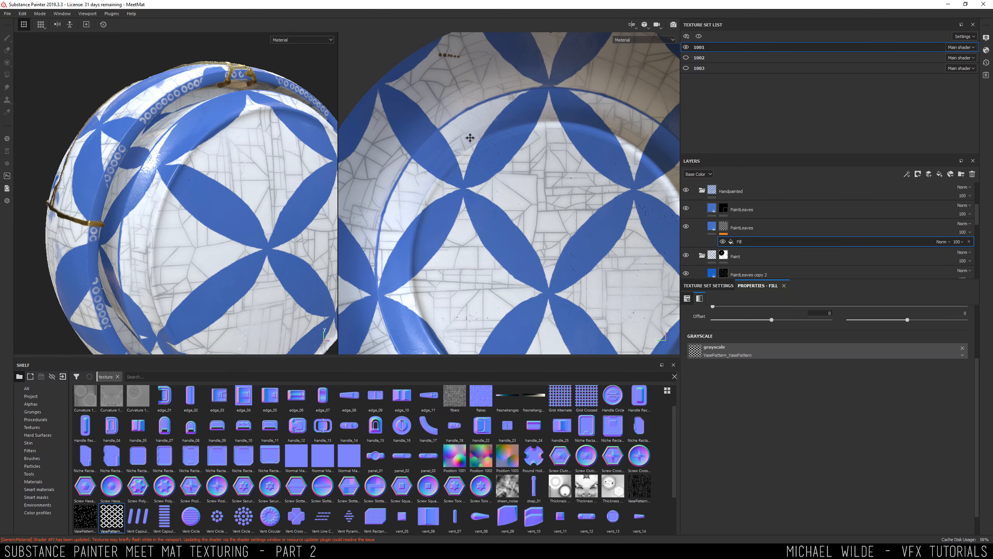
{"action": "left_click_drag", "start_coordinate": [159, 177], "coordinate": [184, 186], "text": "alt"}
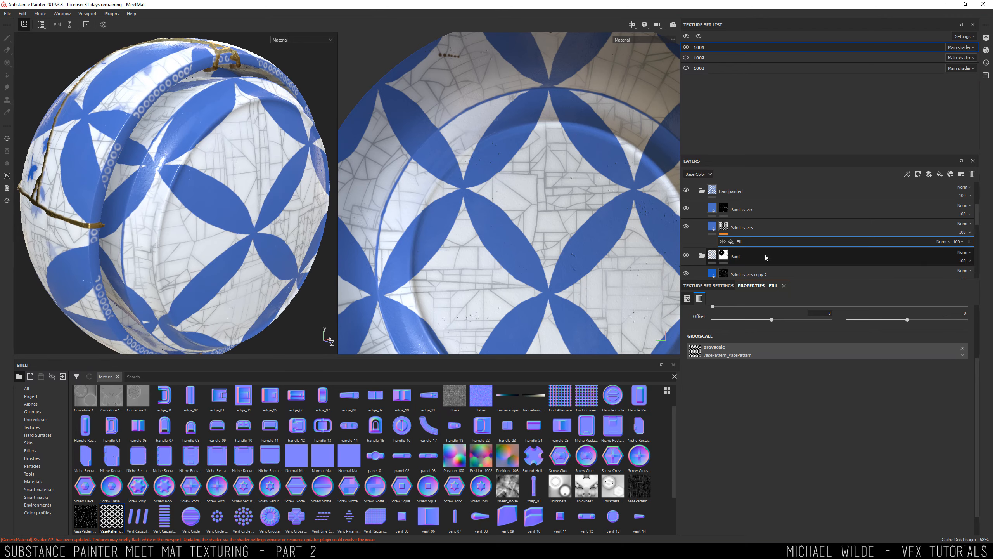
Tile the lattice pattern more densely by setting the mask fill's UV scale to 16.97
{"action": "scroll", "coordinate": [797, 321], "scroll_direction": "up", "scroll_amount": 3}
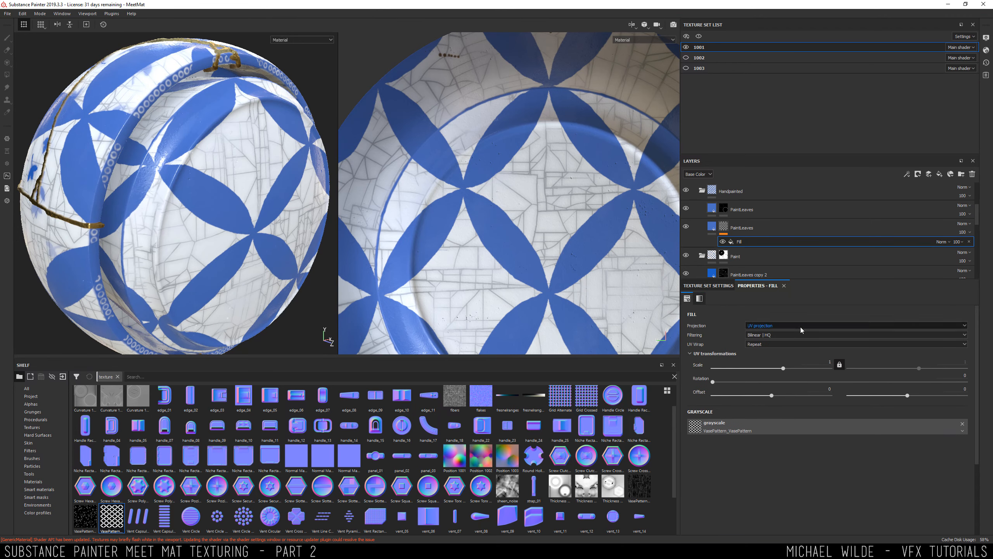
{"action": "left_click_drag", "start_coordinate": [235, 165], "coordinate": [286, 158], "text": "alt"}
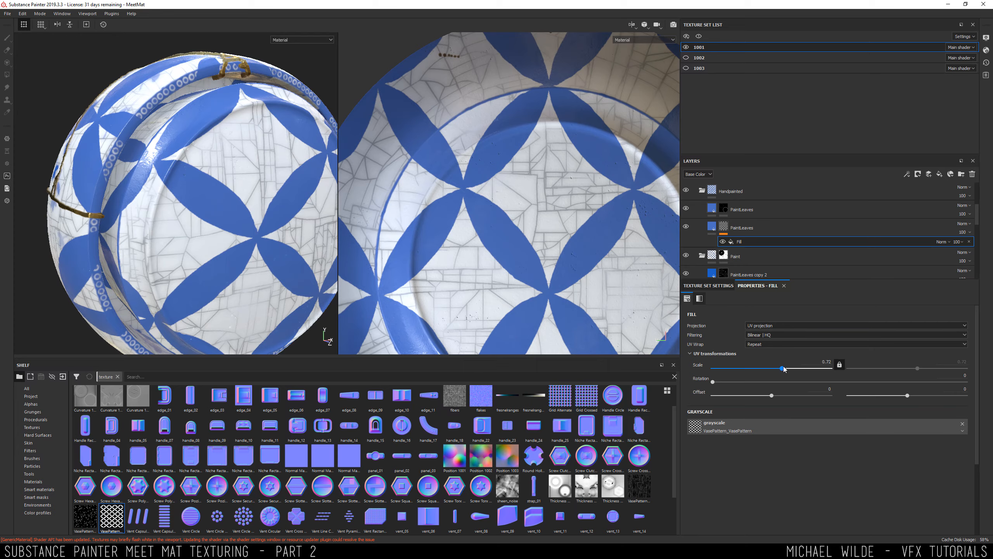
{"action": "left_click_drag", "start_coordinate": [784, 368], "coordinate": [798, 370]}
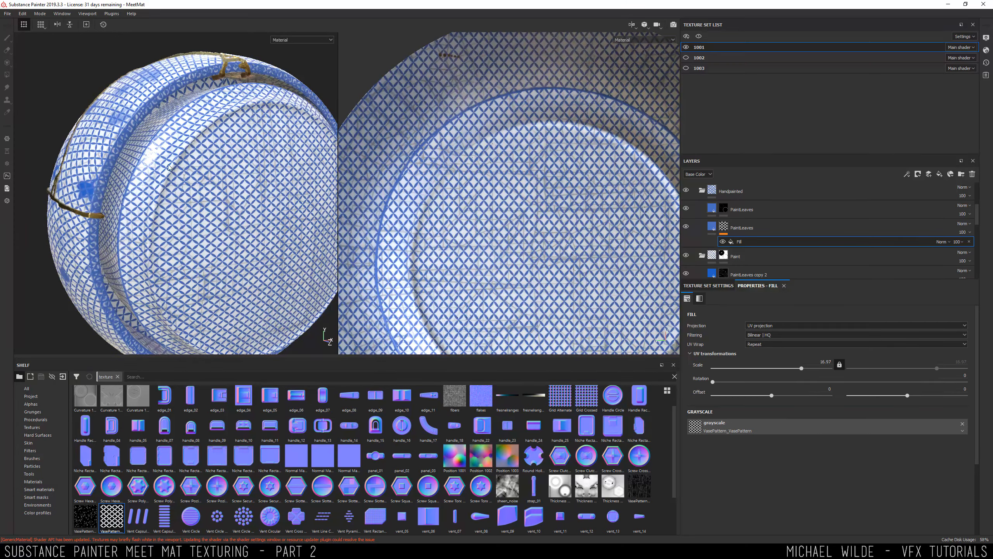
{"action": "left_click_drag", "start_coordinate": [168, 168], "coordinate": [154, 121], "text": "alt"}
{"action": "left_click_drag", "start_coordinate": [242, 141], "coordinate": [203, 144], "text": "alt"}
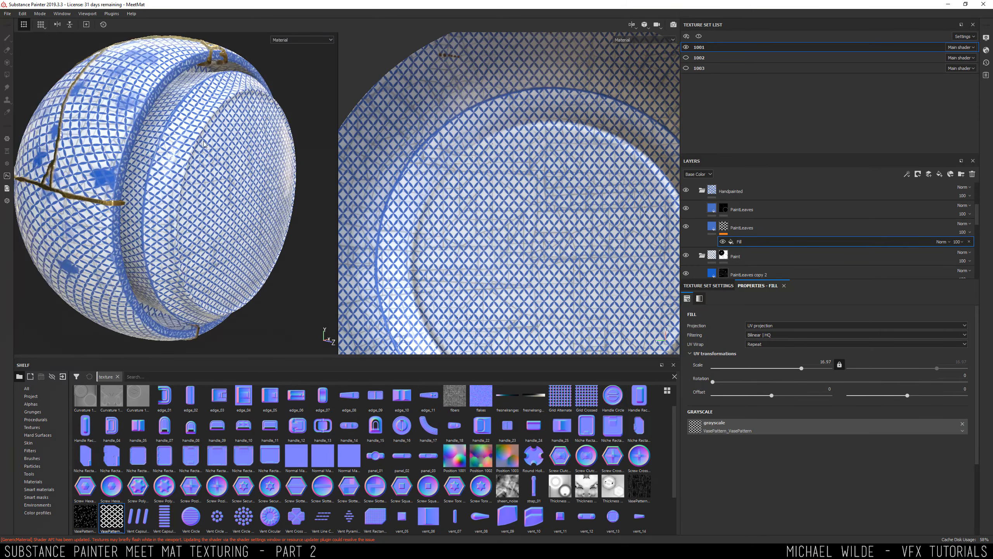
Try Tri-planar projection for the mask fill and inspect the pattern close up around the rim
{"action": "left_click", "coordinate": [773, 326]}
{"action": "left_click", "coordinate": [788, 337]}
{"action": "scroll", "coordinate": [261, 171], "scroll_direction": "up", "scroll_amount": 3}
{"action": "mouse_move", "coordinate": [261, 171]}
{"action": "left_mouse_down", "text": "alt"}
{"action": "mouse_move", "coordinate": [242, 157]}
{"action": "mouse_move", "coordinate": [263, 177]}
{"action": "mouse_move", "coordinate": [222, 211]}
{"action": "mouse_move", "coordinate": [251, 165]}
{"action": "left_mouse_up", "text": "alt"}
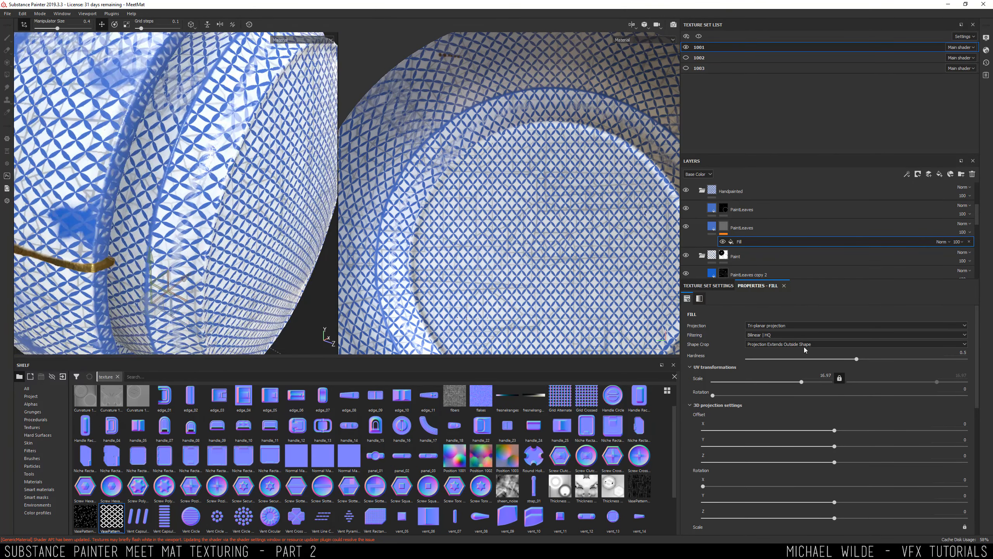
Switch the mask fill to Spherical projection and inspect the lattice from the whole model
{"action": "left_click", "coordinate": [770, 327]}
{"action": "left_click", "coordinate": [776, 346]}
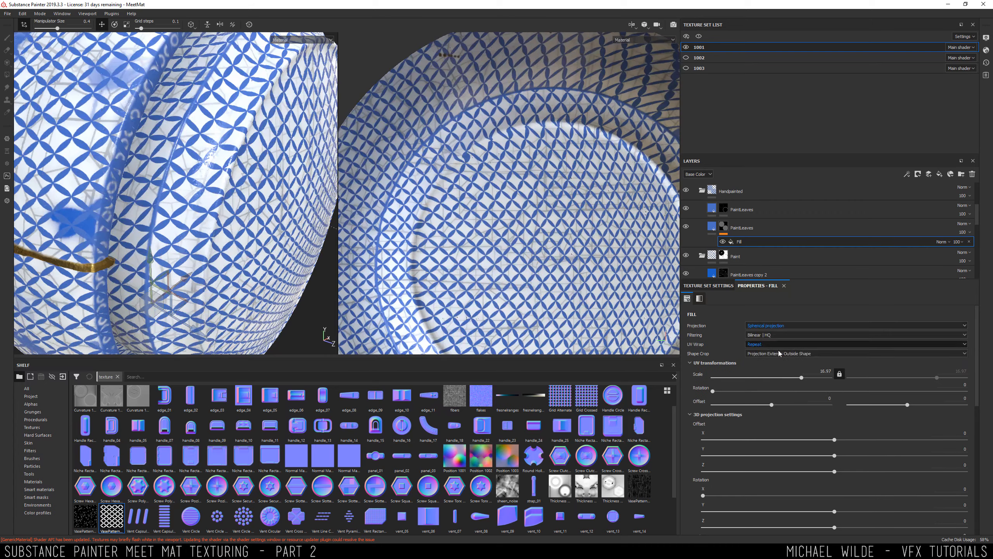
{"action": "left_click", "coordinate": [777, 326]}
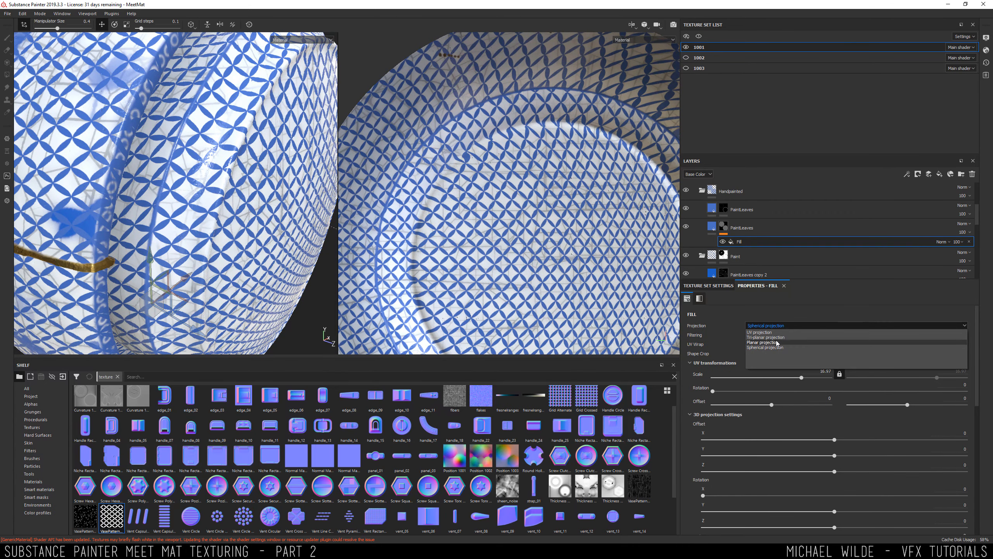
{"action": "left_click_drag", "start_coordinate": [251, 188], "coordinate": [121, 128], "text": "alt"}
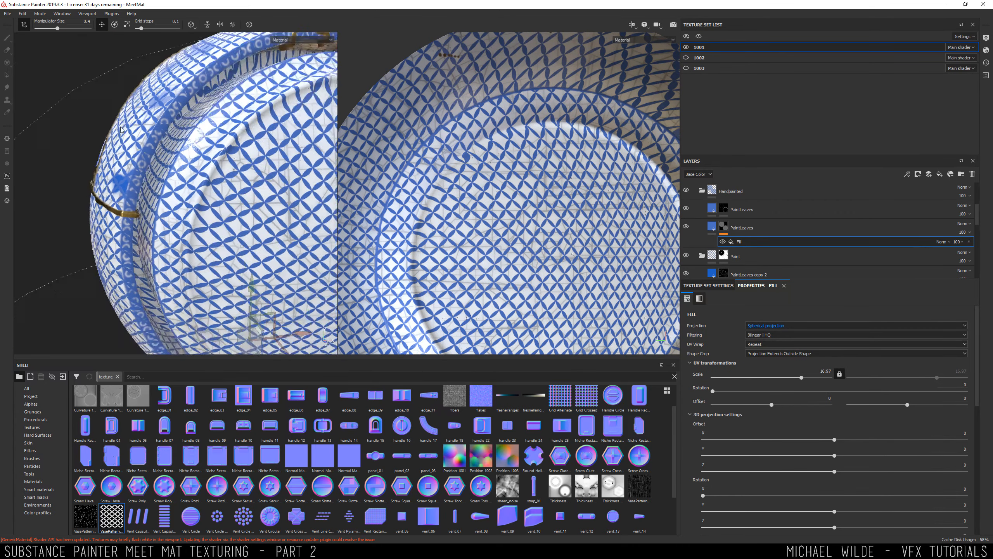
{"action": "right_click_drag", "start_coordinate": [121, 128], "coordinate": [240, 179], "text": "alt"}
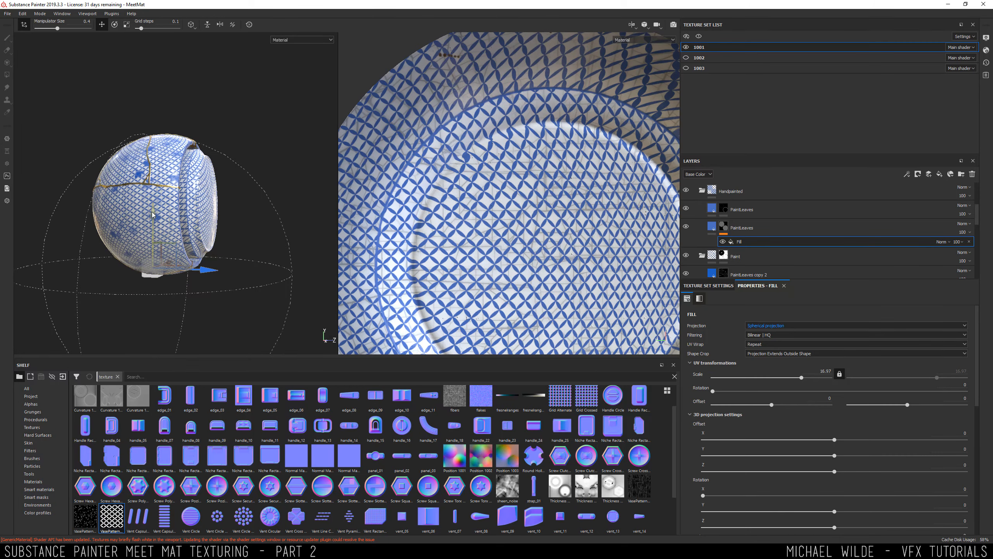
Move the spherical projection's centre to the model's front disc, offsetting it about 0.469 in Y and 0.473 in Z
{"action": "left_click_drag", "start_coordinate": [152, 215], "coordinate": [58, 201]}
{"action": "scroll", "coordinate": [129, 183], "scroll_direction": "up", "scroll_amount": 3}
{"action": "left_click_drag", "start_coordinate": [130, 184], "coordinate": [173, 162], "text": "alt"}
{"action": "scroll", "coordinate": [134, 200], "scroll_direction": "down", "scroll_amount": 2}
{"action": "left_click_drag", "start_coordinate": [118, 200], "coordinate": [210, 202], "text": "alt"}
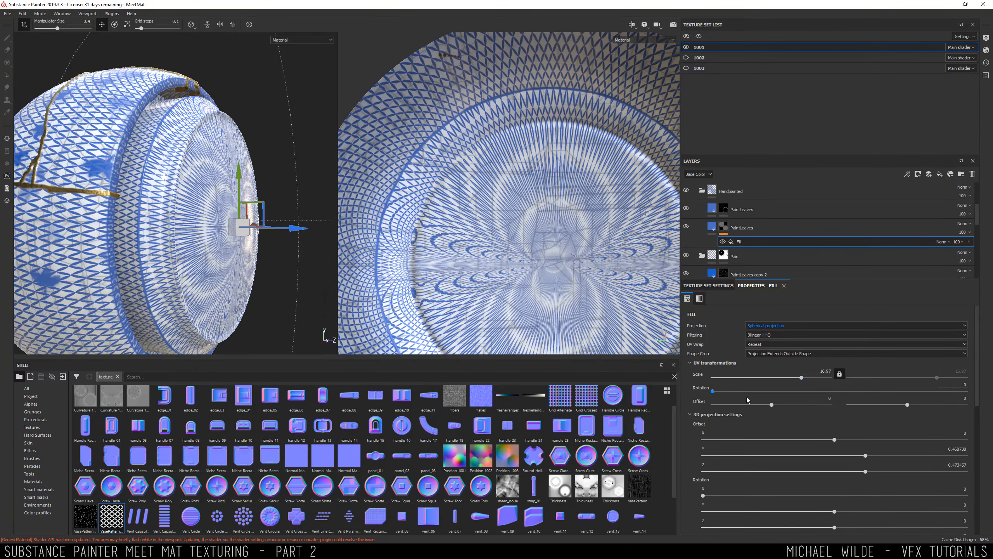
Try changing the lattice's UV rotation and the projection's Y rotation, undoing each change
{"action": "left_click_drag", "start_coordinate": [718, 392], "coordinate": [913, 382]}
{"action": "key", "text": "ctrl+z"}
{"action": "scroll", "coordinate": [712, 418], "scroll_direction": "down", "scroll_amount": 7}
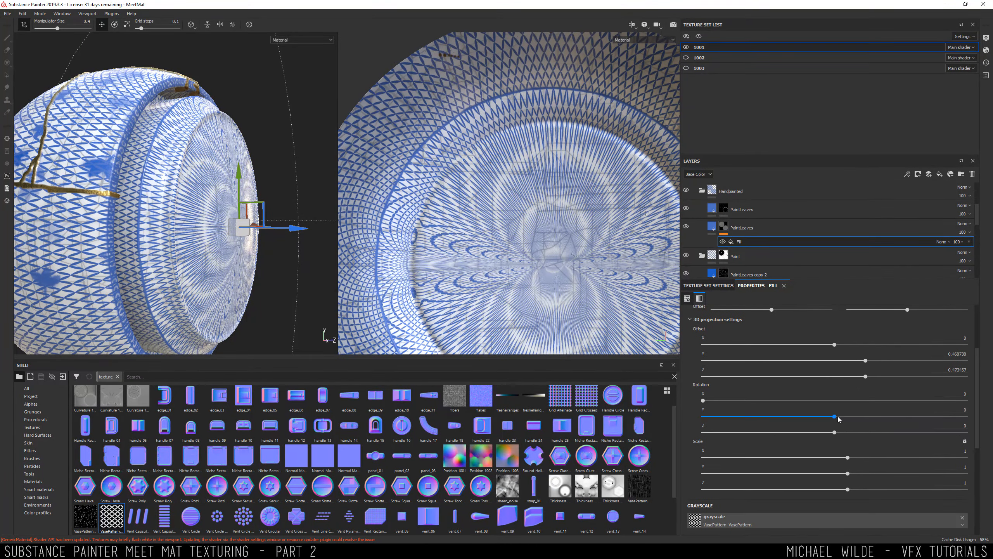
{"action": "left_click_drag", "start_coordinate": [835, 417], "coordinate": [893, 431]}
{"action": "key", "text": "ctrl+z"}
{"action": "key", "text": "ctrl+z"}
Try rotating the spherical projection about its X axis, inspect the front disc, and undo the rotation
{"action": "left_click_drag", "start_coordinate": [703, 402], "coordinate": [857, 400]}
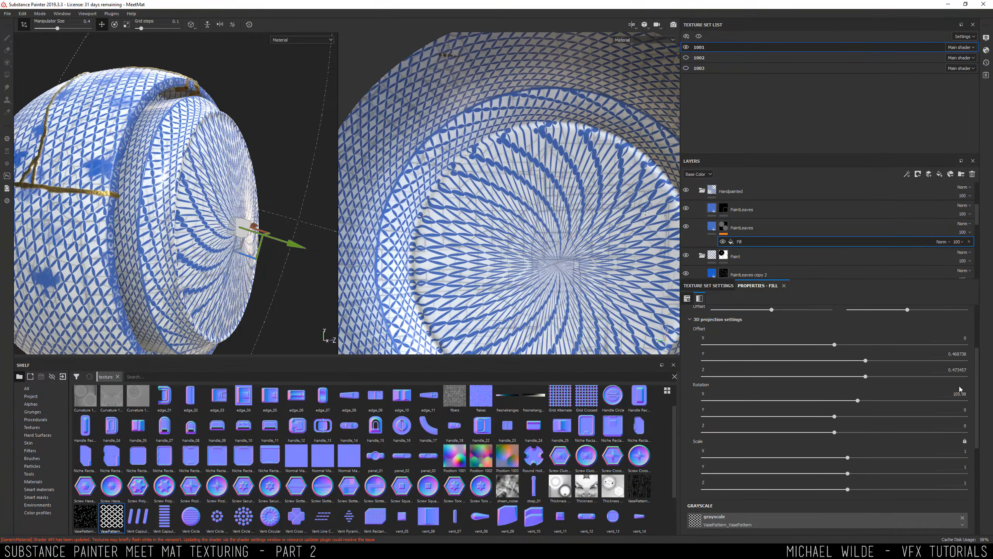
{"action": "type", "text": "90"}
{"action": "key", "text": "Delete"}
{"action": "key", "text": "Delete"}
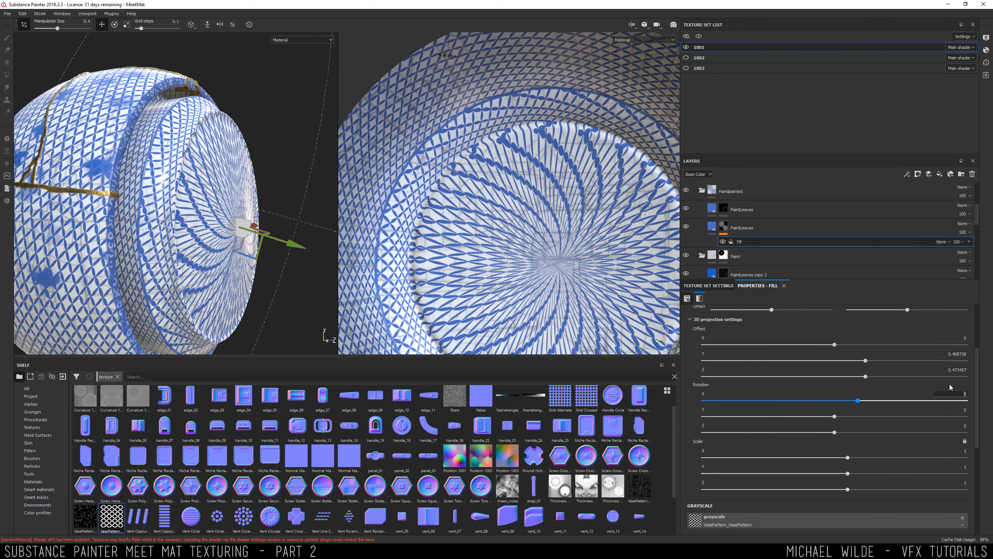
{"action": "key", "text": "Return"}
{"action": "left_click_drag", "start_coordinate": [141, 227], "coordinate": [170, 182], "text": "alt"}
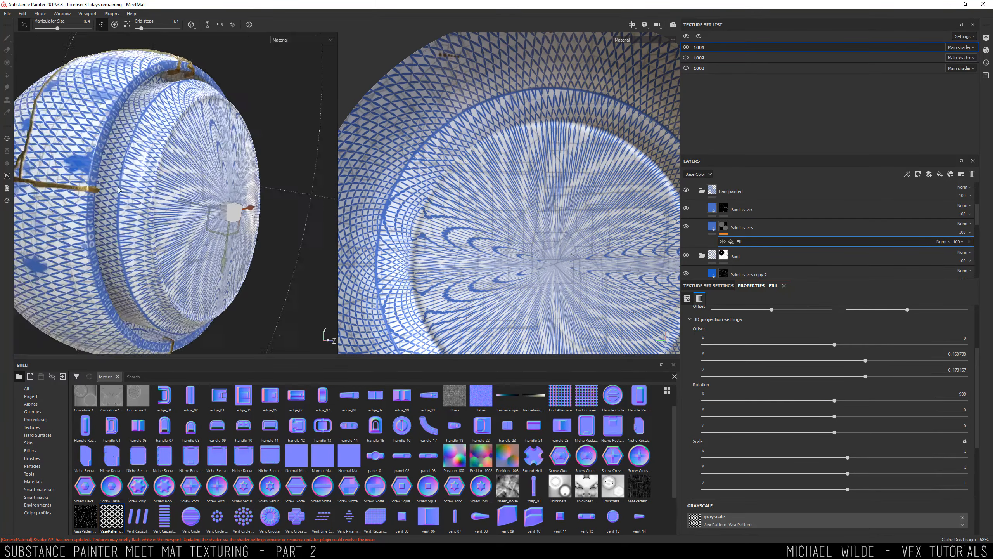
{"action": "left_click_drag", "start_coordinate": [88, 189], "coordinate": [261, 99], "text": "alt"}
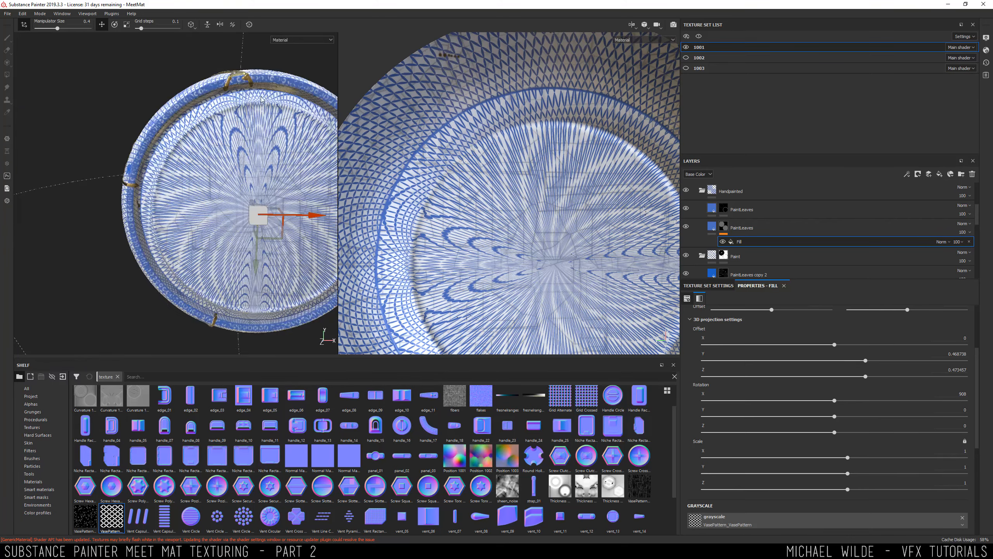
{"action": "left_click_drag", "start_coordinate": [208, 222], "coordinate": [312, 235], "text": "alt"}
{"action": "key", "text": "ctrl+z"}
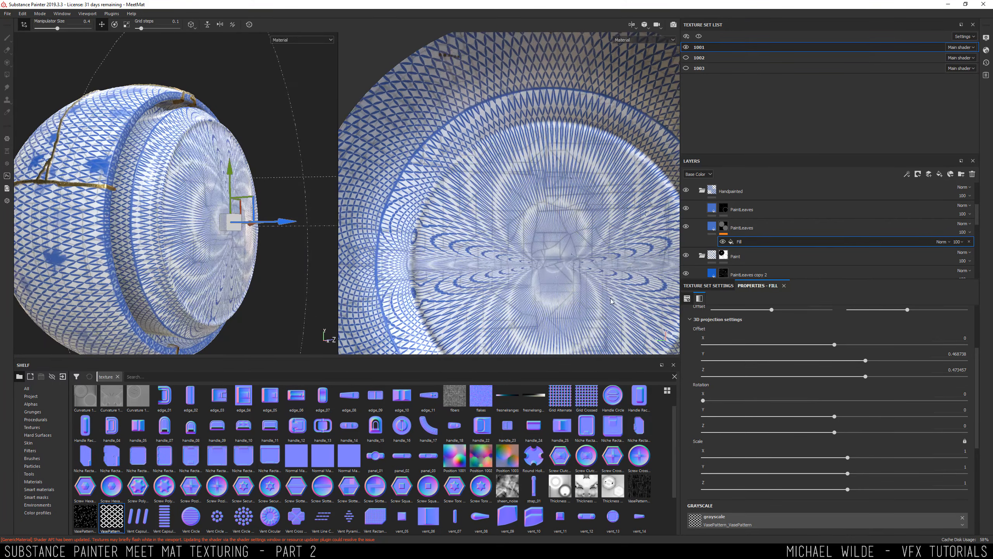
Shift the spherical projection along its Z axis to an offset of about 0.397
{"action": "left_click_drag", "start_coordinate": [834, 416], "coordinate": [900, 415]}
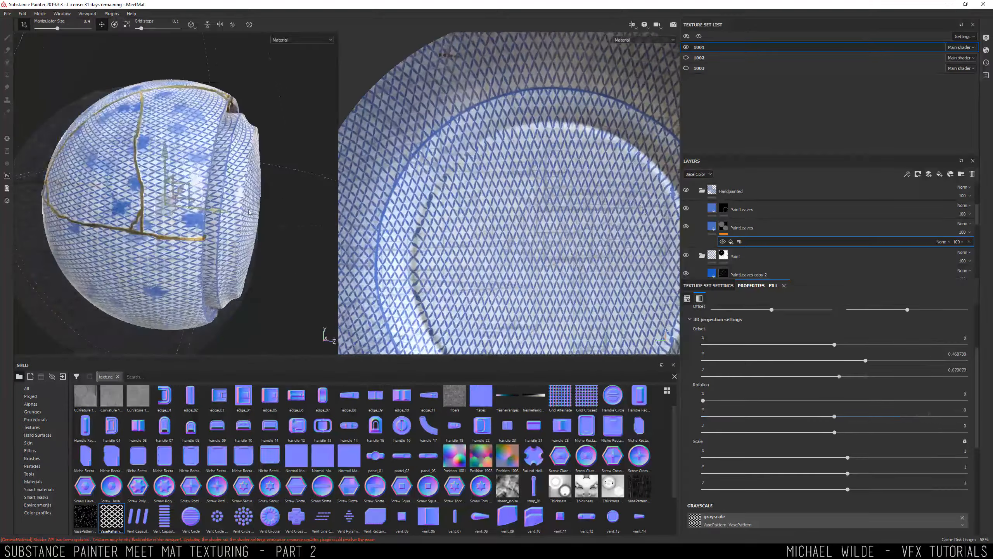
{"action": "left_click_drag", "start_coordinate": [274, 219], "coordinate": [228, 236]}
{"action": "left_click_drag", "start_coordinate": [293, 250], "coordinate": [180, 252]}
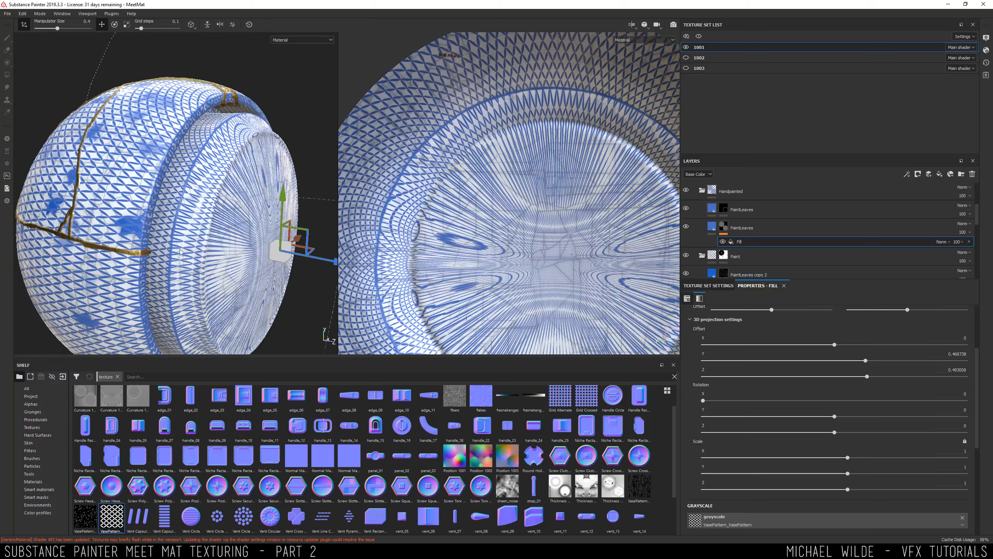
{"action": "left_click_drag", "start_coordinate": [262, 253], "coordinate": [199, 237]}
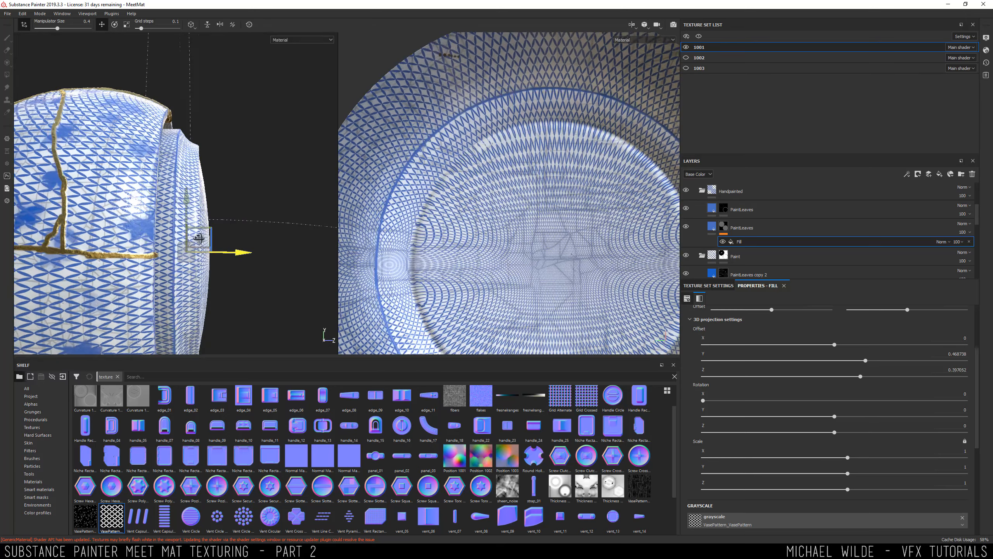
{"action": "left_click_drag", "start_coordinate": [193, 190], "coordinate": [171, 84], "text": "alt"}
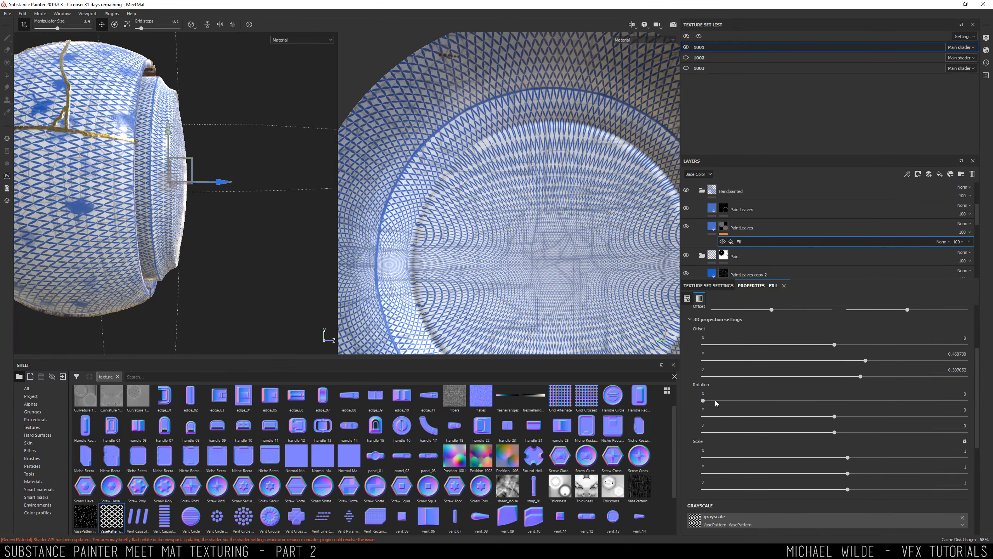
Set the spherical projection's X rotation to 90 and check the lattice around the rim
{"action": "left_click_drag", "start_coordinate": [715, 401], "coordinate": [718, 400]}
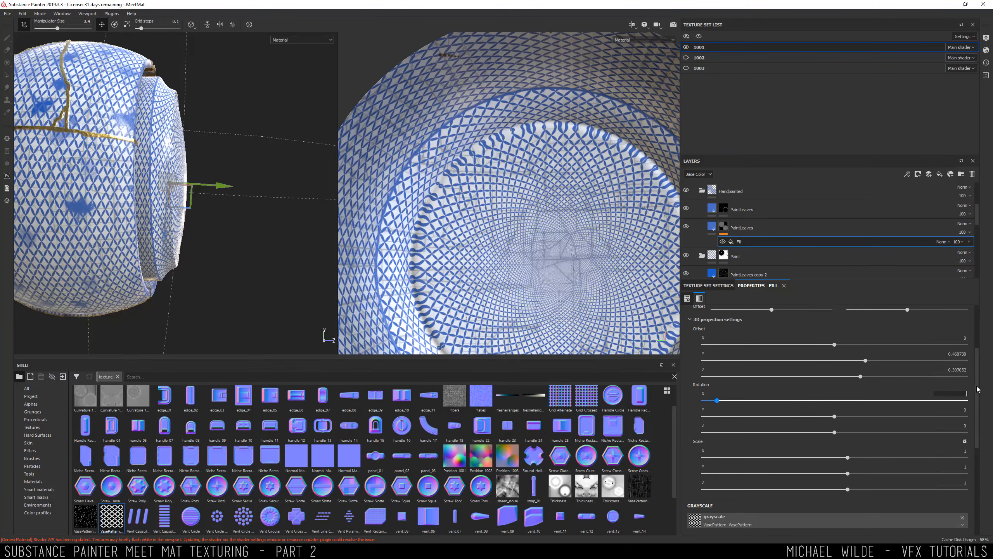
{"action": "type", "text": "90"}
{"action": "key", "text": "Return"}
{"action": "left_click_drag", "start_coordinate": [244, 161], "coordinate": [171, 231], "text": "alt"}
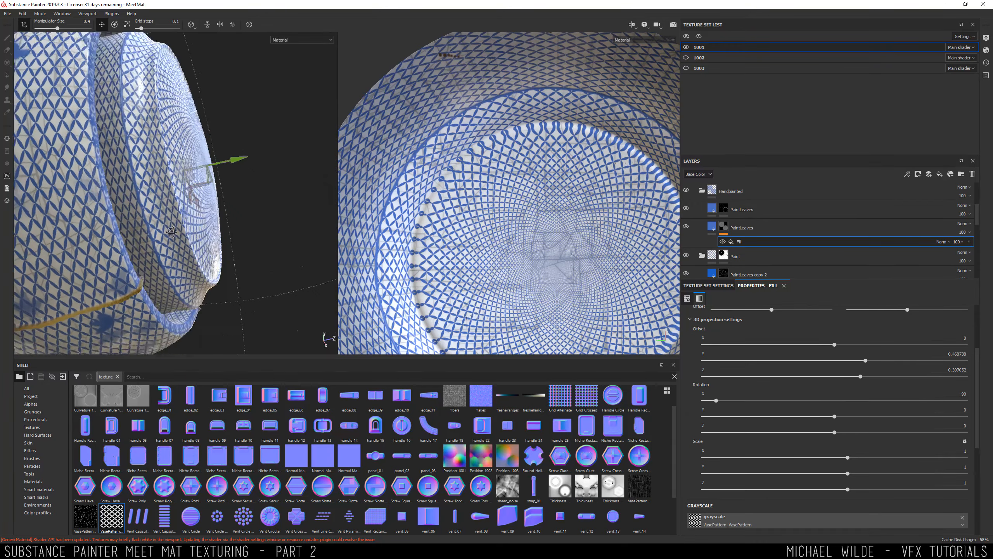
{"action": "left_click_drag", "start_coordinate": [169, 175], "coordinate": [251, 195], "text": "alt"}
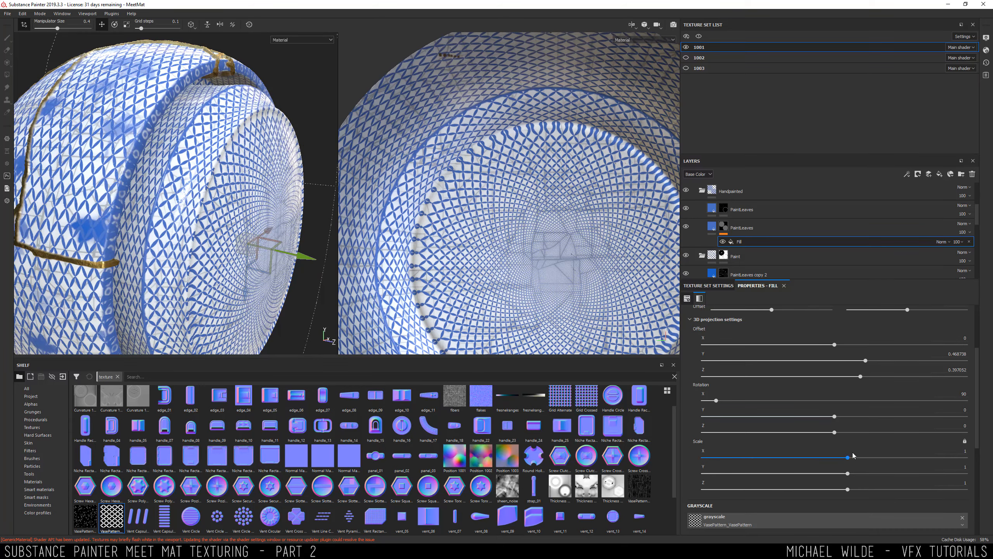
Set the projection's Y scale to 1.42 and the fill's UV scale to 40.62, keeping the X scale at 1
{"action": "left_click_drag", "start_coordinate": [851, 461], "coordinate": [854, 474]}
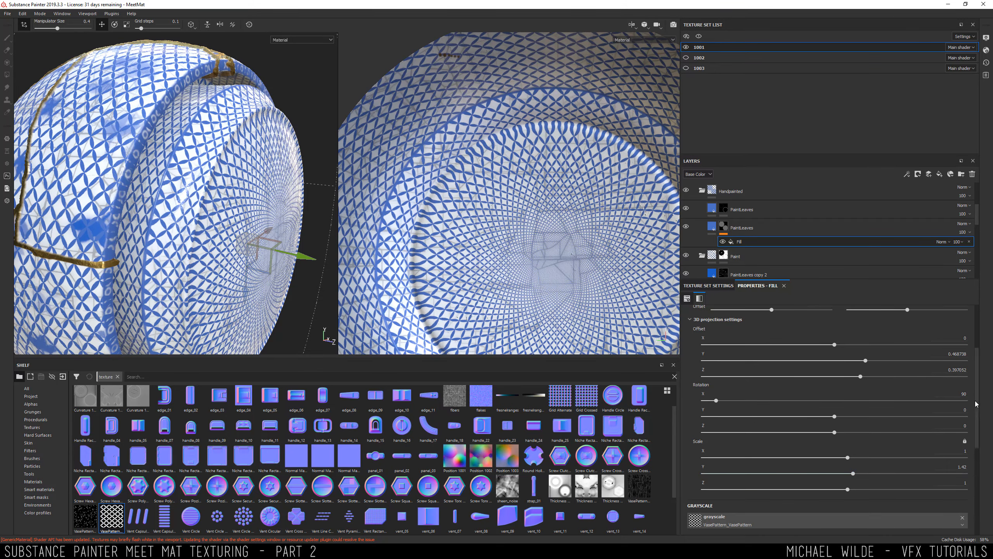
{"action": "scroll", "coordinate": [976, 404], "scroll_direction": "up", "scroll_amount": 3}
{"action": "left_click_drag", "start_coordinate": [802, 340], "coordinate": [815, 340]}
{"action": "left_click_drag", "start_coordinate": [227, 187], "coordinate": [222, 160], "text": "alt"}
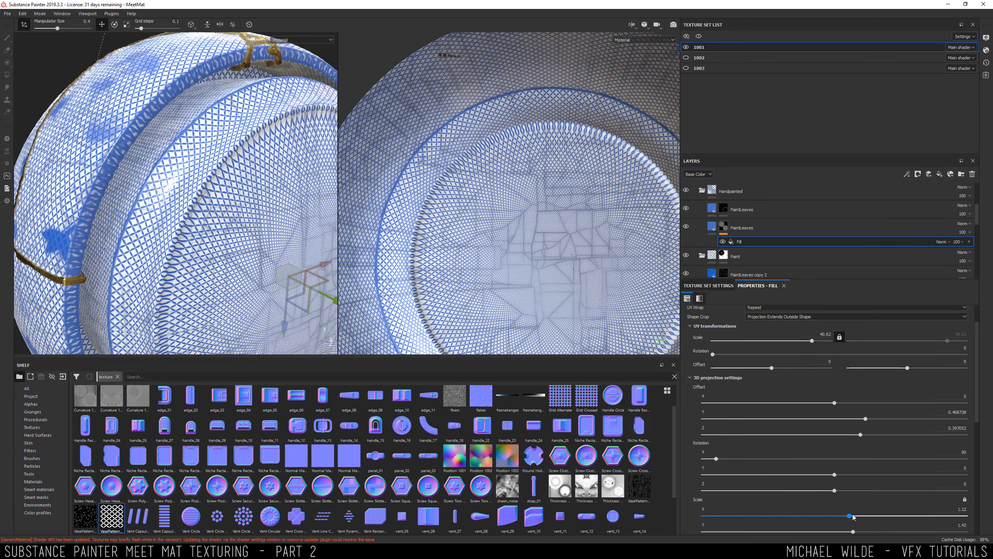
{"action": "mouse_move", "coordinate": [853, 516]}
{"action": "left_mouse_down"}
{"action": "mouse_move", "coordinate": [835, 516]}
{"action": "mouse_move", "coordinate": [847, 515]}
{"action": "left_mouse_up"}
Set the spherical projection's Y rotation to 90 and inspect the lattice on all sides of the rim
{"action": "left_click_drag", "start_coordinate": [976, 419], "coordinate": [976, 439]}
{"action": "left_click_drag", "start_coordinate": [254, 262], "coordinate": [189, 183], "text": "alt"}
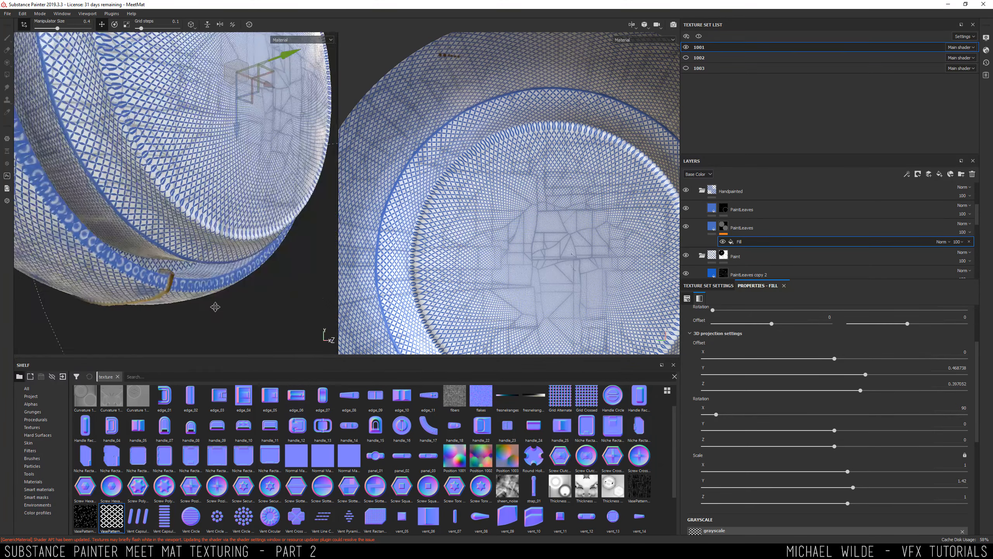
{"action": "left_click_drag", "start_coordinate": [215, 307], "coordinate": [173, 236], "text": "alt"}
{"action": "left_click_drag", "start_coordinate": [835, 430], "coordinate": [848, 430]}
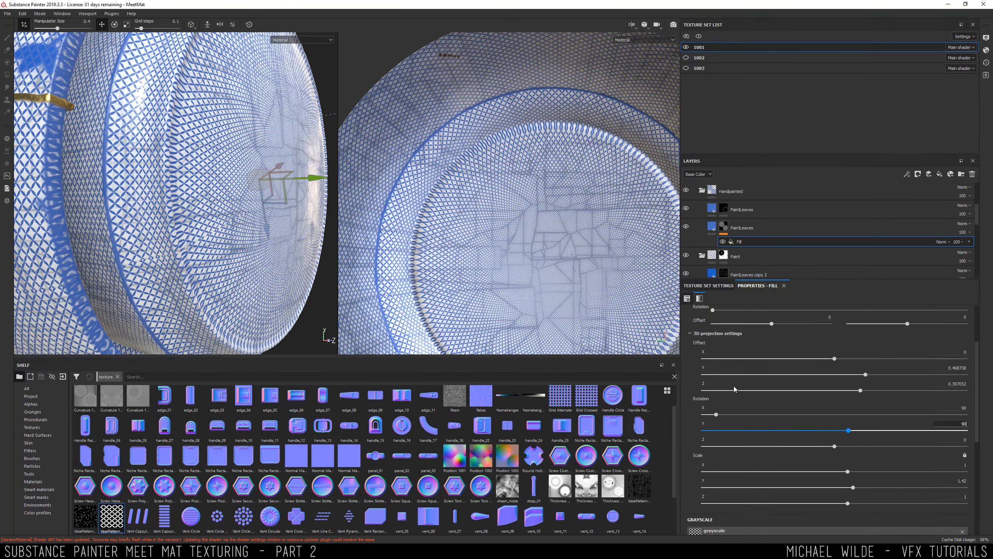
{"action": "key", "text": "Return"}
{"action": "left_click_drag", "start_coordinate": [262, 130], "coordinate": [256, 179], "text": "alt"}
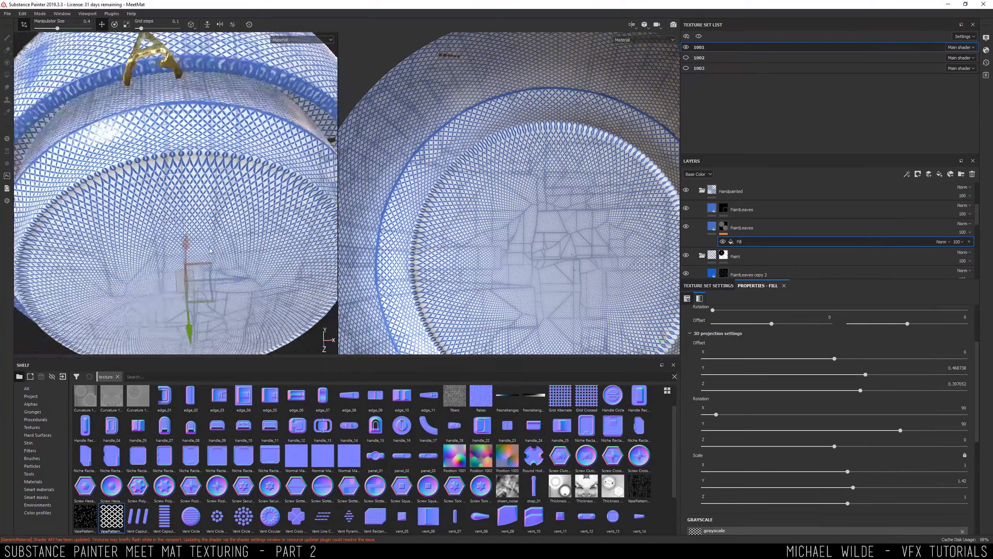
{"action": "left_click_drag", "start_coordinate": [168, 247], "coordinate": [190, 205], "text": "alt"}
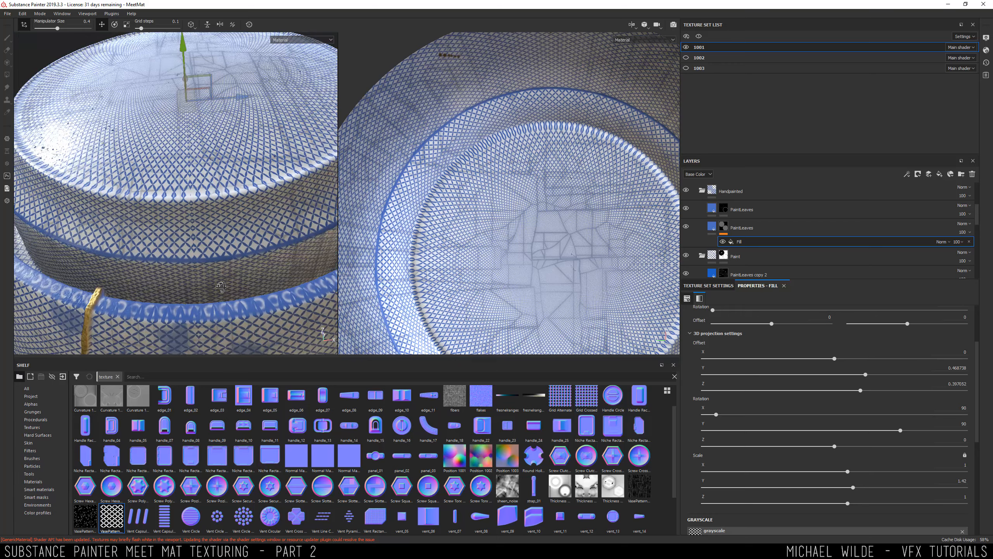
{"action": "left_click_drag", "start_coordinate": [220, 286], "coordinate": [179, 209], "text": "alt"}
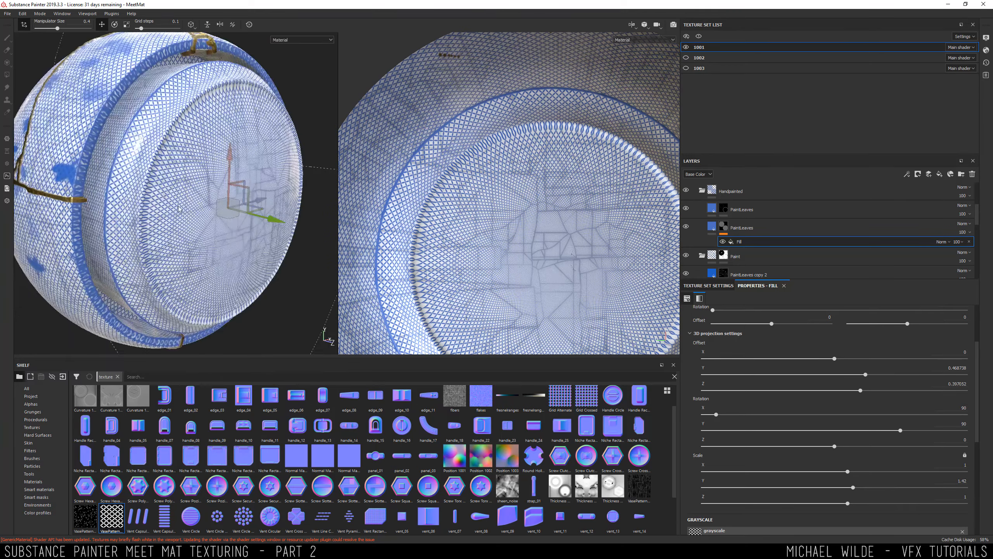
Increase the projection's Y scale to 1.95 and check the lattice close up on the rim
{"action": "right_click_drag", "start_coordinate": [179, 209], "coordinate": [223, 219], "text": "alt"}
{"action": "middle_click_drag", "start_coordinate": [223, 220], "coordinate": [255, 221], "text": "alt"}
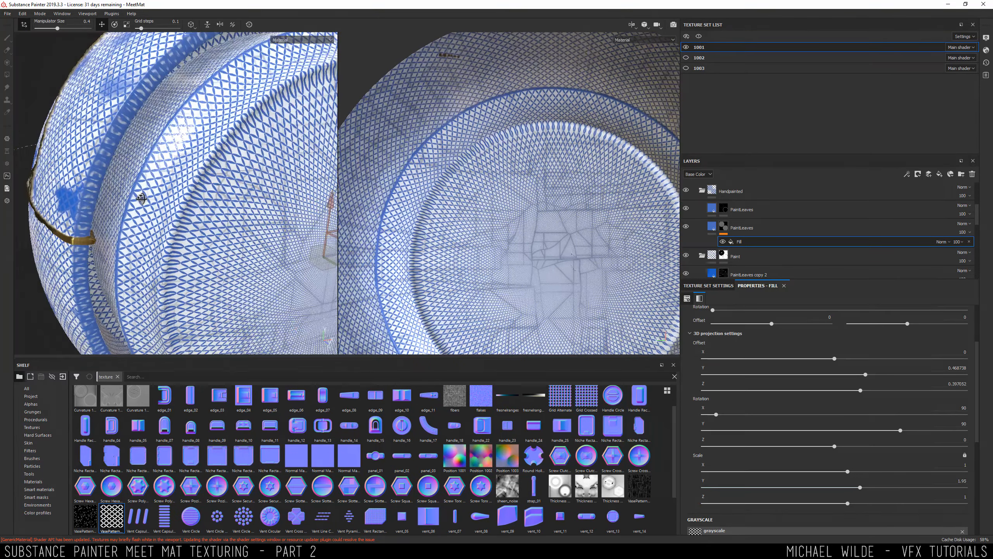
{"action": "left_click_drag", "start_coordinate": [142, 197], "coordinate": [166, 201], "text": "alt"}
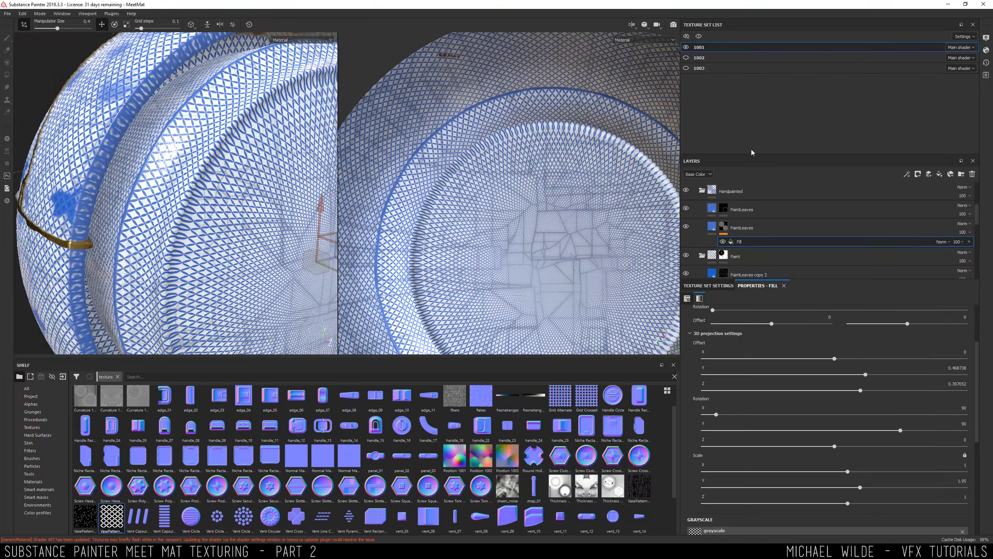
Add a Paint effect above the fill in the PaintLeaves mask and set its blending mode to Multiply
{"action": "right_click", "coordinate": [750, 243]}
{"action": "left_click", "coordinate": [787, 255]}
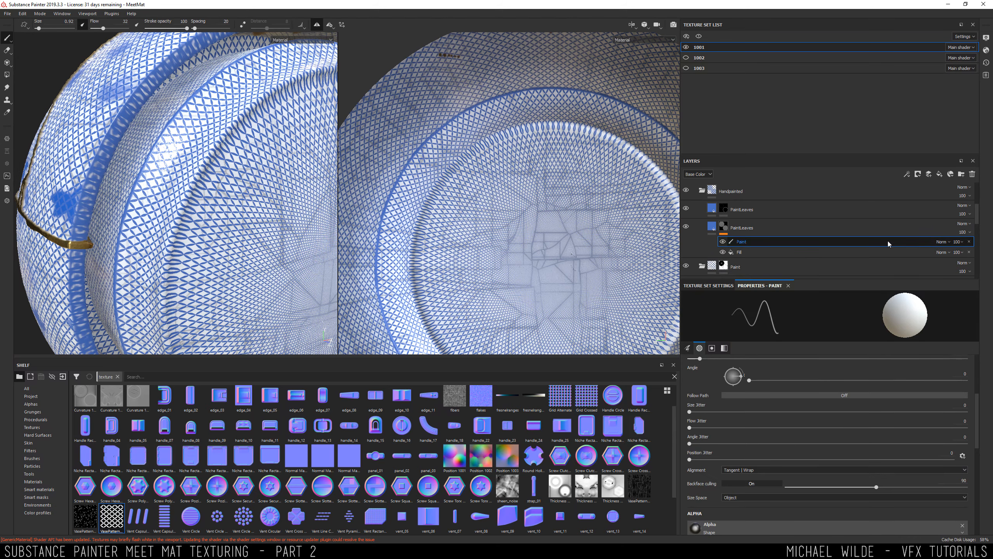
{"action": "left_click", "coordinate": [942, 242]}
{"action": "left_click", "coordinate": [955, 280]}
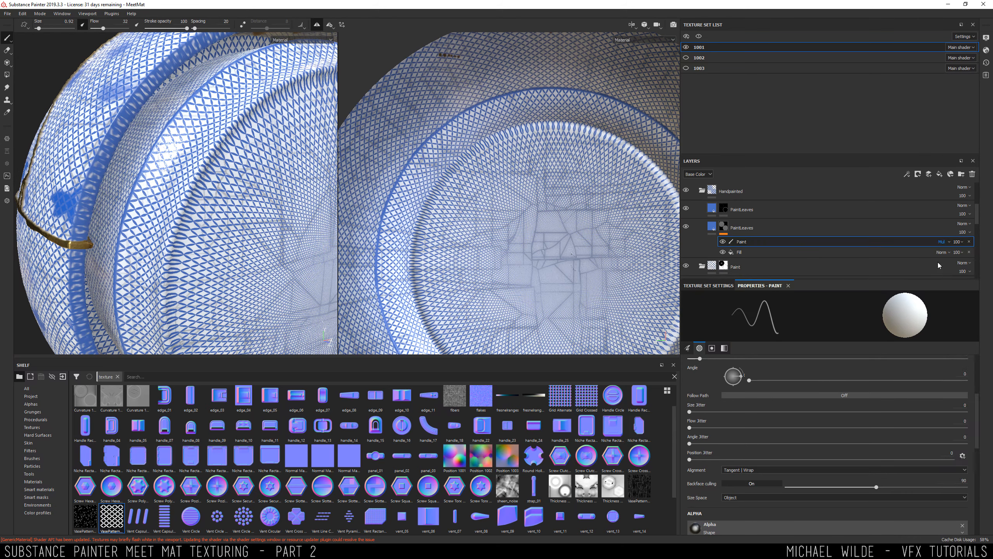
Hide the lattice by filling the entire UV layout with black (0) on the mask's Paint effect using Polygon Fill
{"action": "scroll", "coordinate": [511, 208], "scroll_direction": "down", "scroll_amount": 6}
{"action": "mouse_move", "coordinate": [476, 133]}
{"action": "middle_mouse_down", "text": "alt"}
{"action": "mouse_move", "coordinate": [385, 161]}
{"action": "mouse_move", "coordinate": [455, 151]}
{"action": "middle_mouse_up", "text": "alt"}
{"action": "scroll", "coordinate": [455, 151], "scroll_direction": "down", "scroll_amount": 1}
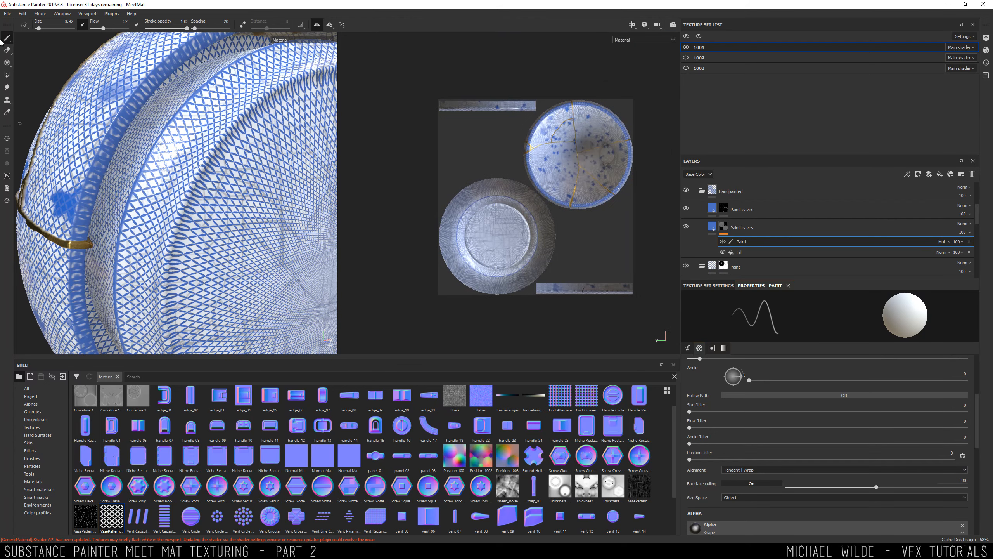
{"action": "left_click", "coordinate": [7, 74]}
{"action": "left_click_drag", "start_coordinate": [430, 91], "coordinate": [663, 315]}
{"action": "left_click_drag", "start_coordinate": [161, 130], "coordinate": [188, 146], "text": "alt"}
{"action": "scroll", "coordinate": [449, 238], "scroll_direction": "up", "scroll_amount": 8}
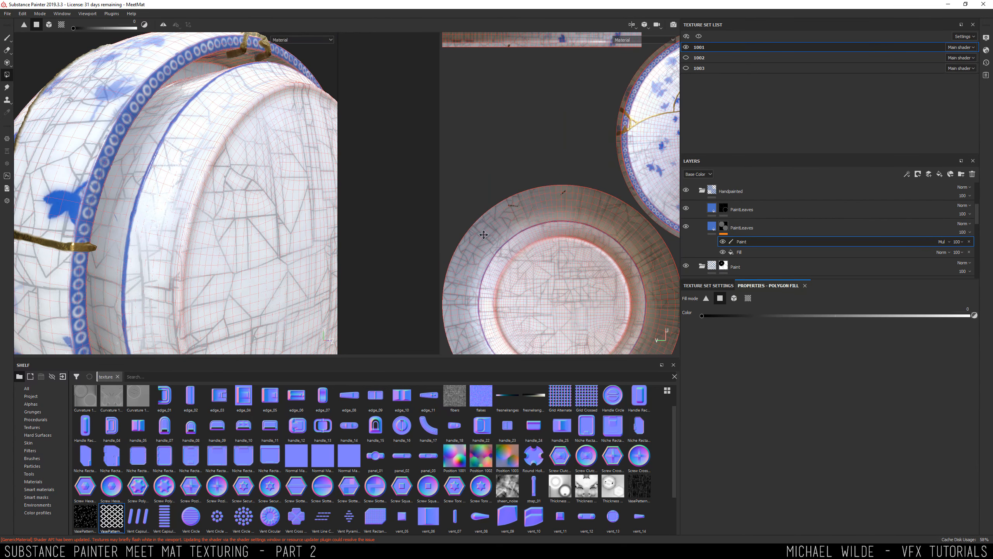
{"action": "middle_click_drag", "start_coordinate": [525, 105], "coordinate": [511, 145], "text": "alt"}
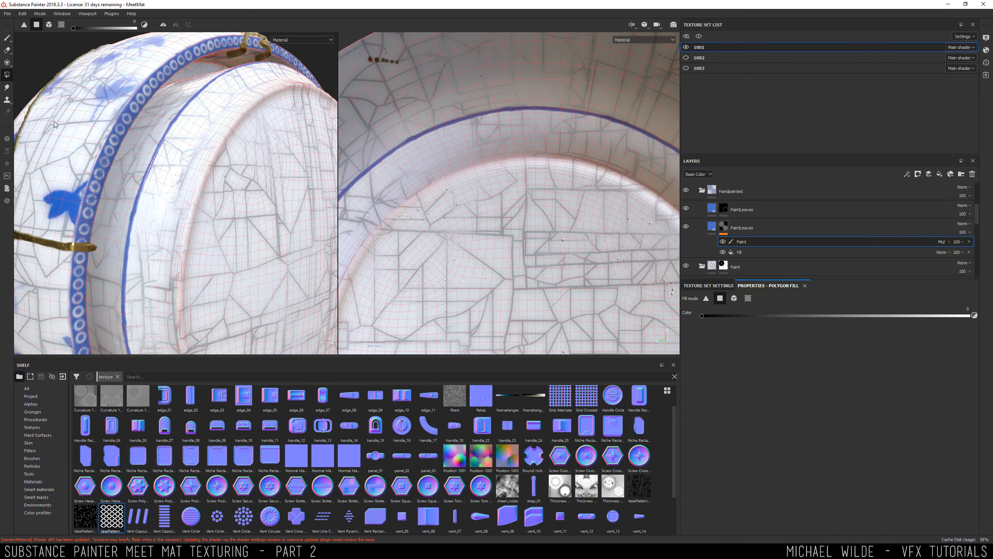
Switch to the paint brush and paint white on the mask to reveal a test patch of lattice on the rim
{"action": "left_click", "coordinate": [6, 37]}
{"action": "middle_click_drag", "start_coordinate": [388, 165], "coordinate": [433, 159], "text": "alt"}
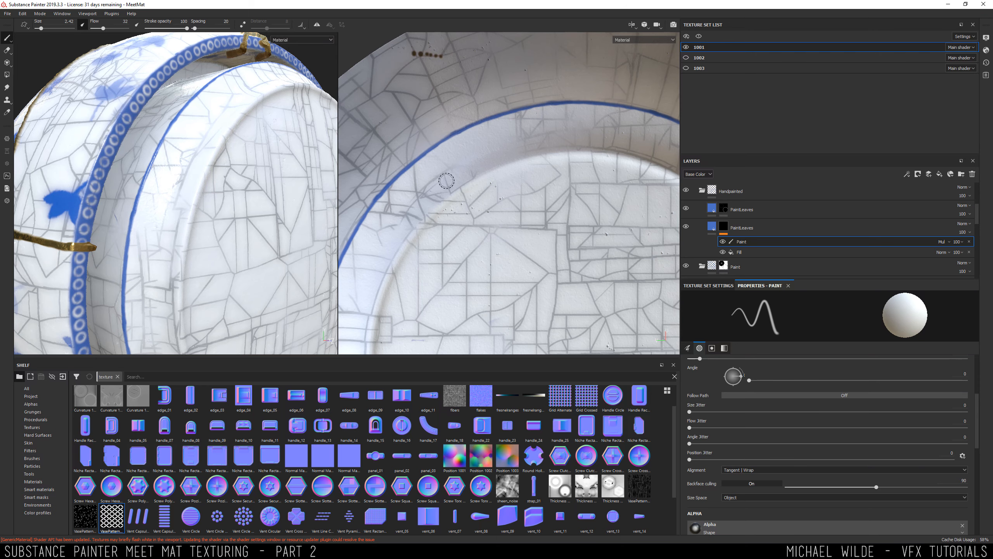
{"action": "left_click_drag", "start_coordinate": [470, 171], "coordinate": [432, 191]}
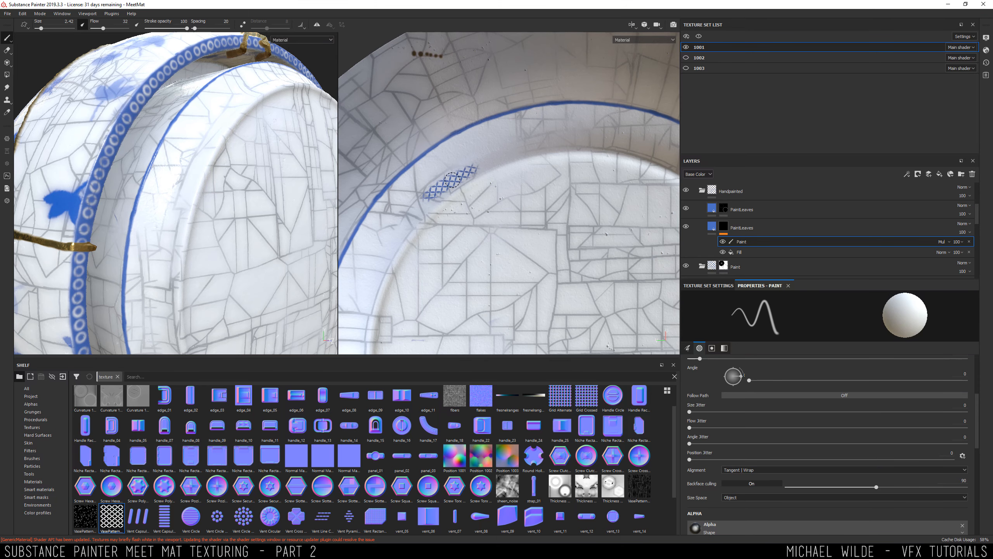
Set the brush flow to 100 and the alpha hardness to 1 for sharp, full-strength mask strokes
{"action": "scroll", "coordinate": [453, 180], "scroll_direction": "up", "scroll_amount": 3}
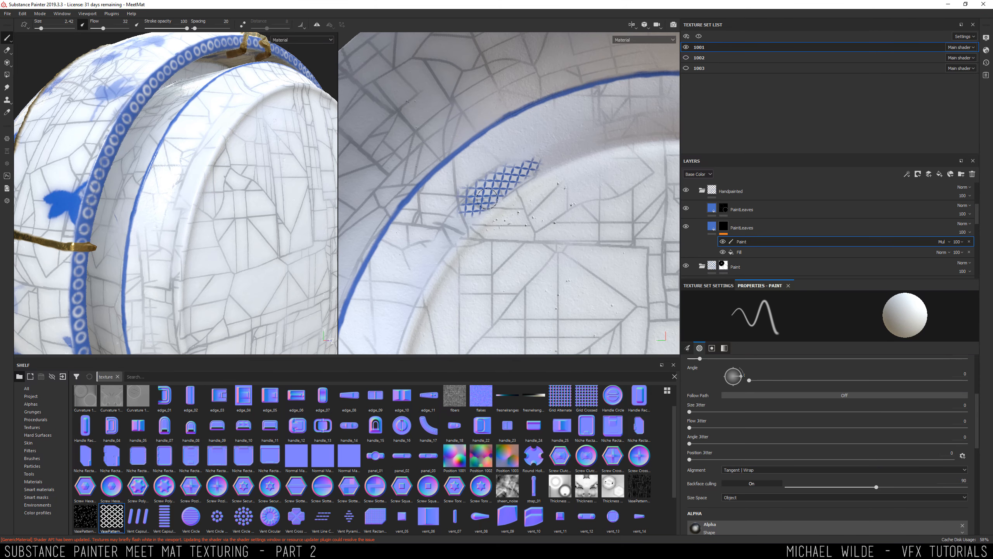
{"action": "scroll", "coordinate": [974, 391], "scroll_direction": "up", "scroll_amount": 5}
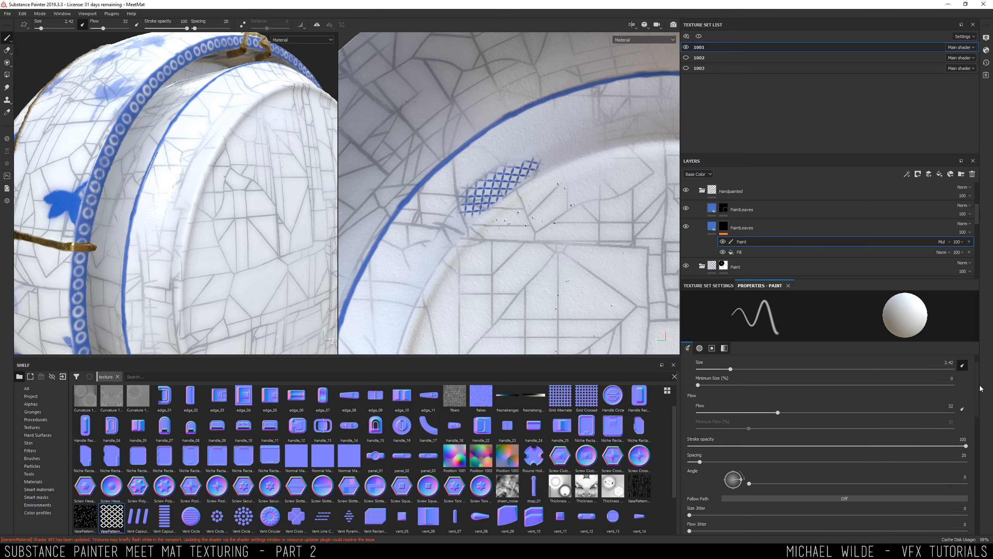
{"action": "left_click_drag", "start_coordinate": [980, 389], "coordinate": [980, 385]}
{"action": "mouse_move", "coordinate": [778, 426]}
{"action": "left_mouse_down"}
{"action": "mouse_move", "coordinate": [956, 426]}
{"action": "mouse_move", "coordinate": [970, 499]}
{"action": "left_mouse_up"}
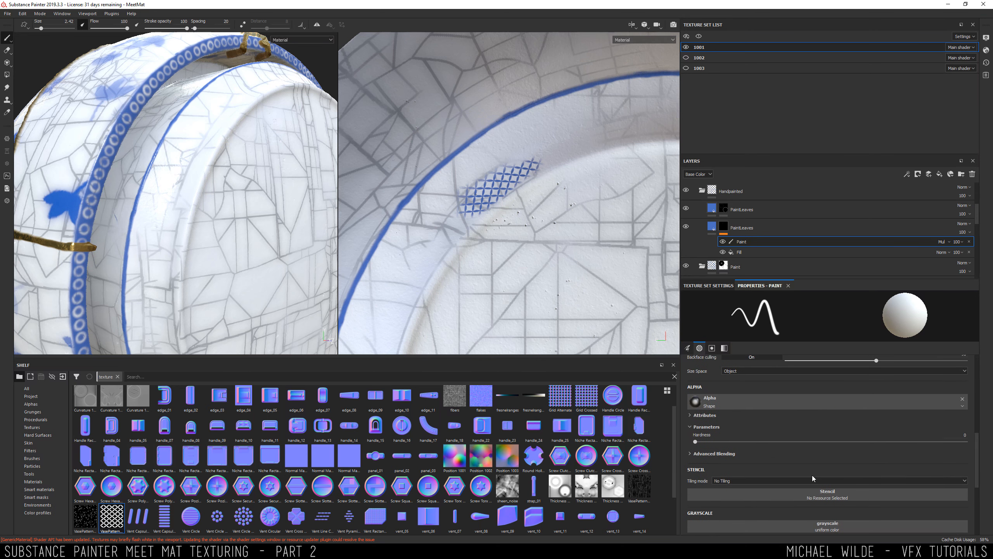
{"action": "left_click_drag", "start_coordinate": [696, 443], "coordinate": [971, 439]}
Paint white on the mask to reveal the lattice across the upper part of the rim, up to the blue line
{"action": "middle_click_drag", "start_coordinate": [490, 142], "coordinate": [434, 172], "text": "alt"}
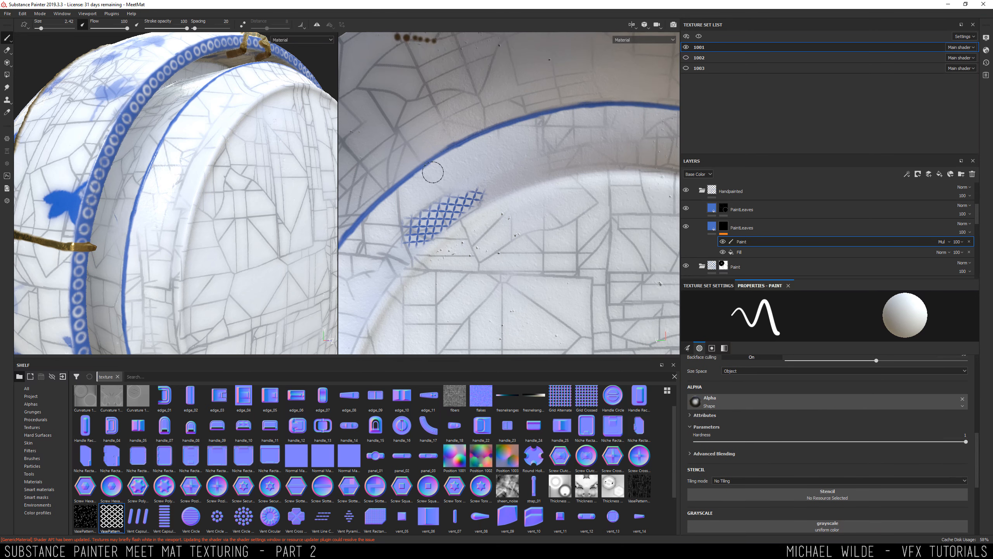
{"action": "mouse_move", "coordinate": [438, 205]}
{"action": "left_mouse_down"}
{"action": "mouse_move", "coordinate": [548, 166]}
{"action": "mouse_move", "coordinate": [407, 212]}
{"action": "mouse_move", "coordinate": [426, 181]}
{"action": "left_mouse_up"}
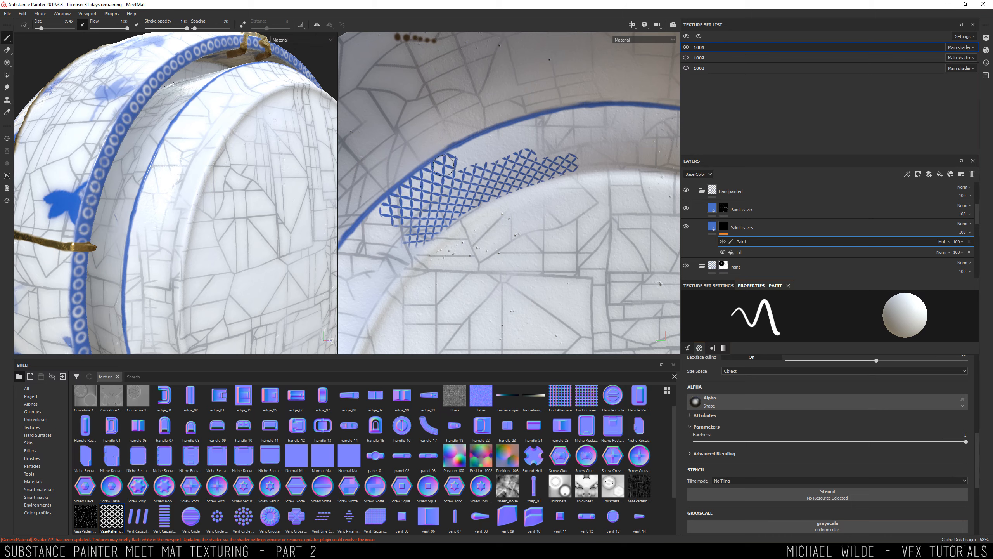
{"action": "mouse_move", "coordinate": [466, 151]}
{"action": "left_mouse_down"}
{"action": "mouse_move", "coordinate": [511, 131]}
{"action": "mouse_move", "coordinate": [576, 120]}
{"action": "left_mouse_up"}
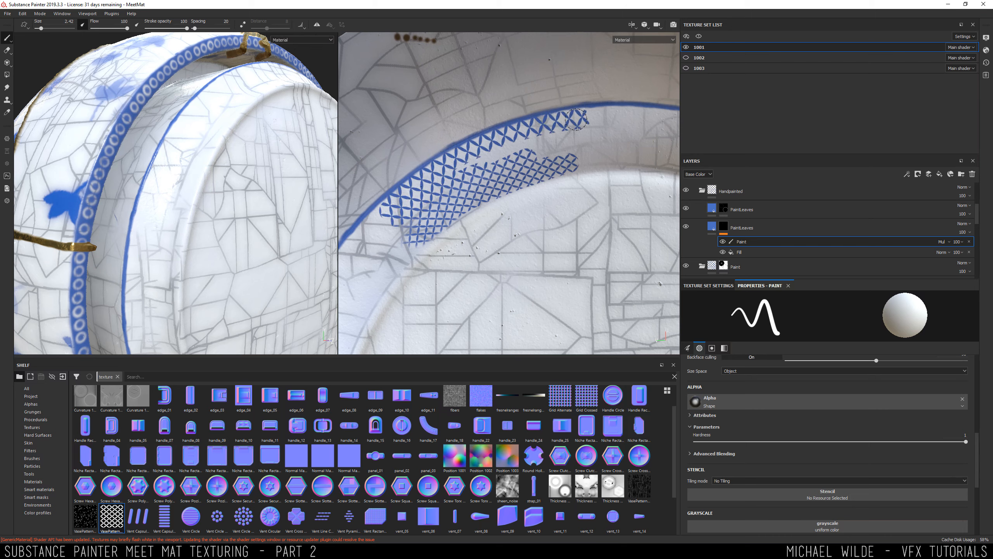
{"action": "left_click_drag", "start_coordinate": [508, 142], "coordinate": [468, 172]}
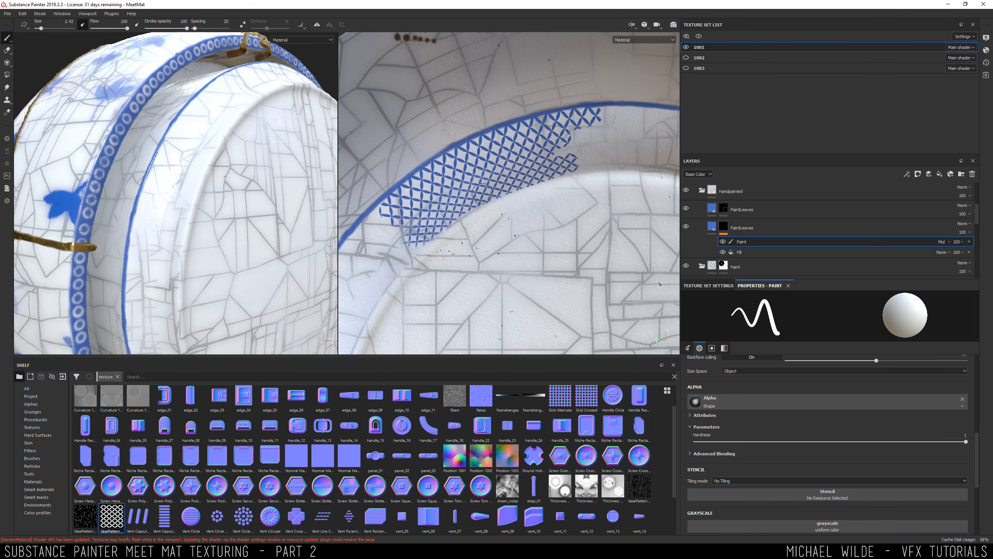
{"action": "mouse_move", "coordinate": [543, 172]}
{"action": "left_mouse_down"}
{"action": "mouse_move", "coordinate": [633, 158]}
{"action": "mouse_move", "coordinate": [575, 141]}
{"action": "mouse_move", "coordinate": [626, 117]}
{"action": "left_mouse_up"}
{"action": "middle_click_drag", "start_coordinate": [601, 116], "coordinate": [348, 121], "text": "alt"}
{"action": "middle_click_drag", "start_coordinate": [465, 150], "coordinate": [559, 173], "text": "alt"}
{"action": "left_click_drag", "start_coordinate": [485, 140], "coordinate": [605, 181]}
Continue revealing the lattice down the left side of the rim, covering the band between the blue line and inner edge
{"action": "middle_click_drag", "start_coordinate": [387, 215], "coordinate": [657, 141], "text": "alt"}
{"action": "left_click_drag", "start_coordinate": [553, 156], "coordinate": [464, 212]}
{"action": "middle_click_drag", "start_coordinate": [463, 211], "coordinate": [454, 160], "text": "alt"}
{"action": "left_click_drag", "start_coordinate": [439, 235], "coordinate": [447, 182]}
{"action": "mouse_move", "coordinate": [446, 180]}
{"action": "middle_mouse_down", "text": "alt"}
{"action": "mouse_move", "coordinate": [424, 166]}
{"action": "mouse_move", "coordinate": [400, 113]}
{"action": "middle_mouse_up", "text": "alt"}
{"action": "mouse_move", "coordinate": [438, 173]}
{"action": "left_mouse_down"}
{"action": "mouse_move", "coordinate": [443, 125]}
{"action": "mouse_move", "coordinate": [403, 250]}
{"action": "left_mouse_up"}
{"action": "middle_click_drag", "start_coordinate": [430, 235], "coordinate": [407, 174], "text": "alt"}
{"action": "key", "text": "4"}
{"action": "left_click_drag", "start_coordinate": [411, 214], "coordinate": [453, 266]}
{"action": "mouse_move", "coordinate": [554, 226]}
{"action": "left_mouse_down", "text": "alt"}
{"action": "mouse_move", "coordinate": [504, 173]}
{"action": "mouse_move", "coordinate": [547, 164]}
{"action": "mouse_move", "coordinate": [481, 203]}
{"action": "left_mouse_up", "text": "alt"}
{"action": "key", "text": "1"}
{"action": "mouse_move", "coordinate": [446, 290]}
{"action": "left_mouse_down"}
{"action": "mouse_move", "coordinate": [472, 226]}
{"action": "mouse_move", "coordinate": [520, 167]}
{"action": "left_mouse_up"}
{"action": "left_click_drag", "start_coordinate": [519, 166], "coordinate": [488, 180], "text": "alt"}
{"action": "mouse_move", "coordinate": [450, 286]}
{"action": "left_mouse_down"}
{"action": "mouse_move", "coordinate": [458, 232]}
{"action": "mouse_move", "coordinate": [478, 284]}
{"action": "left_mouse_up"}
{"action": "mouse_move", "coordinate": [478, 283]}
{"action": "middle_mouse_down", "text": "alt"}
{"action": "mouse_move", "coordinate": [474, 207]}
{"action": "mouse_move", "coordinate": [463, 191]}
{"action": "middle_mouse_up", "text": "alt"}
{"action": "mouse_move", "coordinate": [462, 201]}
{"action": "left_mouse_down"}
{"action": "mouse_move", "coordinate": [431, 215]}
{"action": "mouse_move", "coordinate": [470, 301]}
{"action": "mouse_move", "coordinate": [465, 194]}
{"action": "left_mouse_up"}
{"action": "middle_click_drag", "start_coordinate": [466, 188], "coordinate": [414, 154], "text": "alt"}
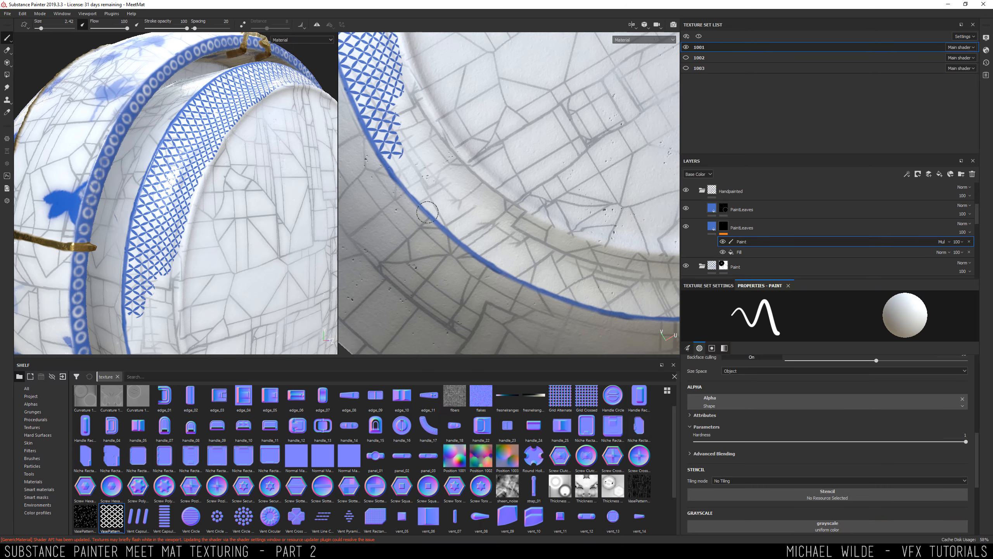
{"action": "mouse_move", "coordinate": [415, 155]}
{"action": "left_mouse_down"}
{"action": "mouse_move", "coordinate": [403, 167]}
{"action": "mouse_move", "coordinate": [428, 192]}
{"action": "mouse_move", "coordinate": [401, 209]}
{"action": "mouse_move", "coordinate": [438, 190]}
{"action": "mouse_move", "coordinate": [440, 210]}
{"action": "mouse_move", "coordinate": [393, 110]}
{"action": "mouse_move", "coordinate": [450, 170]}
{"action": "mouse_move", "coordinate": [489, 244]}
{"action": "left_mouse_up"}
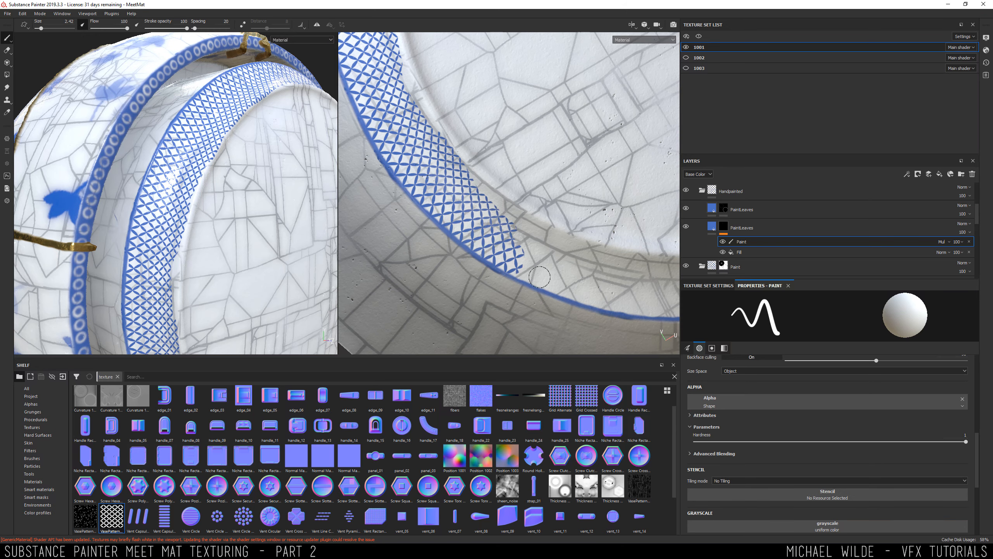
Extend the lattice along the blue line at the lower-left rim, swapping to black to trim excess pattern and back to white
{"action": "left_click_drag", "start_coordinate": [539, 277], "coordinate": [527, 294], "text": "alt"}
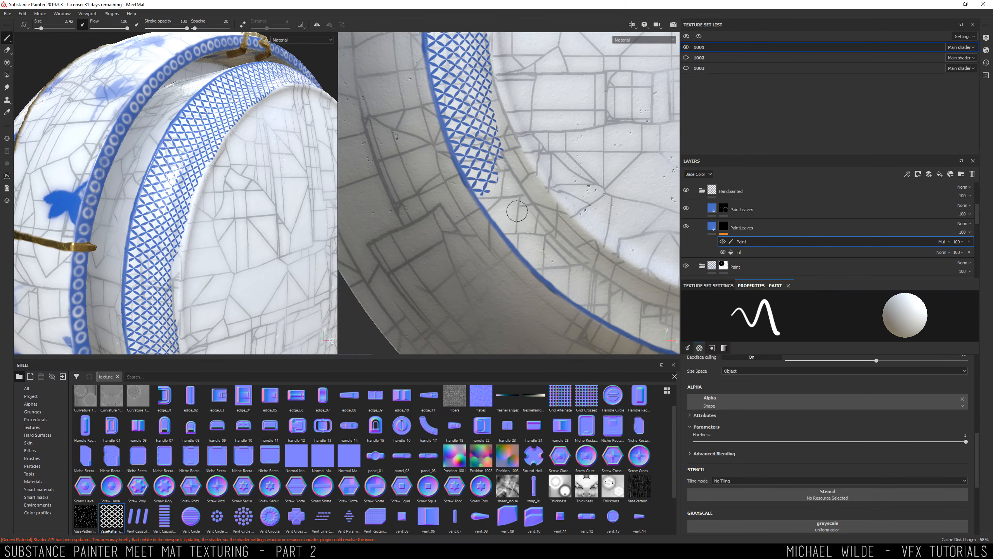
{"action": "mouse_move", "coordinate": [517, 211]}
{"action": "left_mouse_down"}
{"action": "mouse_move", "coordinate": [500, 224]}
{"action": "mouse_move", "coordinate": [524, 204]}
{"action": "left_mouse_up"}
{"action": "middle_click_drag", "start_coordinate": [536, 187], "coordinate": [488, 142], "text": "alt"}
{"action": "left_click_drag", "start_coordinate": [475, 185], "coordinate": [497, 228]}
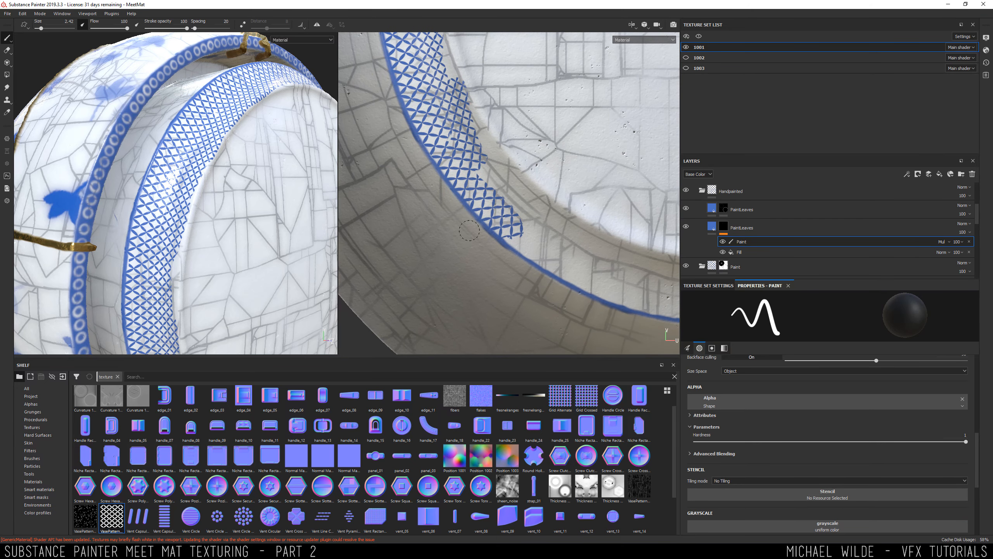
{"action": "middle_click_drag", "start_coordinate": [531, 233], "coordinate": [469, 190], "text": "alt"}
{"action": "key", "text": "x"}
{"action": "mouse_move", "coordinate": [469, 190]}
{"action": "left_mouse_down"}
{"action": "mouse_move", "coordinate": [523, 233]}
{"action": "mouse_move", "coordinate": [589, 258]}
{"action": "left_mouse_up"}
{"action": "key", "text": "x"}
{"action": "middle_click_drag", "start_coordinate": [589, 259], "coordinate": [496, 260], "text": "alt"}
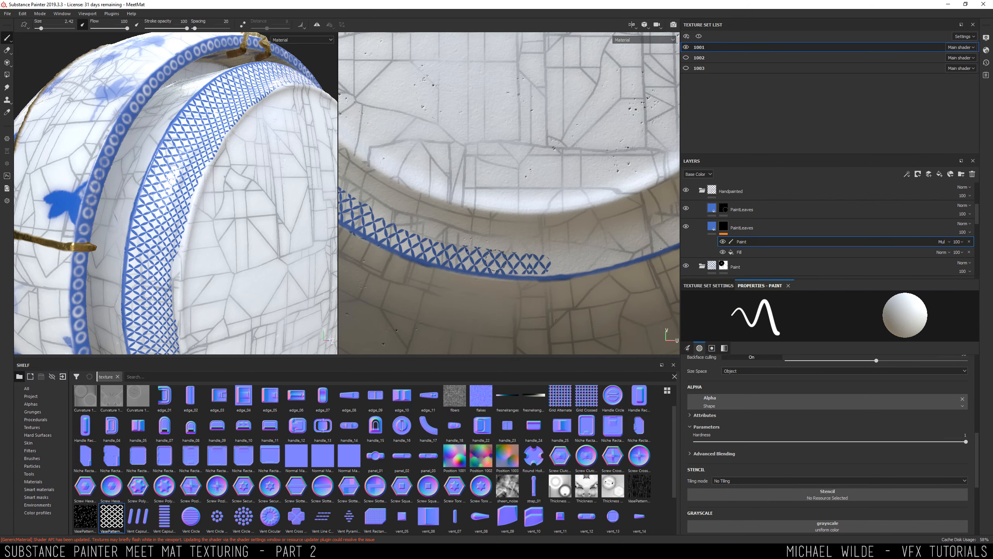
Fill the remaining width of the band with lattice along the bottom of the rim up to the inner edge
{"action": "mouse_move", "coordinate": [531, 267]}
{"action": "left_mouse_down"}
{"action": "mouse_move", "coordinate": [602, 260]}
{"action": "mouse_move", "coordinate": [641, 238]}
{"action": "mouse_move", "coordinate": [442, 235]}
{"action": "mouse_move", "coordinate": [446, 217]}
{"action": "left_mouse_up"}
{"action": "mouse_move", "coordinate": [530, 226]}
{"action": "left_mouse_down", "text": "alt"}
{"action": "mouse_move", "coordinate": [490, 273]}
{"action": "mouse_move", "coordinate": [526, 250]}
{"action": "left_mouse_up", "text": "alt"}
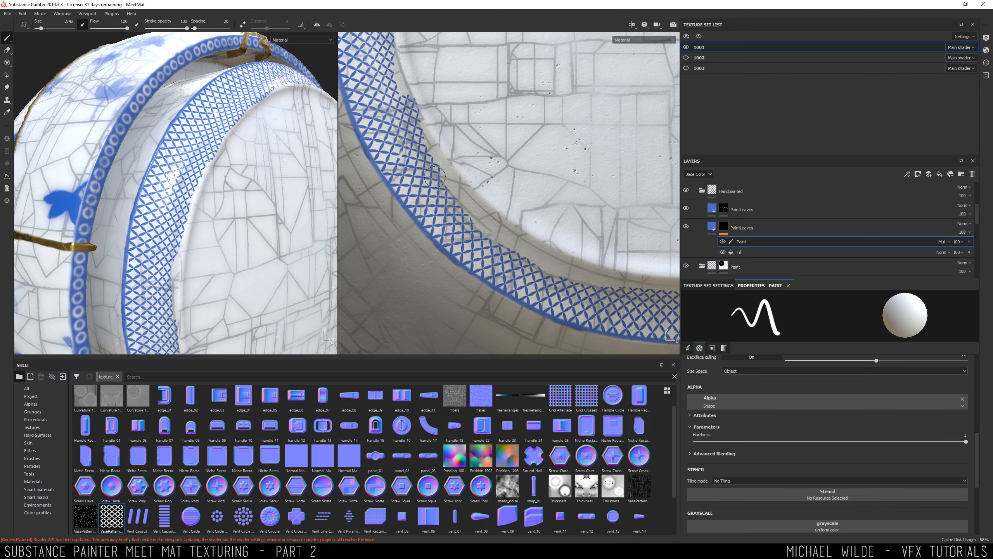
{"action": "mouse_move", "coordinate": [434, 177]}
{"action": "left_mouse_down"}
{"action": "mouse_move", "coordinate": [503, 237]}
{"action": "mouse_move", "coordinate": [630, 297]}
{"action": "left_mouse_up"}
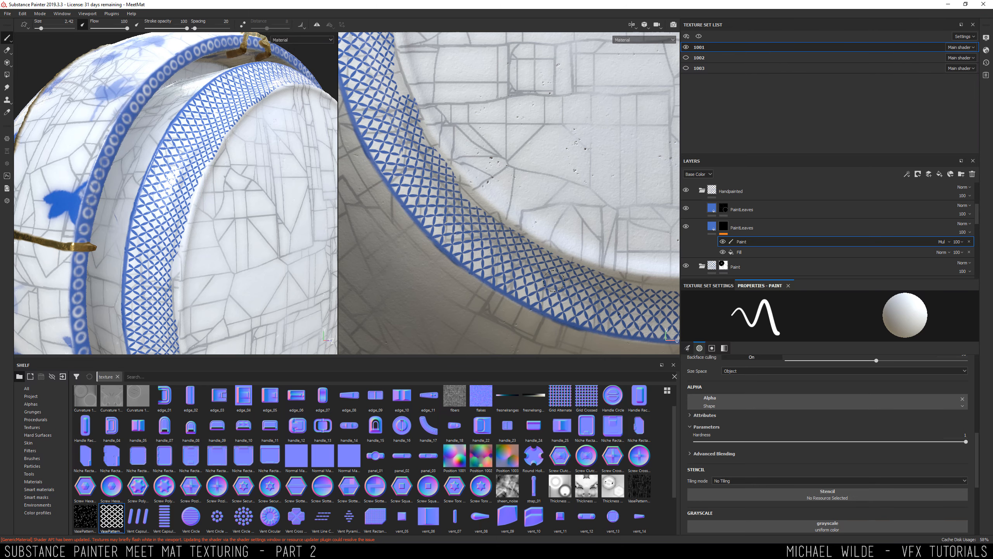
{"action": "mouse_move", "coordinate": [554, 281]}
{"action": "left_mouse_down", "text": "alt"}
{"action": "mouse_move", "coordinate": [465, 266]}
{"action": "mouse_move", "coordinate": [626, 268]}
{"action": "mouse_move", "coordinate": [616, 278]}
{"action": "left_mouse_up", "text": "alt"}
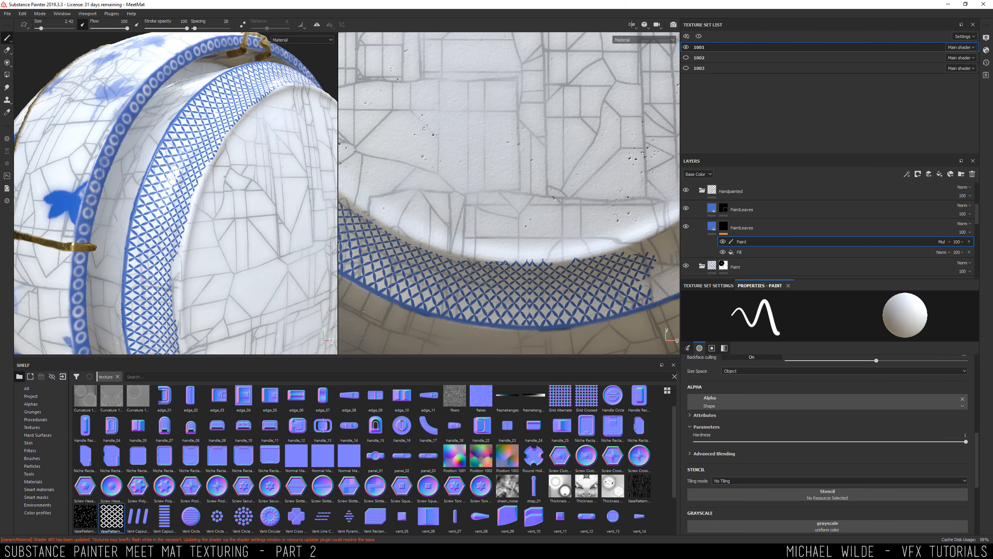
{"action": "left_click_drag", "start_coordinate": [541, 276], "coordinate": [411, 262], "text": "alt"}
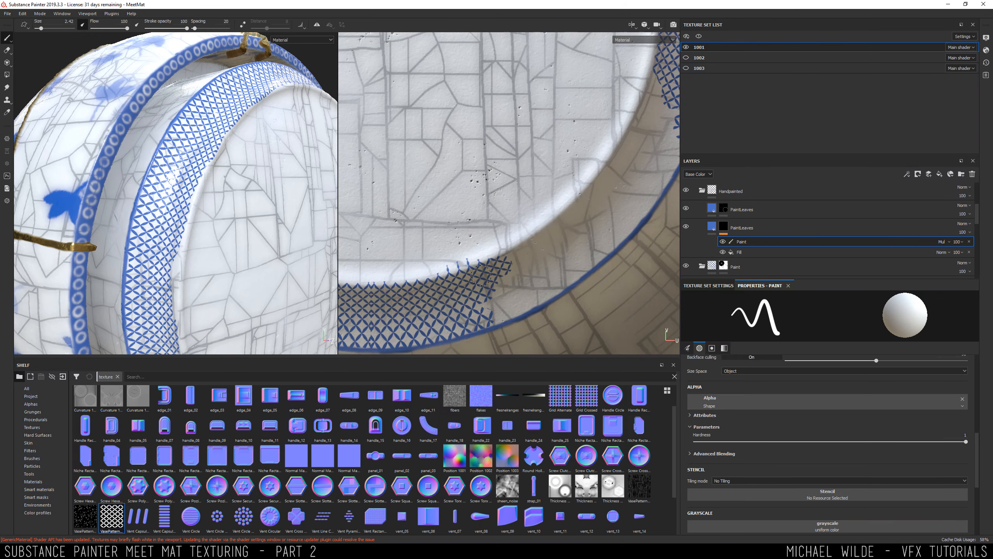
{"action": "left_click", "coordinate": [723, 226]}
{"action": "right_click", "coordinate": [724, 226]}
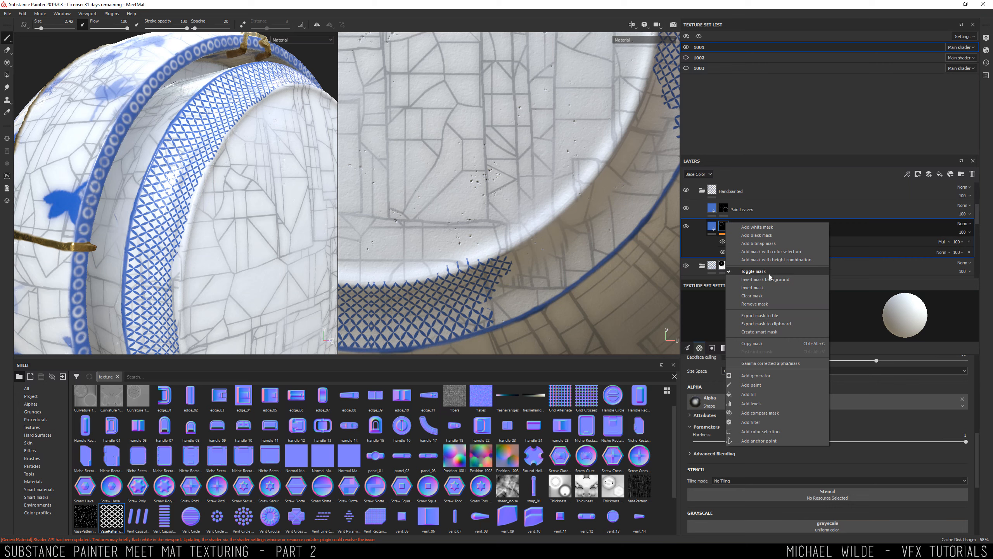
{"action": "left_click", "coordinate": [469, 239]}
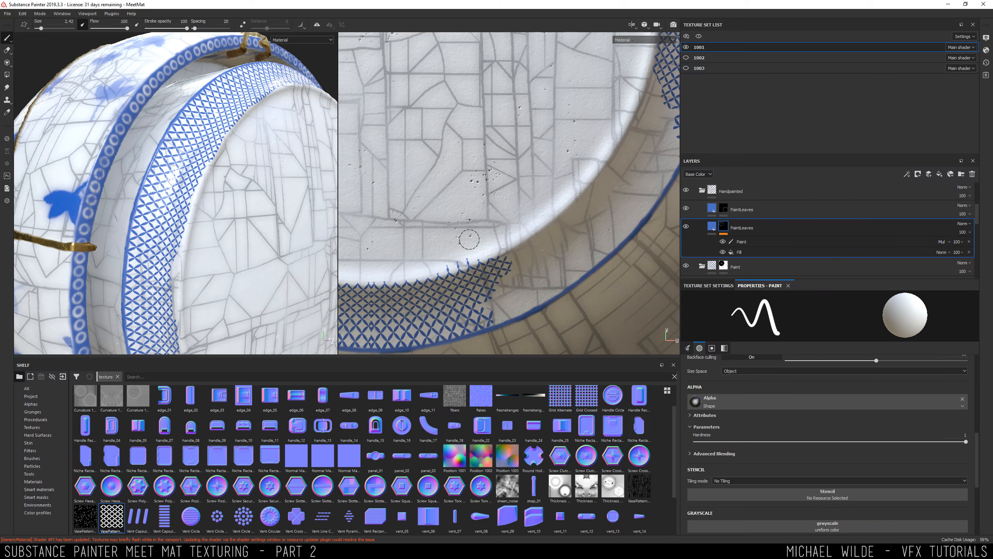
Paint black on the mask's Paint effect to erase lattice at the bottom of the rim, and switch the brush back to white
{"action": "key", "text": "x"}
{"action": "key", "text": "x"}
{"action": "key", "text": "x"}
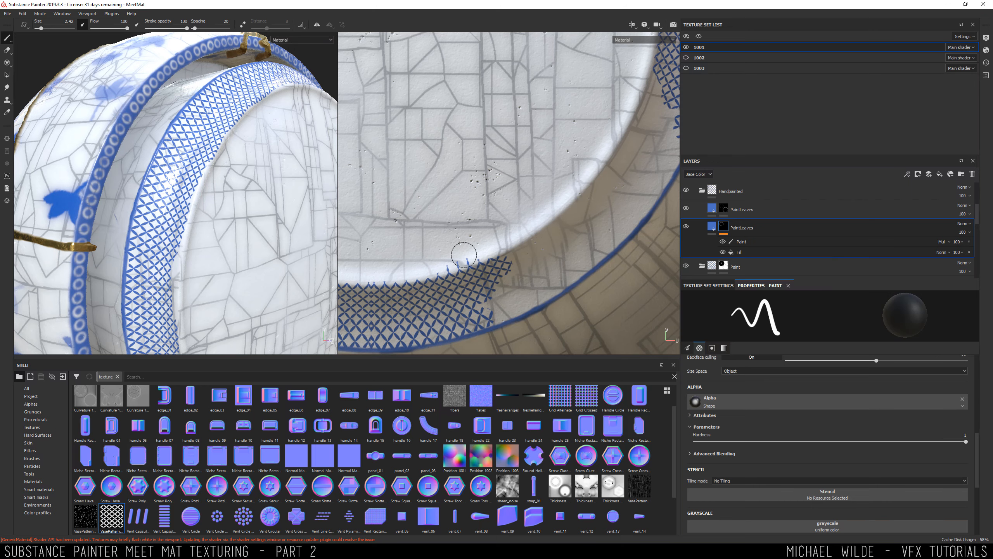
{"action": "left_click", "coordinate": [750, 241]}
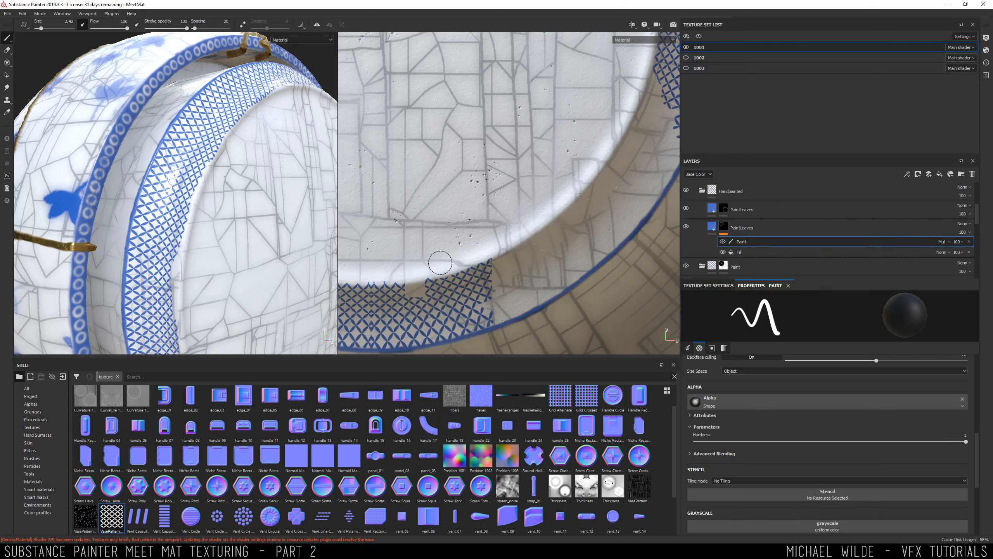
{"action": "key", "text": "x"}
{"action": "middle_click_drag", "start_coordinate": [434, 285], "coordinate": [448, 218]}
{"action": "key", "text": "x"}
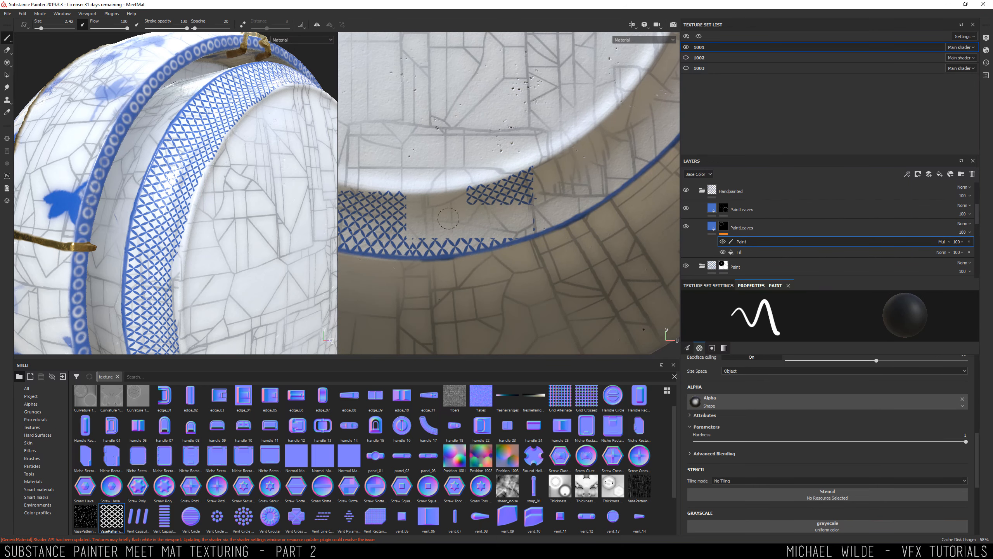
{"action": "key", "text": "x"}
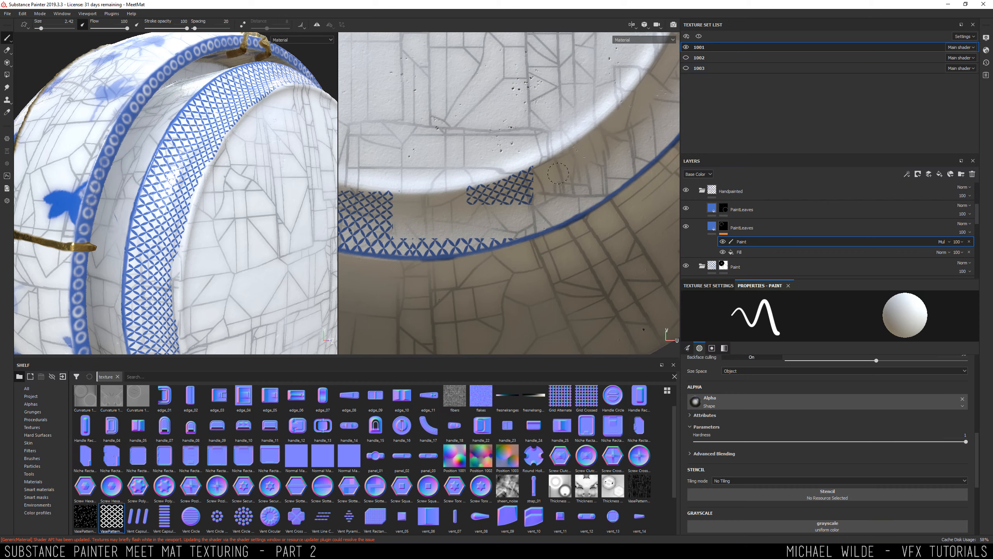
{"action": "middle_click_drag", "start_coordinate": [567, 114], "coordinate": [528, 192], "text": "alt"}
Hide the Paint effect in the PaintLeaves mask and inspect the unmasked lattice projection over the whole base
{"action": "mouse_move", "coordinate": [166, 202]}
{"action": "left_mouse_down", "text": "alt"}
{"action": "mouse_move", "coordinate": [15, 165]}
{"action": "mouse_move", "coordinate": [204, 180]}
{"action": "mouse_move", "coordinate": [180, 175]}
{"action": "left_mouse_up", "text": "alt"}
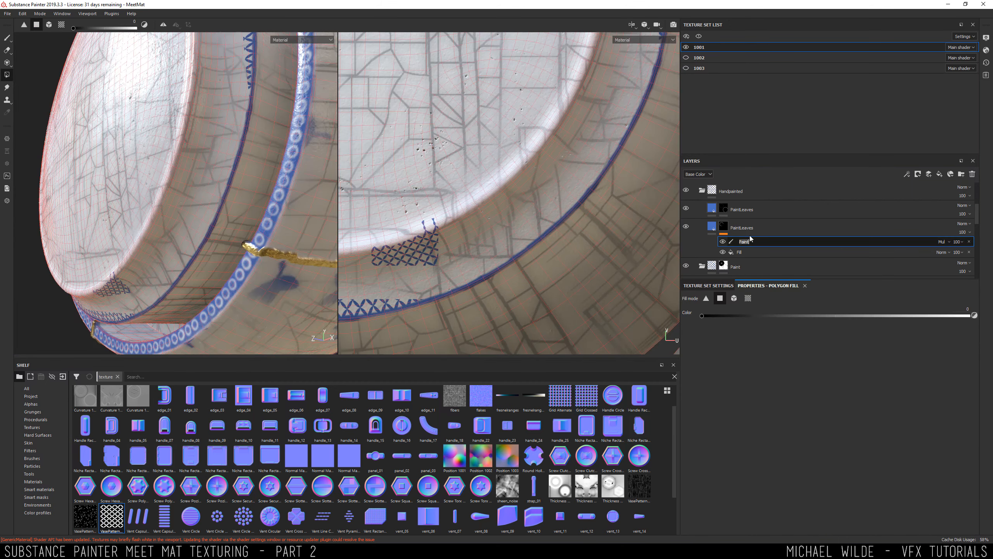
{"action": "double_click", "coordinate": [749, 238]}
{"action": "left_click", "coordinate": [688, 227]}
{"action": "left_click", "coordinate": [686, 226]}
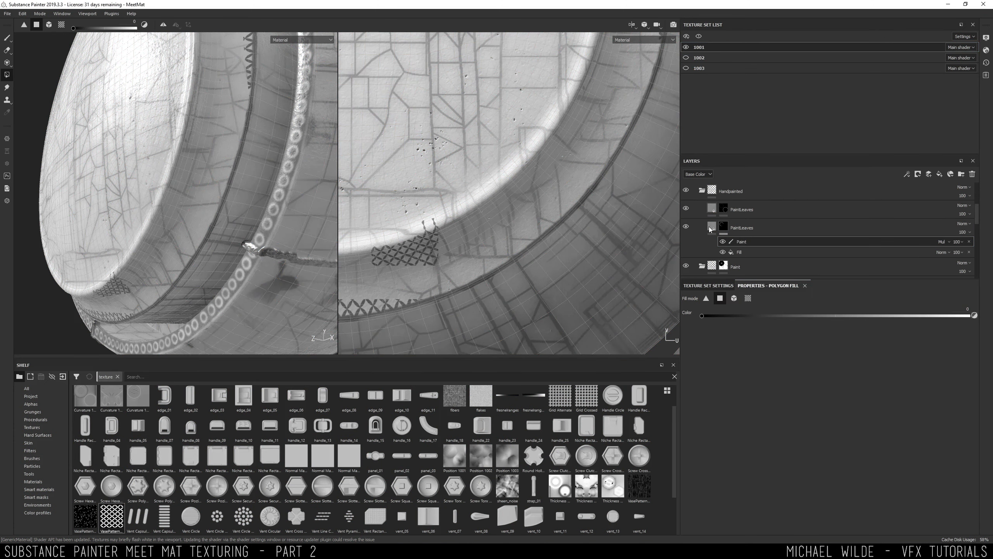
{"action": "left_click", "coordinate": [723, 242]}
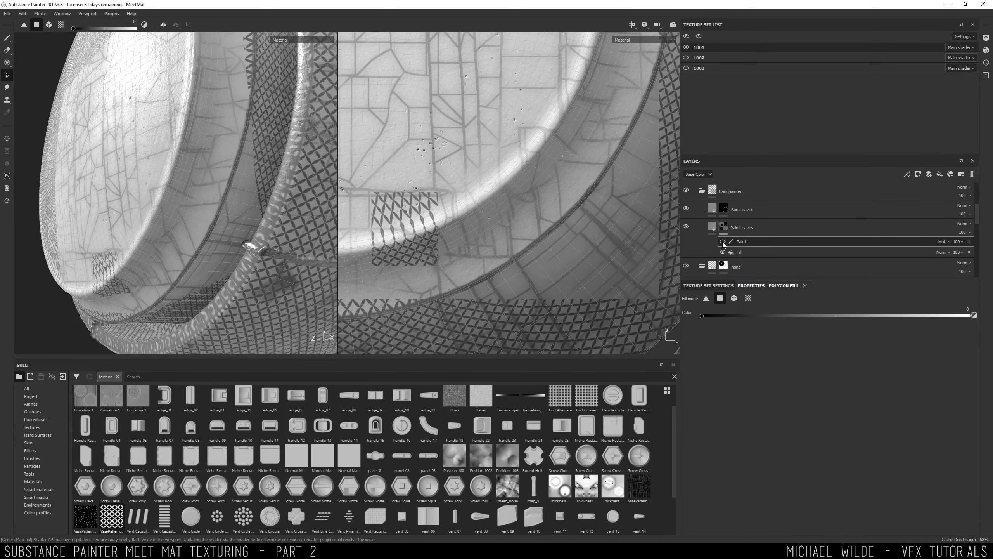
{"action": "left_click", "coordinate": [723, 242]}
{"action": "left_click", "coordinate": [723, 243]}
{"action": "left_click_drag", "start_coordinate": [108, 140], "coordinate": [288, 195], "text": "alt"}
{"action": "middle_click_drag", "start_coordinate": [288, 196], "coordinate": [312, 199], "text": "alt"}
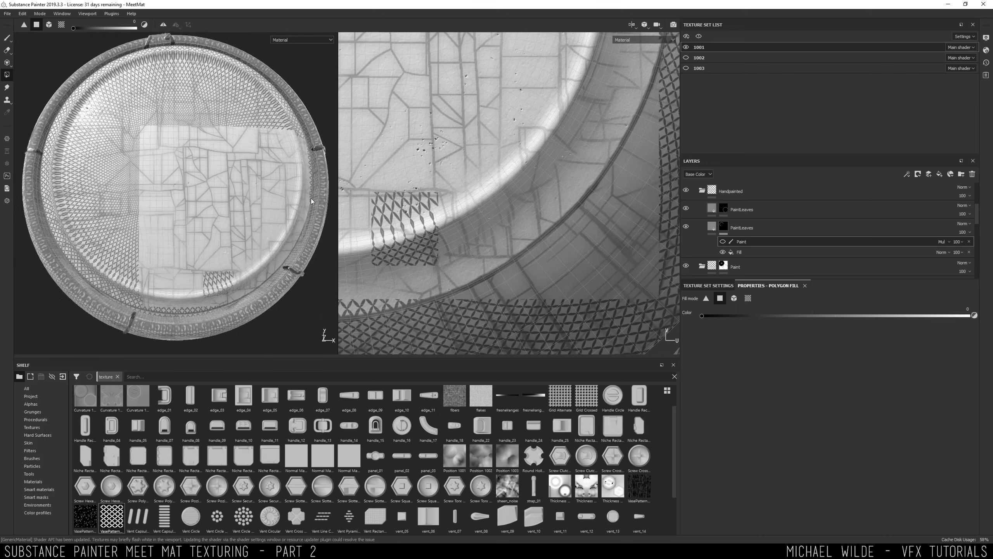
{"action": "left_click_drag", "start_coordinate": [312, 198], "coordinate": [322, 190], "text": "alt"}
Toggle the mask's Fill effect off and on to compare the base with and without the projected lattice
{"action": "left_click", "coordinate": [721, 254]}
{"action": "left_click", "coordinate": [722, 254]}
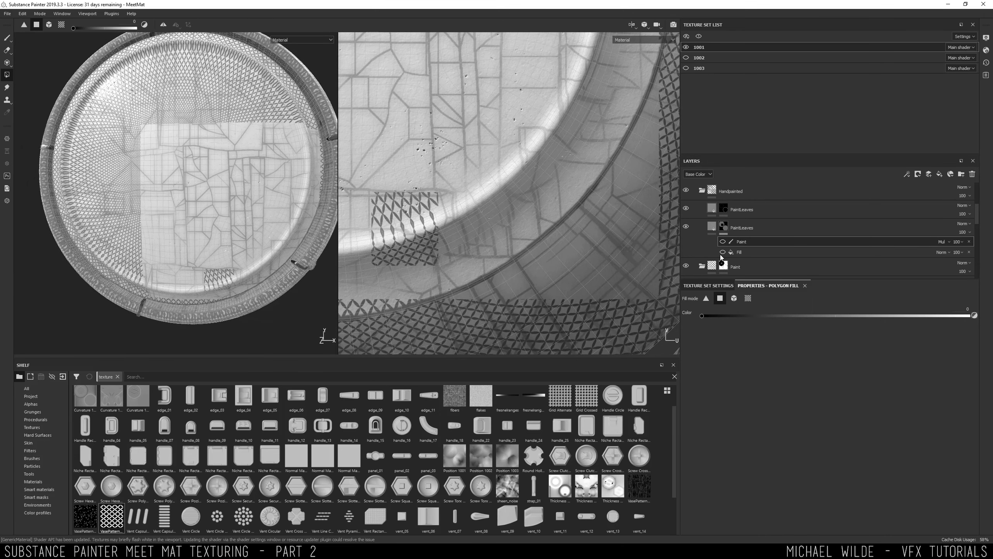
{"action": "left_click", "coordinate": [721, 255]}
{"action": "left_click_drag", "start_coordinate": [200, 193], "coordinate": [172, 192], "text": "alt"}
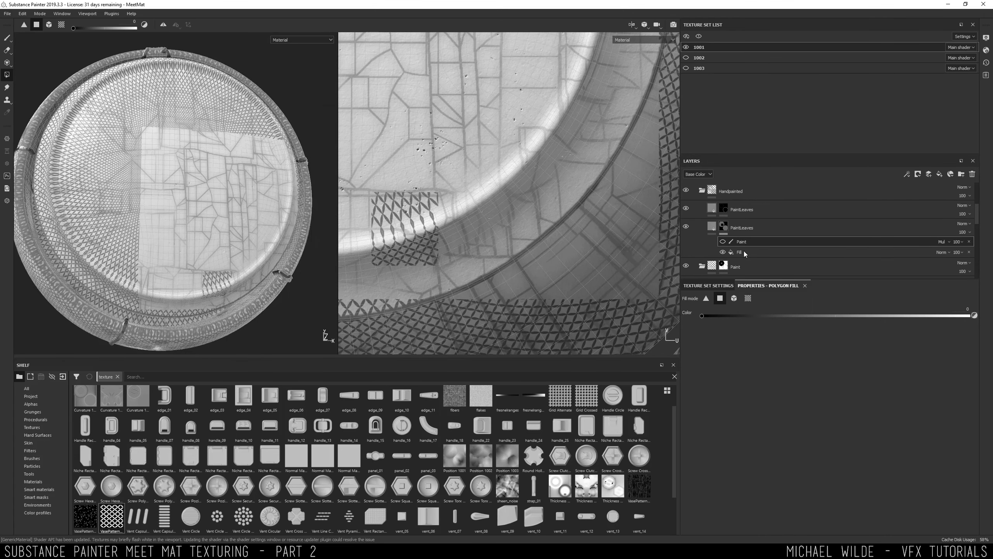
{"action": "left_click", "coordinate": [724, 253]}
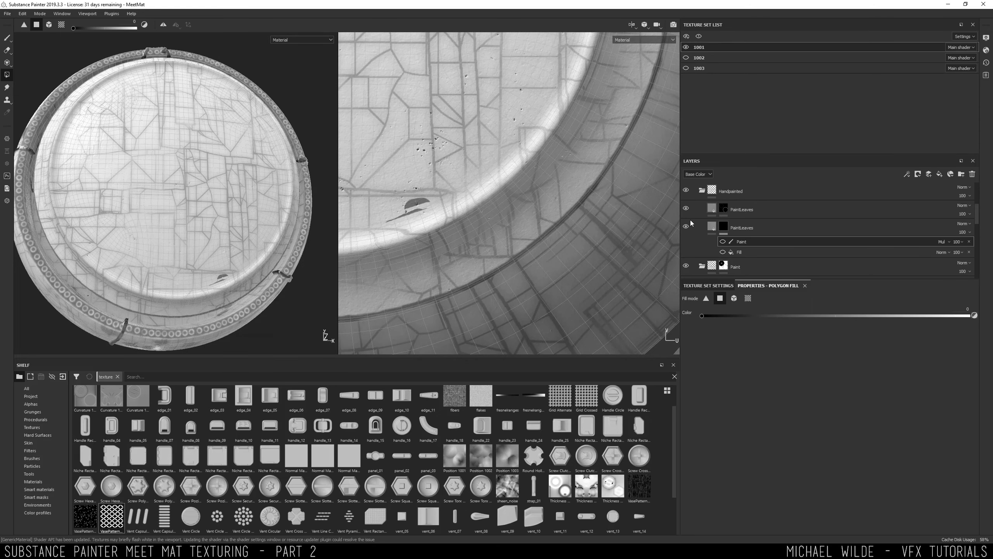
{"action": "right_click_drag", "start_coordinate": [345, 146], "coordinate": [348, 42], "text": "alt"}
{"action": "middle_click_drag", "start_coordinate": [348, 42], "coordinate": [415, 93], "text": "alt"}
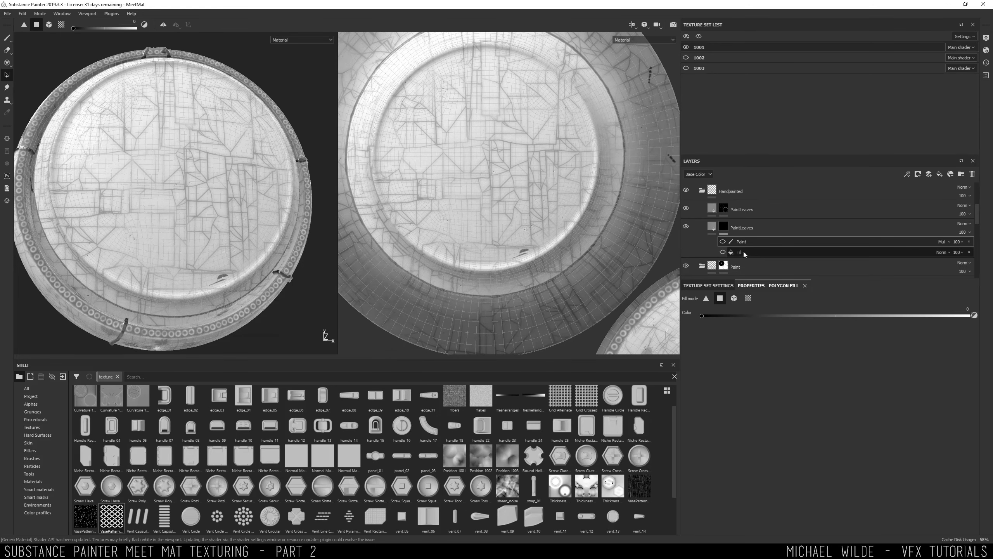
{"action": "left_click", "coordinate": [723, 252]}
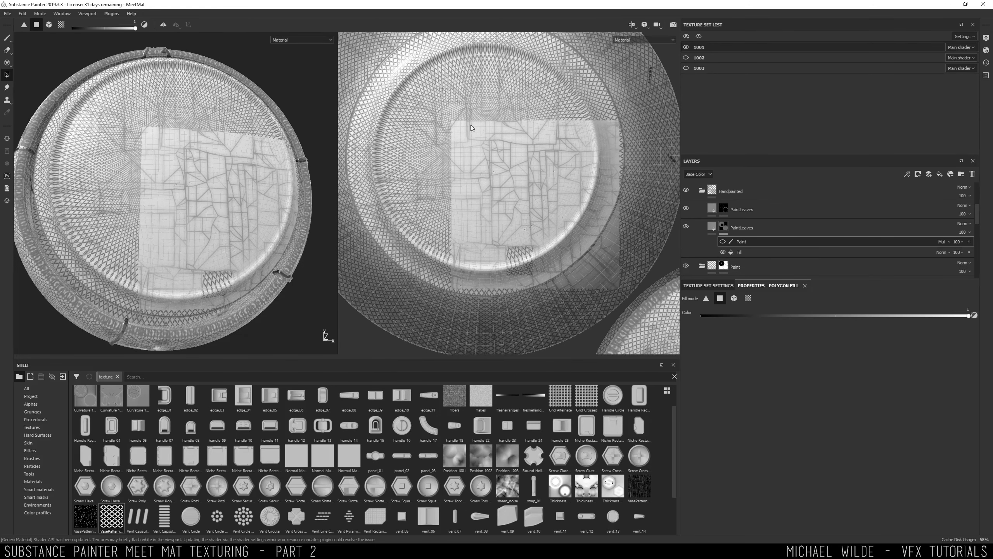
Try to polygon-fill the bare square area of the base, and open the Fill effect's projection settings
{"action": "left_click", "coordinate": [507, 165]}
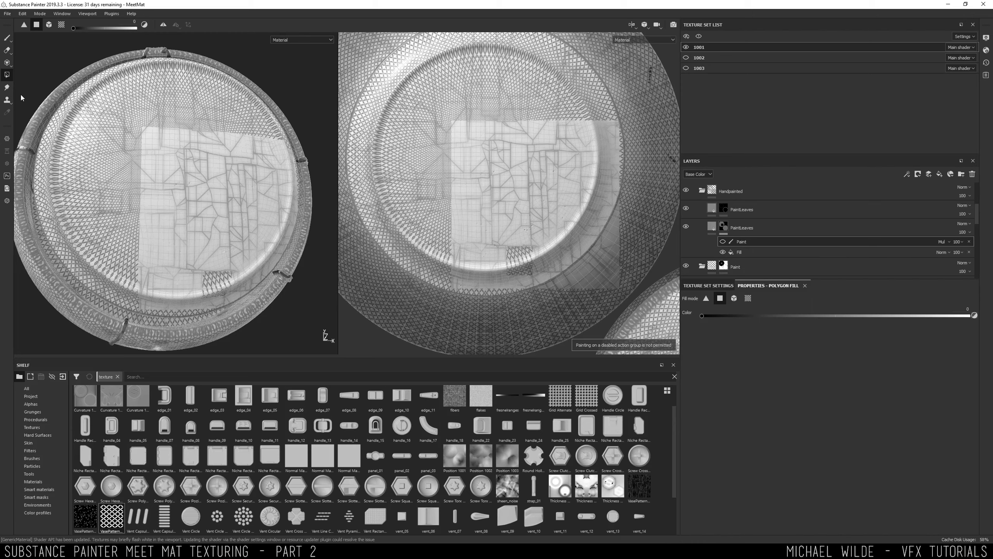
{"action": "left_click", "coordinate": [743, 252]}
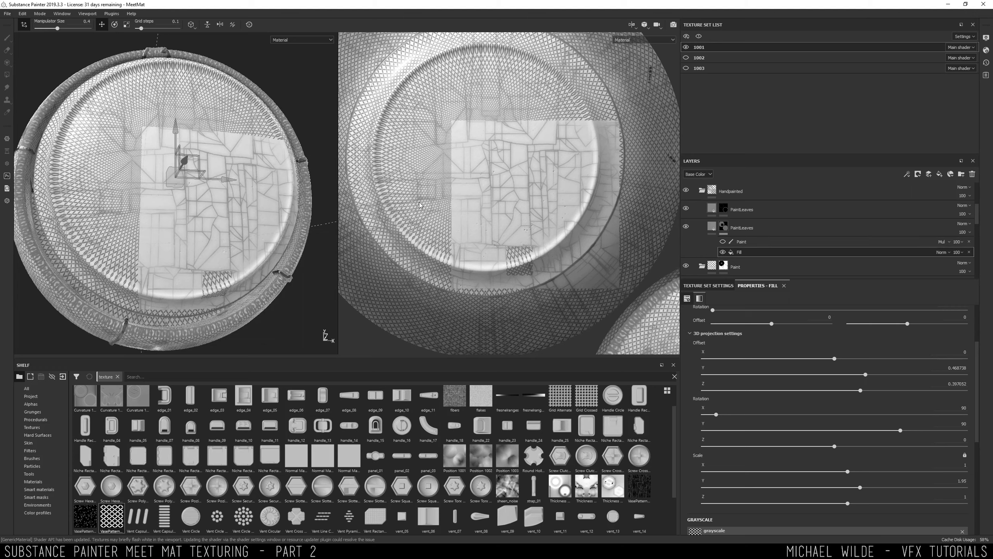
Orbit to the side of the base and toggle the mask's Fill effect to compare the surface with and without lattice
{"action": "left_click_drag", "start_coordinate": [230, 180], "coordinate": [172, 178], "text": "alt"}
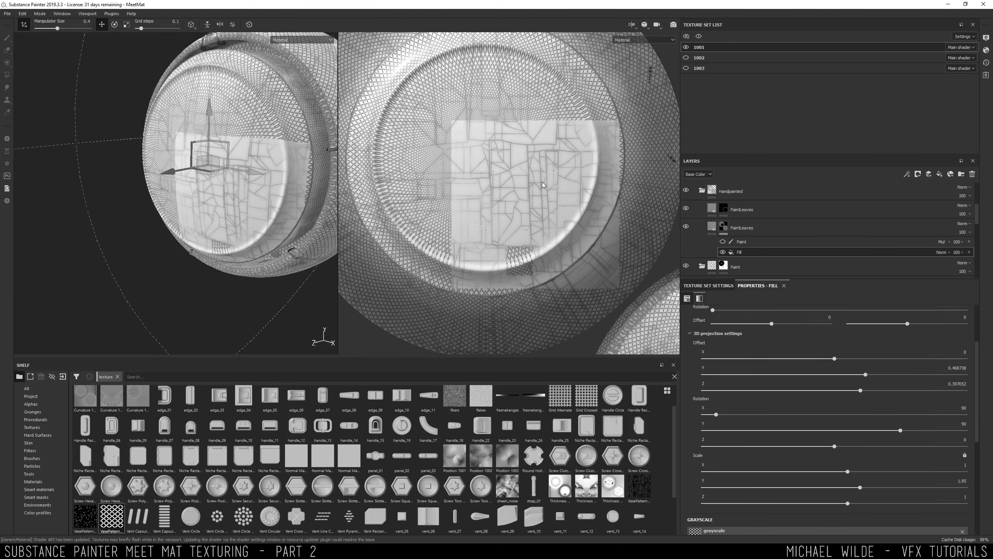
{"action": "left_click", "coordinate": [723, 253]}
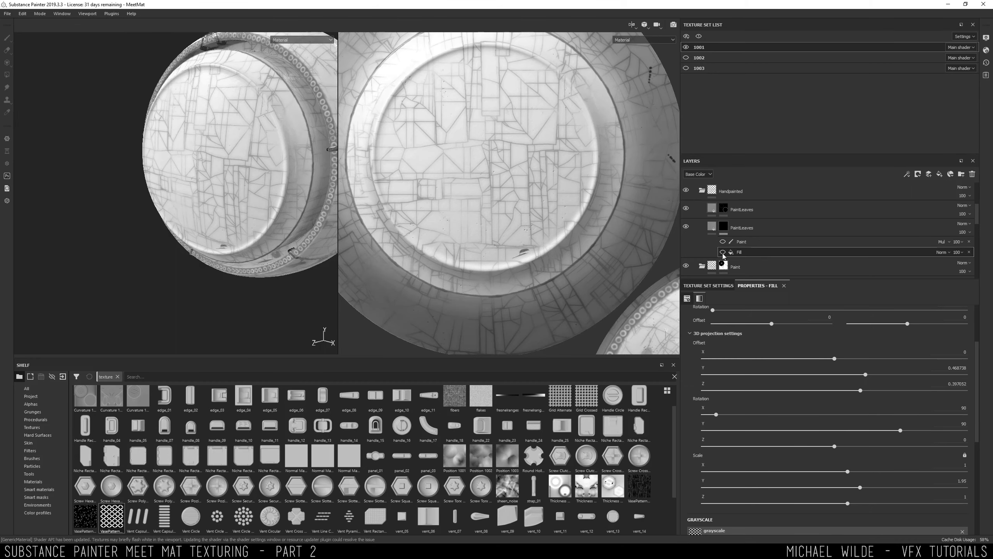
{"action": "left_click", "coordinate": [723, 252]}
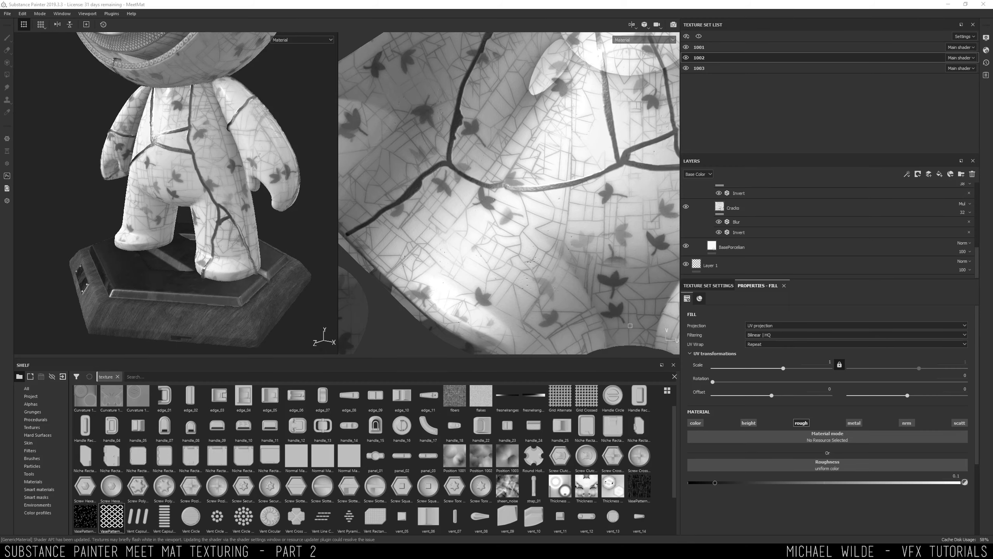
Switch to texture set 1001 and hide the leaf Paint effects in the topmost PaintLeaves mask inside the Handpainted folder
{"action": "left_click_drag", "start_coordinate": [190, 118], "coordinate": [197, 184], "text": "alt"}
{"action": "left_click", "coordinate": [704, 47]}
{"action": "left_click_drag", "start_coordinate": [976, 186], "coordinate": [975, 199]}
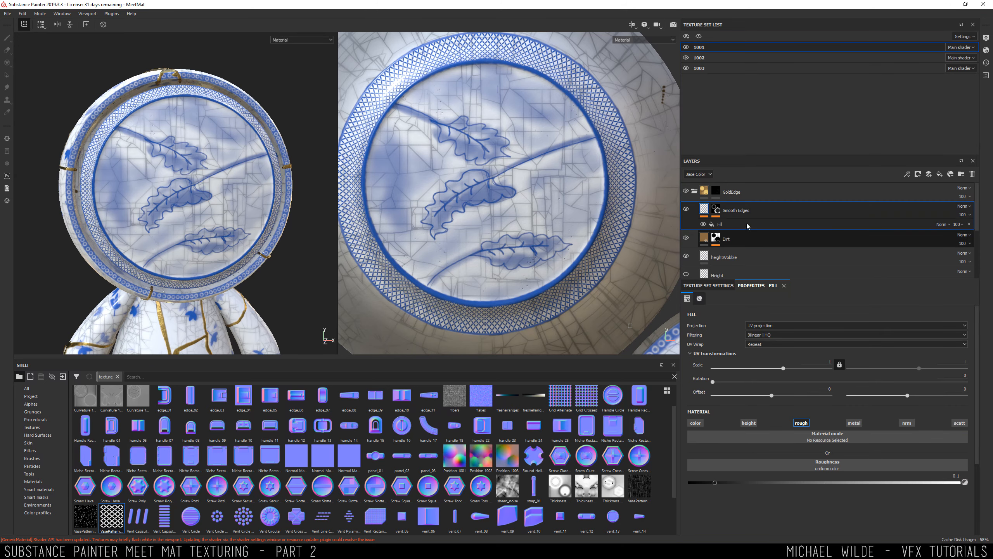
{"action": "left_click_drag", "start_coordinate": [978, 224], "coordinate": [978, 241]}
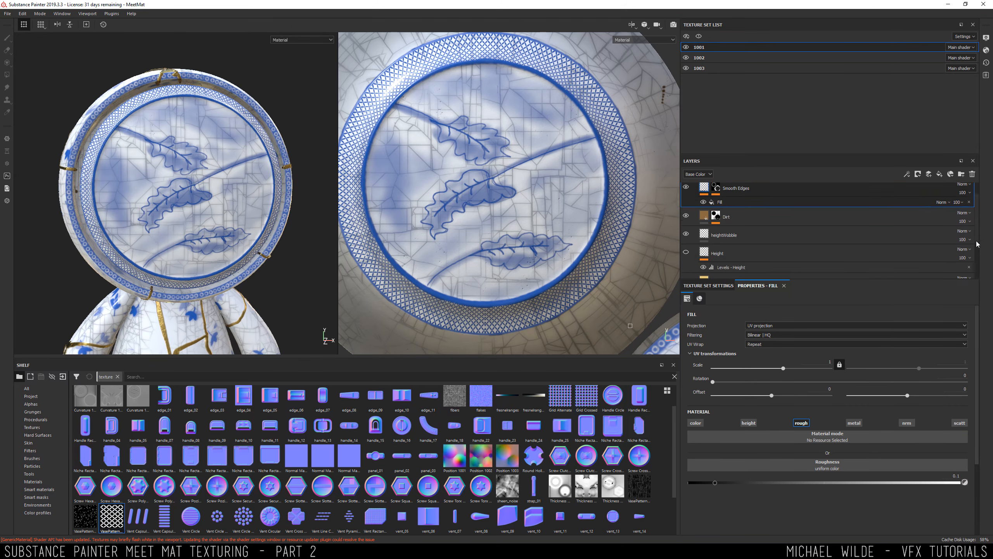
{"action": "left_click", "coordinate": [723, 236]}
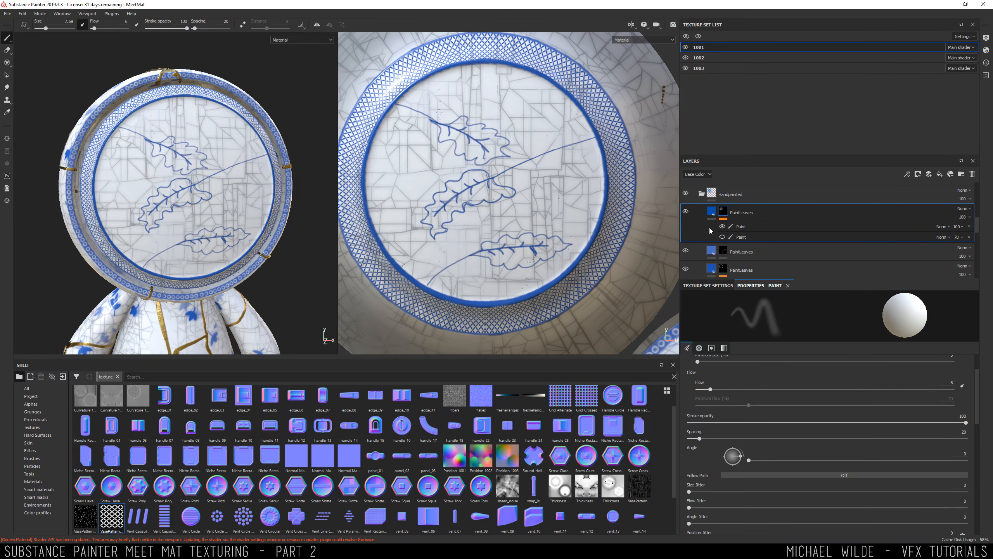
{"action": "left_click", "coordinate": [722, 226]}
Examine the lattice rim and blue bands around the head's disc from several angles and close up
{"action": "left_click_drag", "start_coordinate": [318, 201], "coordinate": [205, 231], "text": "alt"}
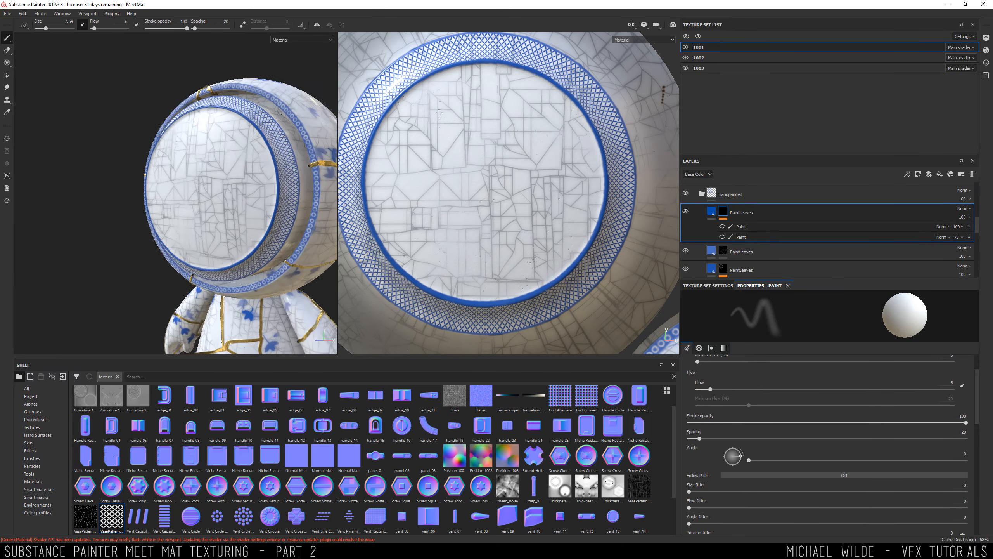
{"action": "right_click_drag", "start_coordinate": [205, 231], "coordinate": [149, 297], "text": "alt"}
{"action": "left_click_drag", "start_coordinate": [149, 298], "coordinate": [224, 221], "text": "alt"}
{"action": "middle_click_drag", "start_coordinate": [120, 227], "coordinate": [182, 199], "text": "alt"}
{"action": "left_click_drag", "start_coordinate": [182, 199], "coordinate": [156, 238], "text": "alt"}
{"action": "right_click_drag", "start_coordinate": [158, 232], "coordinate": [145, 313], "text": "alt"}
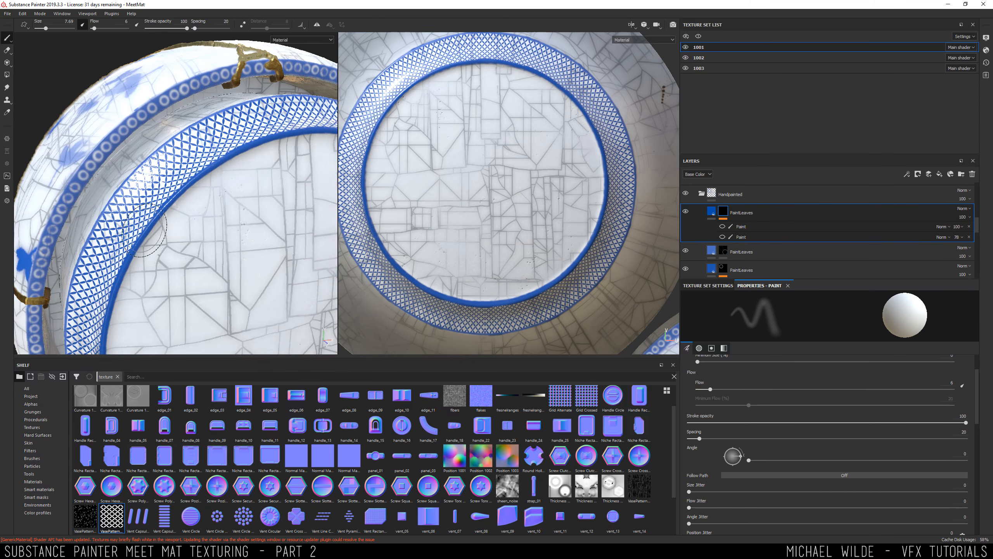
{"action": "left_click_drag", "start_coordinate": [157, 235], "coordinate": [185, 177], "text": "alt"}
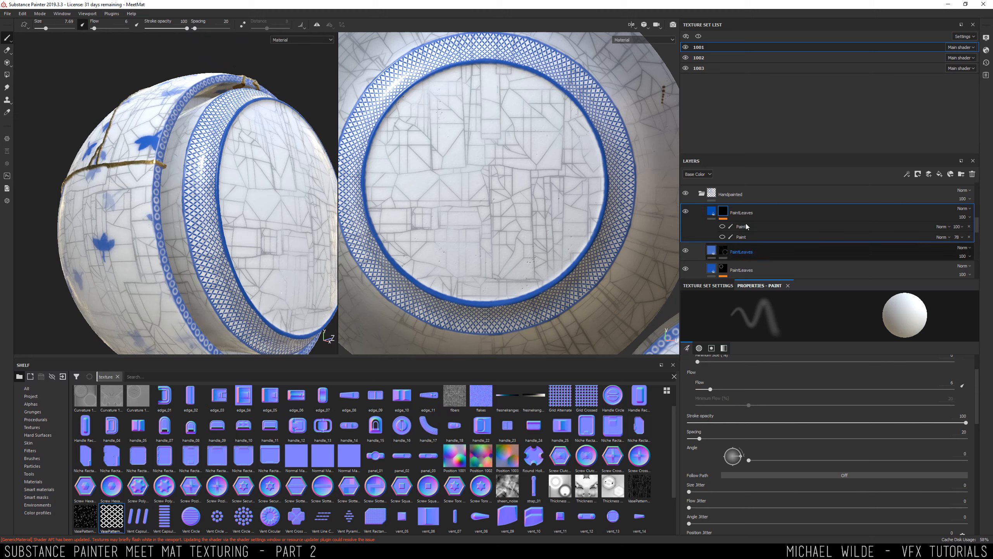
{"action": "left_click_drag", "start_coordinate": [219, 196], "coordinate": [178, 199], "text": "alt"}
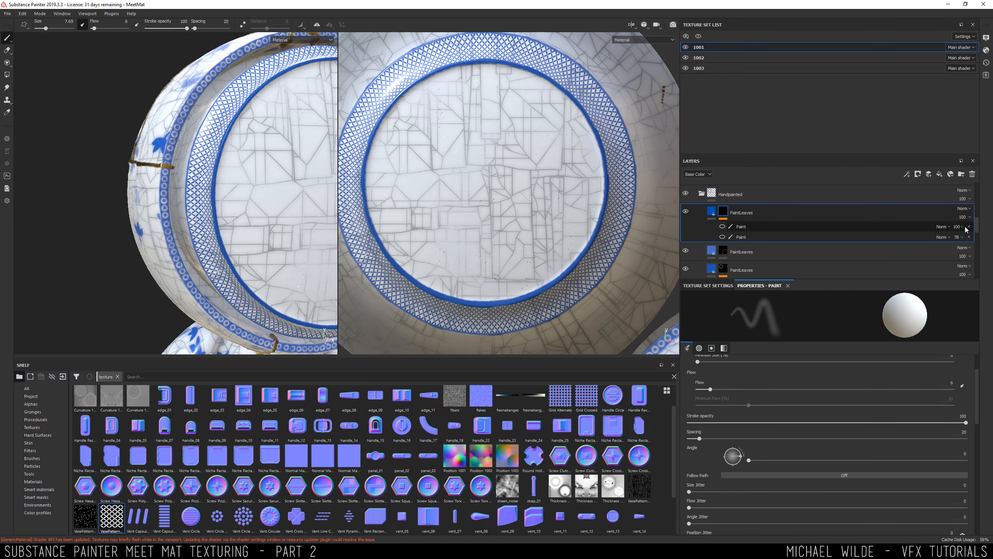
Delete both leaf Paint effects from the topmost PaintLeaves mask
{"action": "left_click", "coordinate": [969, 227]}
{"action": "left_click", "coordinate": [969, 226]}
{"action": "mouse_move", "coordinate": [207, 157]}
{"action": "left_mouse_down", "text": "alt"}
{"action": "mouse_move", "coordinate": [242, 187]}
{"action": "mouse_move", "coordinate": [210, 216]}
{"action": "mouse_move", "coordinate": [199, 184]}
{"action": "mouse_move", "coordinate": [206, 158]}
{"action": "mouse_move", "coordinate": [117, 187]}
{"action": "mouse_move", "coordinate": [84, 266]}
{"action": "left_mouse_up", "text": "alt"}
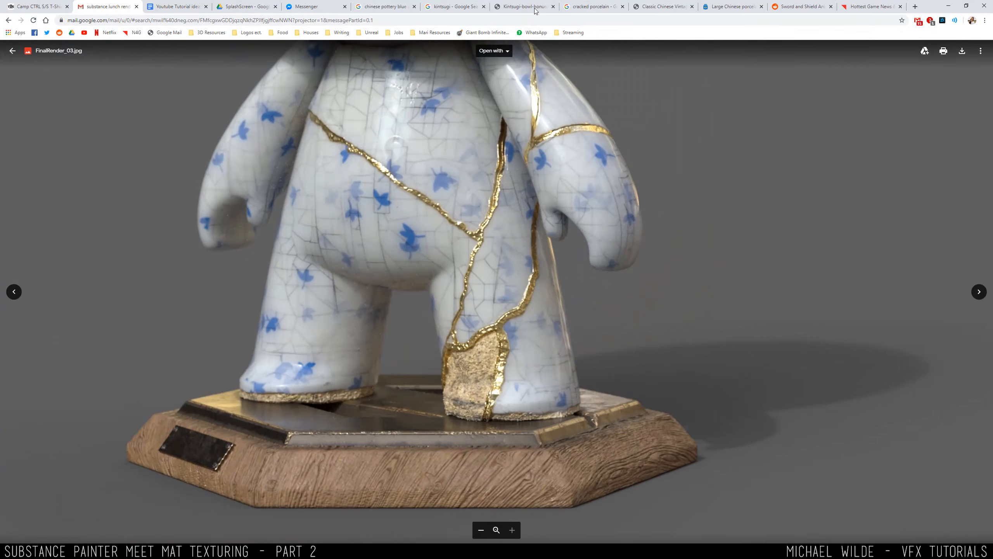
Switch to the browser and review the Chinese pottery, kintsugi, cracked porcelain and vintage blue-and-white vase references
{"action": "left_click", "coordinate": [395, 7]}
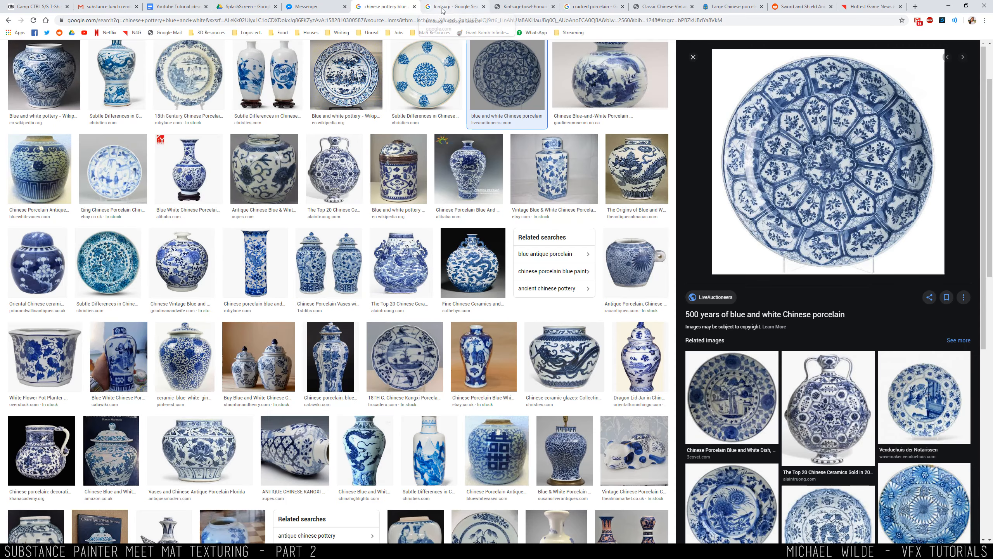
{"action": "left_click", "coordinate": [445, 7]}
{"action": "left_click", "coordinate": [527, 7]}
{"action": "left_click", "coordinate": [592, 7]}
{"action": "left_click", "coordinate": [661, 7]}
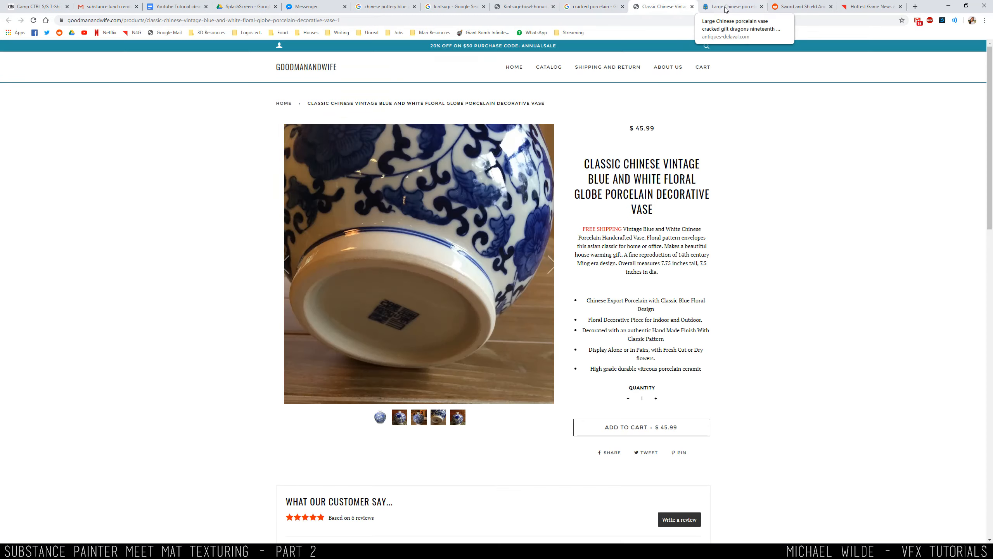
{"action": "left_click", "coordinate": [731, 7]}
{"action": "left_click", "coordinate": [661, 7]}
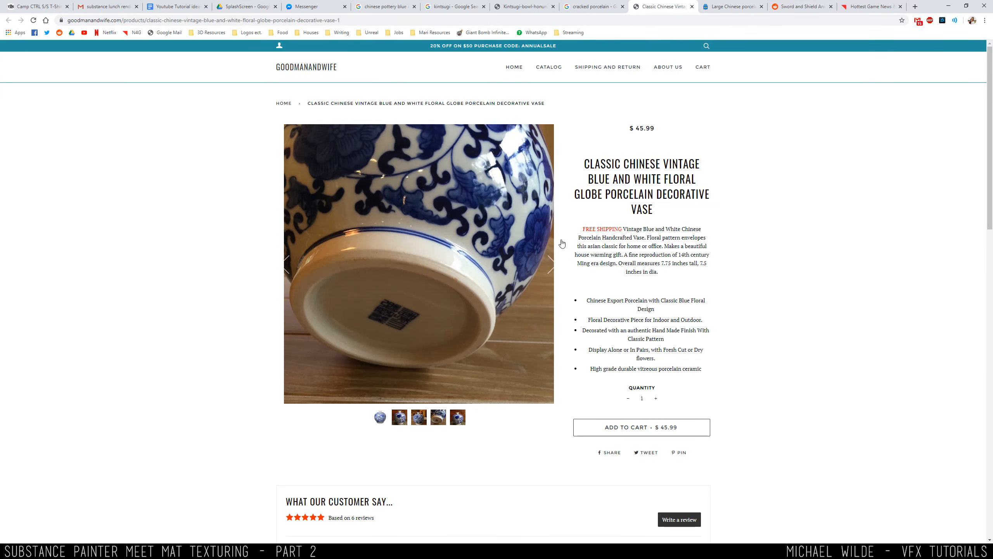
{"action": "left_click", "coordinate": [551, 267]}
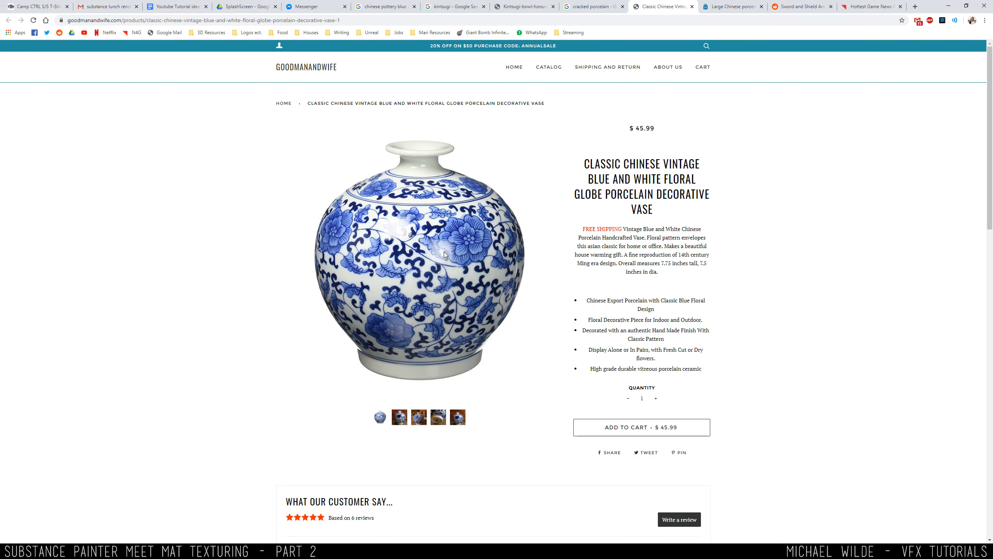
Study the painted face in FinalRender_03.jpg, recheck the kintsugi and vase references, and return to Substance Painter
{"action": "left_click", "coordinate": [119, 7]}
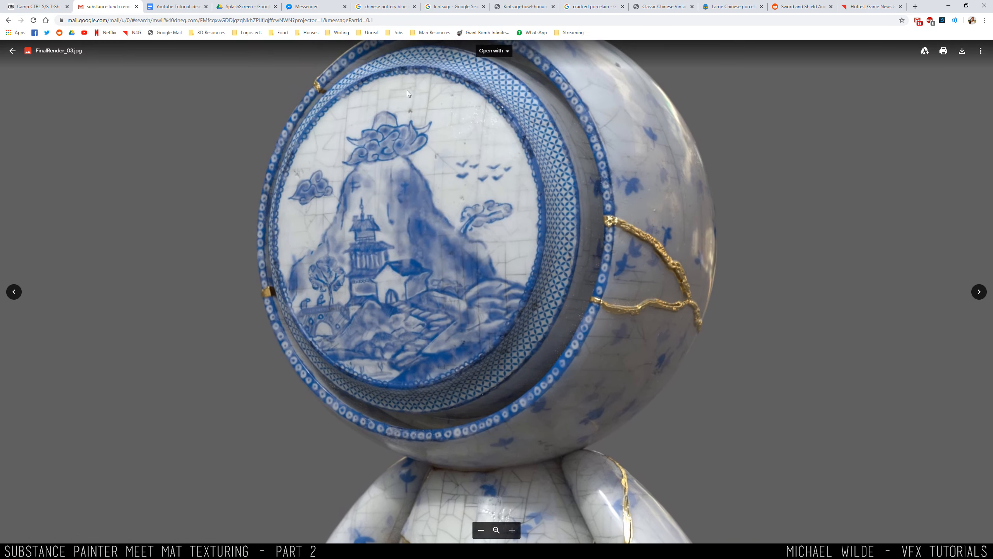
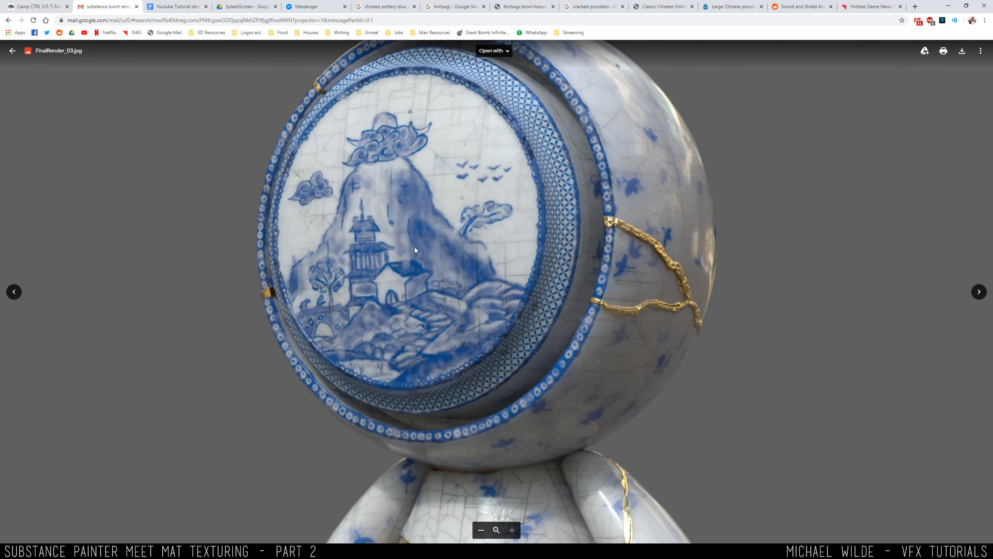
{"action": "key", "text": "alt+Tab"}
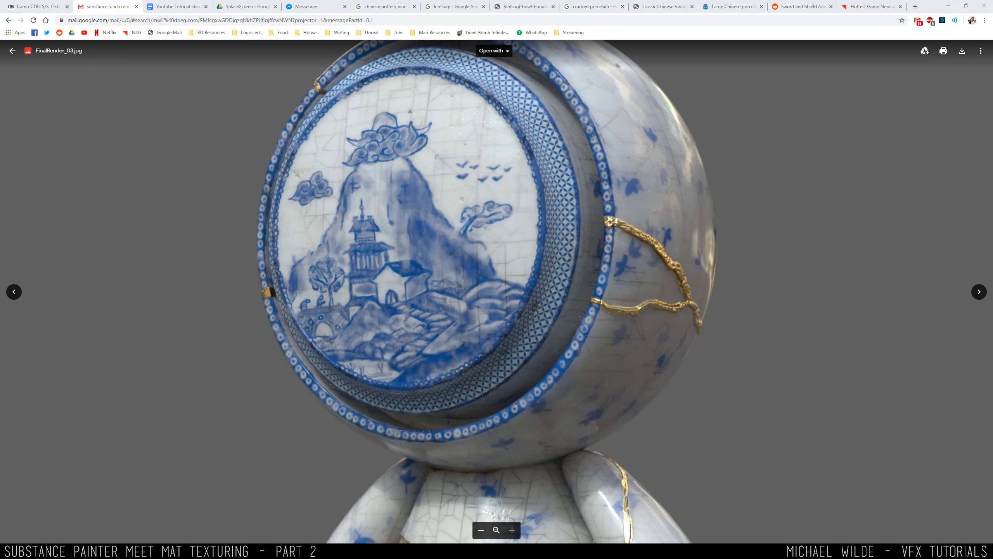
{"action": "middle_click_drag", "start_coordinate": [434, 139], "coordinate": [464, 178], "text": "alt"}
{"action": "key", "text": "alt+Tab"}
{"action": "left_click", "coordinate": [454, 7]}
{"action": "left_click", "coordinate": [661, 6]}
{"action": "left_click", "coordinate": [948, 6]}
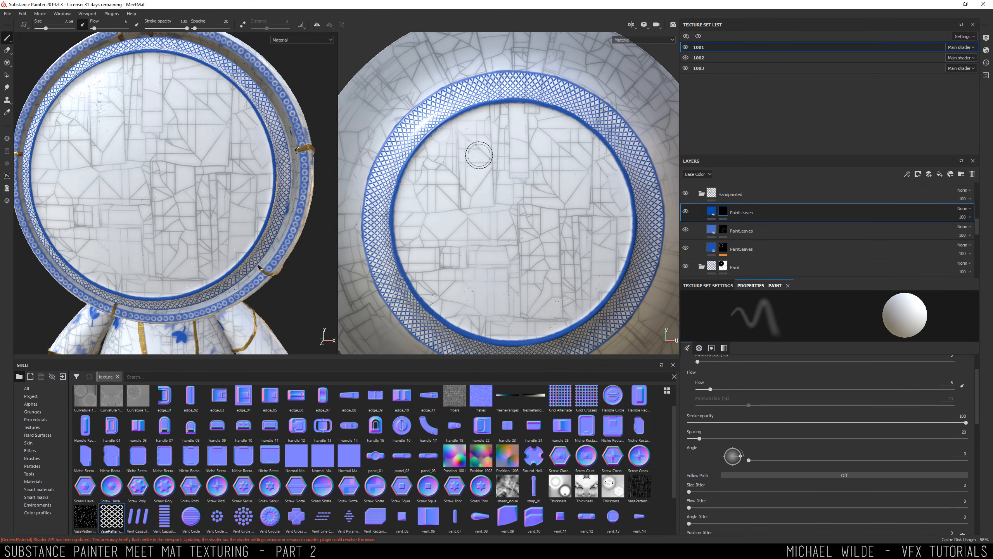
Reduce the brush size to 2.47 and add two Paint effects to the topmost PaintLeaves mask
{"action": "scroll", "coordinate": [479, 156], "scroll_direction": "up", "scroll_amount": 3}
{"action": "key", "text": "bracketleft"}
{"action": "key", "text": "bracketleft"}
{"action": "key", "text": "bracketleft"}
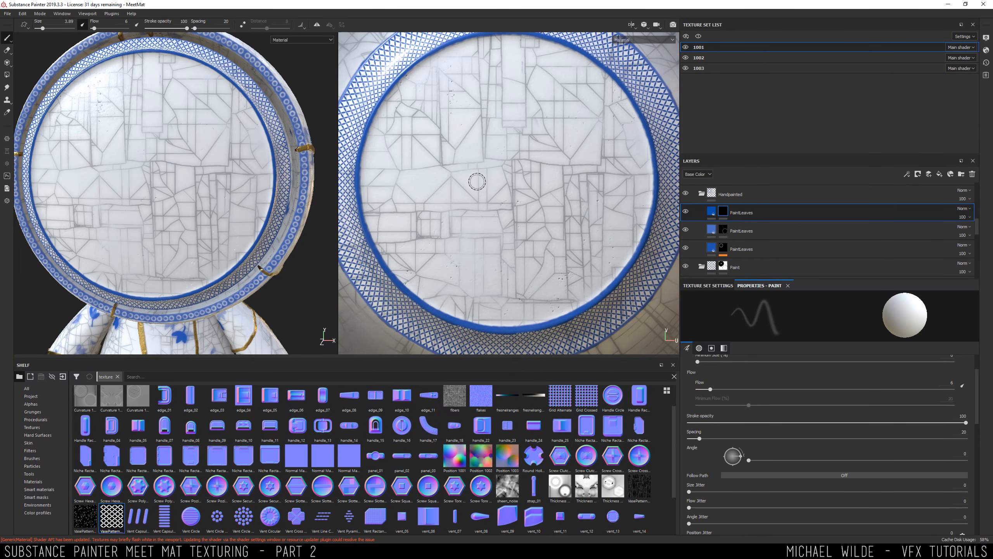
{"action": "right_click", "coordinate": [738, 209]}
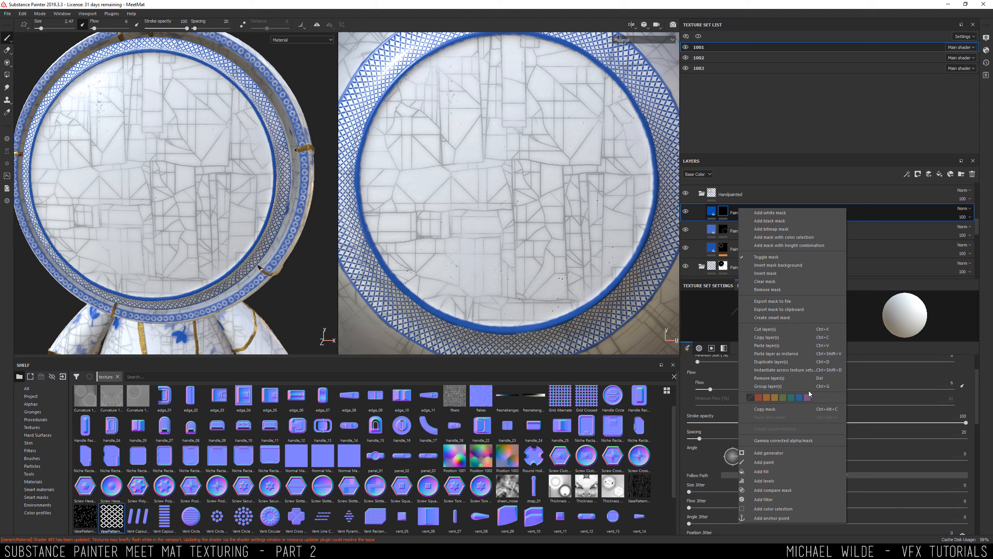
{"action": "left_click", "coordinate": [777, 462]}
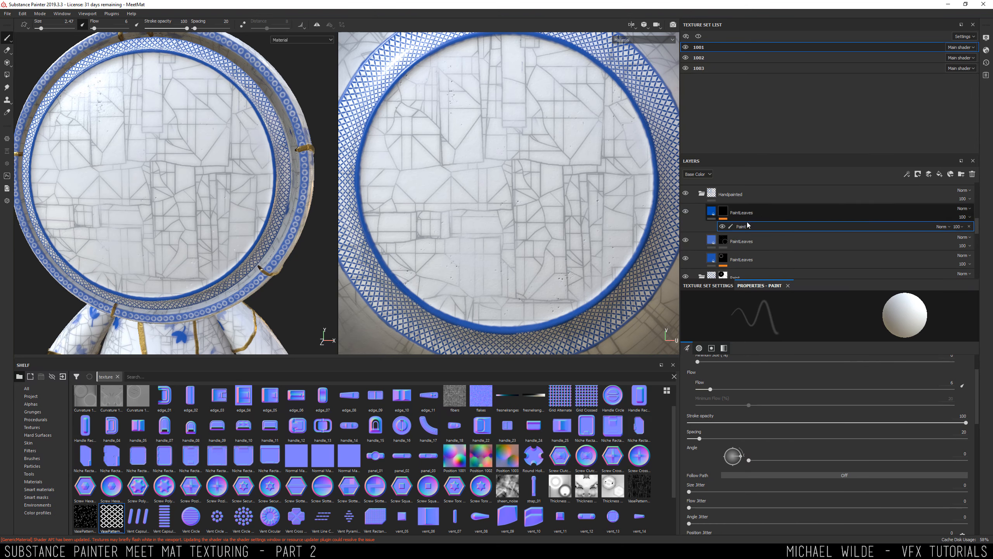
{"action": "right_click", "coordinate": [743, 227]}
{"action": "left_click", "coordinate": [773, 238]}
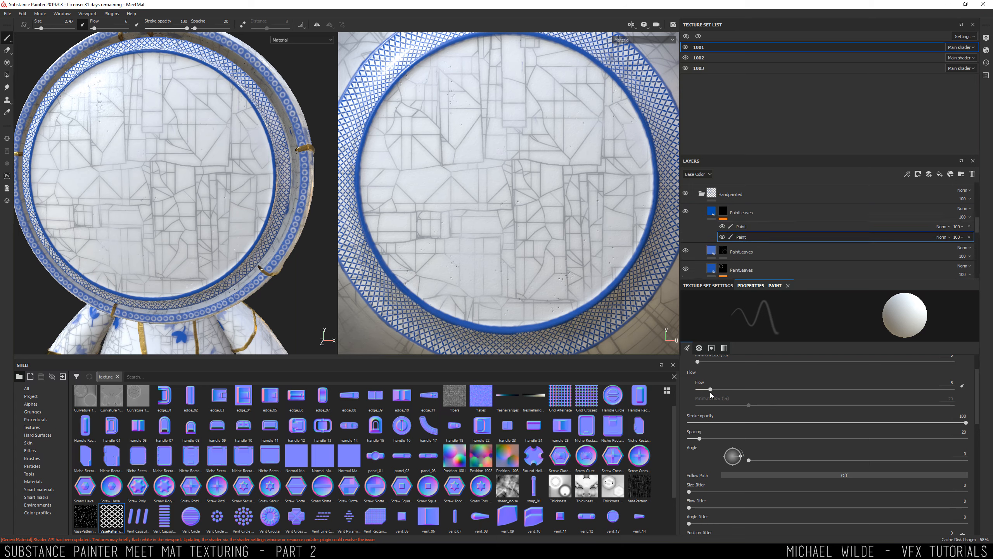
Paint a soft blue wash near the disc's centre on the lower Paint effect with a size 10.07 brush at flow 6
{"action": "middle_click_drag", "start_coordinate": [481, 182], "coordinate": [459, 186], "text": "alt"}
{"action": "mouse_move", "coordinate": [474, 157]}
{"action": "right_mouse_down", "text": "alt"}
{"action": "mouse_move", "coordinate": [496, 171]}
{"action": "mouse_move", "coordinate": [491, 191]}
{"action": "mouse_move", "coordinate": [507, 190]}
{"action": "right_mouse_up", "text": "alt"}
{"action": "mouse_move", "coordinate": [490, 167]}
{"action": "left_mouse_down"}
{"action": "mouse_move", "coordinate": [481, 175]}
{"action": "mouse_move", "coordinate": [454, 157]}
{"action": "mouse_move", "coordinate": [462, 135]}
{"action": "mouse_move", "coordinate": [501, 149]}
{"action": "mouse_move", "coordinate": [469, 129]}
{"action": "mouse_move", "coordinate": [563, 151]}
{"action": "mouse_move", "coordinate": [474, 181]}
{"action": "mouse_move", "coordinate": [501, 197]}
{"action": "mouse_move", "coordinate": [444, 195]}
{"action": "mouse_move", "coordinate": [500, 235]}
{"action": "mouse_move", "coordinate": [555, 219]}
{"action": "mouse_move", "coordinate": [469, 208]}
{"action": "mouse_move", "coordinate": [426, 235]}
{"action": "mouse_move", "coordinate": [450, 207]}
{"action": "mouse_move", "coordinate": [505, 240]}
{"action": "mouse_move", "coordinate": [545, 194]}
{"action": "mouse_move", "coordinate": [574, 218]}
{"action": "mouse_move", "coordinate": [563, 199]}
{"action": "mouse_move", "coordinate": [489, 188]}
{"action": "mouse_move", "coordinate": [430, 203]}
{"action": "mouse_move", "coordinate": [508, 254]}
{"action": "mouse_move", "coordinate": [580, 180]}
{"action": "mouse_move", "coordinate": [512, 158]}
{"action": "mouse_move", "coordinate": [438, 172]}
{"action": "mouse_move", "coordinate": [422, 205]}
{"action": "left_mouse_up"}
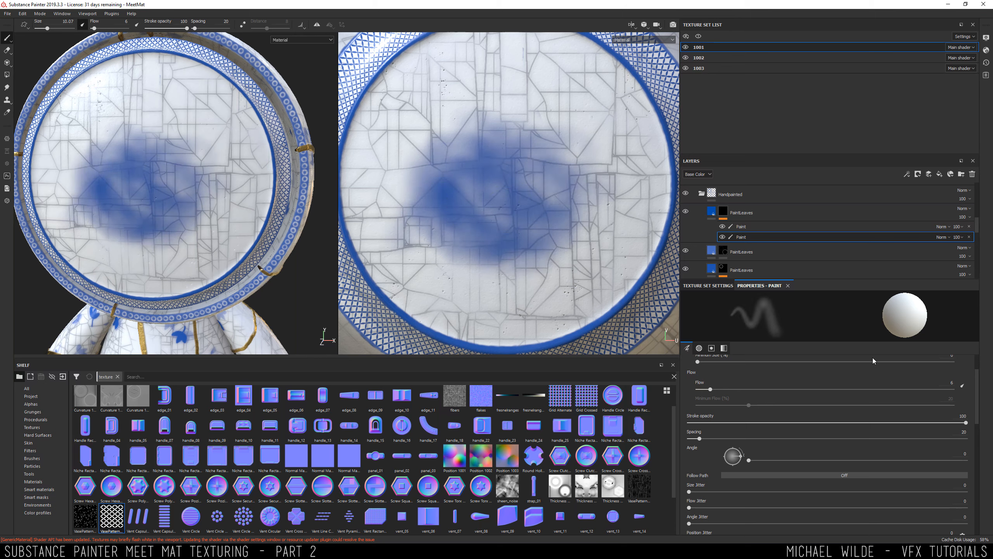
{"action": "scroll", "coordinate": [707, 480], "scroll_direction": "down", "scroll_amount": 5}
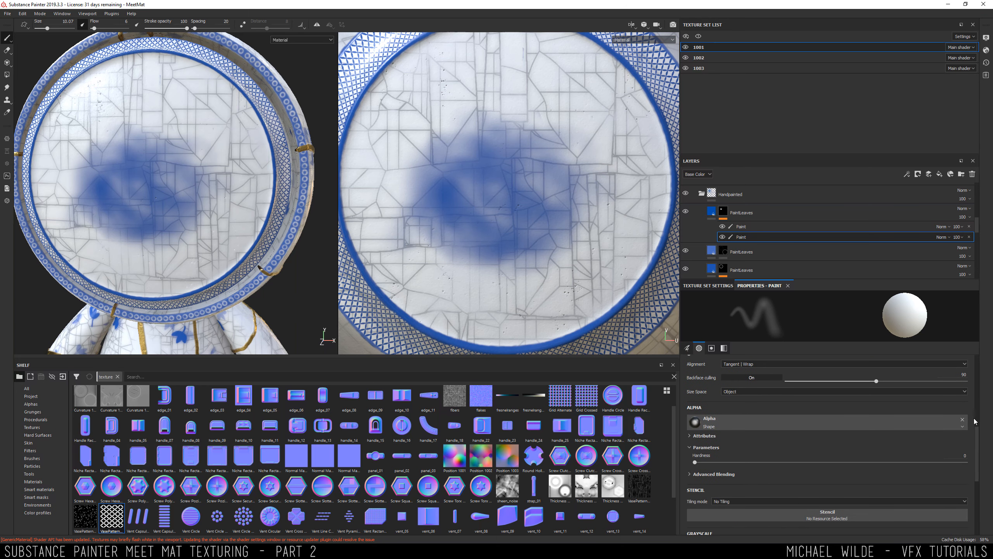
{"action": "scroll", "coordinate": [974, 421], "scroll_direction": "up", "scroll_amount": 5}
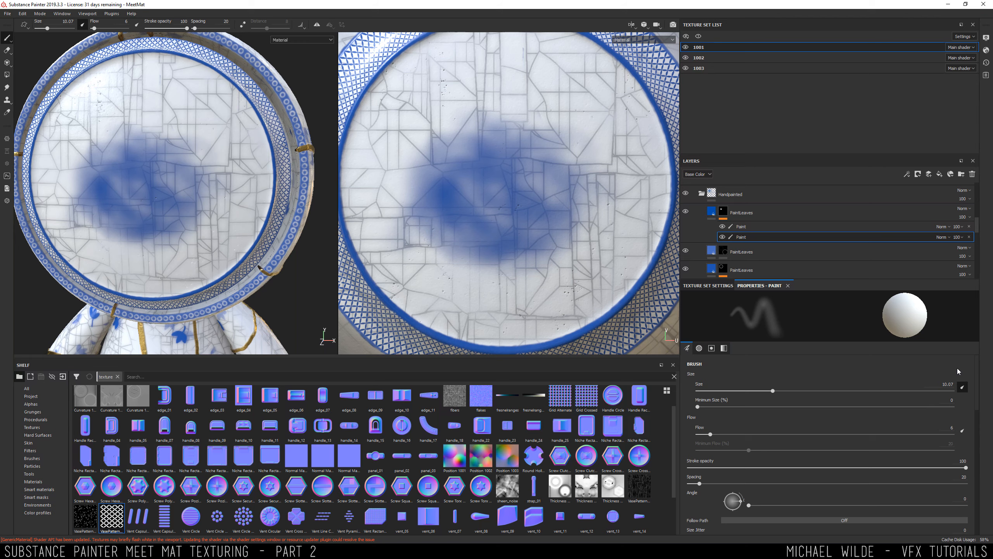
Extend the blue wash along its upper edge with a smaller soft brush
{"action": "middle_click_drag", "start_coordinate": [540, 191], "coordinate": [540, 221], "text": "alt"}
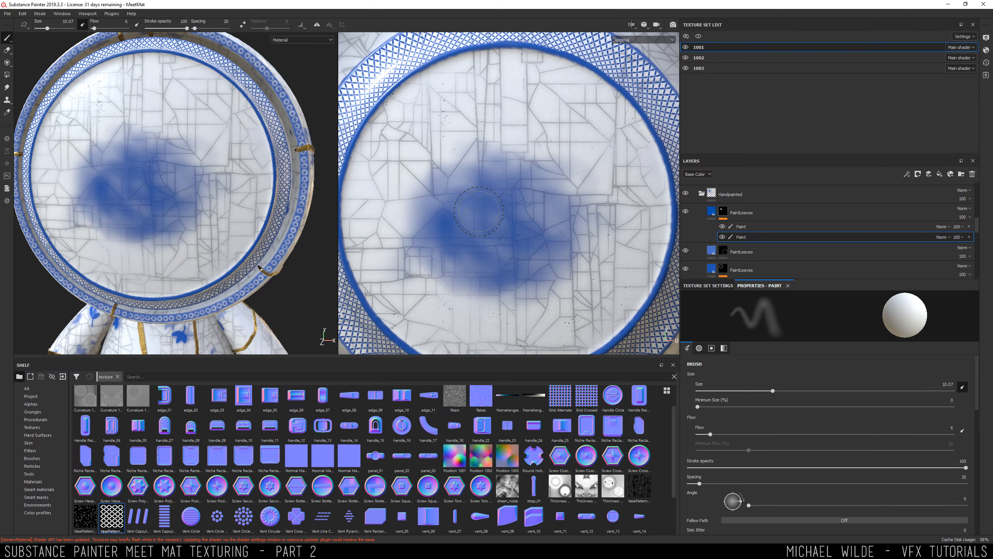
{"action": "right_click_drag", "start_coordinate": [476, 210], "coordinate": [450, 210], "text": "ctrl"}
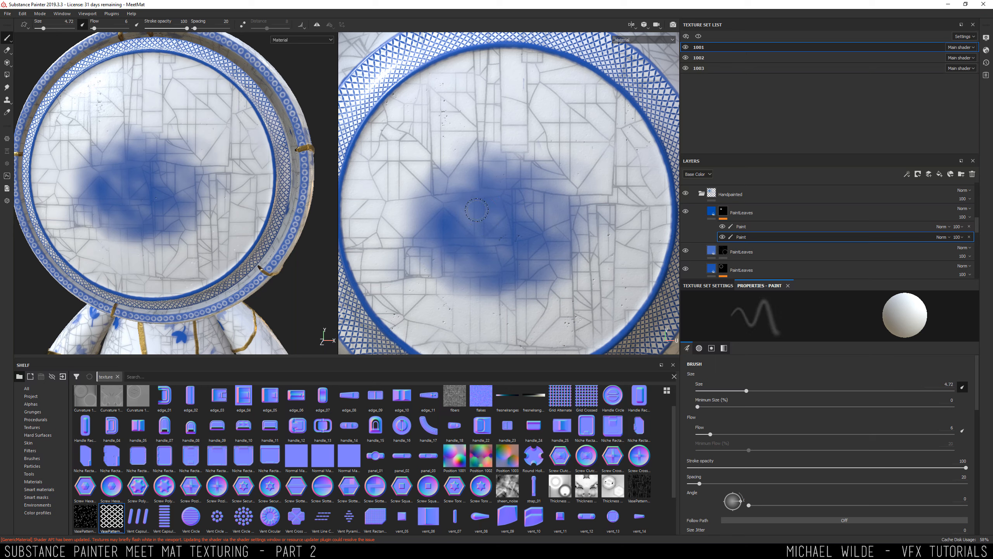
{"action": "left_click_drag", "start_coordinate": [453, 147], "coordinate": [465, 163]}
Select the upper Paint effect, set the brush flow to 46 and shrink the brush for fine line work
{"action": "left_click", "coordinate": [751, 227]}
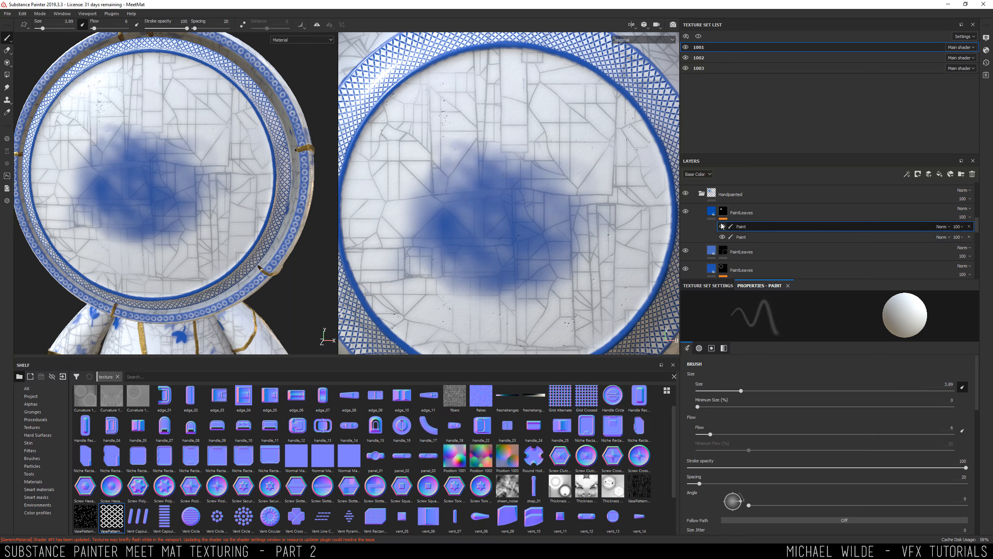
{"action": "left_click_drag", "start_coordinate": [710, 434], "coordinate": [813, 429]}
{"action": "key", "text": "bracketleft"}
{"action": "key", "text": "bracketleft"}
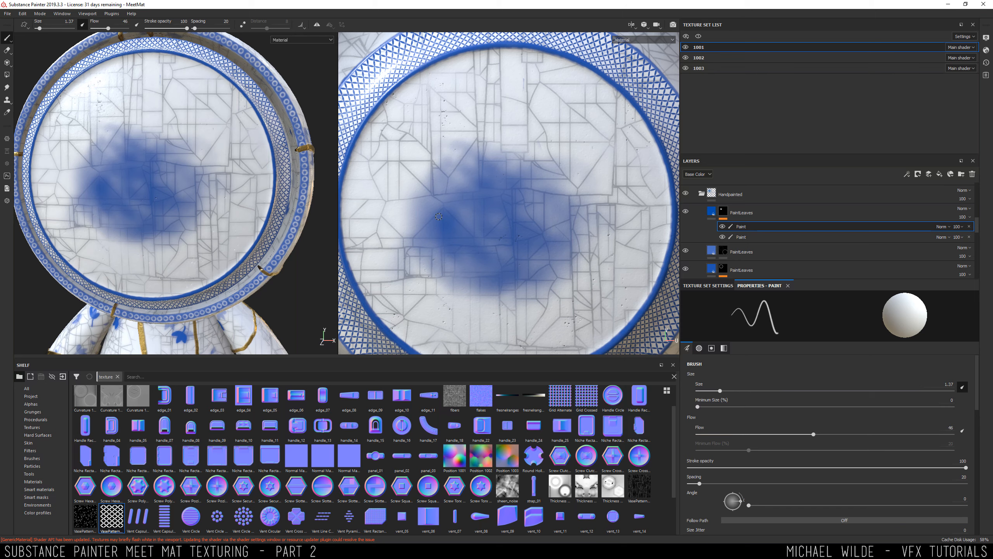
{"action": "key", "text": "bracketleft"}
Reduce the brush size to 0.59 and outline a layered flower over the blue wash, undoing the stray petal strokes
{"action": "left_click_drag", "start_coordinate": [423, 212], "coordinate": [414, 201]}
{"action": "key", "text": "ctrl+z"}
{"action": "key", "text": "bracketleft"}
{"action": "key", "text": "bracketleft"}
{"action": "key", "text": "bracketleft"}
{"action": "key", "text": "ctrl+z"}
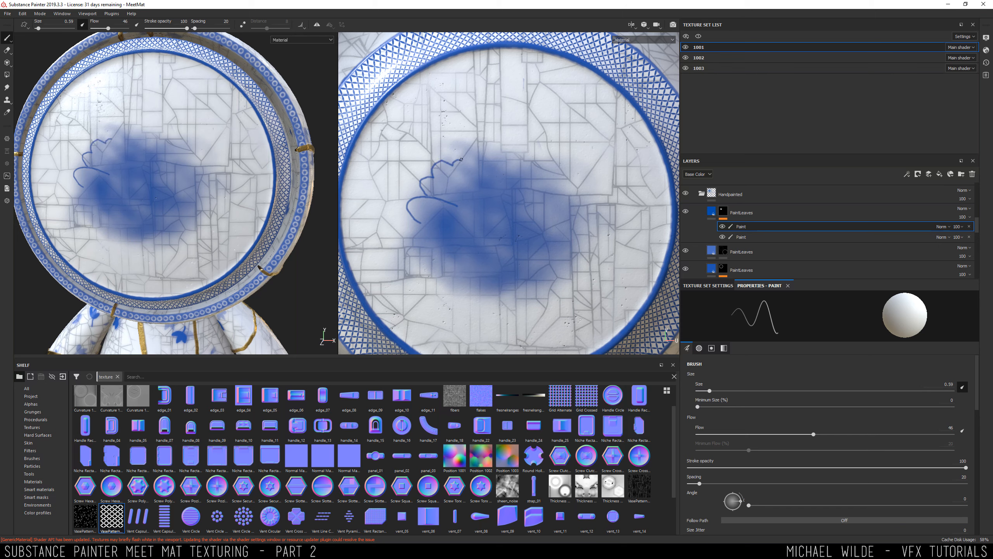
{"action": "left_click_drag", "start_coordinate": [462, 160], "coordinate": [487, 170]}
{"action": "mouse_move", "coordinate": [483, 153]}
{"action": "left_mouse_down"}
{"action": "mouse_move", "coordinate": [502, 142]}
{"action": "mouse_move", "coordinate": [529, 150]}
{"action": "mouse_move", "coordinate": [580, 201]}
{"action": "mouse_move", "coordinate": [562, 281]}
{"action": "mouse_move", "coordinate": [446, 274]}
{"action": "mouse_move", "coordinate": [416, 241]}
{"action": "mouse_move", "coordinate": [438, 219]}
{"action": "mouse_move", "coordinate": [475, 219]}
{"action": "mouse_move", "coordinate": [536, 191]}
{"action": "mouse_move", "coordinate": [505, 217]}
{"action": "mouse_move", "coordinate": [485, 274]}
{"action": "mouse_move", "coordinate": [508, 250]}
{"action": "mouse_move", "coordinate": [541, 254]}
{"action": "mouse_move", "coordinate": [547, 225]}
{"action": "mouse_move", "coordinate": [513, 225]}
{"action": "mouse_move", "coordinate": [548, 229]}
{"action": "left_mouse_up"}
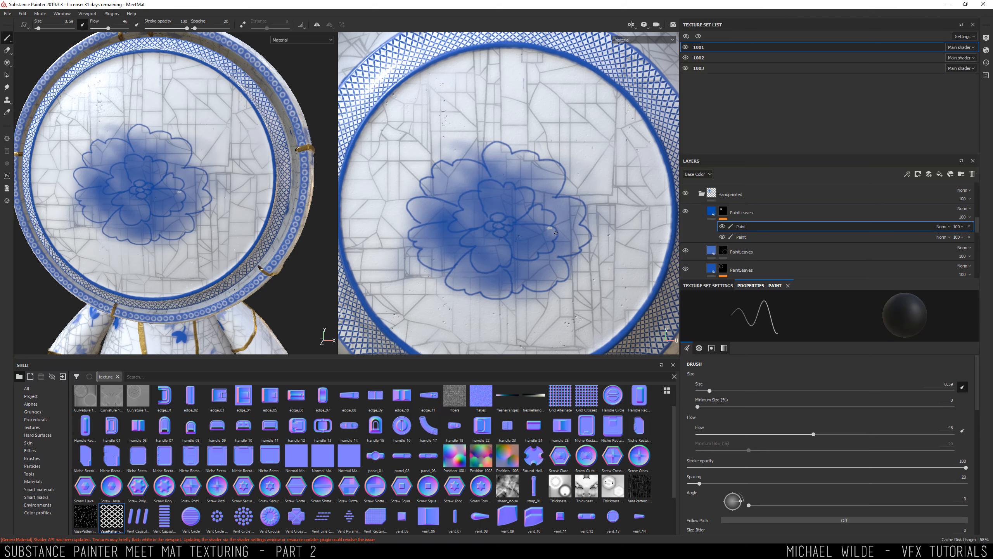
Set the upper Paint effect's blend mode to Linear Dodge and draw fine radiating lines inside the flower's petals
{"action": "left_click", "coordinate": [942, 226]}
{"action": "left_click", "coordinate": [952, 320]}
{"action": "scroll", "coordinate": [556, 261], "scroll_direction": "up", "scroll_amount": 1}
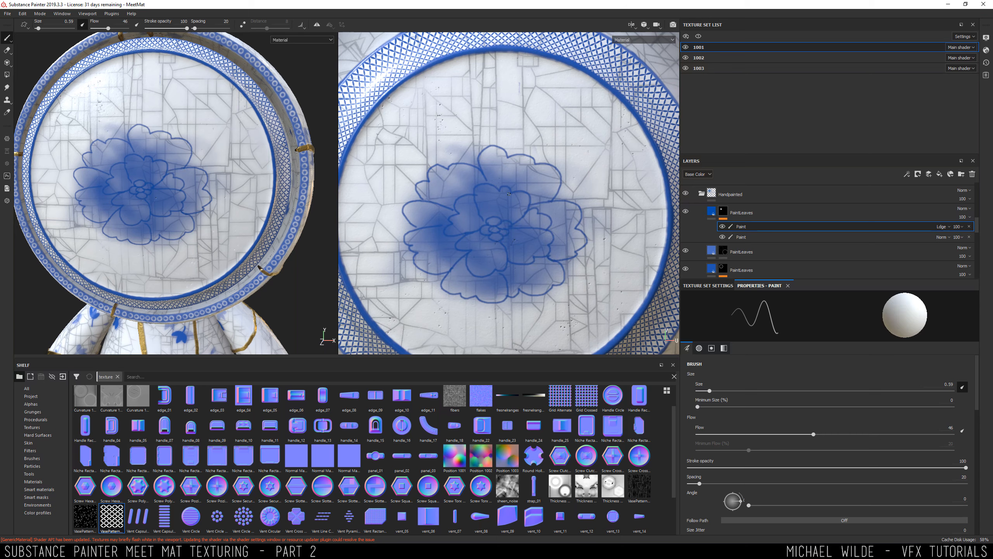
{"action": "middle_click_drag", "start_coordinate": [509, 194], "coordinate": [494, 144]}
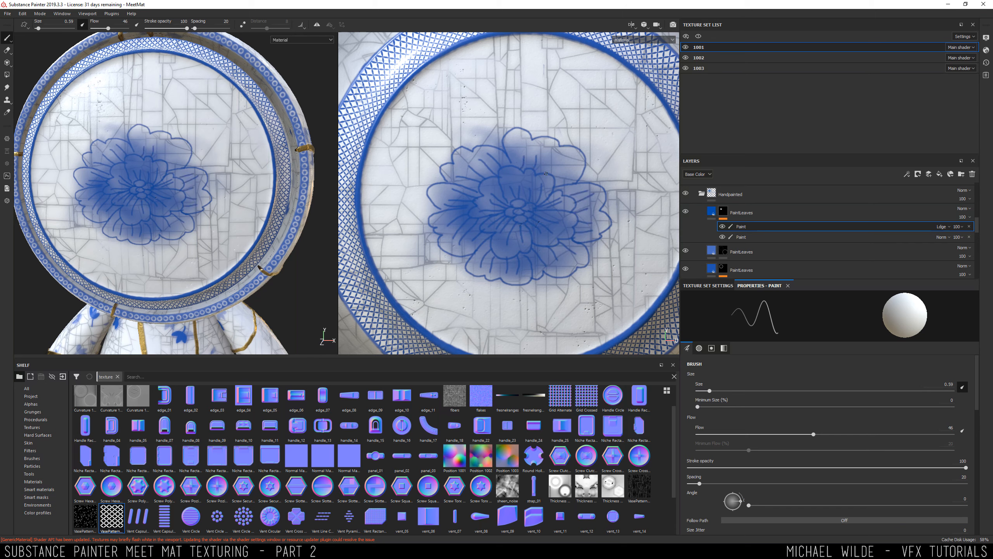
{"action": "left_click_drag", "start_coordinate": [556, 179], "coordinate": [576, 154]}
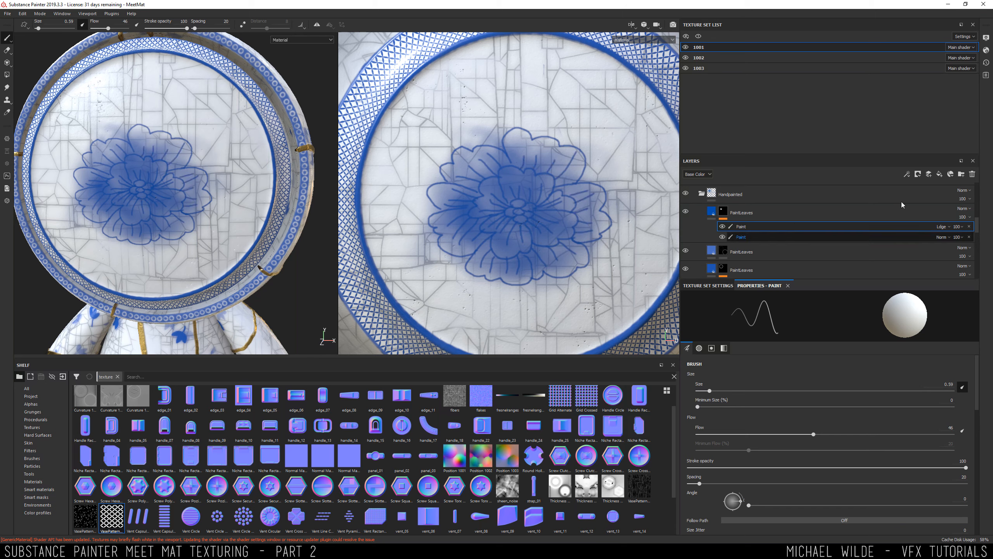
Select the lower Paint effect, set the brush to size 5.63 with flow 2, and soften the wash above the flower
{"action": "left_click", "coordinate": [751, 240]}
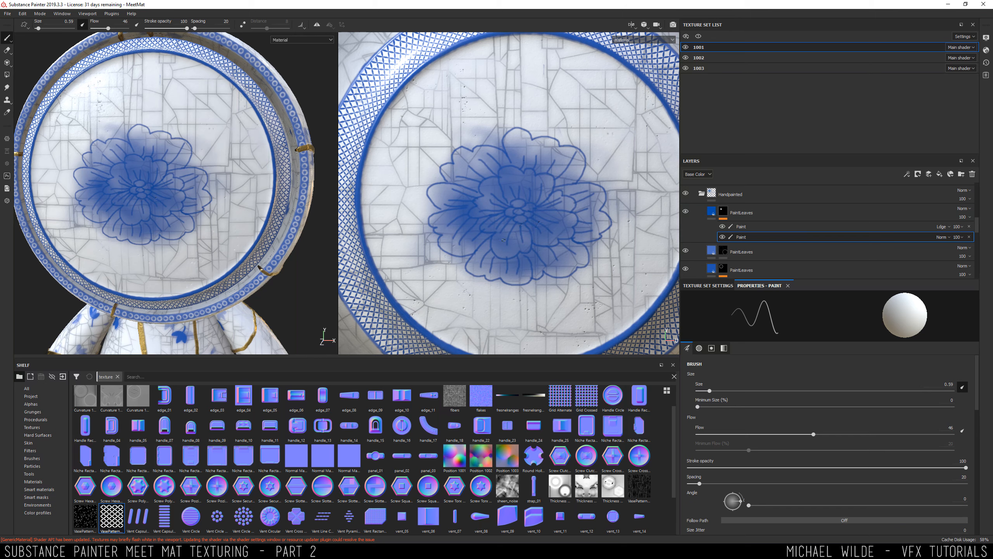
{"action": "key", "text": "bracketright"}
{"action": "key", "text": "bracketright"}
{"action": "key", "text": "bracketright"}
{"action": "key", "text": "bracketright"}
{"action": "key", "text": "bracketright"}
{"action": "key", "text": "bracketright"}
{"action": "key", "text": "bracketright"}
{"action": "key", "text": "bracketright"}
{"action": "key", "text": "bracketright"}
{"action": "key", "text": "bracketright"}
{"action": "left_click_drag", "start_coordinate": [772, 433], "coordinate": [698, 435]}
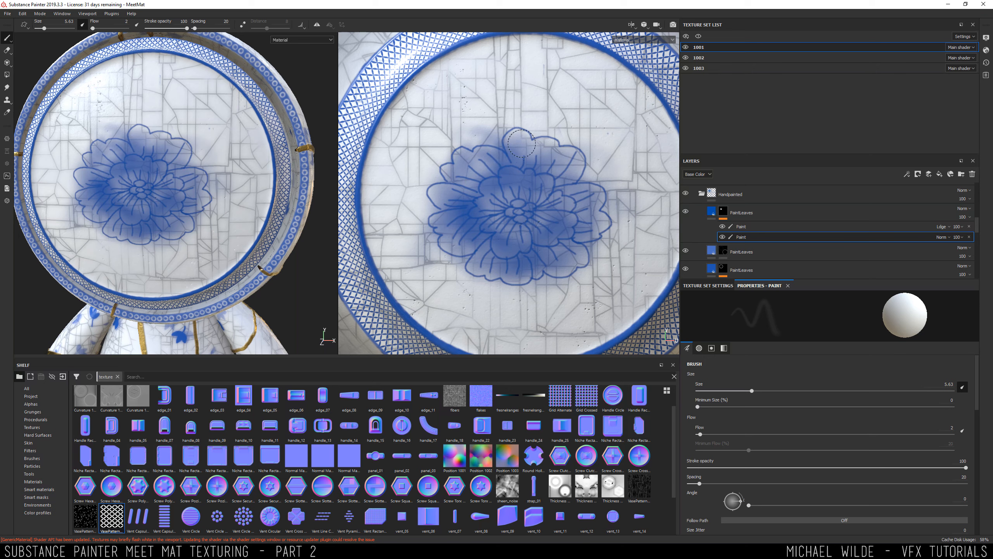
{"action": "key", "text": "x"}
{"action": "left_click_drag", "start_coordinate": [474, 131], "coordinate": [490, 134]}
Raise the brush flow to 6, vary light and dark areas in the petals' wash, and lighten the flower's centre at size 1.37
{"action": "left_click", "coordinate": [710, 434]}
{"action": "mouse_move", "coordinate": [444, 199]}
{"action": "left_mouse_down"}
{"action": "mouse_move", "coordinate": [462, 224]}
{"action": "mouse_move", "coordinate": [553, 258]}
{"action": "mouse_move", "coordinate": [585, 207]}
{"action": "left_mouse_up"}
{"action": "key", "text": "x"}
{"action": "mouse_move", "coordinate": [451, 238]}
{"action": "left_mouse_down"}
{"action": "mouse_move", "coordinate": [574, 262]}
{"action": "mouse_move", "coordinate": [531, 143]}
{"action": "mouse_move", "coordinate": [545, 160]}
{"action": "mouse_move", "coordinate": [520, 190]}
{"action": "left_mouse_up"}
{"action": "key", "text": "x"}
{"action": "right_click_drag", "start_coordinate": [527, 219], "coordinate": [494, 220], "text": "ctrl"}
{"action": "left_click_drag", "start_coordinate": [520, 209], "coordinate": [530, 215]}
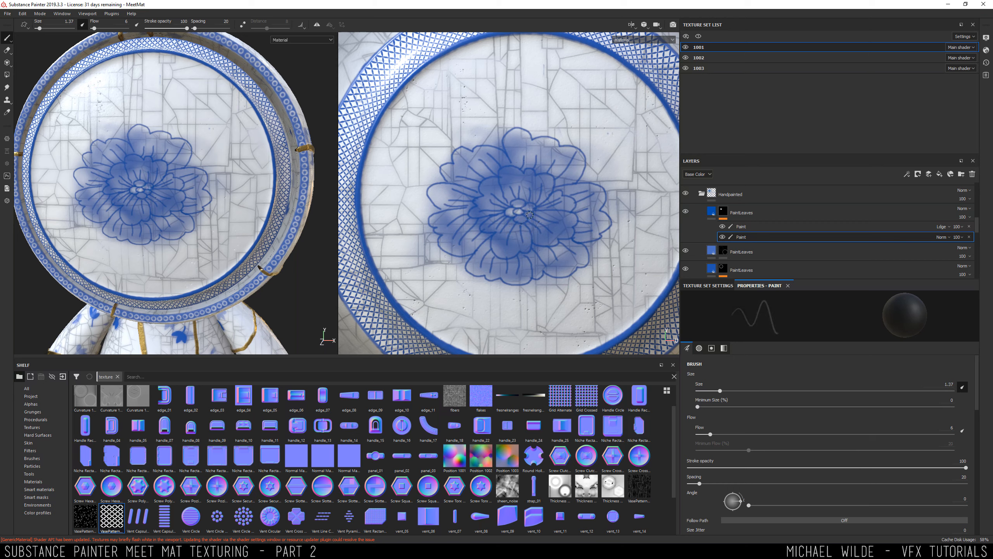
{"action": "right_click_drag", "start_coordinate": [219, 220], "coordinate": [181, 186], "text": "alt"}
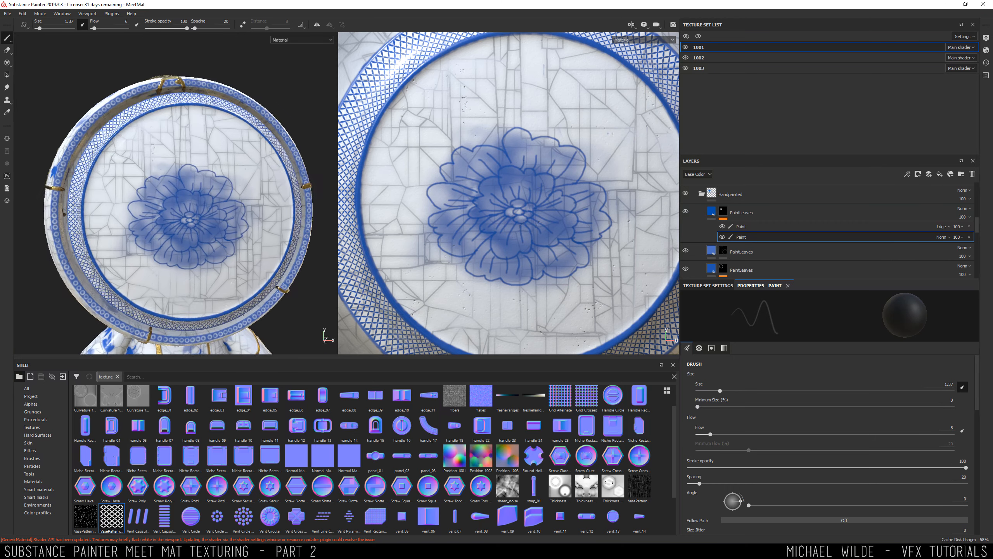
{"action": "left_click_drag", "start_coordinate": [181, 186], "coordinate": [145, 166], "text": "alt"}
{"action": "right_click_drag", "start_coordinate": [144, 166], "coordinate": [227, 211], "text": "alt"}
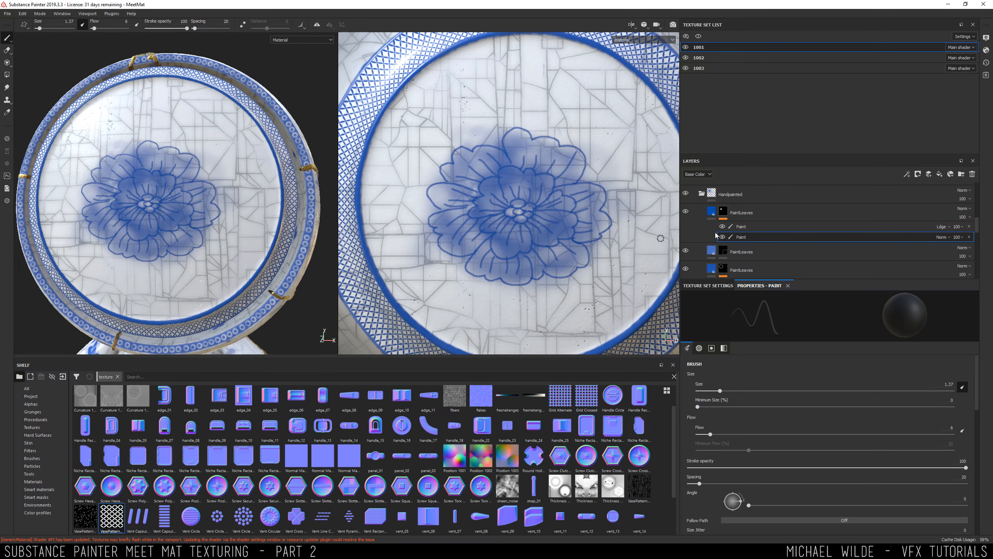
Add a Blur Slope filter above the PaintLeaves mask's Paint effects and use BnW Spots 1 as its custom noise
{"action": "right_click", "coordinate": [746, 227]}
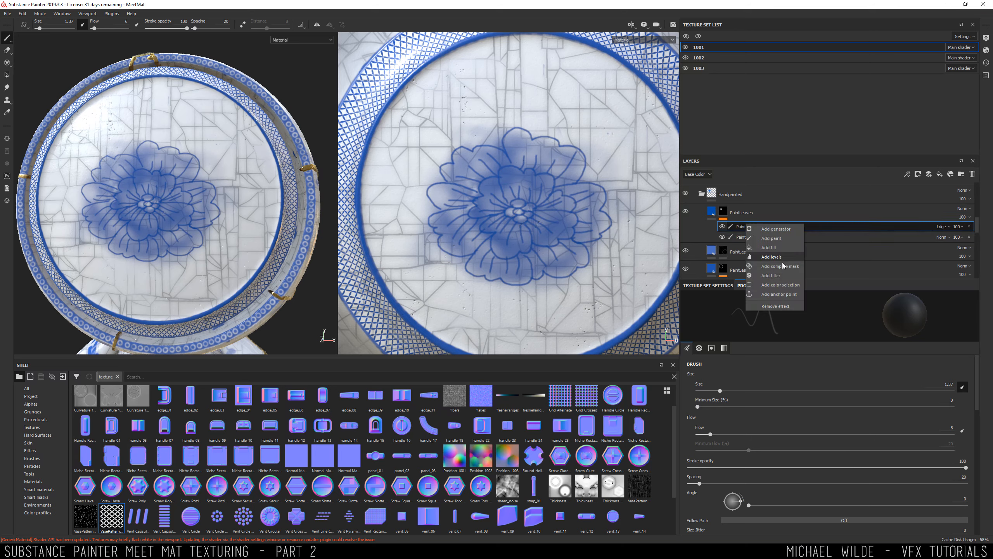
{"action": "left_click", "coordinate": [775, 275]}
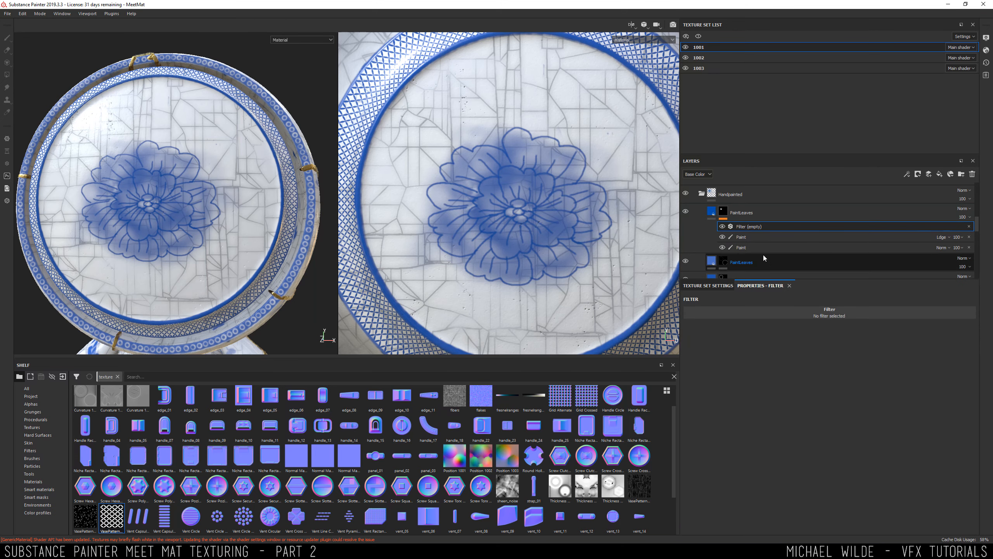
{"action": "left_click", "coordinate": [815, 309]}
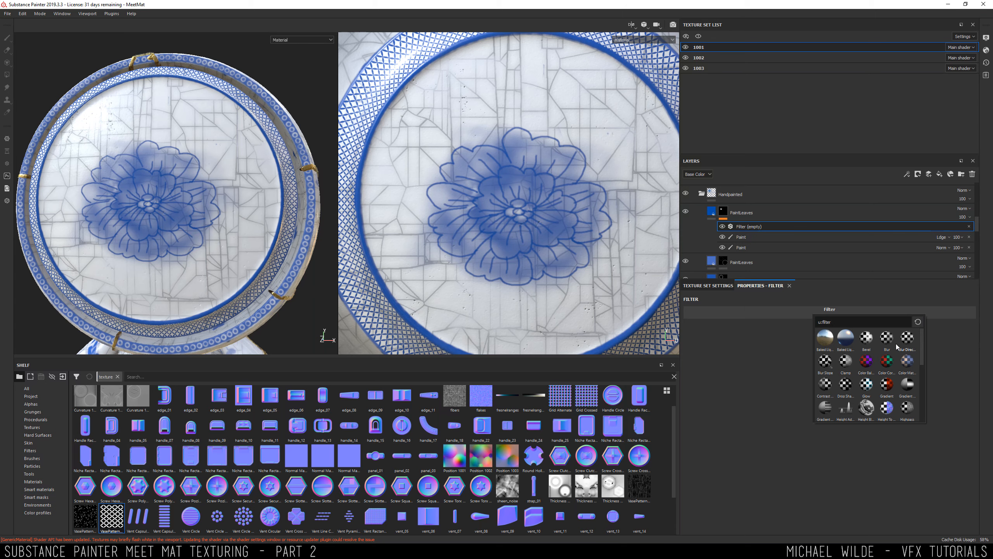
{"action": "left_click", "coordinate": [826, 362]}
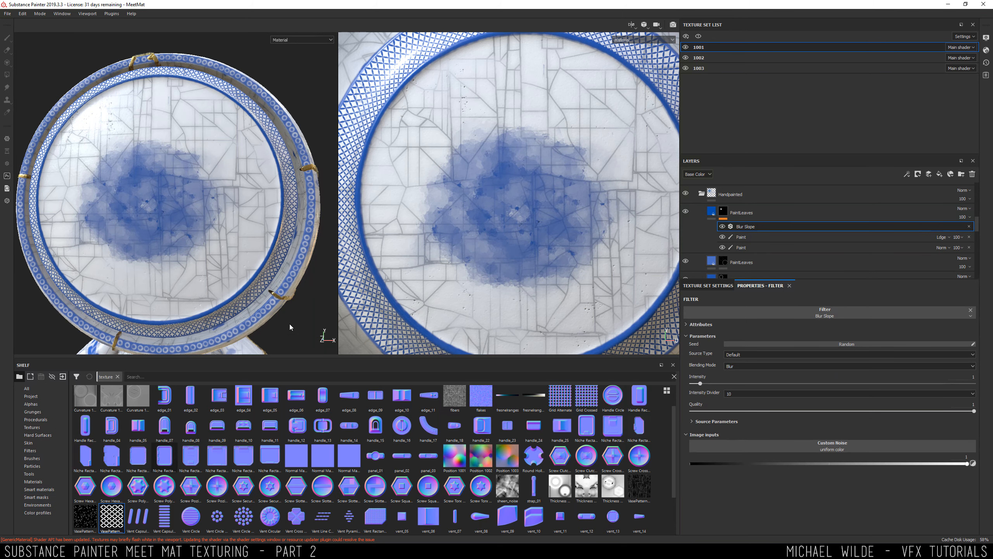
{"action": "left_click", "coordinate": [36, 419]}
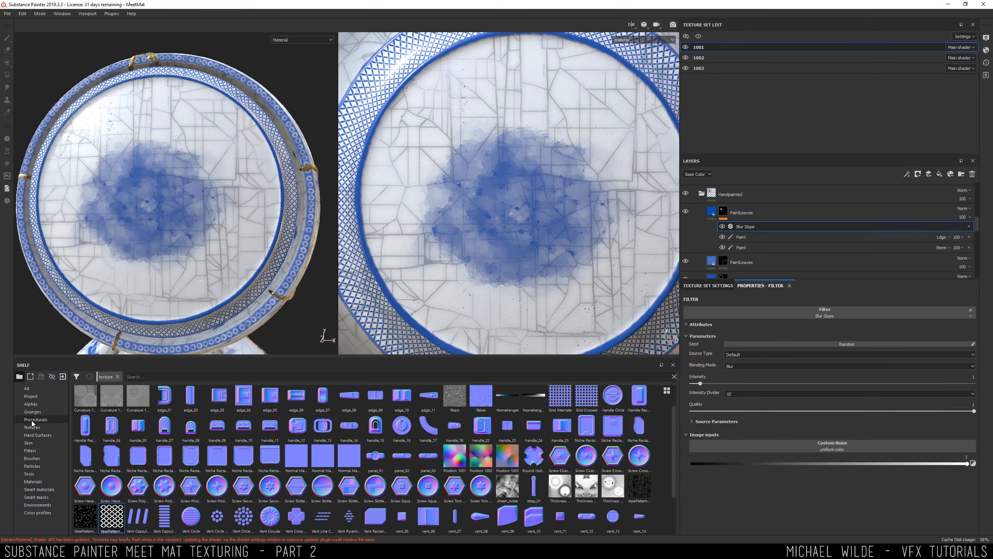
{"action": "left_click_drag", "start_coordinate": [269, 400], "coordinate": [804, 450]}
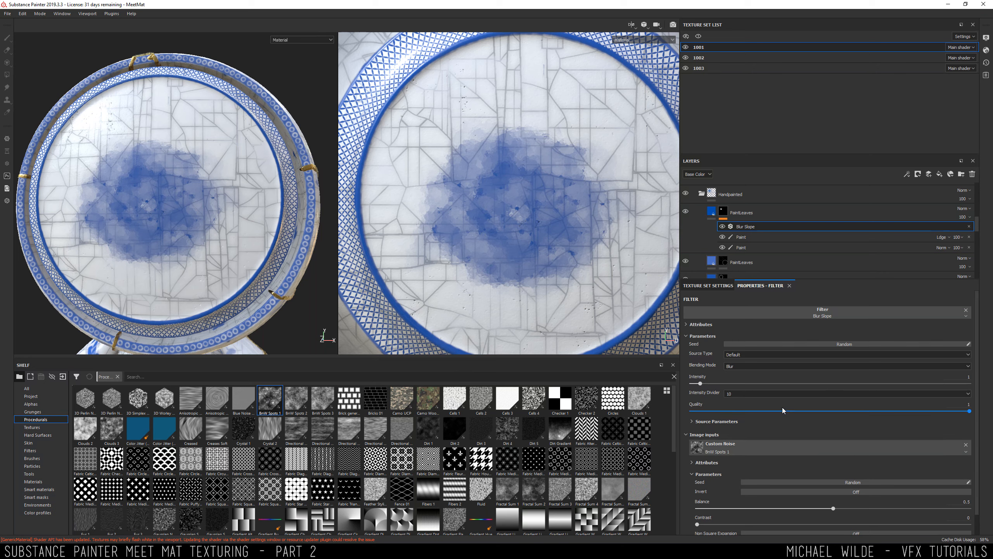
Set the Blur Slope intensity to 0.09 and its source position to 0.18, contrast to 0.27 and tiling to 15.61
{"action": "left_click_drag", "start_coordinate": [700, 383], "coordinate": [693, 385]}
{"action": "mouse_move", "coordinate": [834, 508]}
{"action": "left_mouse_down"}
{"action": "mouse_move", "coordinate": [739, 508]}
{"action": "mouse_move", "coordinate": [881, 500]}
{"action": "mouse_move", "coordinate": [767, 505]}
{"action": "left_mouse_up"}
{"action": "left_click", "coordinate": [695, 421]}
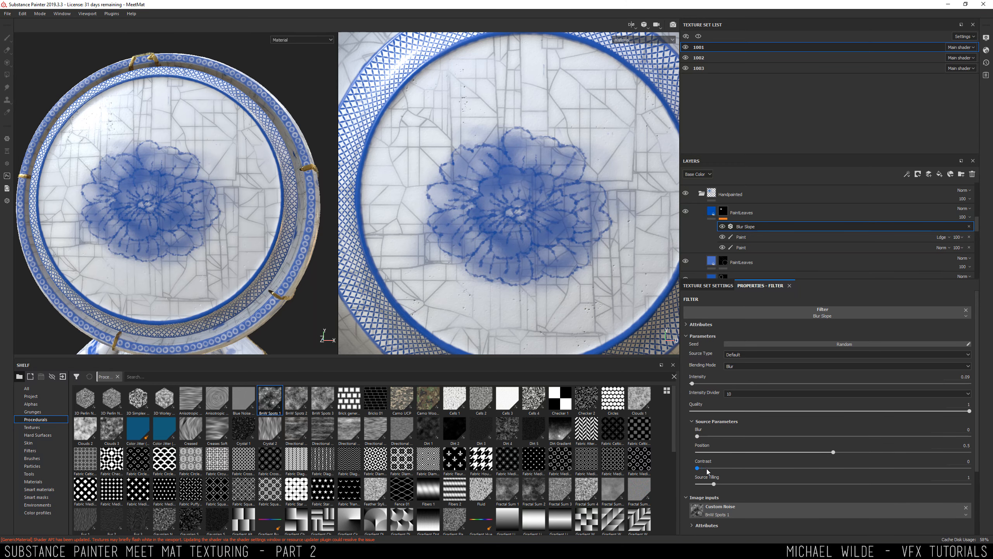
{"action": "mouse_move", "coordinate": [713, 482]}
{"action": "left_mouse_down"}
{"action": "mouse_move", "coordinate": [958, 471]}
{"action": "mouse_move", "coordinate": [749, 467]}
{"action": "mouse_move", "coordinate": [742, 458]}
{"action": "left_mouse_up"}
{"action": "left_click", "coordinate": [730, 452]}
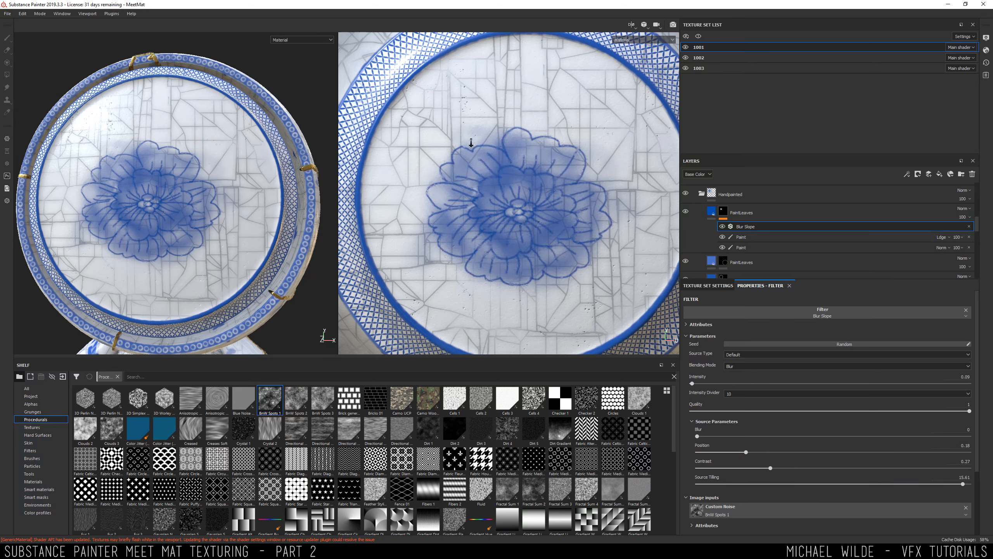
{"action": "scroll", "coordinate": [467, 148], "scroll_direction": "up", "scroll_amount": 6}
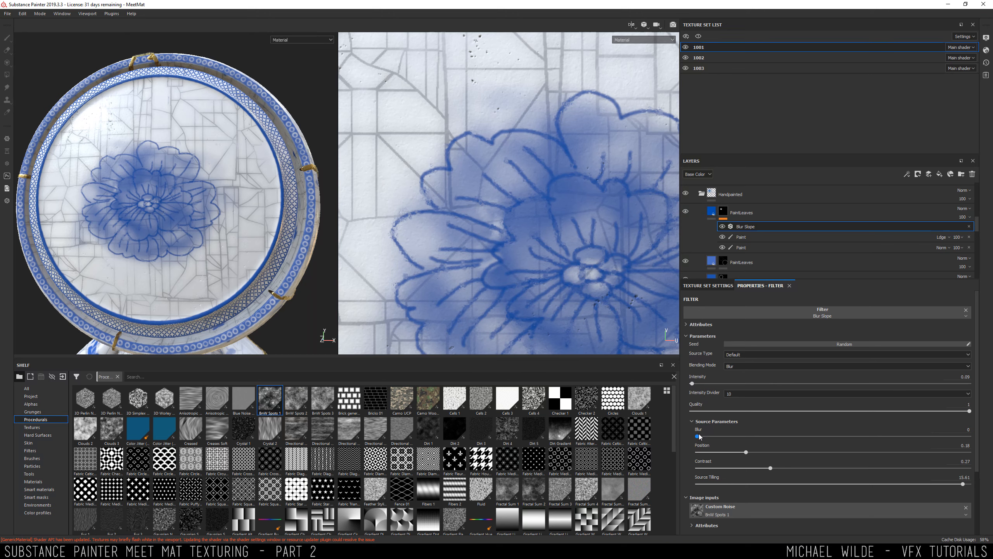
Refine the Blur Slope filter to source blur 1.4, position 0.25 and intensity 0.04, checking the flower on the figure
{"action": "mouse_move", "coordinate": [698, 436]}
{"action": "left_mouse_down"}
{"action": "mouse_move", "coordinate": [743, 436]}
{"action": "mouse_move", "coordinate": [716, 436]}
{"action": "left_mouse_up"}
{"action": "scroll", "coordinate": [479, 239], "scroll_direction": "down", "scroll_amount": 4}
{"action": "middle_click_drag", "start_coordinate": [498, 237], "coordinate": [455, 178], "text": "alt"}
{"action": "scroll", "coordinate": [455, 178], "scroll_direction": "up", "scroll_amount": 1}
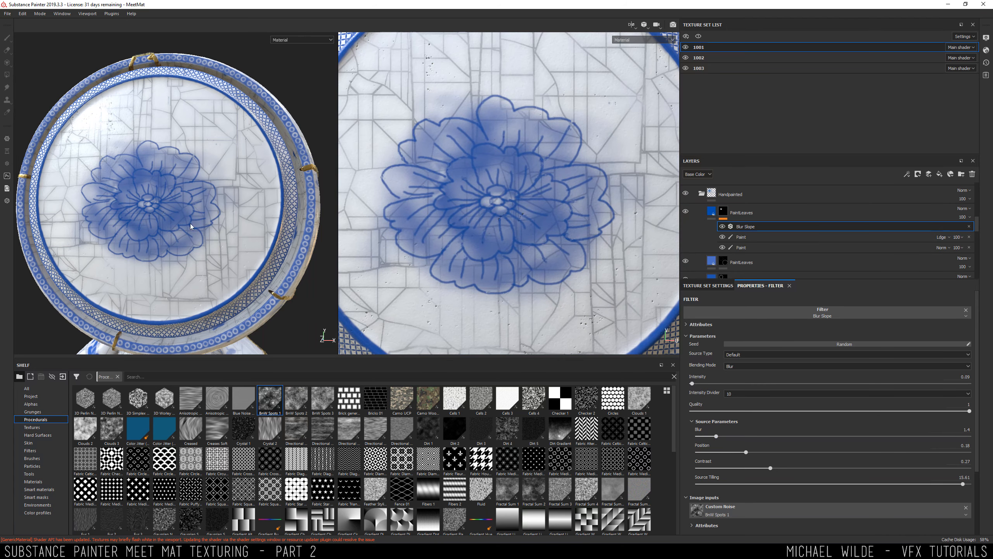
{"action": "mouse_move", "coordinate": [229, 198]}
{"action": "left_mouse_down", "text": "alt"}
{"action": "mouse_move", "coordinate": [257, 195]}
{"action": "mouse_move", "coordinate": [204, 146]}
{"action": "mouse_move", "coordinate": [192, 174]}
{"action": "mouse_move", "coordinate": [240, 202]}
{"action": "left_mouse_up", "text": "alt"}
{"action": "scroll", "coordinate": [192, 174], "scroll_direction": "up", "scroll_amount": 2}
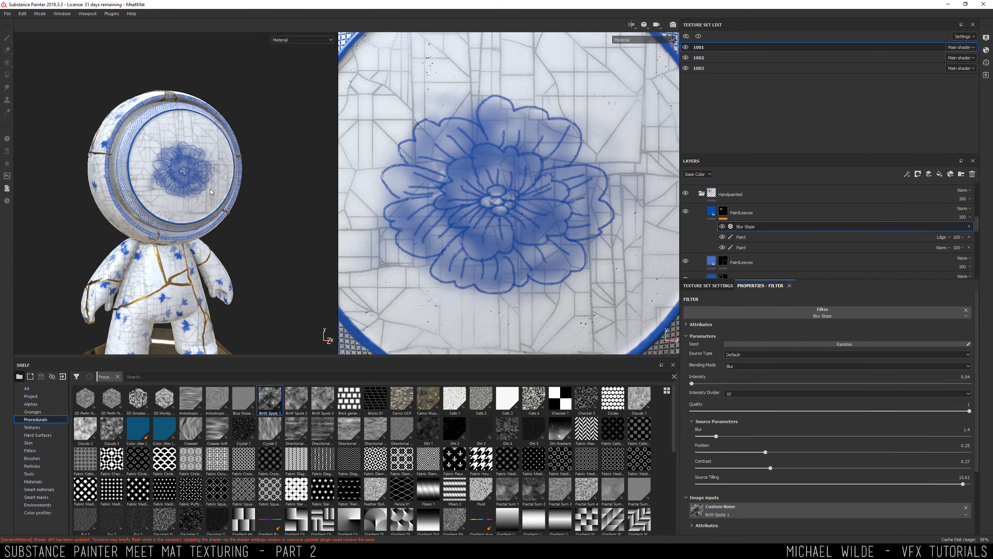
{"action": "mouse_move", "coordinate": [222, 181]}
{"action": "left_mouse_down", "text": "alt"}
{"action": "mouse_move", "coordinate": [242, 175]}
{"action": "mouse_move", "coordinate": [229, 185]}
{"action": "left_mouse_up", "text": "alt"}
{"action": "middle_click_drag", "start_coordinate": [228, 184], "coordinate": [190, 229], "text": "alt"}
{"action": "scroll", "coordinate": [190, 229], "scroll_direction": "up", "scroll_amount": 2}
{"action": "left_click_drag", "start_coordinate": [190, 230], "coordinate": [191, 231], "text": "alt"}
Hide the Blur Slope filter and refine the petals' wash on the lower Paint effect with brush size 4.72 and flow 3
{"action": "left_click", "coordinate": [732, 238]}
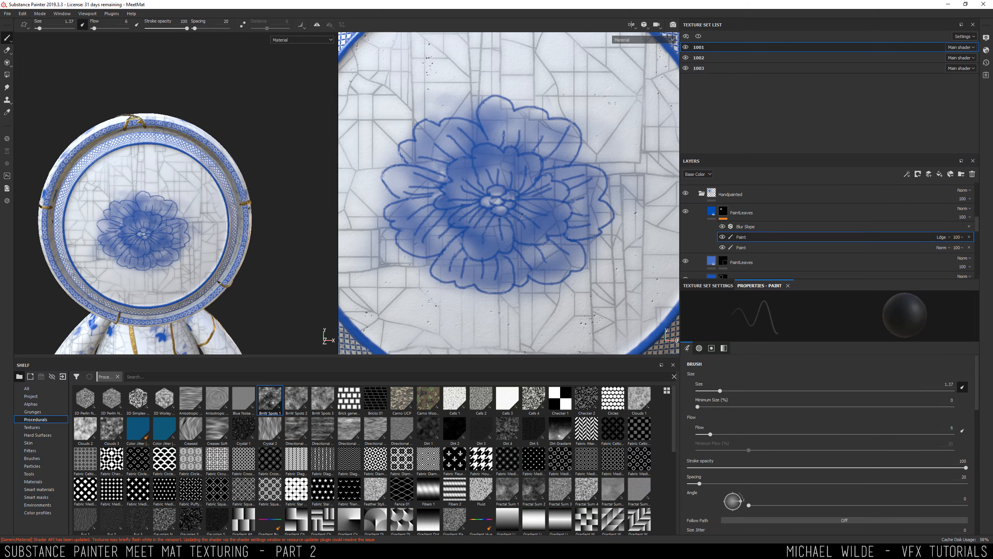
{"action": "scroll", "coordinate": [404, 201], "scroll_direction": "up", "scroll_amount": 2}
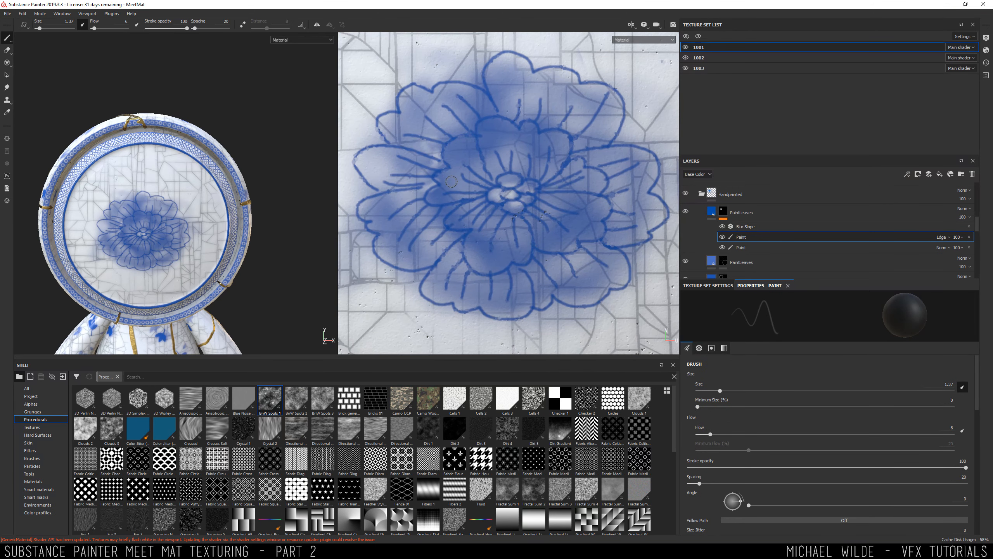
{"action": "right_click_drag", "start_coordinate": [452, 181], "coordinate": [474, 146], "text": "ctrl"}
{"action": "left_click_drag", "start_coordinate": [711, 435], "coordinate": [703, 434]}
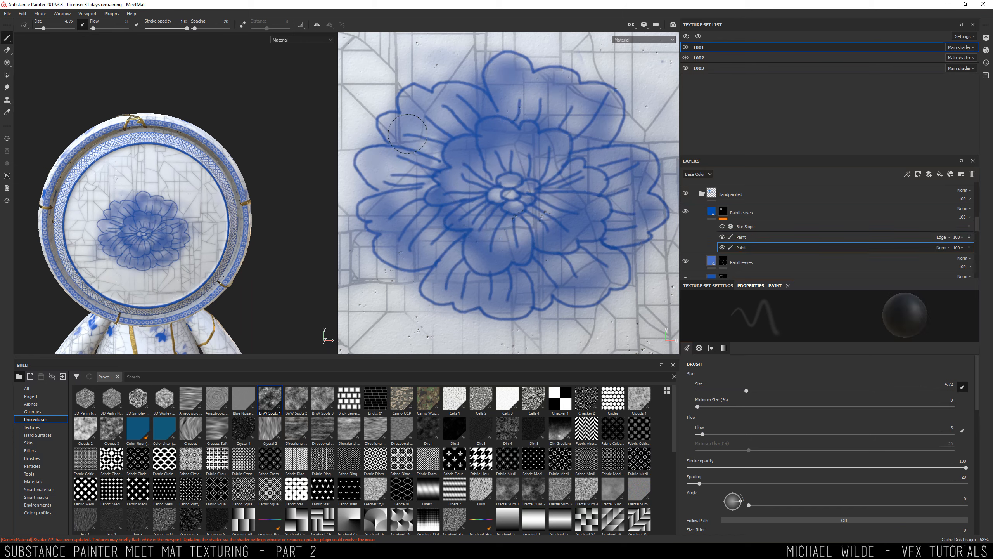
{"action": "left_click_drag", "start_coordinate": [430, 130], "coordinate": [452, 114]}
{"action": "mouse_move", "coordinate": [463, 263]}
{"action": "left_mouse_down"}
{"action": "mouse_move", "coordinate": [551, 270]}
{"action": "mouse_move", "coordinate": [584, 296]}
{"action": "left_mouse_up"}
Examine the painted flower on the face disc from several angles and distances
{"action": "right_click_drag", "start_coordinate": [616, 214], "coordinate": [433, 204], "text": "alt"}
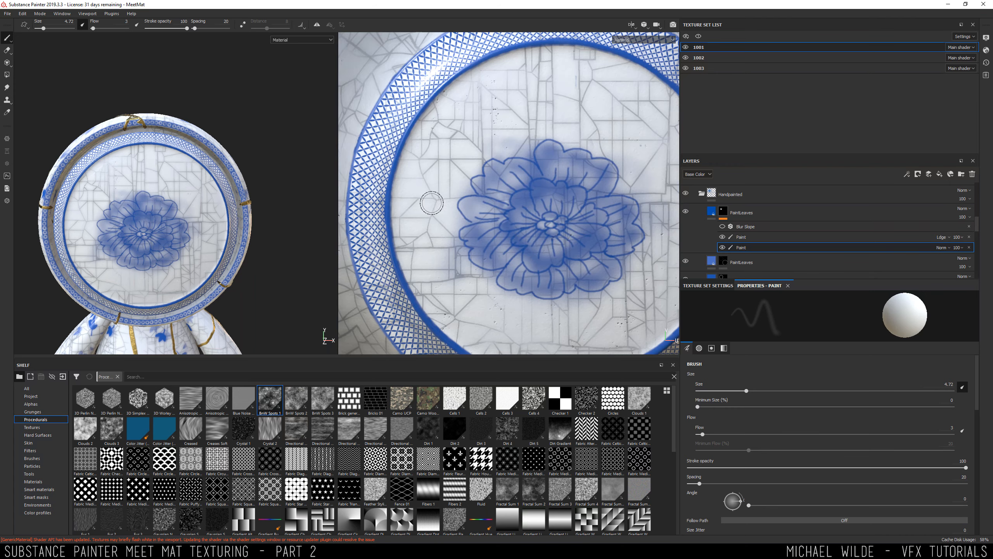
{"action": "middle_click_drag", "start_coordinate": [568, 174], "coordinate": [470, 178], "text": "alt"}
{"action": "right_click_drag", "start_coordinate": [598, 227], "coordinate": [453, 185], "text": "alt"}
{"action": "left_click_drag", "start_coordinate": [119, 165], "coordinate": [184, 176], "text": "alt"}
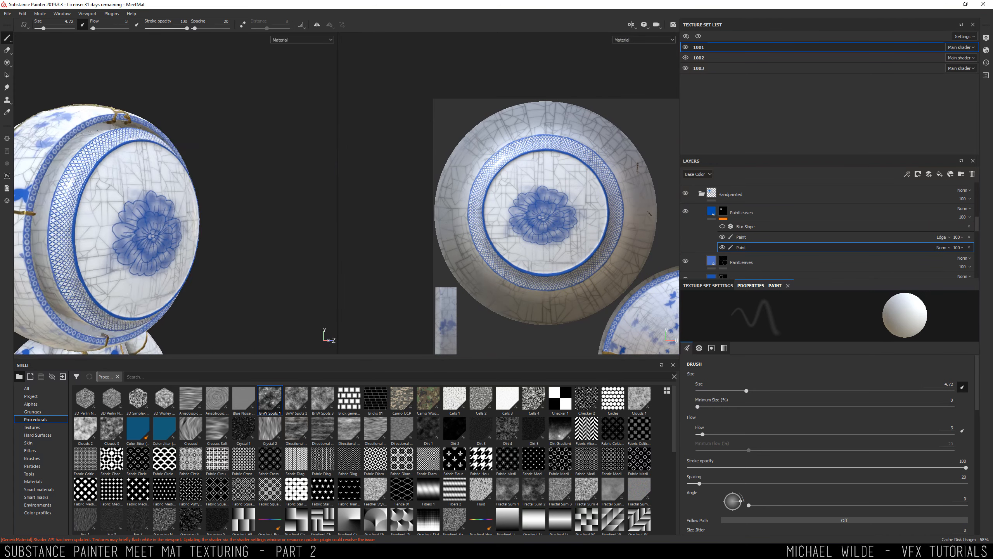
{"action": "right_click_drag", "start_coordinate": [184, 176], "coordinate": [139, 291], "text": "alt"}
{"action": "left_click_drag", "start_coordinate": [211, 235], "coordinate": [164, 219], "text": "alt"}
{"action": "right_click_drag", "start_coordinate": [200, 146], "coordinate": [262, 253], "text": "alt"}
{"action": "left_click_drag", "start_coordinate": [262, 253], "coordinate": [155, 134], "text": "alt"}
{"action": "right_click_drag", "start_coordinate": [155, 134], "coordinate": [236, 204], "text": "alt"}
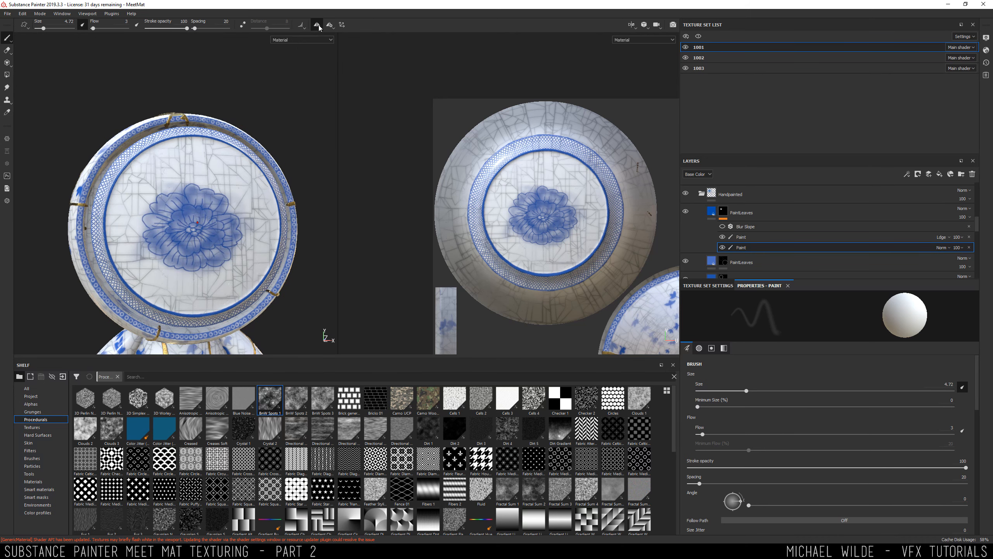
Enable radial symmetry on the face disc, select the upper Paint effect and reduce the brush size
{"action": "right_click_drag", "start_coordinate": [158, 133], "coordinate": [219, 212], "text": "alt"}
{"action": "middle_click_drag", "start_coordinate": [275, 165], "coordinate": [180, 137], "text": "alt"}
{"action": "right_click_drag", "start_coordinate": [180, 137], "coordinate": [231, 175], "text": "alt"}
{"action": "middle_click_drag", "start_coordinate": [160, 135], "coordinate": [138, 112], "text": "alt"}
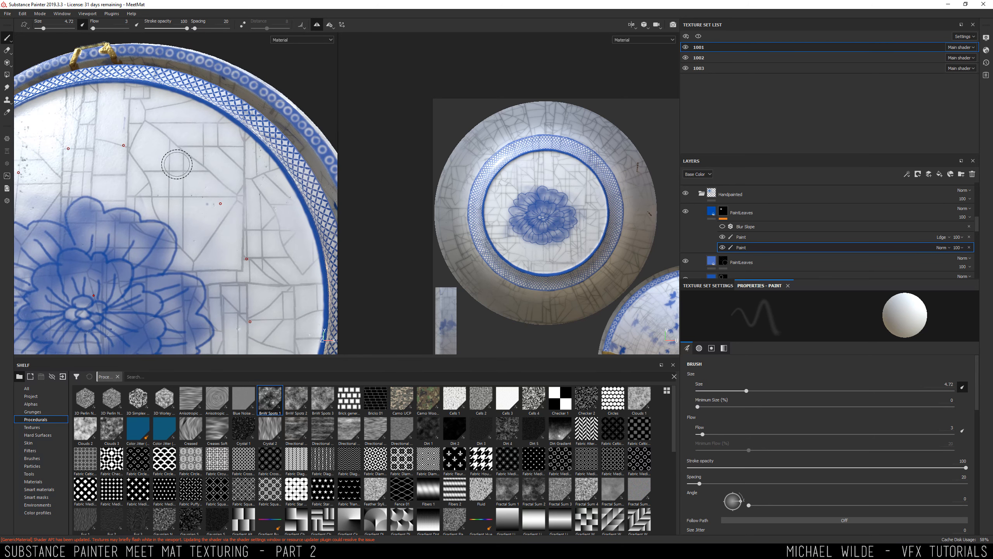
{"action": "left_click", "coordinate": [753, 236]}
{"action": "key", "text": "bracketleft"}
{"action": "key", "text": "bracketleft"}
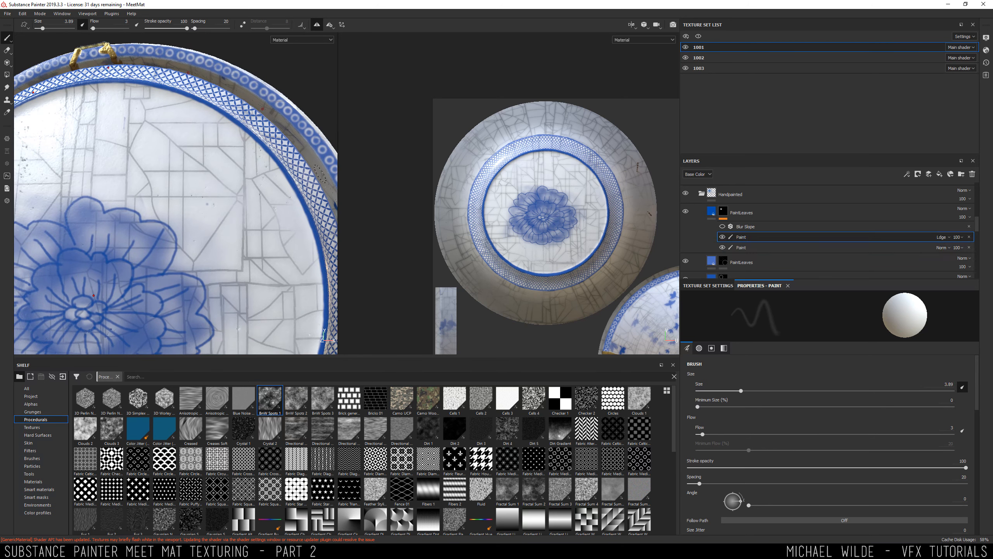
{"action": "key", "text": "bracketleft"}
{"action": "key", "text": "bracketleft"}
{"action": "left_click", "coordinate": [741, 247]}
{"action": "right_click_drag", "start_coordinate": [266, 208], "coordinate": [282, 208], "text": "ctrl"}
{"action": "mouse_move", "coordinate": [281, 184]}
{"action": "left_mouse_down"}
{"action": "mouse_move", "coordinate": [233, 198]}
{"action": "mouse_move", "coordinate": [213, 231]}
{"action": "mouse_move", "coordinate": [225, 197]}
{"action": "mouse_move", "coordinate": [231, 223]}
{"action": "left_mouse_up"}
{"action": "key", "text": "ctrl+z"}
Outline a radial ring of small leafy buds with stems around the flower on the upper Paint effect, using brush flow 47
{"action": "left_click", "coordinate": [330, 24]}
{"action": "left_click", "coordinate": [741, 237]}
{"action": "left_click_drag", "start_coordinate": [731, 390], "coordinate": [704, 390]}
{"action": "left_click_drag", "start_coordinate": [702, 434], "coordinate": [816, 433]}
{"action": "mouse_move", "coordinate": [278, 168]}
{"action": "left_mouse_down"}
{"action": "mouse_move", "coordinate": [233, 195]}
{"action": "mouse_move", "coordinate": [232, 230]}
{"action": "mouse_move", "coordinate": [236, 196]}
{"action": "mouse_move", "coordinate": [231, 221]}
{"action": "left_mouse_up"}
{"action": "mouse_move", "coordinate": [231, 215]}
{"action": "left_mouse_down"}
{"action": "mouse_move", "coordinate": [238, 206]}
{"action": "mouse_move", "coordinate": [225, 204]}
{"action": "left_mouse_up"}
Shade the ring of buds with a soft wash on the lower Paint effect and trim its excess using brush size 3.14
{"action": "left_click", "coordinate": [745, 247]}
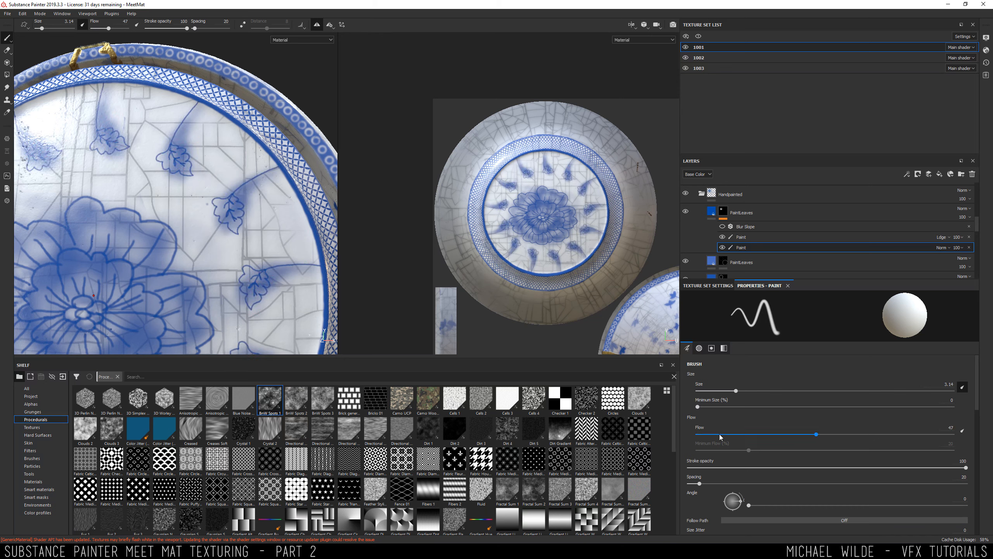
{"action": "right_click_drag", "start_coordinate": [229, 208], "coordinate": [184, 196], "text": "alt"}
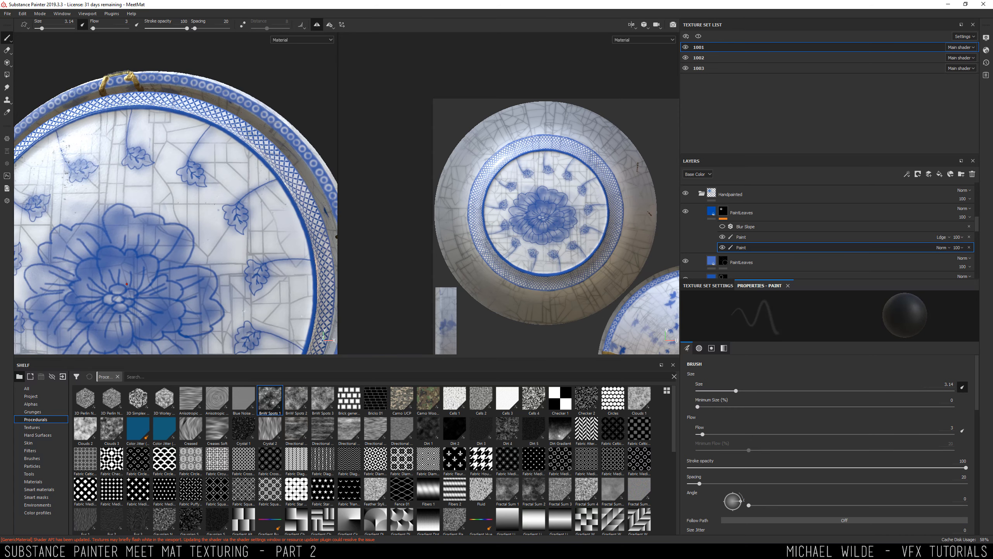
{"action": "middle_click_drag", "start_coordinate": [184, 196], "coordinate": [282, 145], "text": "alt"}
{"action": "right_click_drag", "start_coordinate": [281, 144], "coordinate": [209, 142], "text": "alt"}
{"action": "middle_click_drag", "start_coordinate": [208, 142], "coordinate": [145, 176], "text": "alt"}
{"action": "middle_click_drag", "start_coordinate": [227, 228], "coordinate": [247, 230], "text": "alt"}
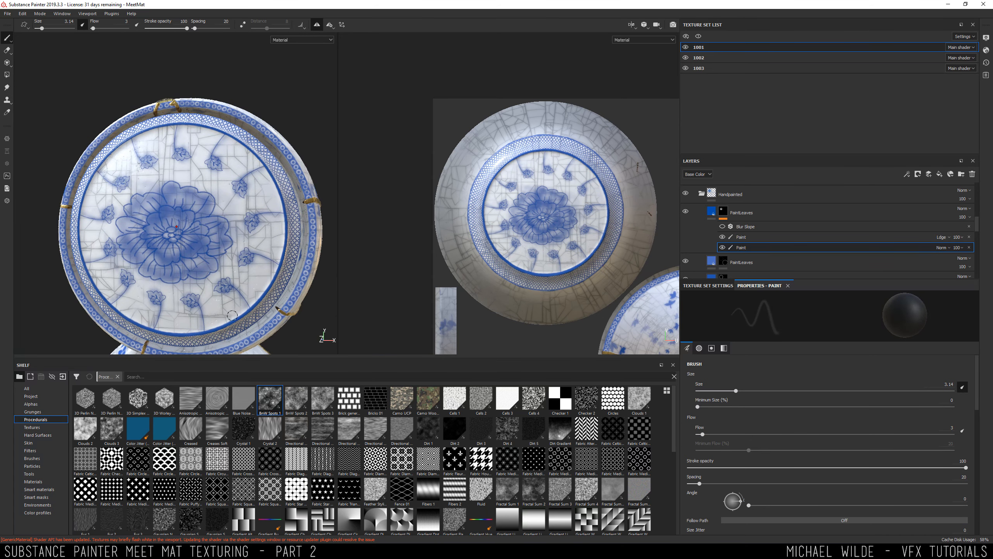
Paint a soft blue wash around the face disc's inner edge with brush size 6.62, undoing the first stroke
{"action": "right_click_drag", "start_coordinate": [202, 324], "coordinate": [215, 322], "text": "ctrl"}
{"action": "key", "text": "x"}
{"action": "mouse_move", "coordinate": [200, 315]}
{"action": "left_mouse_down"}
{"action": "mouse_move", "coordinate": [244, 304]}
{"action": "mouse_move", "coordinate": [110, 235]}
{"action": "mouse_move", "coordinate": [94, 211]}
{"action": "mouse_move", "coordinate": [104, 233]}
{"action": "mouse_move", "coordinate": [164, 223]}
{"action": "mouse_move", "coordinate": [154, 219]}
{"action": "left_mouse_up"}
{"action": "key", "text": "ctrl+z"}
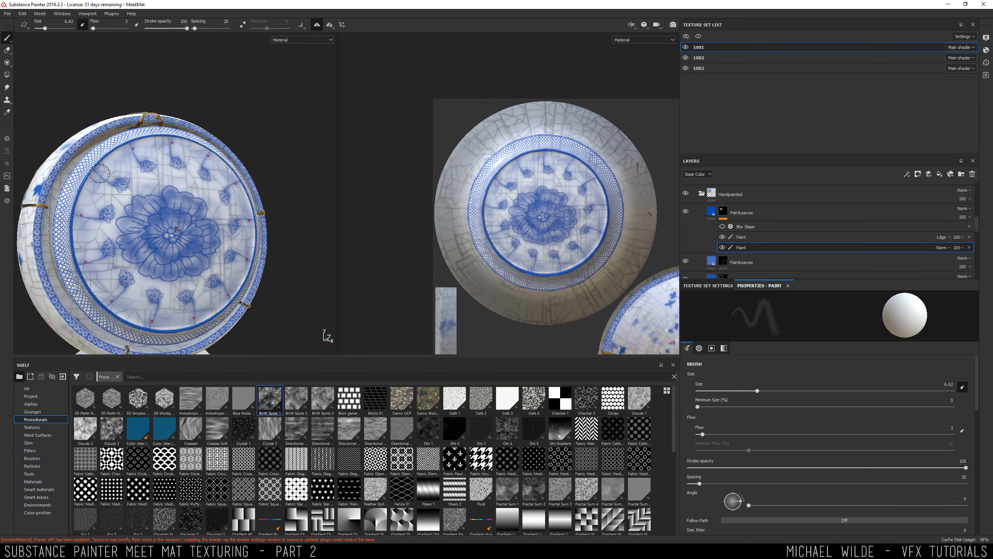
{"action": "mouse_move", "coordinate": [171, 141]}
{"action": "left_mouse_down"}
{"action": "mouse_move", "coordinate": [157, 141]}
{"action": "mouse_move", "coordinate": [199, 169]}
{"action": "left_mouse_up"}
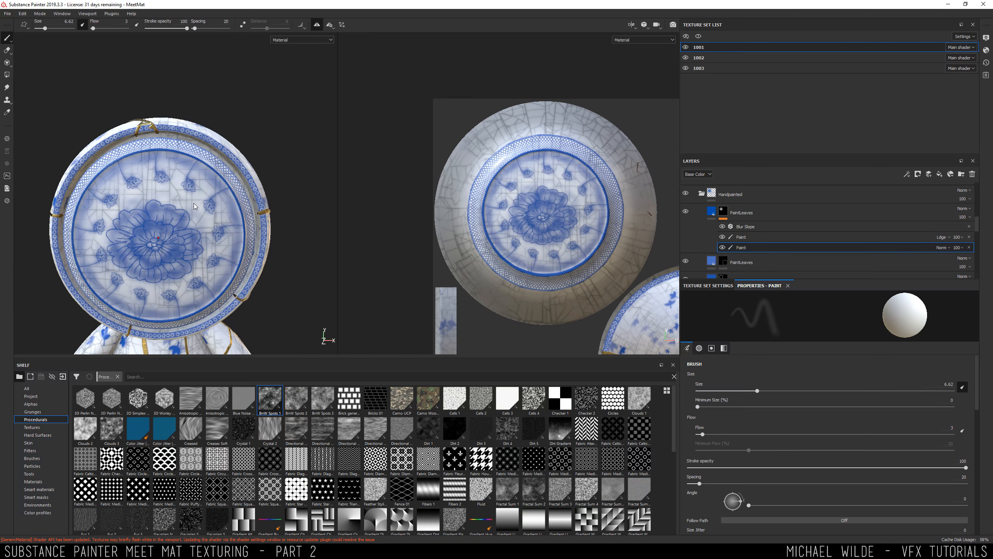
Inspect the wash and ring of buds on the face disc up close and on the whole figure
{"action": "right_click_drag", "start_coordinate": [121, 163], "coordinate": [184, 203], "text": "alt"}
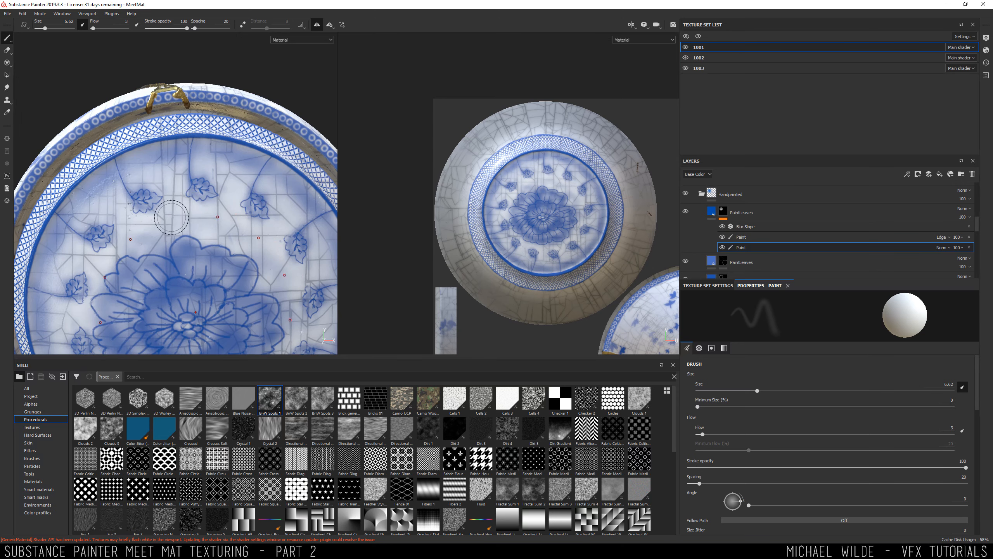
{"action": "mouse_move", "coordinate": [163, 217]}
{"action": "left_mouse_down", "text": "alt"}
{"action": "mouse_move", "coordinate": [229, 253]}
{"action": "mouse_move", "coordinate": [225, 266]}
{"action": "mouse_move", "coordinate": [211, 120]}
{"action": "left_mouse_up", "text": "alt"}
{"action": "right_click_drag", "start_coordinate": [211, 120], "coordinate": [250, 149], "text": "alt"}
{"action": "mouse_move", "coordinate": [98, 274]}
{"action": "middle_mouse_down", "text": "alt"}
{"action": "mouse_move", "coordinate": [196, 195]}
{"action": "mouse_move", "coordinate": [194, 213]}
{"action": "middle_mouse_up", "text": "alt"}
{"action": "right_click_drag", "start_coordinate": [194, 214], "coordinate": [137, 180], "text": "alt"}
{"action": "middle_click_drag", "start_coordinate": [255, 189], "coordinate": [180, 189], "text": "alt"}
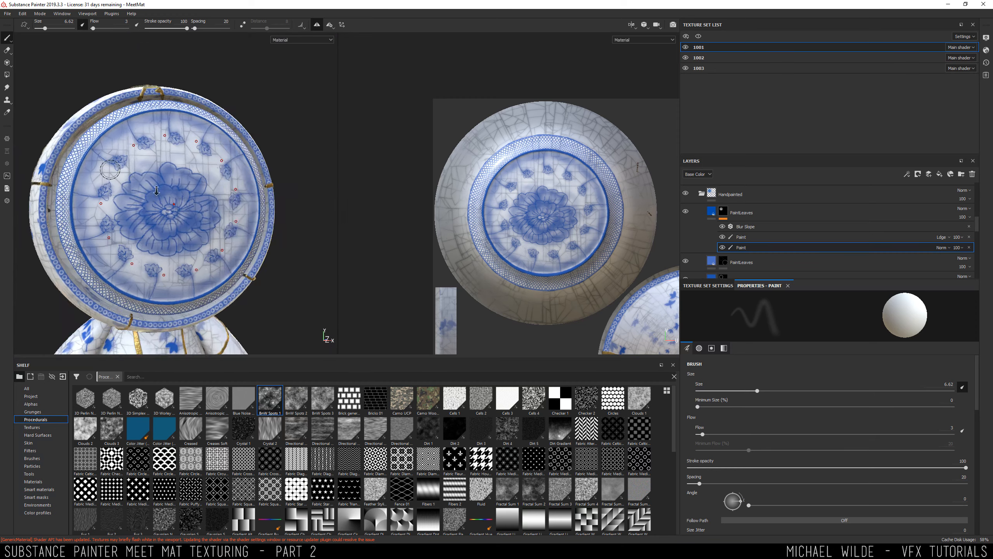
{"action": "right_click_drag", "start_coordinate": [179, 188], "coordinate": [149, 168], "text": "alt"}
{"action": "left_click_drag", "start_coordinate": [148, 169], "coordinate": [184, 170], "text": "alt"}
{"action": "right_click_drag", "start_coordinate": [184, 171], "coordinate": [168, 160], "text": "alt"}
{"action": "middle_click_drag", "start_coordinate": [212, 249], "coordinate": [194, 214], "text": "alt"}
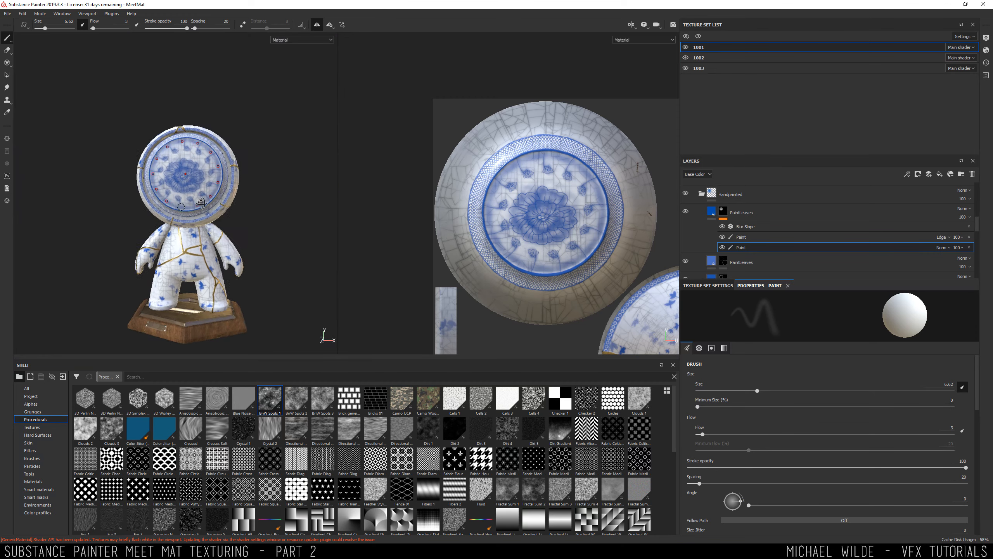
Switch to texture set 1002 and examine the figure's legs, gold seams and wooden base
{"action": "left_click_drag", "start_coordinate": [193, 213], "coordinate": [215, 191], "text": "alt"}
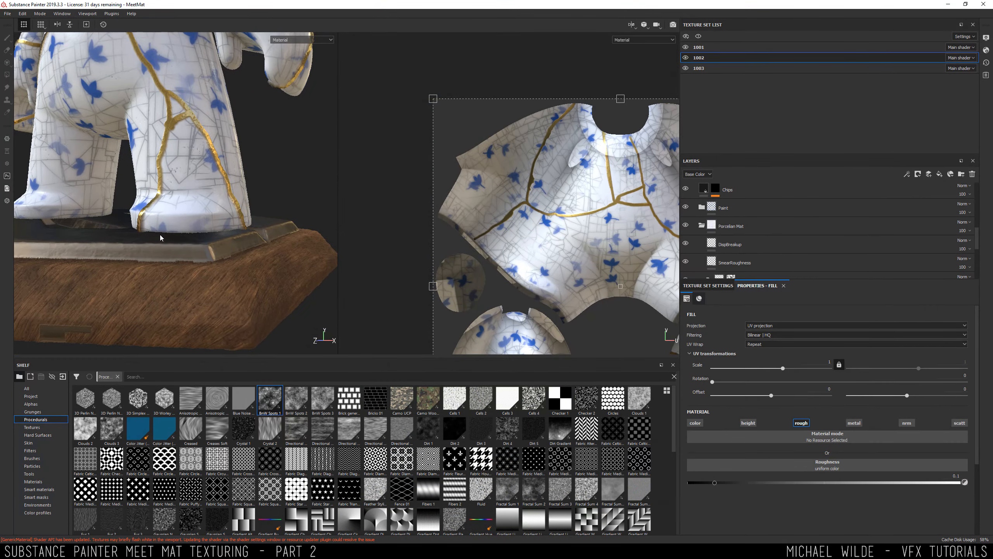
{"action": "left_click_drag", "start_coordinate": [160, 237], "coordinate": [220, 217], "text": "alt"}
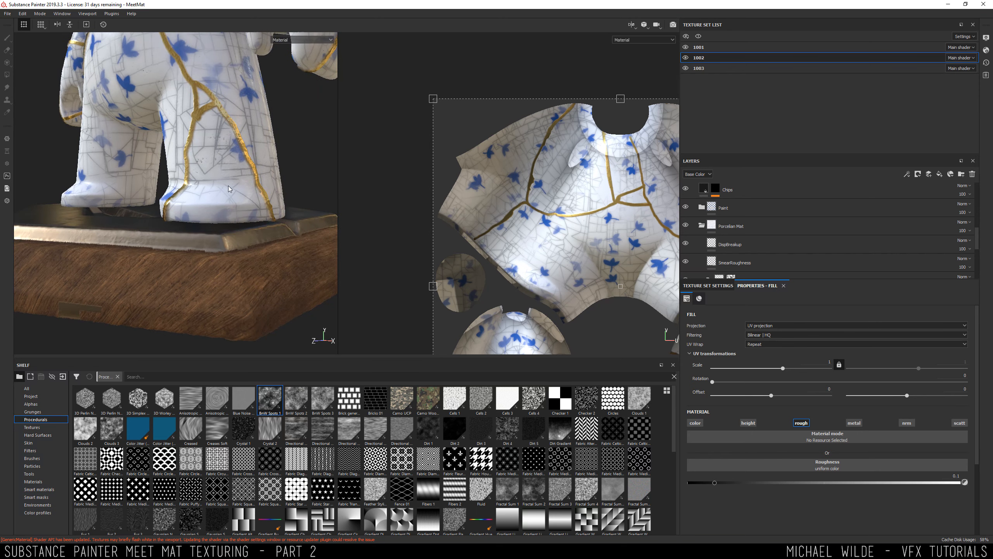
{"action": "left_click_drag", "start_coordinate": [157, 211], "coordinate": [172, 254], "text": "alt"}
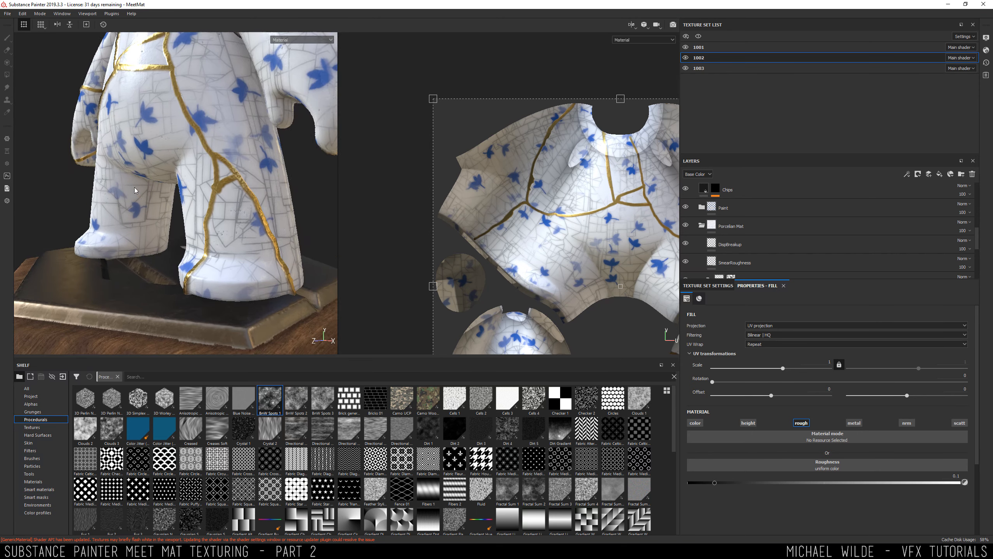
Collapse the Porcelain Mat folder in the layer stack and select it
{"action": "right_click_drag", "start_coordinate": [172, 254], "coordinate": [210, 253], "text": "alt"}
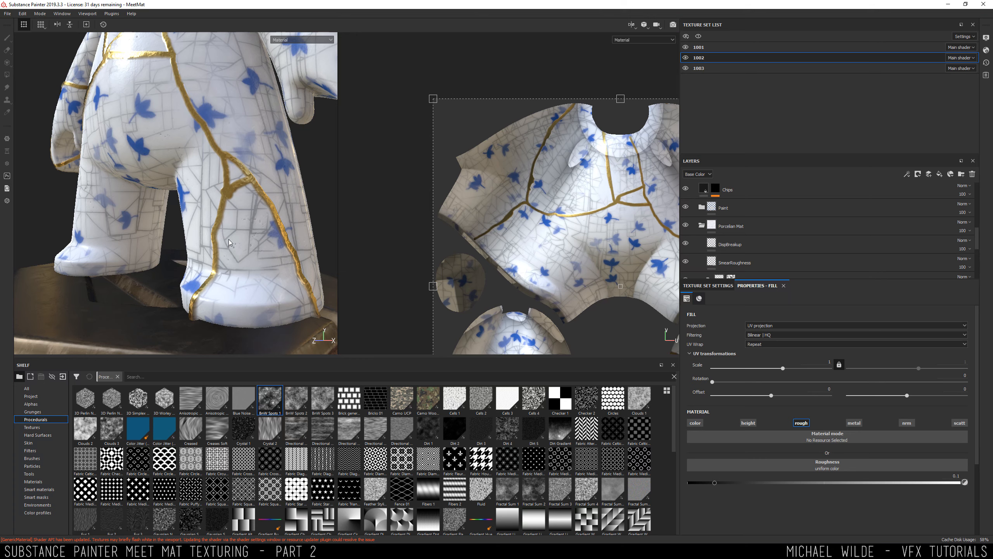
{"action": "middle_click_drag", "start_coordinate": [252, 224], "coordinate": [195, 210]}
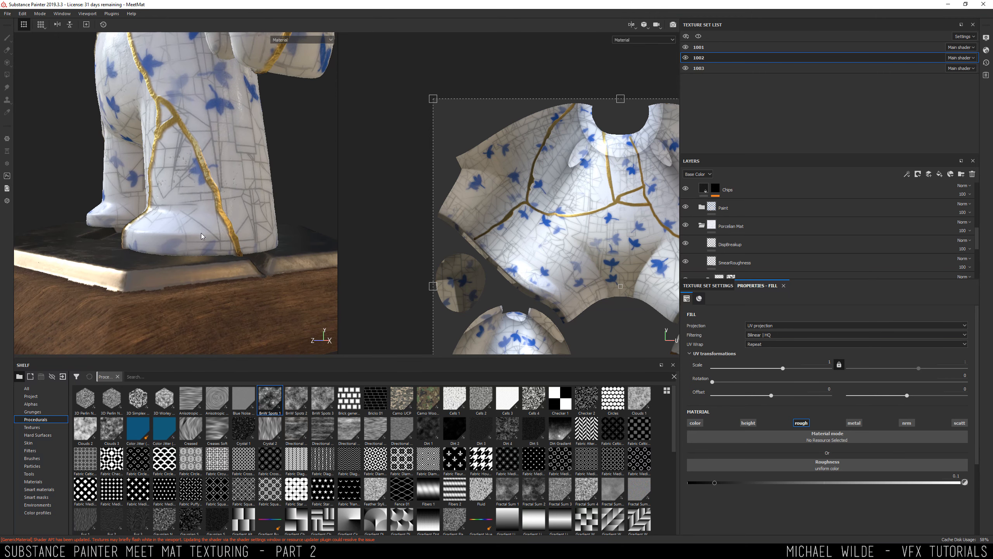
{"action": "left_click_drag", "start_coordinate": [211, 223], "coordinate": [265, 230], "text": "alt"}
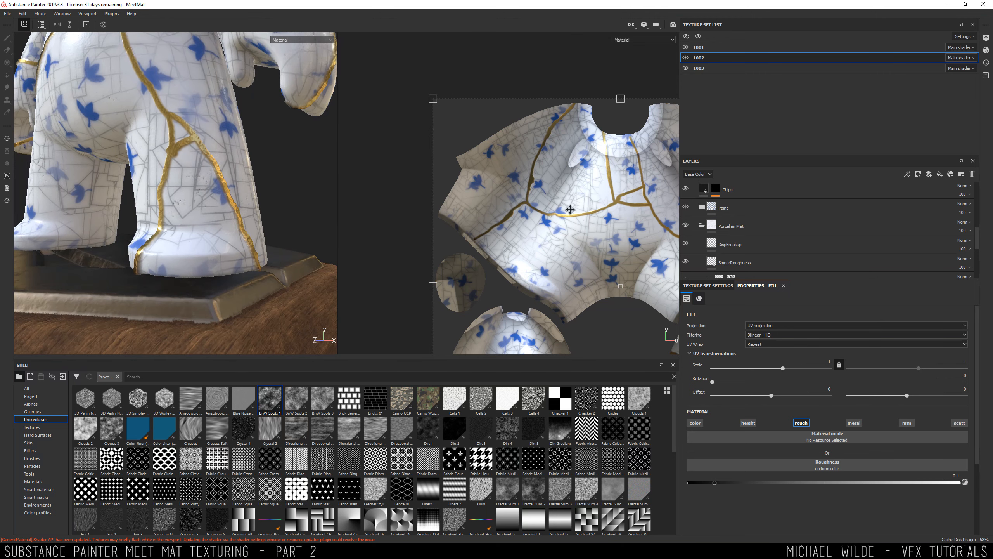
{"action": "left_click", "coordinate": [702, 227]}
{"action": "scroll", "coordinate": [970, 270], "scroll_direction": "down", "scroll_amount": 4}
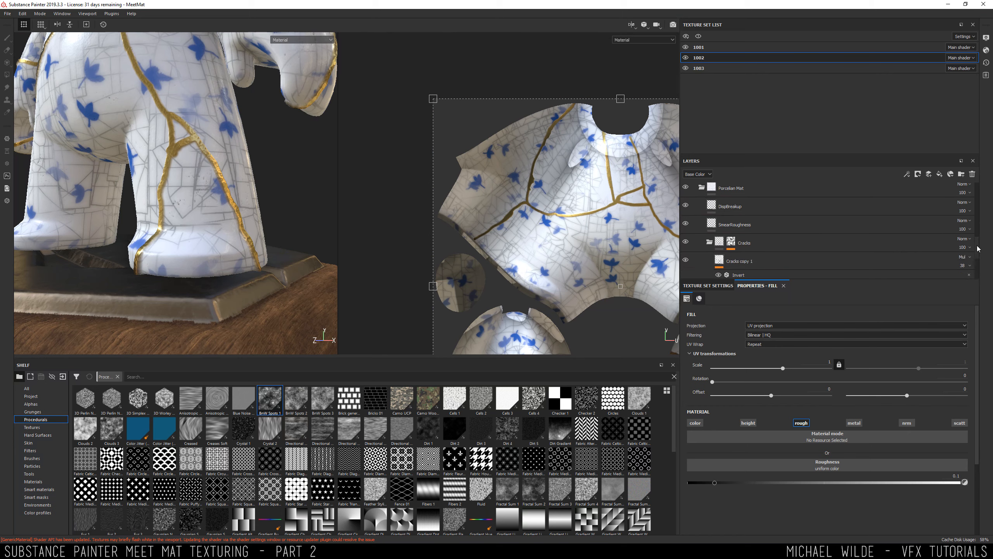
{"action": "scroll", "coordinate": [970, 271], "scroll_direction": "up", "scroll_amount": 5}
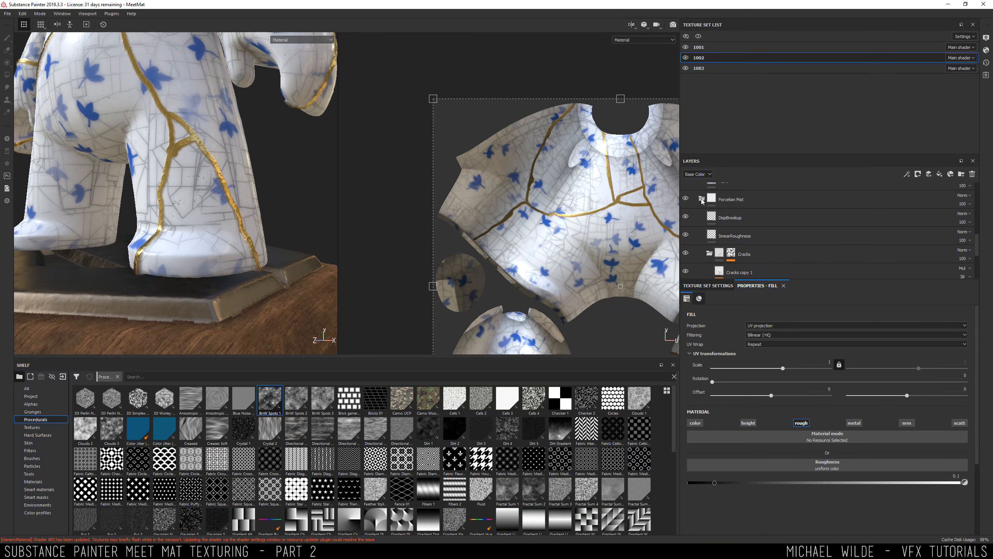
{"action": "left_click", "coordinate": [702, 199]}
{"action": "left_click", "coordinate": [728, 247]}
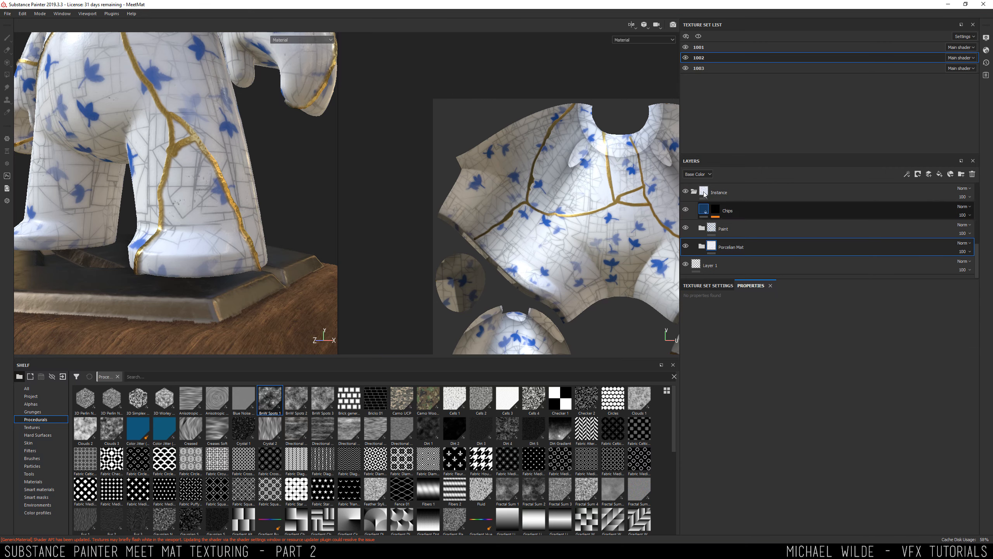
Add the Concrete Bare material as a fill layer directly beneath the Porcelain Mat folder
{"action": "middle_click_drag", "start_coordinate": [182, 153], "coordinate": [206, 223], "text": "alt"}
{"action": "right_click_drag", "start_coordinate": [206, 223], "coordinate": [166, 283], "text": "alt"}
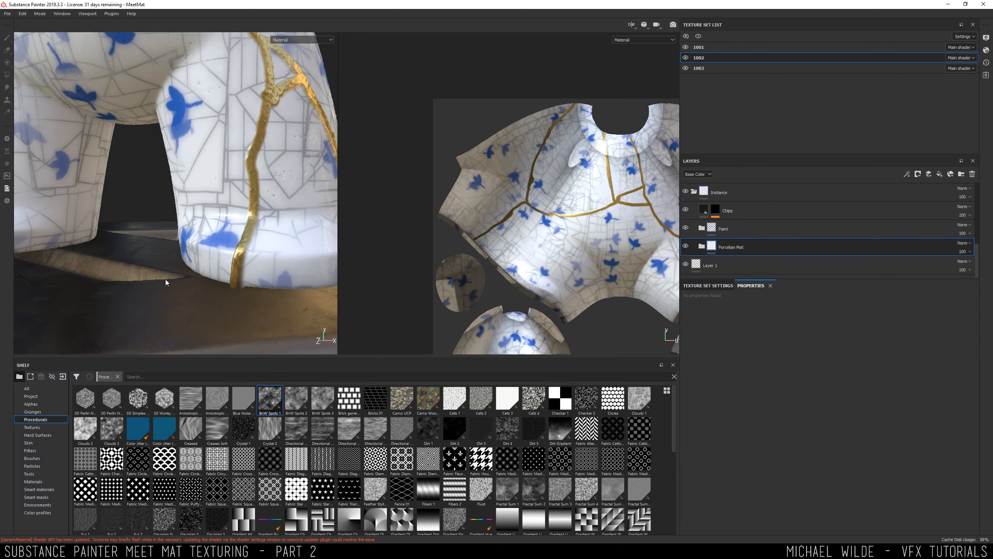
{"action": "left_click", "coordinate": [39, 482]}
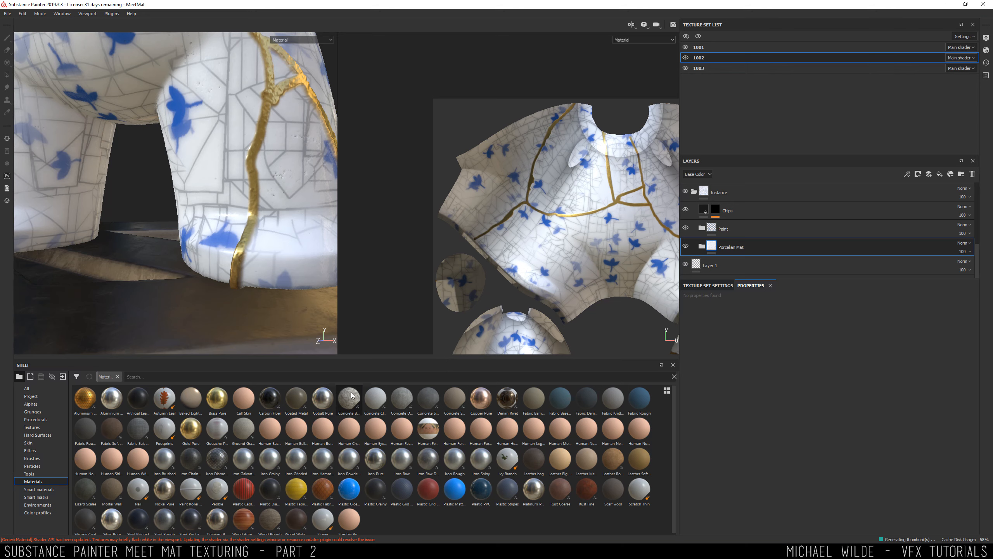
{"action": "left_click_drag", "start_coordinate": [349, 399], "coordinate": [760, 248]}
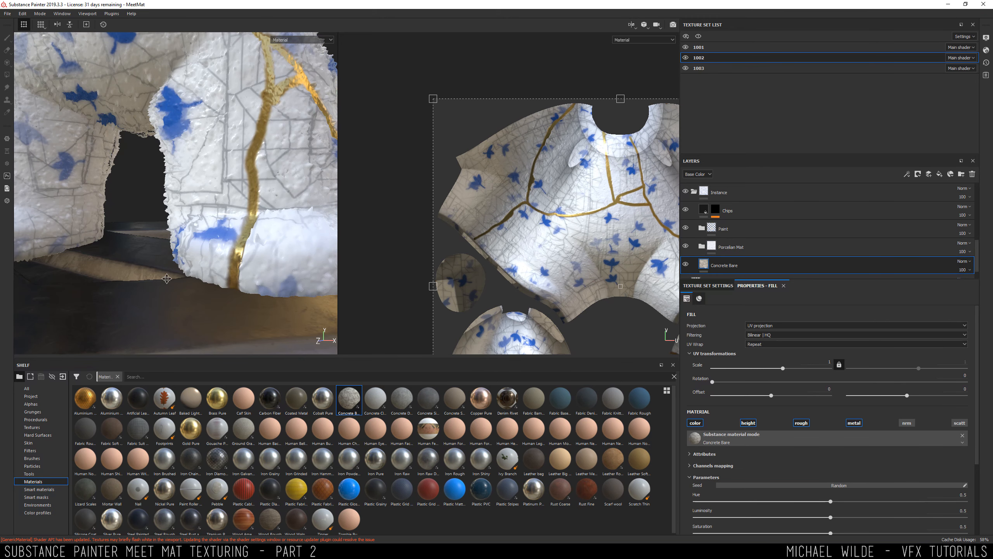
{"action": "left_click_drag", "start_coordinate": [167, 279], "coordinate": [376, 193], "text": "alt"}
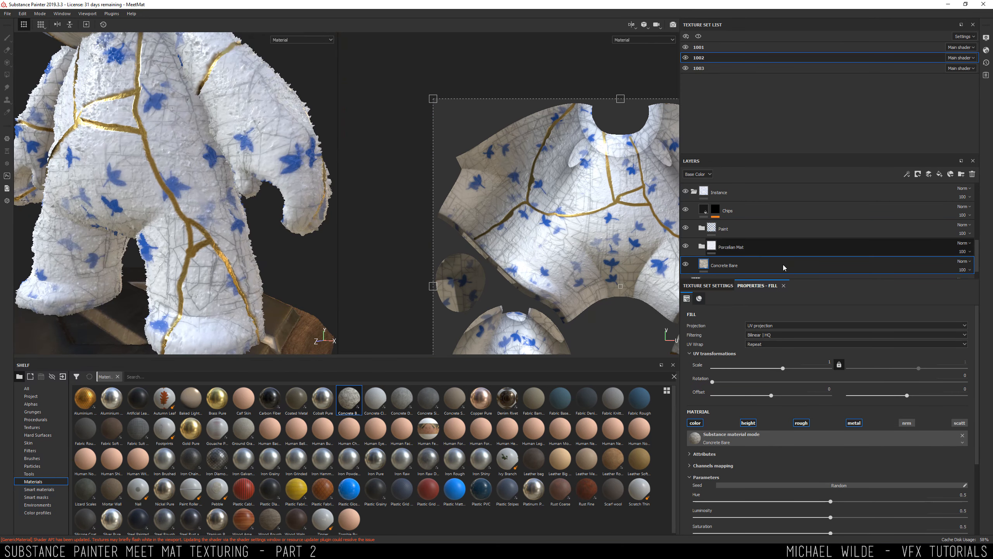
Display the layer stack's Height channel and set the Porcelain Mat folder's height blending mode to Normal
{"action": "left_click", "coordinate": [773, 250]}
{"action": "left_click", "coordinate": [704, 175]}
{"action": "left_click", "coordinate": [696, 185]}
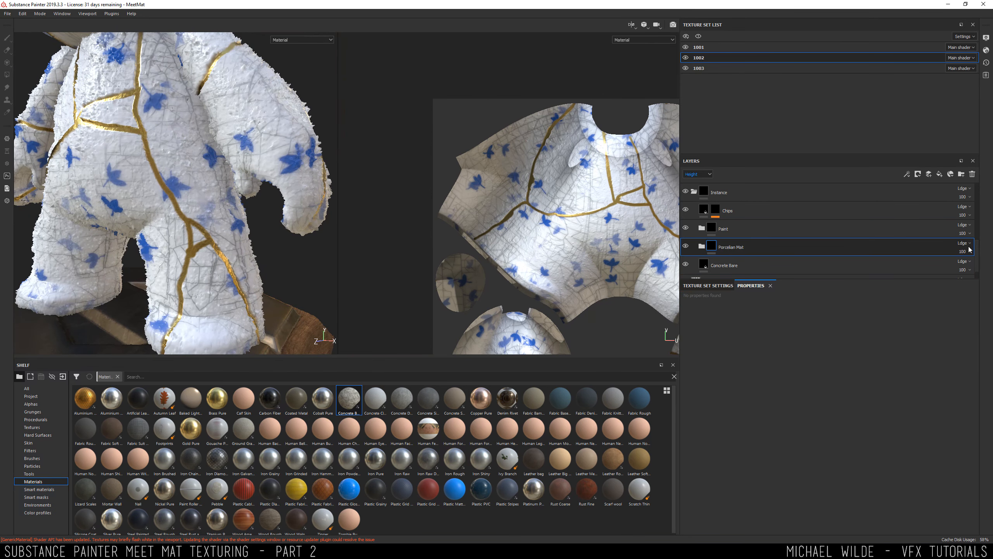
{"action": "left_click", "coordinate": [966, 243]}
{"action": "left_click", "coordinate": [956, 254]}
{"action": "left_click_drag", "start_coordinate": [219, 270], "coordinate": [148, 223], "text": "alt"}
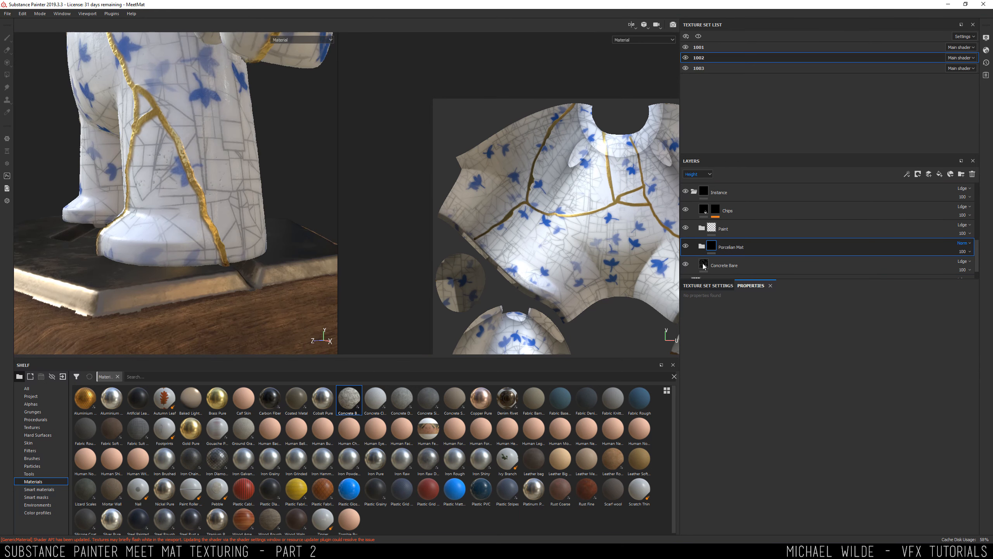
Add a white mask to the Porcelain Mat folder and switch the mask brush to black
{"action": "scroll", "coordinate": [980, 257], "scroll_direction": "down", "scroll_amount": 1}
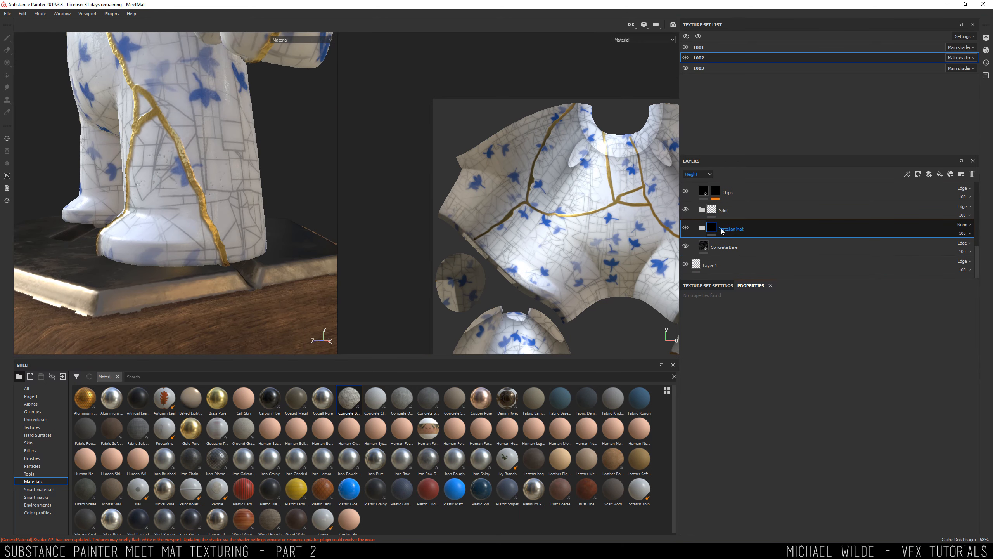
{"action": "right_click", "coordinate": [715, 226]}
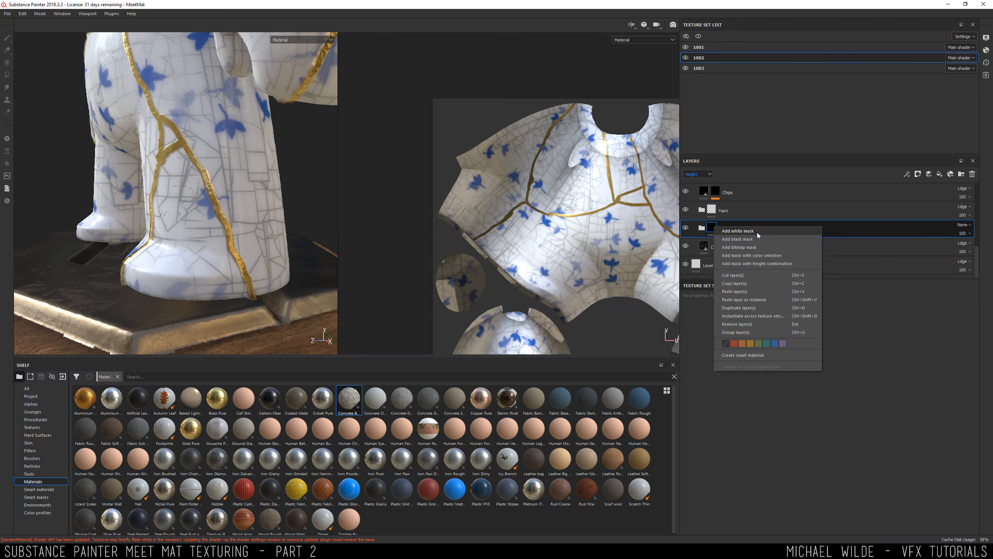
{"action": "left_click", "coordinate": [758, 232]}
{"action": "left_click_drag", "start_coordinate": [177, 223], "coordinate": [219, 229], "text": "alt"}
{"action": "middle_click_drag", "start_coordinate": [508, 234], "coordinate": [393, 137], "text": "alt"}
{"action": "scroll", "coordinate": [519, 274], "scroll_direction": "up", "scroll_amount": 4}
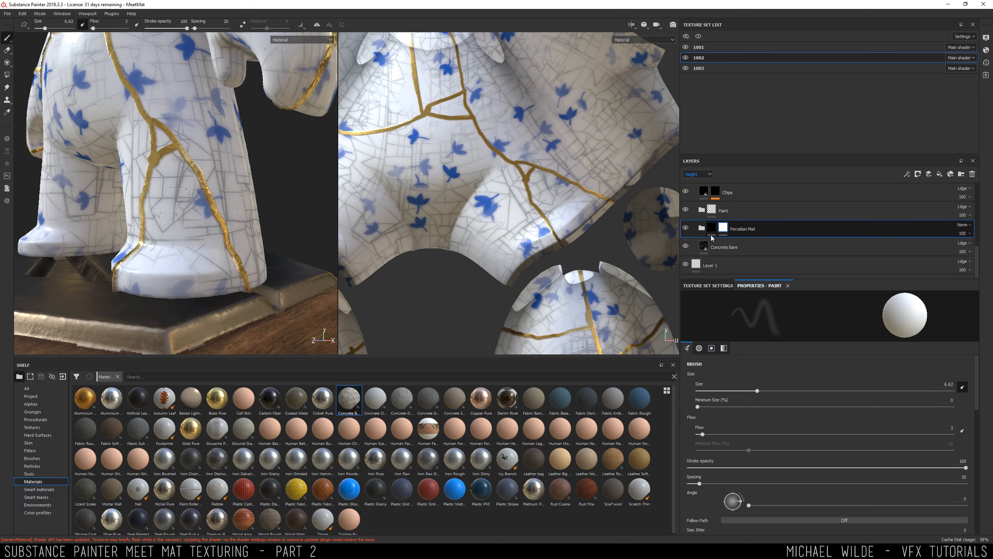
{"action": "key", "text": "x"}
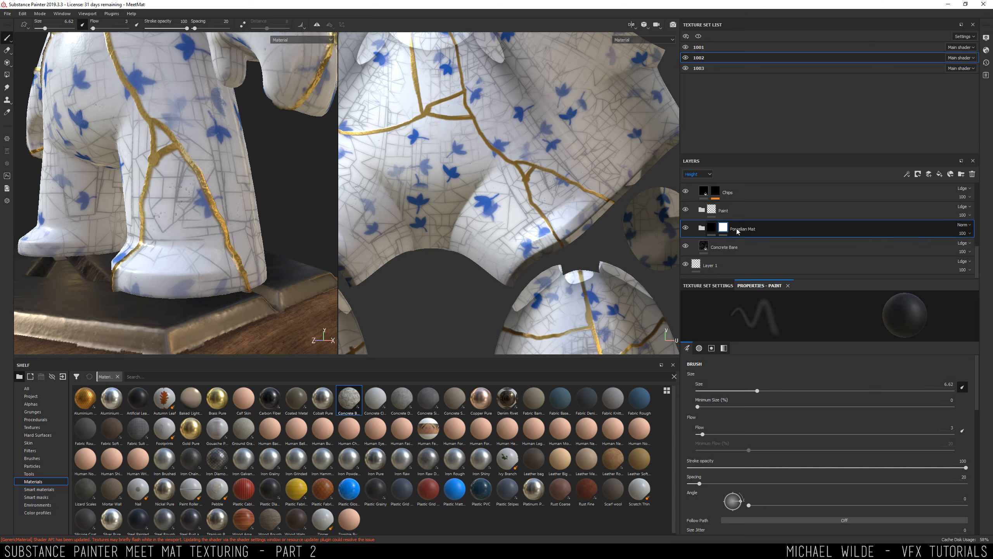
{"action": "left_click_drag", "start_coordinate": [158, 239], "coordinate": [178, 254], "text": "alt"}
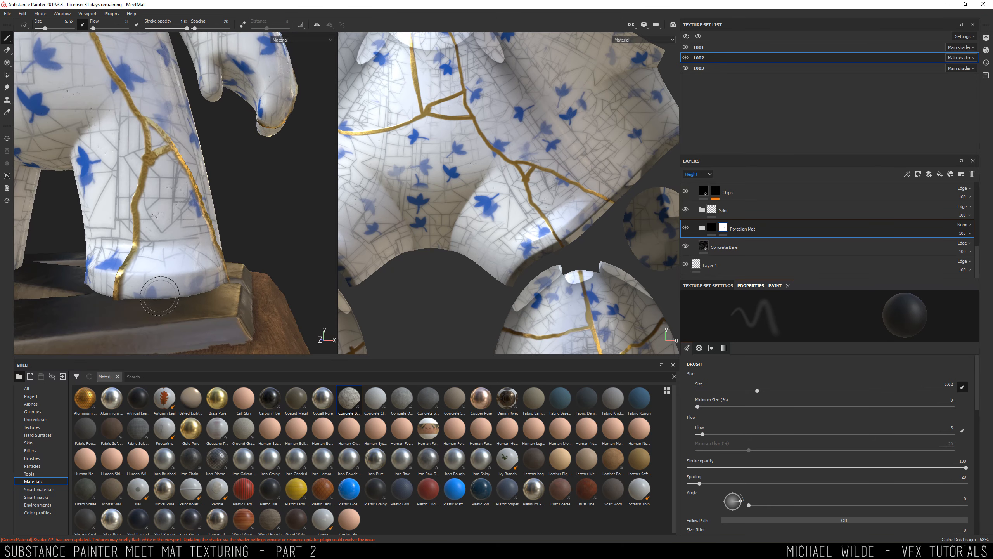
{"action": "left_click_drag", "start_coordinate": [190, 291], "coordinate": [148, 294]}
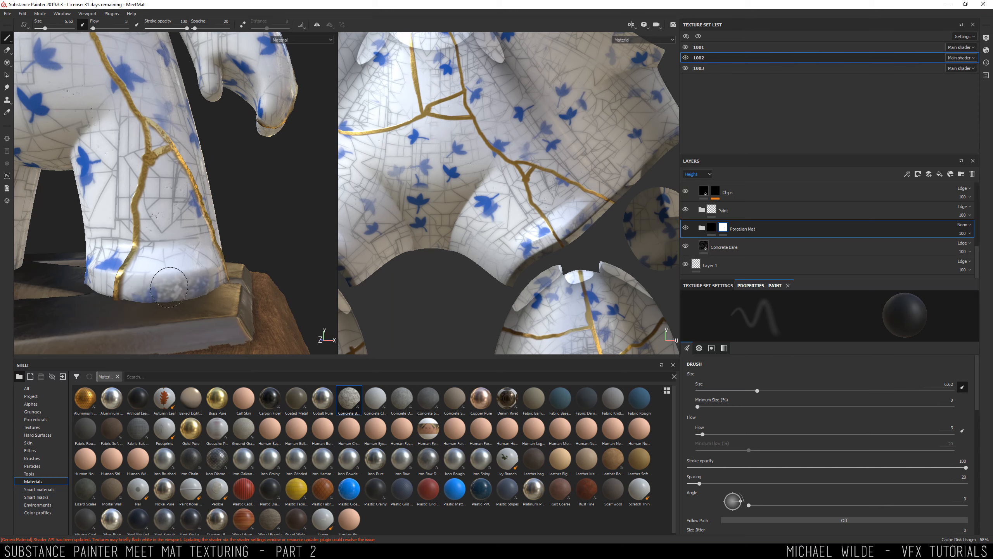
{"action": "key", "text": "ctrl+z"}
Set the mask brush's flow to 100 and its hardness to 1
{"action": "left_click_drag", "start_coordinate": [703, 433], "coordinate": [953, 433]}
{"action": "middle_click_drag", "start_coordinate": [144, 288], "coordinate": [132, 272], "text": "alt"}
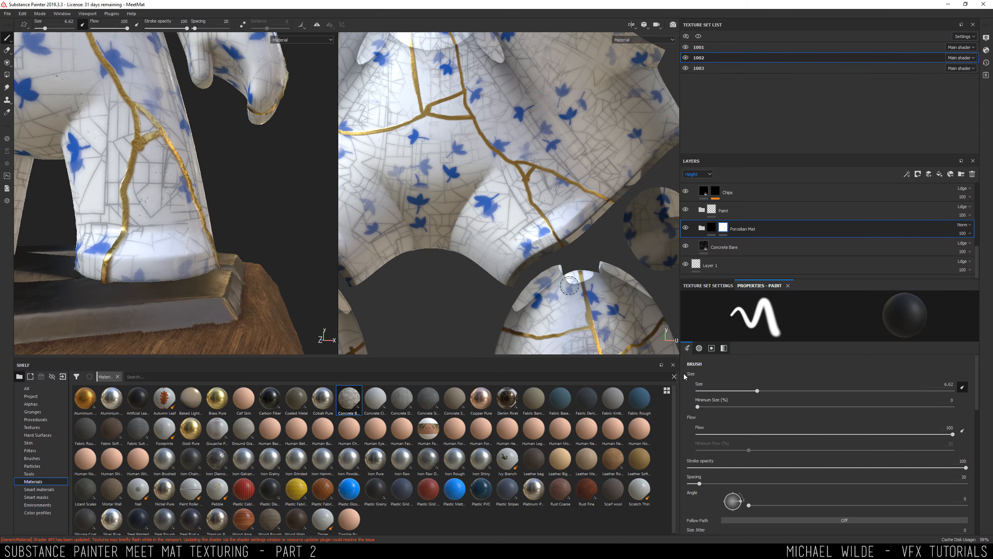
{"action": "scroll", "coordinate": [969, 427], "scroll_direction": "down", "scroll_amount": 10}
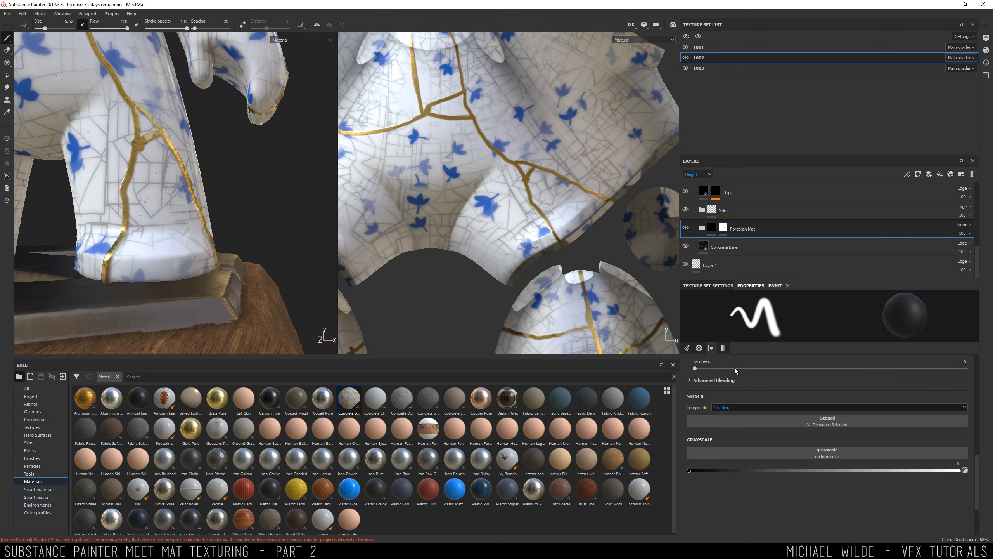
Paint black on the mask along both feet's lower edges in the UV layout to reveal the concrete, using brush size 6.62
{"action": "left_click_drag", "start_coordinate": [204, 265], "coordinate": [406, 196], "text": "alt"}
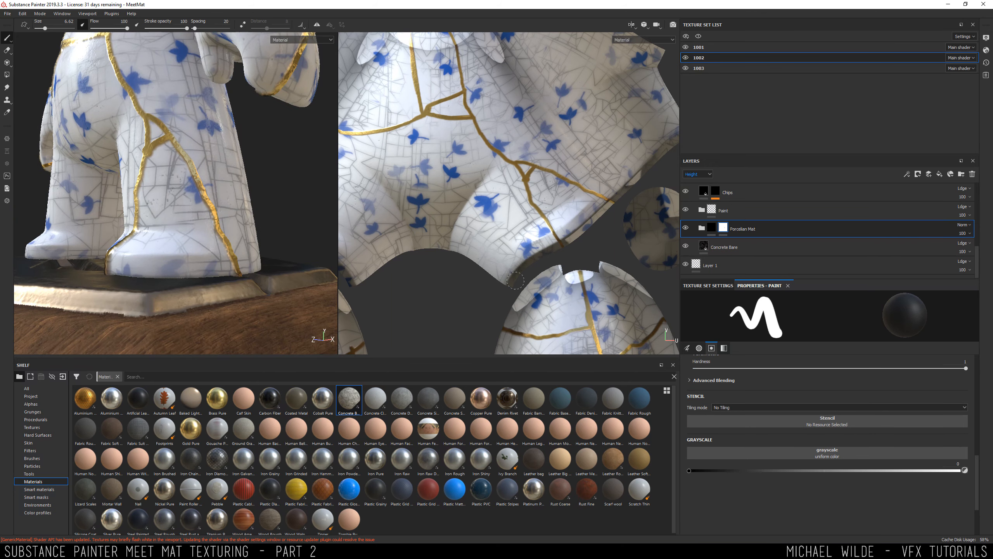
{"action": "left_click_drag", "start_coordinate": [515, 280], "coordinate": [590, 212]}
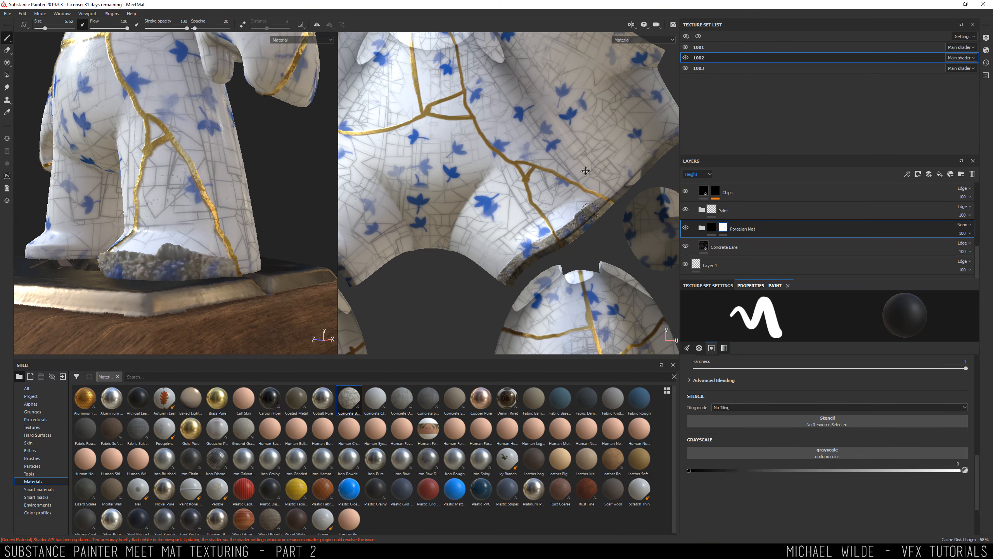
{"action": "middle_click_drag", "start_coordinate": [585, 171], "coordinate": [481, 189], "text": "alt"}
{"action": "left_click_drag", "start_coordinate": [512, 212], "coordinate": [572, 160]}
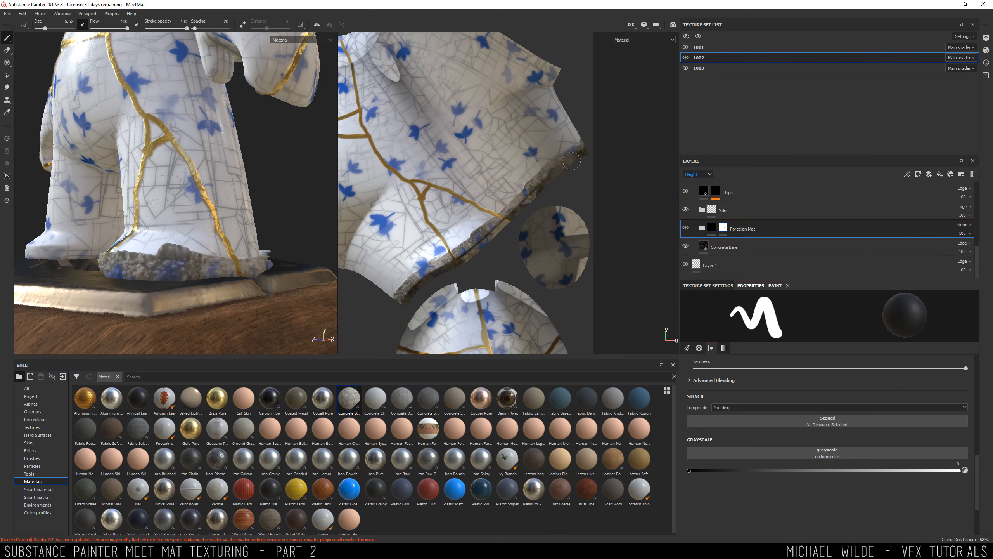
{"action": "middle_click_drag", "start_coordinate": [572, 161], "coordinate": [475, 251], "text": "alt"}
{"action": "left_click_drag", "start_coordinate": [485, 254], "coordinate": [447, 217]}
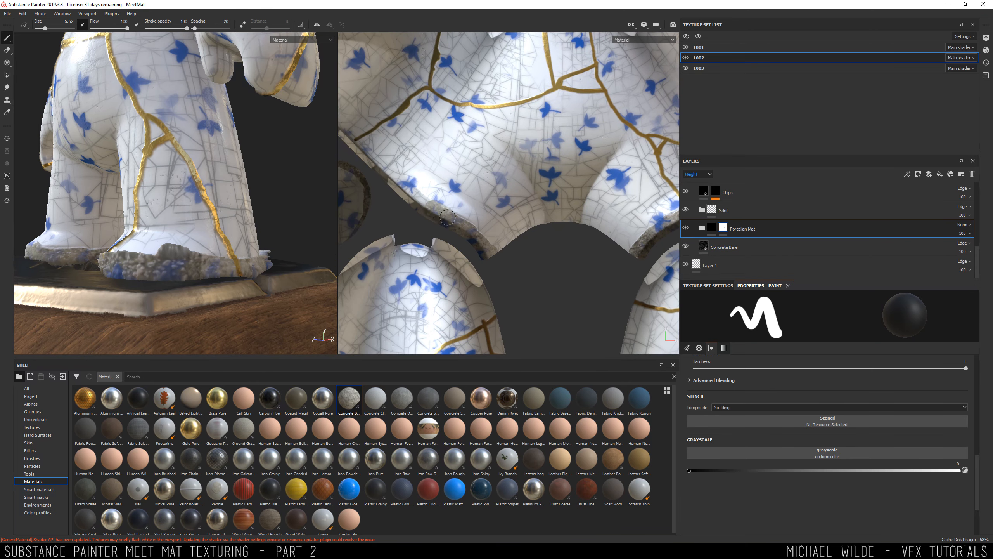
{"action": "middle_click_drag", "start_coordinate": [447, 217], "coordinate": [486, 263], "text": "alt"}
{"action": "left_click_drag", "start_coordinate": [456, 244], "coordinate": [383, 169]}
Mask out the porcelain on the shin between the forked gold seams down to the foot, and inspect the exposed concrete
{"action": "mouse_move", "coordinate": [175, 226]}
{"action": "left_mouse_down", "text": "alt"}
{"action": "mouse_move", "coordinate": [164, 313]}
{"action": "mouse_move", "coordinate": [191, 287]}
{"action": "mouse_move", "coordinate": [161, 263]}
{"action": "mouse_move", "coordinate": [176, 216]}
{"action": "mouse_move", "coordinate": [188, 245]}
{"action": "left_mouse_up", "text": "alt"}
{"action": "left_click_drag", "start_coordinate": [203, 280], "coordinate": [198, 255]}
{"action": "left_click_drag", "start_coordinate": [189, 220], "coordinate": [223, 310]}
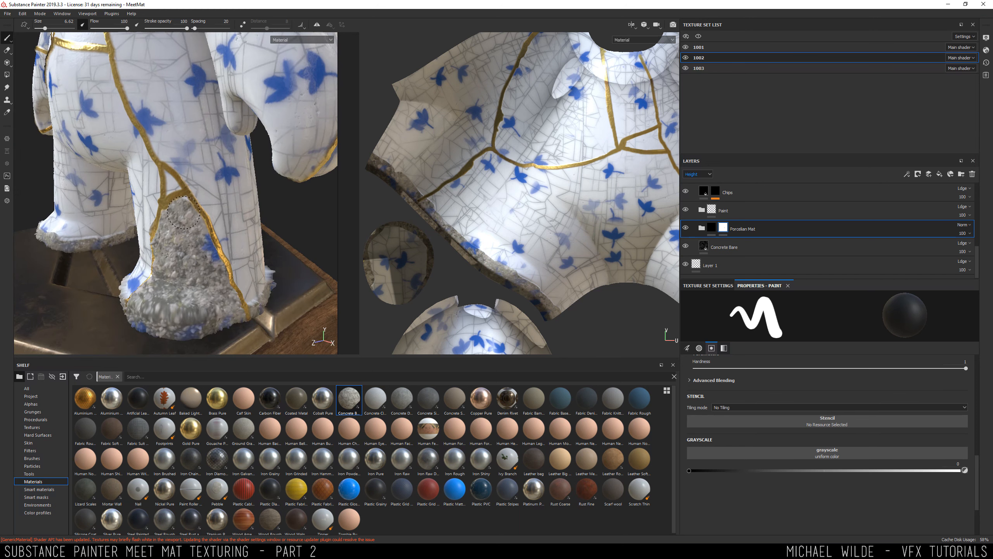
{"action": "left_click_drag", "start_coordinate": [211, 248], "coordinate": [231, 248], "text": "alt"}
{"action": "left_click_drag", "start_coordinate": [166, 247], "coordinate": [201, 248], "text": "alt"}
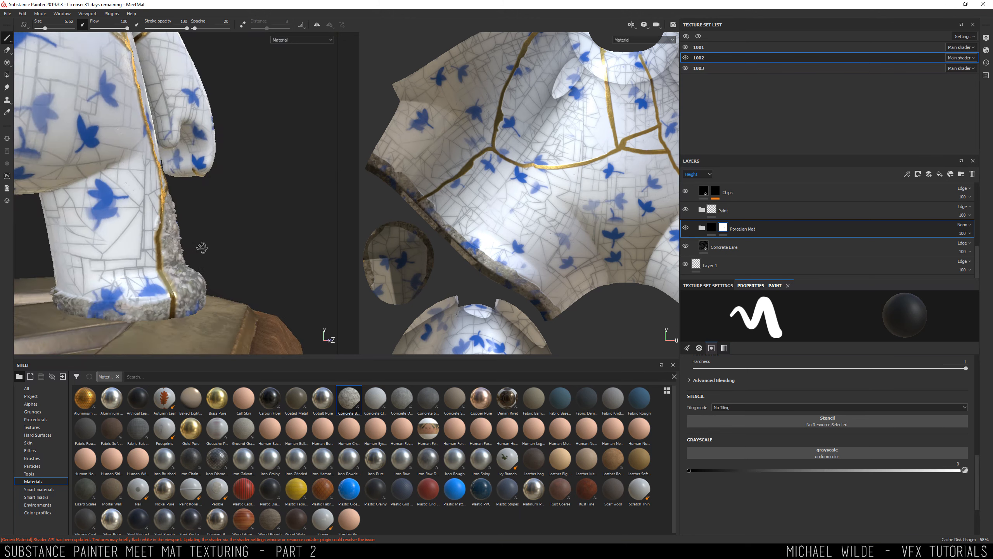
{"action": "right_click_drag", "start_coordinate": [202, 248], "coordinate": [242, 231], "text": "alt"}
{"action": "key", "text": "x"}
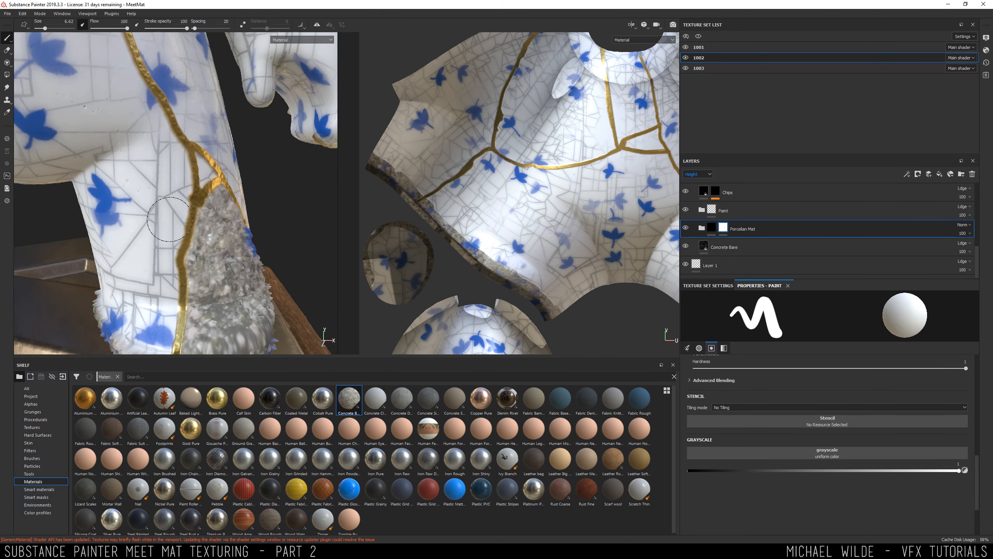
{"action": "mouse_move", "coordinate": [168, 220]}
{"action": "left_mouse_down", "text": "alt"}
{"action": "mouse_move", "coordinate": [221, 250]}
{"action": "mouse_move", "coordinate": [153, 177]}
{"action": "mouse_move", "coordinate": [152, 242]}
{"action": "left_mouse_up", "text": "alt"}
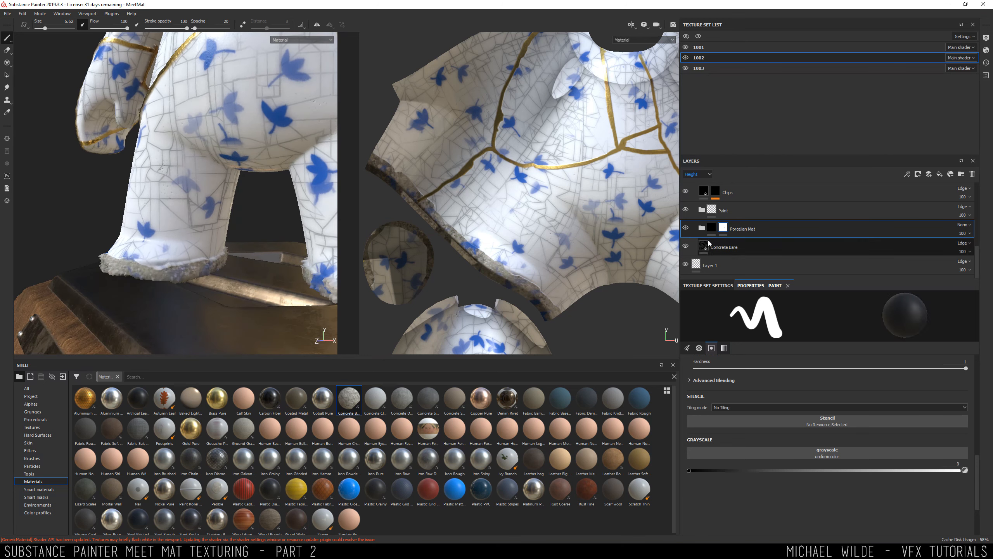
Set the Concrete Bare layer's Height Position to 0.43, first trying a Height Range of 0.03 and undoing it
{"action": "left_click", "coordinate": [743, 247]}
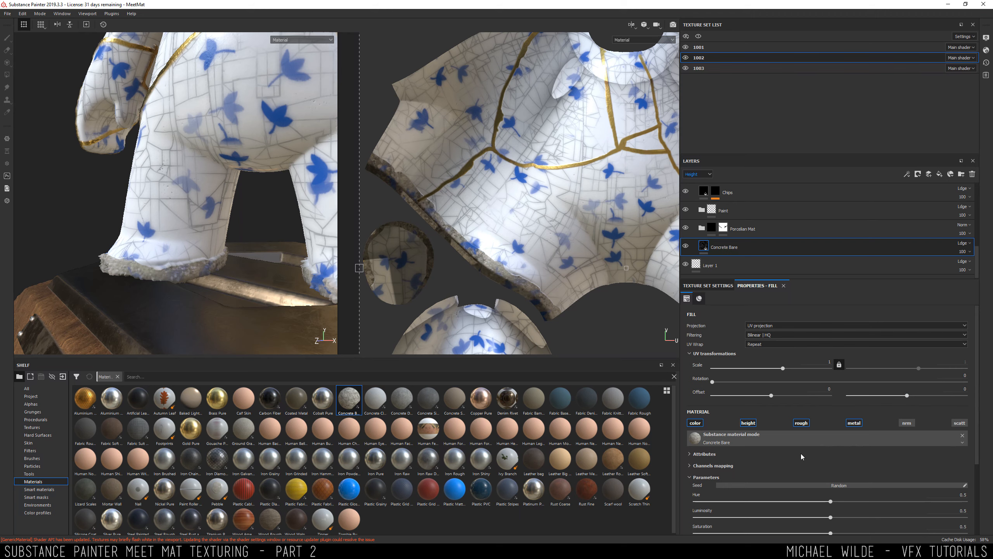
{"action": "scroll", "coordinate": [690, 441], "scroll_direction": "down", "scroll_amount": 1}
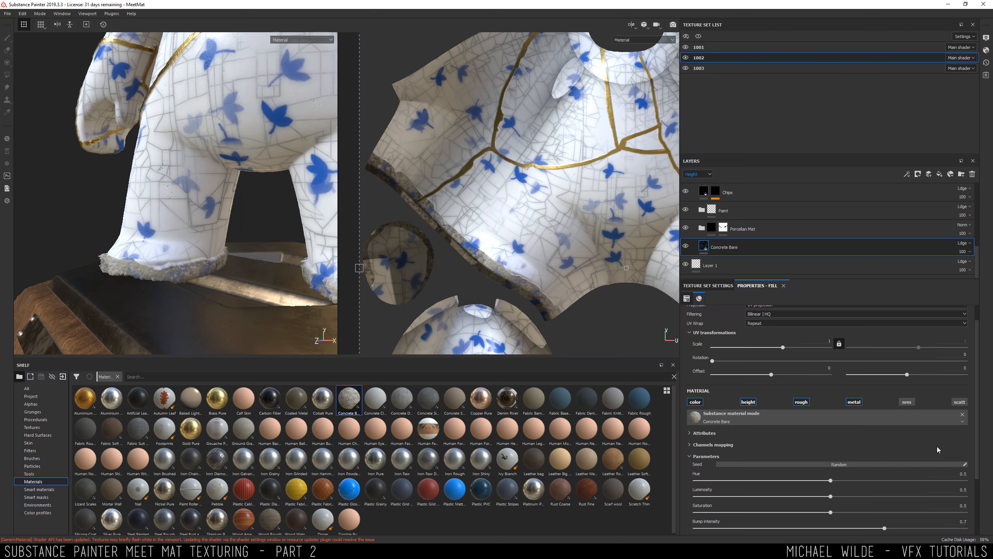
{"action": "scroll", "coordinate": [696, 460], "scroll_direction": "down", "scroll_amount": 4}
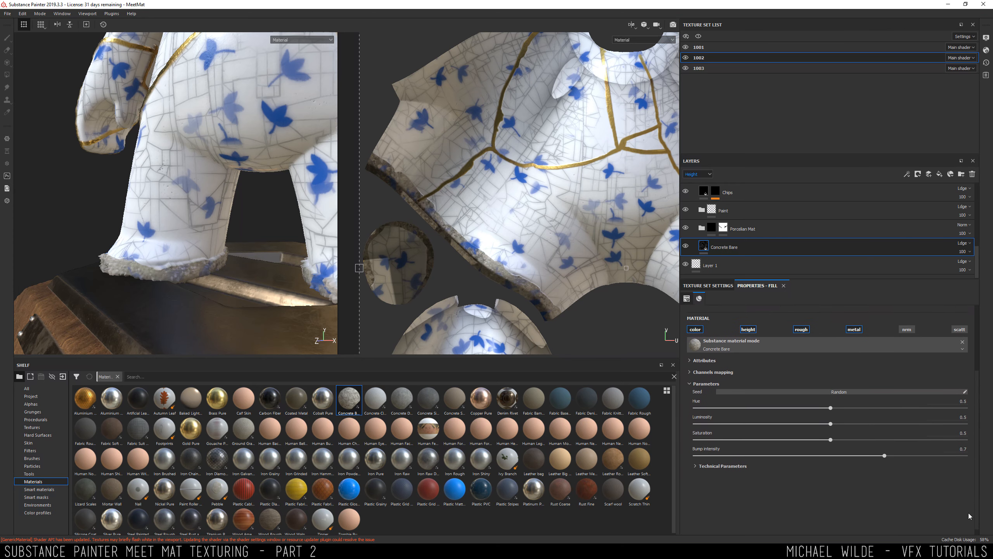
{"action": "left_click", "coordinate": [695, 458]}
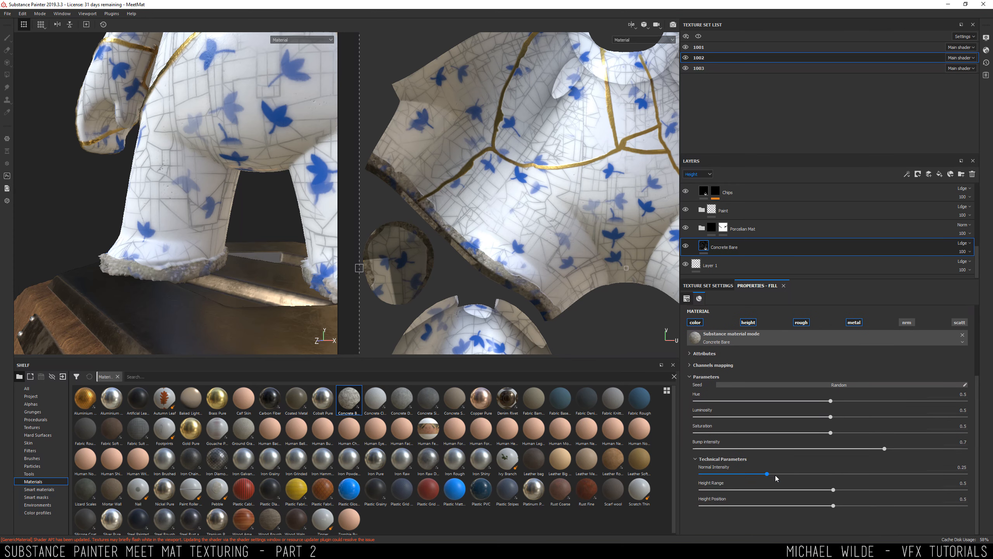
{"action": "left_click_drag", "start_coordinate": [835, 488], "coordinate": [709, 490]}
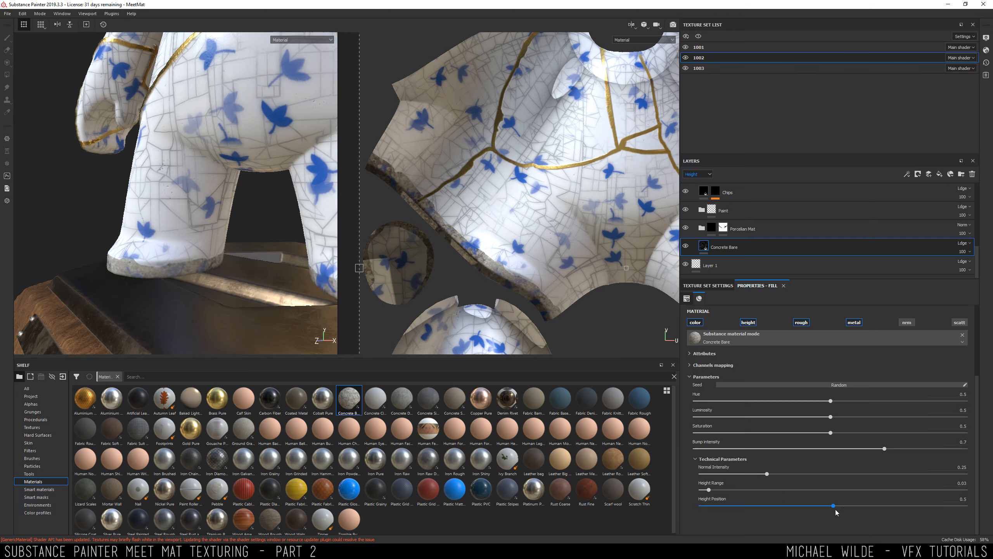
{"action": "key", "text": "ctrl+z"}
{"action": "left_click_drag", "start_coordinate": [832, 506], "coordinate": [810, 506]}
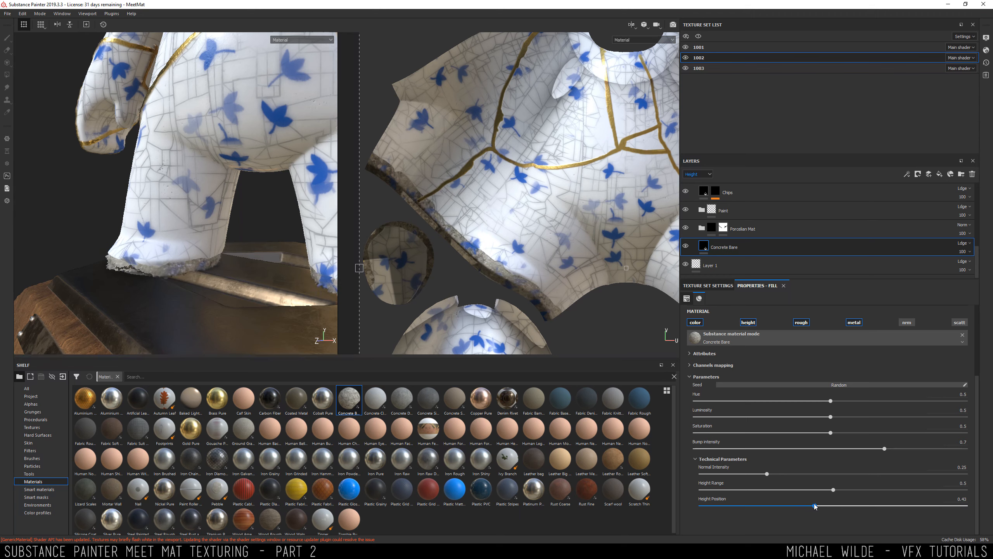
{"action": "left_click_drag", "start_coordinate": [188, 252], "coordinate": [164, 288], "text": "alt"}
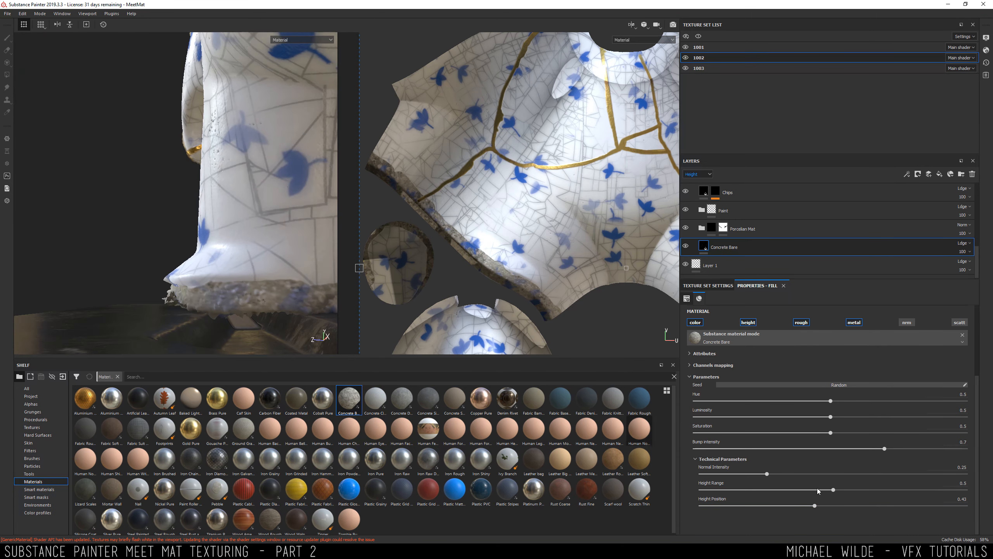
Set the Concrete Bare material's Height Range to 0.34 and Height Position to 0.48, and inspect the concrete on the feet
{"action": "left_click", "coordinate": [761, 490]}
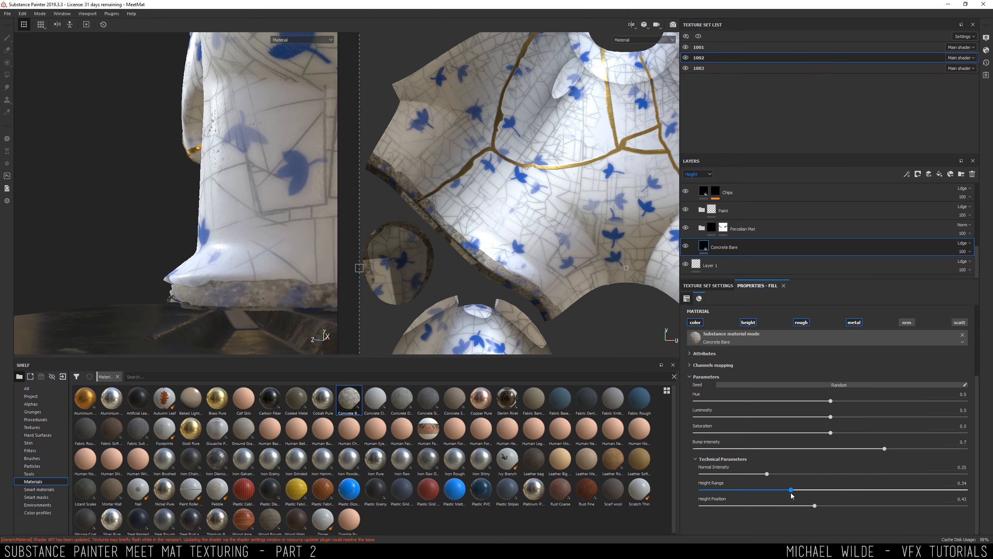
{"action": "left_click", "coordinate": [830, 505]}
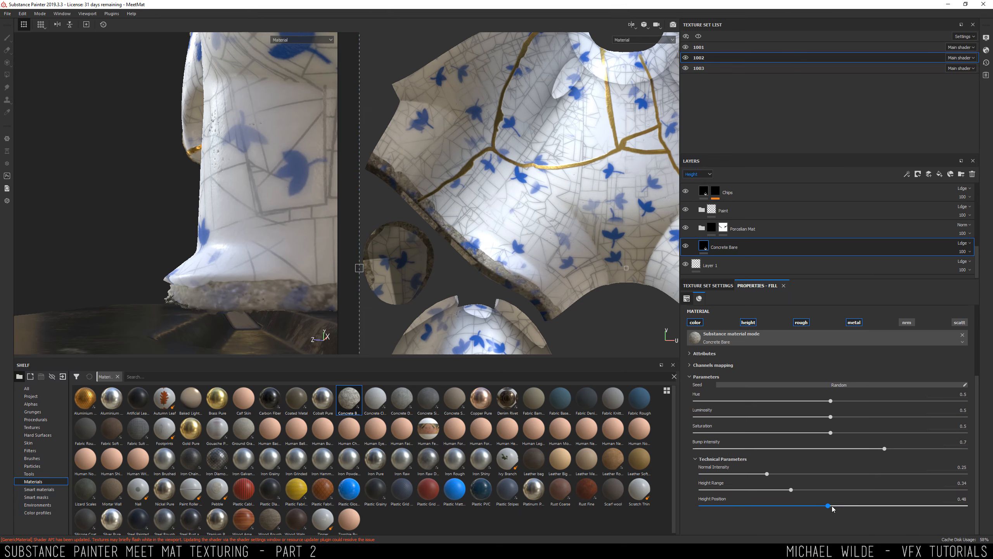
{"action": "left_click_drag", "start_coordinate": [829, 506], "coordinate": [828, 506]}
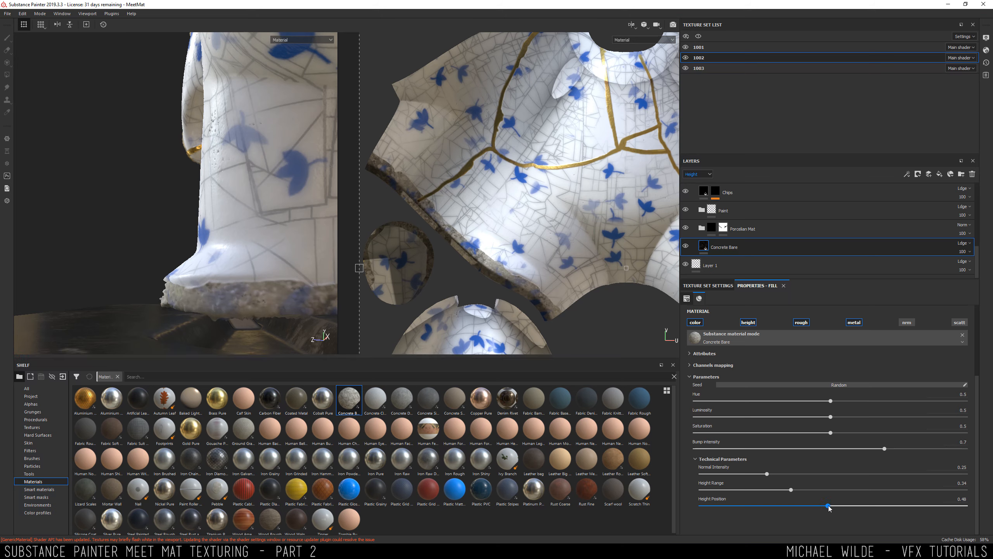
{"action": "left_click_drag", "start_coordinate": [207, 285], "coordinate": [348, 295], "text": "alt"}
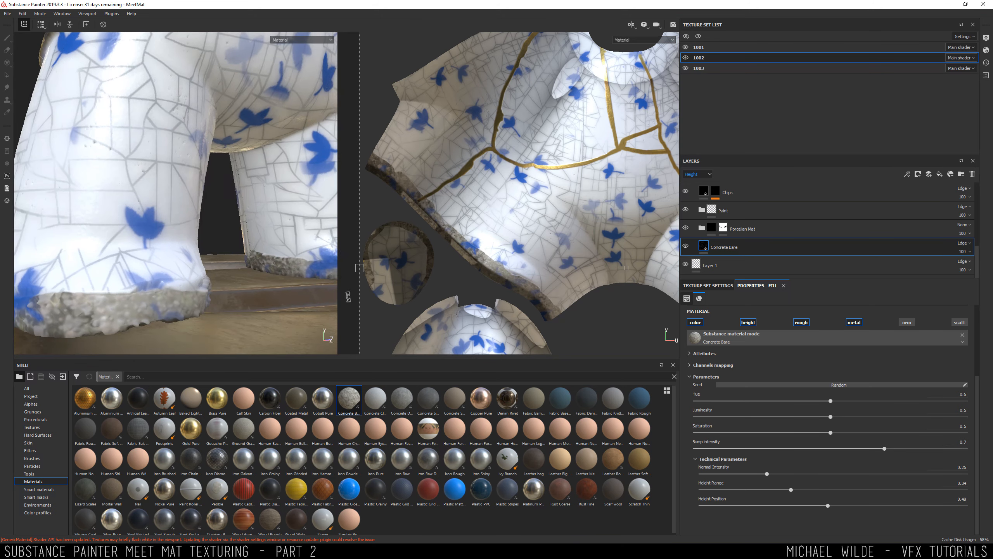
{"action": "left_click_drag", "start_coordinate": [194, 302], "coordinate": [232, 289], "text": "alt"}
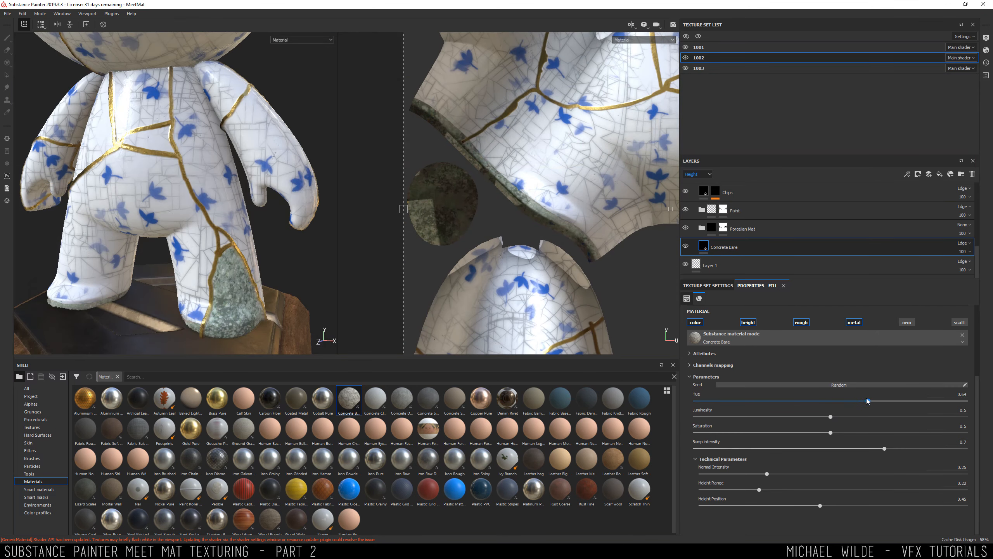
Set the concrete's Luminosity to 0.47 and Saturation to 0.25, and add a Color Correct filter to the Concrete Bare layer
{"action": "left_click_drag", "start_coordinate": [843, 400], "coordinate": [698, 411]}
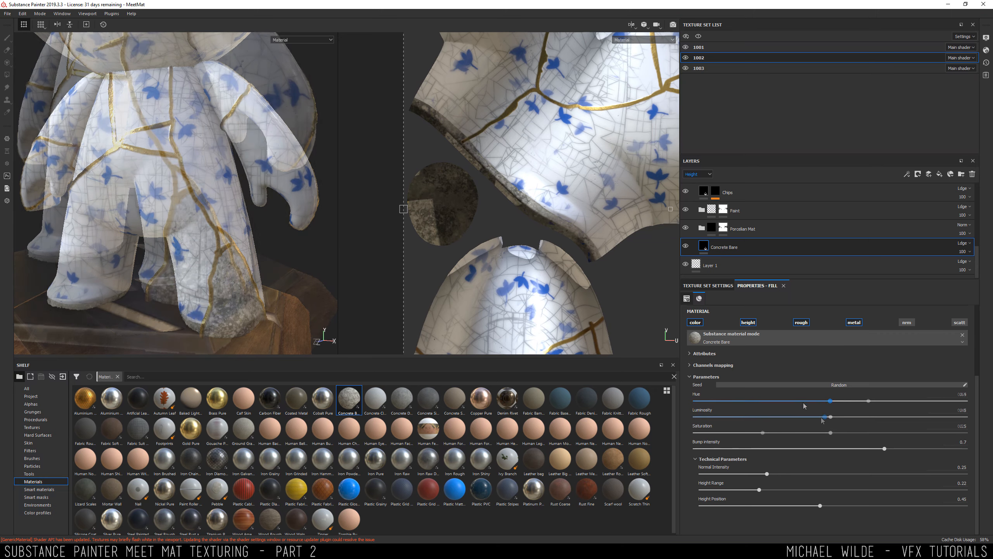
{"action": "right_click", "coordinate": [717, 250]}
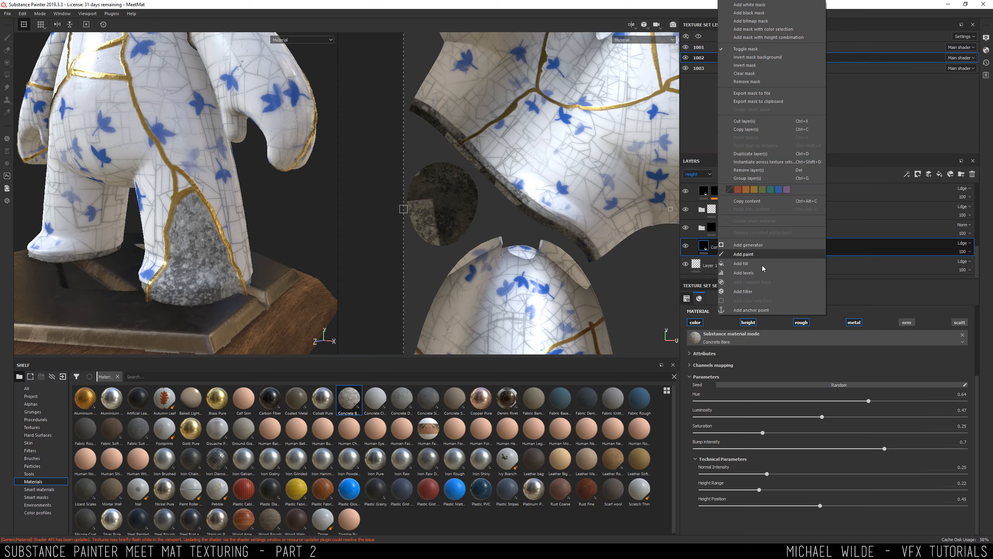
{"action": "left_click", "coordinate": [748, 291]}
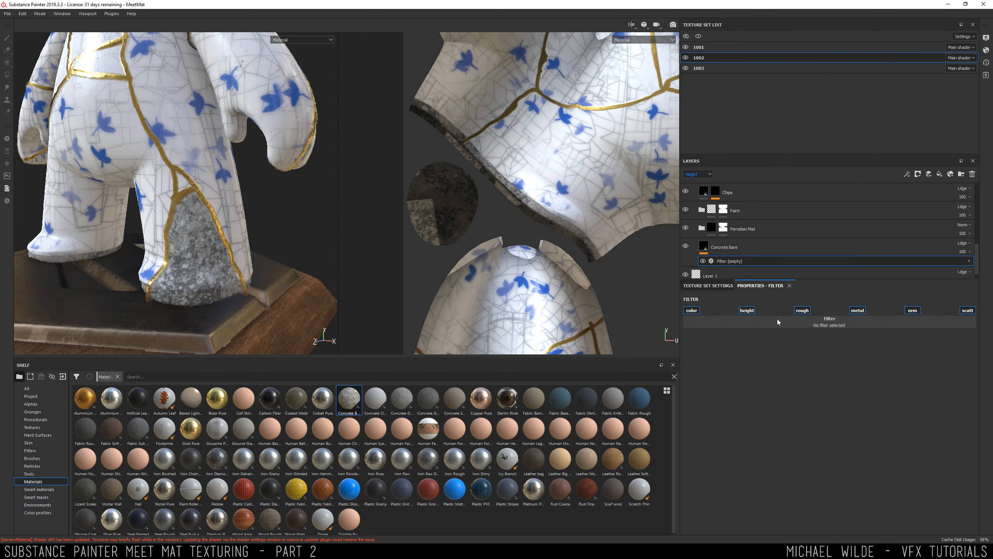
{"action": "left_click", "coordinate": [813, 326]}
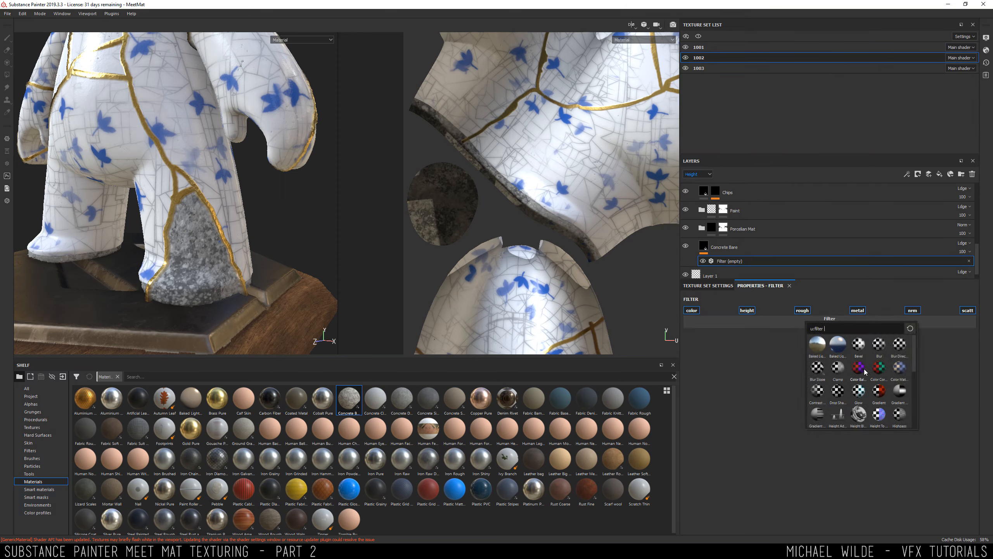
{"action": "left_click", "coordinate": [879, 370]}
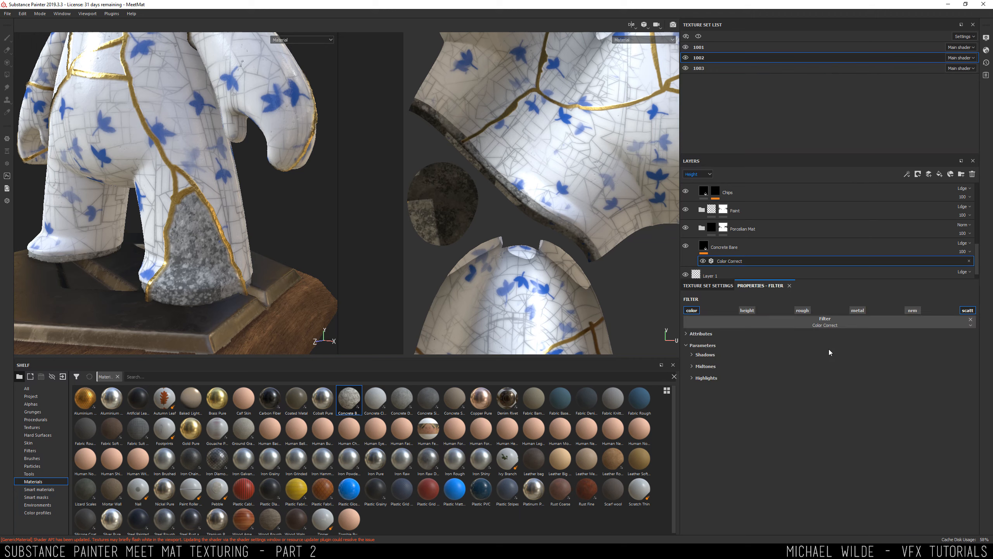
Try a Shadows Contrast of -0.43 in the Color Correct filter, undo it, and open the Midtones parameters
{"action": "left_click", "coordinate": [692, 354]}
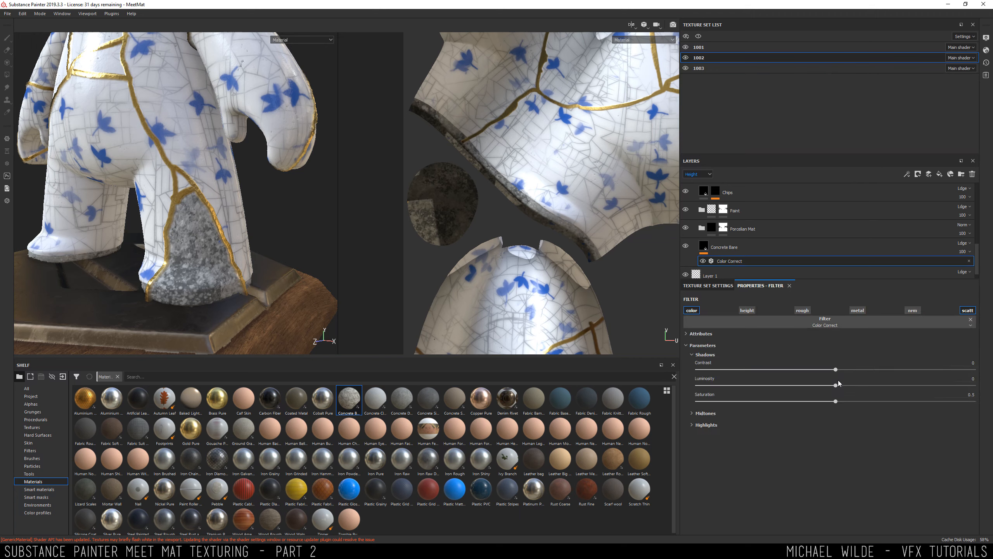
{"action": "left_click_drag", "start_coordinate": [837, 369], "coordinate": [830, 371]}
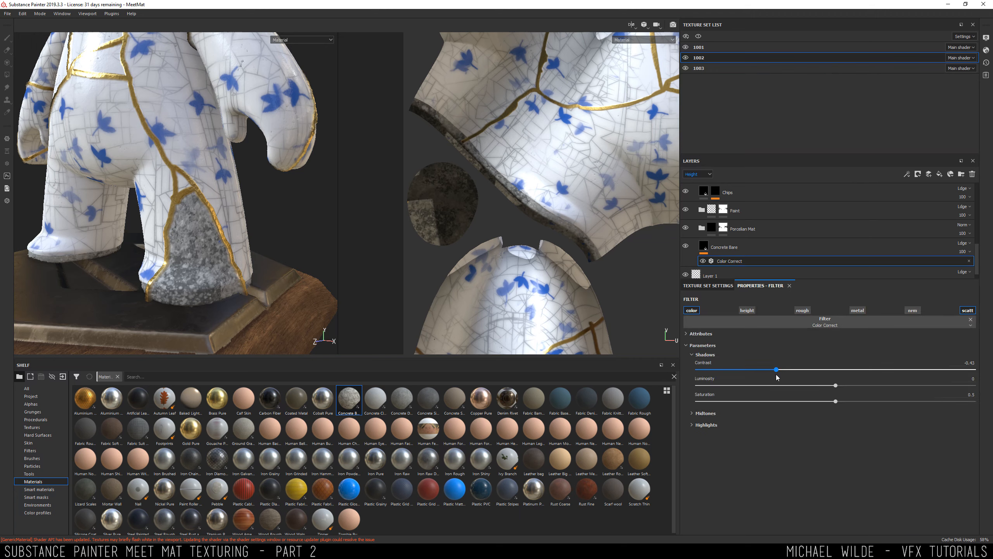
{"action": "key", "text": "ctrl+z"}
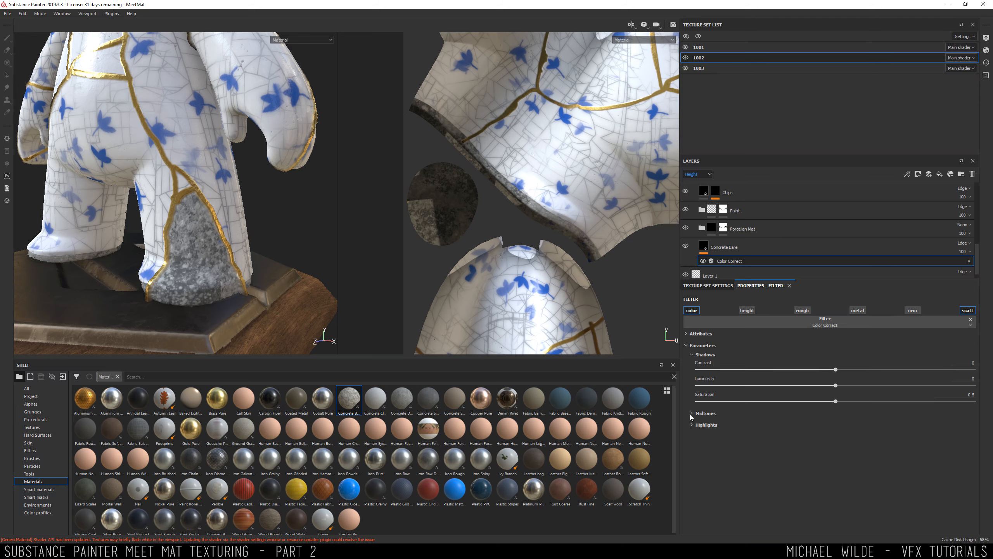
{"action": "left_click", "coordinate": [692, 413]}
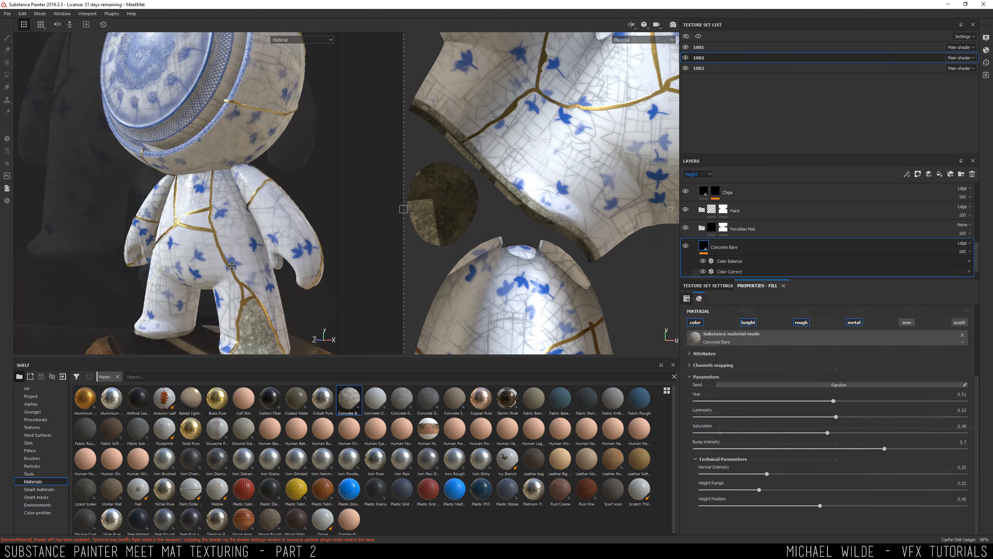
Compare the figure's body and concrete leg with the FinalRender_03.jpg reference image in the browser
{"action": "middle_click_drag", "start_coordinate": [232, 266], "coordinate": [245, 203], "text": "alt"}
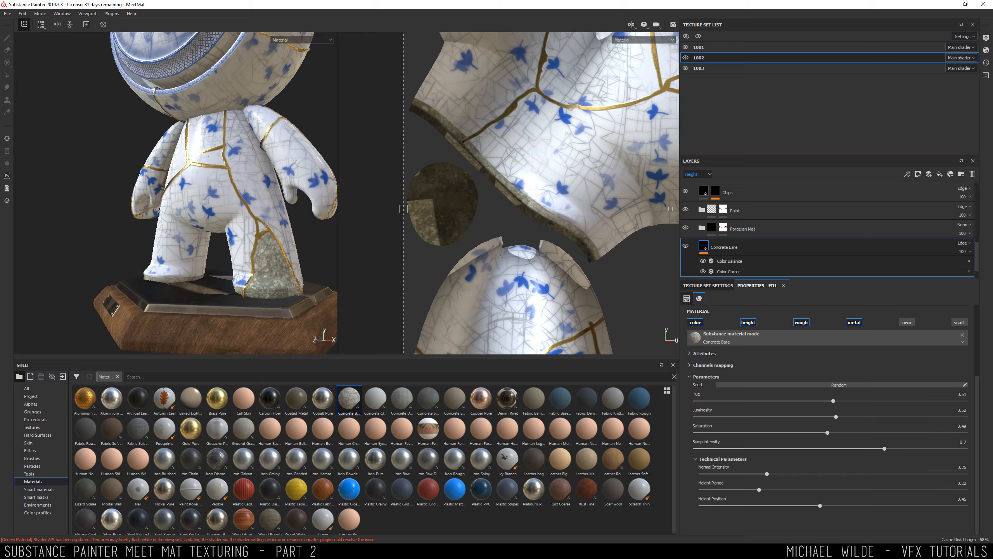
{"action": "mouse_move", "coordinate": [992, 59]}
{"action": "left_mouse_down"}
{"action": "mouse_move", "coordinate": [786, 45]}
{"action": "mouse_move", "coordinate": [789, 1]}
{"action": "left_mouse_up"}
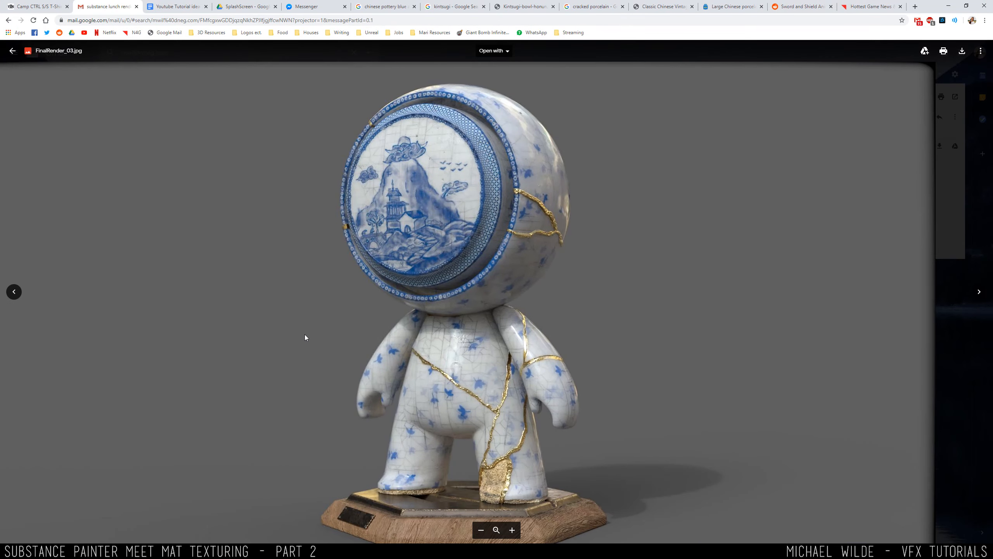
{"action": "left_click", "coordinate": [945, 6]}
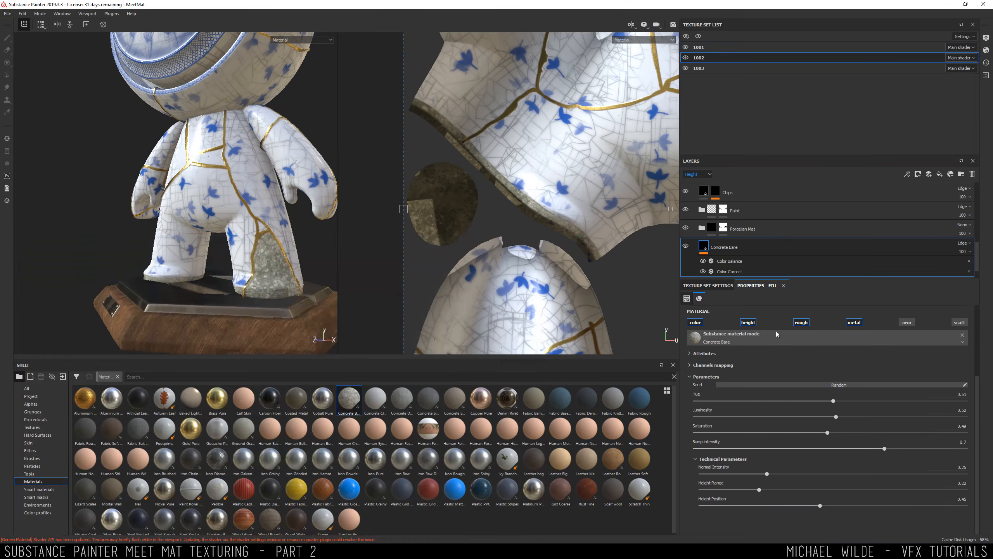
Set the UV scale of the Concrete Bare fill to 1.34 and check the concrete on the lower leg
{"action": "scroll", "coordinate": [977, 385], "scroll_direction": "up", "scroll_amount": 3}
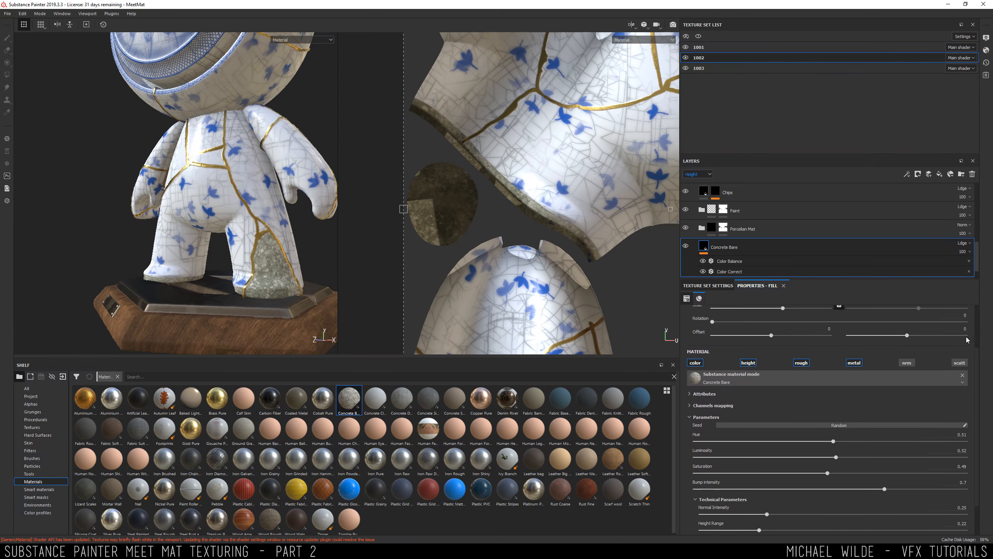
{"action": "left_click_drag", "start_coordinate": [781, 361], "coordinate": [784, 360]}
{"action": "middle_click_drag", "start_coordinate": [327, 327], "coordinate": [264, 282], "text": "alt"}
{"action": "scroll", "coordinate": [264, 285], "scroll_direction": "up", "scroll_amount": 3}
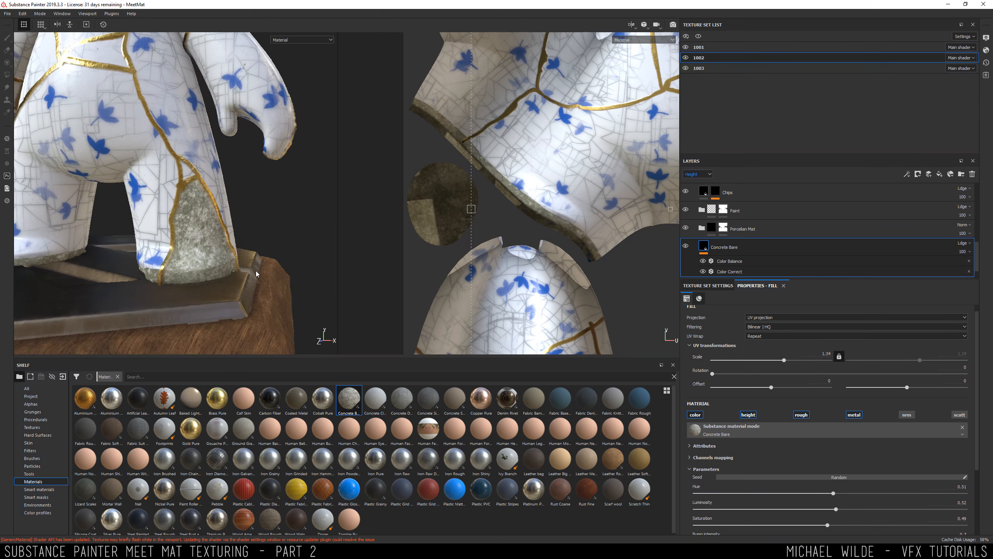
Examine the concrete patch on the lower leg and the foot edges from several angles and distances
{"action": "scroll", "coordinate": [188, 274], "scroll_direction": "down", "scroll_amount": 5}
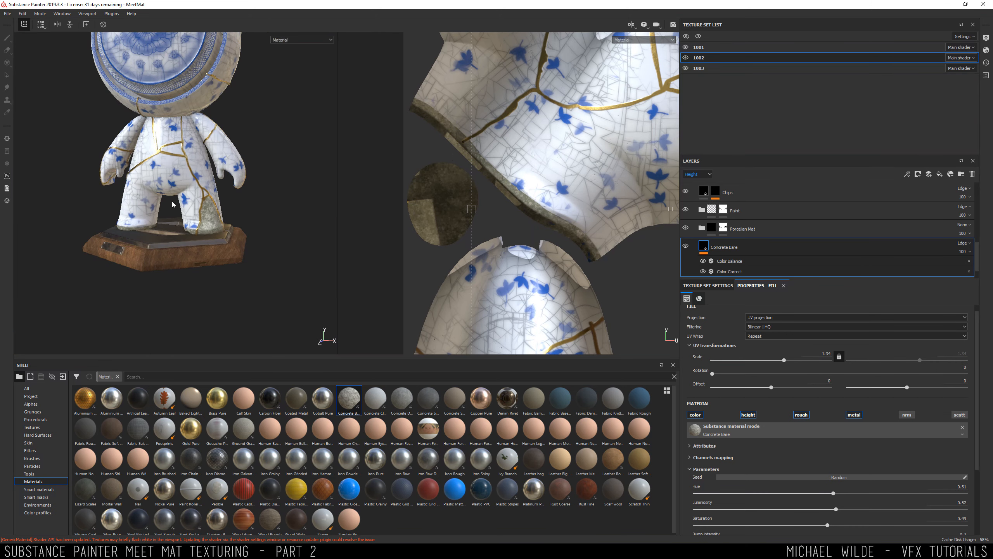
{"action": "left_click_drag", "start_coordinate": [130, 270], "coordinate": [250, 245], "text": "alt"}
{"action": "scroll", "coordinate": [211, 254], "scroll_direction": "up", "scroll_amount": 3}
{"action": "scroll", "coordinate": [203, 282], "scroll_direction": "up", "scroll_amount": 2}
{"action": "middle_click_drag", "start_coordinate": [156, 344], "coordinate": [150, 284], "text": "alt"}
{"action": "left_click_drag", "start_coordinate": [148, 290], "coordinate": [117, 286], "text": "alt"}
{"action": "left_click_drag", "start_coordinate": [269, 289], "coordinate": [239, 224], "text": "alt"}
{"action": "scroll", "coordinate": [212, 313], "scroll_direction": "down", "scroll_amount": 2}
{"action": "scroll", "coordinate": [224, 232], "scroll_direction": "up", "scroll_amount": 3}
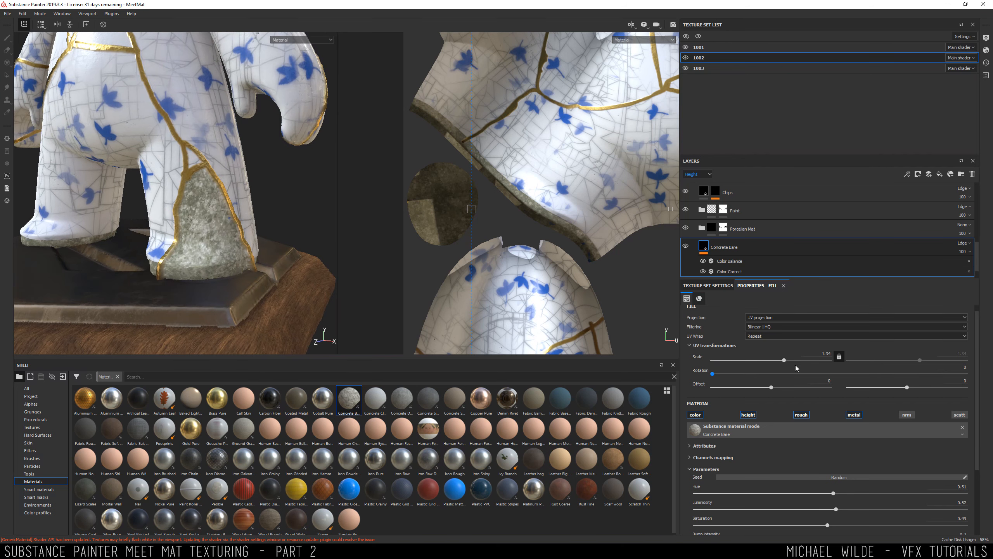
Set the Concrete Bare fill's UV scale to 2 and view the concrete patch on the leg up close
{"action": "left_click_drag", "start_coordinate": [796, 367], "coordinate": [809, 363]}
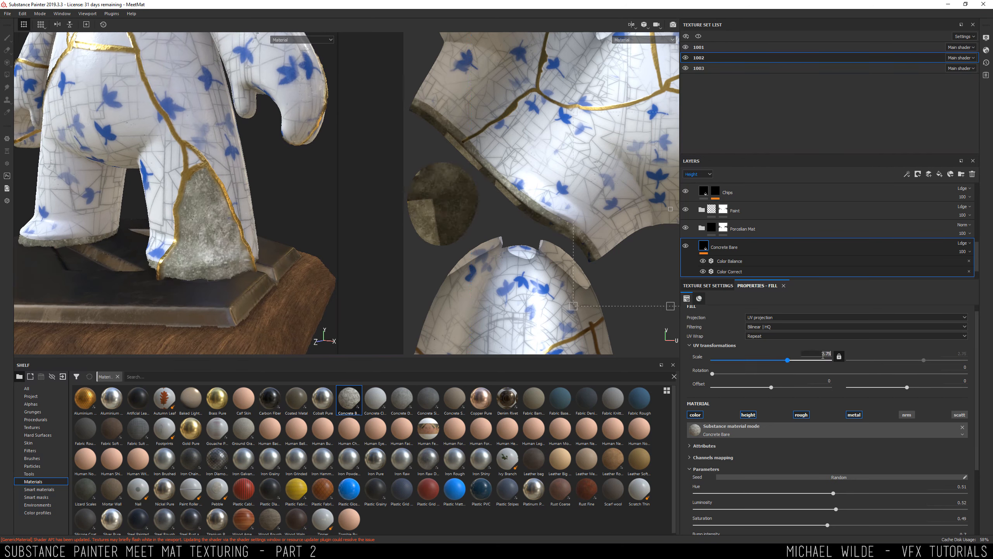
{"action": "key", "text": "Return"}
{"action": "left_click_drag", "start_coordinate": [200, 234], "coordinate": [243, 325], "text": "alt"}
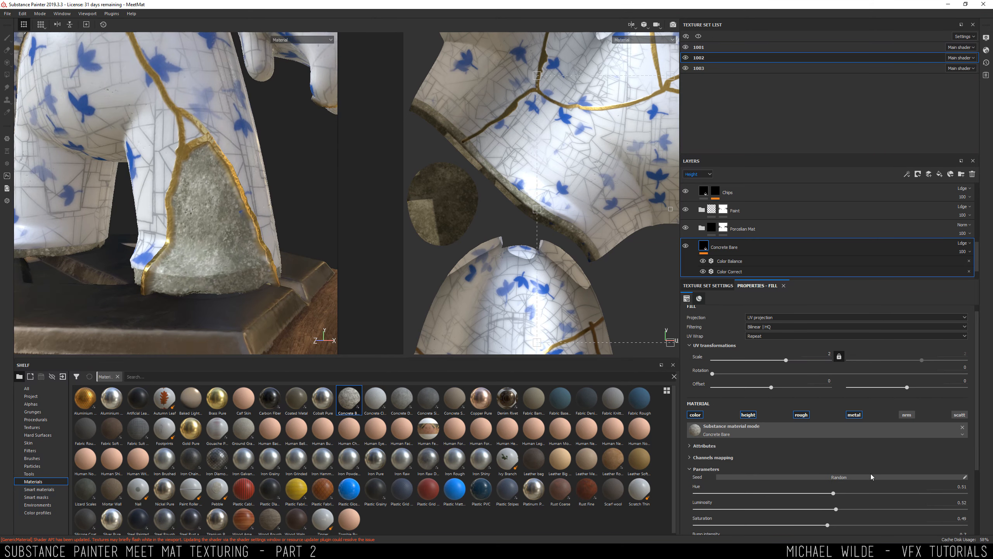
Set the Concrete Bare material's Height Position to 0.47, first trying a Height Range of 0.15
{"action": "scroll", "coordinate": [790, 488], "scroll_direction": "down", "scroll_amount": 3}
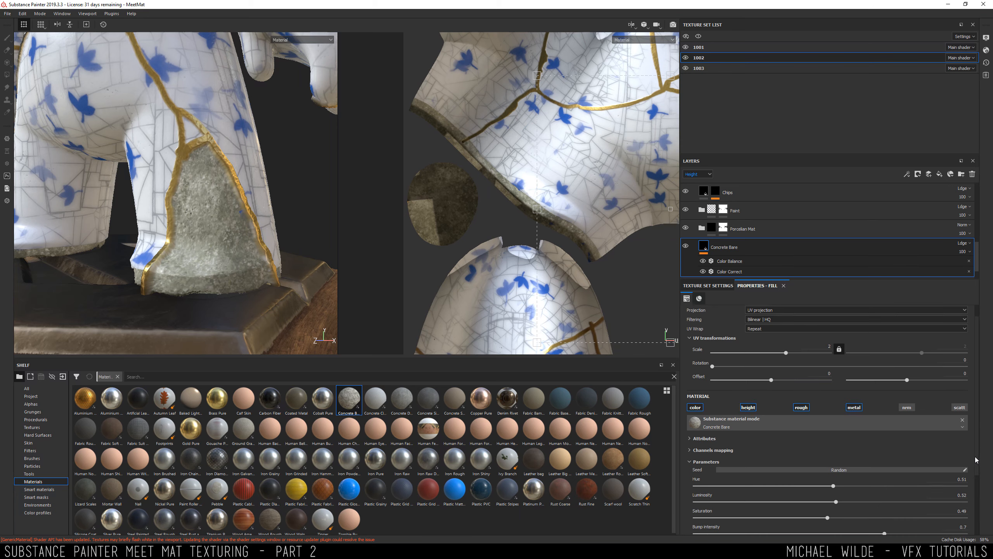
{"action": "left_click_drag", "start_coordinate": [759, 499], "coordinate": [748, 501]}
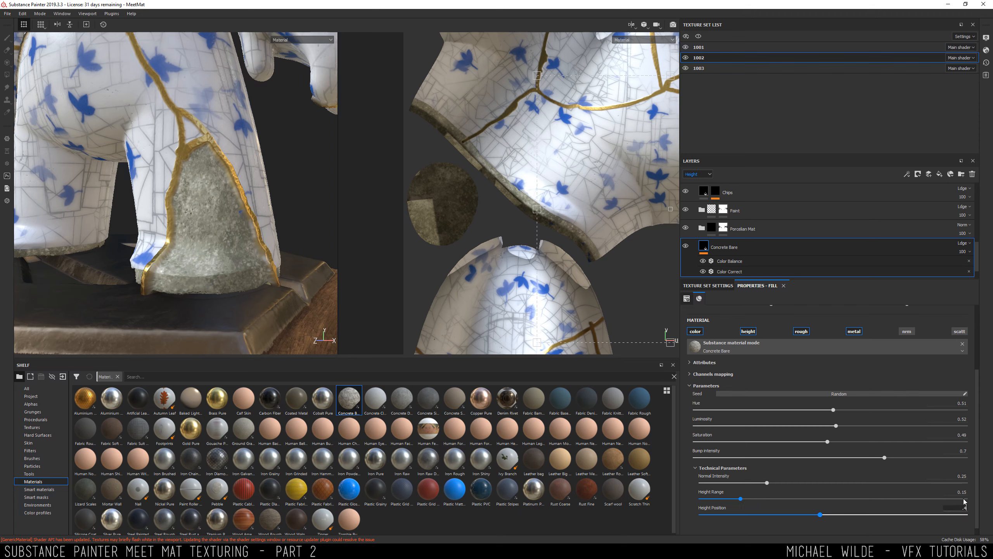
{"action": "type", "text": "7"}
{"action": "key", "text": "Return"}
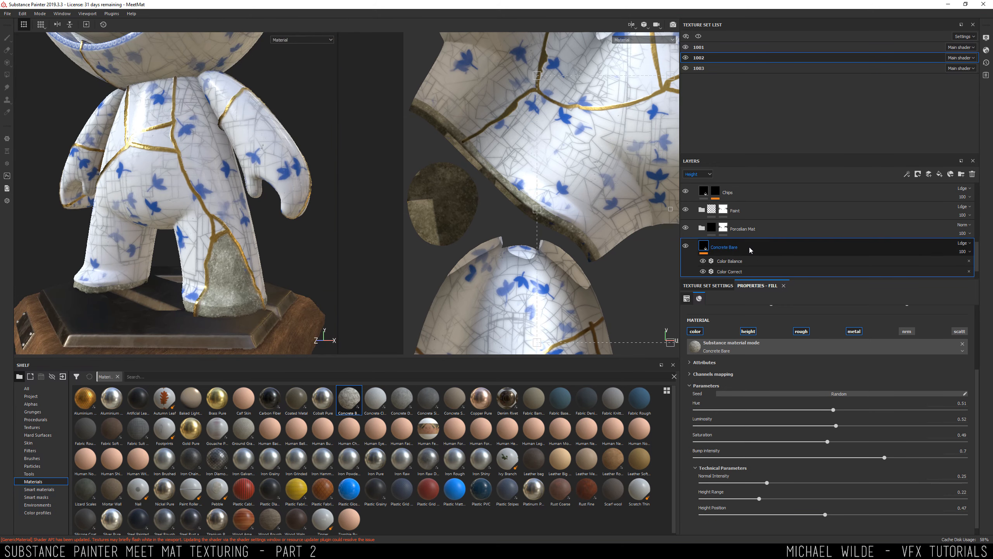
Add a fill effect to the Concrete Bare layer and disable all its channels except color
{"action": "right_click", "coordinate": [741, 248]}
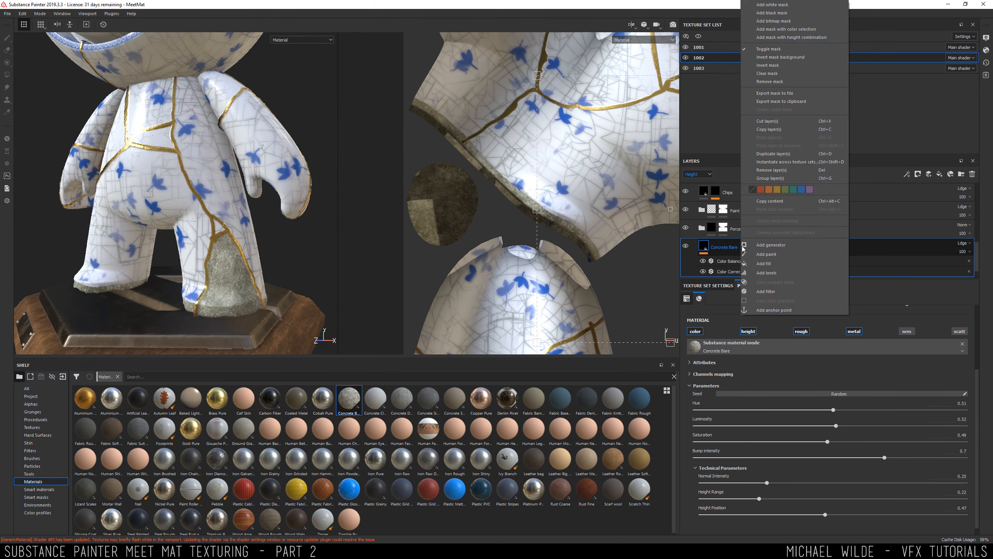
{"action": "left_click", "coordinate": [773, 263]}
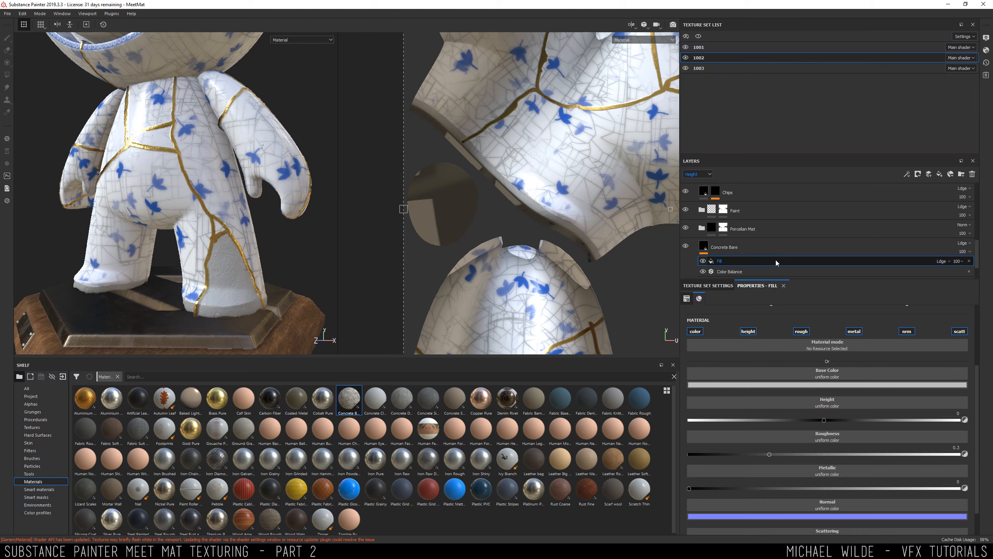
{"action": "left_click", "coordinate": [748, 331]}
{"action": "left_click", "coordinate": [801, 331]}
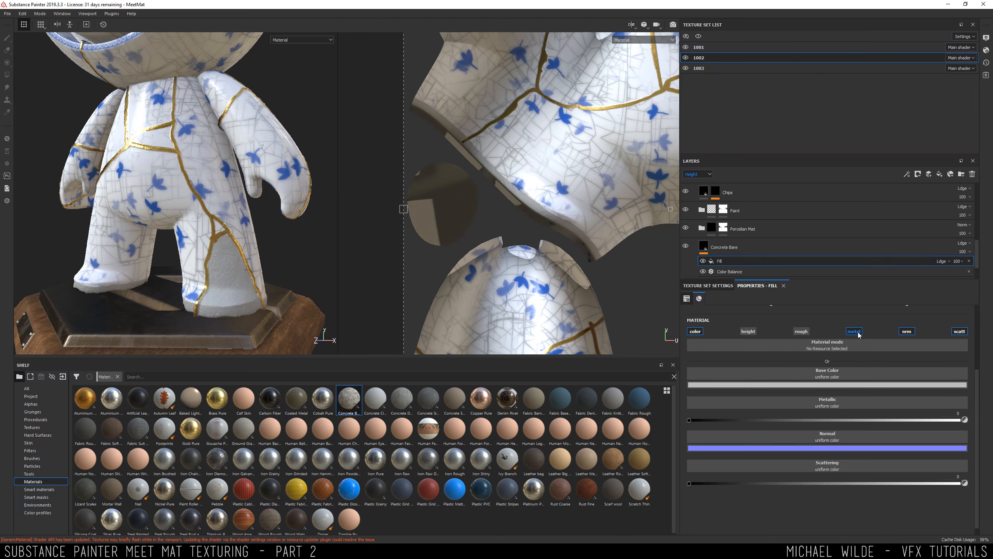
{"action": "left_click", "coordinate": [907, 331]}
{"action": "left_click", "coordinate": [959, 331]}
{"action": "left_click", "coordinate": [854, 331]}
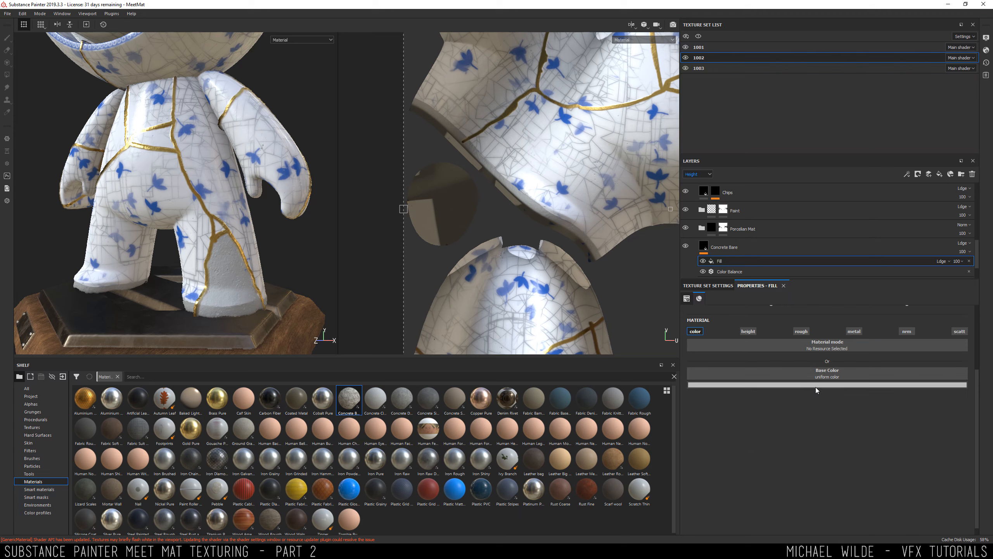
Set the fill effect's base color to a sandy beige with RGB 0.737, 0.533, 0.211
{"action": "left_click", "coordinate": [816, 385]}
{"action": "left_click_drag", "start_coordinate": [862, 423], "coordinate": [861, 404]}
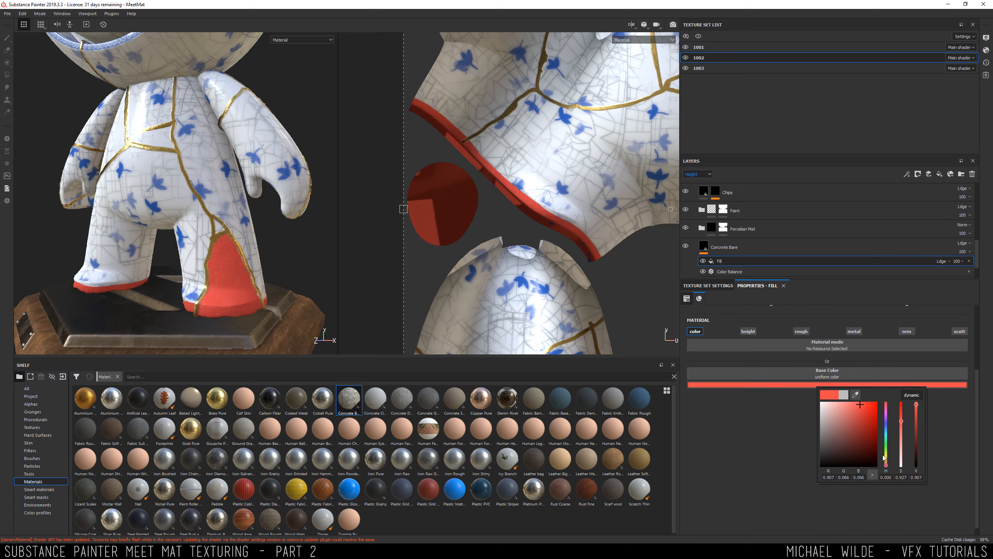
{"action": "left_click_drag", "start_coordinate": [886, 468], "coordinate": [887, 464]}
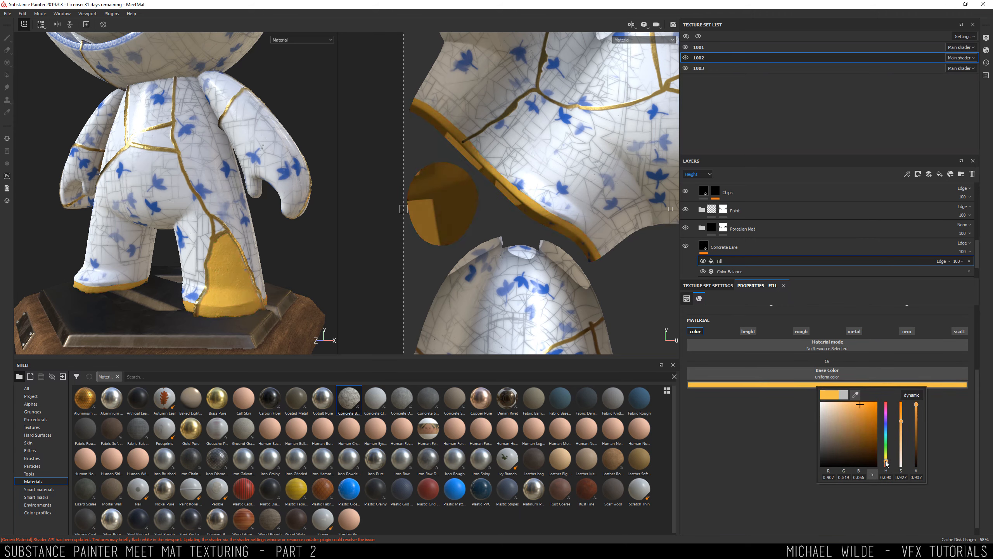
{"action": "left_click_drag", "start_coordinate": [847, 425], "coordinate": [845, 410]}
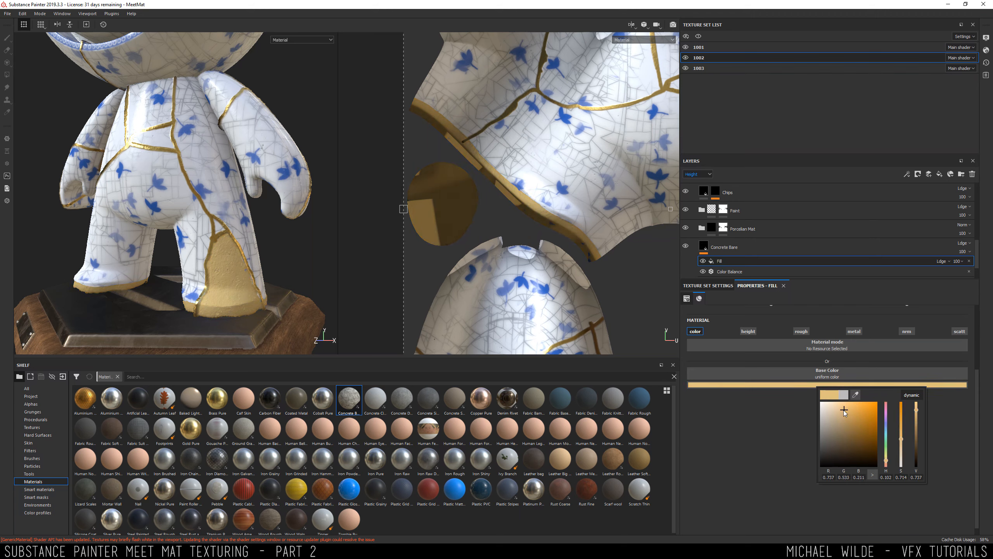
Show the Base Color channel in the layer stack and lower the Concrete Bare fill effect's opacity to 41
{"action": "left_click", "coordinate": [959, 262]}
{"action": "mouse_move", "coordinate": [986, 275]}
{"action": "left_mouse_down"}
{"action": "mouse_move", "coordinate": [947, 276]}
{"action": "mouse_move", "coordinate": [969, 276]}
{"action": "left_mouse_up"}
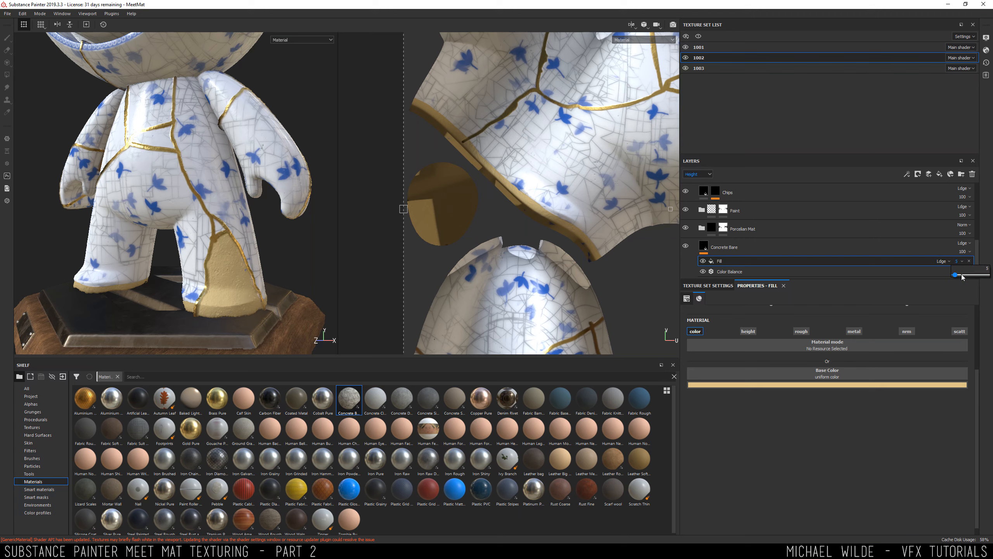
{"action": "left_click", "coordinate": [894, 245]}
{"action": "left_click", "coordinate": [698, 173]}
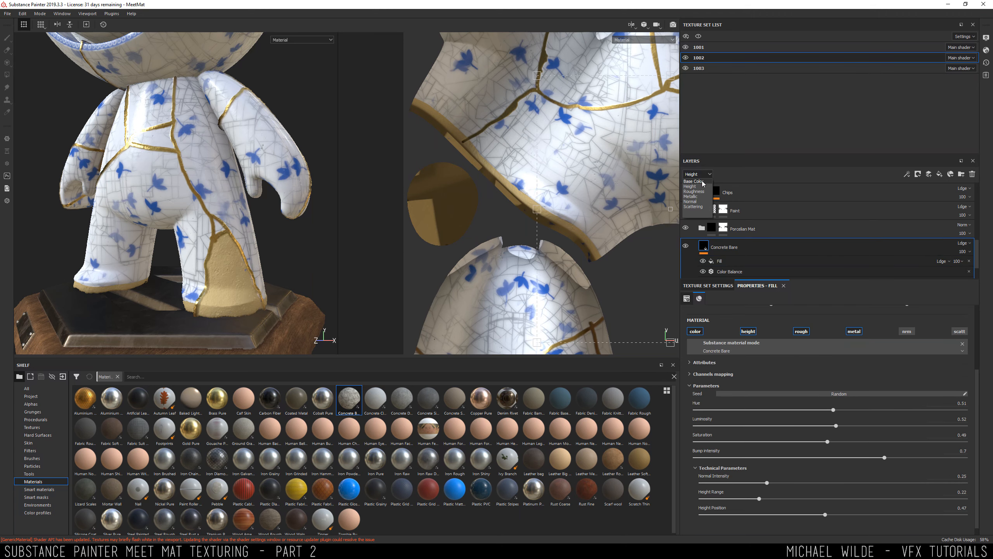
{"action": "left_click", "coordinate": [701, 181]}
{"action": "left_click", "coordinate": [957, 261]}
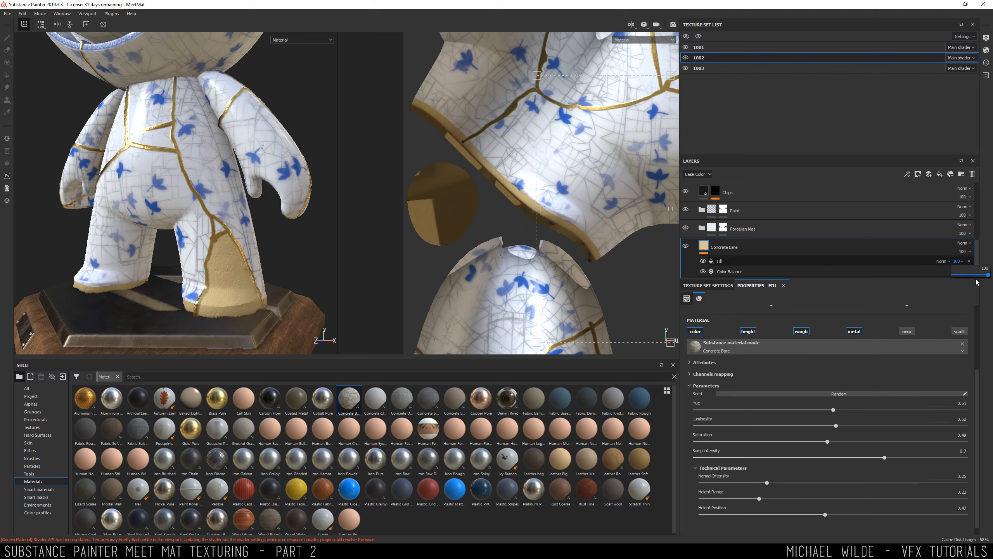
{"action": "mouse_move", "coordinate": [985, 275]}
{"action": "left_mouse_down"}
{"action": "mouse_move", "coordinate": [942, 279]}
{"action": "mouse_move", "coordinate": [967, 276]}
{"action": "left_mouse_up"}
{"action": "left_click", "coordinate": [957, 261]}
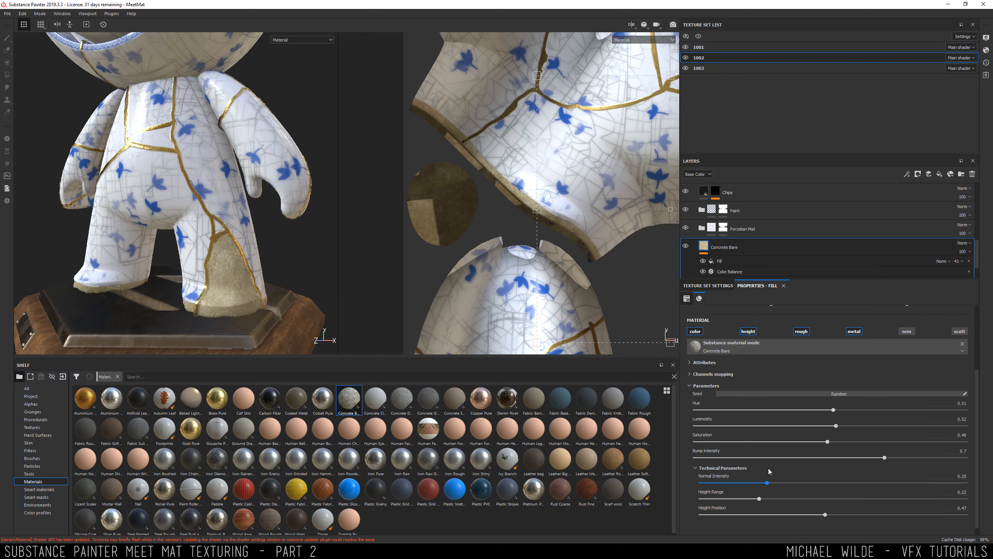
Set the Shadows Contrast of the Concrete Bare layer's Color Correct filter to 0.74 and inspect the leg
{"action": "left_click", "coordinate": [729, 271]}
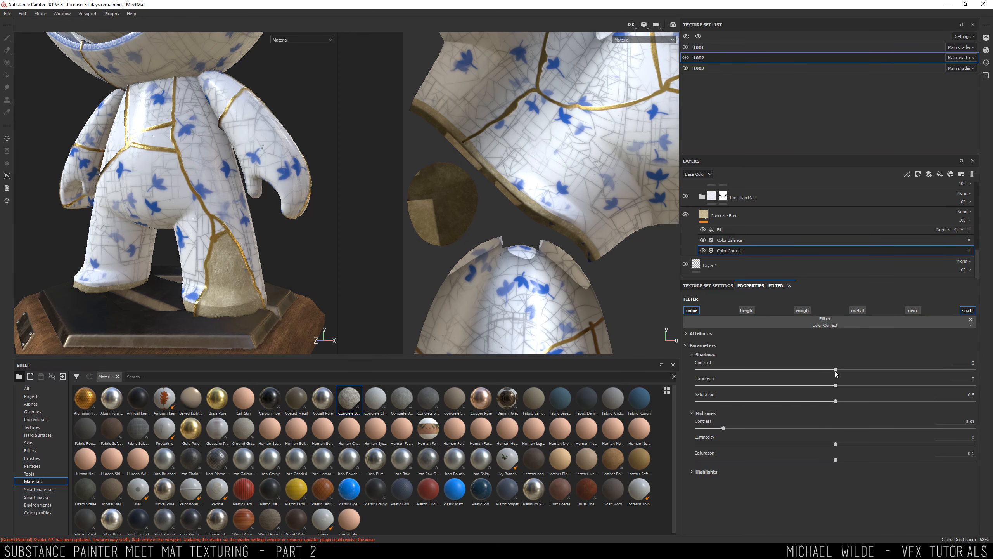
{"action": "left_click_drag", "start_coordinate": [835, 374], "coordinate": [852, 372]}
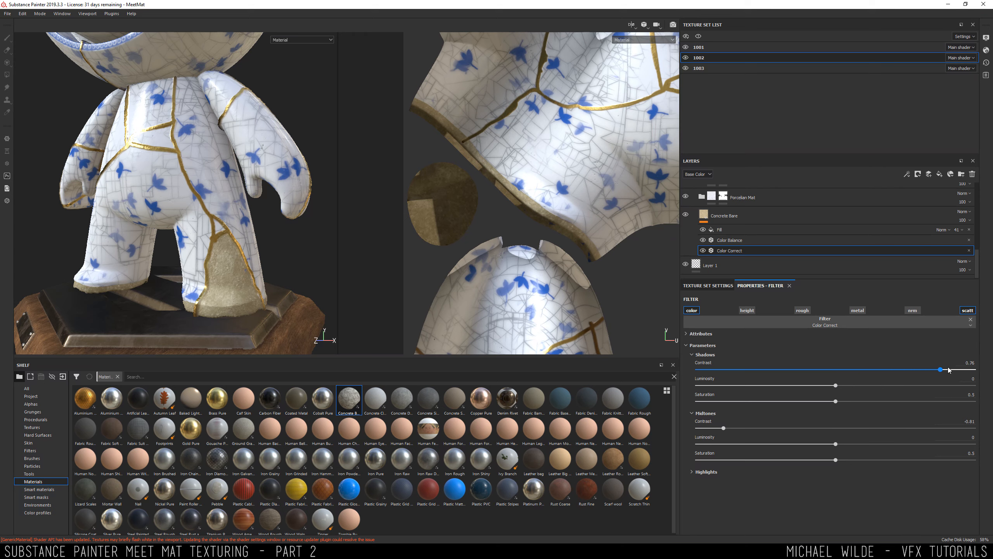
{"action": "left_click_drag", "start_coordinate": [207, 238], "coordinate": [115, 214], "text": "alt"}
{"action": "scroll", "coordinate": [115, 215], "scroll_direction": "down", "scroll_amount": 3}
{"action": "left_click_drag", "start_coordinate": [298, 274], "coordinate": [207, 259], "text": "alt"}
{"action": "scroll", "coordinate": [246, 285], "scroll_direction": "up", "scroll_amount": 3}
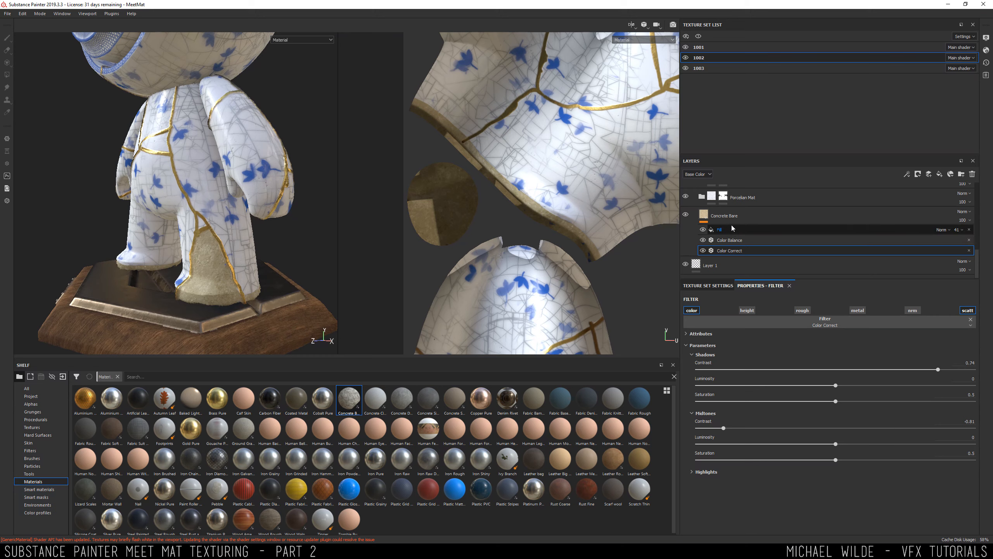
{"action": "right_click", "coordinate": [737, 216]}
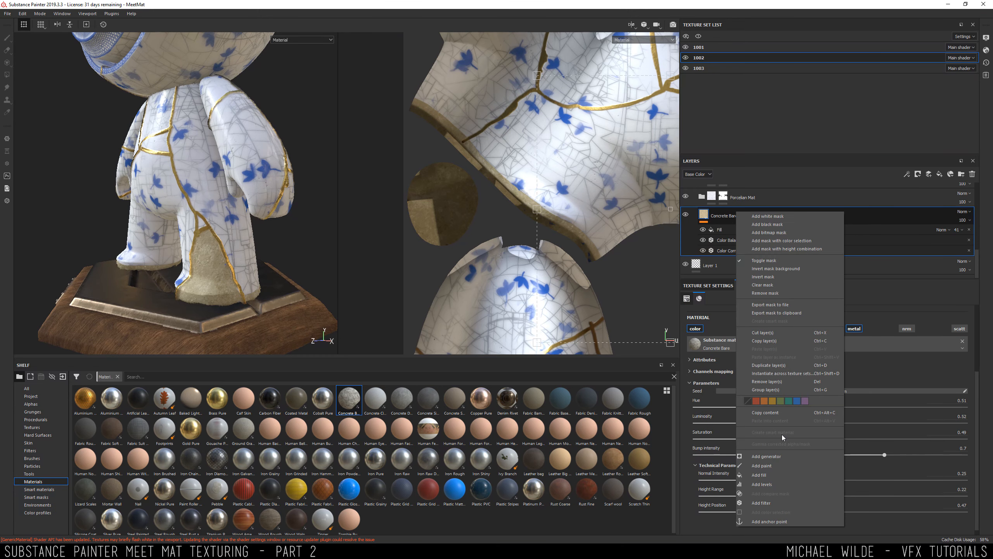
{"action": "left_click", "coordinate": [766, 475]}
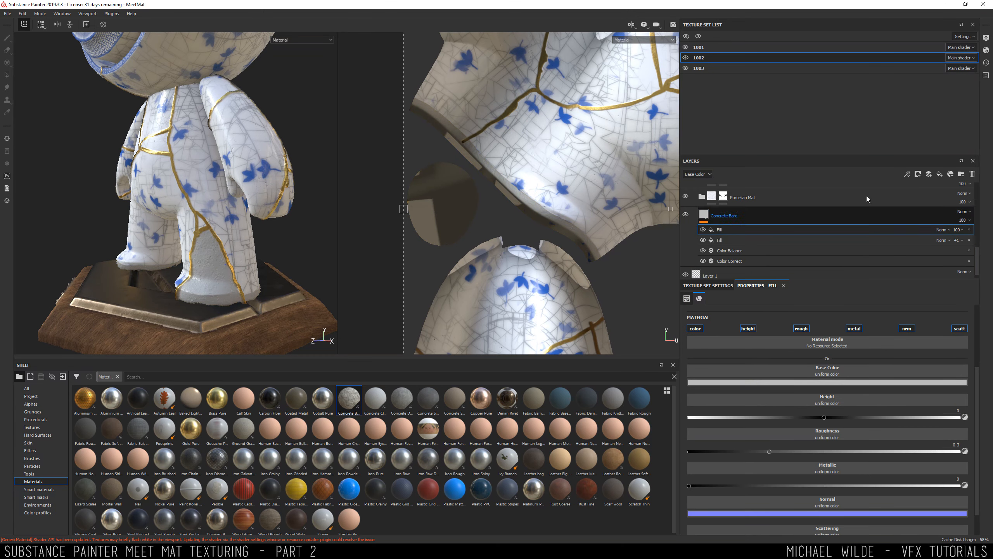
{"action": "key", "text": "ctrl+z"}
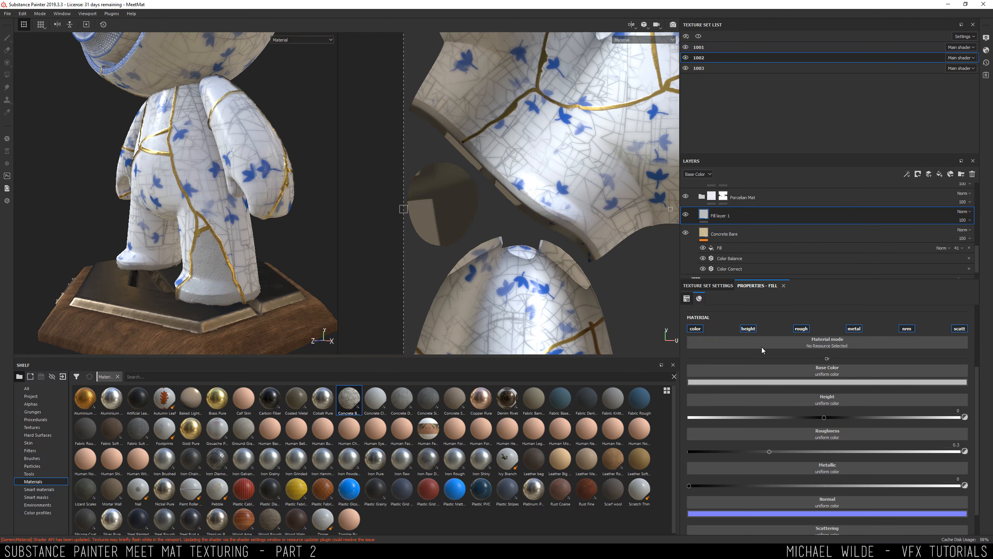
Add a fill layer above Concrete Bare and disable all its channels except color
{"action": "left_click", "coordinate": [748, 328]}
{"action": "left_click", "coordinate": [801, 328]}
{"action": "left_click", "coordinate": [854, 328]}
{"action": "left_click", "coordinate": [907, 328]}
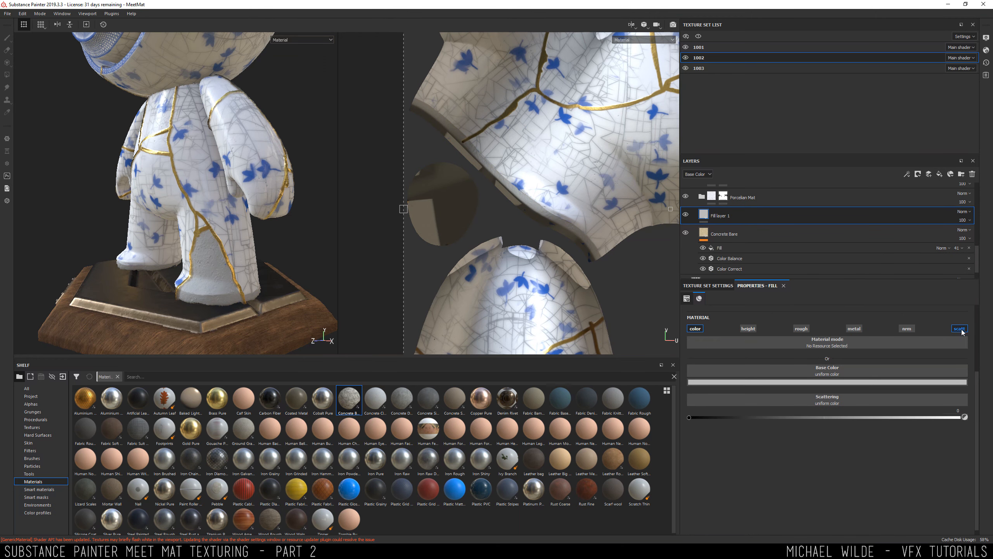
{"action": "left_click", "coordinate": [960, 328]}
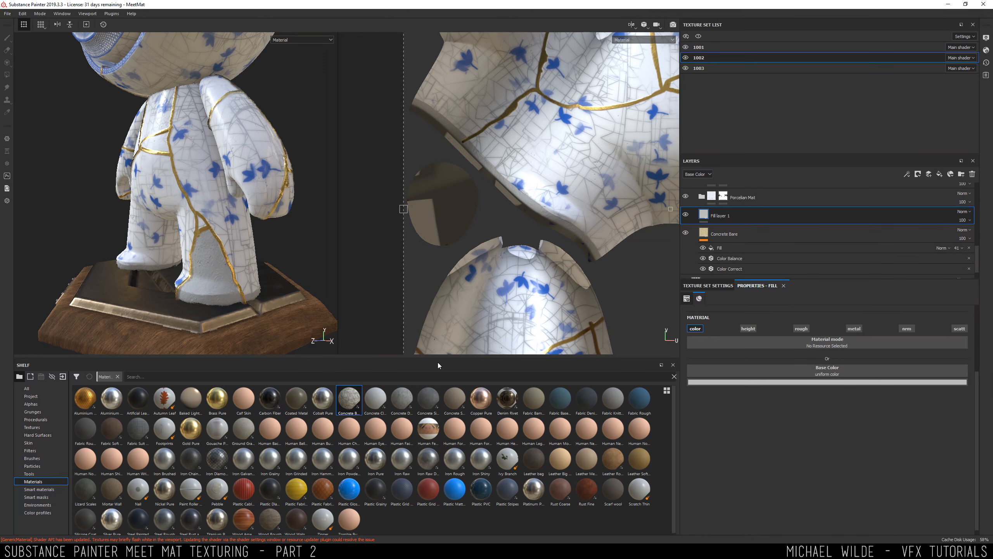
Assign the Clouds 3 procedural to the new fill layer's base color
{"action": "left_click", "coordinate": [40, 419]}
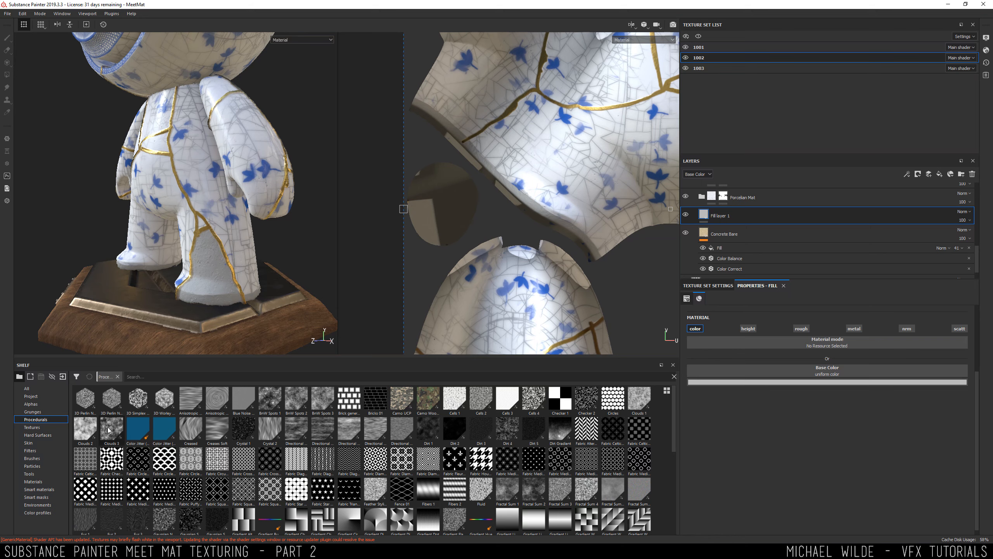
{"action": "left_click_drag", "start_coordinate": [112, 431], "coordinate": [755, 370]}
{"action": "left_click_drag", "start_coordinate": [199, 253], "coordinate": [172, 249], "text": "alt"}
Try the Overlay blend mode at different opacities and the Screen blend mode on the clouds fill layer
{"action": "left_click", "coordinate": [961, 212]}
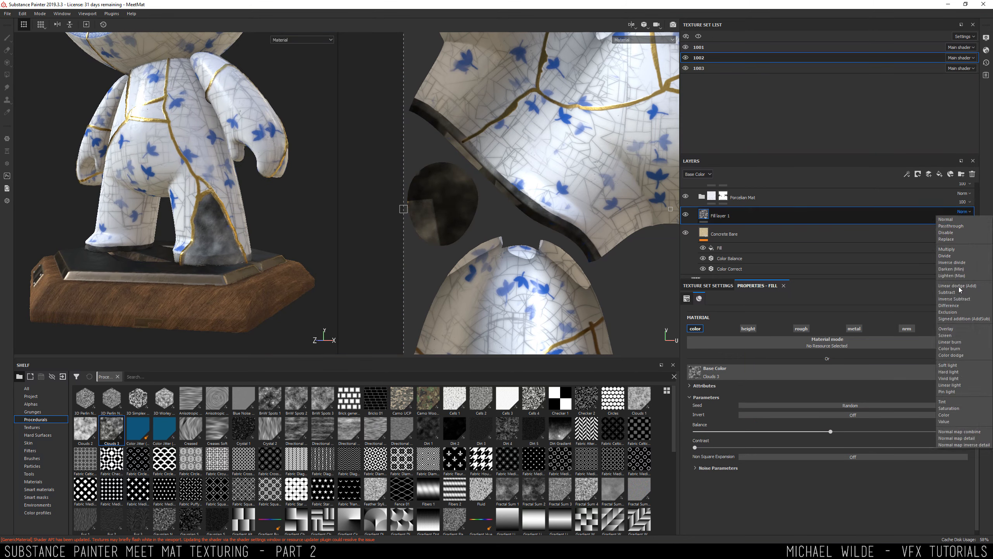
{"action": "left_click", "coordinate": [957, 329]}
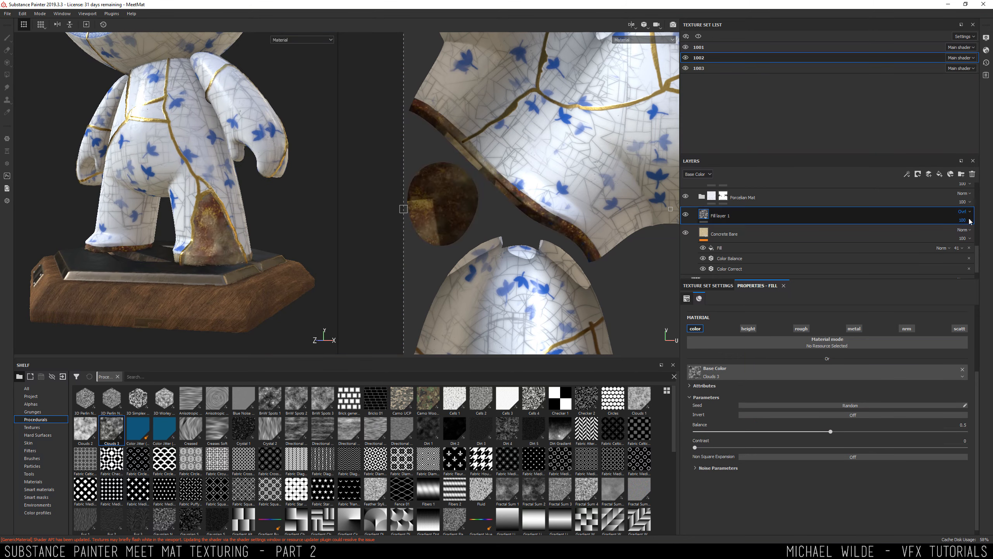
{"action": "left_click", "coordinate": [959, 238]}
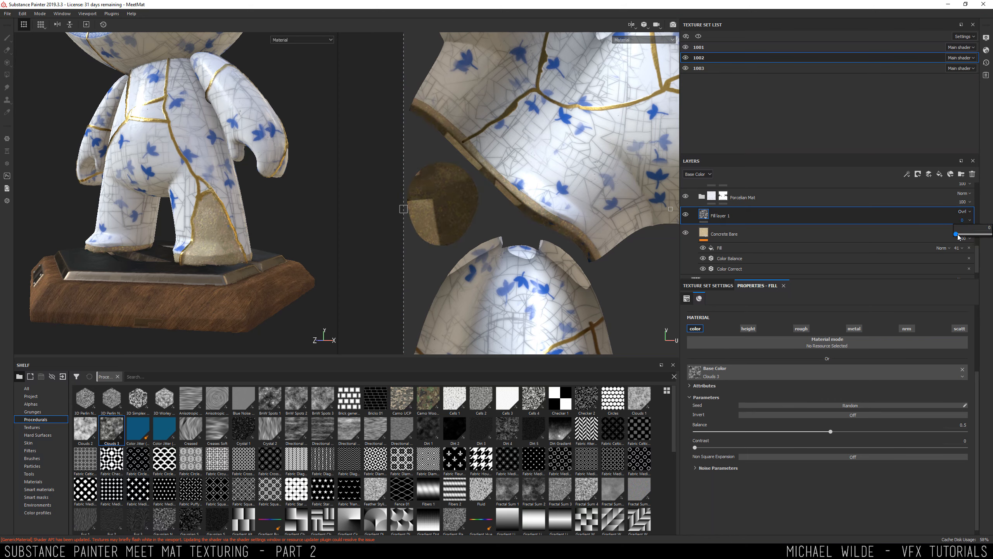
{"action": "left_click", "coordinate": [986, 234]}
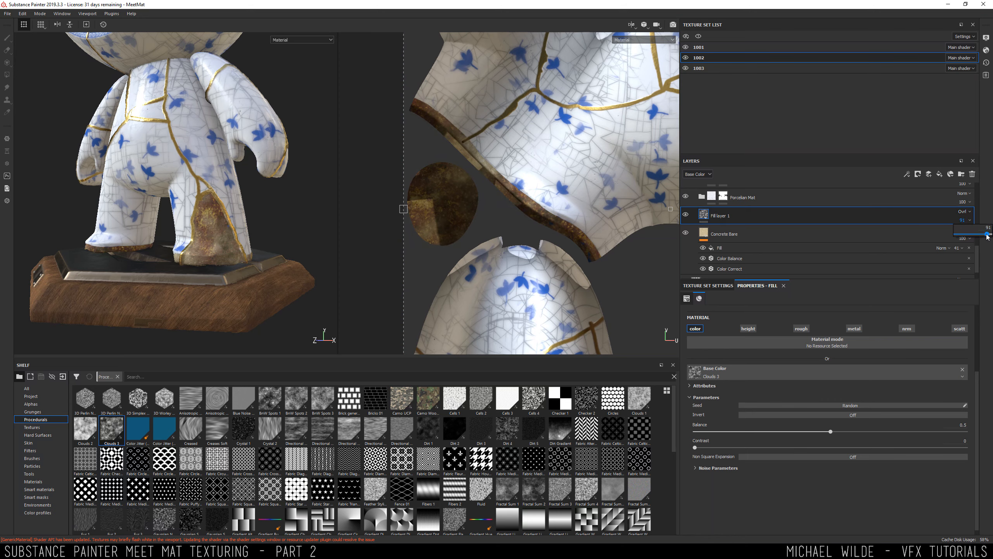
{"action": "left_click", "coordinate": [963, 211]}
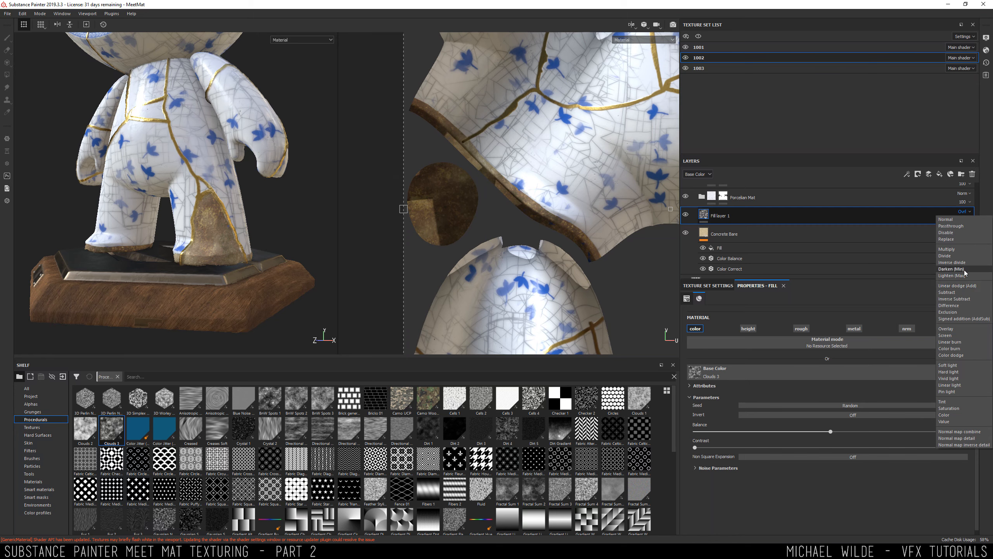
{"action": "left_click", "coordinate": [954, 335]}
{"action": "left_click", "coordinate": [966, 220]}
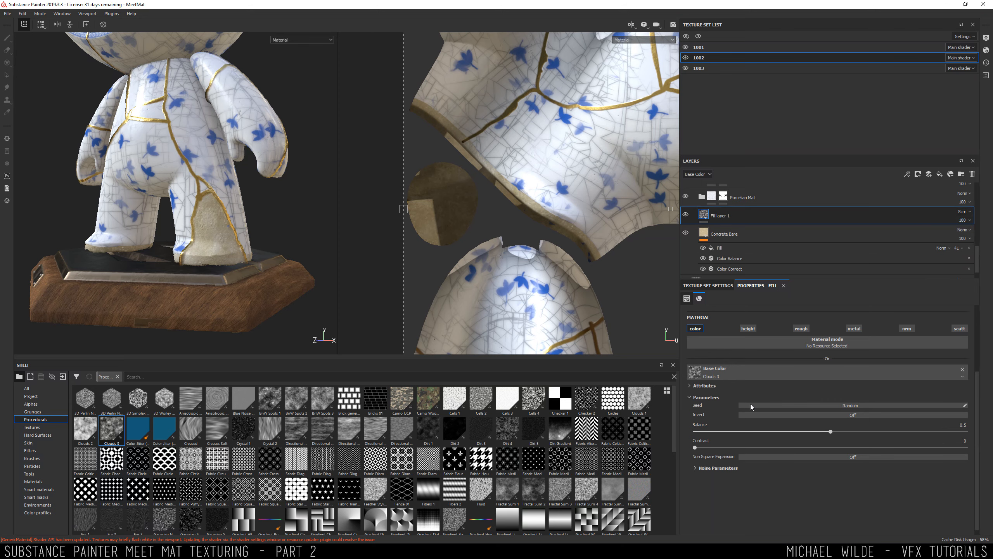
Set the clouds fill layer's UV scale to 7.25
{"action": "scroll", "coordinate": [886, 333], "scroll_direction": "up", "scroll_amount": 2}
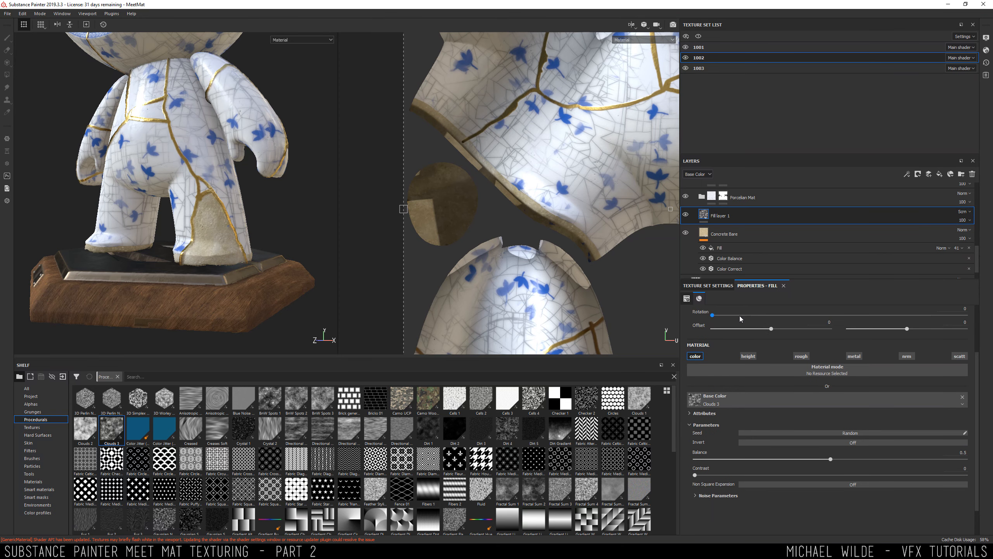
{"action": "scroll", "coordinate": [970, 340], "scroll_direction": "up", "scroll_amount": 2}
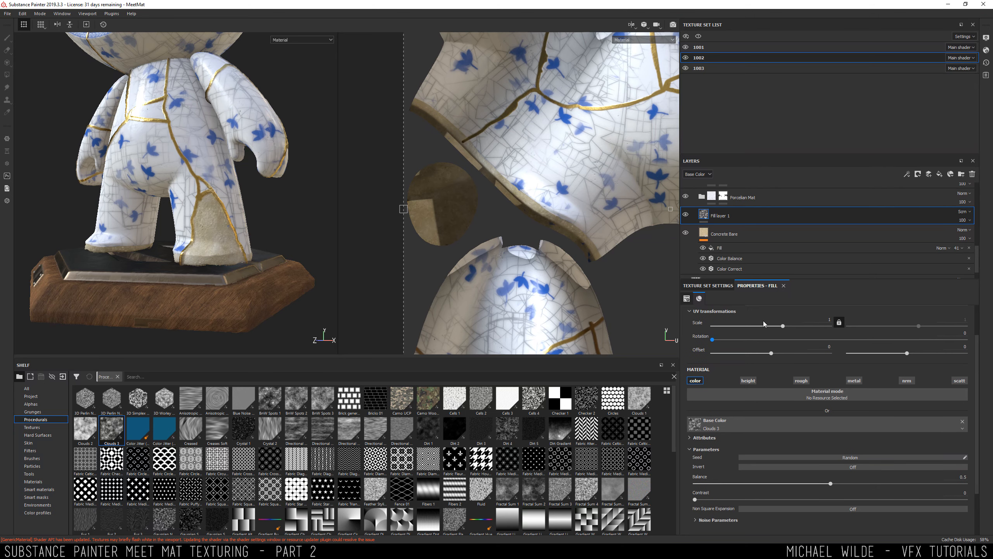
{"action": "left_click_drag", "start_coordinate": [796, 326], "coordinate": [793, 327]}
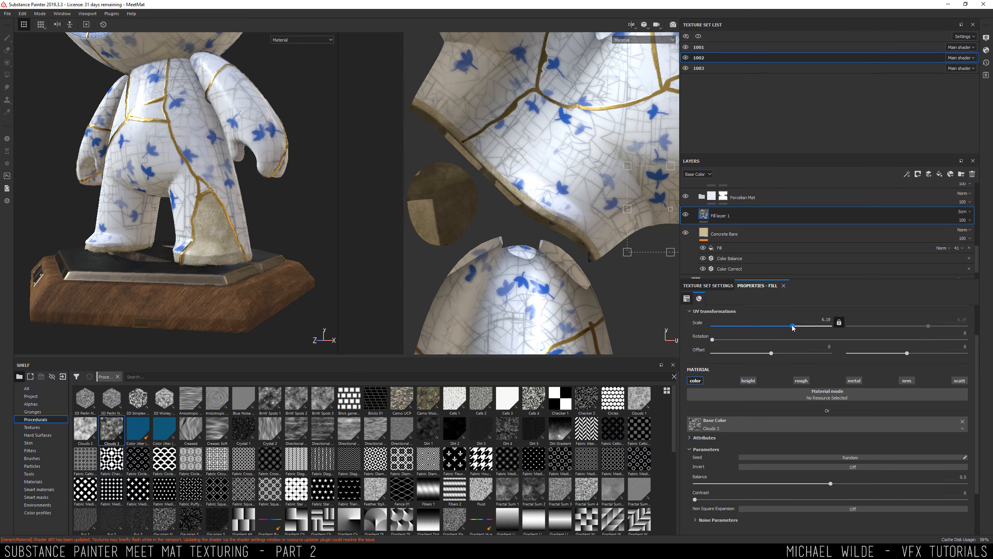
Set the clouds fill layer's blend mode to Multiply, first trying Divide, and lower its opacity to 41
{"action": "left_click", "coordinate": [964, 211]}
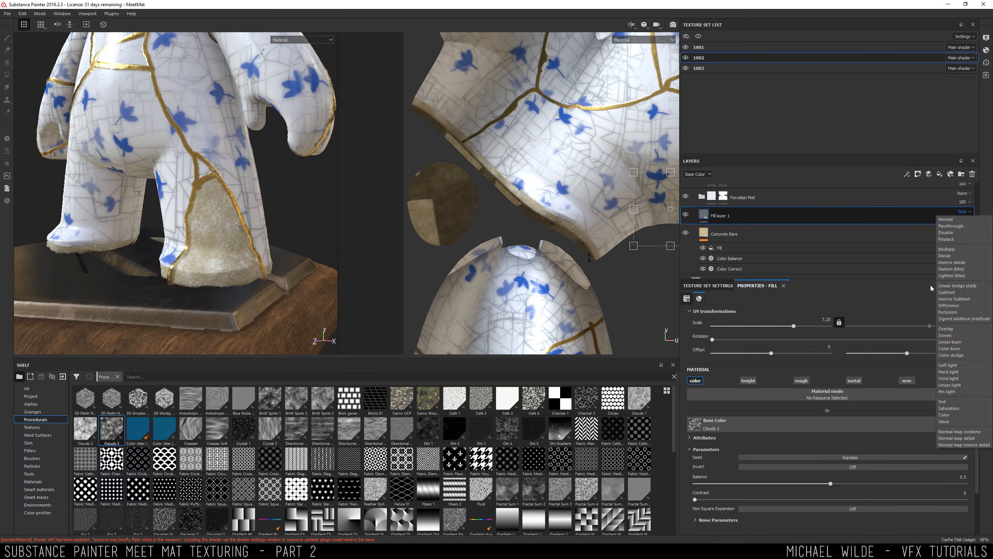
{"action": "left_click", "coordinate": [954, 256]}
{"action": "left_click", "coordinate": [964, 211]}
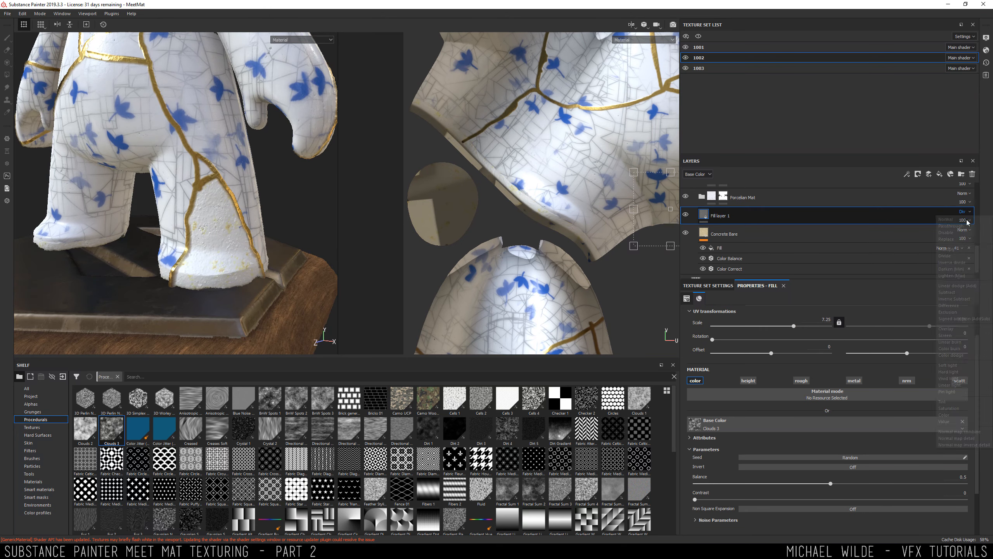
{"action": "left_click", "coordinate": [955, 249]}
{"action": "scroll", "coordinate": [253, 250], "scroll_direction": "up", "scroll_amount": 1}
{"action": "left_click_drag", "start_coordinate": [258, 251], "coordinate": [251, 252], "text": "alt"}
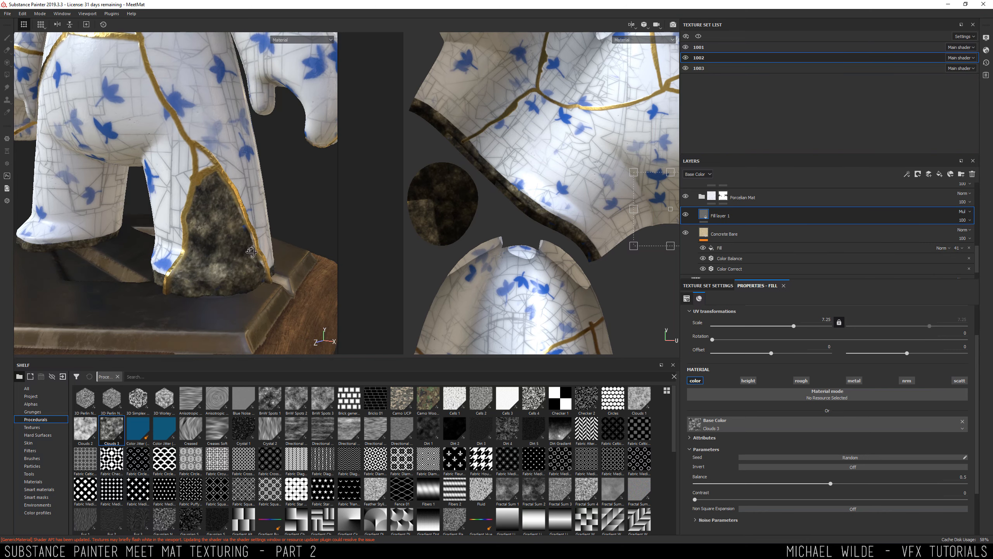
{"action": "left_click", "coordinate": [969, 220]}
{"action": "left_click_drag", "start_coordinate": [990, 234], "coordinate": [970, 239]}
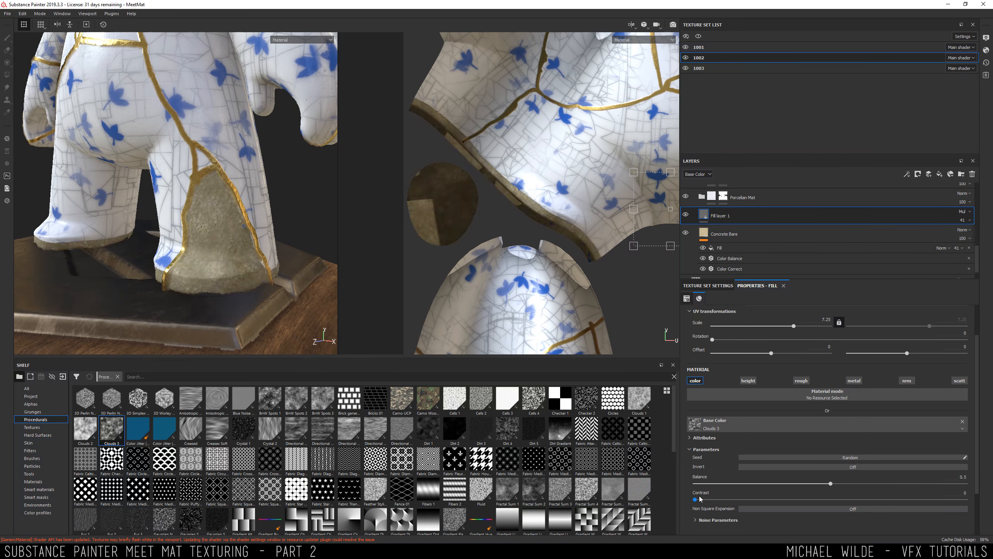
Set both the Contrast and the Balance of the Clouds 3 procedural to 0.67
{"action": "left_click_drag", "start_coordinate": [695, 499], "coordinate": [813, 498]}
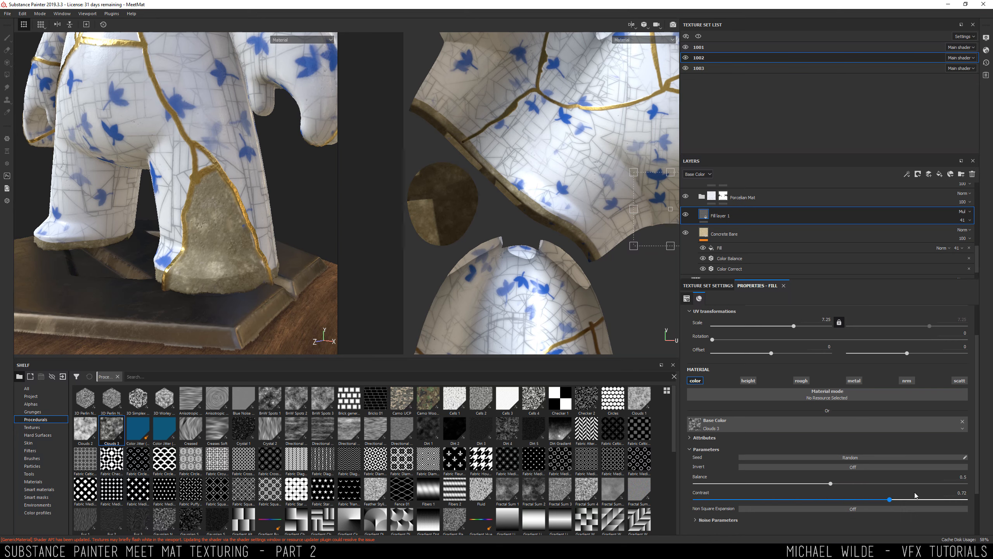
{"action": "left_click_drag", "start_coordinate": [877, 495], "coordinate": [876, 498]}
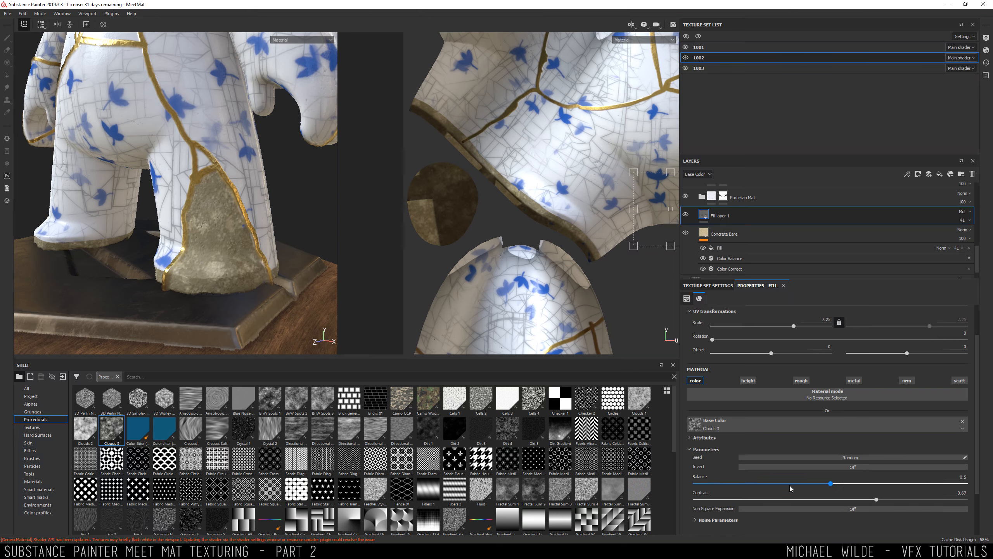
{"action": "left_click_drag", "start_coordinate": [790, 485], "coordinate": [901, 482]}
{"action": "left_click", "coordinate": [877, 483]}
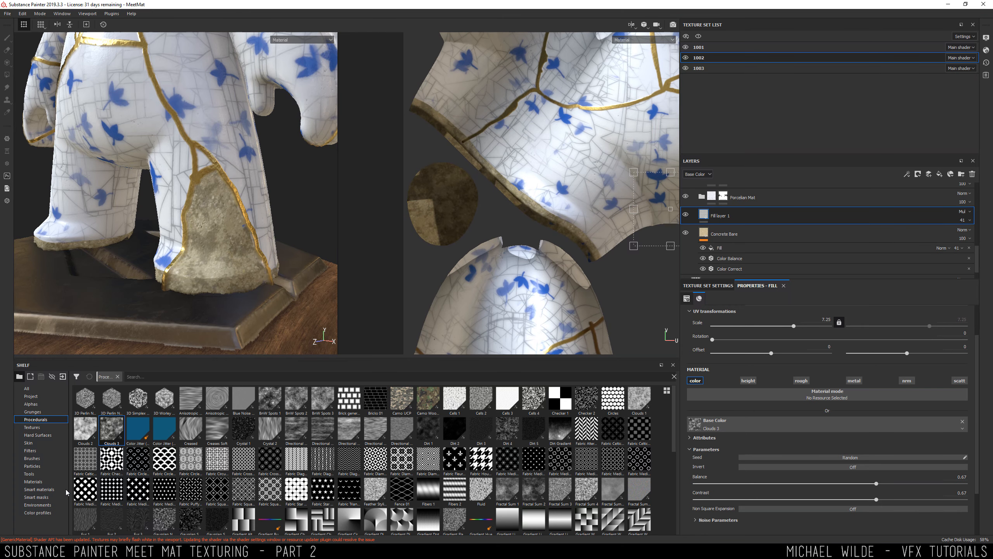
Apply the Dirt Cavities smart mask to the clouds fill layer and compare the leg with the layer hidden and shown
{"action": "left_click", "coordinate": [39, 490]}
{"action": "left_click", "coordinate": [37, 497]}
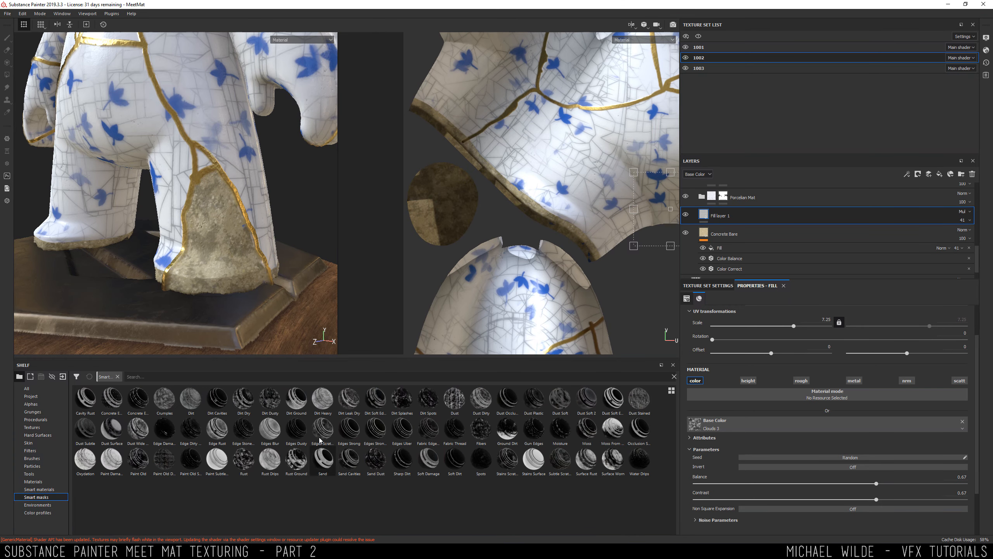
{"action": "left_click_drag", "start_coordinate": [196, 265], "coordinate": [231, 280], "text": "alt"}
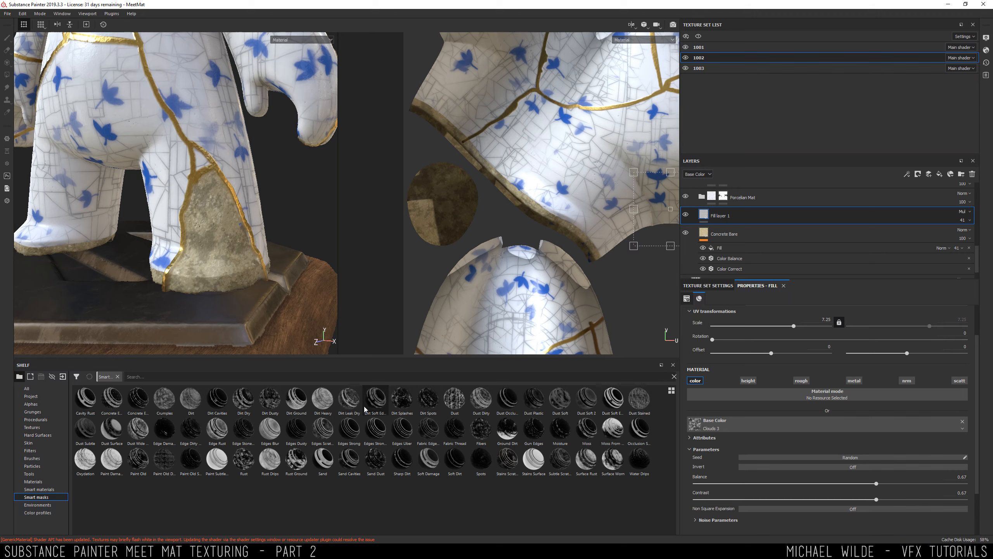
{"action": "left_click_drag", "start_coordinate": [218, 399], "coordinate": [747, 217]}
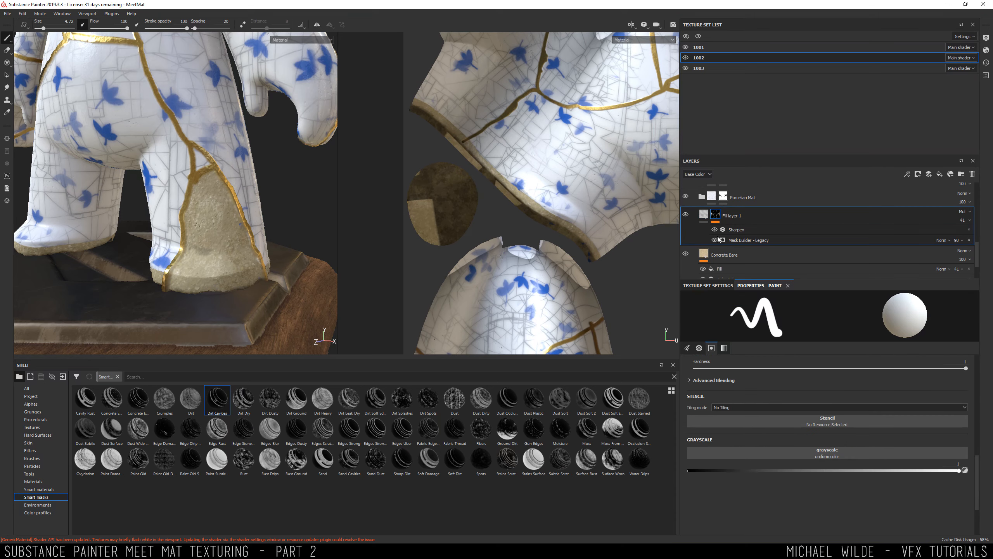
{"action": "left_click", "coordinate": [685, 215]}
{"action": "left_click", "coordinate": [684, 215]}
{"action": "left_click", "coordinate": [683, 215]}
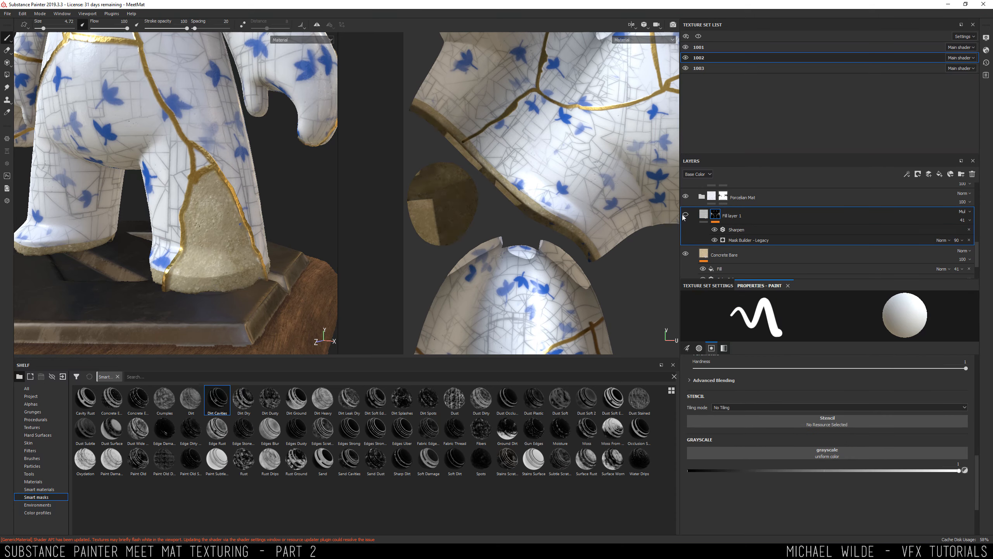
{"action": "left_click", "coordinate": [684, 215]}
{"action": "left_click_drag", "start_coordinate": [218, 236], "coordinate": [188, 270], "text": "alt"}
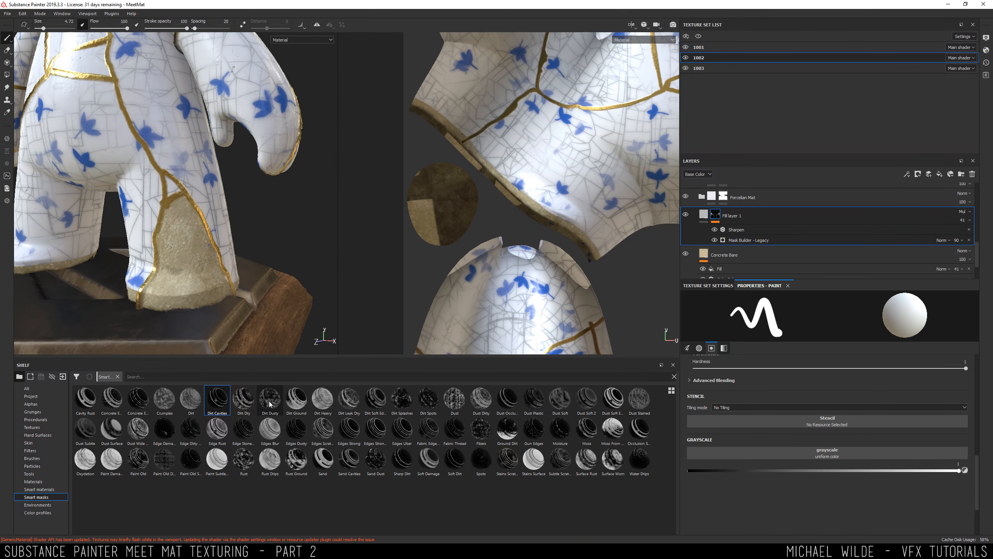
Add the Dirt Dusty smart mask to the clouds fill layer
{"action": "left_click_drag", "start_coordinate": [269, 401], "coordinate": [755, 228]}
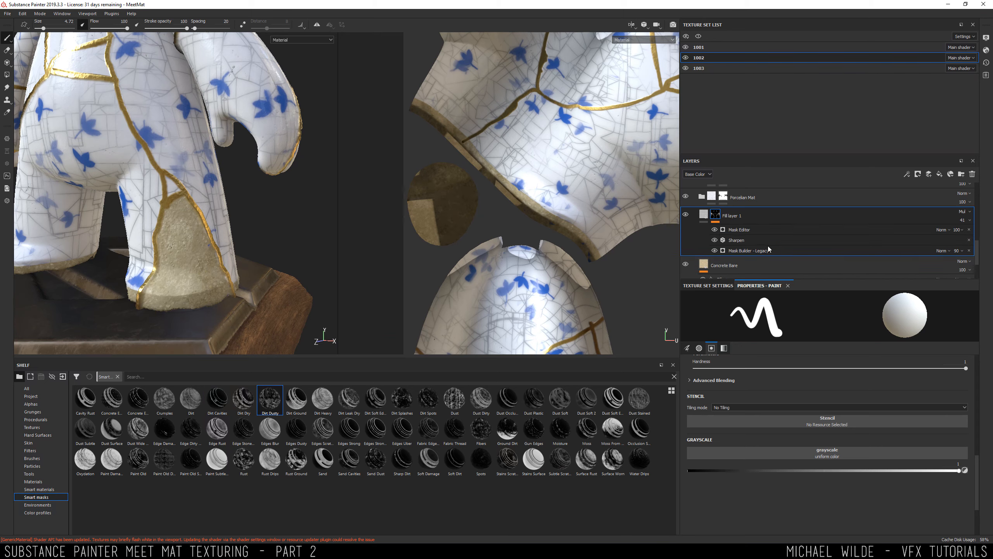
Undo both smart masks on the clouds fill layer, apply Dirt Dusty on its own, and set the layer's opacity to 78
{"action": "left_click_drag", "start_coordinate": [171, 249], "coordinate": [219, 229], "text": "alt"}
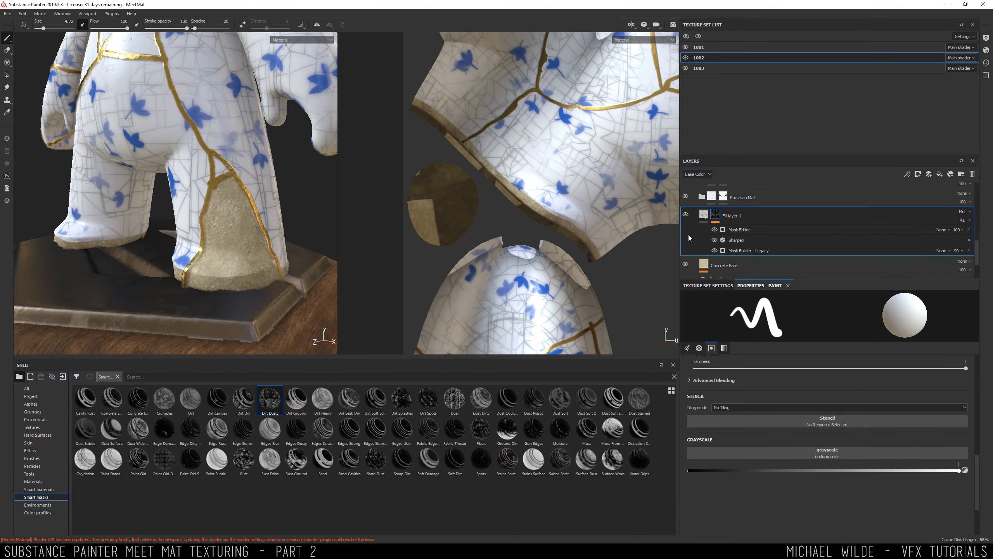
{"action": "key", "text": "ctrl+z"}
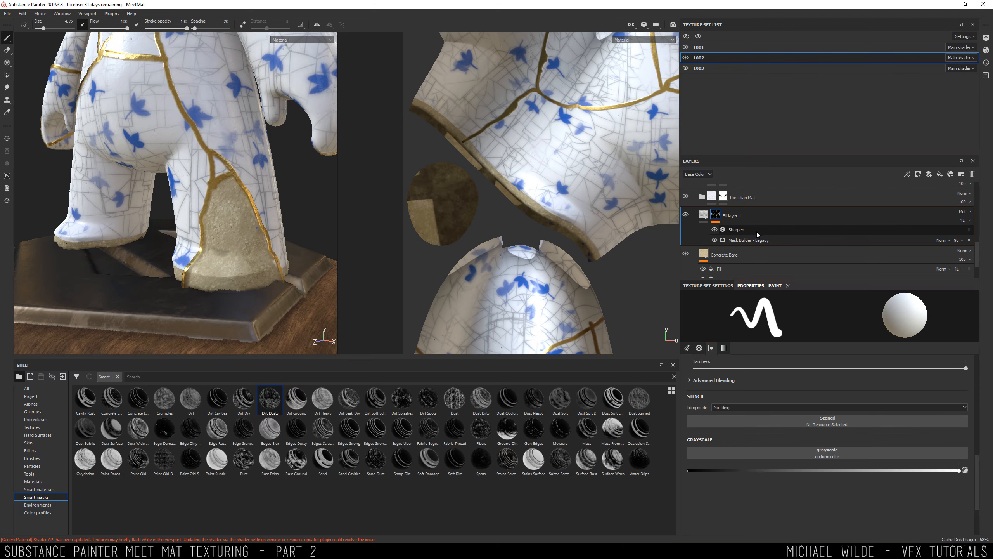
{"action": "key", "text": "ctrl+z"}
{"action": "mouse_move", "coordinate": [270, 399]}
{"action": "left_mouse_down"}
{"action": "mouse_move", "coordinate": [769, 216]}
{"action": "mouse_move", "coordinate": [769, 229]}
{"action": "left_mouse_up"}
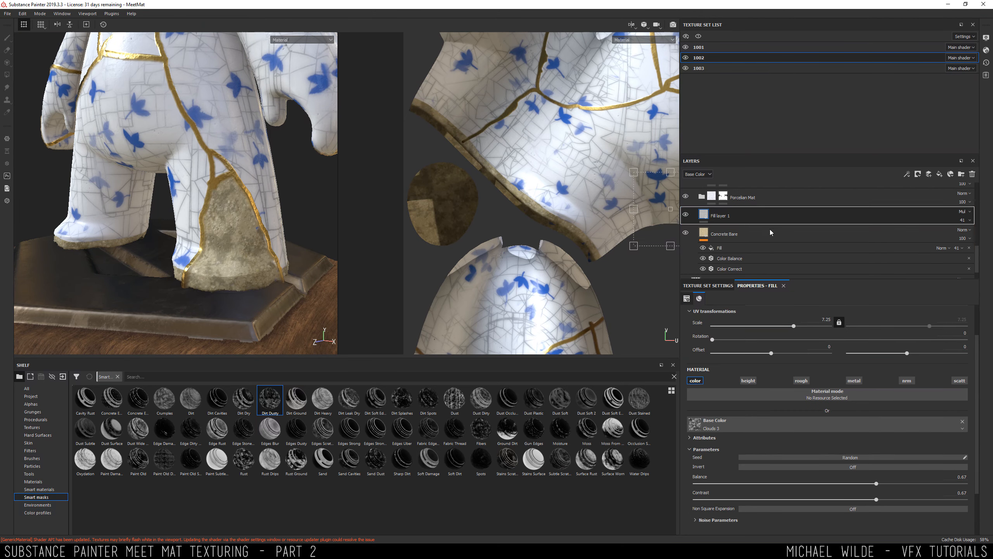
{"action": "left_click", "coordinate": [967, 220]}
{"action": "mouse_move", "coordinate": [969, 234]}
{"action": "left_mouse_down"}
{"action": "mouse_move", "coordinate": [989, 234]}
{"action": "mouse_move", "coordinate": [982, 237]}
{"action": "left_mouse_up"}
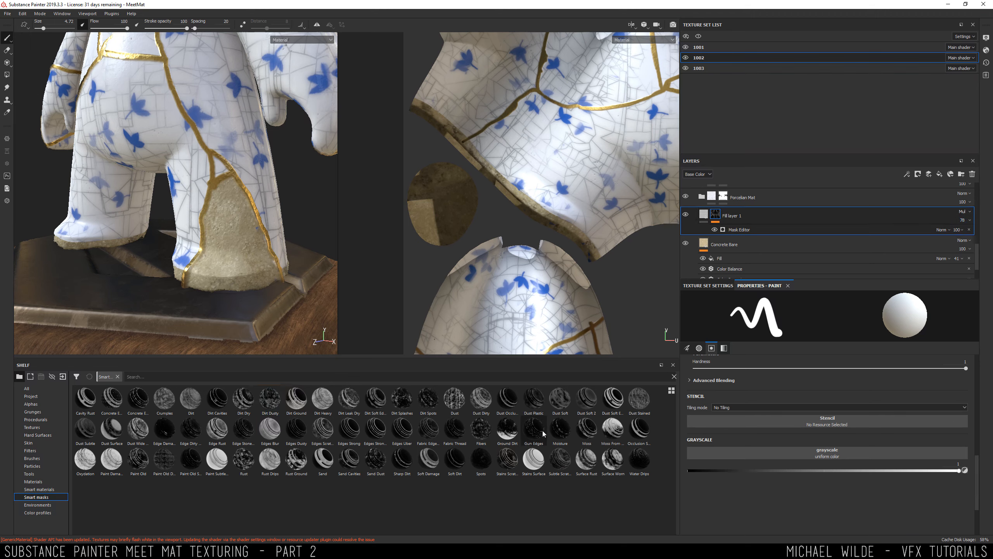
Add the Gun Edges smart mask to the clouds fill layer and set its blend mode to Linear dodge (Add)
{"action": "left_click_drag", "start_coordinate": [544, 432], "coordinate": [753, 215]}
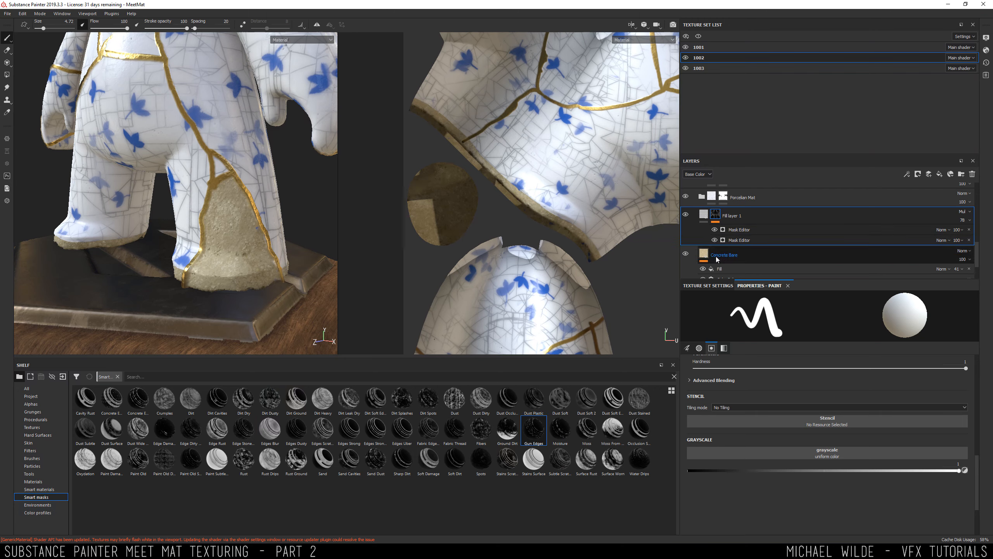
{"action": "left_click", "coordinate": [942, 229]}
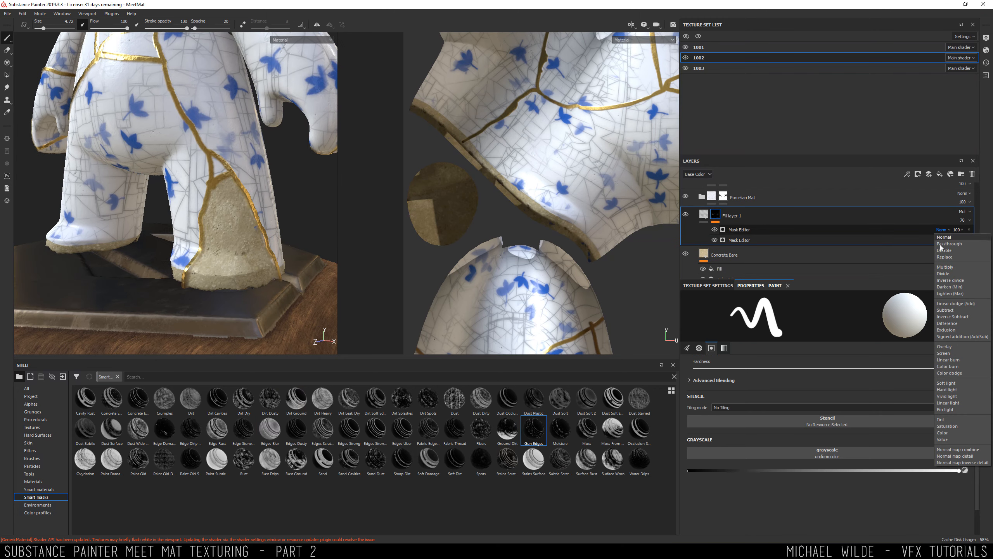
{"action": "left_click", "coordinate": [954, 304]}
Add the Dirt Soft Edges smart mask, set its Curvature effect to Linear dodge (Add), and compare the leg with the effect hidden and shown
{"action": "left_click_drag", "start_coordinate": [151, 288], "coordinate": [231, 254], "text": "alt"}
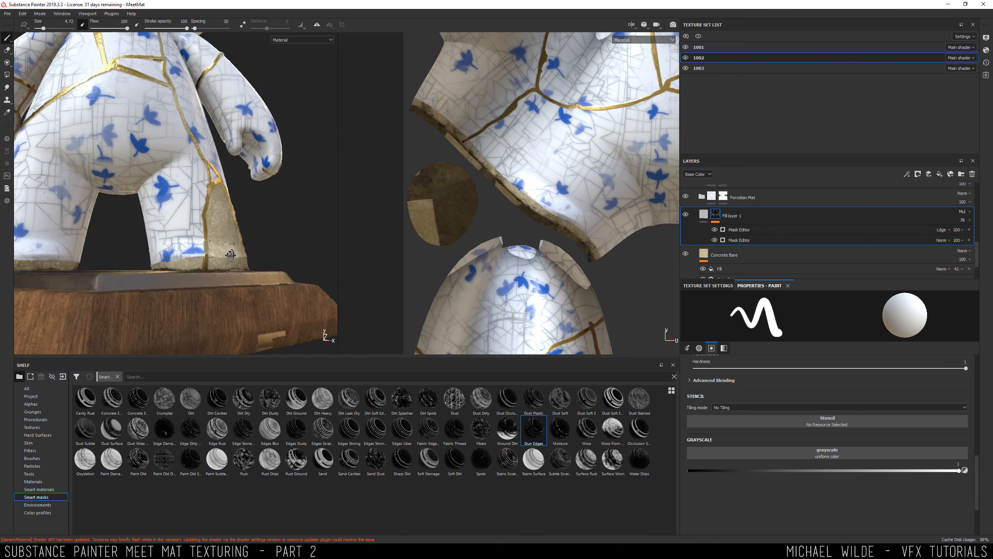
{"action": "scroll", "coordinate": [230, 254], "scroll_direction": "up", "scroll_amount": 6}
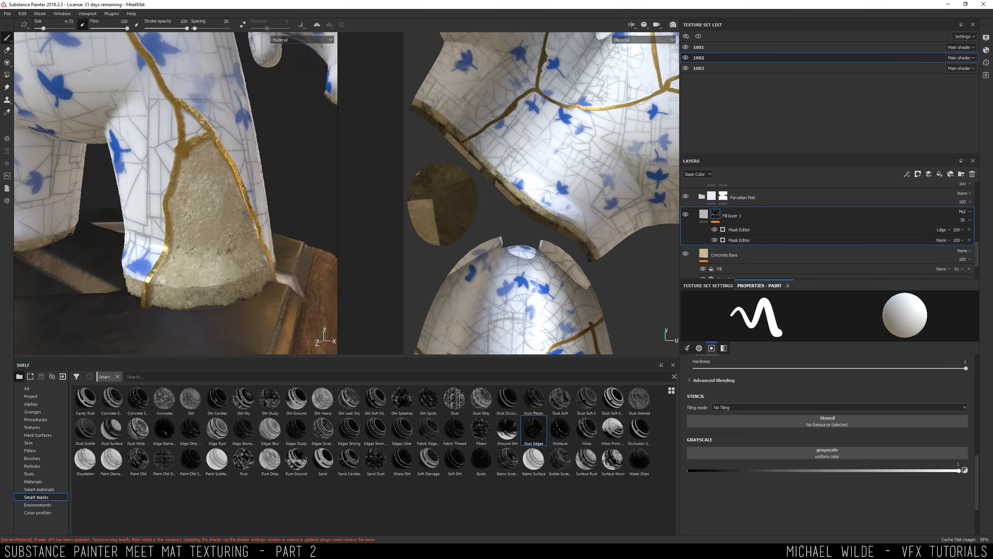
{"action": "scroll", "coordinate": [231, 255], "scroll_direction": "up", "scroll_amount": 1}
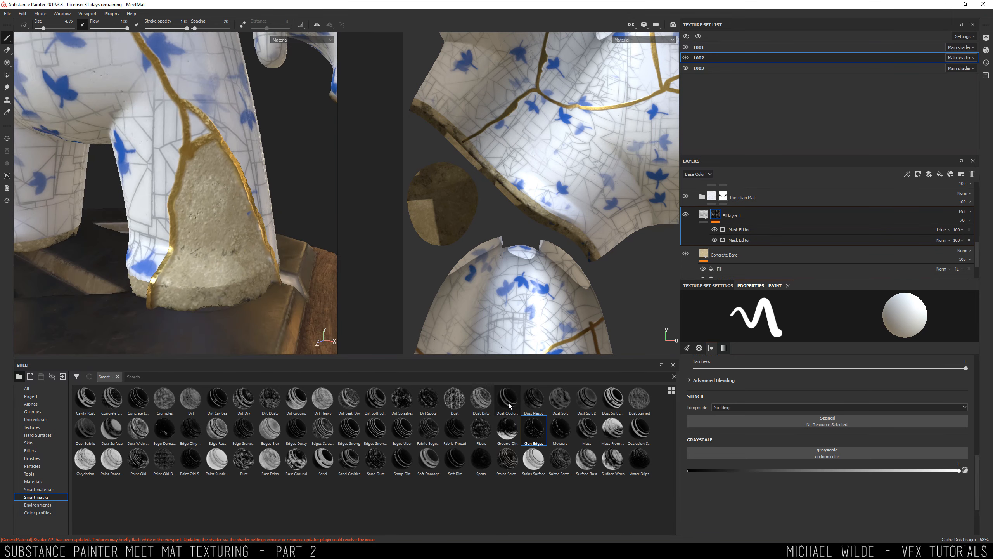
{"action": "left_click_drag", "start_coordinate": [375, 398], "coordinate": [777, 230]}
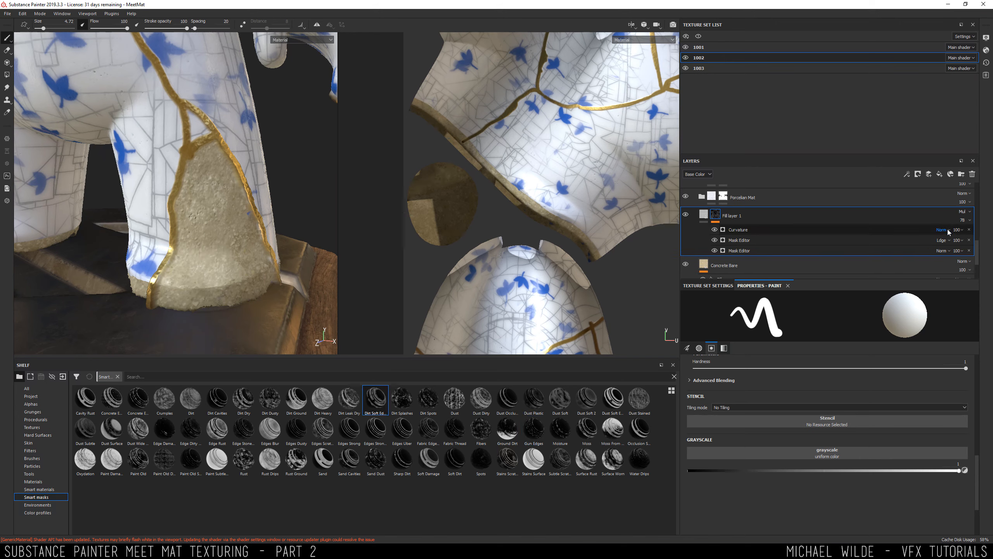
{"action": "left_click", "coordinate": [948, 233]}
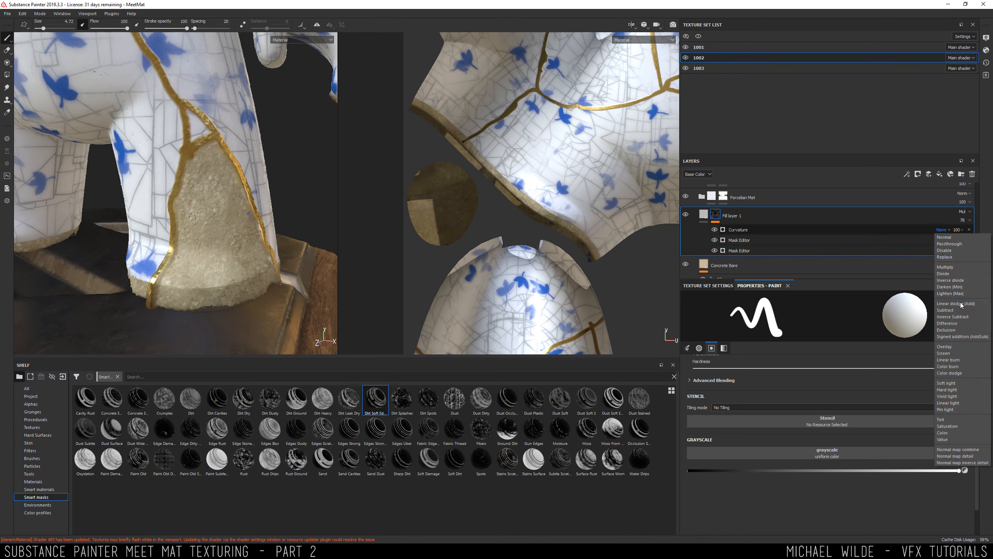
{"action": "left_click", "coordinate": [960, 306]}
{"action": "left_click_drag", "start_coordinate": [274, 231], "coordinate": [242, 238], "text": "alt"}
{"action": "left_click", "coordinate": [713, 230]}
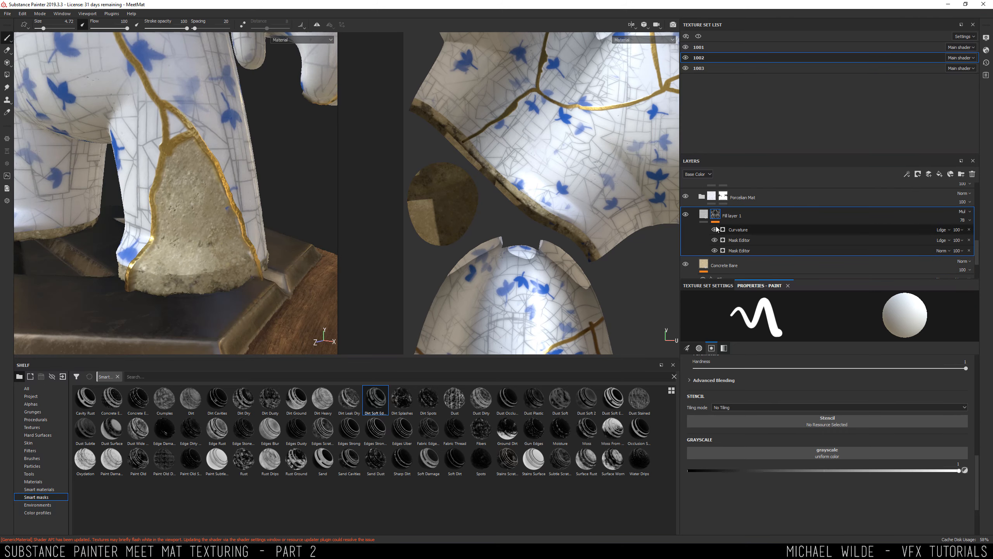
{"action": "left_click", "coordinate": [714, 230]}
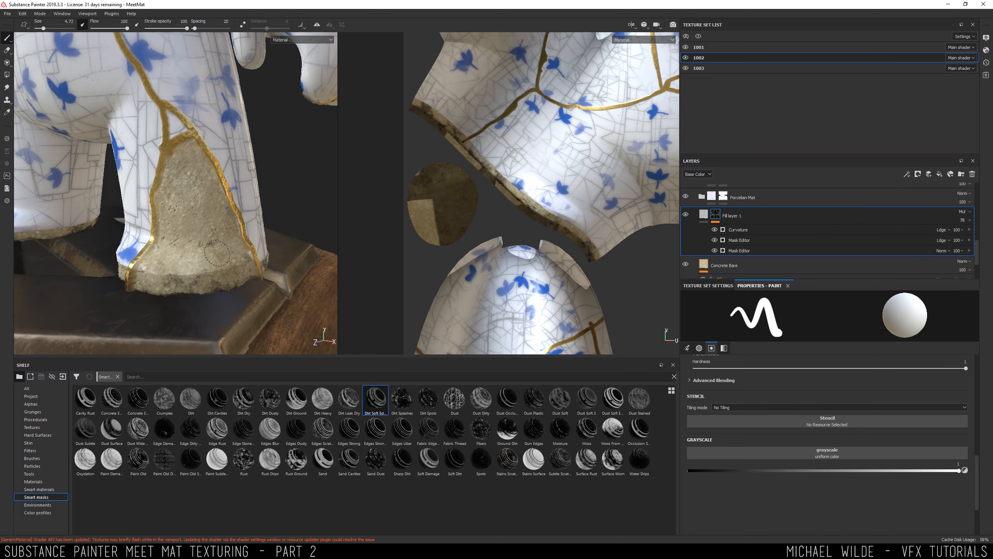
Lower the opacity of the fill layer's lowest Mask Editor effect to 33
{"action": "left_click_drag", "start_coordinate": [208, 254], "coordinate": [172, 251], "text": "alt"}
{"action": "middle_click_drag", "start_coordinate": [172, 250], "coordinate": [294, 272], "text": "alt"}
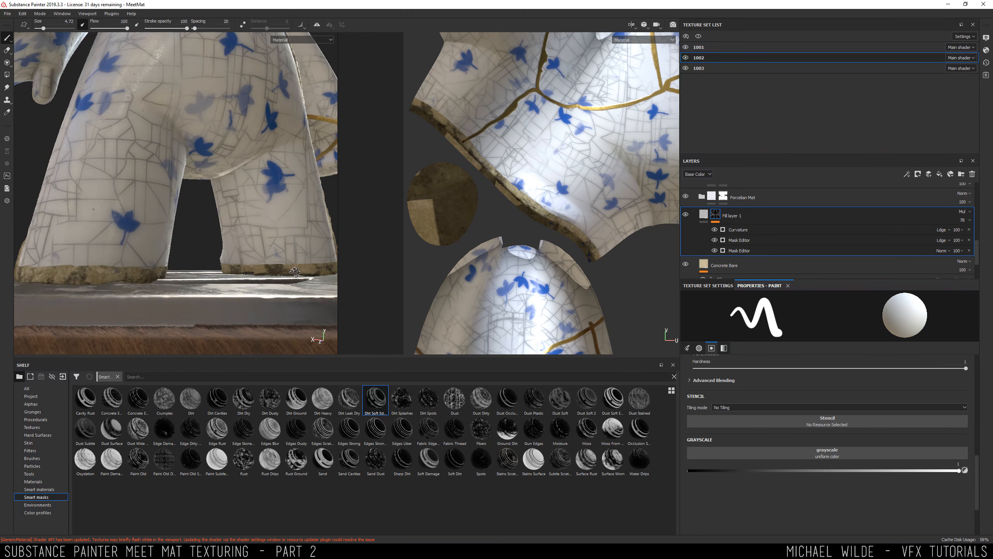
{"action": "left_click_drag", "start_coordinate": [295, 272], "coordinate": [208, 254], "text": "alt"}
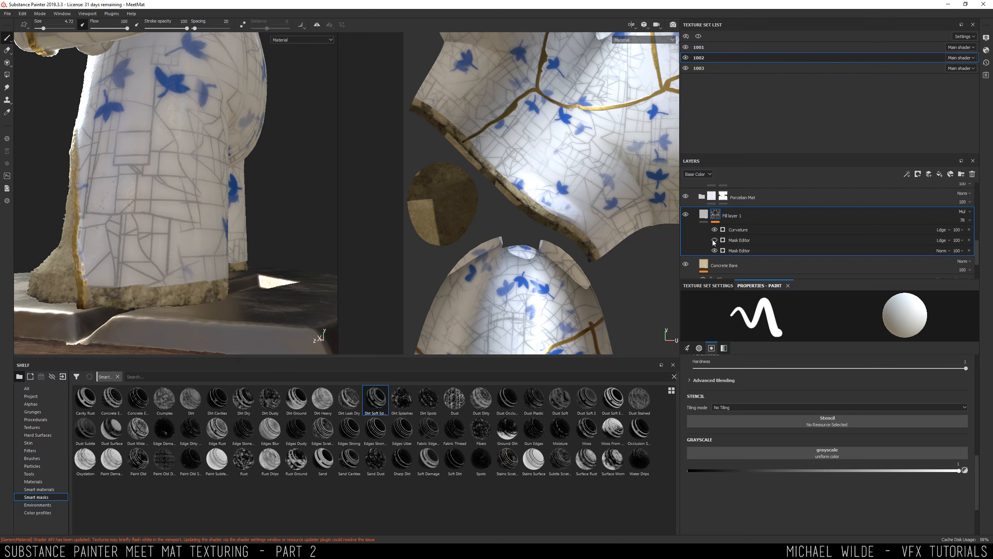
{"action": "left_click", "coordinate": [954, 253]}
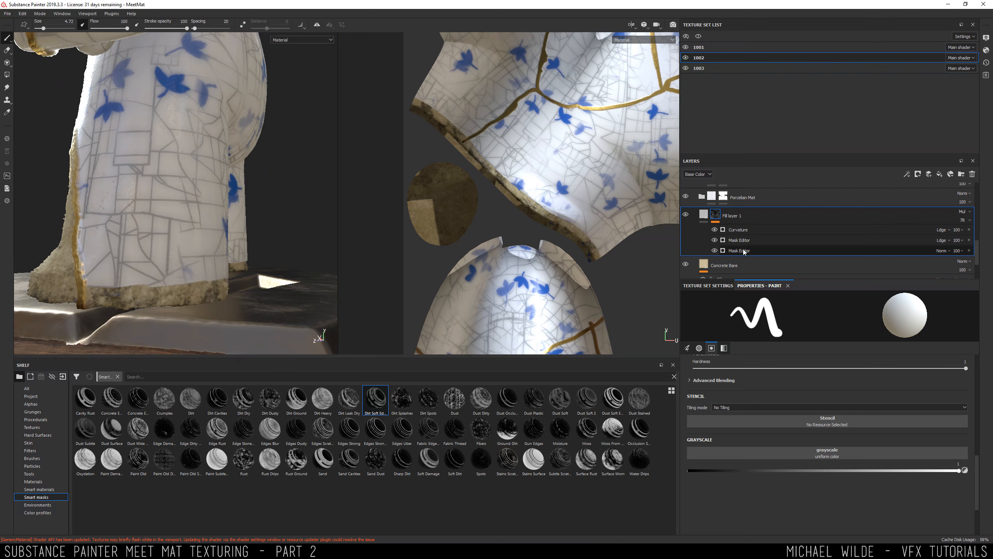
{"action": "left_click", "coordinate": [962, 254]}
{"action": "left_click", "coordinate": [962, 251]}
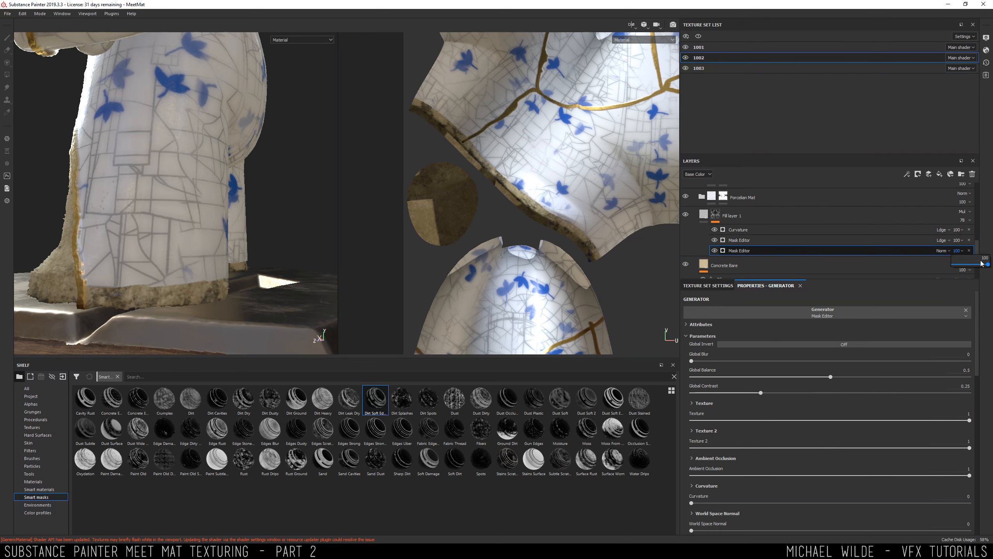
{"action": "mouse_move", "coordinate": [984, 265]}
{"action": "left_mouse_down"}
{"action": "mouse_move", "coordinate": [952, 265]}
{"action": "mouse_move", "coordinate": [964, 265]}
{"action": "left_mouse_up"}
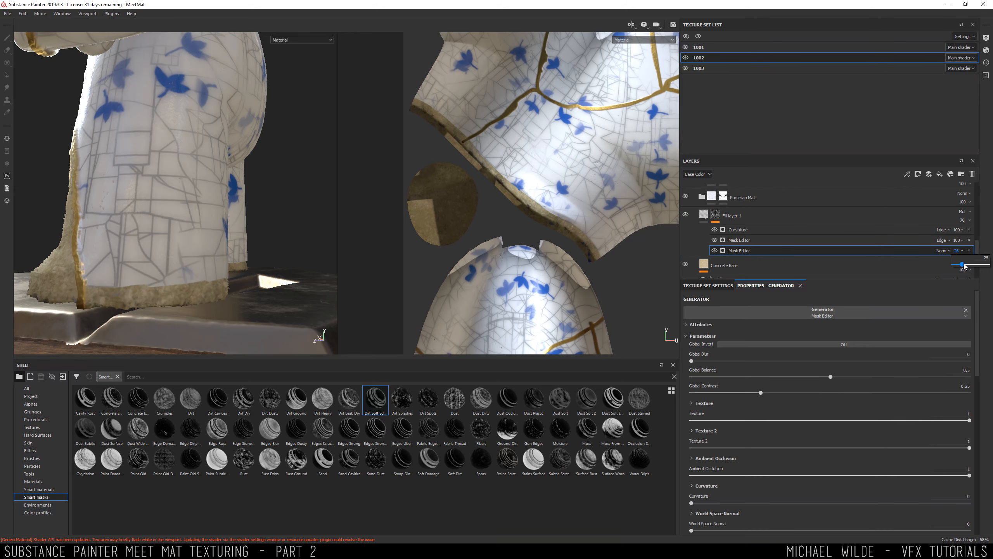
Examine the whole figure from several angles and compare its concrete areas with the clouds fill layer hidden and shown
{"action": "left_click_drag", "start_coordinate": [117, 261], "coordinate": [56, 238], "text": "alt"}
{"action": "right_click_drag", "start_coordinate": [187, 231], "coordinate": [129, 235], "text": "alt"}
{"action": "middle_click_drag", "start_coordinate": [129, 235], "coordinate": [297, 270], "text": "alt"}
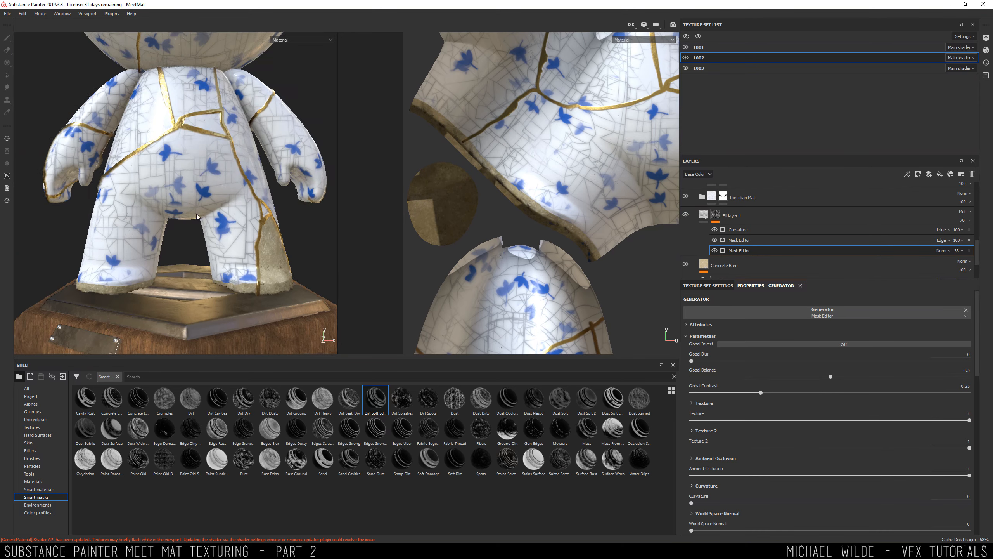
{"action": "right_click_drag", "start_coordinate": [297, 270], "coordinate": [270, 275], "text": "alt"}
{"action": "left_click_drag", "start_coordinate": [269, 275], "coordinate": [151, 231], "text": "alt"}
{"action": "middle_click_drag", "start_coordinate": [151, 231], "coordinate": [121, 192], "text": "alt"}
{"action": "left_click_drag", "start_coordinate": [121, 192], "coordinate": [133, 190], "text": "alt"}
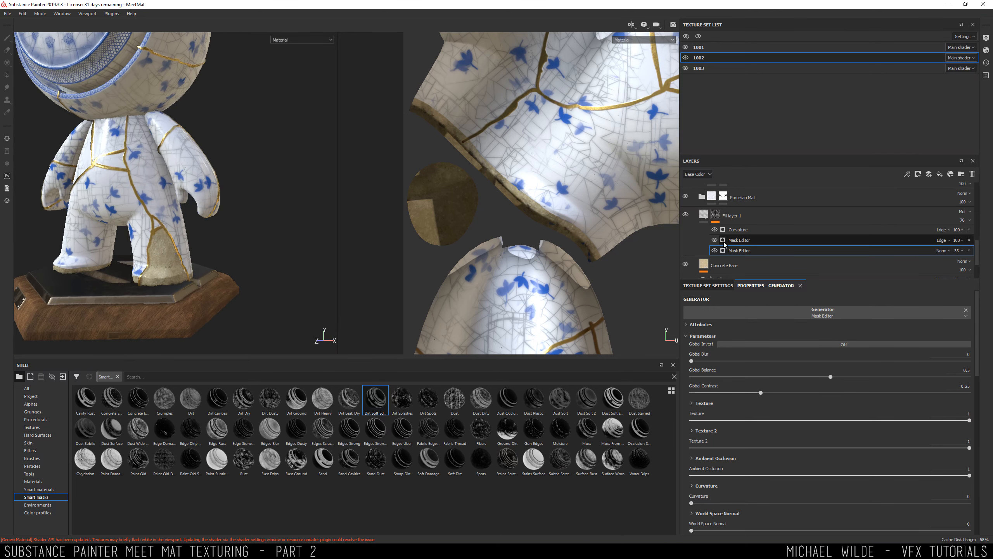
{"action": "left_click", "coordinate": [685, 214]}
{"action": "left_click", "coordinate": [686, 214]}
{"action": "left_click", "coordinate": [685, 214]}
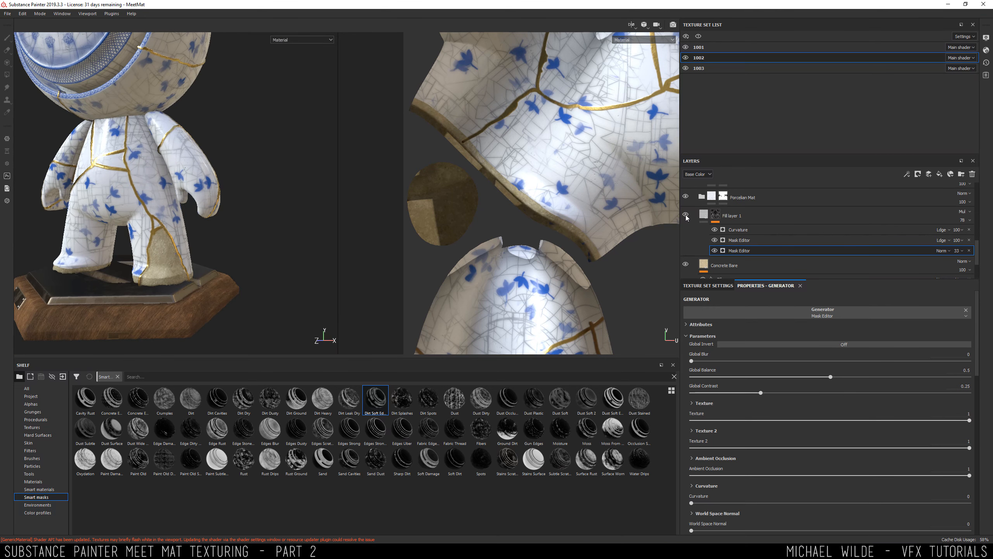
{"action": "left_click_drag", "start_coordinate": [156, 153], "coordinate": [207, 216], "text": "alt"}
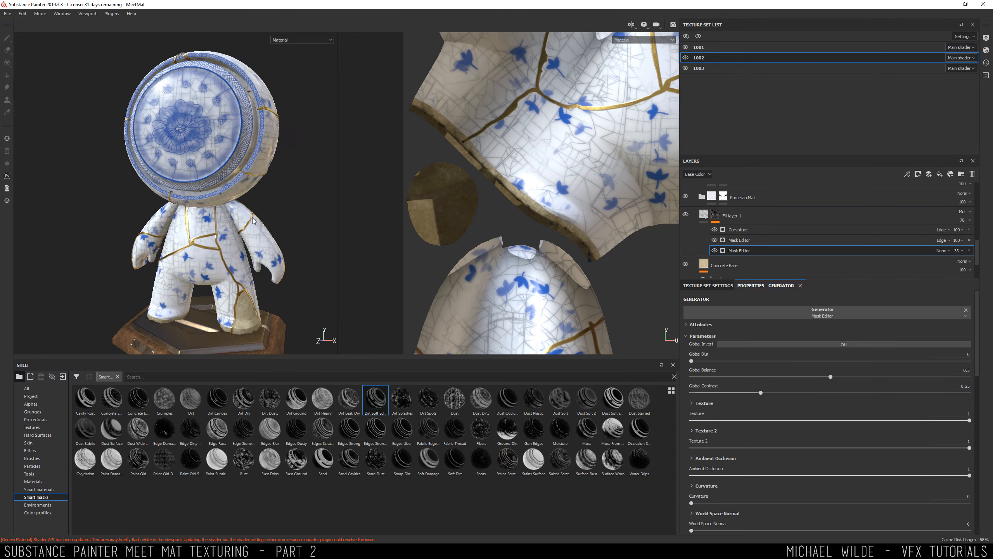
{"action": "right_click_drag", "start_coordinate": [207, 216], "coordinate": [164, 240], "text": "alt"}
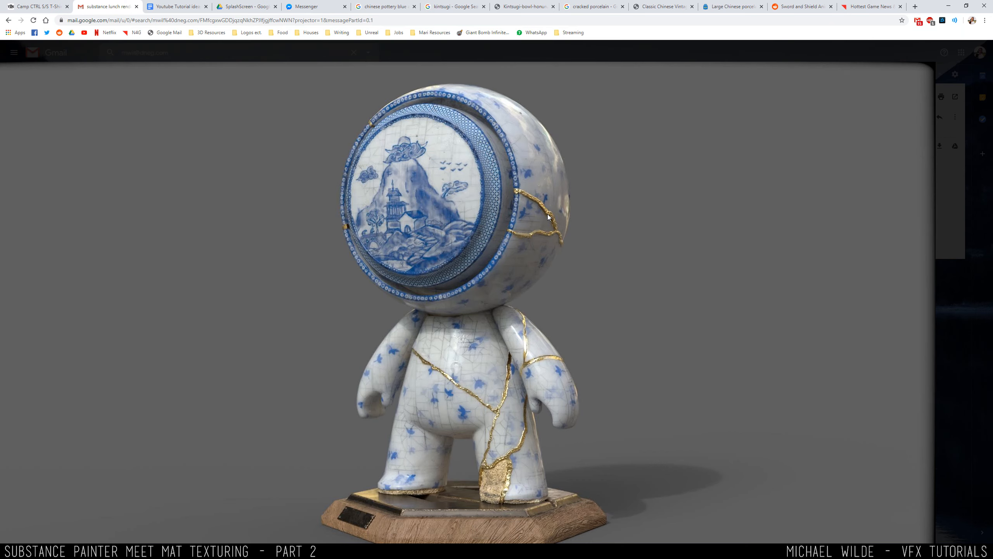
Browse the final reference renders in the browser's image viewer and compare FinalRender_03.jpg with the Iray render of the figure
{"action": "key", "text": "Right"}
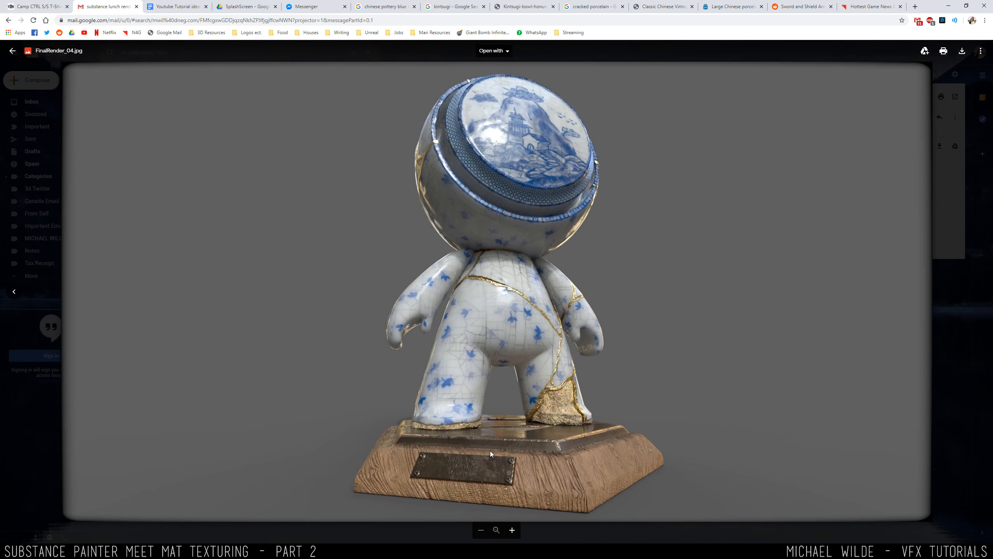
{"action": "key", "text": "Right"}
{"action": "key", "text": "Right"}
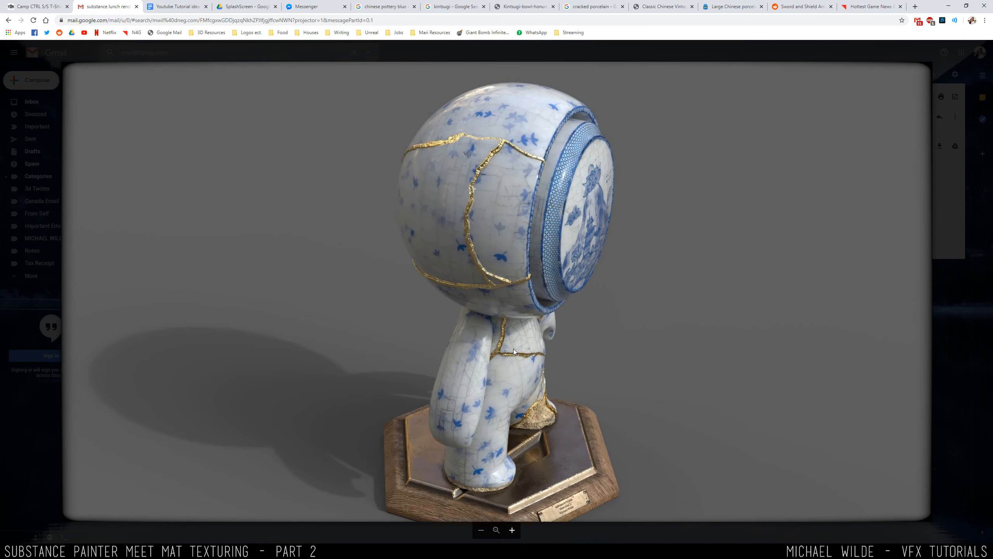
{"action": "key", "text": "Right"}
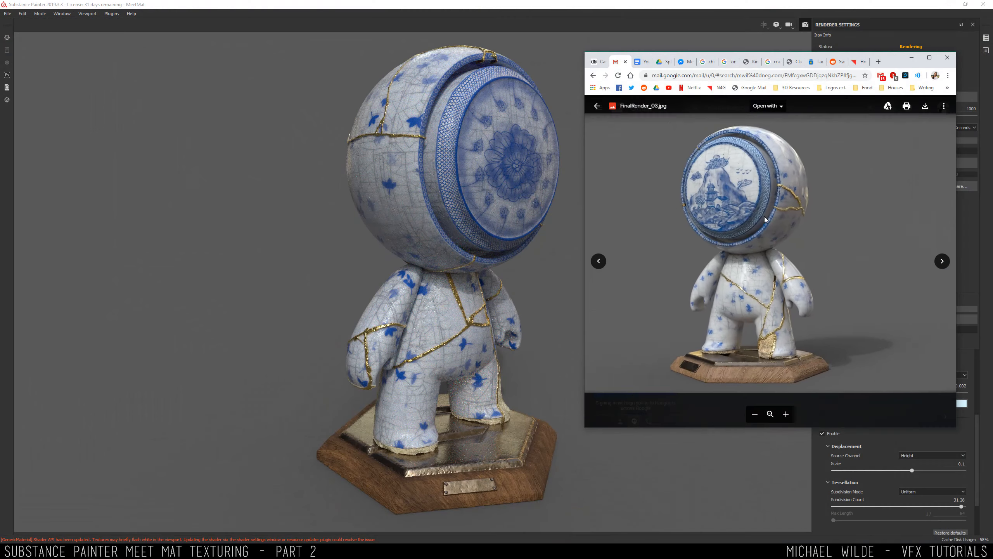
{"action": "scroll", "coordinate": [764, 216], "scroll_direction": "up", "scroll_amount": 1}
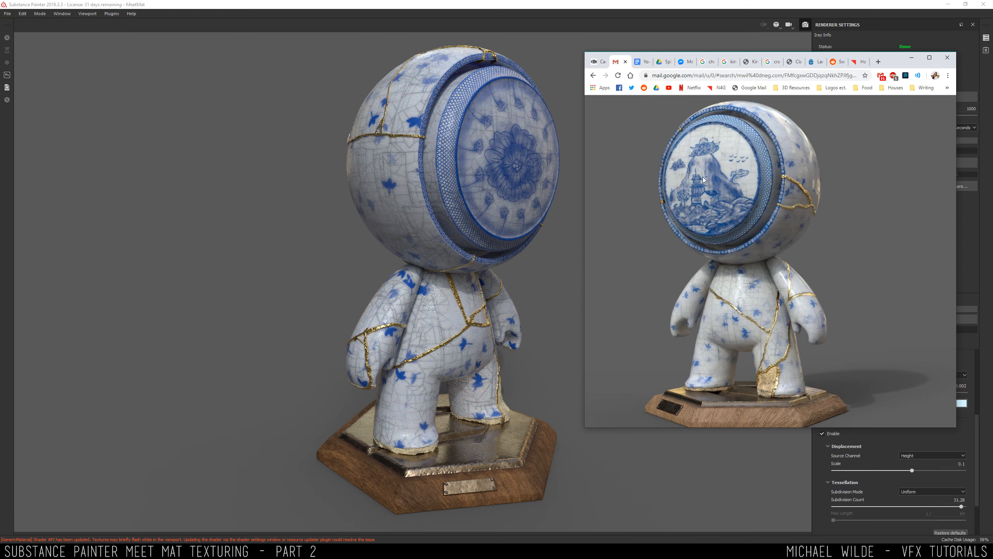
{"action": "mouse_move", "coordinate": [717, 163]}
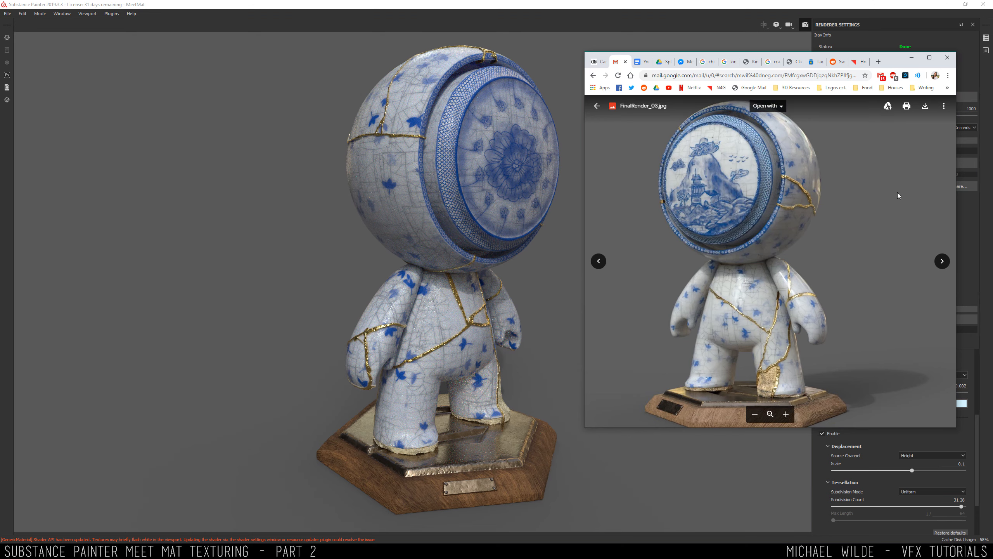